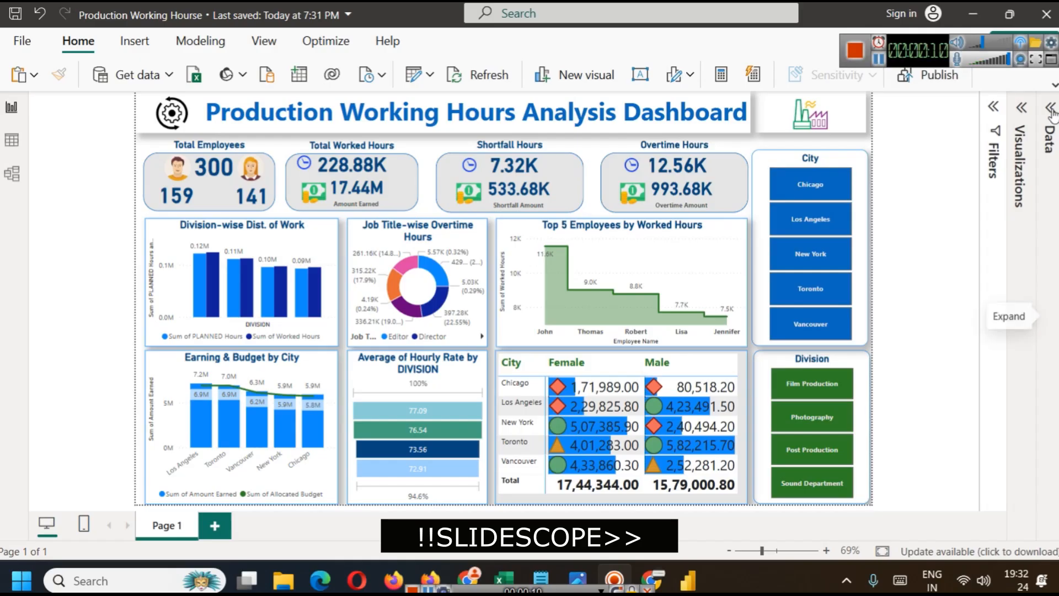
# Step: Review the production_working_hours field list and examine the formulas behind Shortfall Amount and Shortfall Hours
pyautogui.click(1049, 298)
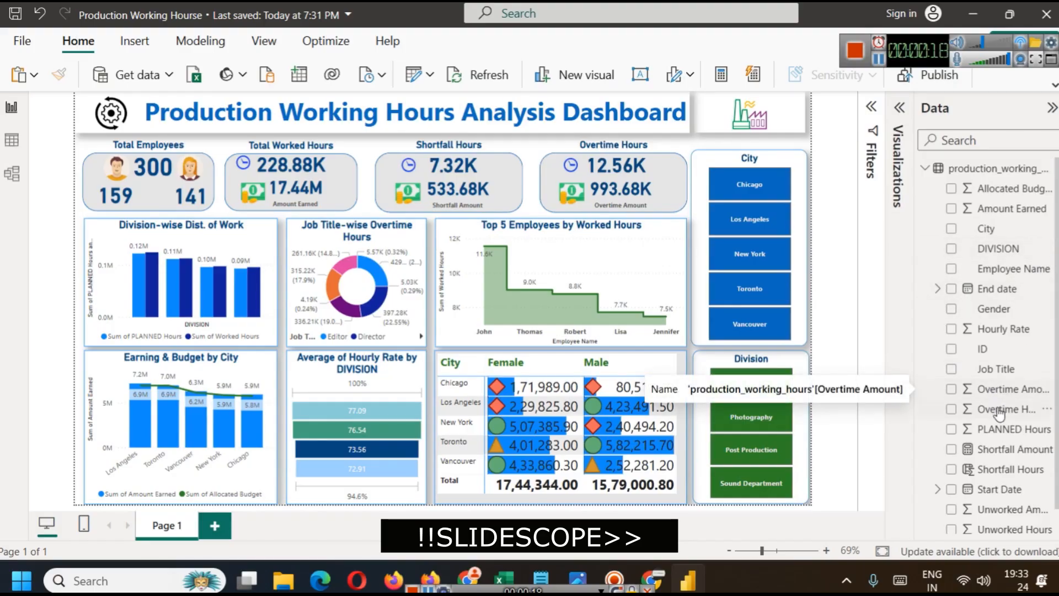
pyautogui.scroll(-1, 1005, 424)
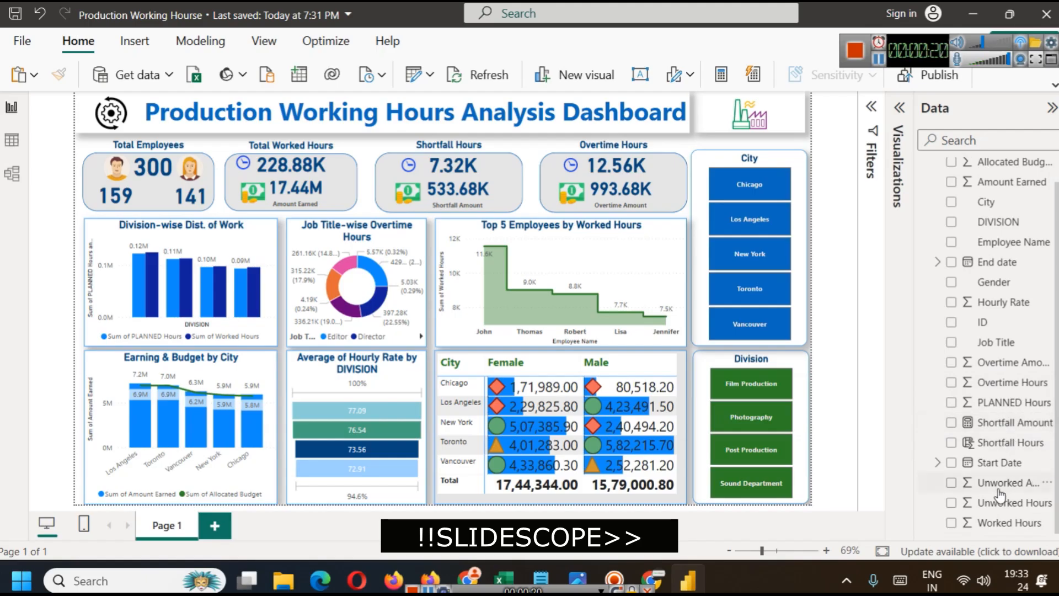
pyautogui.click(1006, 423)
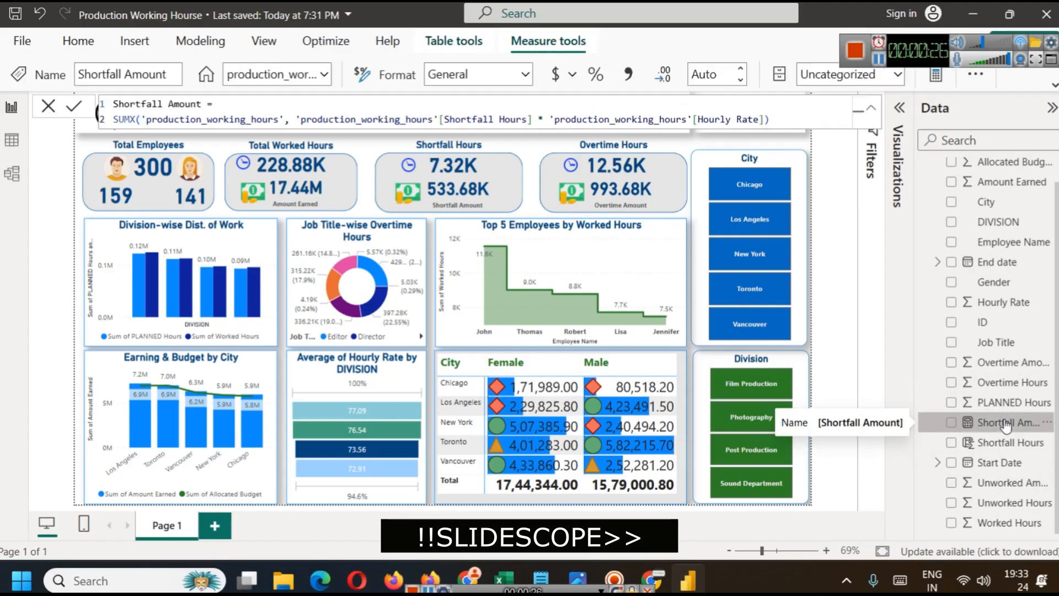
pyautogui.click(1004, 445)
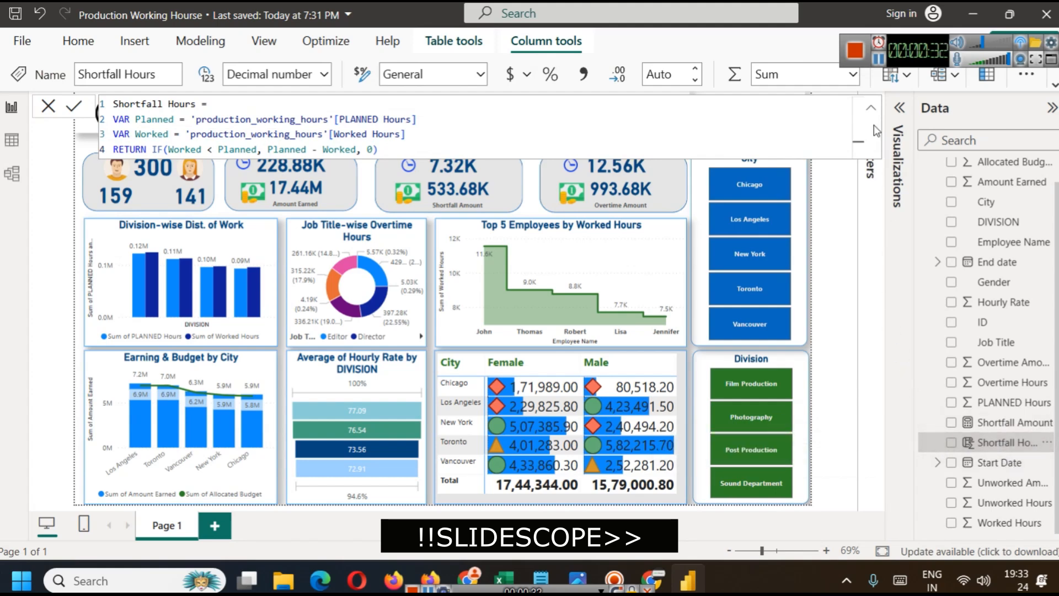
pyautogui.click(853, 240)
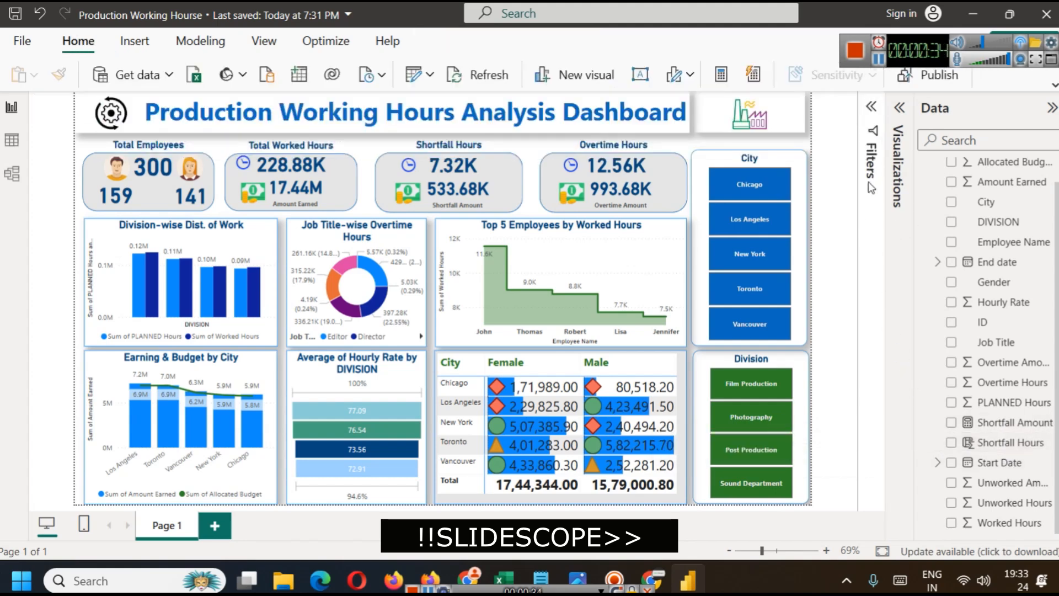
pyautogui.click(1051, 110)
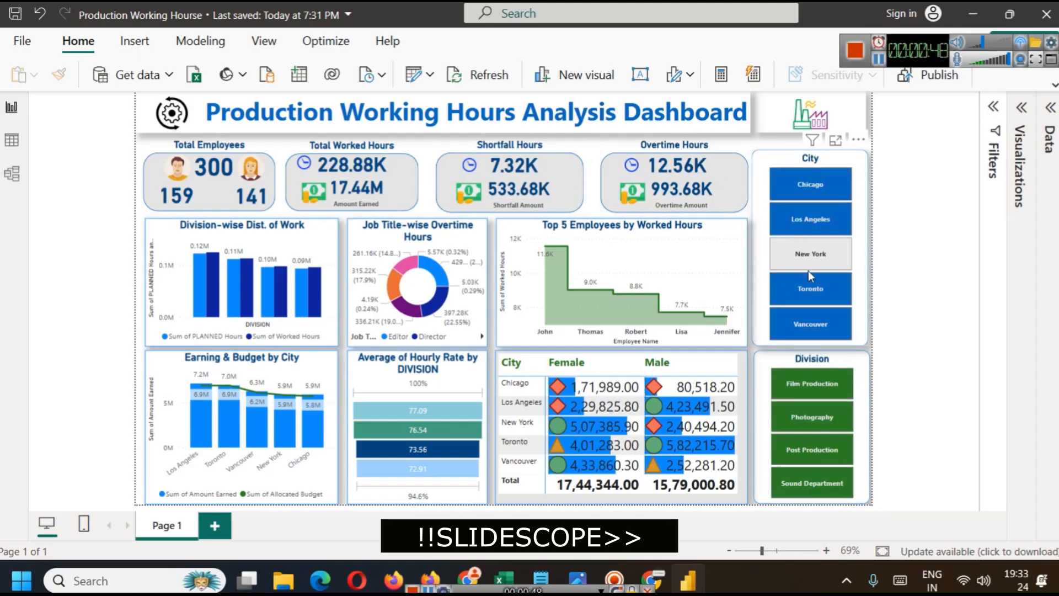
# Step: Try out the dashboard slicers by filtering on New York and on Film Production, clearing each filter again
pyautogui.click(824, 256)
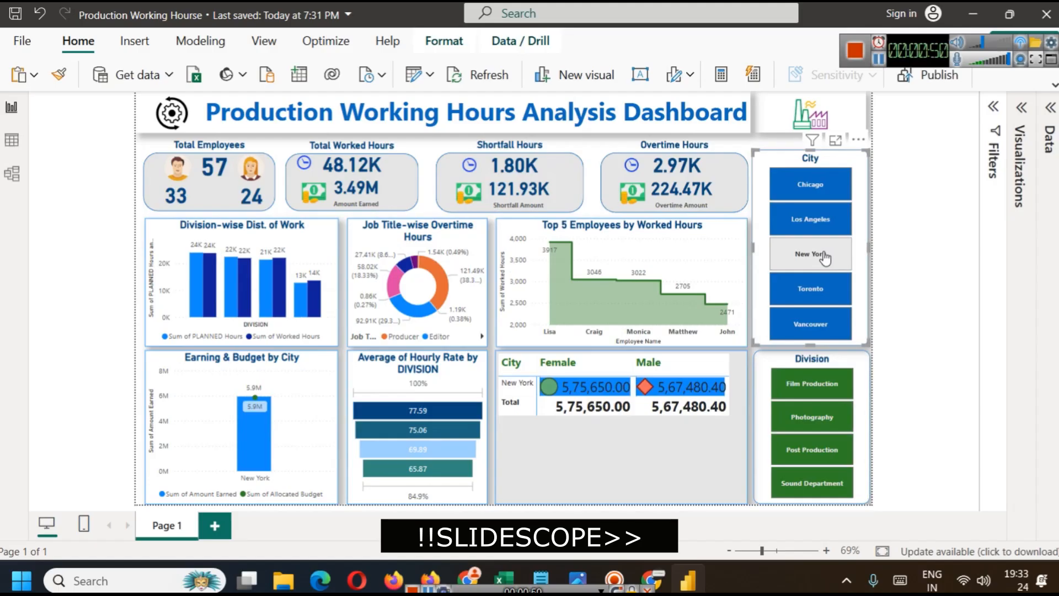
pyautogui.click(825, 257)
pyautogui.click(819, 385)
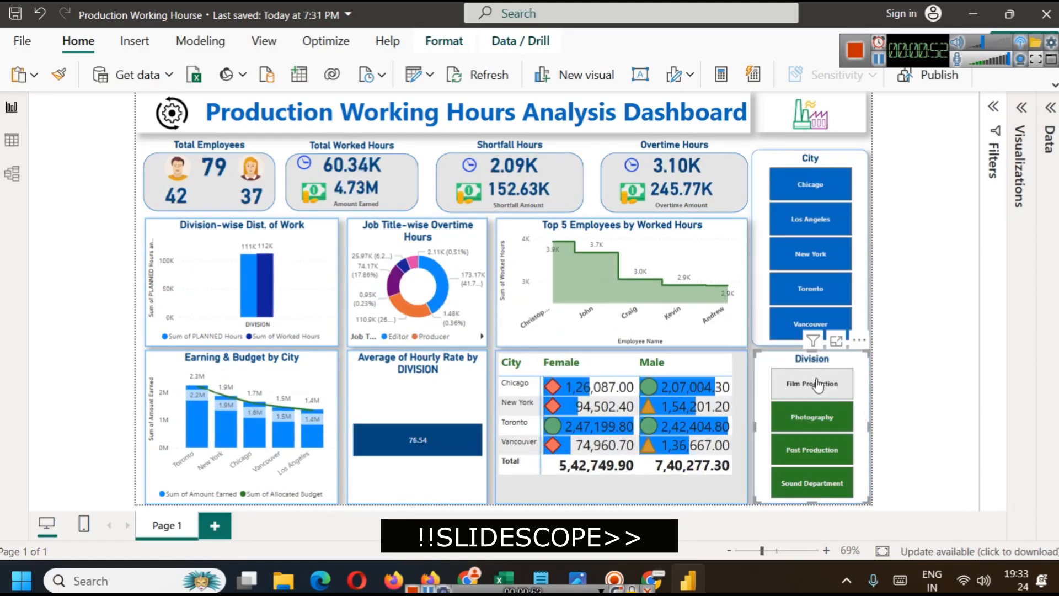
pyautogui.click(815, 387)
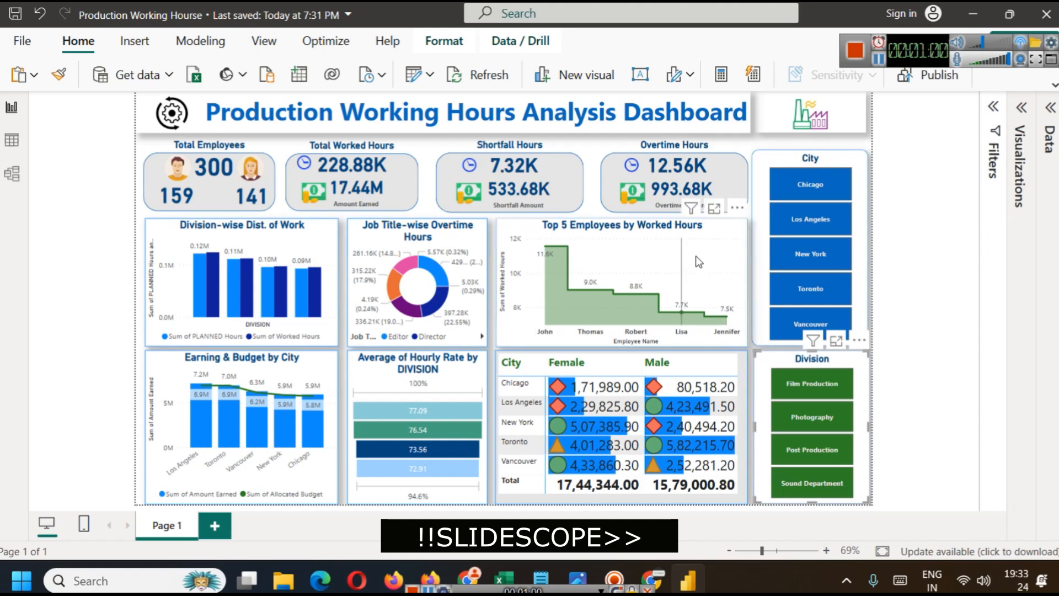
pyautogui.moveTo(689, 261)
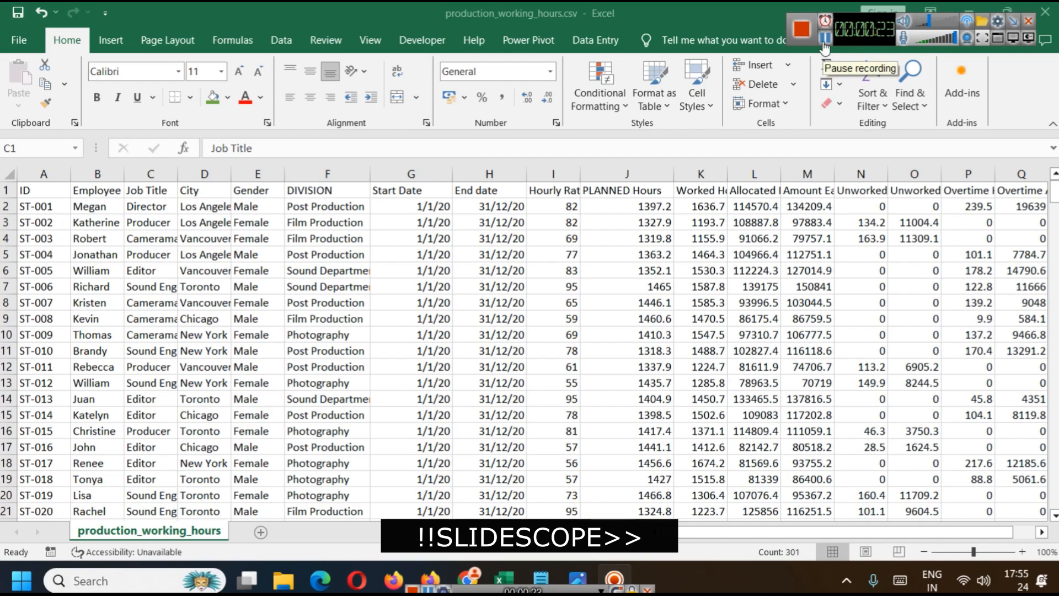
# Step: Read through the dataset description page, from Employee Details to the Unworked & Overtime Details formulas
pyautogui.click(825, 38)
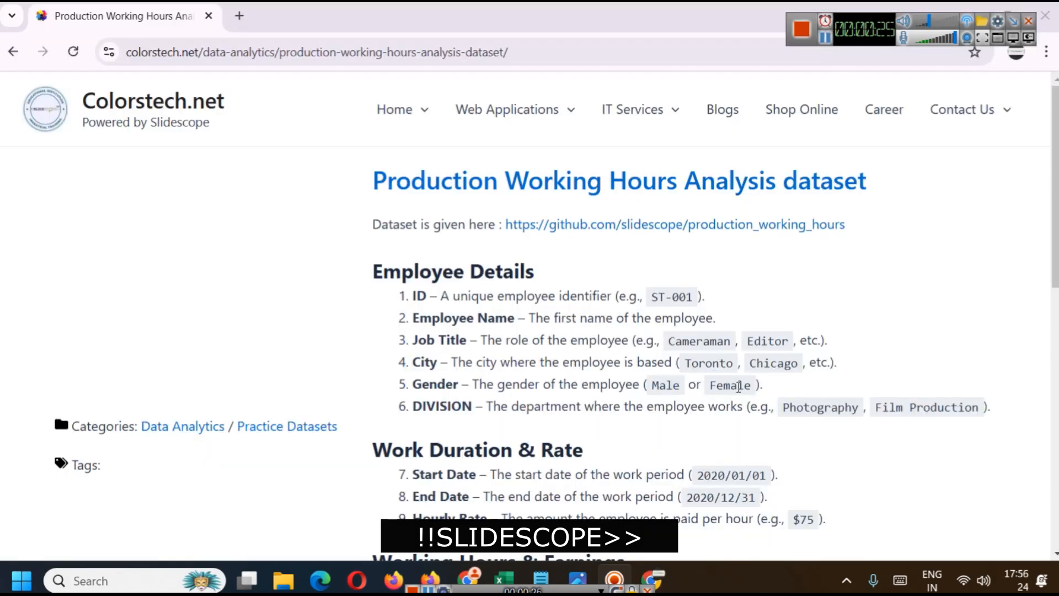
pyautogui.scroll(-1, 667, 320)
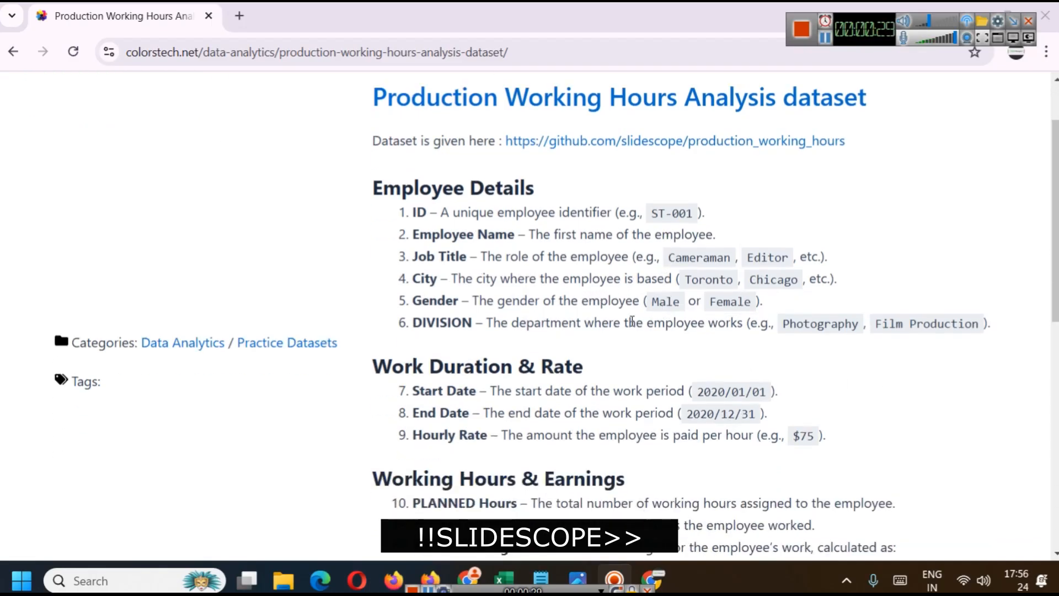
pyautogui.scroll(-1, 508, 326)
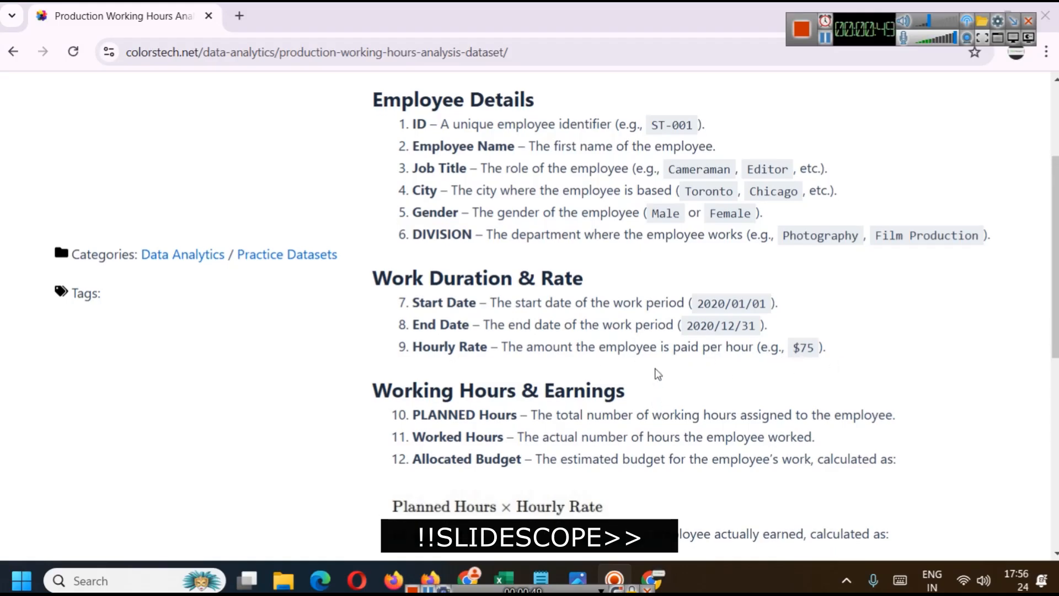
pyautogui.scroll(-1, 380, 314)
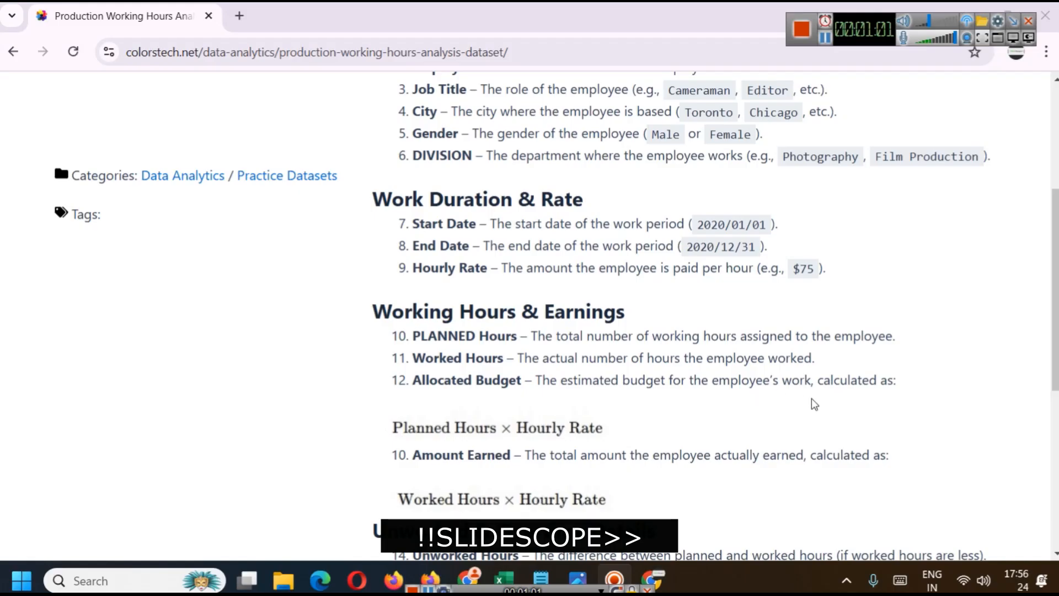
pyautogui.scroll(-1, 556, 396)
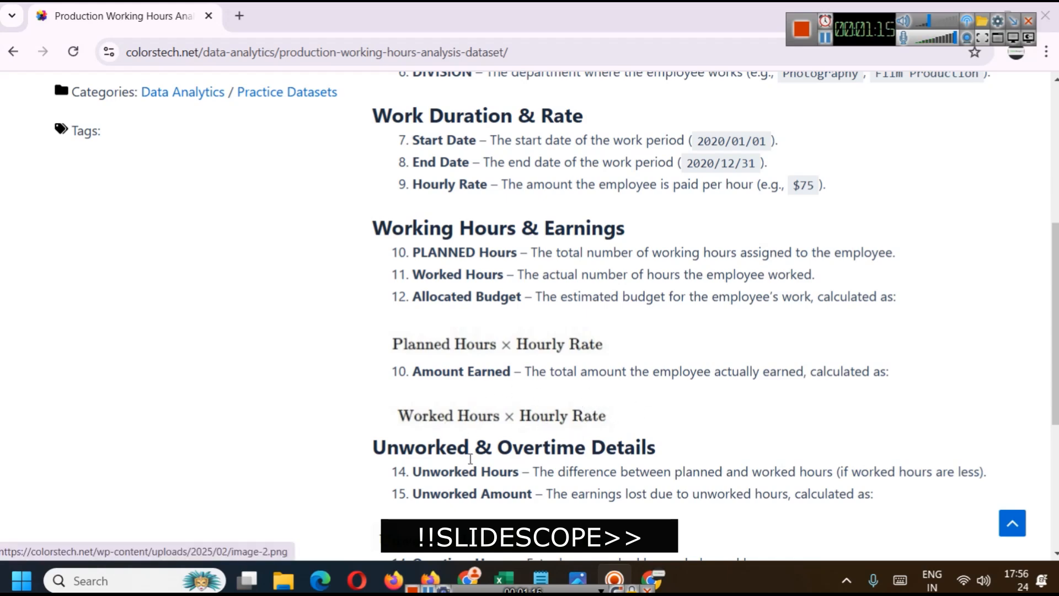
pyautogui.scroll(-2, 429, 363)
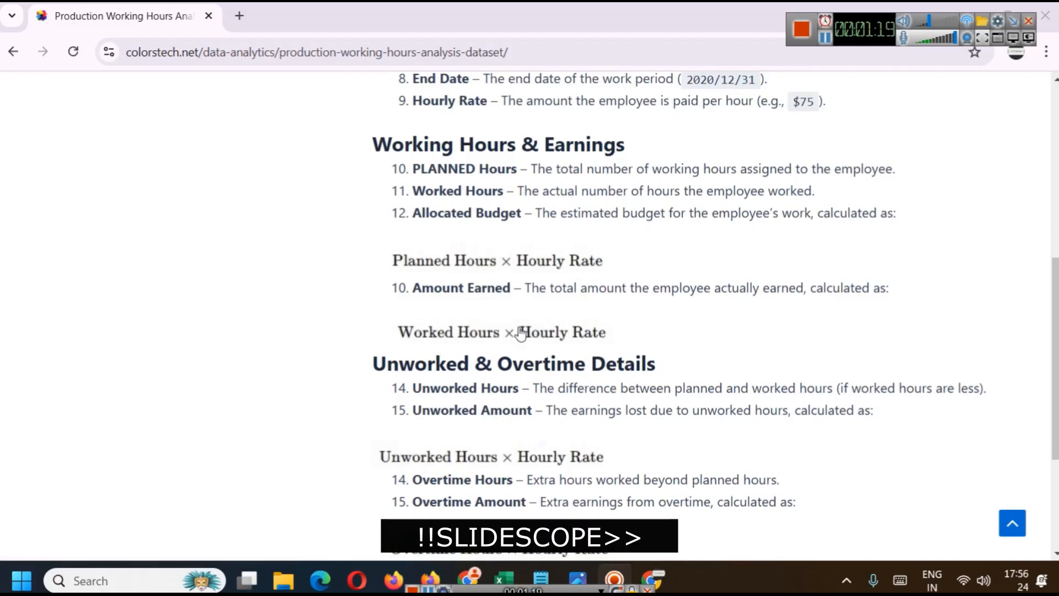
pyautogui.scroll(-2, 519, 334)
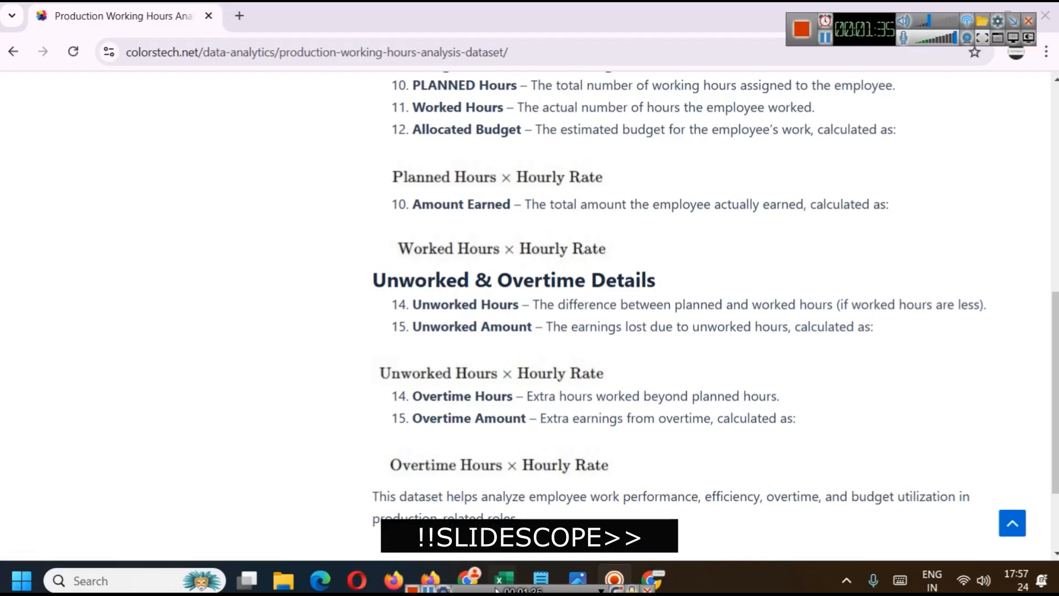
# Step: Switch to production_working_hours.csv in Excel and widen the Allocated Budget and Hourly Rate columns to fit their headings
pyautogui.moveTo(503, 581)
pyautogui.click(604, 491)
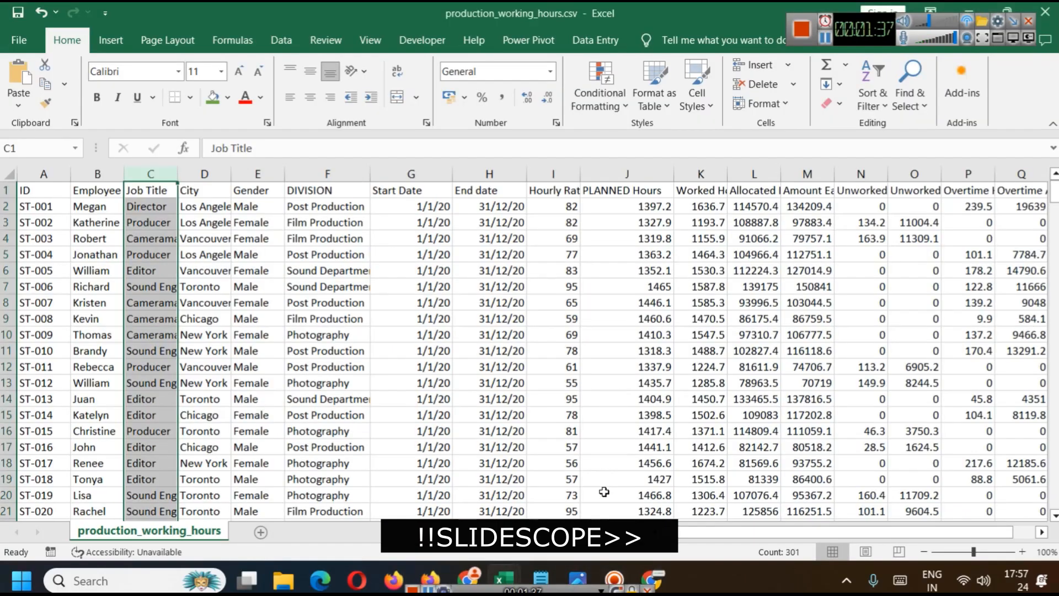
pyautogui.moveTo(754, 537); pyautogui.dragTo(919, 537)
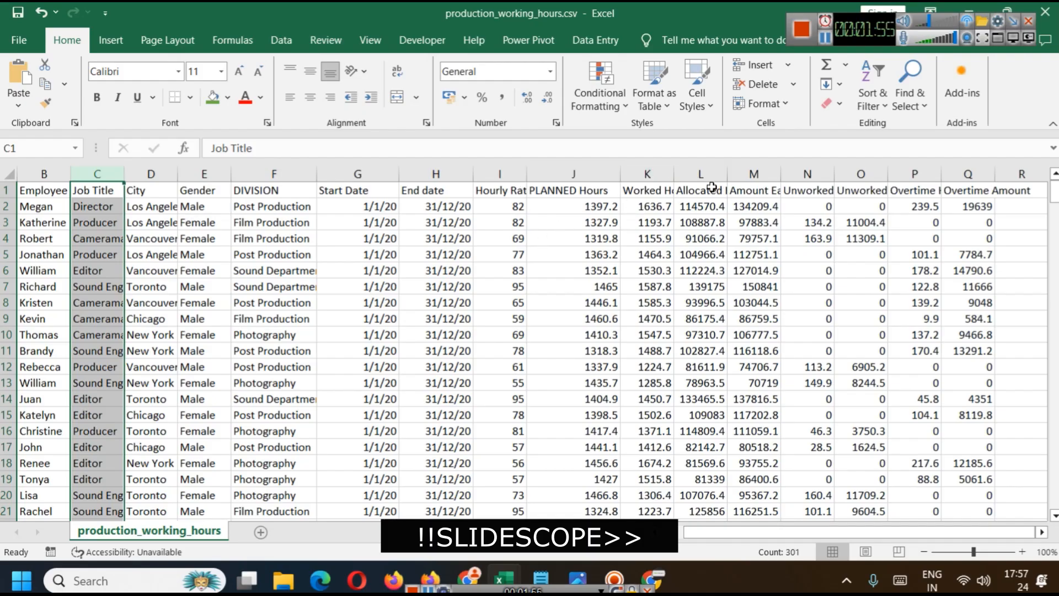
pyautogui.click(699, 174)
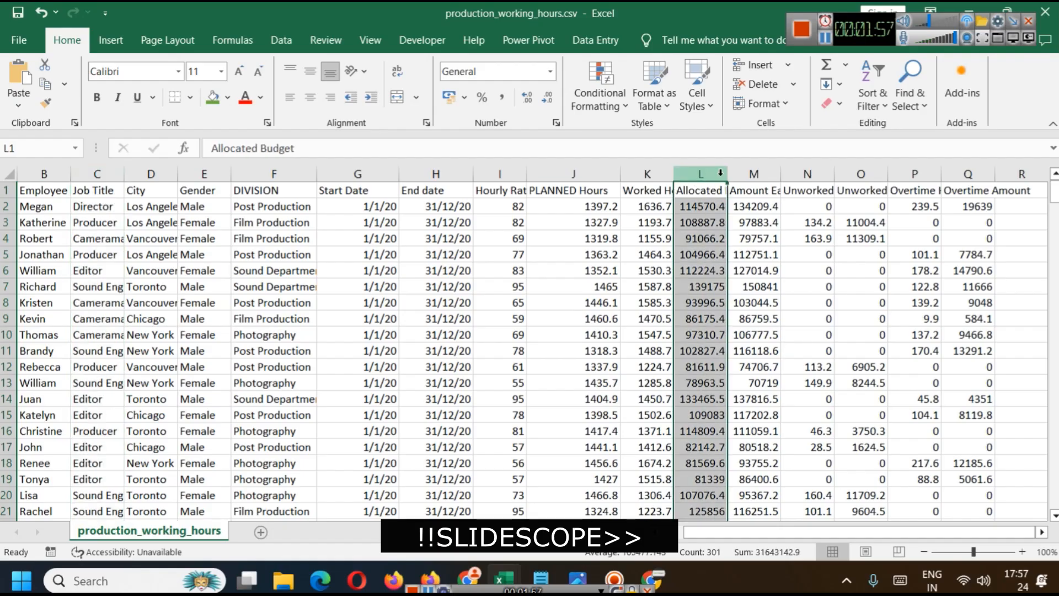
pyautogui.moveTo(729, 173); pyautogui.dragTo(792, 174)
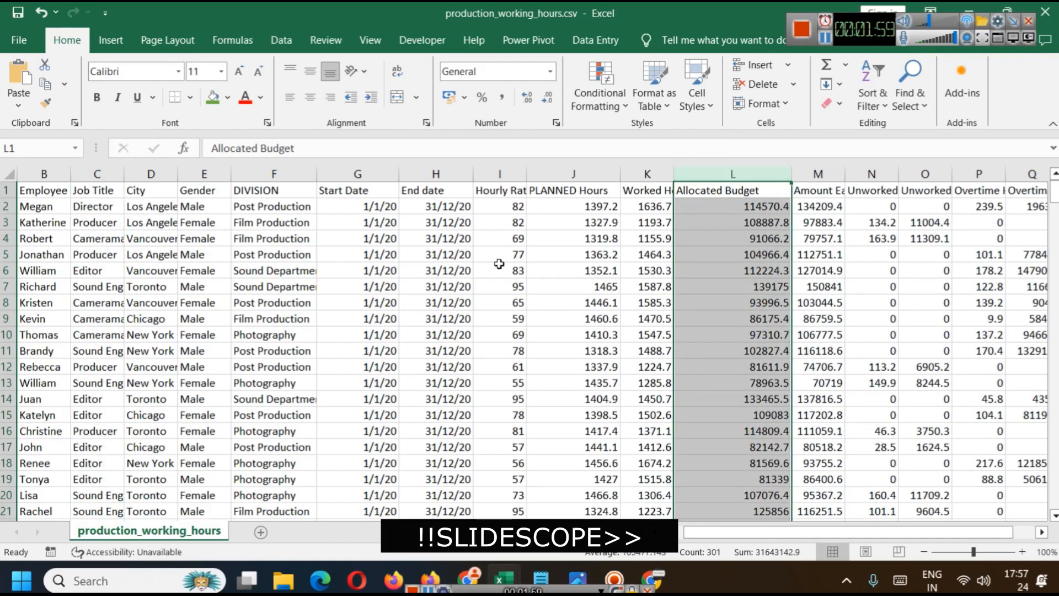
pyautogui.click(501, 177)
pyautogui.moveTo(528, 174); pyautogui.dragTo(554, 174)
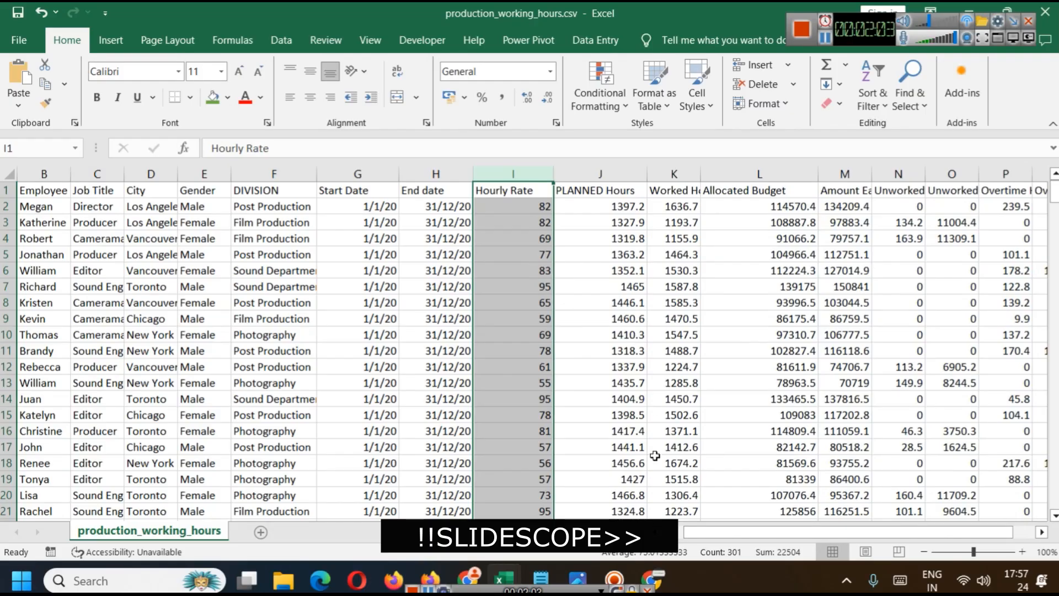
pyautogui.moveTo(696, 534); pyautogui.dragTo(679, 533)
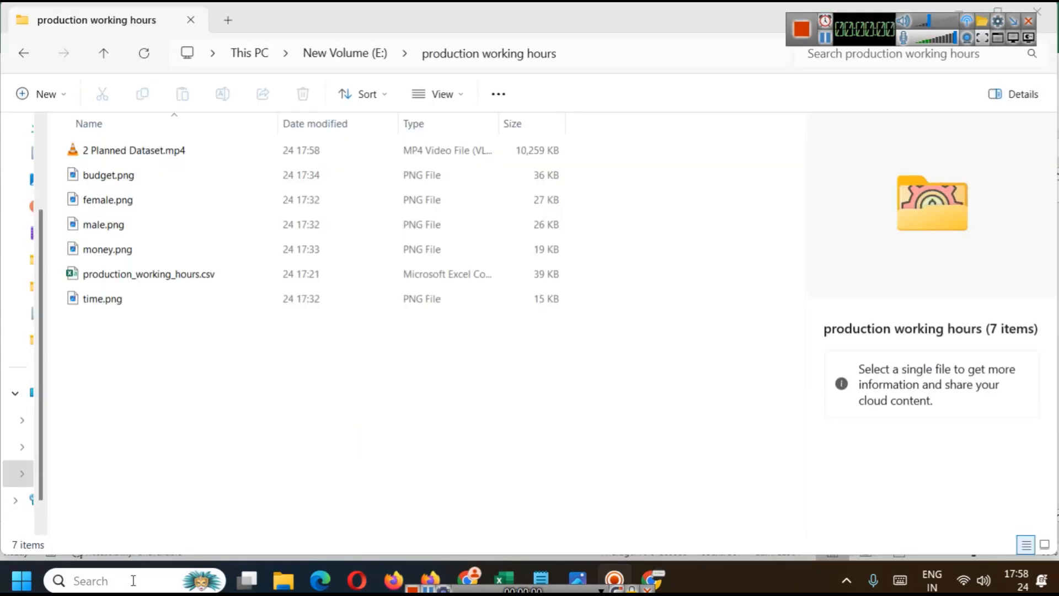
# Step: Search Windows for "power" and launch Power BI Desktop
pyautogui.click(135, 582)
pyautogui.write('power')
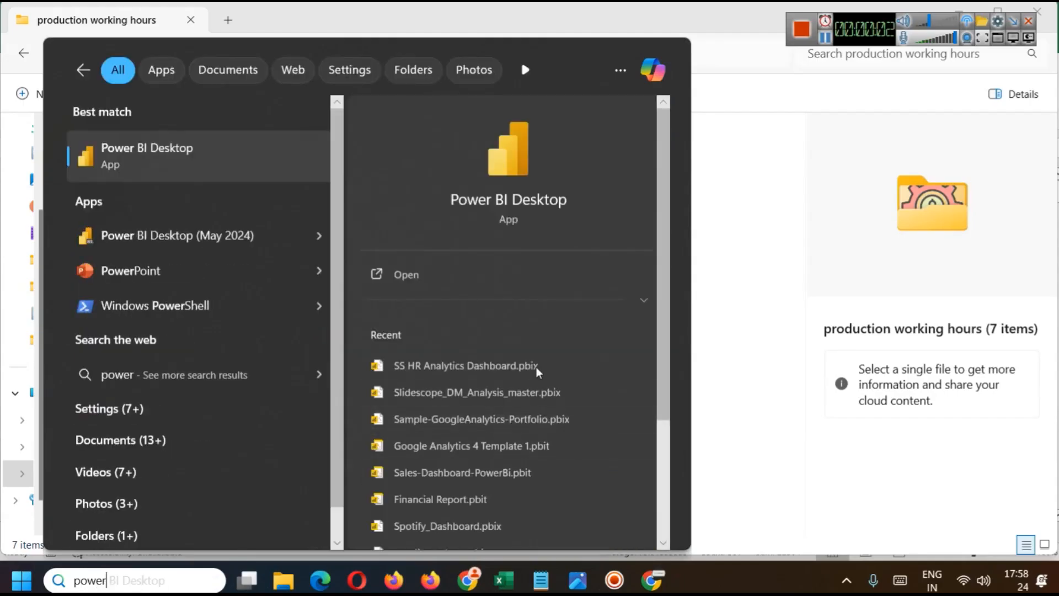
pyautogui.click(475, 276)
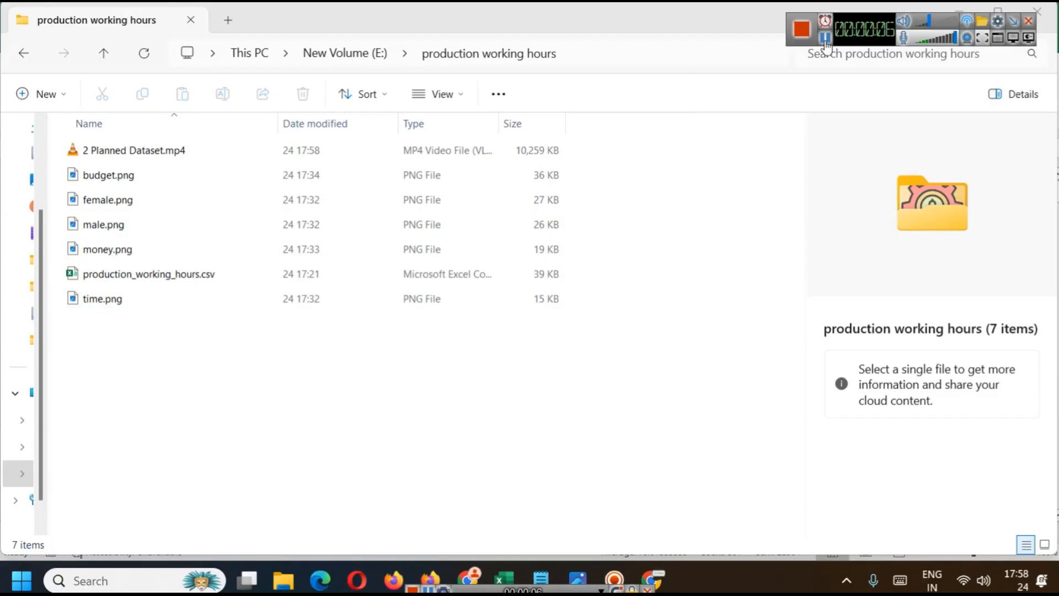
pyautogui.moveTo(821, 43); pyautogui.dragTo(818, 106)
# Step: Preview the budget, female, male and time PNG icons in the production working hours folder
pyautogui.click(138, 181)
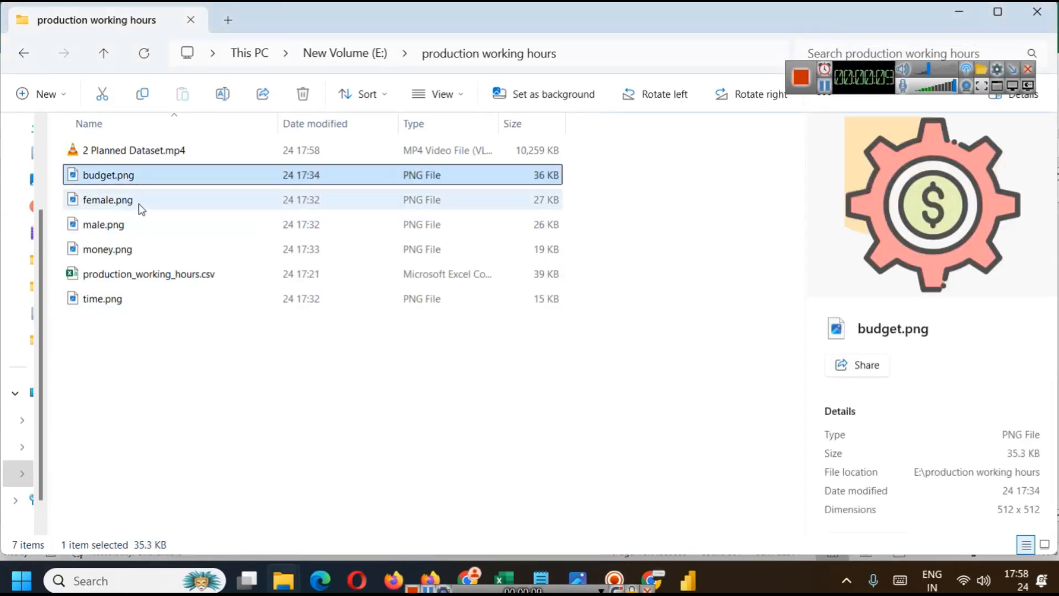
pyautogui.click(140, 221)
pyautogui.click(148, 199)
pyautogui.click(151, 226)
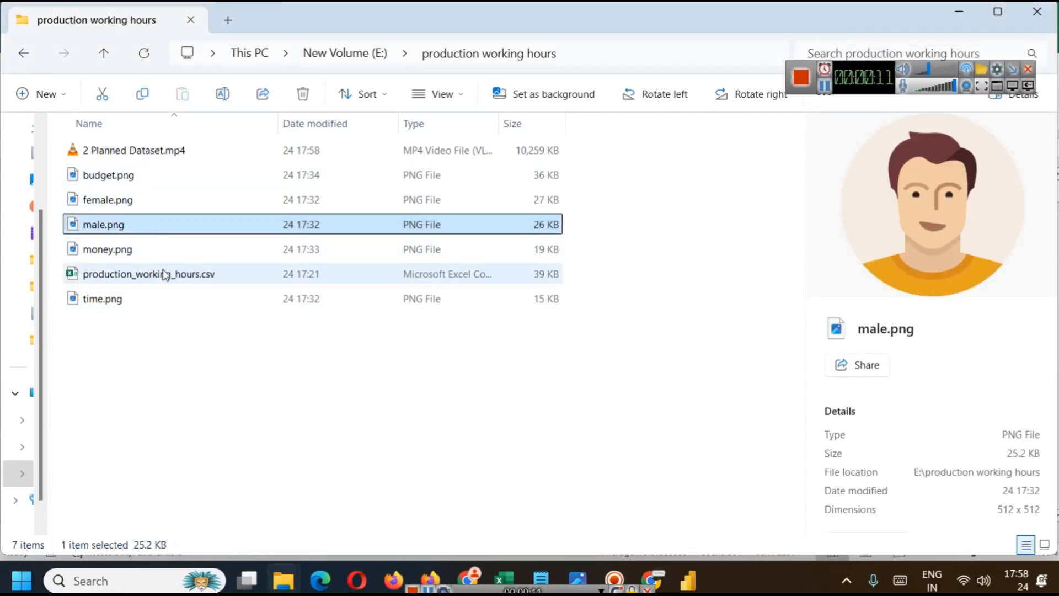
pyautogui.click(156, 299)
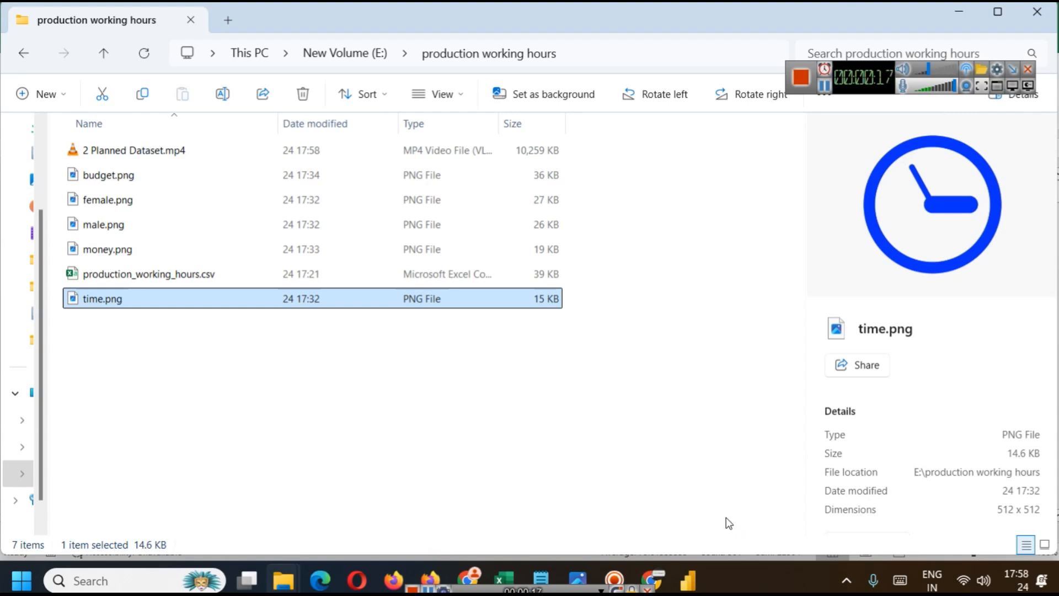
# Step: Switch to Power BI Desktop, preview the columns of production_working_hours.csv and load the file into the blank report
pyautogui.click(688, 581)
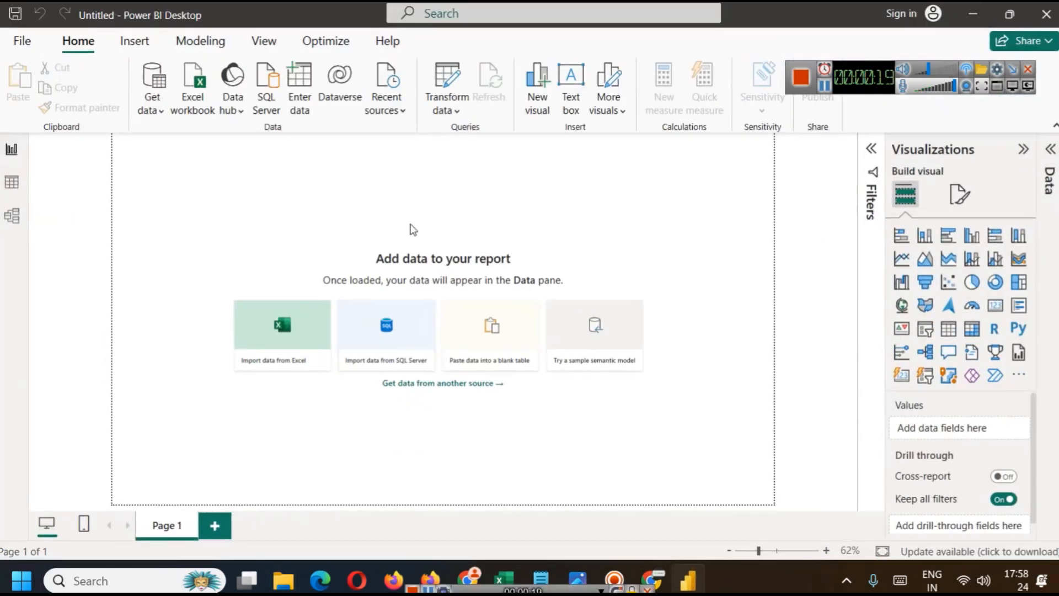
pyautogui.click(161, 115)
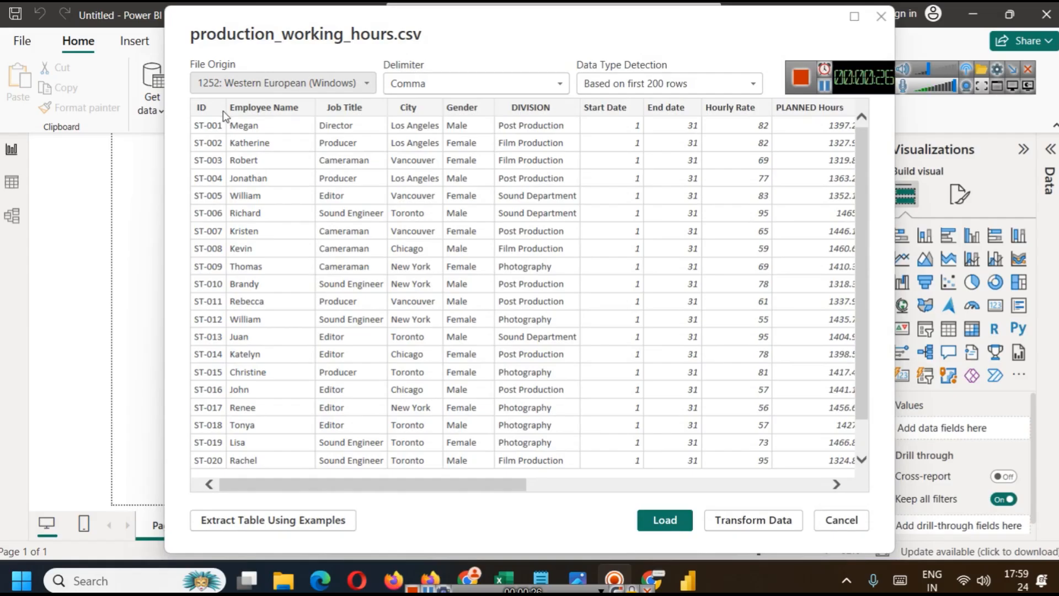
pyautogui.moveTo(461, 486); pyautogui.dragTo(436, 431)
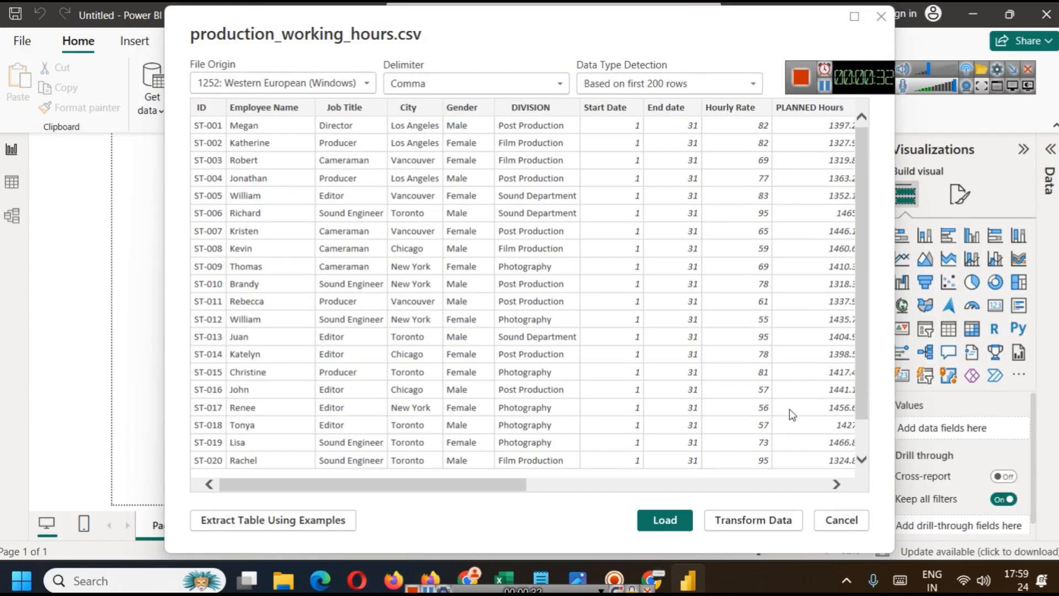
pyautogui.click(809, 485)
pyautogui.moveTo(806, 485); pyautogui.dragTo(397, 450)
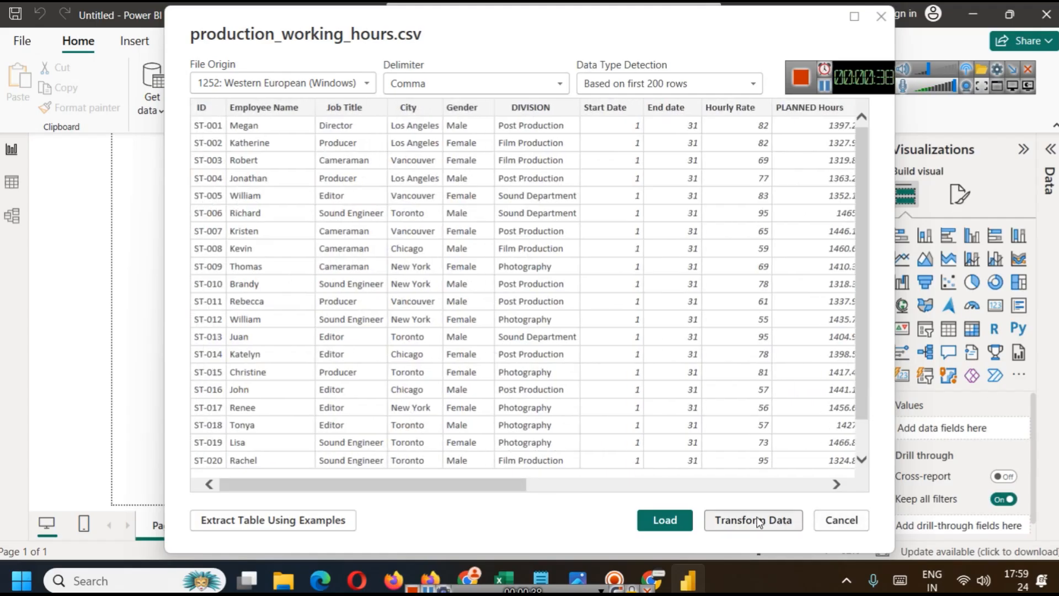
pyautogui.click(665, 521)
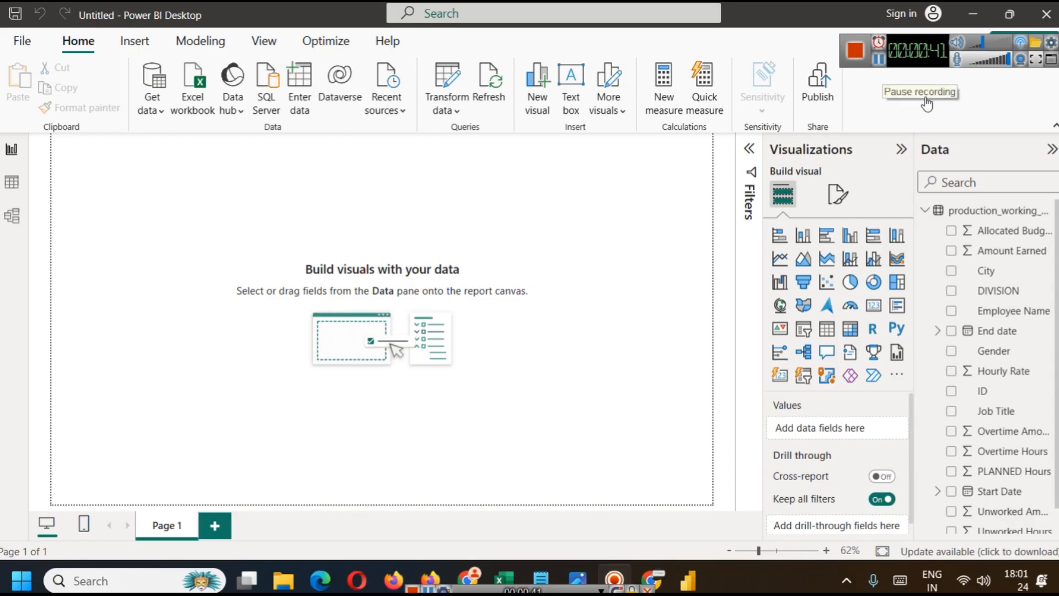
# Step: Add a text box stretched across the top of the page with the title "Production Working Hours Analysis Dashboard"
pyautogui.click(902, 150)
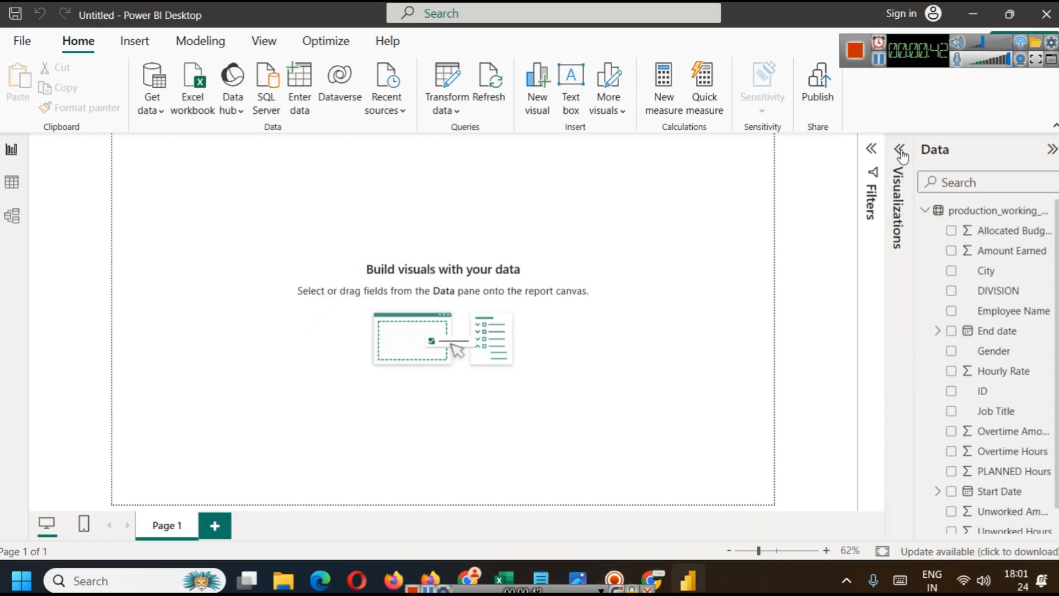
pyautogui.click(573, 88)
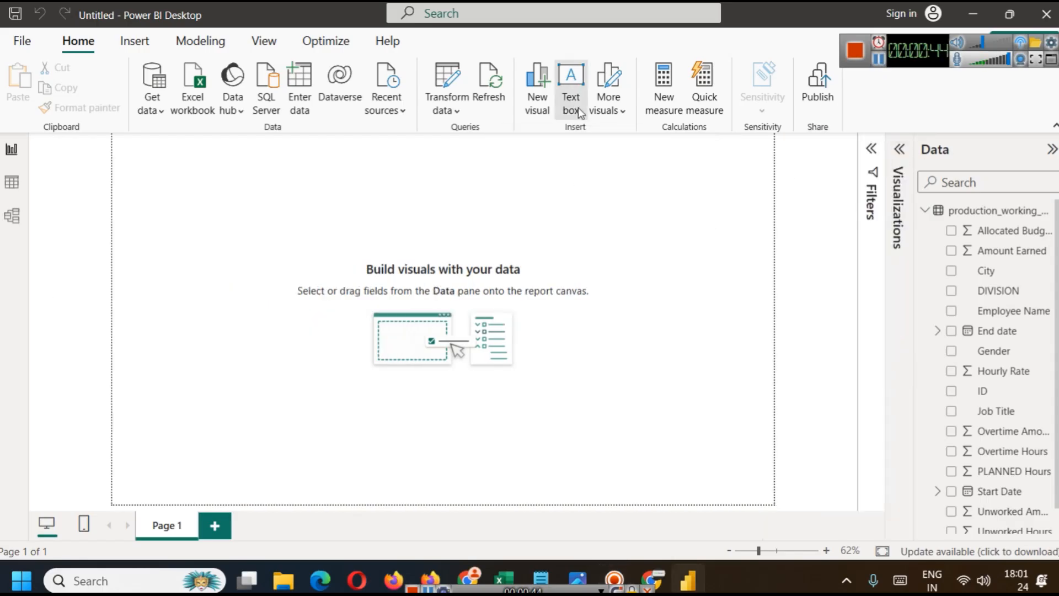
pyautogui.write('Production Working Hours Analysis dataset')
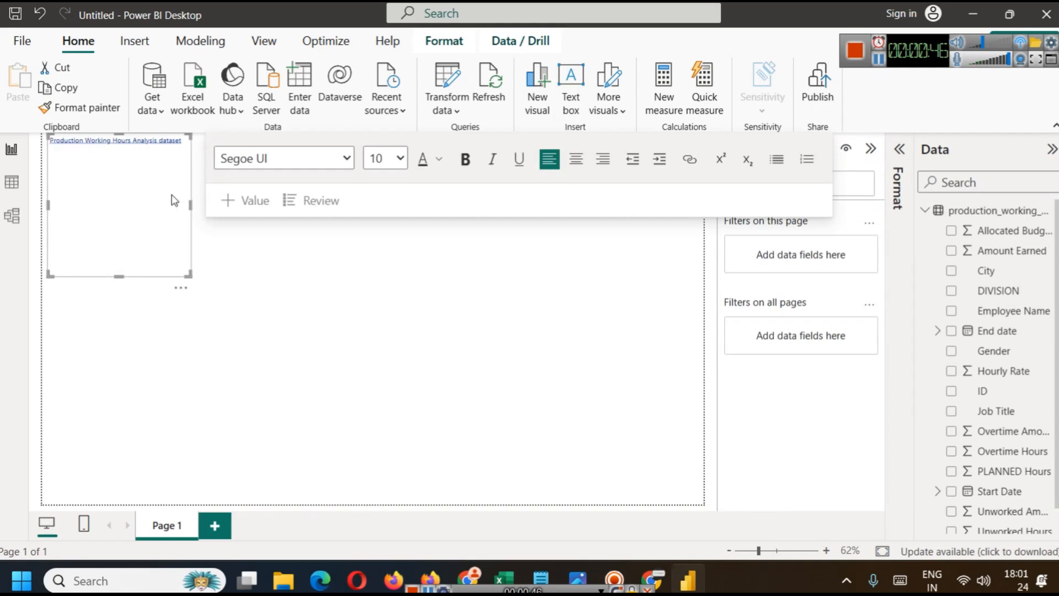
pyautogui.moveTo(190, 203); pyautogui.dragTo(704, 203)
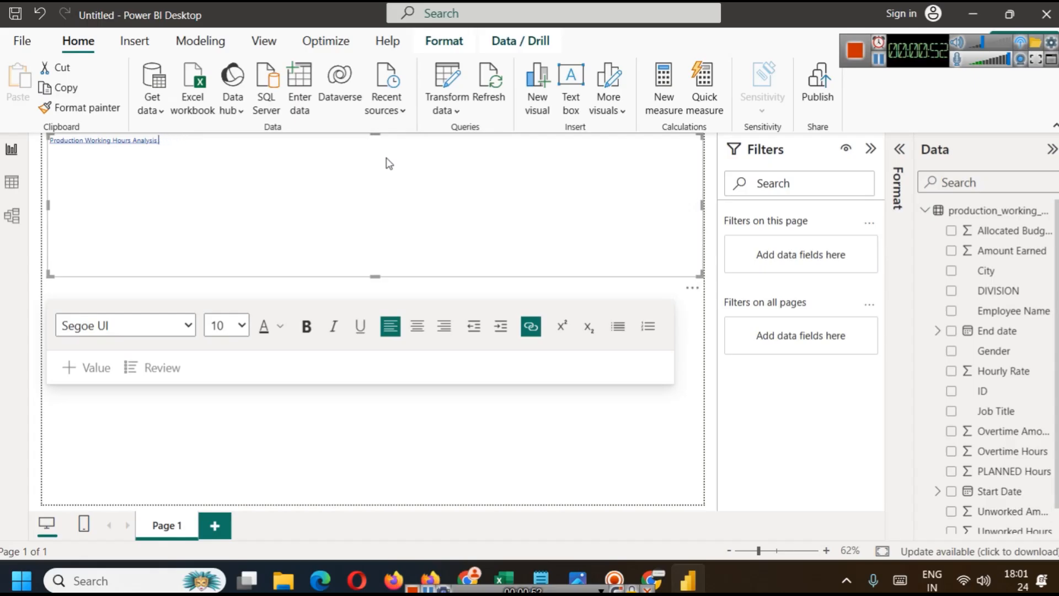
pyautogui.write('Dashboar')
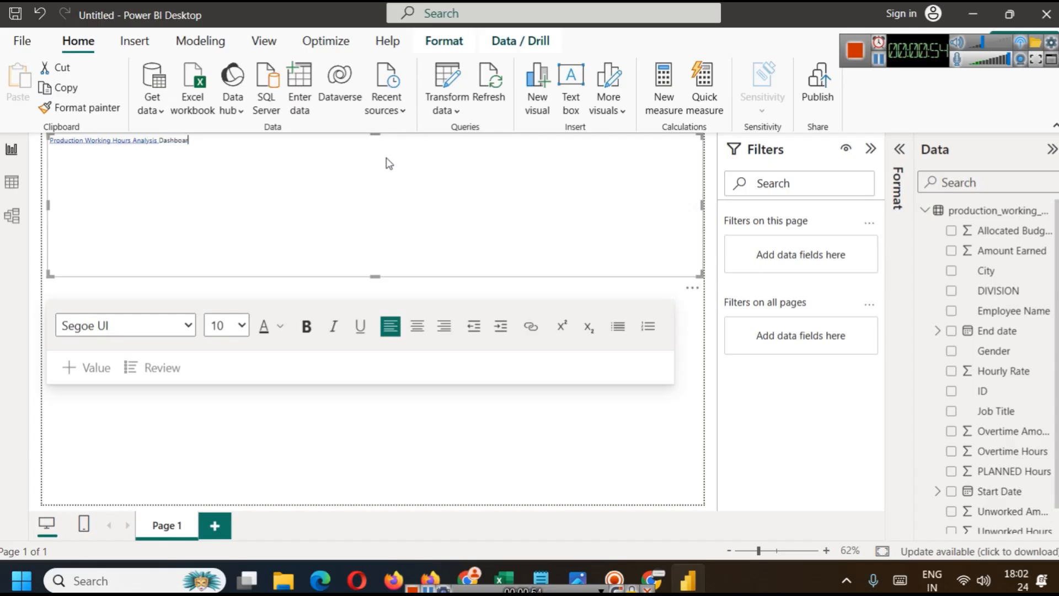
pyautogui.write('d')
# Step: Make the whole dashboard title bold and centre it in its text box
pyautogui.hotkey('ctrl', 'a')
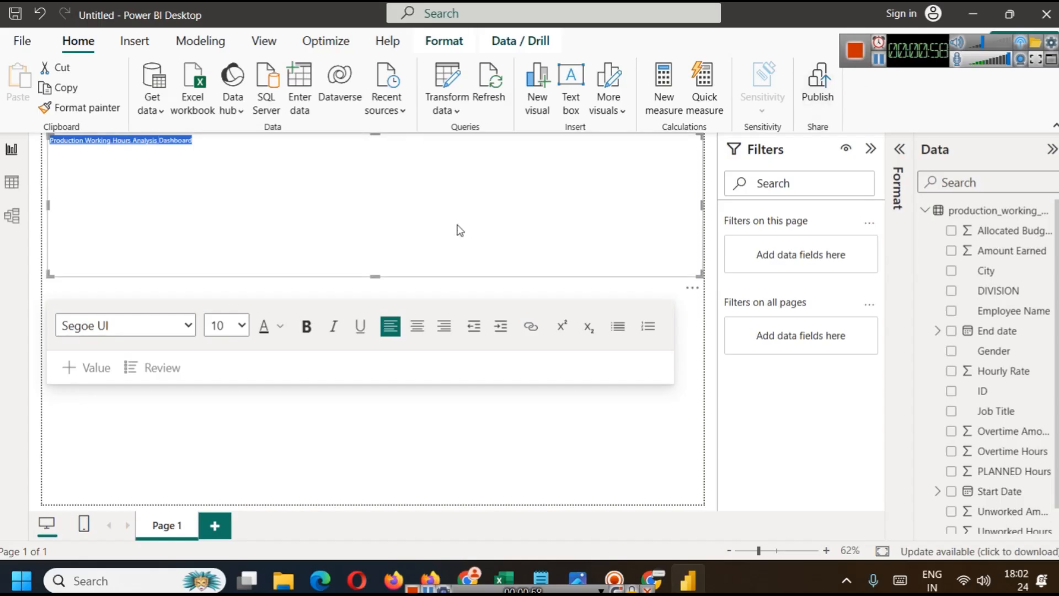
pyautogui.click(879, 59)
pyautogui.click(322, 168)
pyautogui.hotkey('ctrl', 'a')
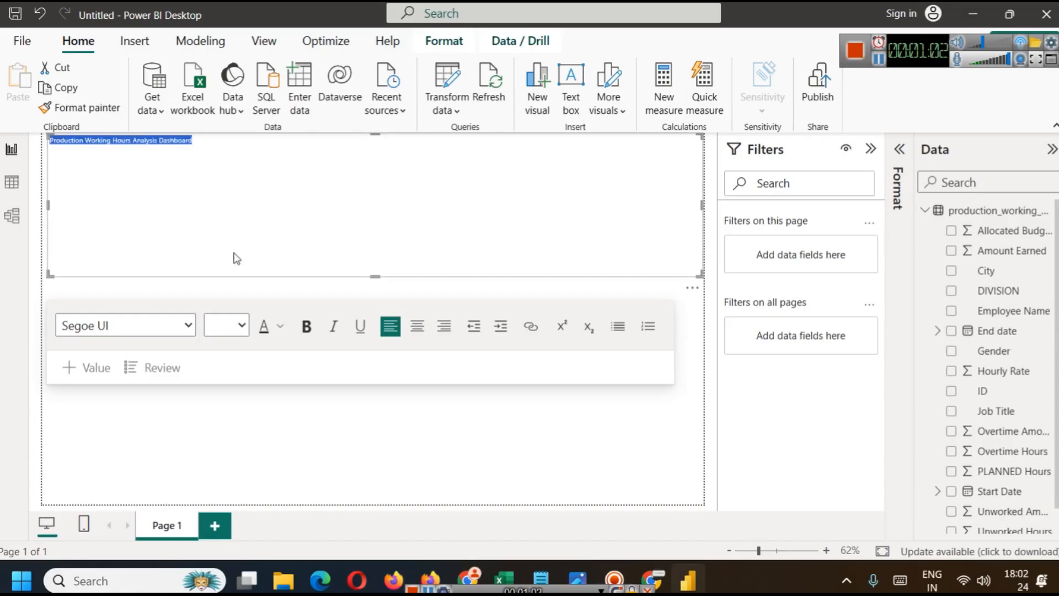
pyautogui.click(306, 325)
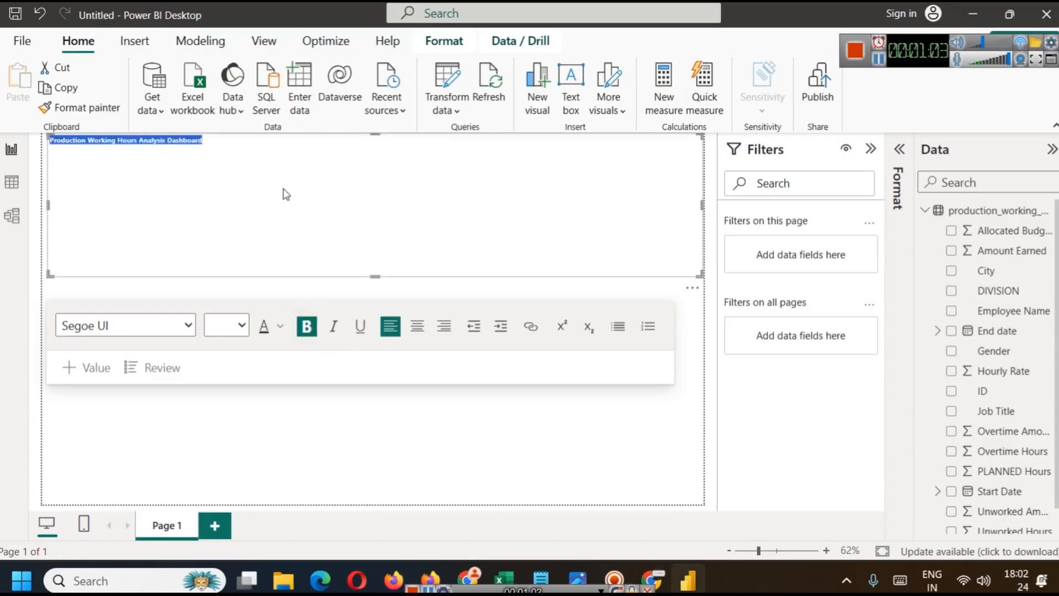
pyautogui.click(417, 327)
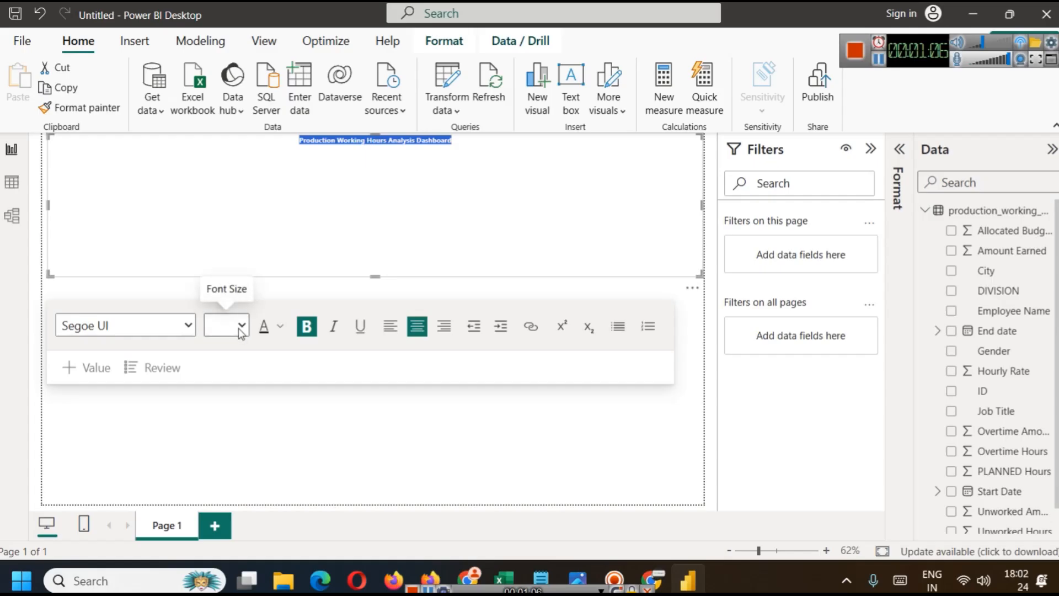
# Step: Colour the dashboard title a darker shade of blue and set its font size to 32
pyautogui.click(282, 332)
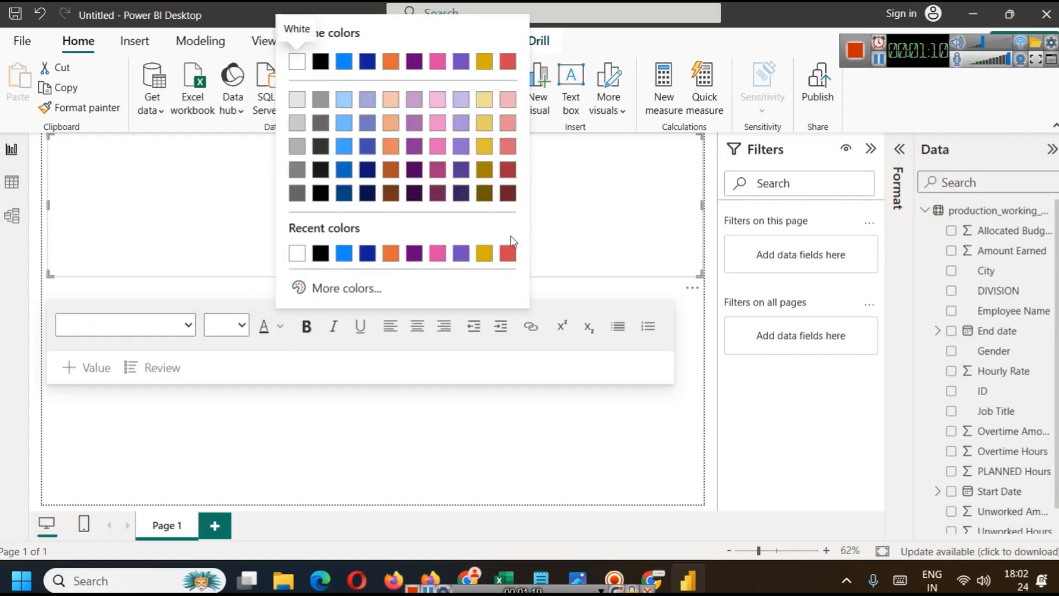
pyautogui.click(343, 171)
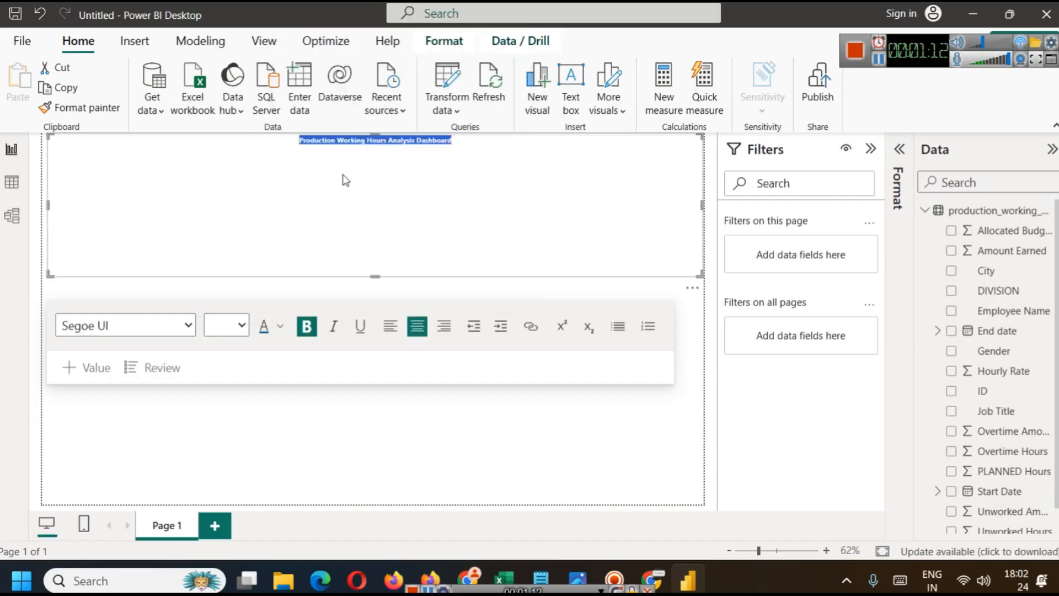
pyautogui.click(431, 208)
pyautogui.hotkey('ctrl', 'a')
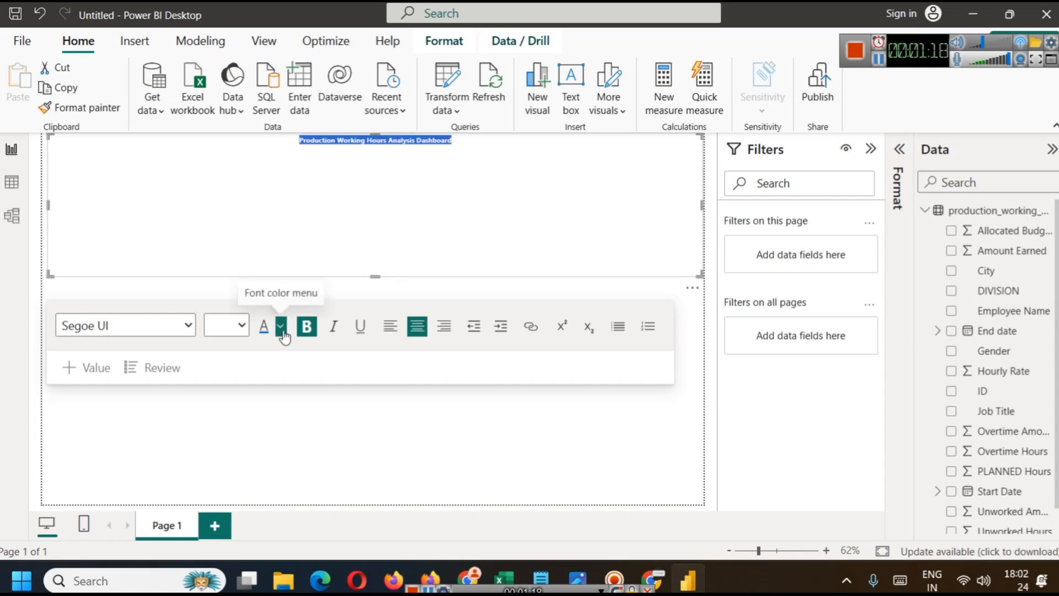
pyautogui.click(235, 326)
pyautogui.click(220, 274)
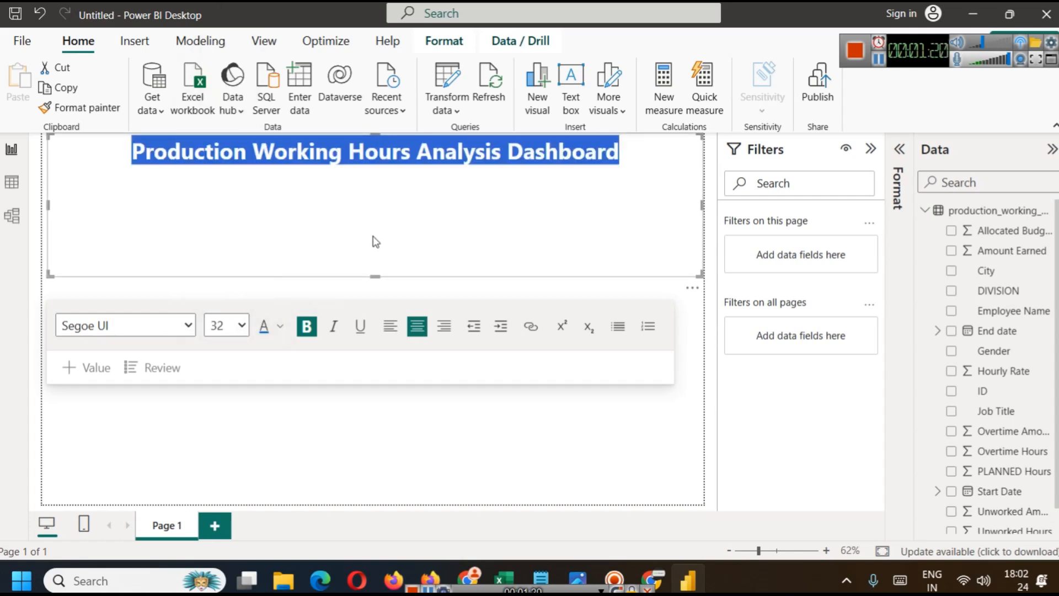
# Step: Shrink the title text box to one line high and about four fifths of the page width, starting at the page's left edge
pyautogui.moveTo(373, 275); pyautogui.dragTo(367, 175)
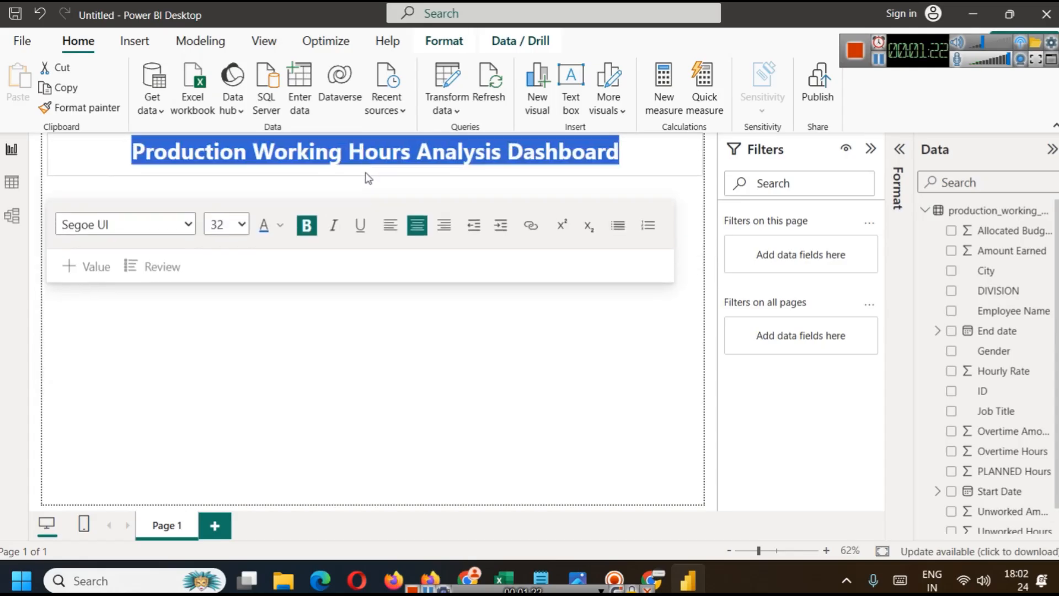
pyautogui.click(356, 295)
pyautogui.click(331, 165)
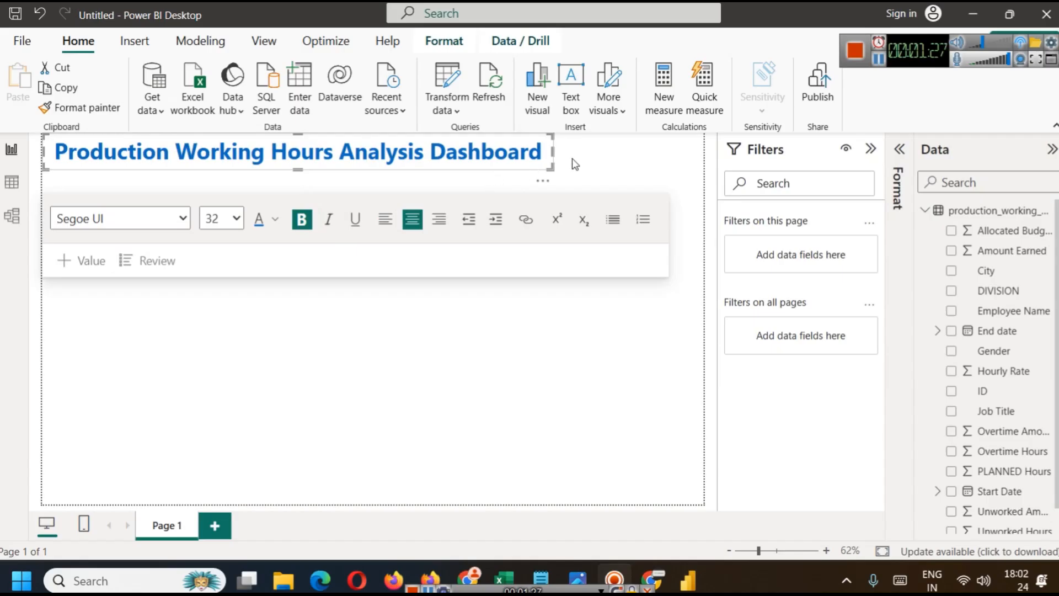
pyautogui.click(574, 158)
pyautogui.click(505, 148)
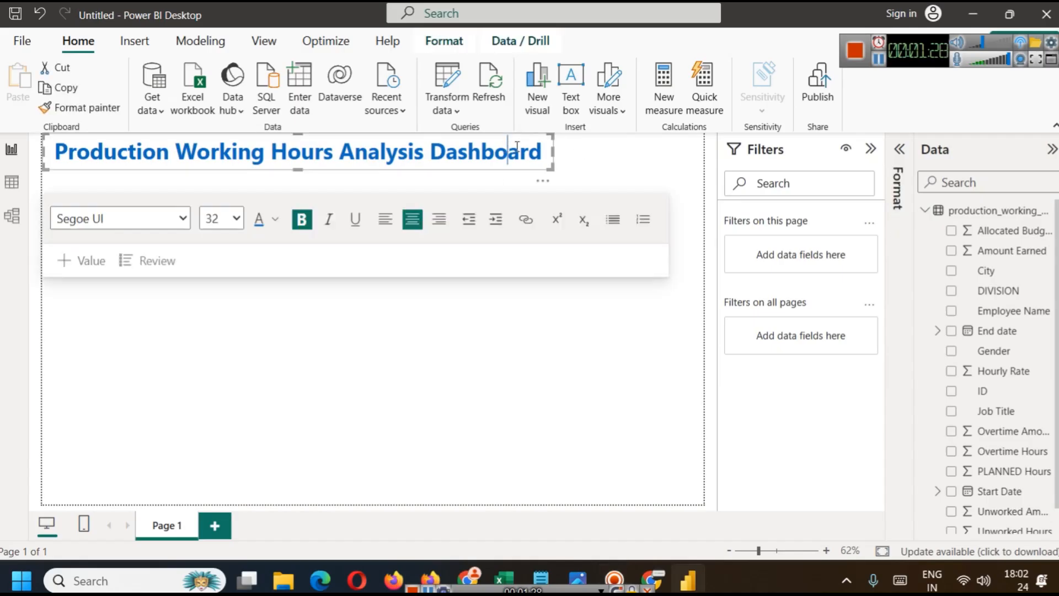
pyautogui.click(558, 157)
pyautogui.click(549, 150)
pyautogui.click(554, 154)
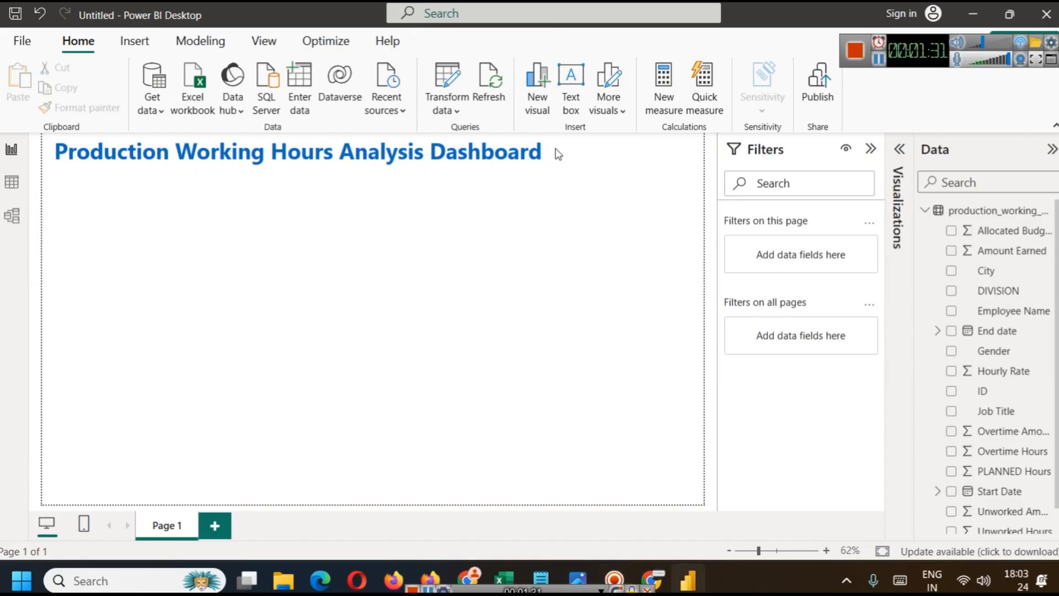
pyautogui.click(557, 155)
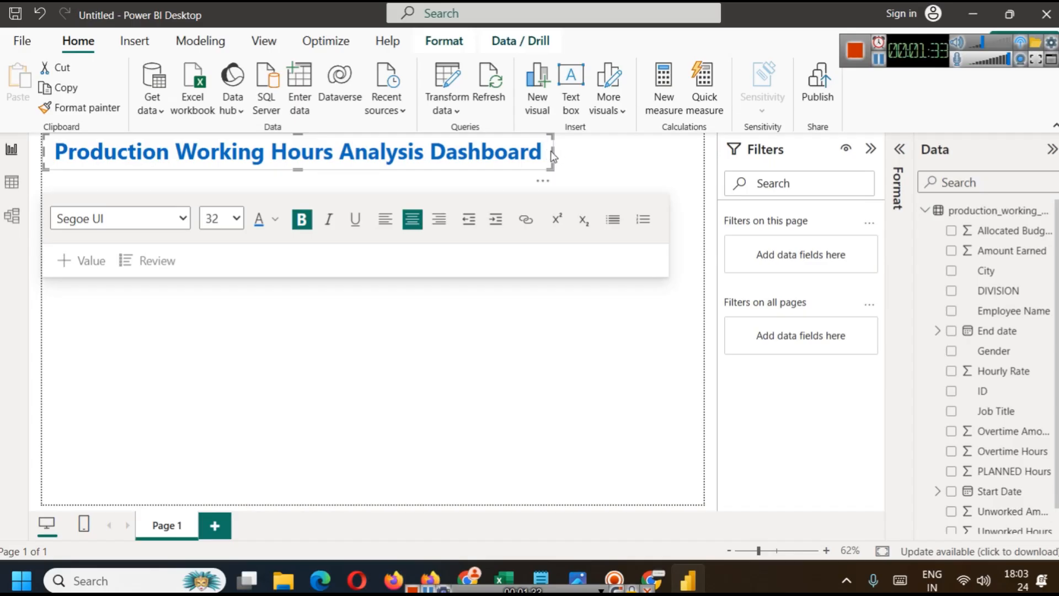
pyautogui.moveTo(554, 156); pyautogui.dragTo(596, 159)
pyautogui.click(619, 160)
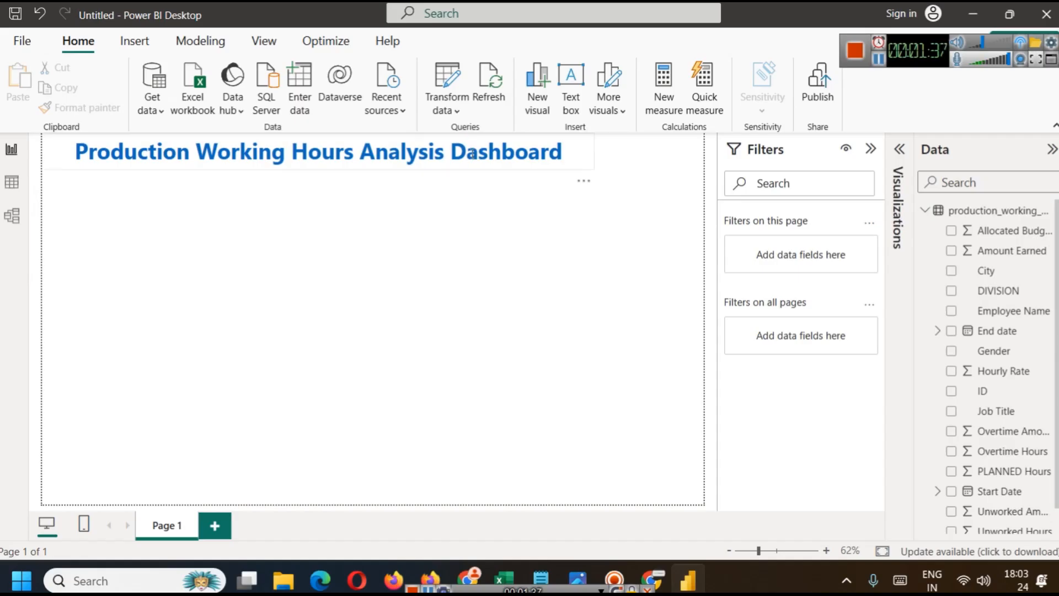
# Step: Turn on the shadow effect for the title text box
pyautogui.moveTo(467, 156); pyautogui.dragTo(478, 155)
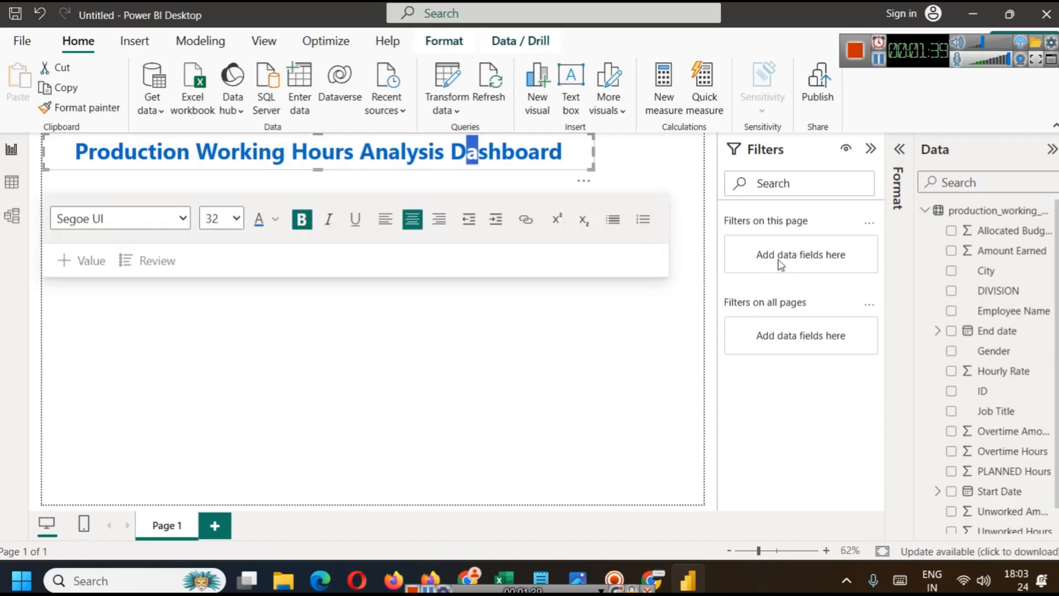
pyautogui.click(900, 149)
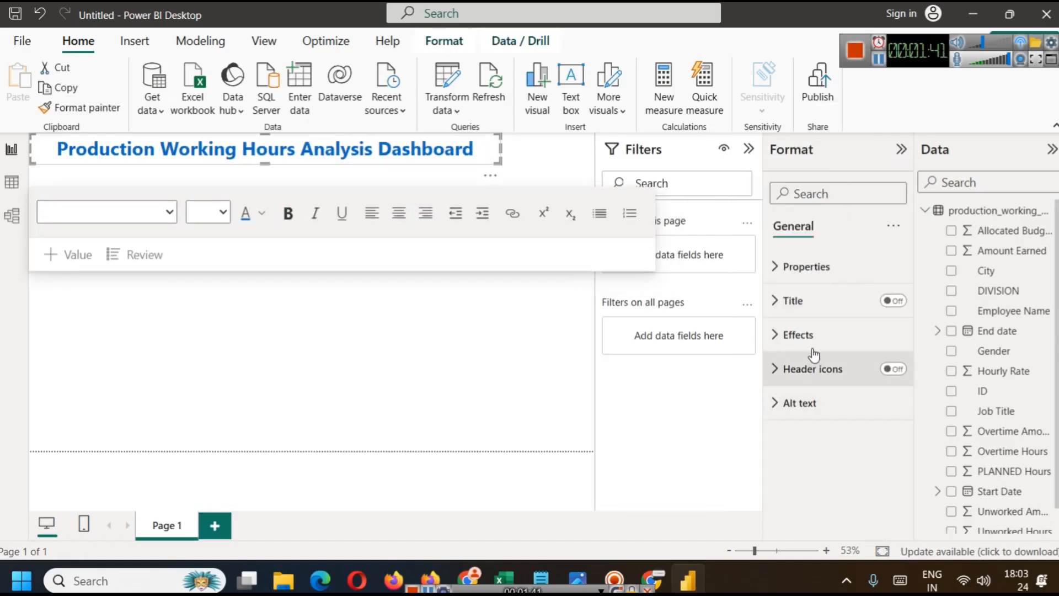
pyautogui.click(810, 334)
pyautogui.scroll(-3, 861, 441)
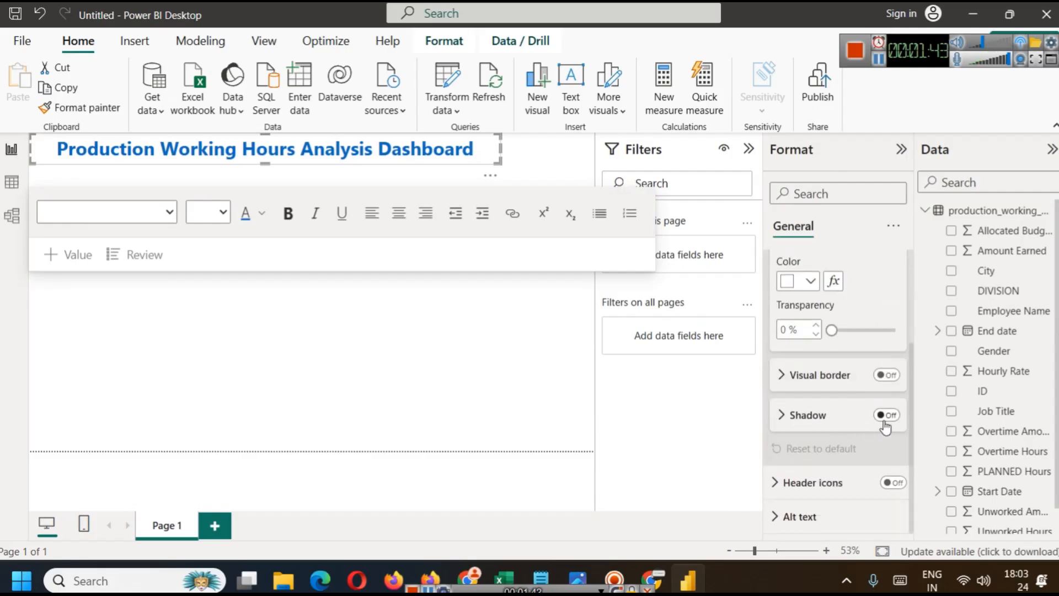
pyautogui.click(880, 424)
pyautogui.click(518, 356)
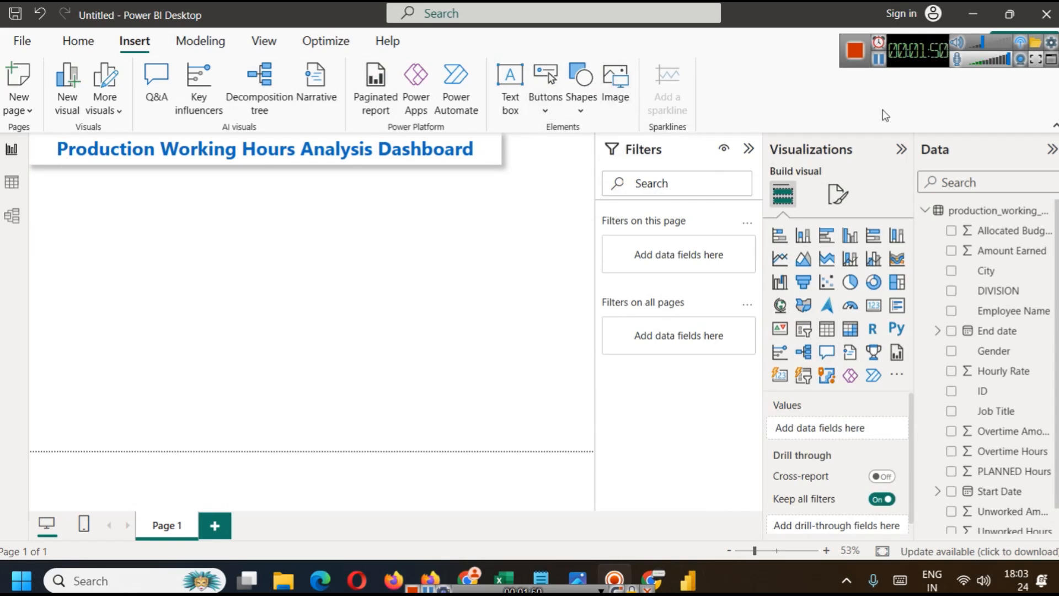
# Step: Insert the image production.png from the production working hours folder onto the page
pyautogui.click(880, 66)
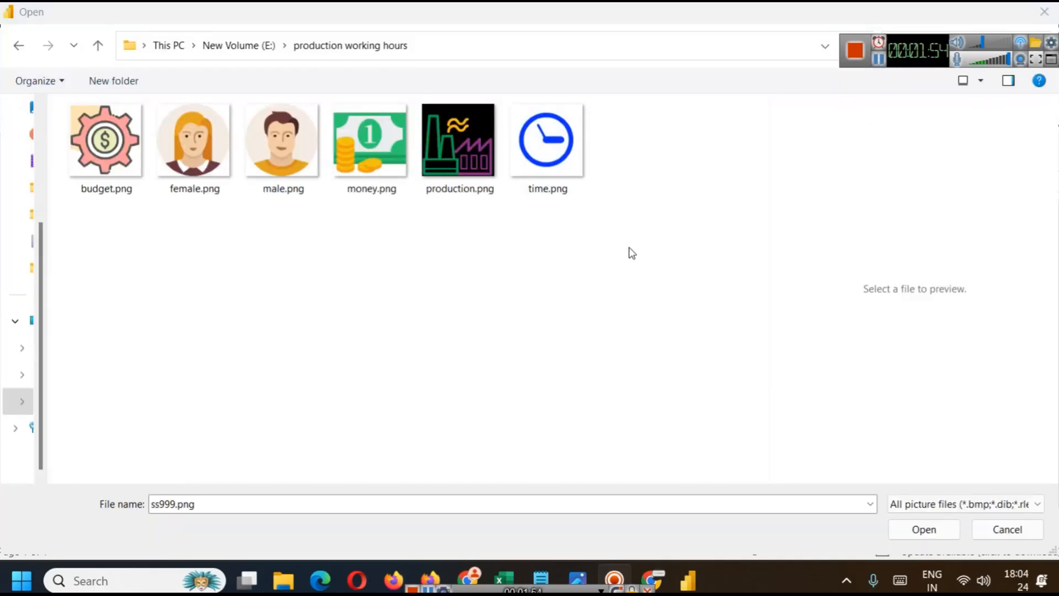
pyautogui.click(466, 156)
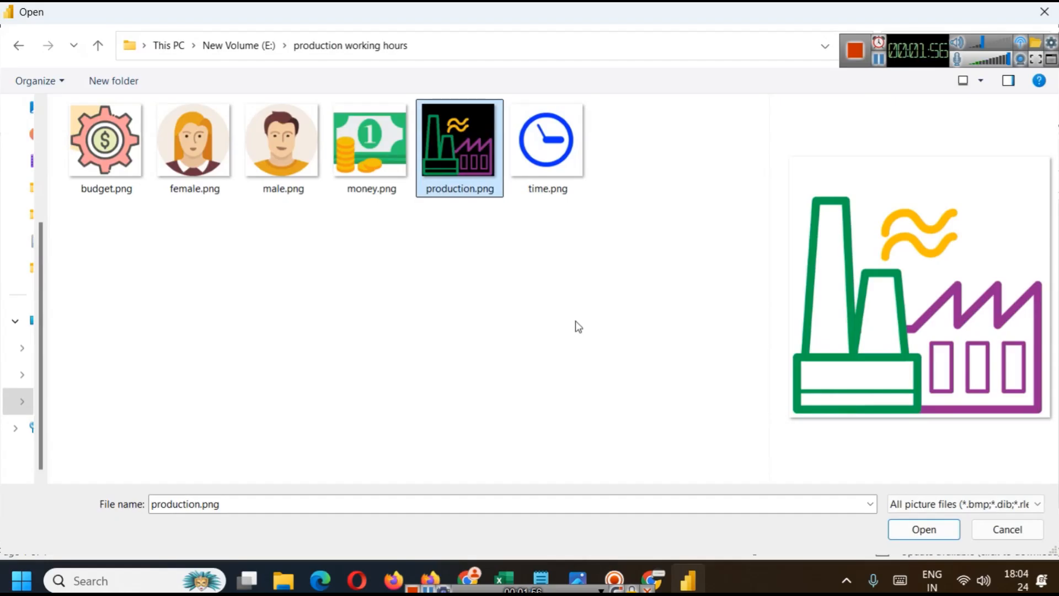
pyautogui.click(385, 153)
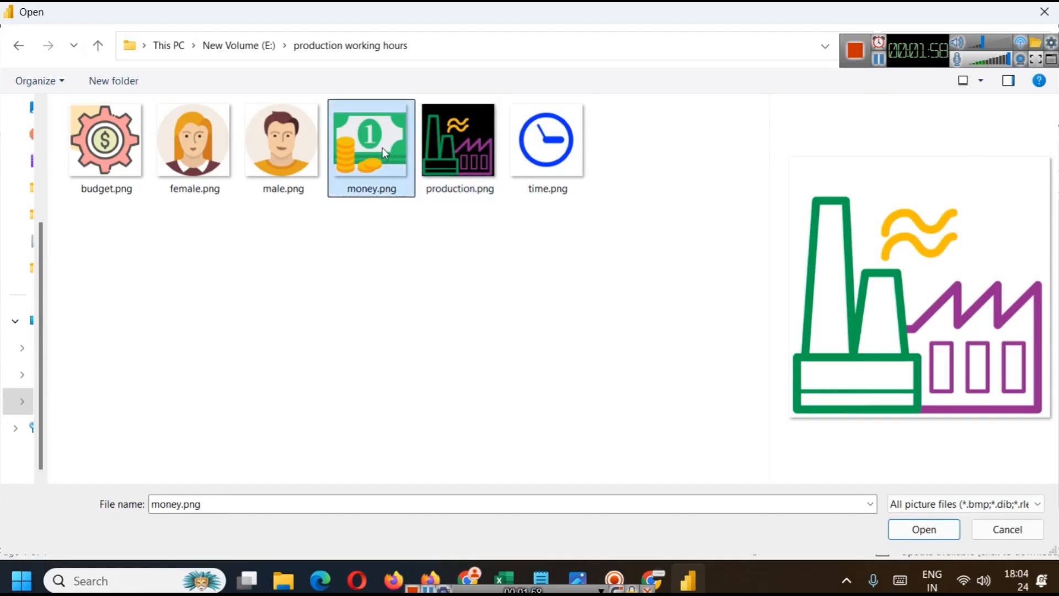
pyautogui.click(458, 182)
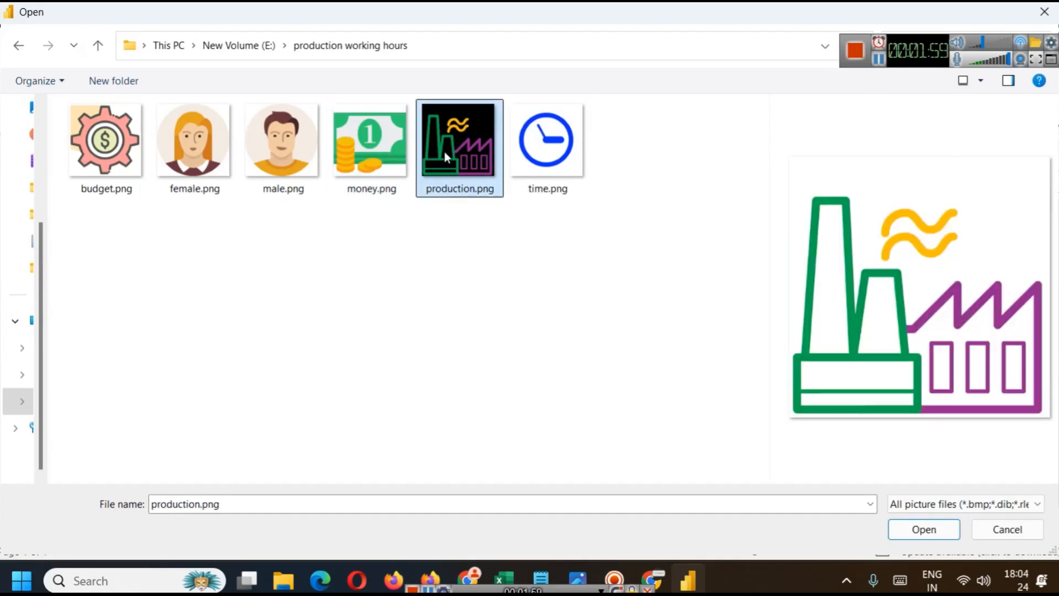
pyautogui.click(945, 539)
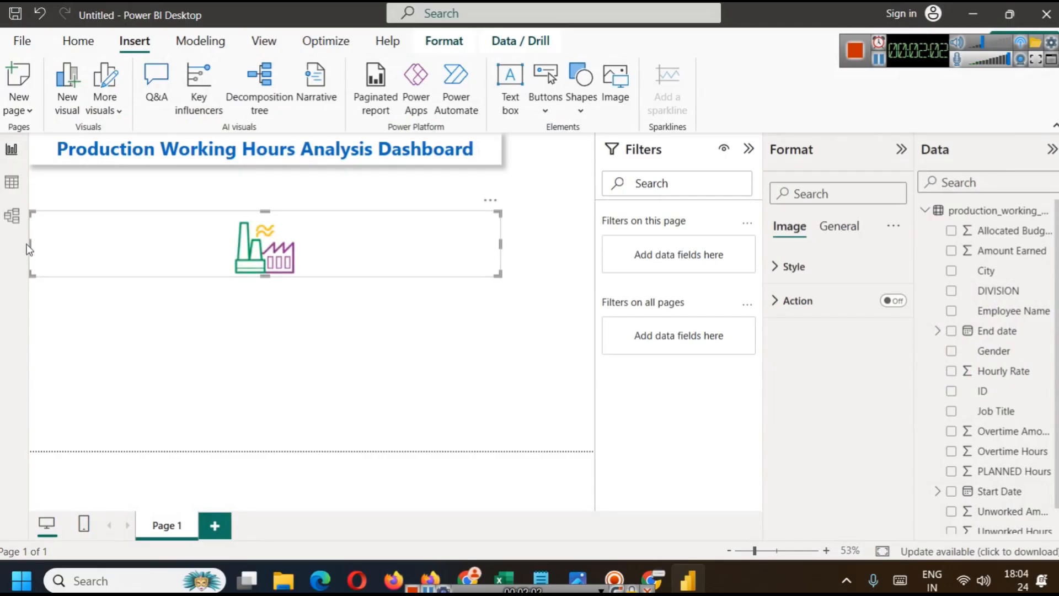
# Step: Shrink the factory image and fit it into the space between the title box and the page's right edge
pyautogui.moveTo(30, 243); pyautogui.dragTo(432, 244)
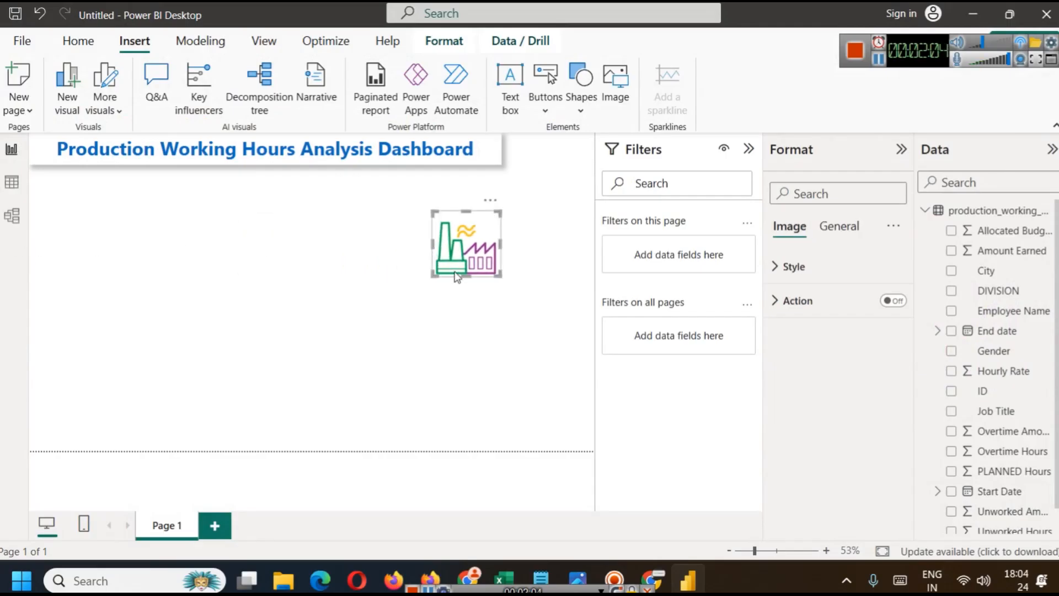
pyautogui.moveTo(468, 276); pyautogui.dragTo(467, 253)
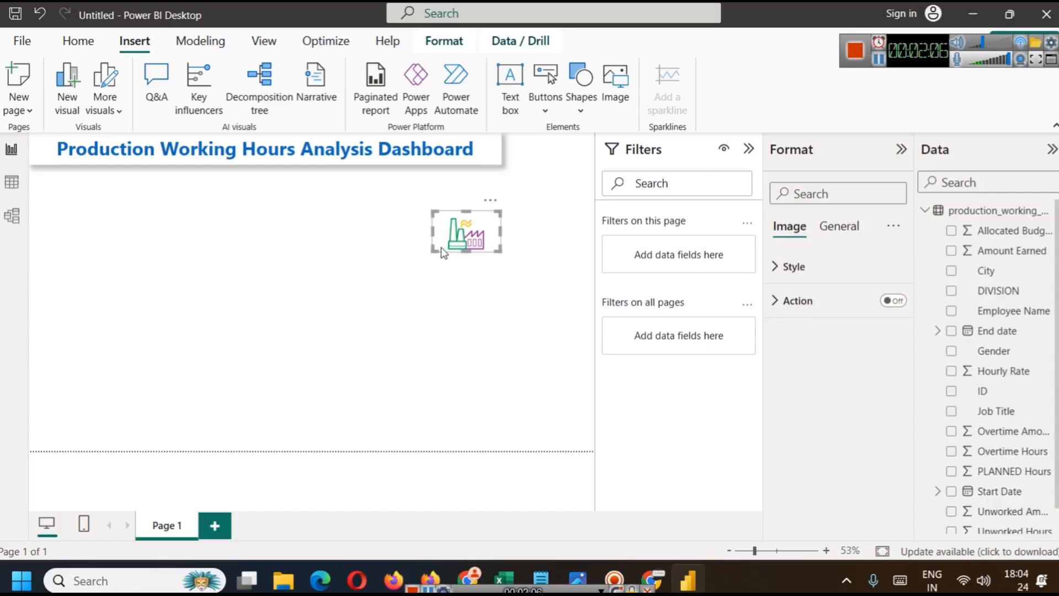
pyautogui.click(445, 307)
pyautogui.moveTo(461, 234); pyautogui.dragTo(559, 165)
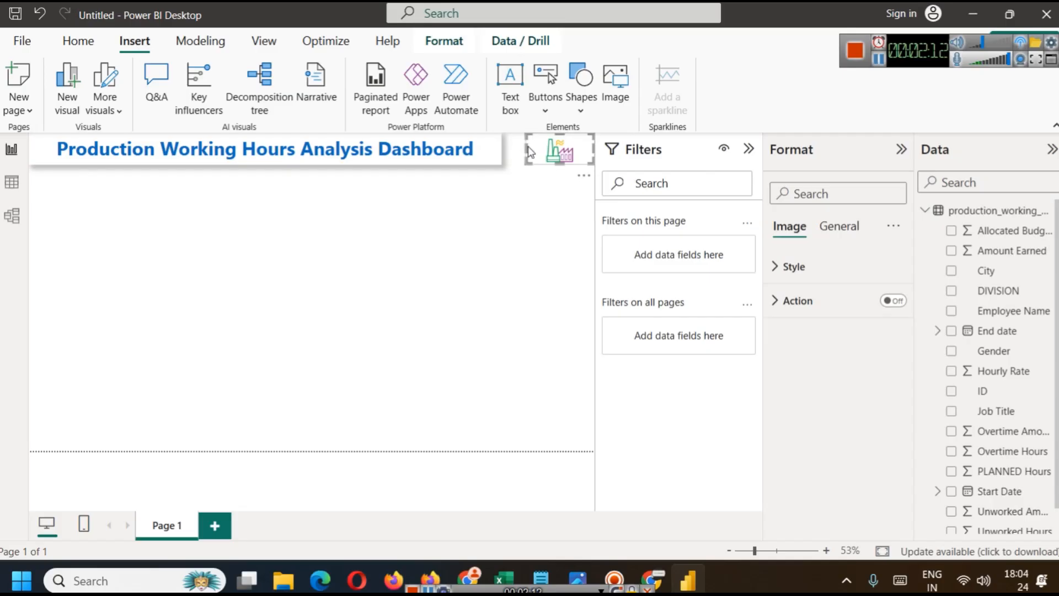
pyautogui.moveTo(530, 154); pyautogui.dragTo(507, 147)
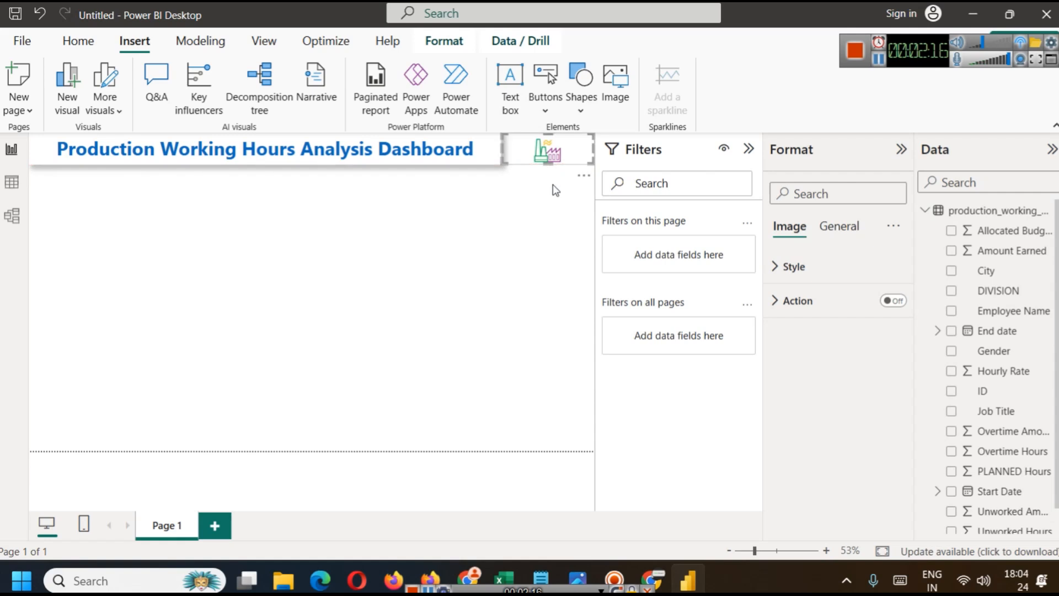
pyautogui.click(554, 229)
# Step: Turn on the shadow effect for the factory image
pyautogui.click(569, 158)
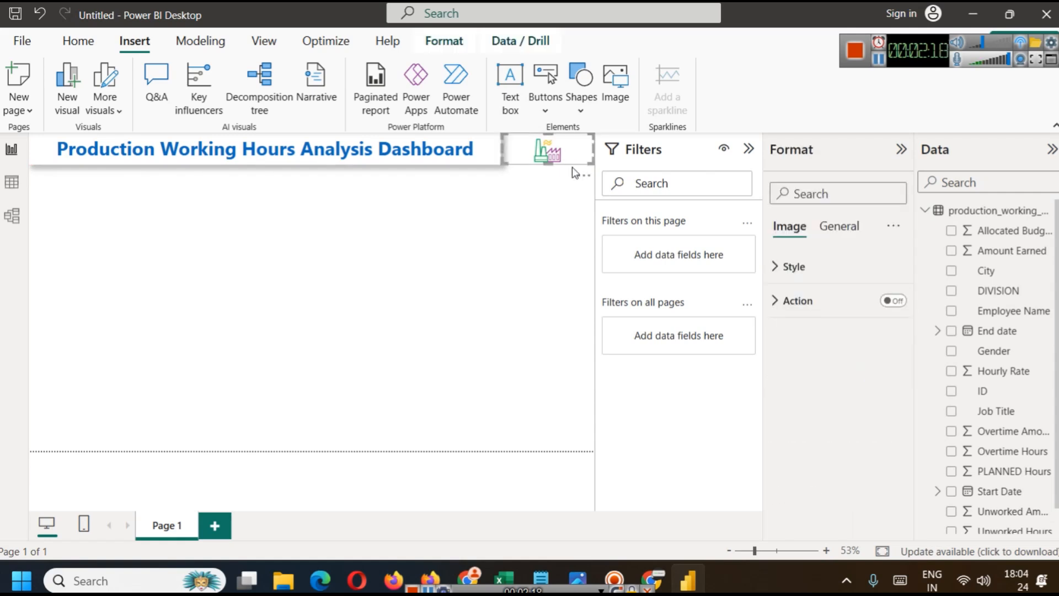
pyautogui.click(789, 267)
pyautogui.click(840, 226)
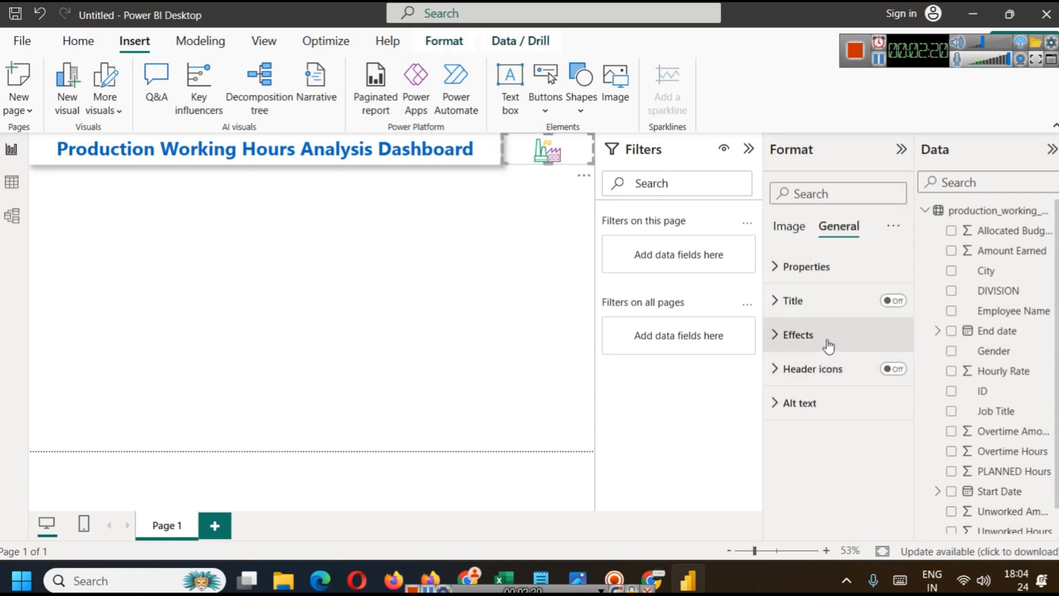
pyautogui.click(828, 336)
pyautogui.click(886, 376)
pyautogui.click(886, 376)
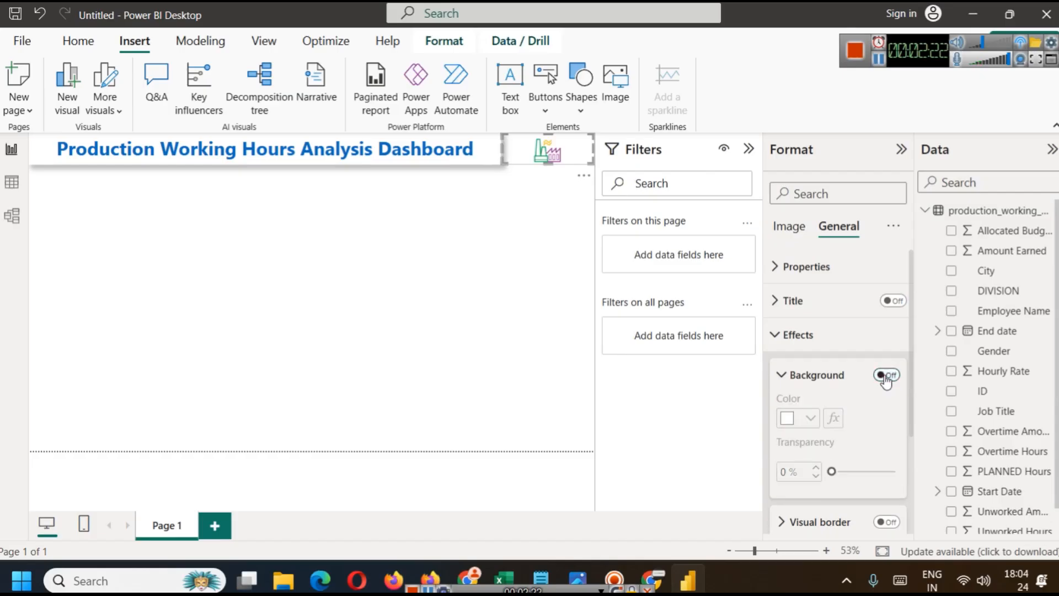
pyautogui.scroll(-3, 855, 447)
pyautogui.click(886, 415)
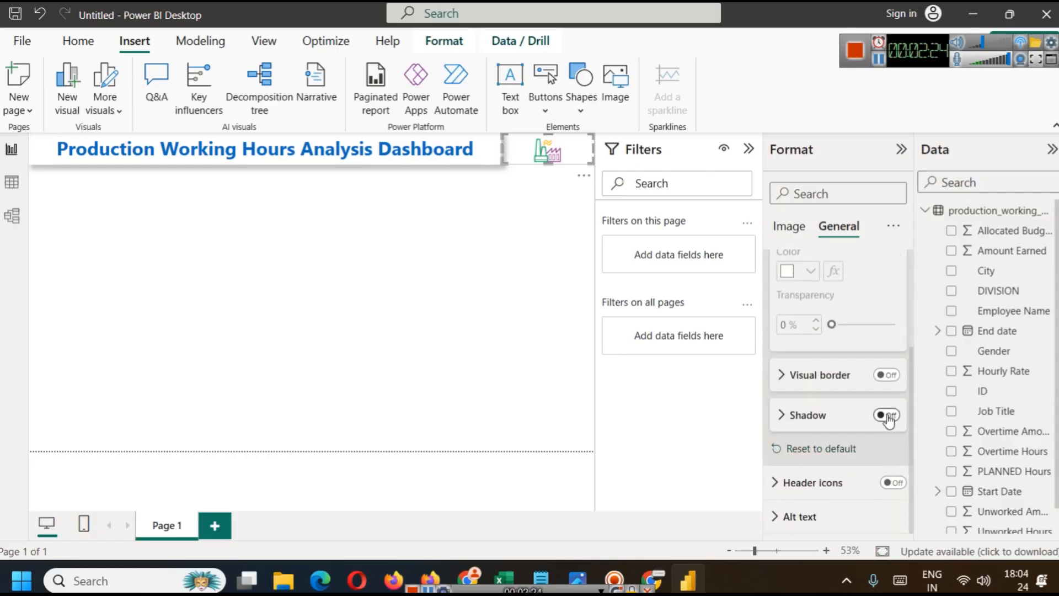
pyautogui.click(500, 276)
# Step: Narrow the factory image slightly so a small gap separates it from the title box, and collapse the Filters pane
pyautogui.click(515, 150)
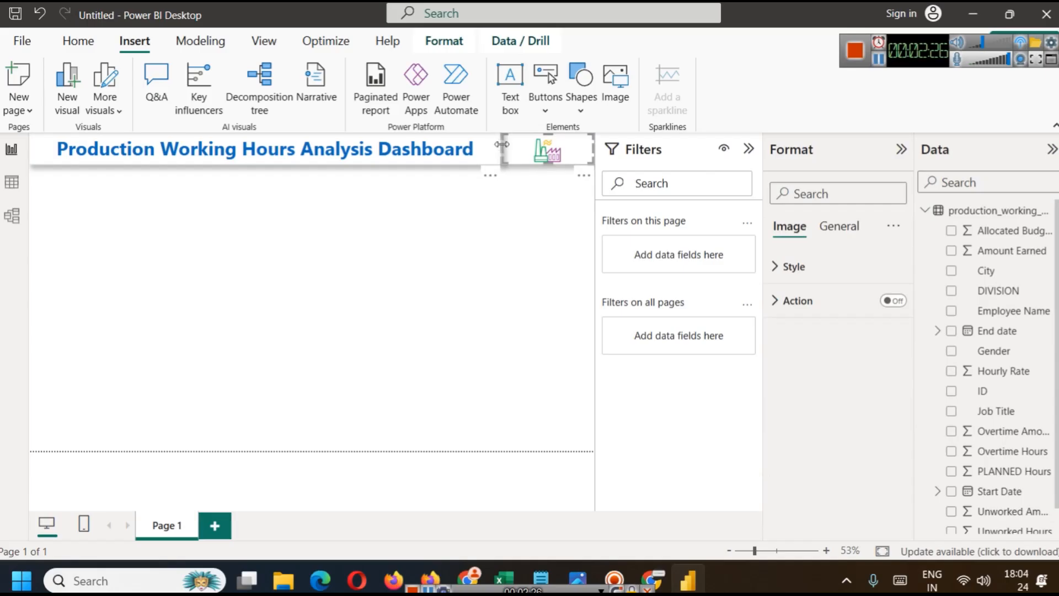
pyautogui.moveTo(503, 148); pyautogui.dragTo(544, 156)
pyautogui.click(508, 204)
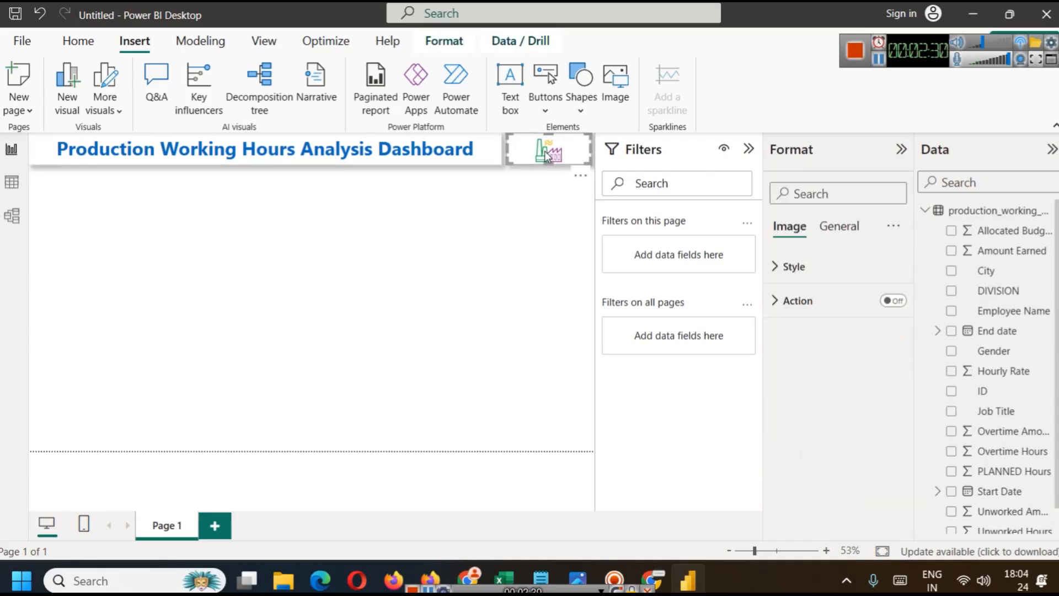
pyautogui.click(544, 225)
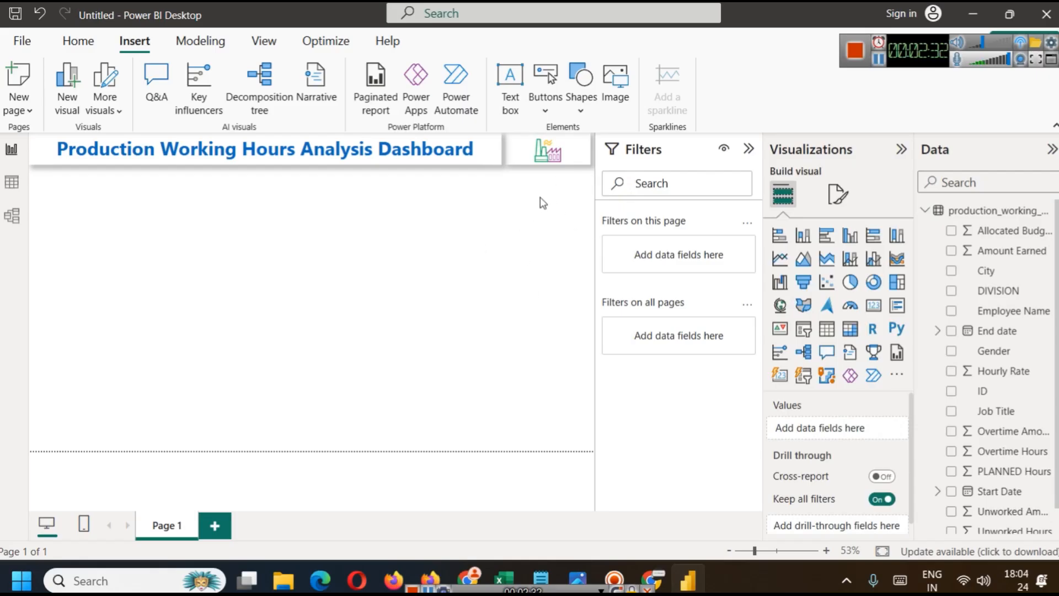
pyautogui.click(749, 148)
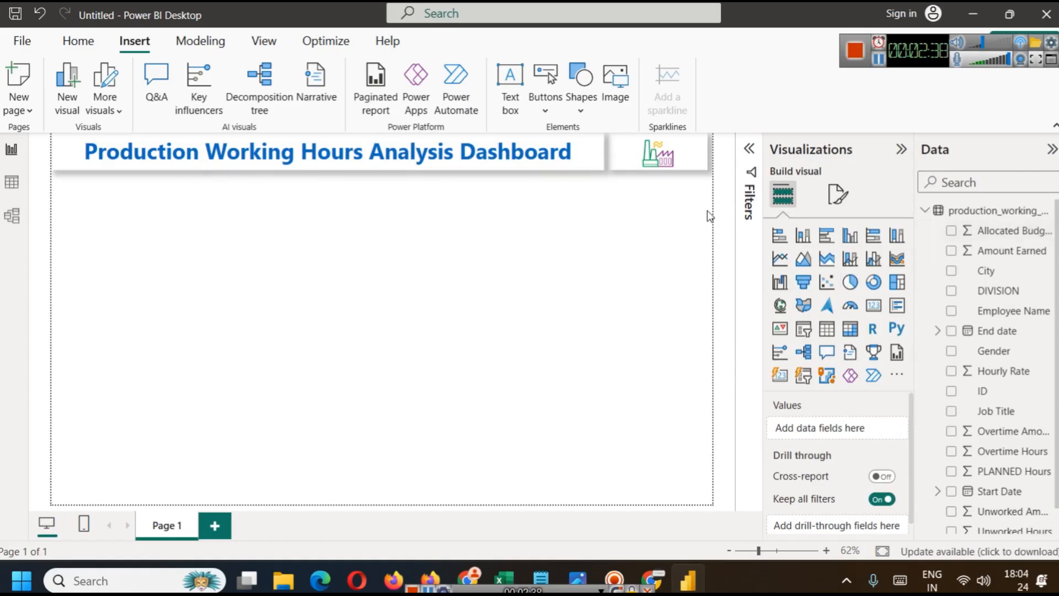
pyautogui.click(878, 59)
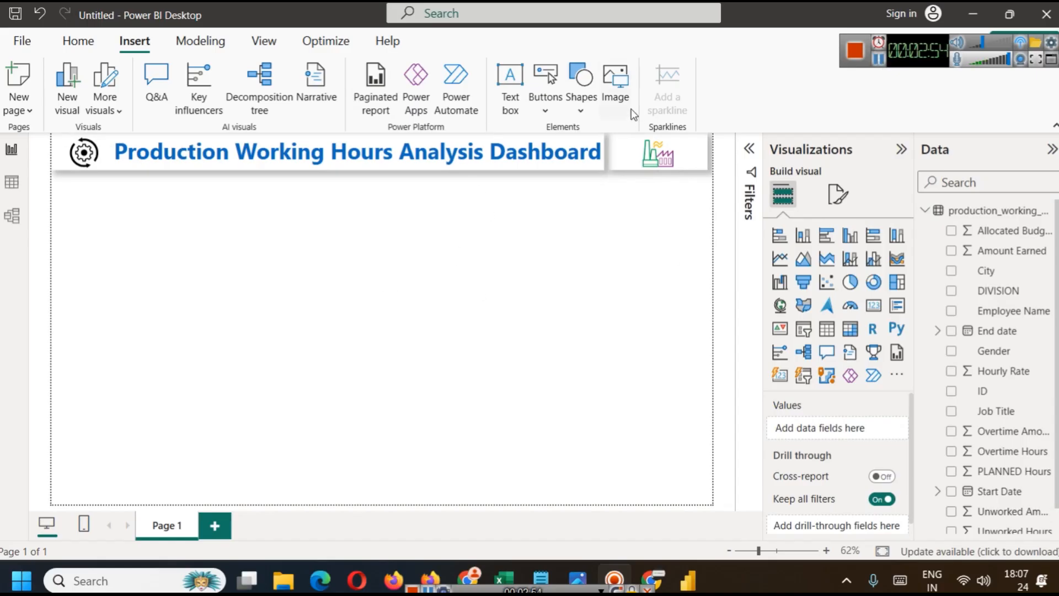
# Step: Insert a rounded rectangle just below the title at the page's left edge and widen it to about a quarter of the page width
pyautogui.click(583, 109)
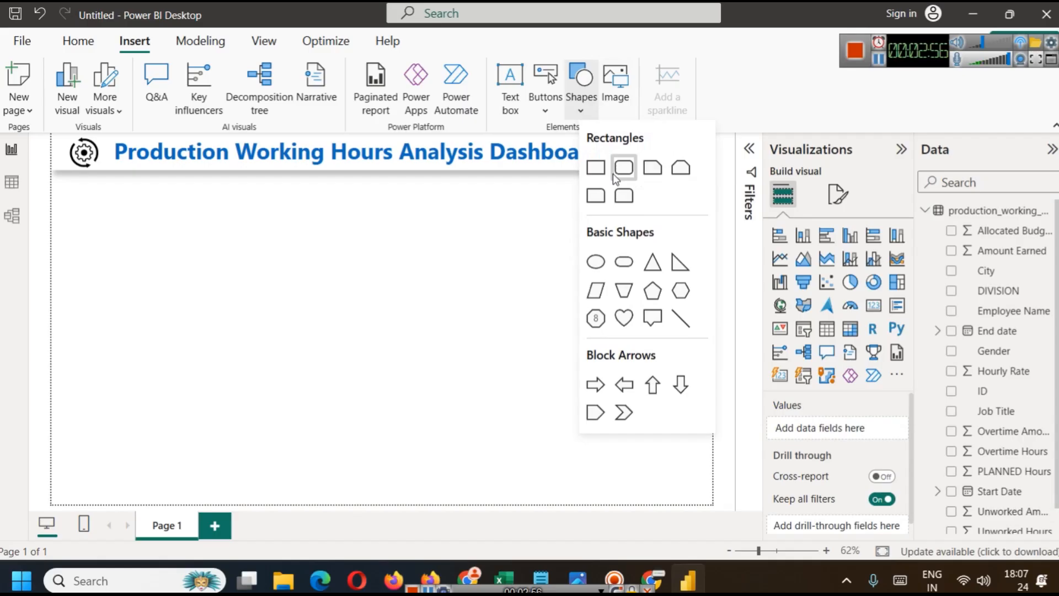
pyautogui.click(613, 174)
pyautogui.moveTo(604, 264); pyautogui.dragTo(141, 204)
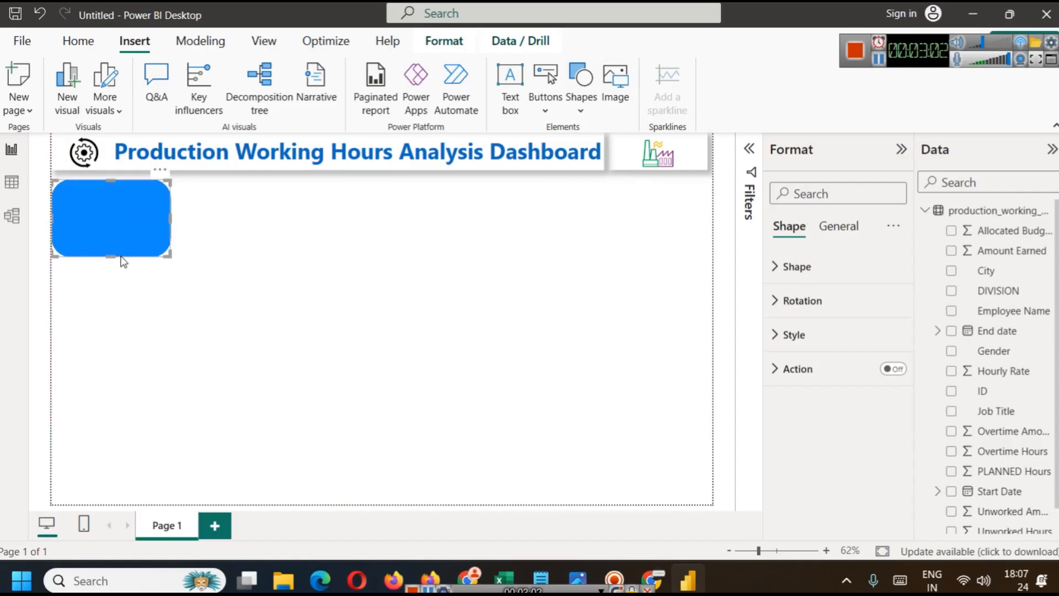
pyautogui.moveTo(118, 248); pyautogui.dragTo(135, 239)
pyautogui.press('Down')
pyautogui.press('Down')
pyautogui.press('Down')
pyautogui.press('Right')
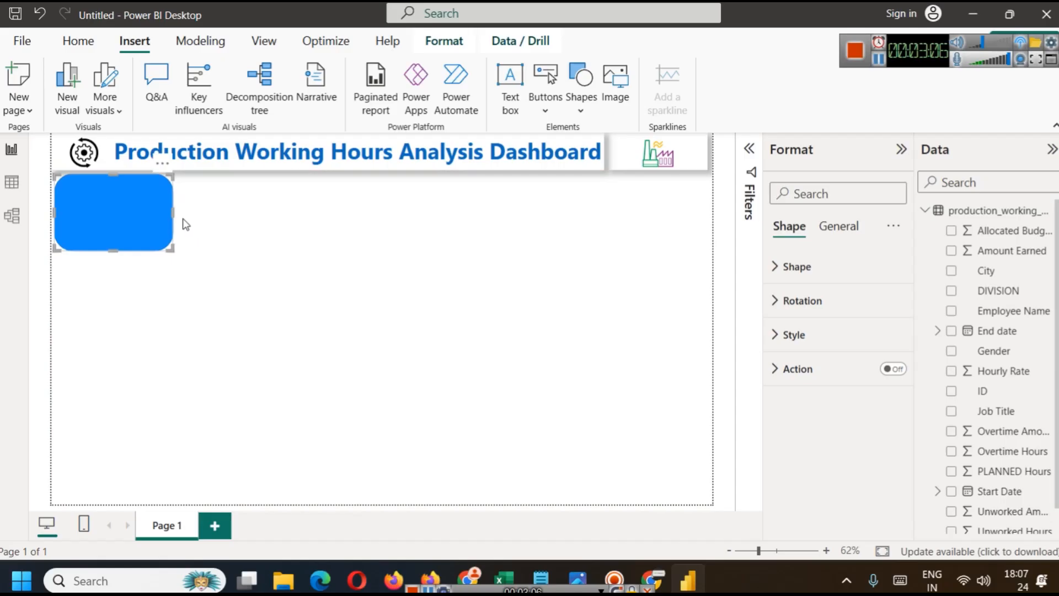
pyautogui.moveTo(172, 210); pyautogui.dragTo(210, 212)
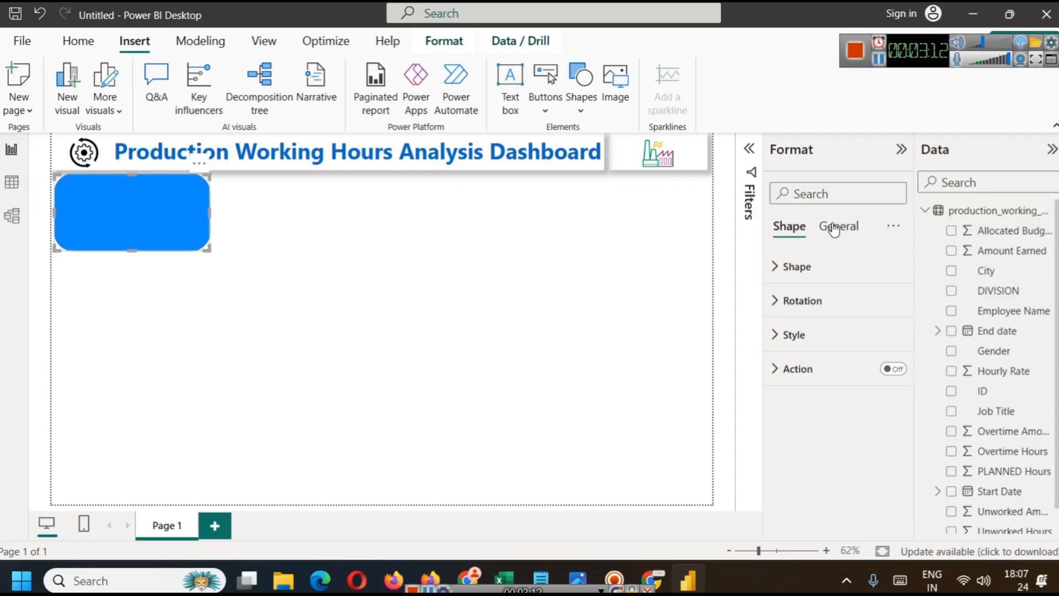
# Step: Turn on the rounded rectangle's title and set its text to Total Employees
pyautogui.click(834, 227)
pyautogui.click(888, 301)
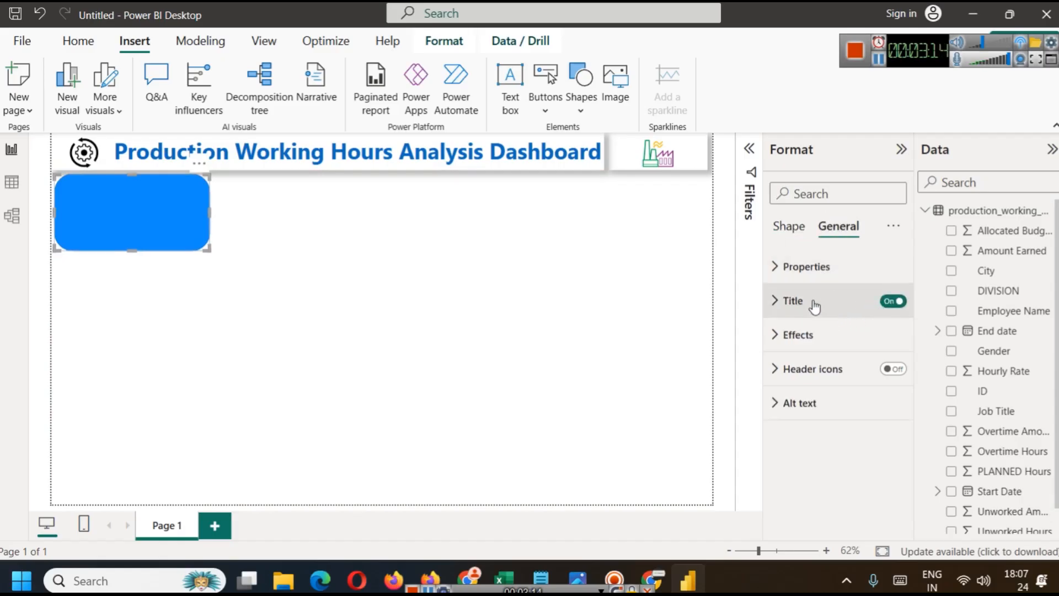
pyautogui.click(817, 308)
pyautogui.click(817, 381)
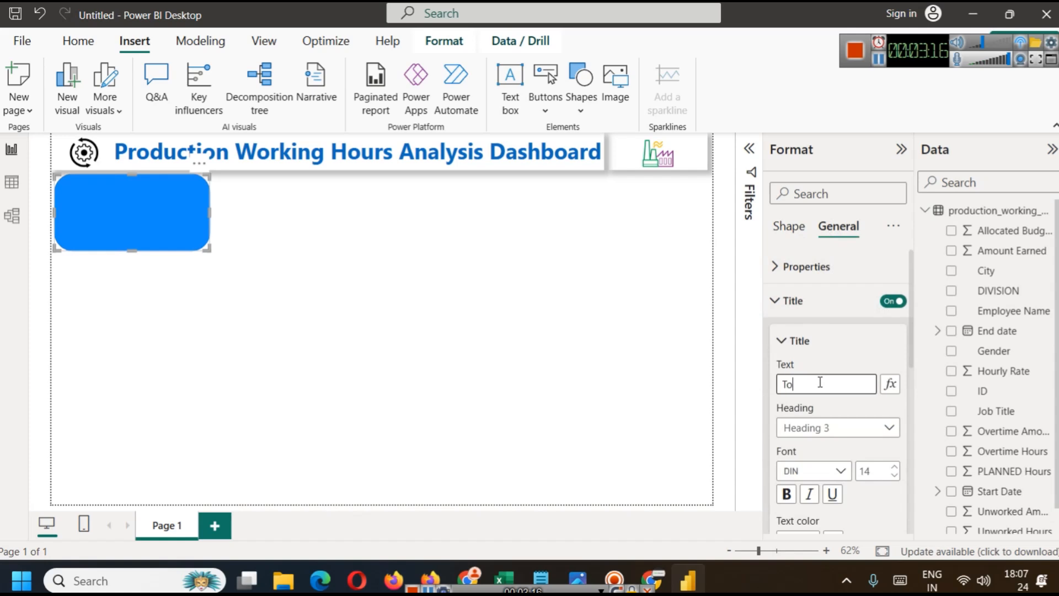
pyautogui.write('Total Em')
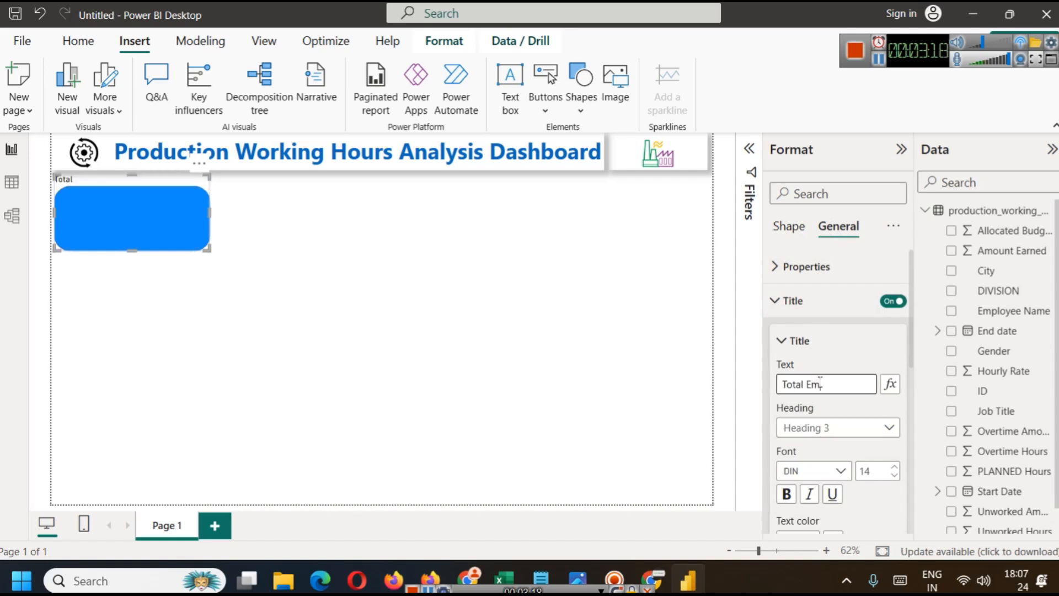
pyautogui.write('ployees')
# Step: Center the Total Employees title, make it bold, and color it the darkest shade of the theme blue
pyautogui.scroll(-3, 824, 474)
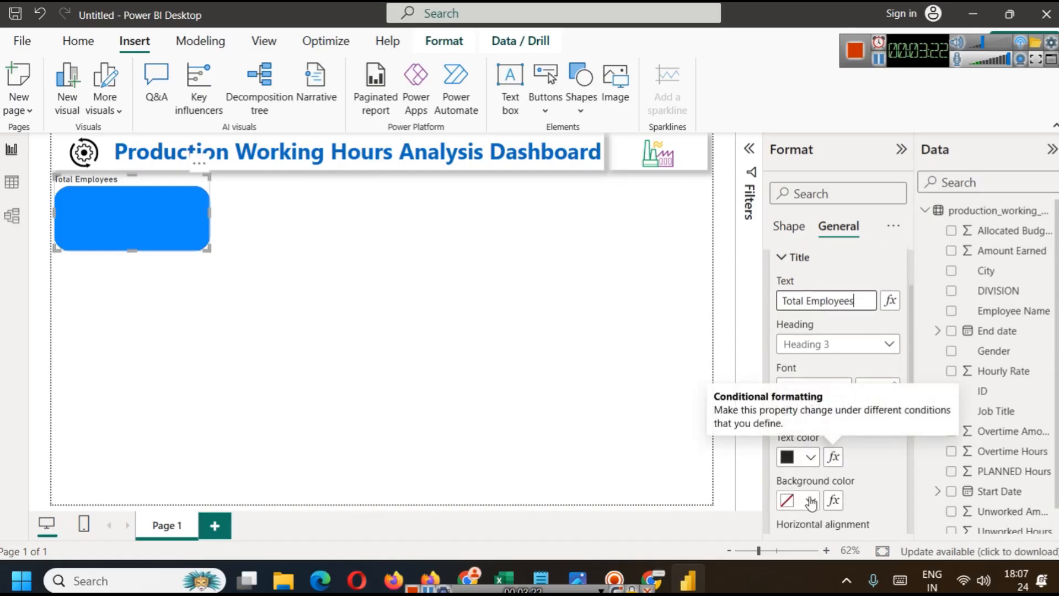
pyautogui.click(817, 468)
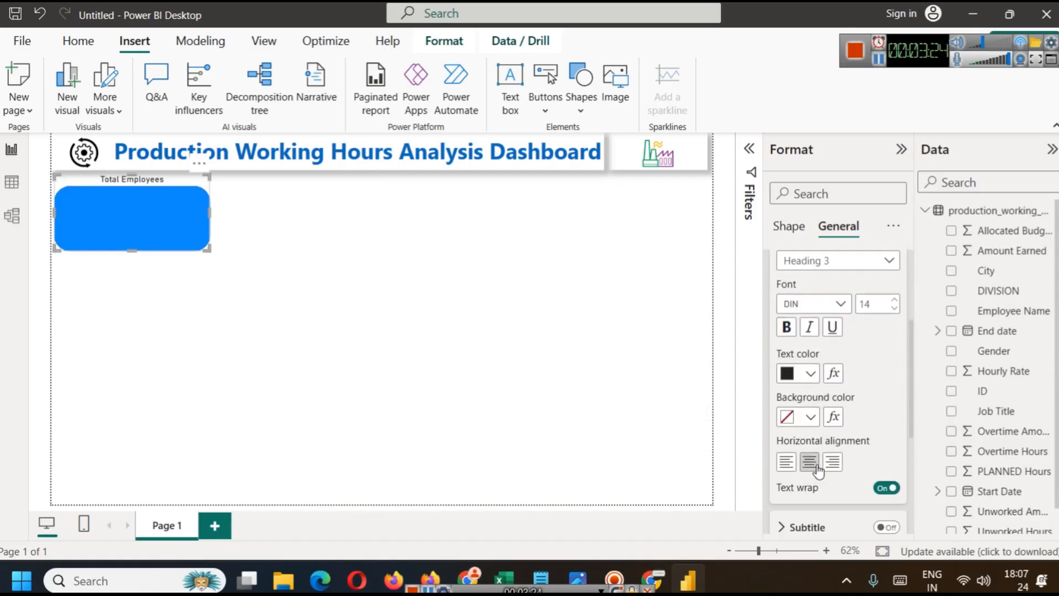
pyautogui.click(787, 328)
pyautogui.click(811, 373)
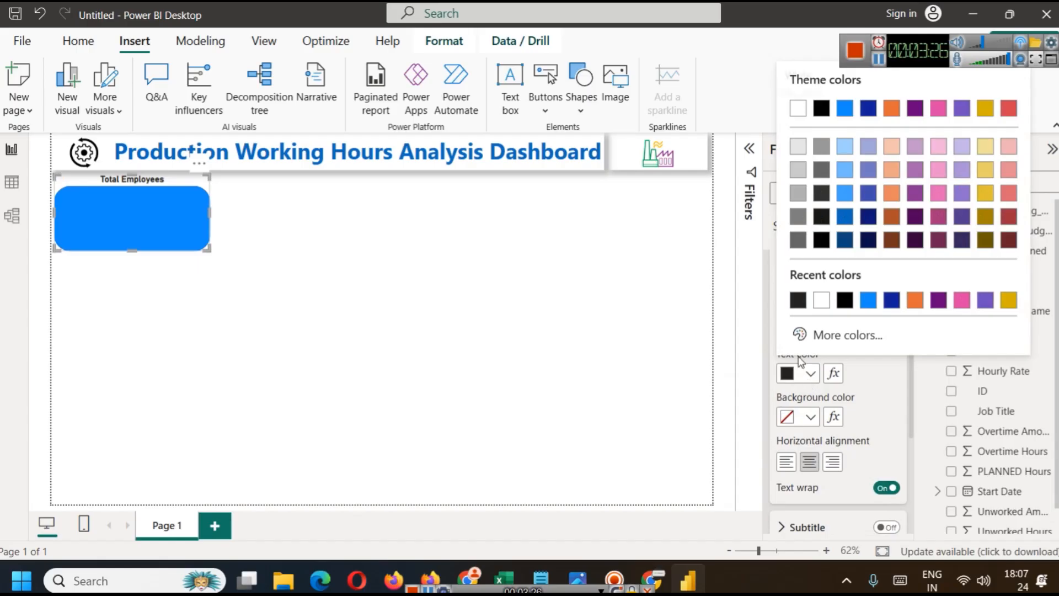
pyautogui.click(866, 305)
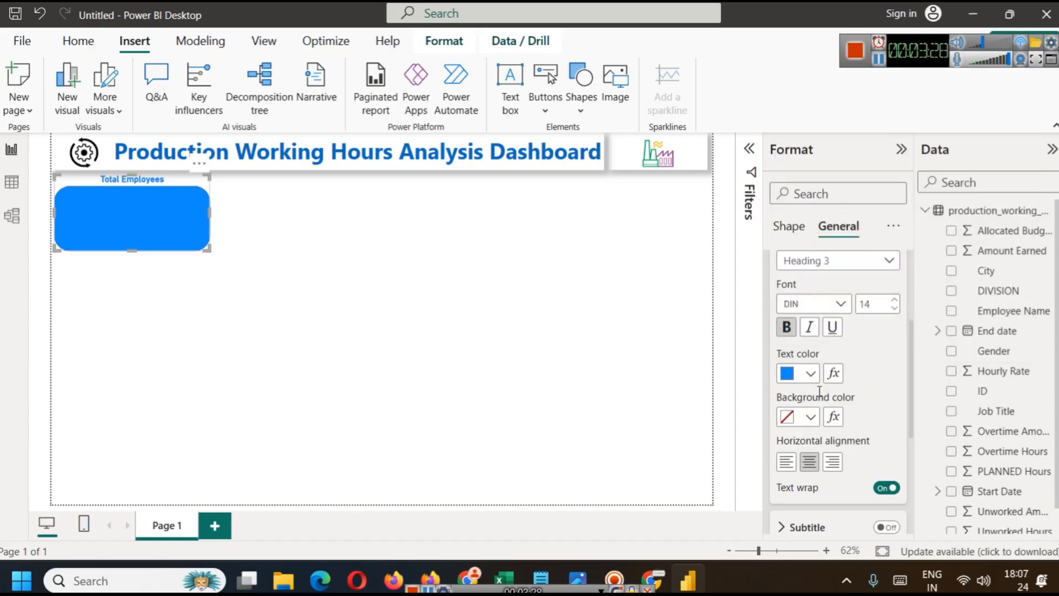
pyautogui.click(811, 374)
pyautogui.click(847, 241)
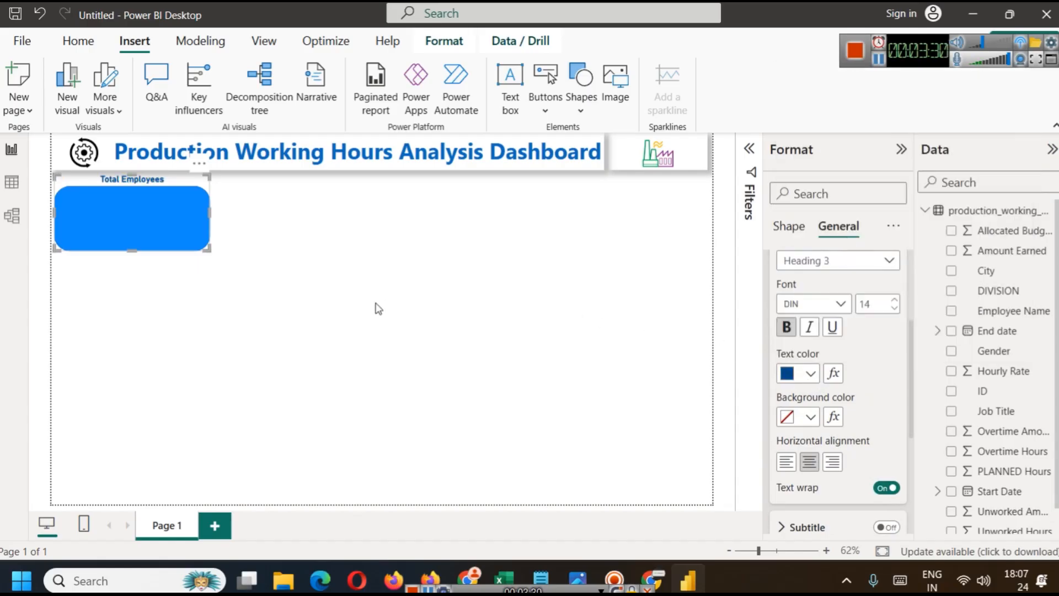
pyautogui.click(365, 240)
# Step: Set the rounded rectangle's fill color to light gray and nudge the shape slightly away from the page's left edge
pyautogui.click(198, 211)
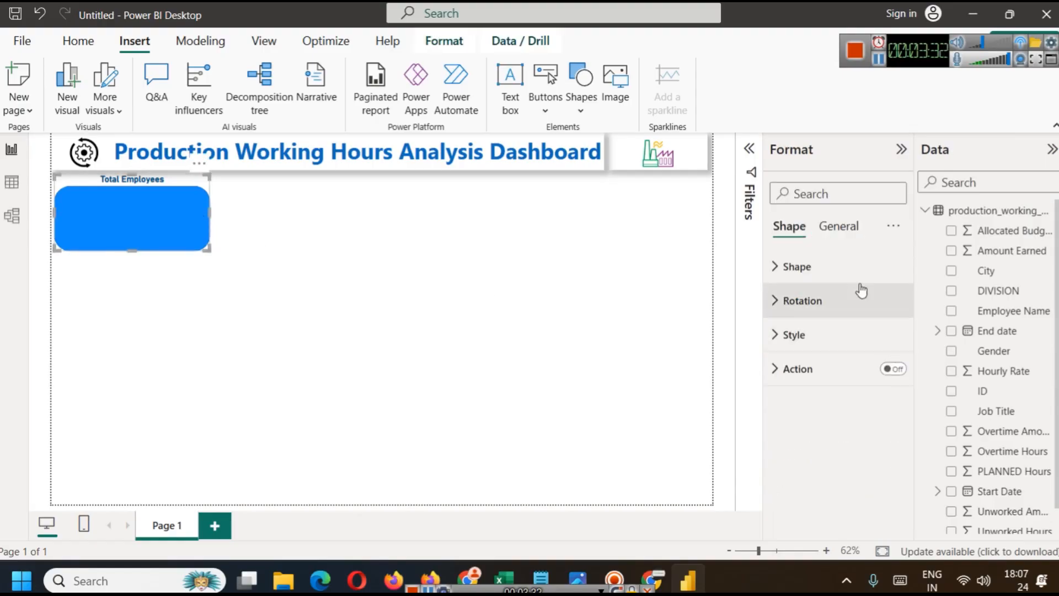
pyautogui.click(839, 273)
pyautogui.click(841, 228)
pyautogui.click(788, 228)
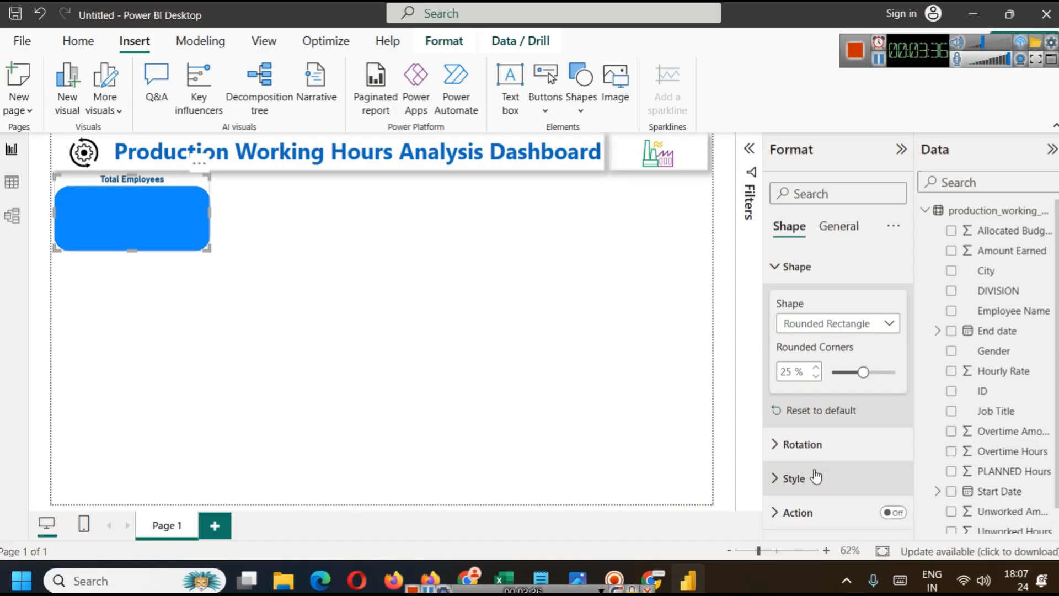
pyautogui.click(795, 479)
pyautogui.scroll(-3, 816, 433)
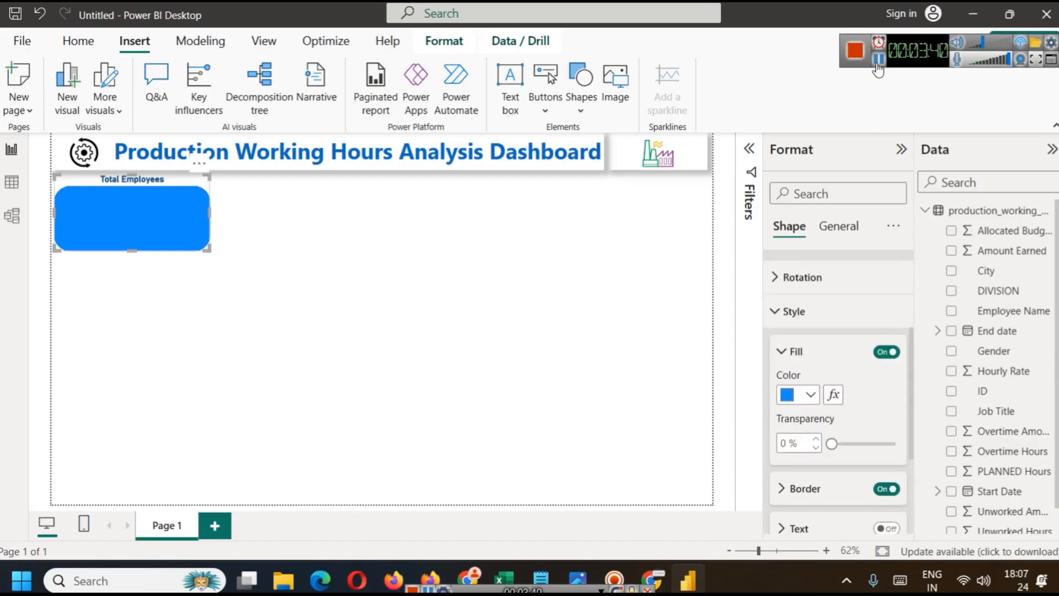
pyautogui.click(812, 395)
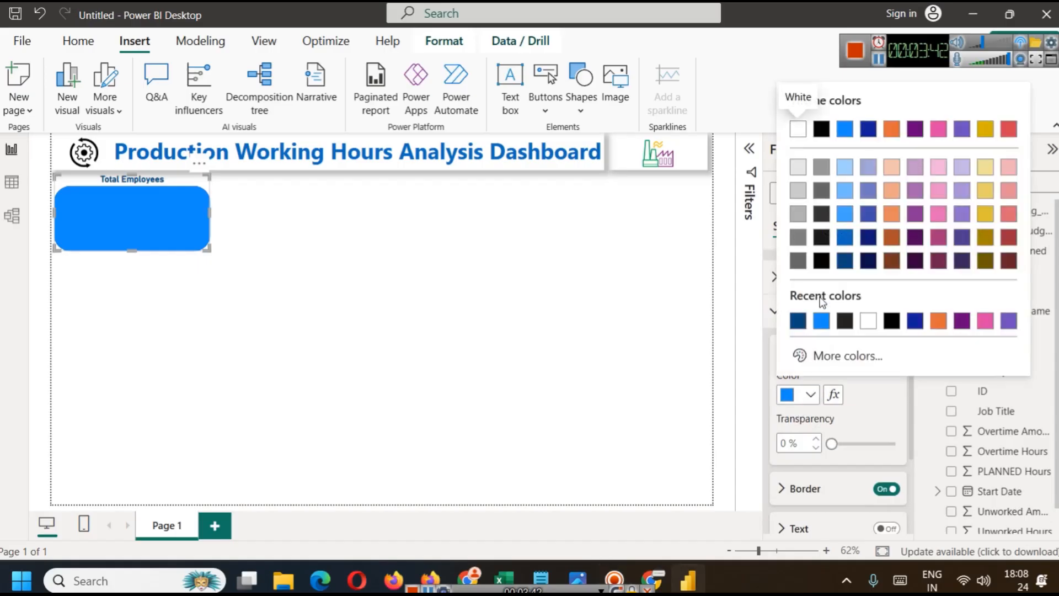
pyautogui.click(804, 171)
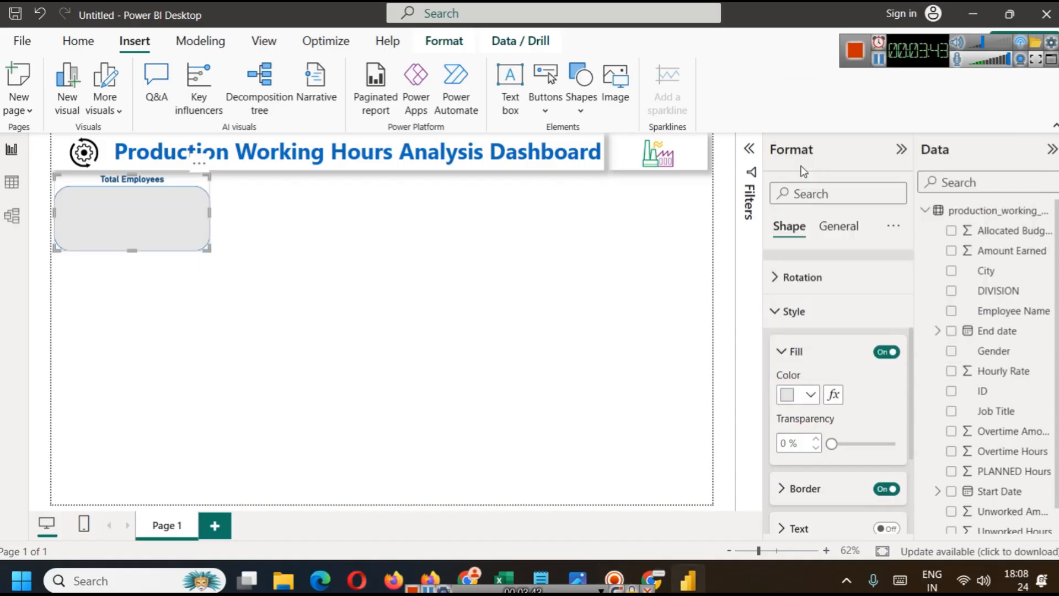
pyautogui.click(463, 281)
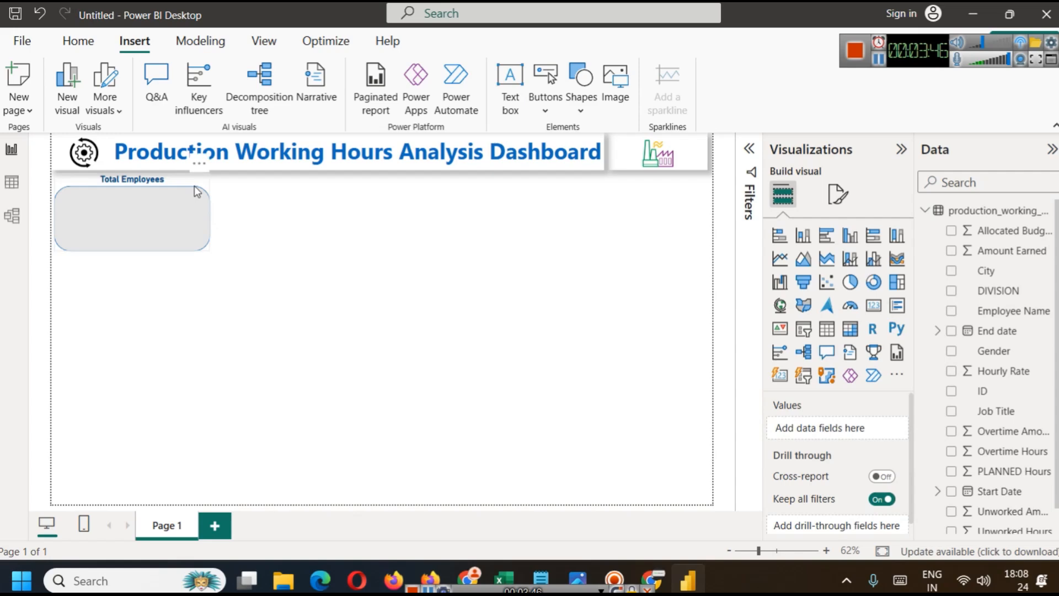
pyautogui.moveTo(122, 229); pyautogui.dragTo(124, 229)
pyautogui.click(283, 273)
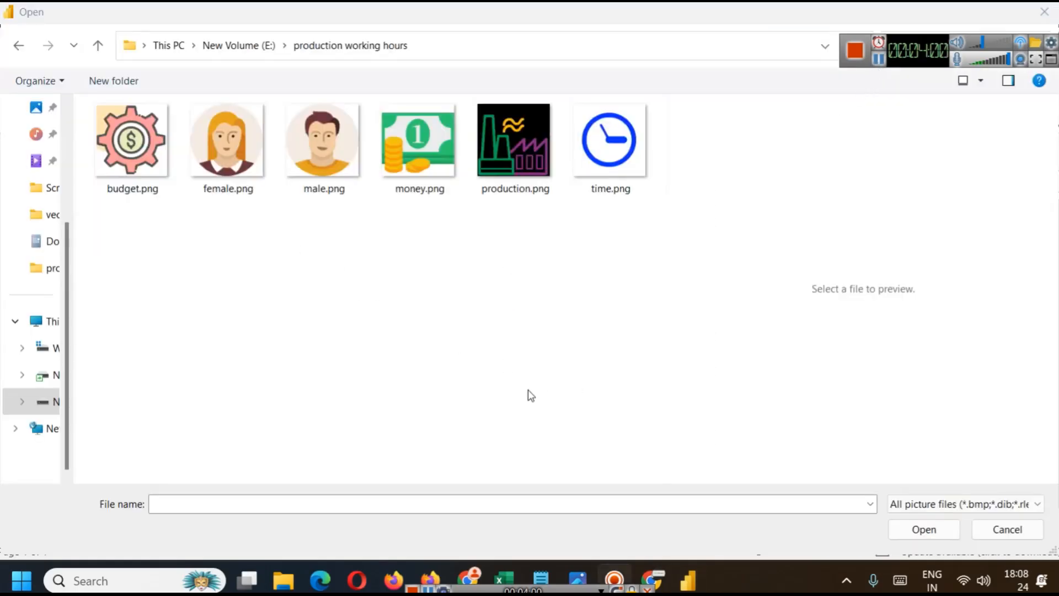
# Step: Insert the image male.png from the production working hours folder onto the page
pyautogui.click(221, 182)
pyautogui.click(298, 161)
pyautogui.click(246, 177)
pyautogui.click(312, 166)
pyautogui.doubleClick(312, 167)
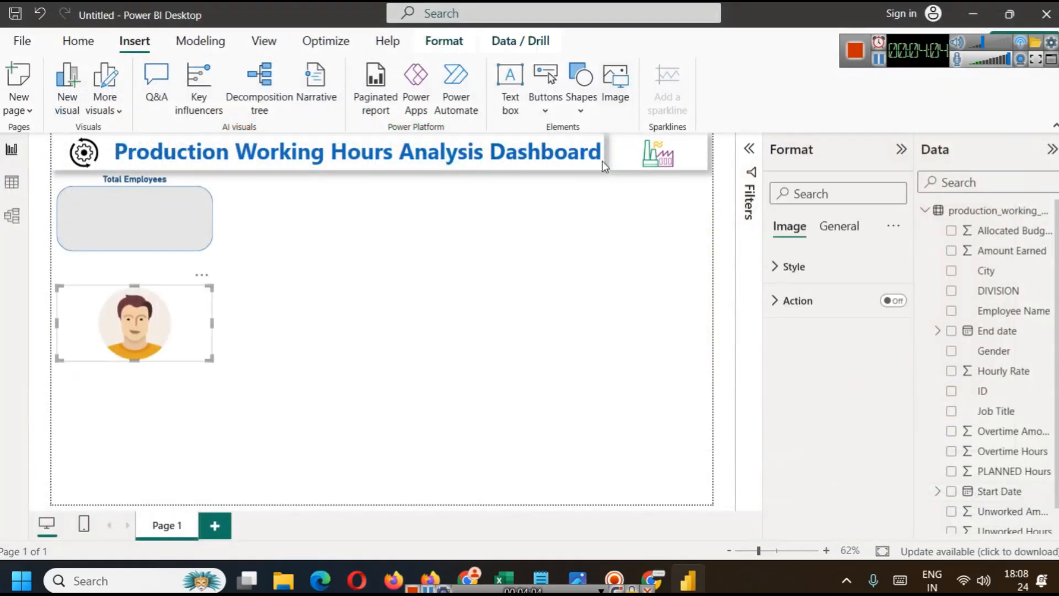
# Step: Insert the image female.png from the production working hours folder onto the page
pyautogui.click(616, 99)
pyautogui.click(220, 179)
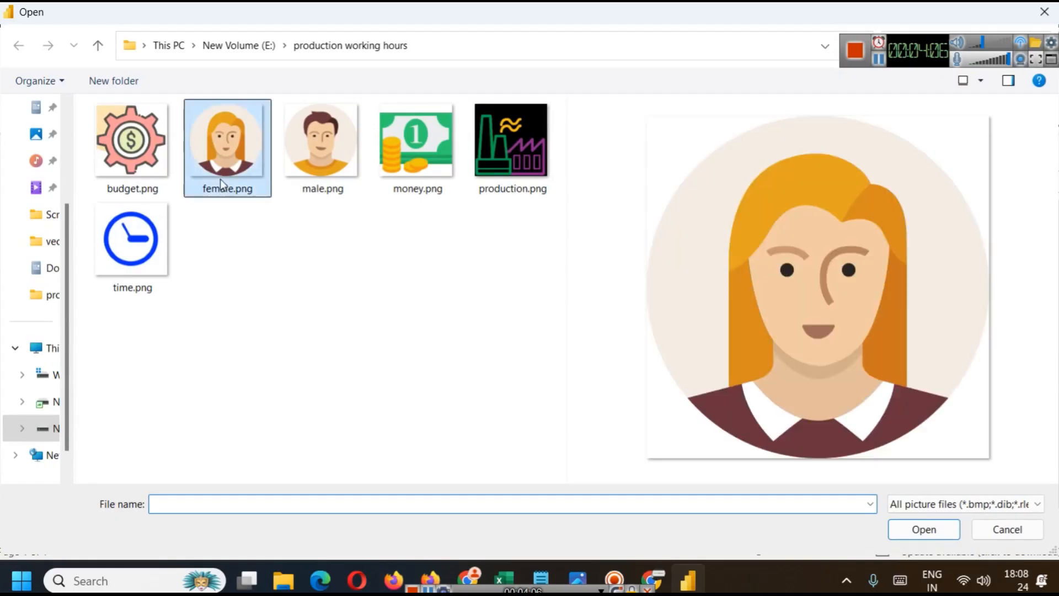
pyautogui.doubleClick(220, 178)
# Step: Shrink the male image and place it in the upper-left part of the Total Employees rectangle
pyautogui.click(207, 335)
pyautogui.moveTo(210, 359); pyautogui.dragTo(75, 211)
pyautogui.click(131, 316)
# Step: Shrink the female image and place it in the upper-right part of the Total Employees rectangle, level with the male image
pyautogui.click(135, 416)
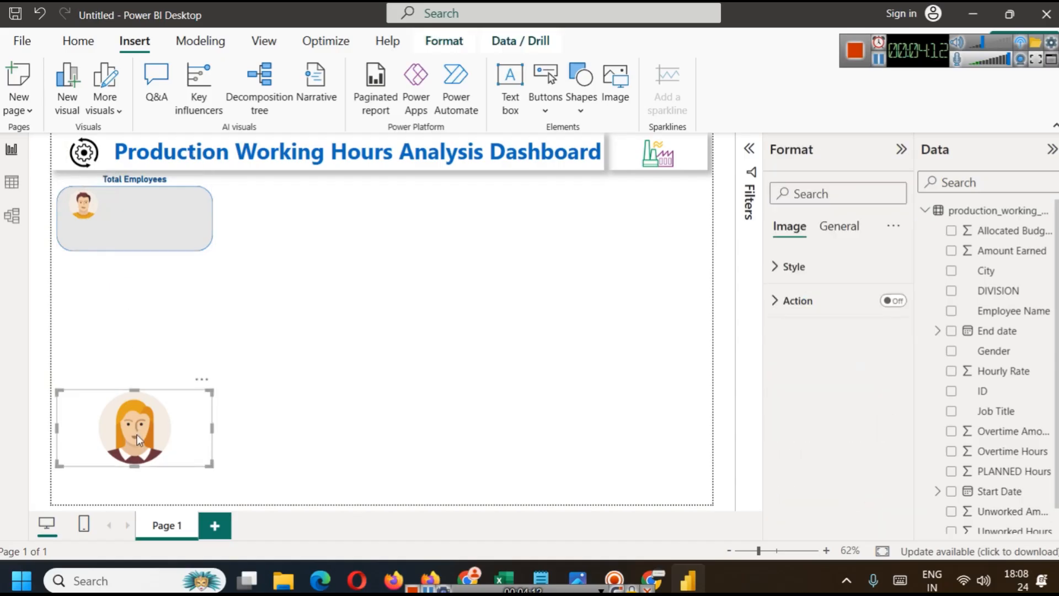
pyautogui.moveTo(213, 469); pyautogui.dragTo(134, 219)
pyautogui.click(308, 279)
pyautogui.click(164, 199)
pyautogui.moveTo(137, 186); pyautogui.dragTo(147, 191)
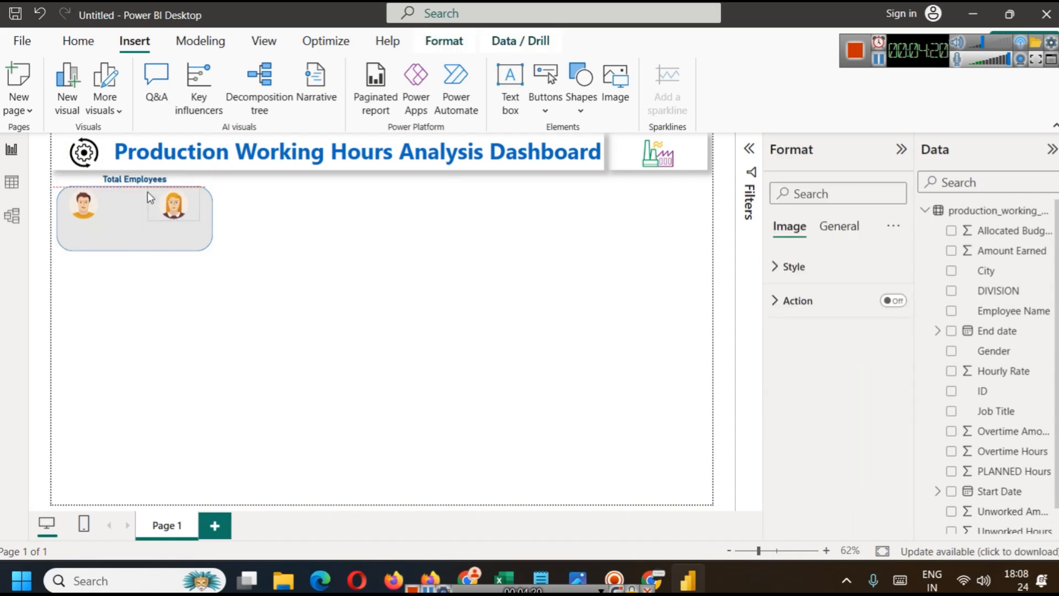
pyautogui.click(293, 243)
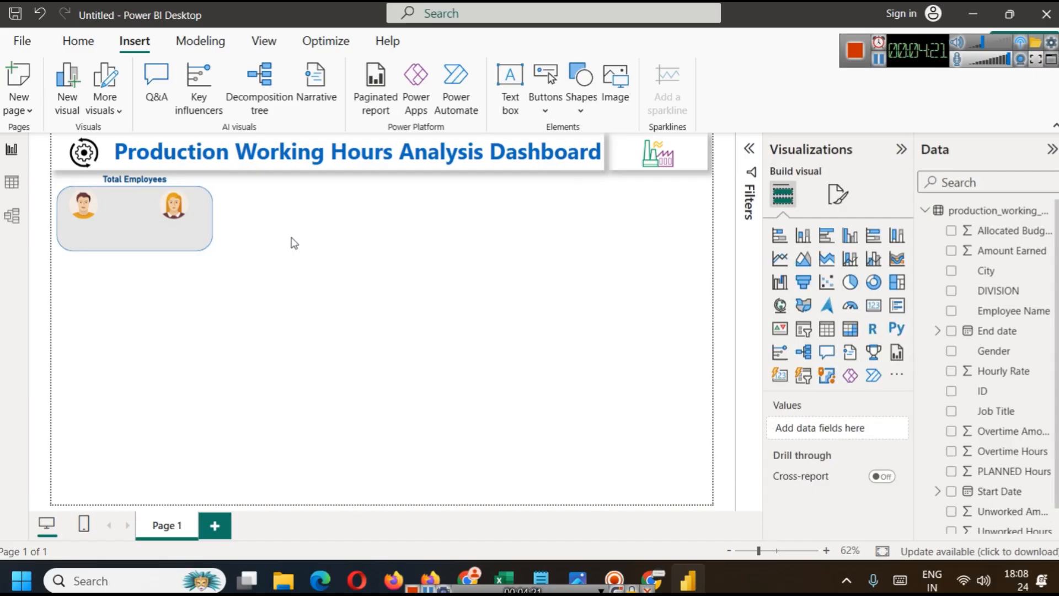
# Step: Shift the male image slightly to the right within the Total Employees rectangle
pyautogui.click(85, 214)
pyautogui.click(270, 279)
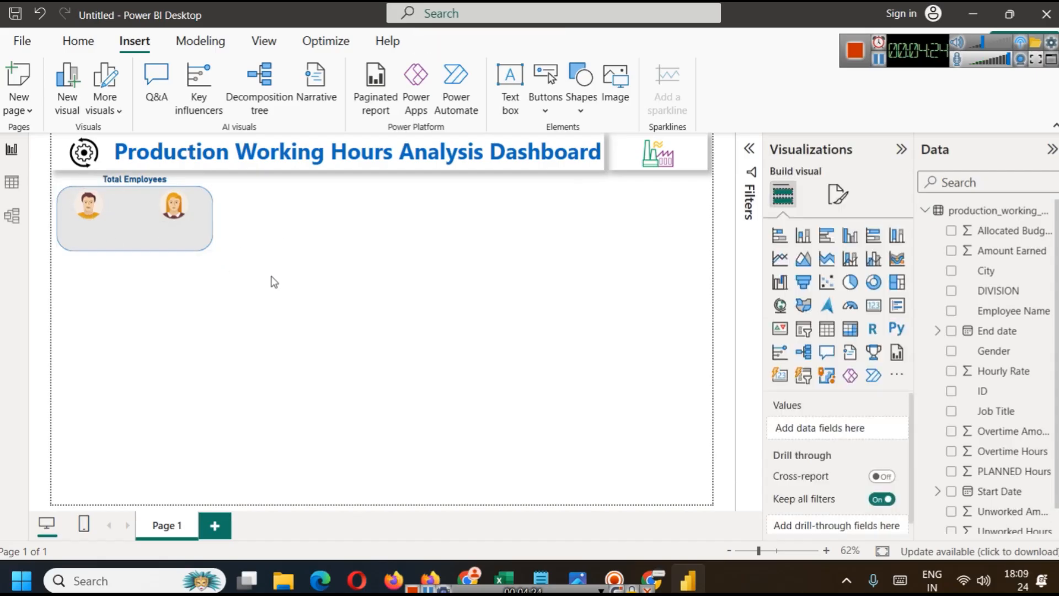
pyautogui.click(87, 210)
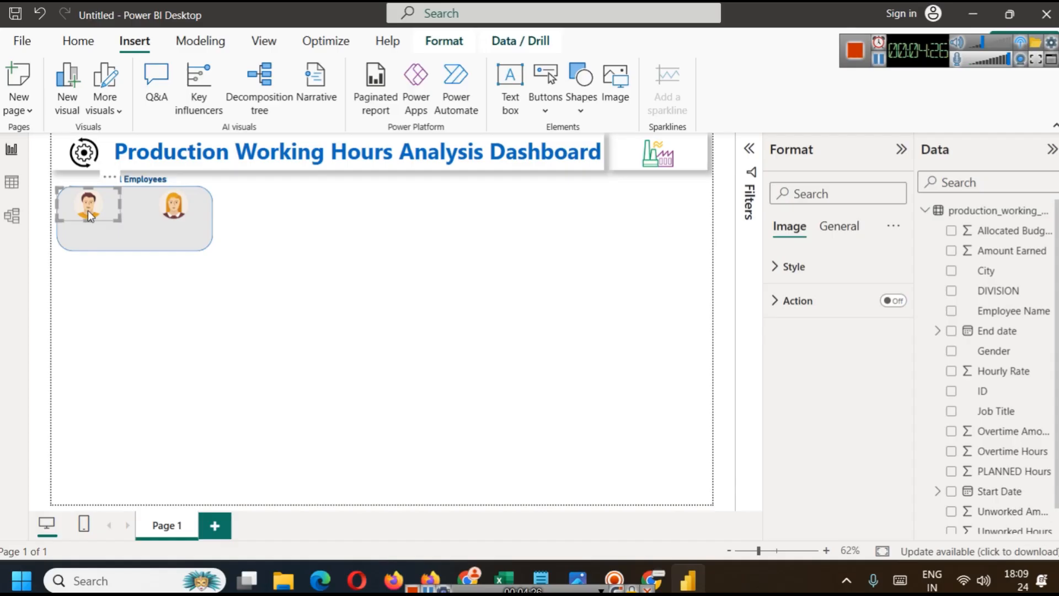
# Step: Fine-tune the male and female images' horizontal positions within the Total Employees rectangle, moving them slightly towards each other
pyautogui.moveTo(88, 211); pyautogui.dragTo(91, 210)
pyautogui.click(172, 212)
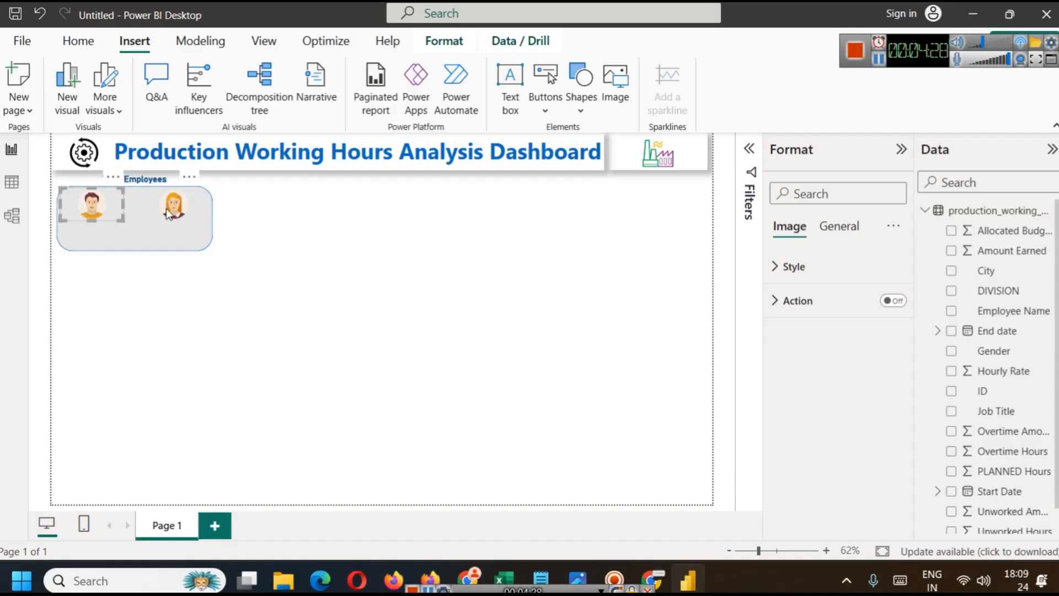
pyautogui.press('Left')
pyautogui.click(356, 272)
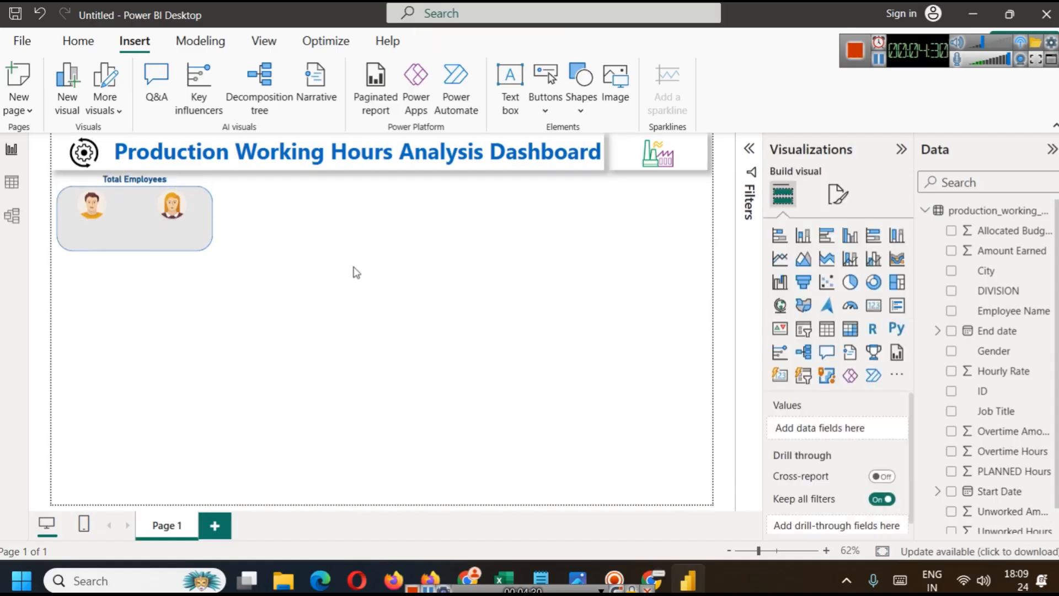
# Step: Check the table data, then add a card visual to the page showing the Count of Gender
pyautogui.click(28, 188)
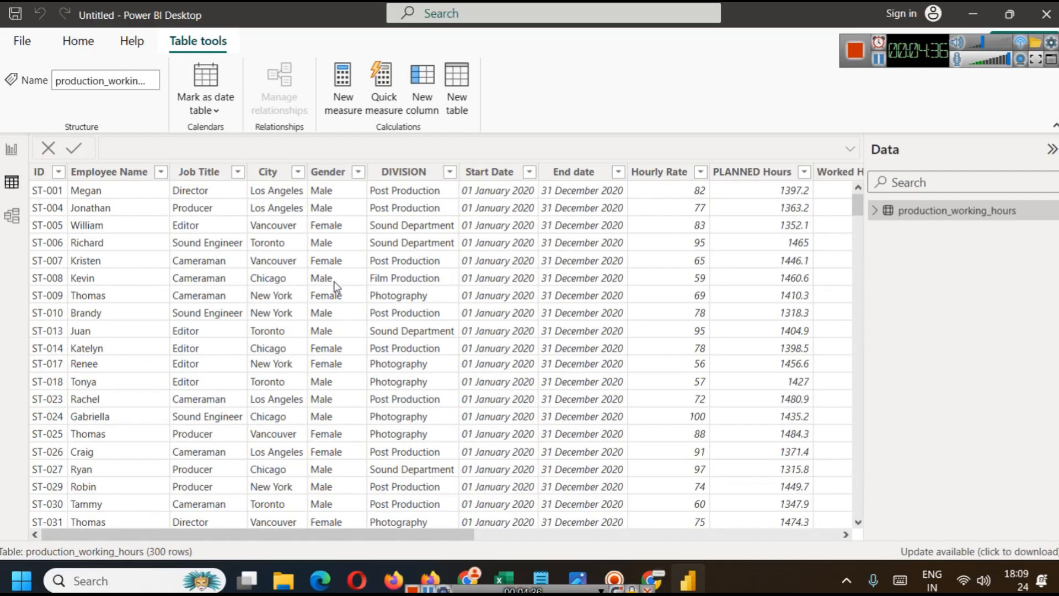
pyautogui.click(12, 150)
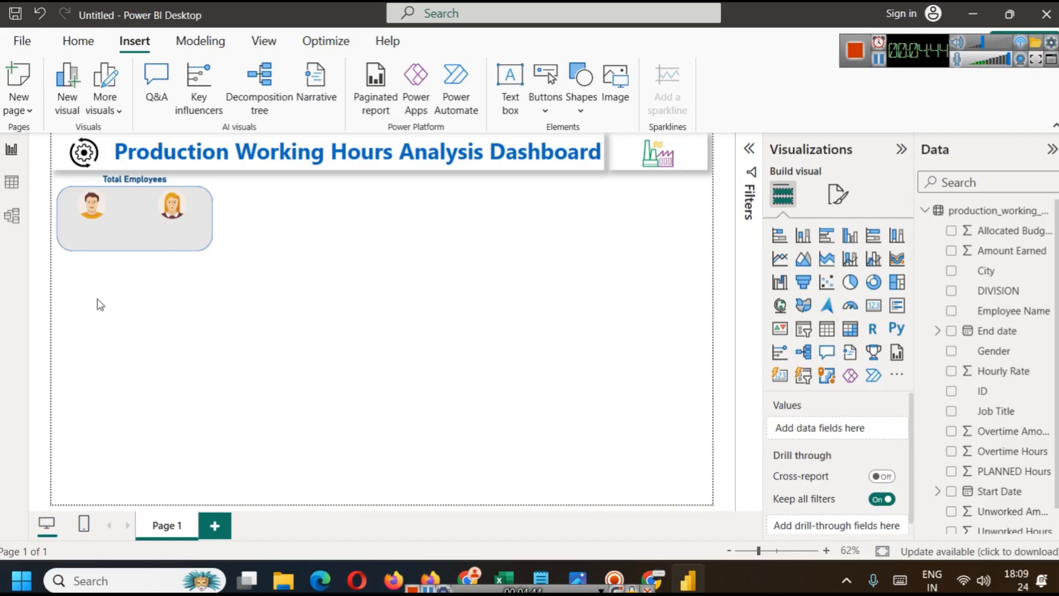
pyautogui.click(749, 152)
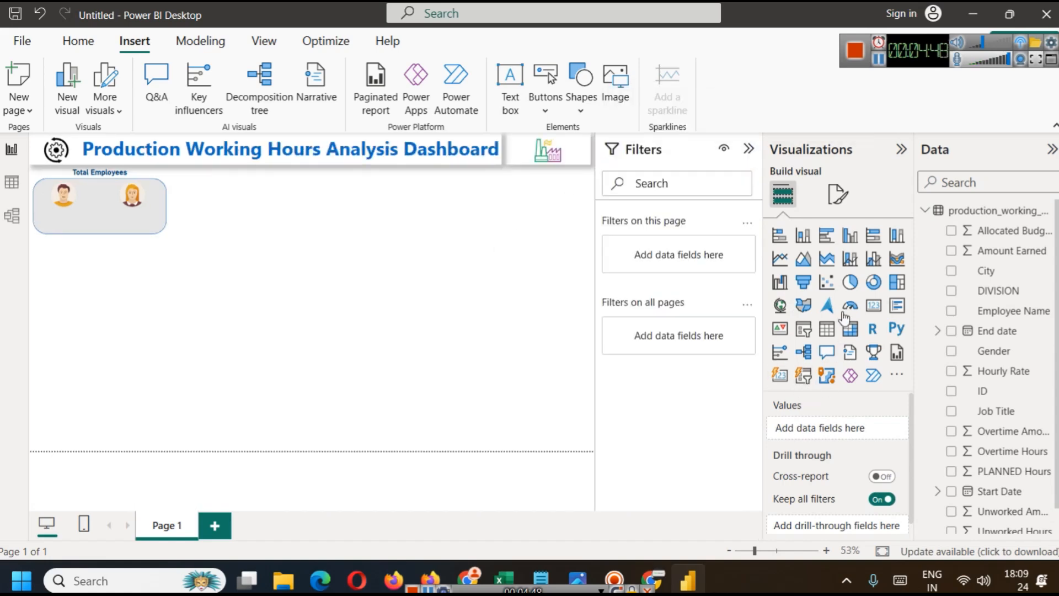
pyautogui.click(881, 311)
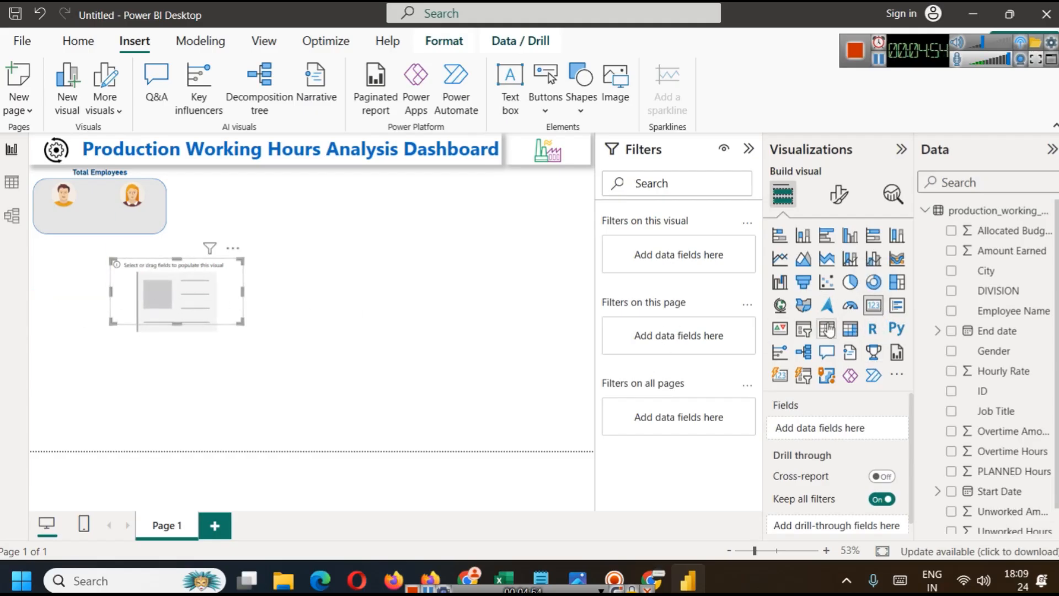
pyautogui.moveTo(988, 349); pyautogui.dragTo(845, 428)
pyautogui.click(886, 430)
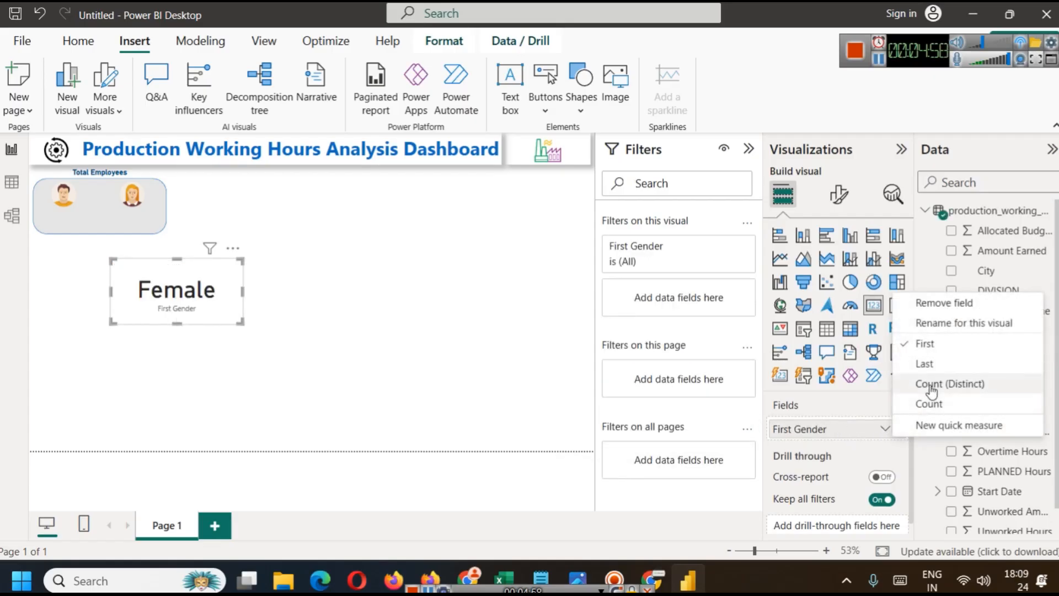
pyautogui.click(936, 405)
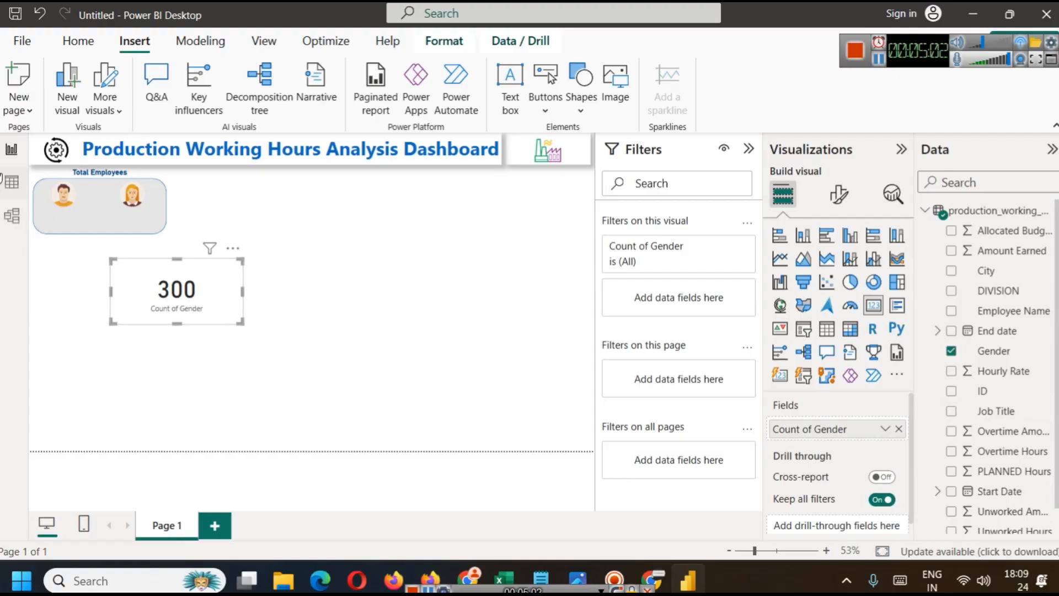
# Step: Add Gender as a visual-level filter on the count card and restrict it to Male
pyautogui.click(11, 179)
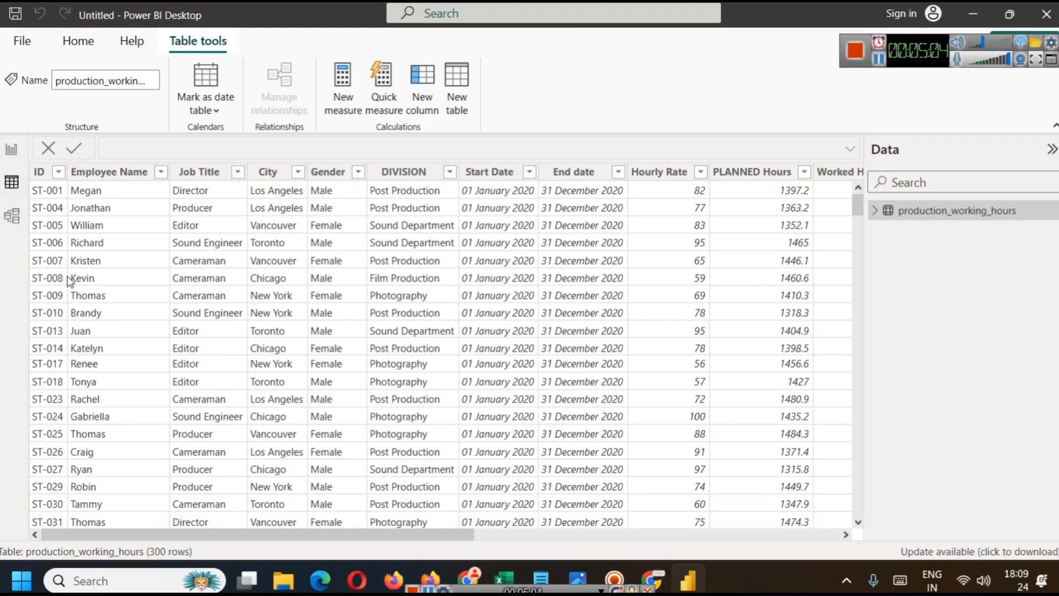
pyautogui.click(12, 148)
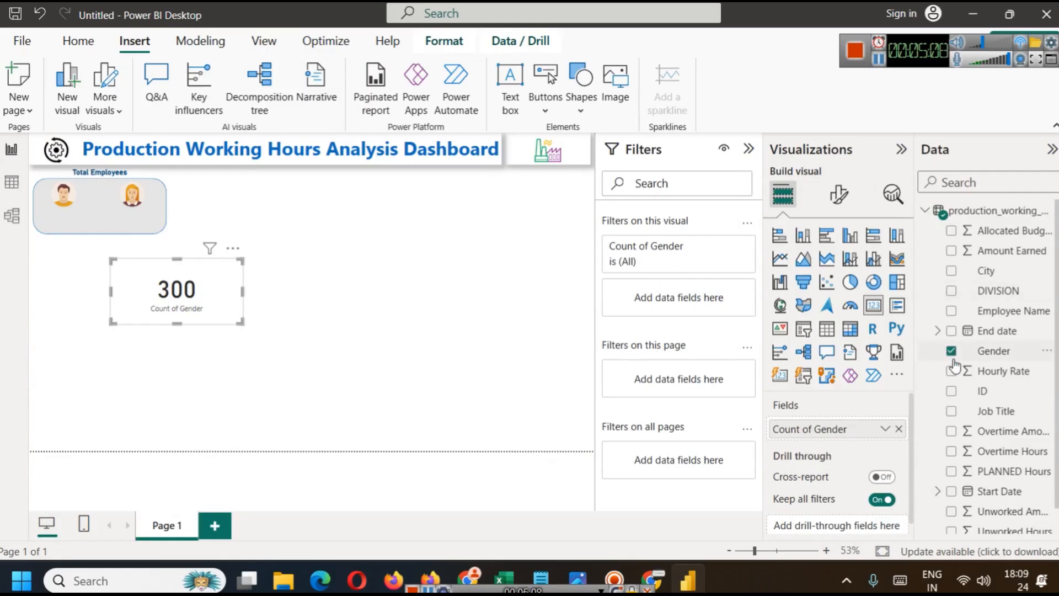
pyautogui.moveTo(1013, 353); pyautogui.dragTo(717, 306)
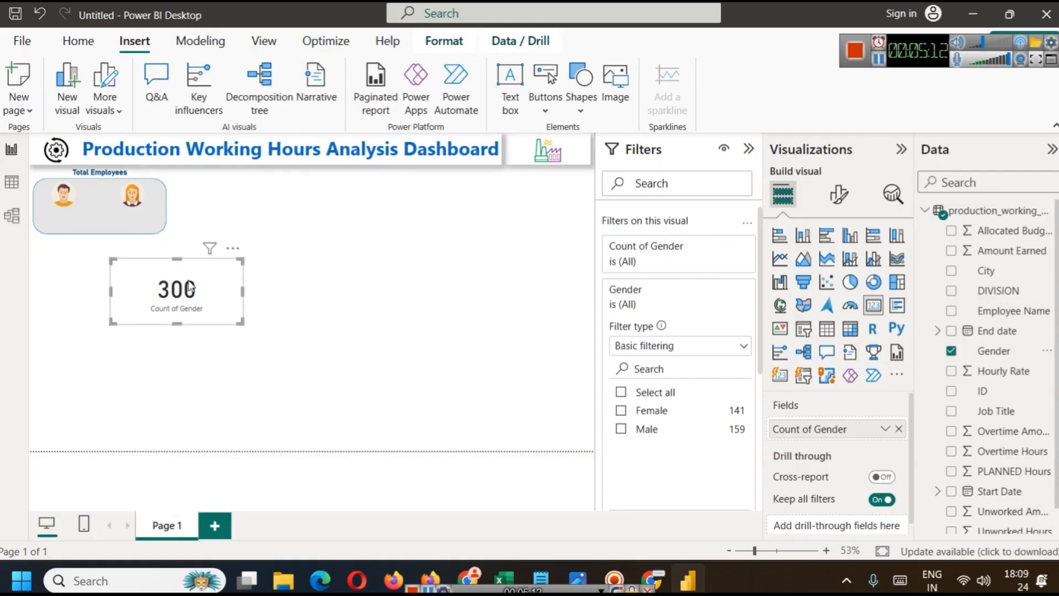
pyautogui.click(621, 429)
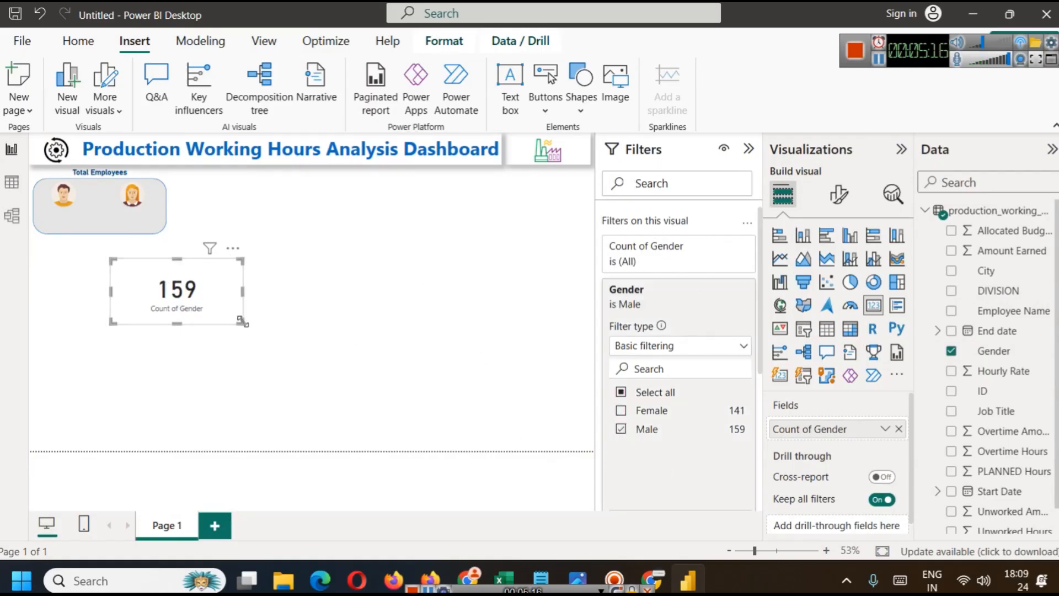
# Step: Shrink the male count card to fit below the male image in the Total Employees rectangle and turn off its background
pyautogui.moveTo(241, 321); pyautogui.dragTo(91, 224)
pyautogui.click(840, 195)
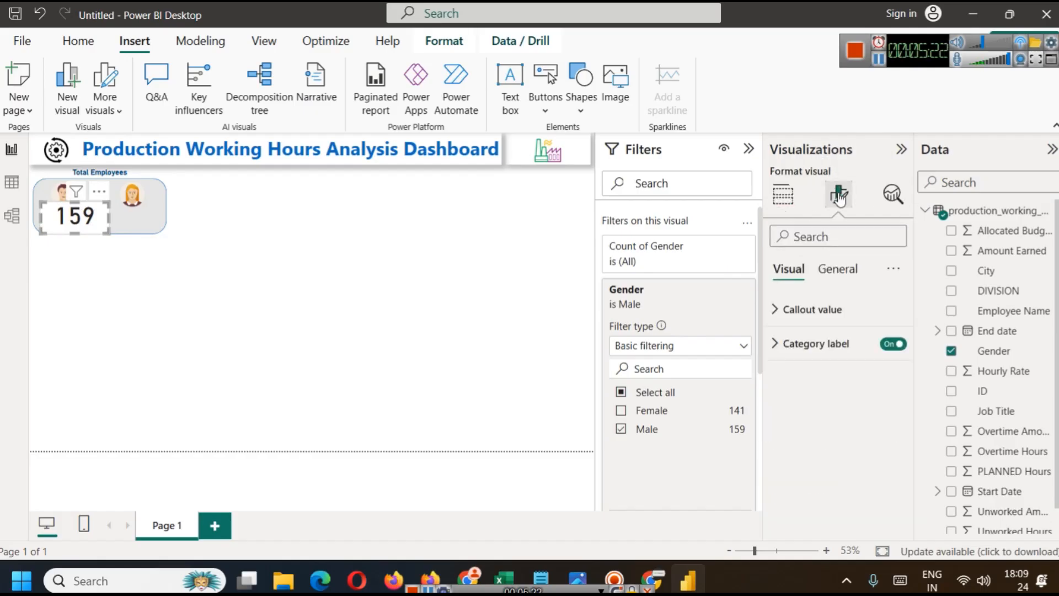
pyautogui.click(849, 269)
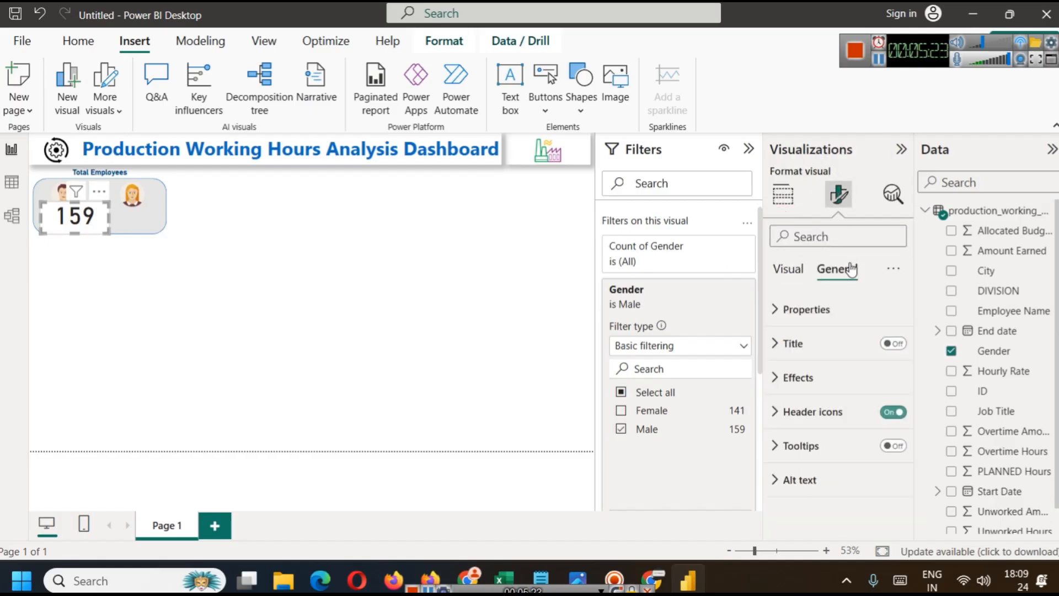
pyautogui.click(822, 377)
pyautogui.click(887, 418)
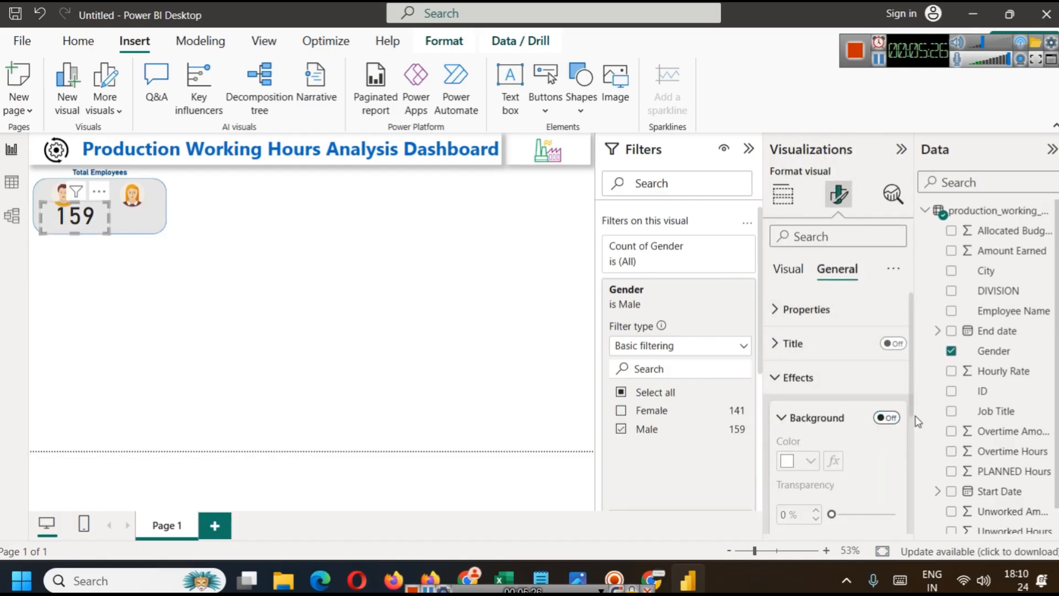
pyautogui.moveTo(112, 203); pyautogui.dragTo(86, 214)
pyautogui.click(110, 290)
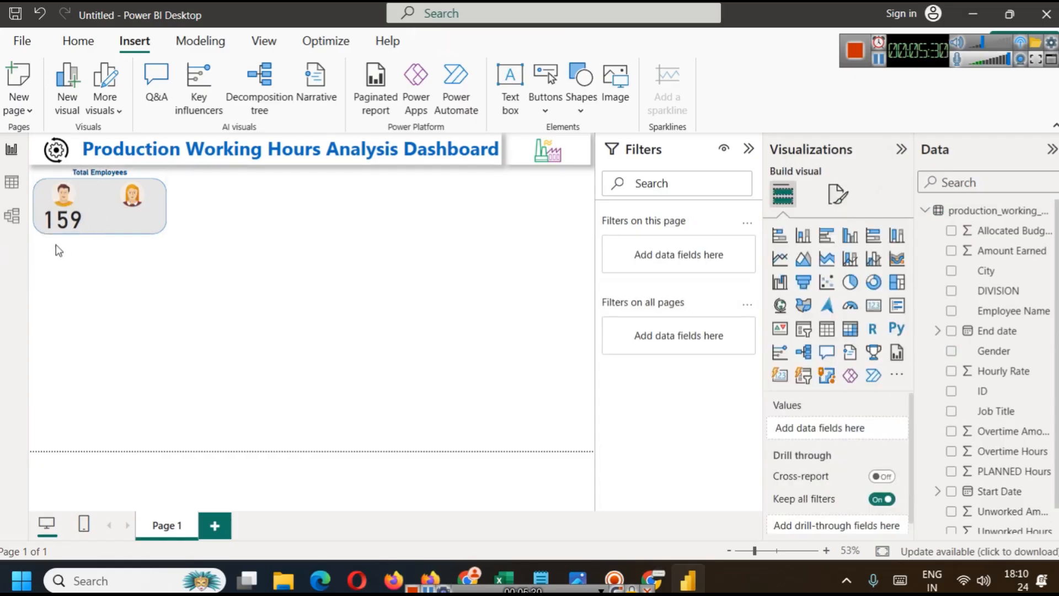
# Step: Change the male count card's callout value color to dark blue
pyautogui.click(59, 226)
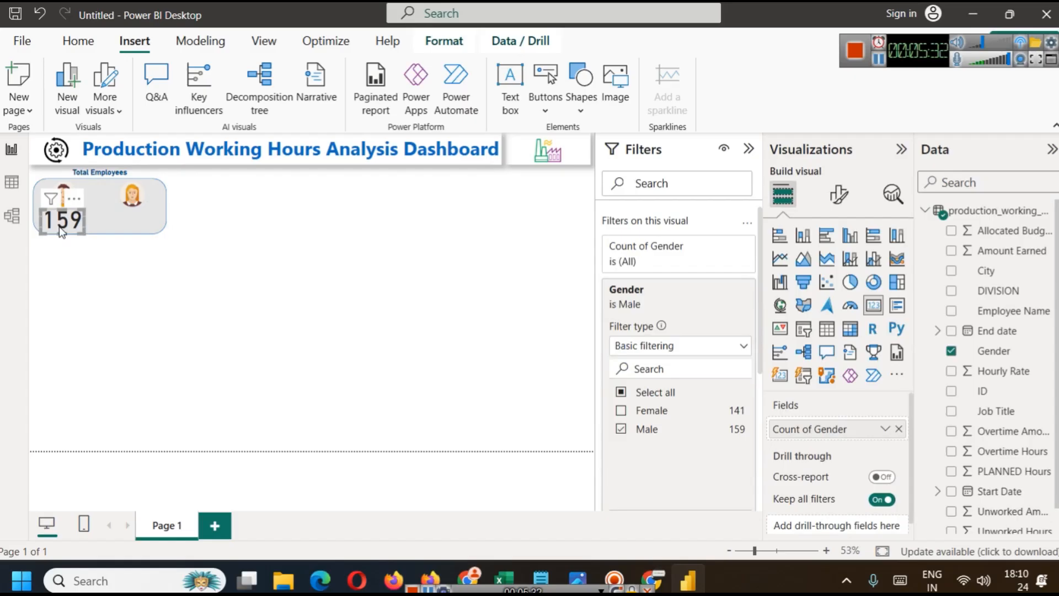
pyautogui.click(839, 195)
pyautogui.click(813, 310)
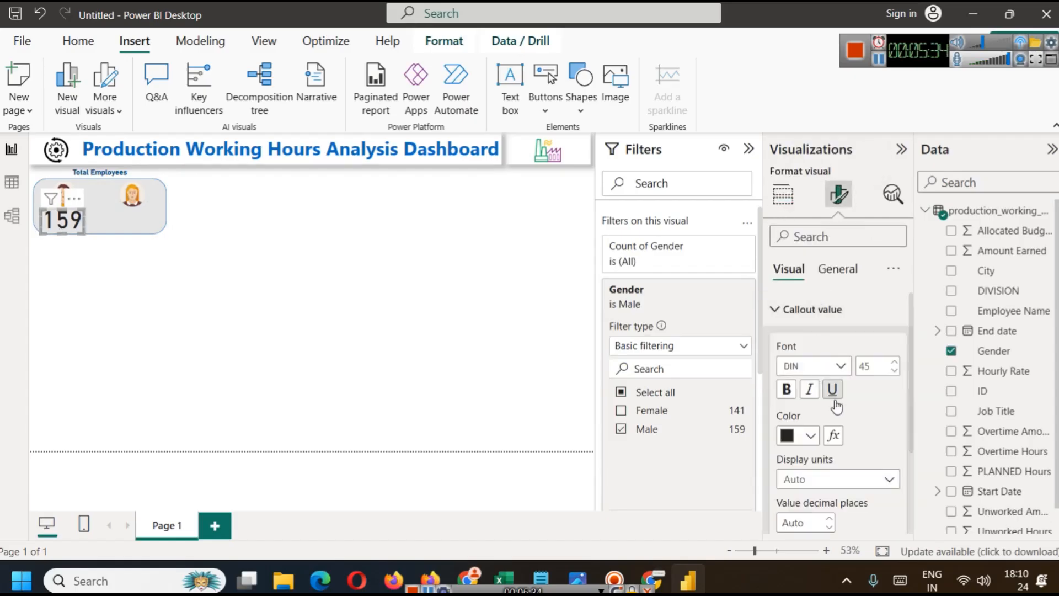
pyautogui.click(809, 436)
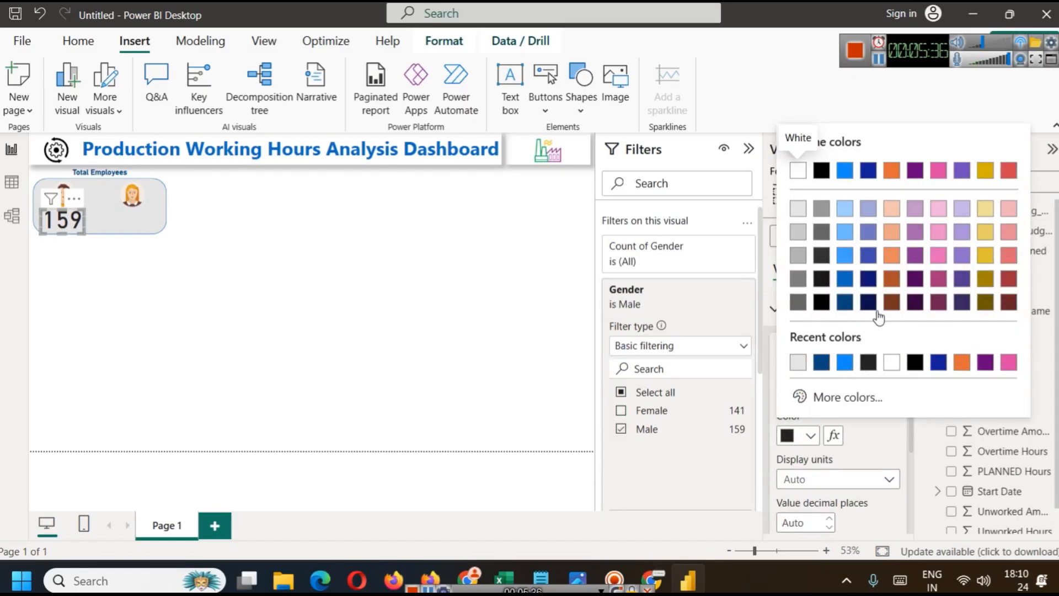
pyautogui.click(822, 363)
pyautogui.click(222, 296)
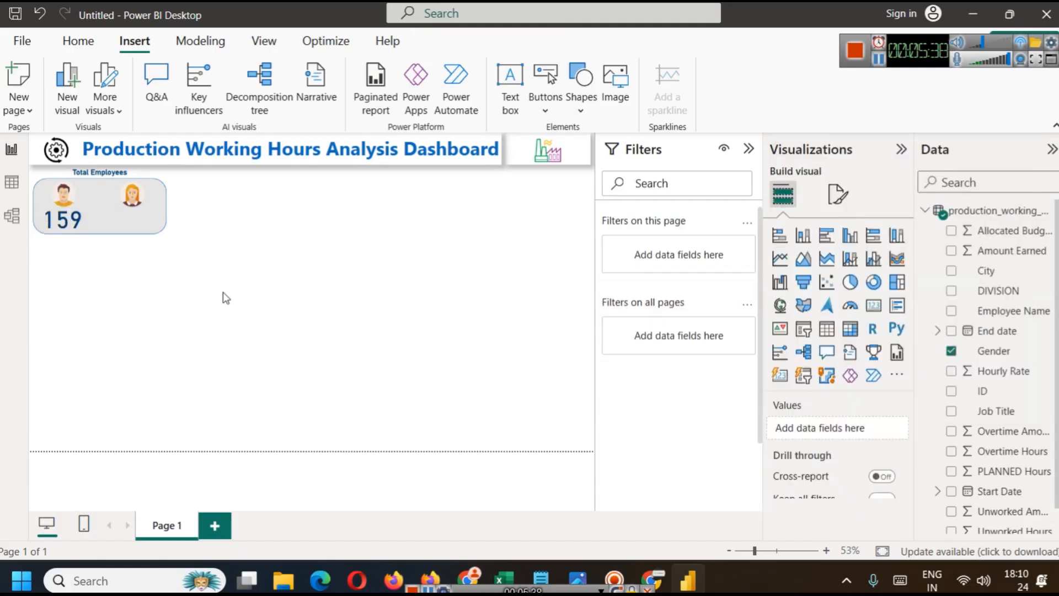
# Step: Reduce the male count card's callout value font size to 35
pyautogui.click(62, 220)
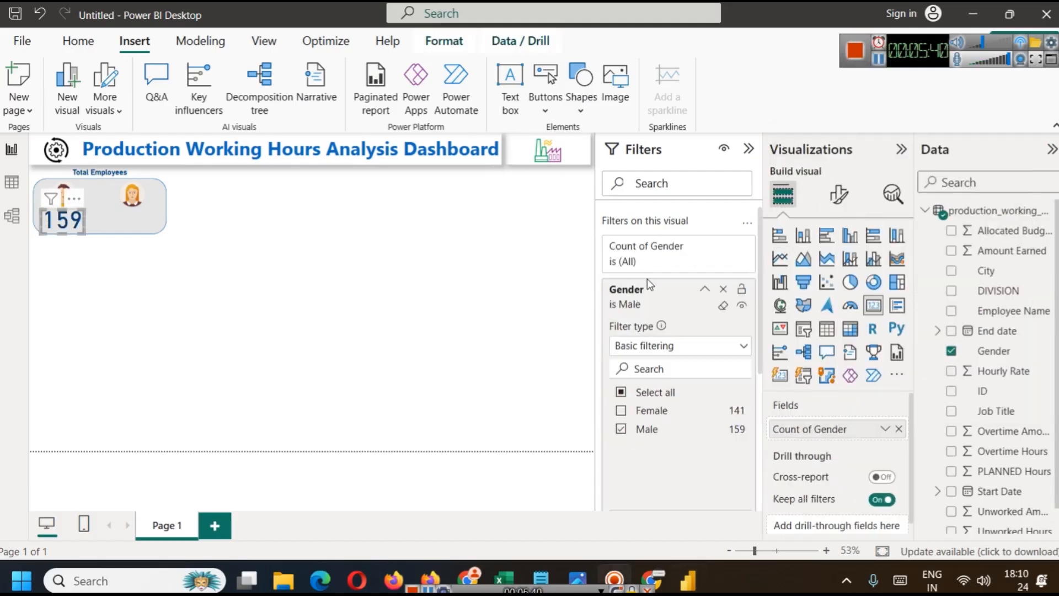
pyautogui.click(839, 196)
pyautogui.click(826, 309)
pyautogui.click(895, 373)
pyautogui.click(895, 373)
pyautogui.click(894, 374)
pyautogui.click(894, 373)
pyautogui.click(894, 373)
pyautogui.click(895, 373)
pyautogui.click(894, 373)
pyautogui.click(894, 373)
pyautogui.click(894, 373)
pyautogui.click(895, 373)
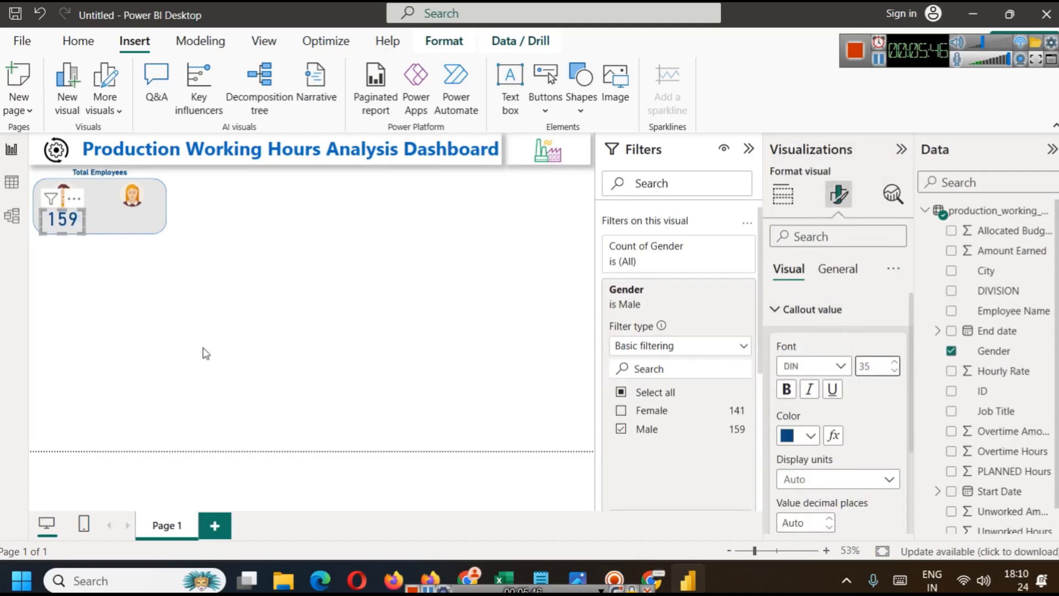
# Step: Duplicate the male count card and place the copy below the female image
pyautogui.click(199, 326)
pyautogui.click(60, 220)
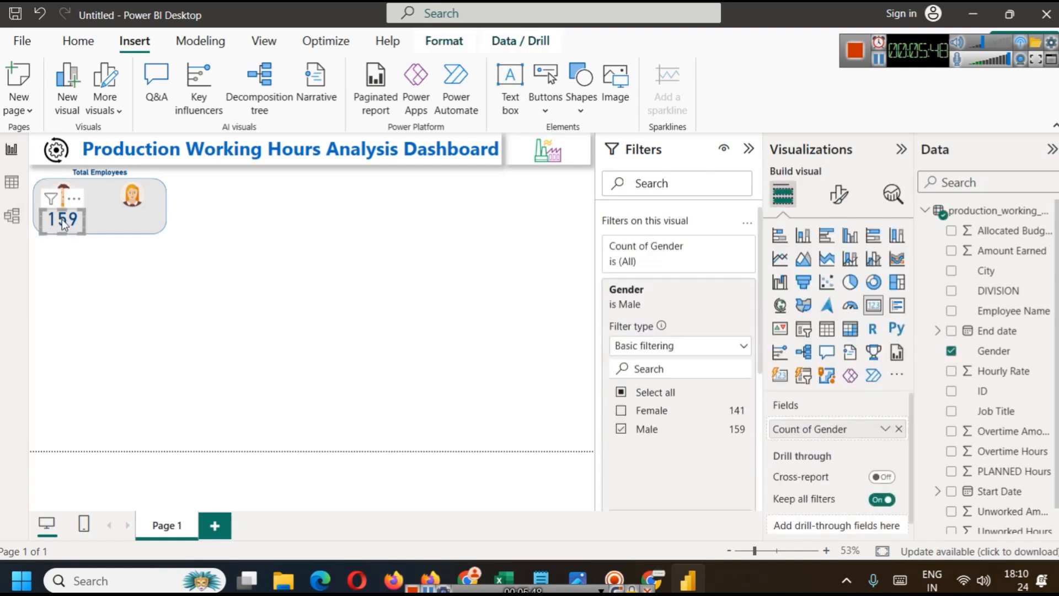
pyautogui.moveTo(65, 231); pyautogui.dragTo(132, 226)
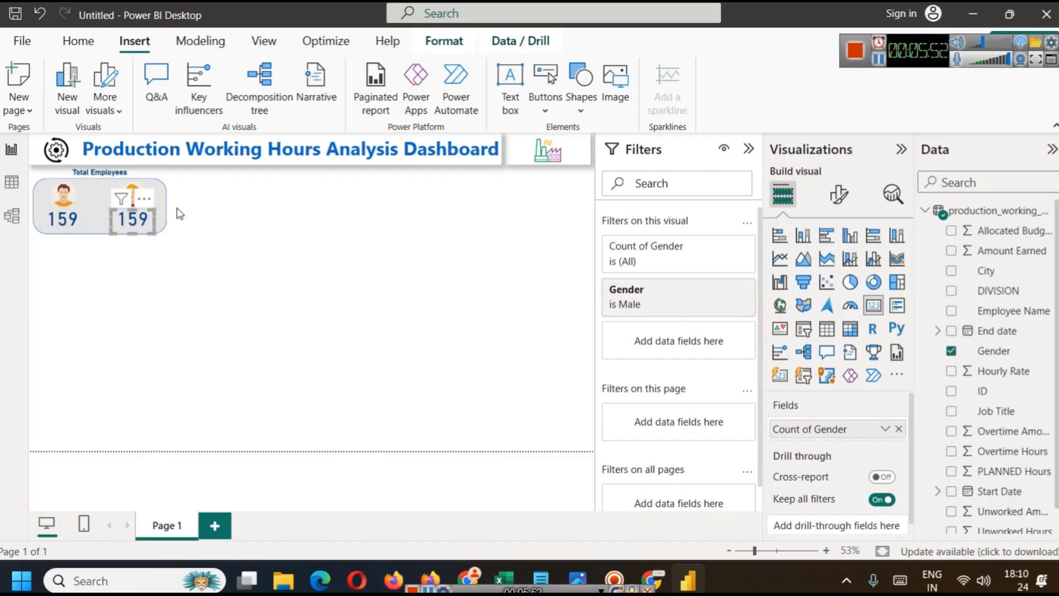
# Step: Make the callout values of both gender count cards bold
pyautogui.click(62, 219)
pyautogui.click(840, 194)
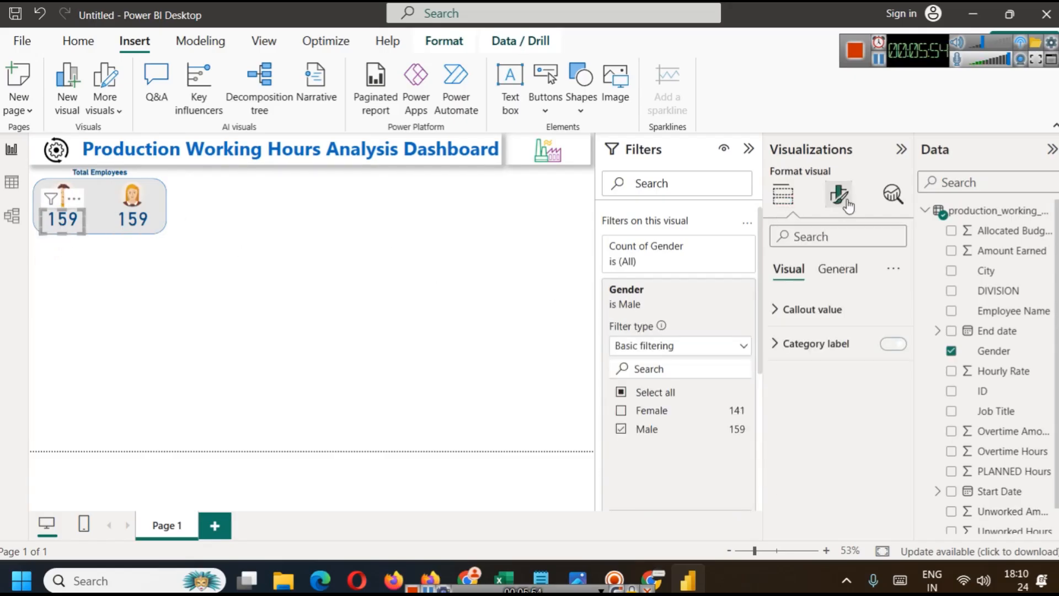
pyautogui.click(823, 309)
pyautogui.click(787, 389)
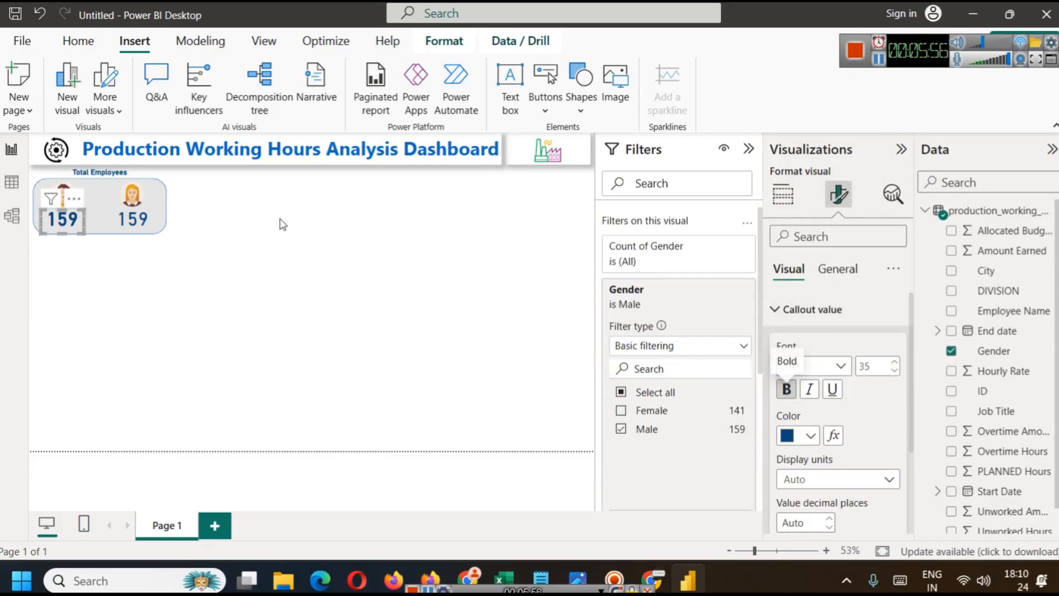
pyautogui.click(139, 221)
pyautogui.click(787, 389)
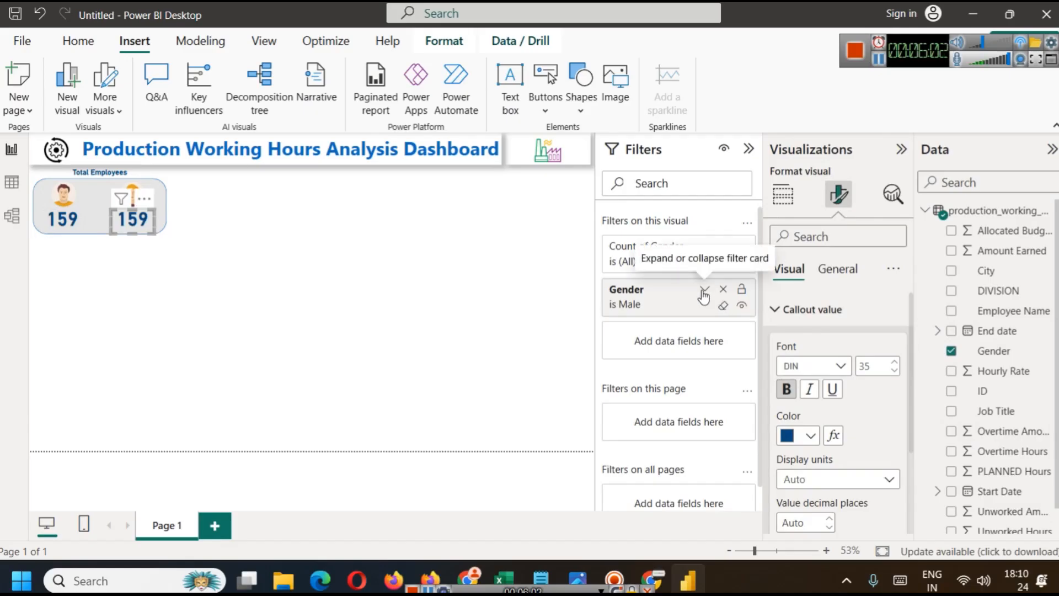
# Step: Change the Gender filter of the card below the female image from Male to Female
pyautogui.click(705, 290)
pyautogui.click(621, 411)
pyautogui.click(621, 429)
pyautogui.click(325, 264)
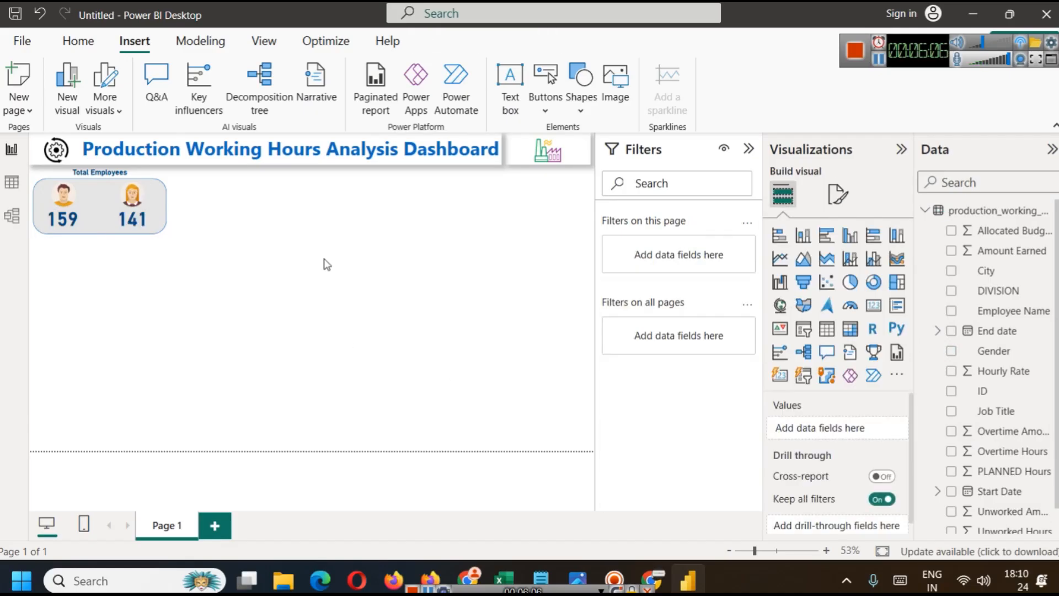
# Step: Duplicate the male count card again and place the copy between the male and female images
pyautogui.click(72, 217)
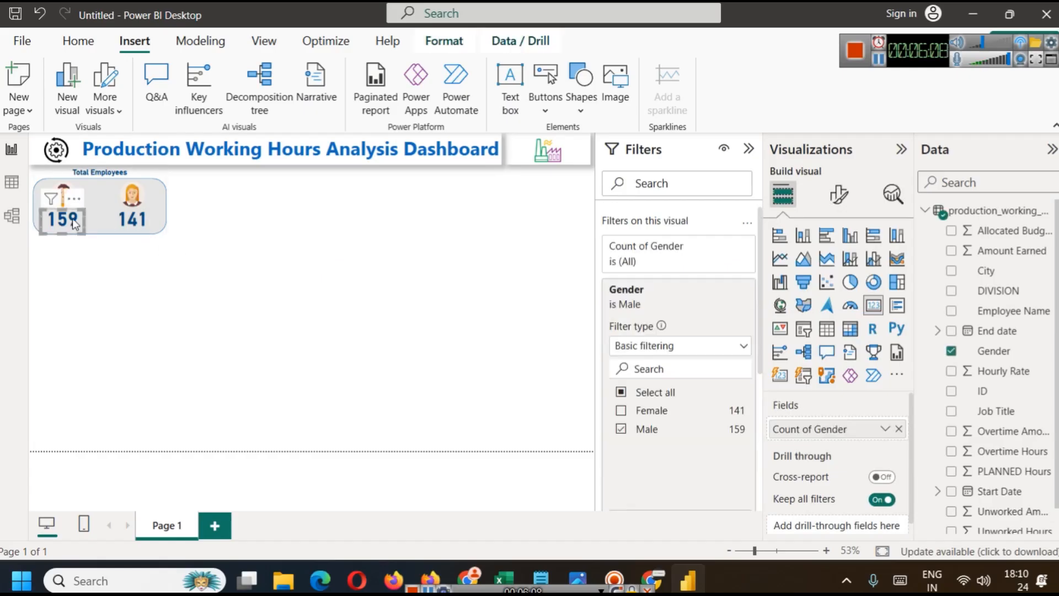
pyautogui.moveTo(68, 227); pyautogui.dragTo(98, 197)
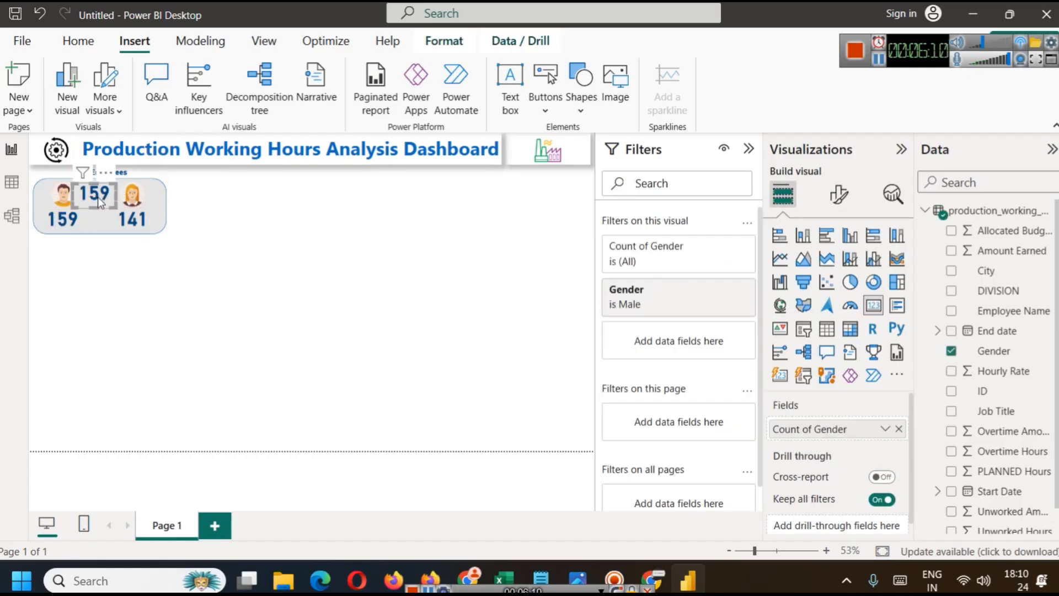
pyautogui.click(294, 230)
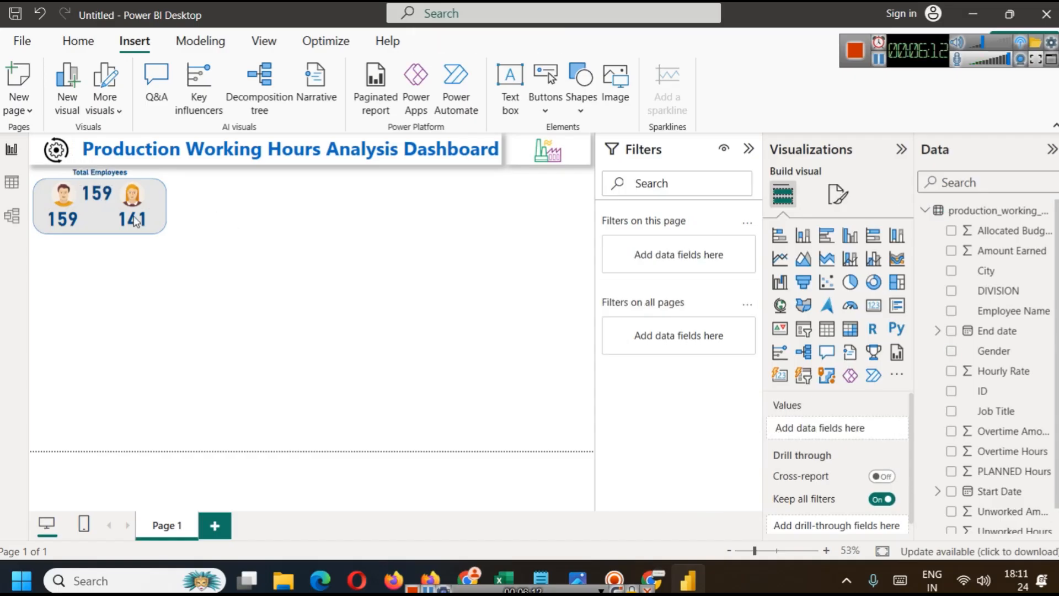
# Step: Turn off bold on the callout value of the count card between the gender images and remove its Gender filter
pyautogui.click(97, 195)
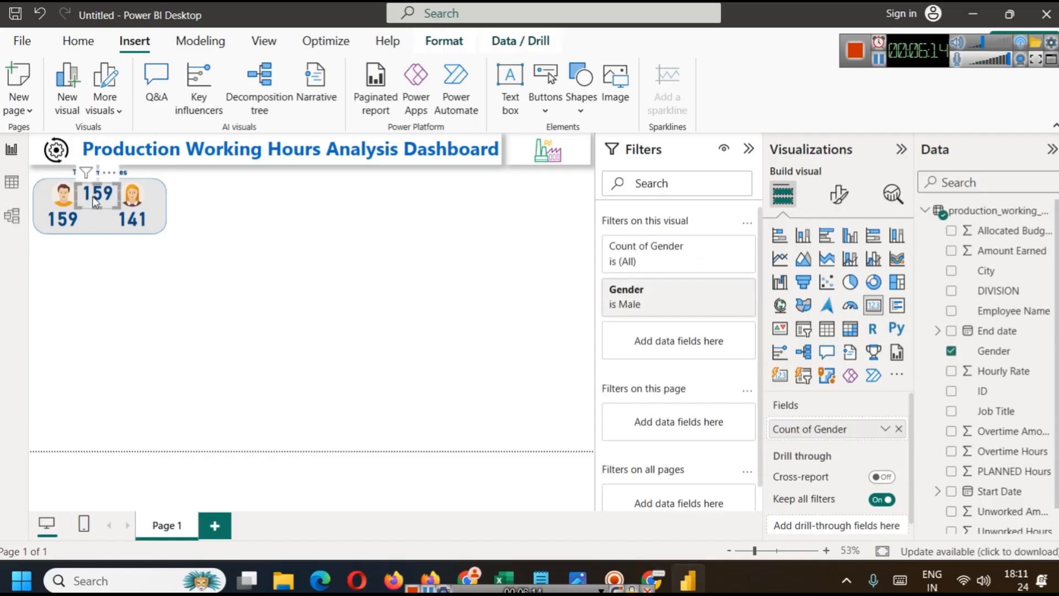
pyautogui.click(840, 194)
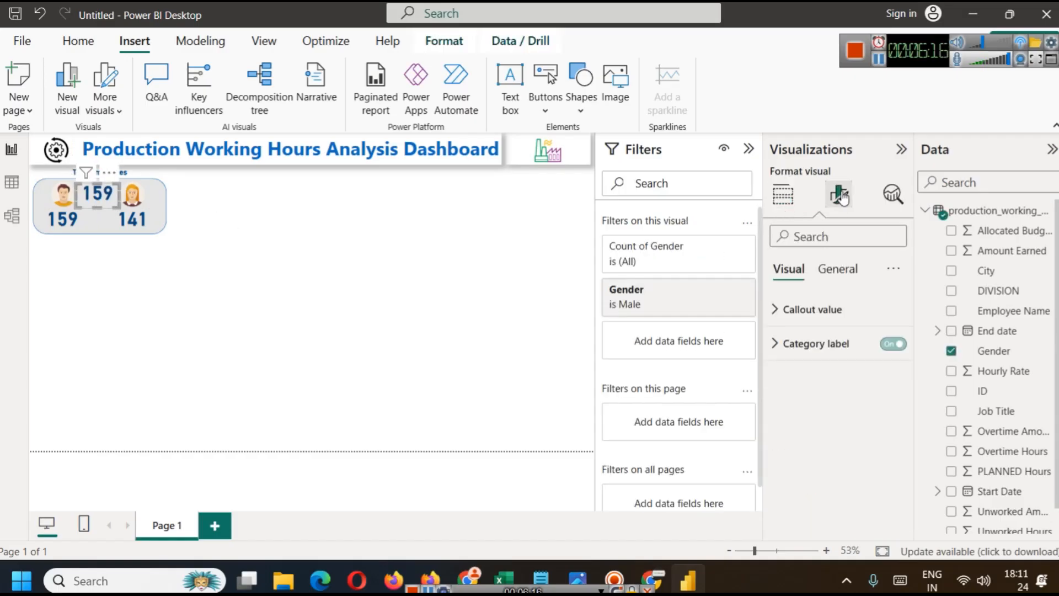
pyautogui.click(828, 315)
pyautogui.click(830, 317)
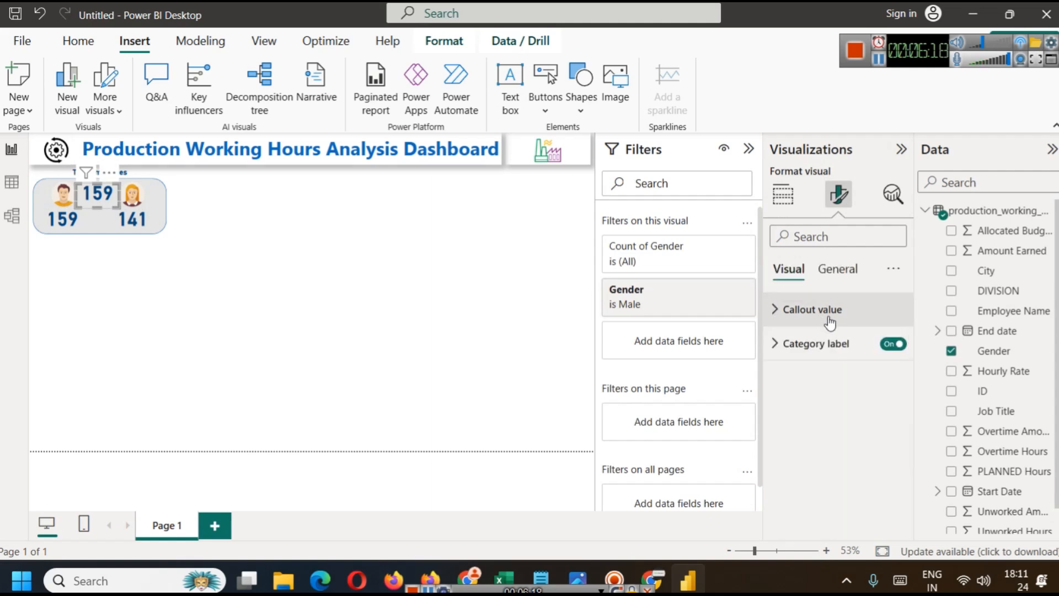
pyautogui.click(802, 326)
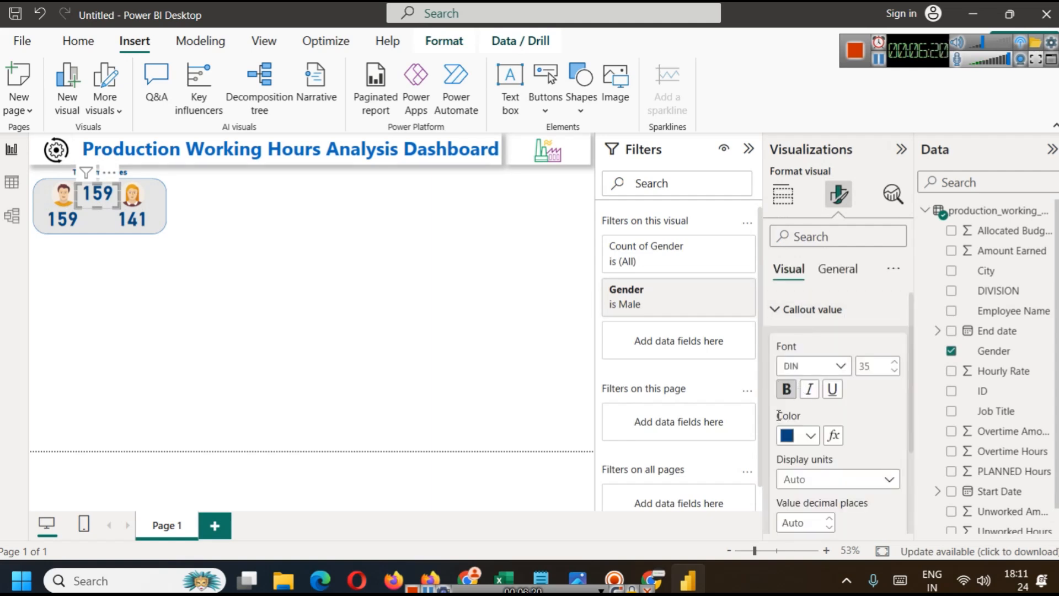
pyautogui.click(787, 389)
pyautogui.click(165, 277)
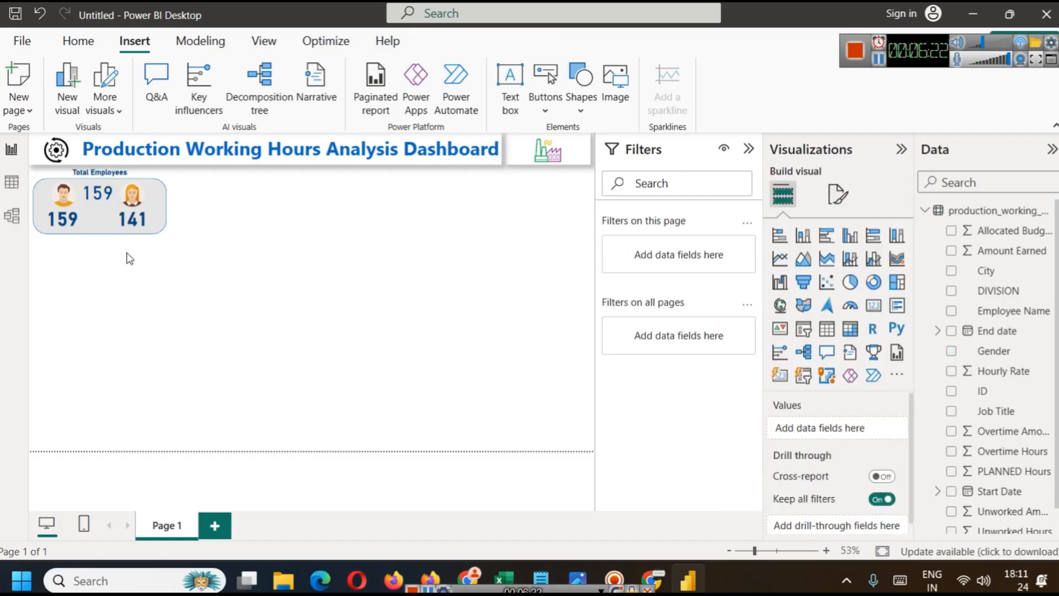
pyautogui.click(98, 199)
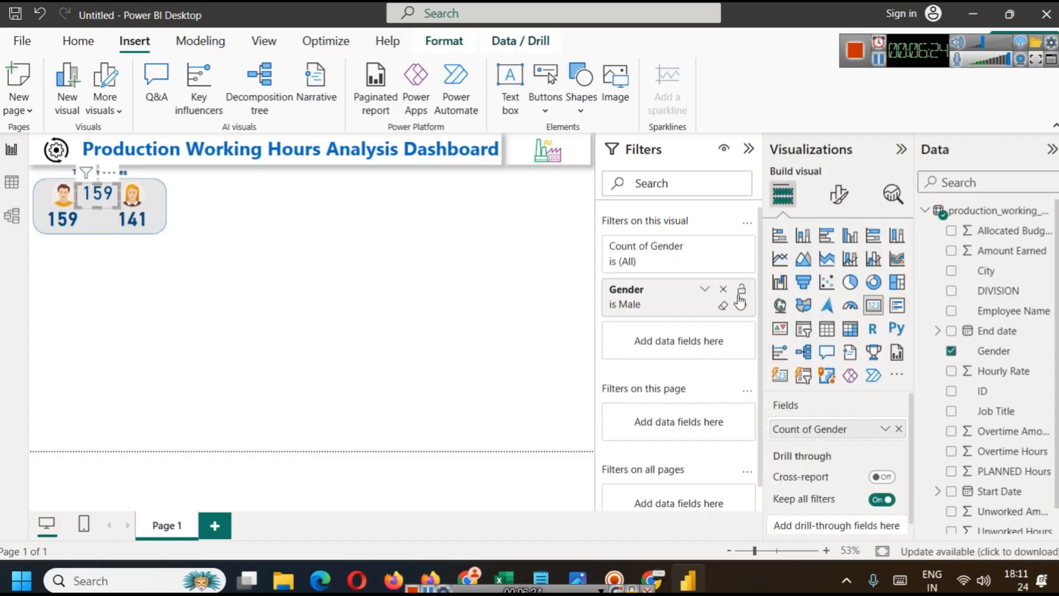
pyautogui.click(720, 289)
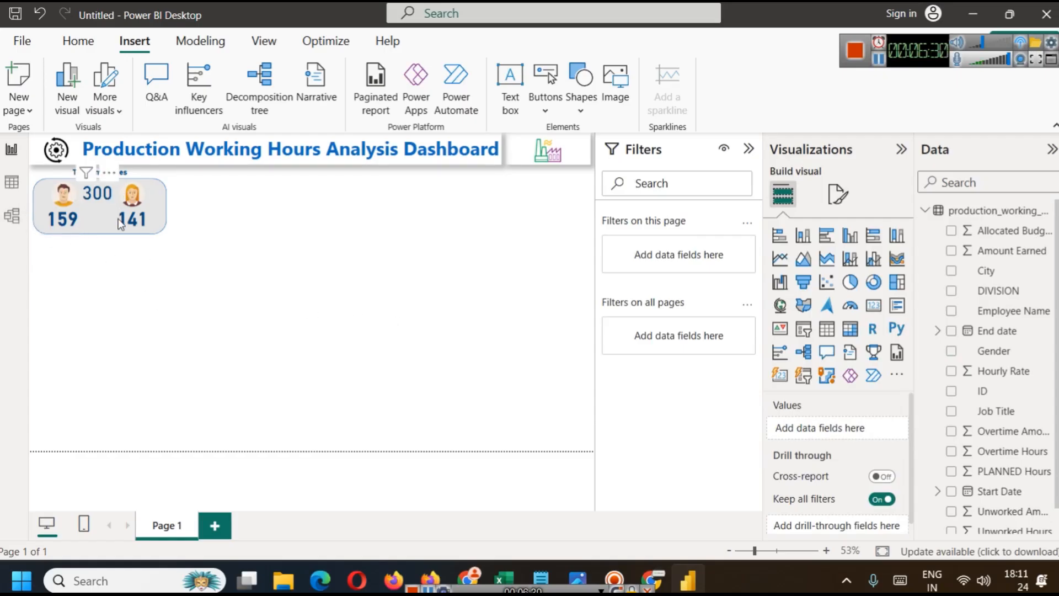
# Step: Group the Total Employees card shape with its gender images and the three count cards
pyautogui.moveTo(195, 268); pyautogui.dragTo(34, 164)
pyautogui.click(229, 260)
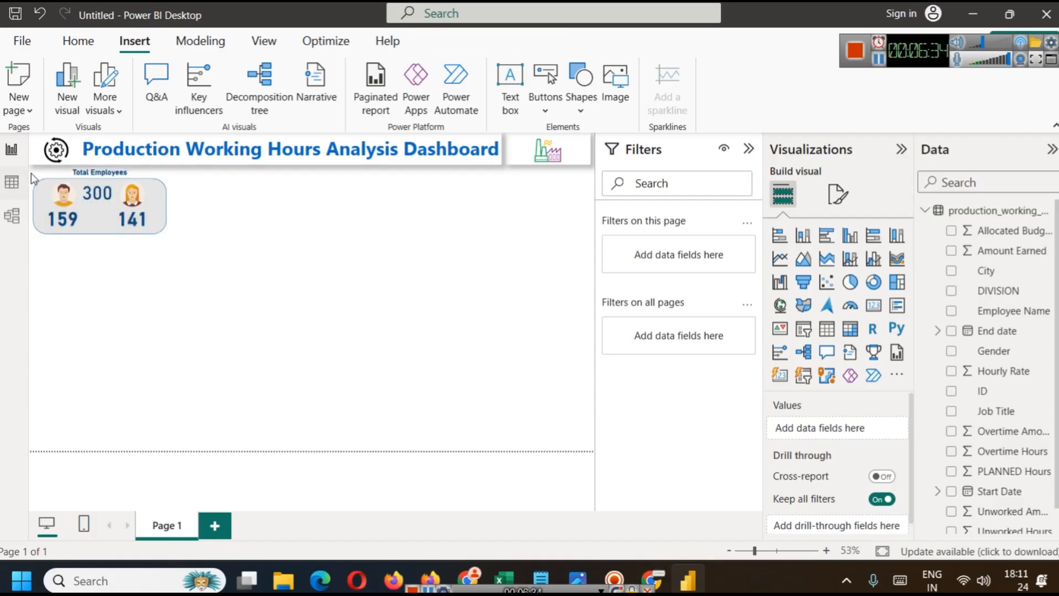
pyautogui.click(49, 171)
pyautogui.click(172, 287)
pyautogui.moveTo(214, 276); pyautogui.dragTo(94, 243)
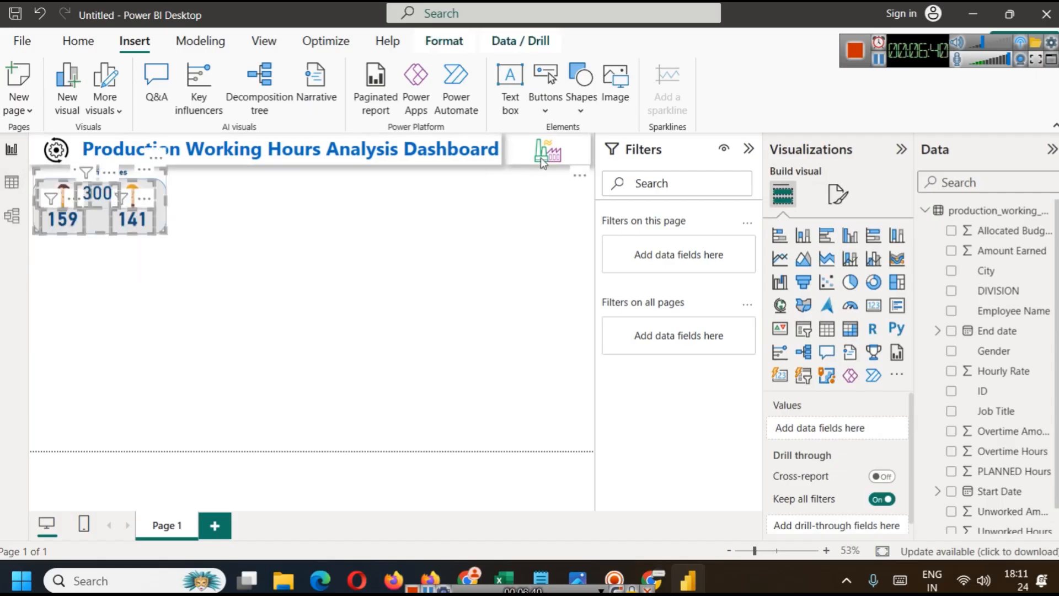
pyautogui.click(443, 43)
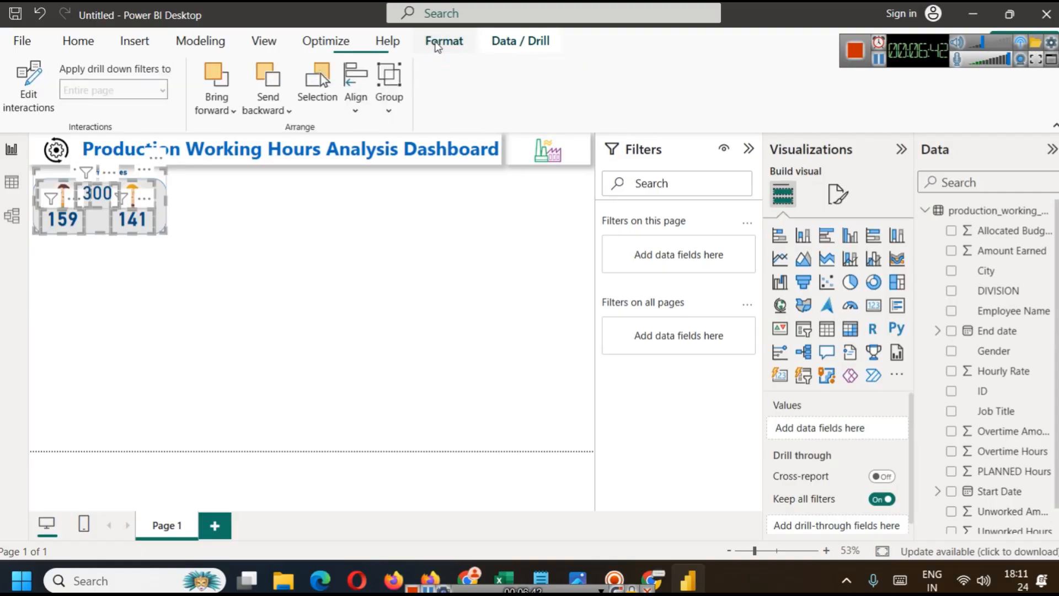
pyautogui.click(388, 117)
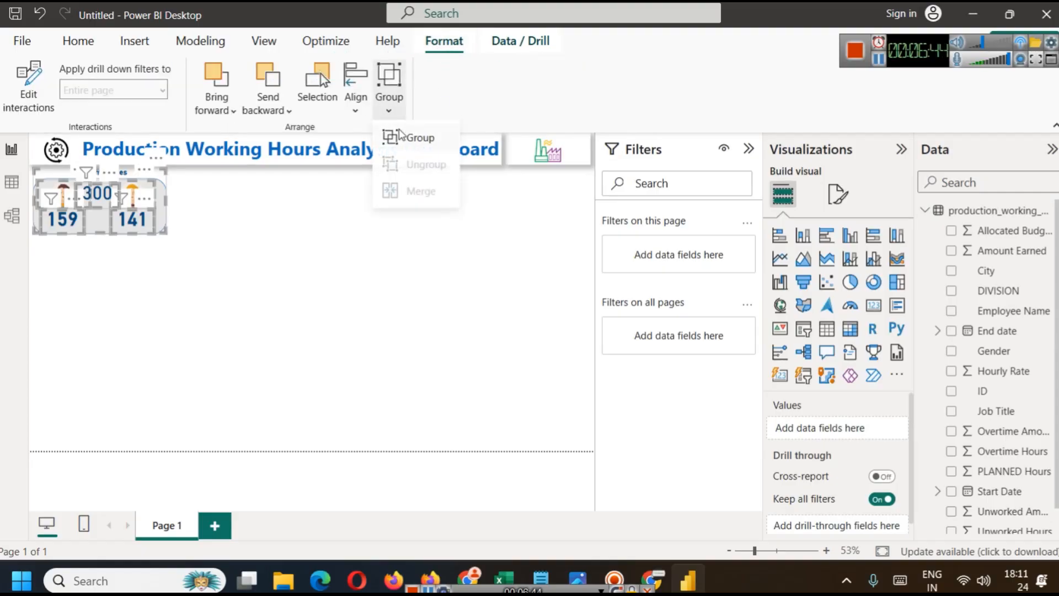
pyautogui.click(408, 137)
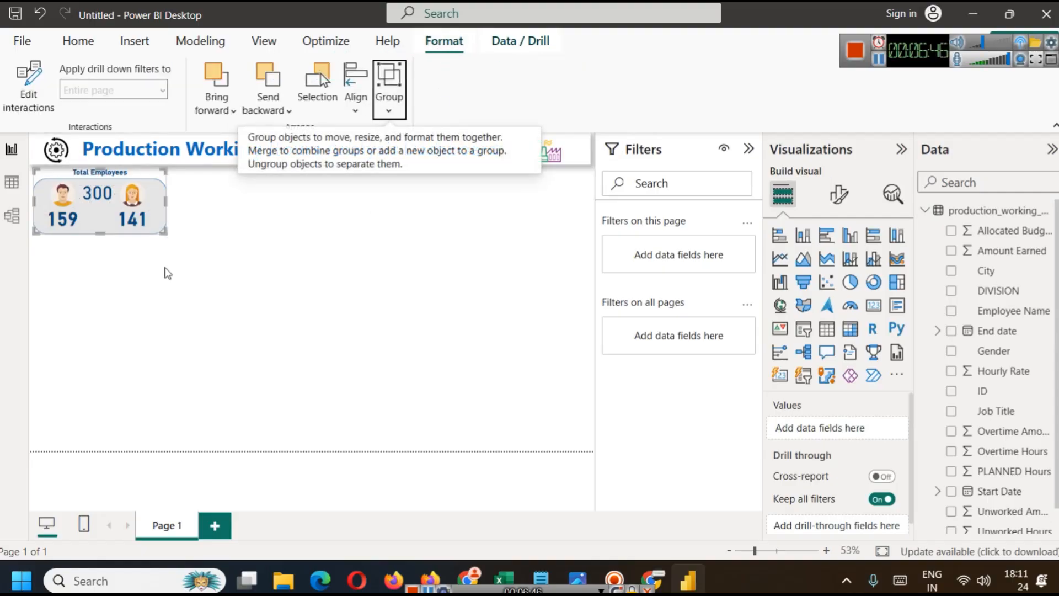
# Step: Make the grouped Total Employees card slightly narrower and move it a little further below the dashboard title
pyautogui.click(99, 217)
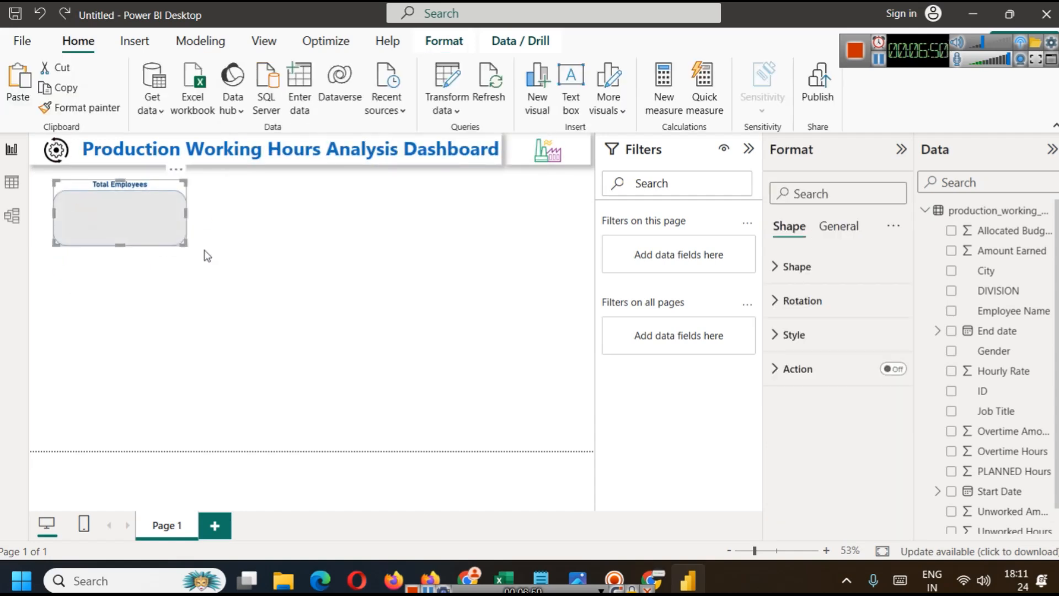
pyautogui.click(200, 296)
pyautogui.moveTo(241, 292); pyautogui.dragTo(26, 166)
pyautogui.moveTo(169, 243)
pyautogui.mouseDown()
pyautogui.moveTo(160, 244)
pyautogui.moveTo(189, 248)
pyautogui.moveTo(162, 240)
pyautogui.mouseUp()
pyautogui.click(254, 250)
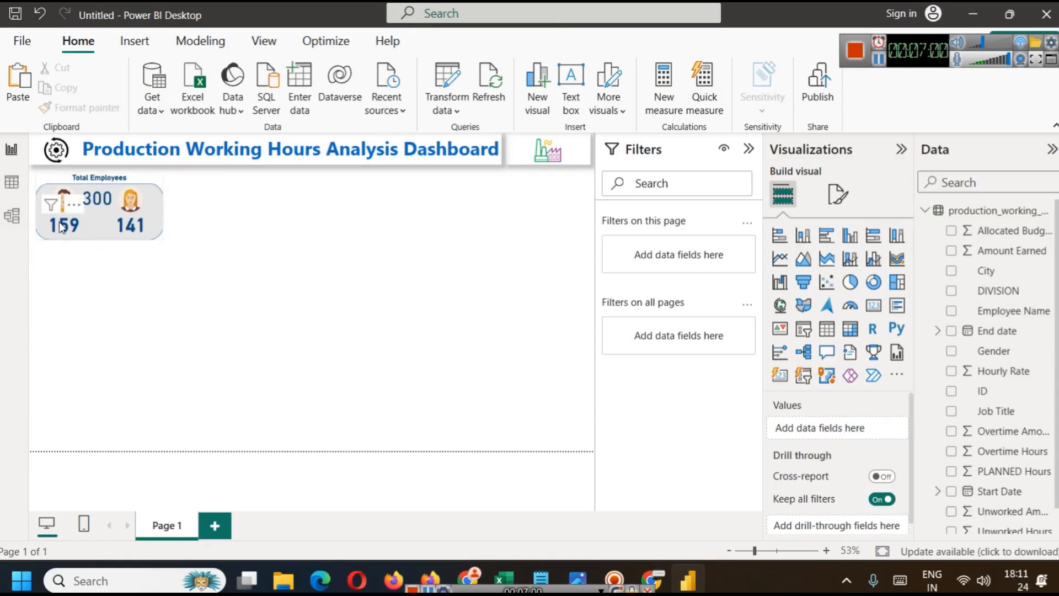
# Step: Turn off the category label on the male, female and overall count cards
pyautogui.click(88, 240)
pyautogui.click(86, 238)
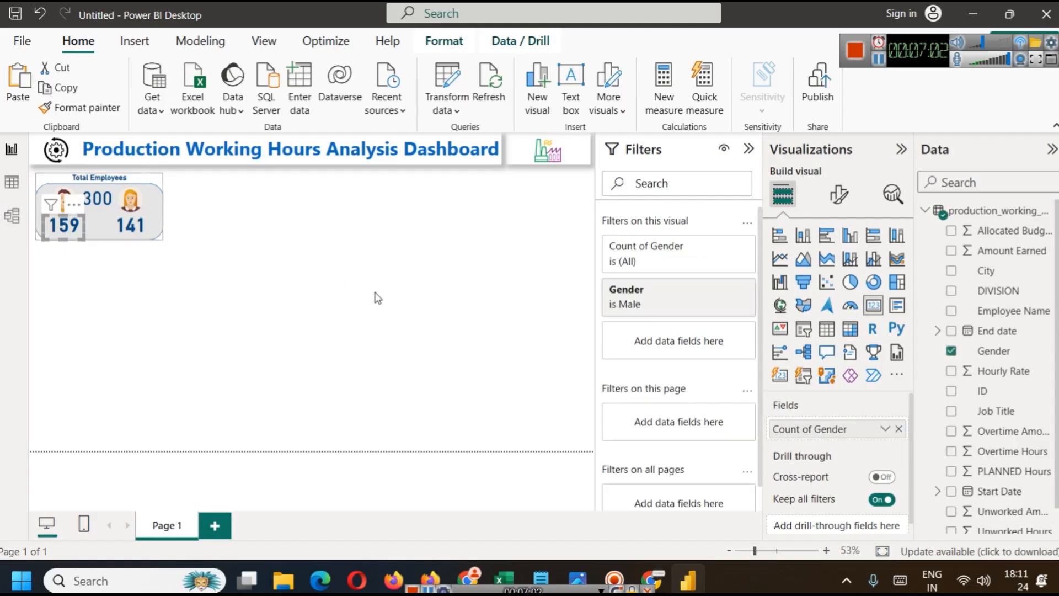
pyautogui.click(839, 195)
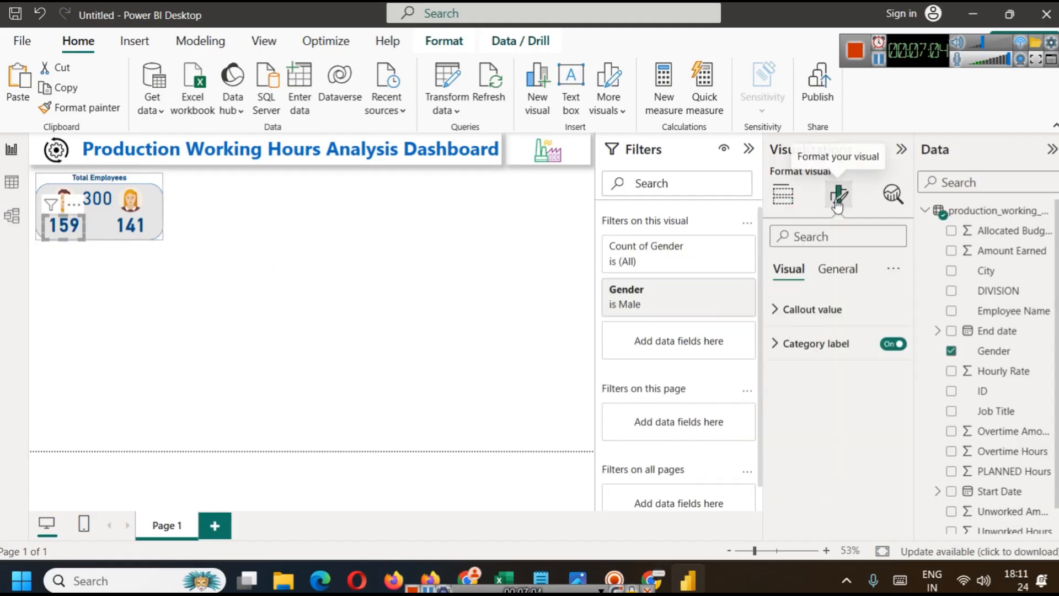
pyautogui.click(138, 226)
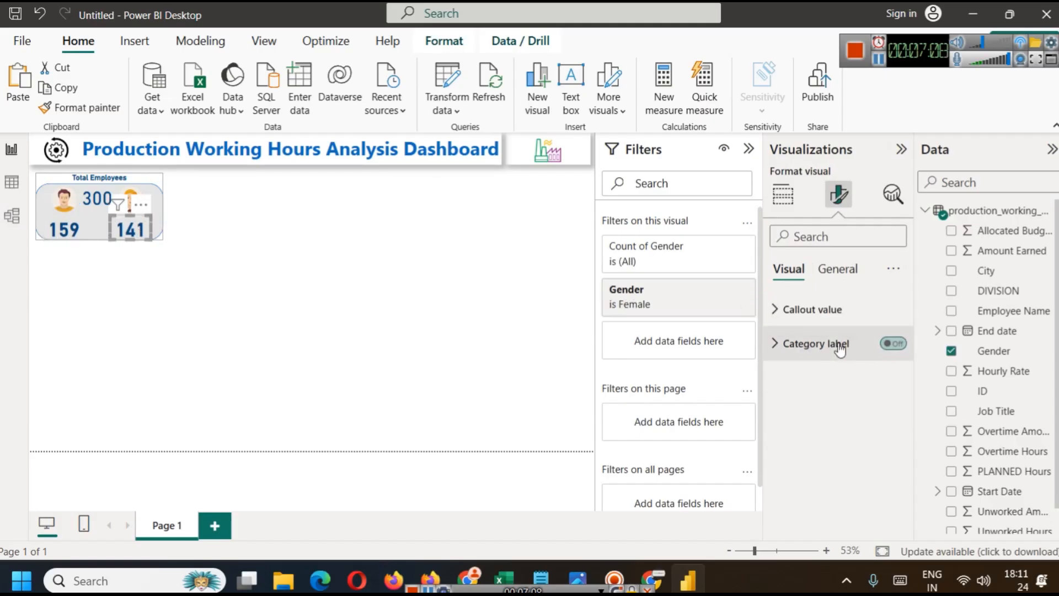
pyautogui.click(892, 344)
pyautogui.click(104, 194)
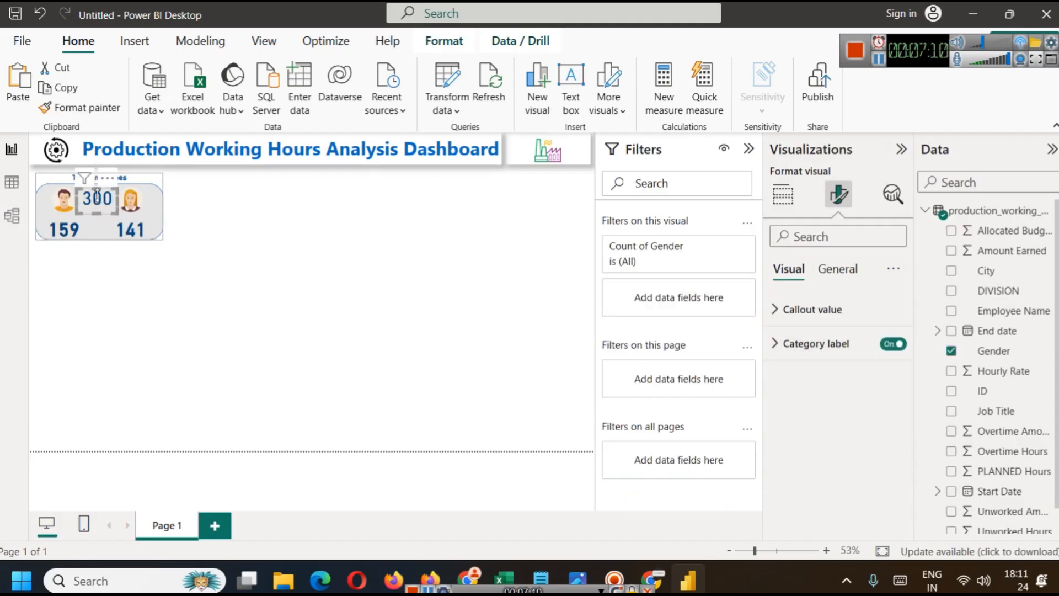
pyautogui.click(229, 288)
pyautogui.click(104, 211)
pyautogui.click(132, 227)
pyautogui.click(255, 263)
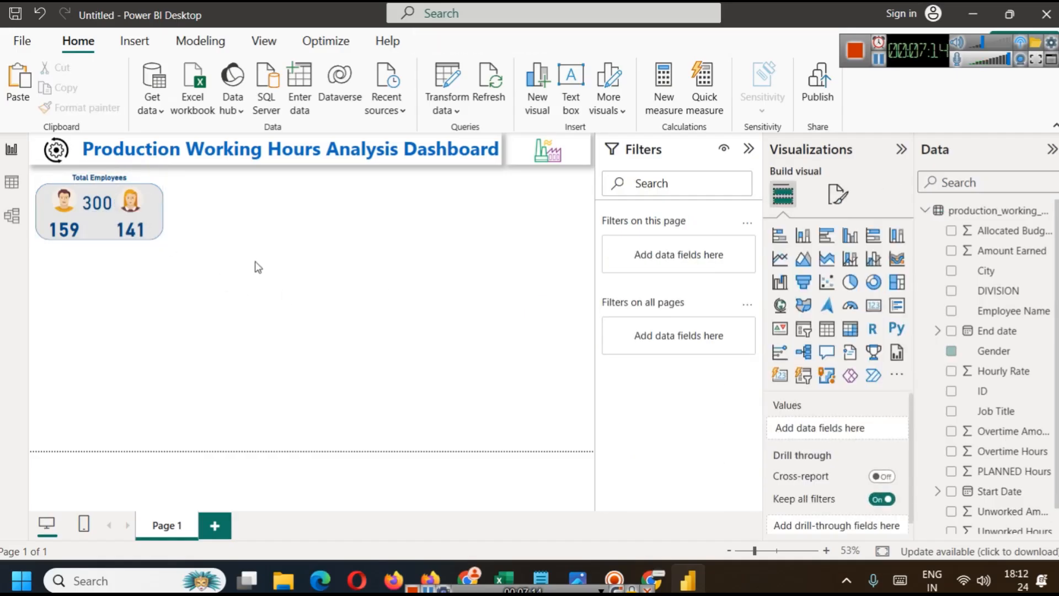
# Step: Nudge the overall, male and female count cards slightly upward inside the Total Employees card
pyautogui.click(100, 209)
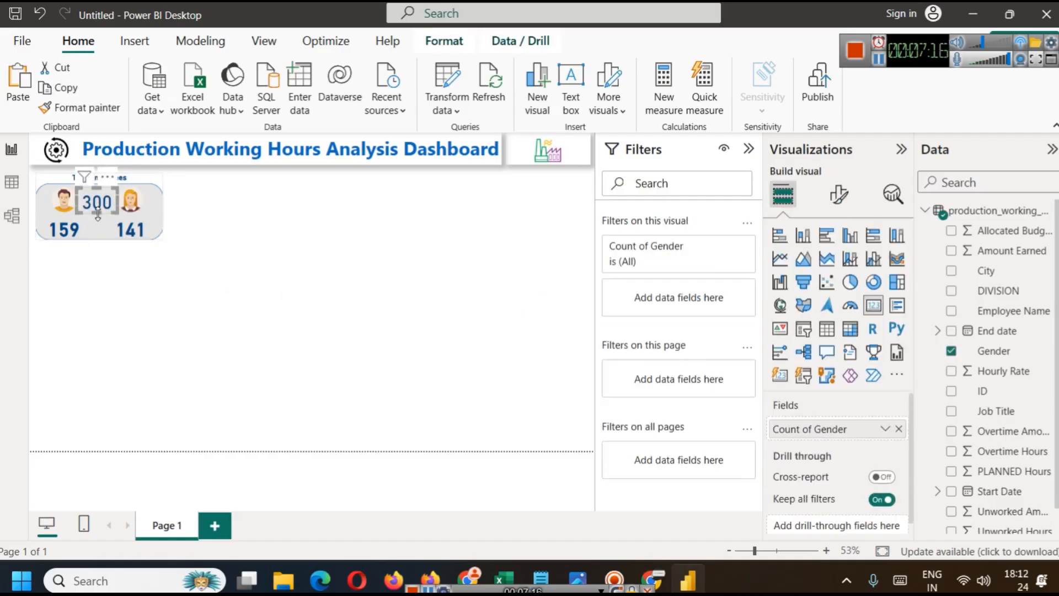
pyautogui.click(307, 259)
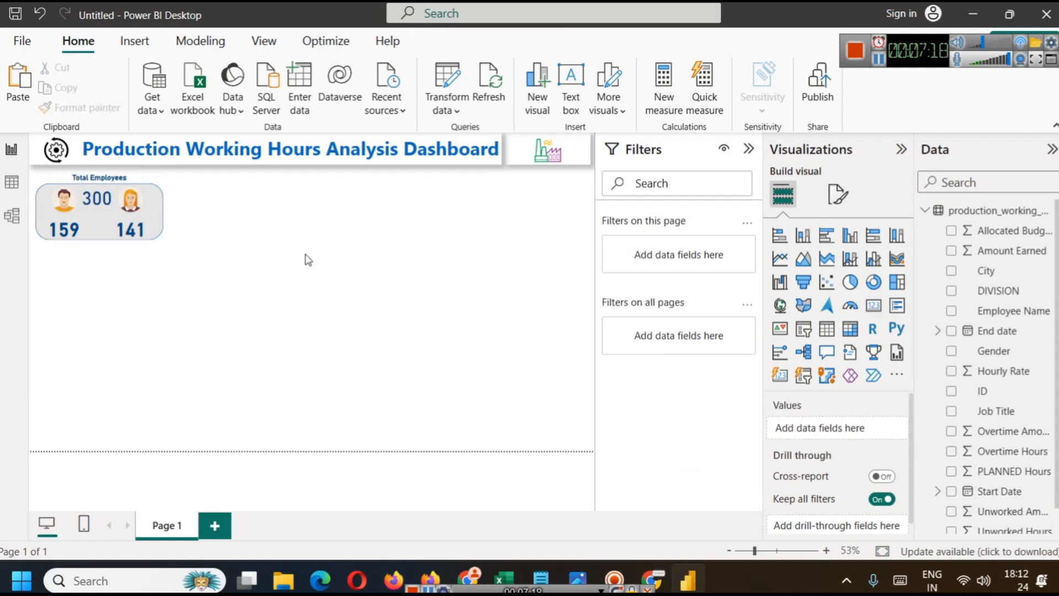
pyautogui.click(71, 231)
pyautogui.click(72, 259)
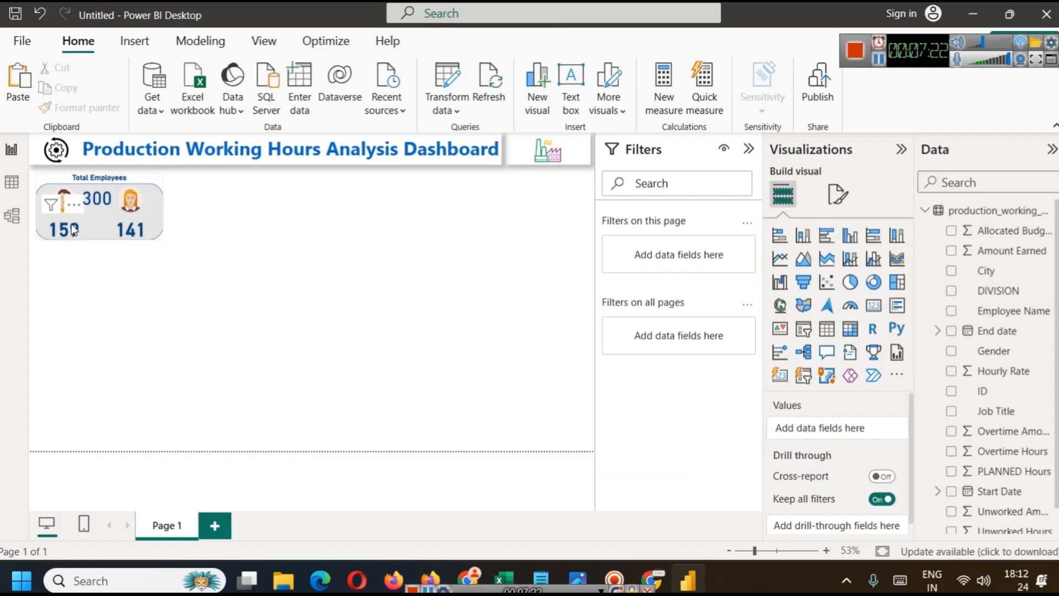
pyautogui.click(76, 234)
pyautogui.click(76, 234)
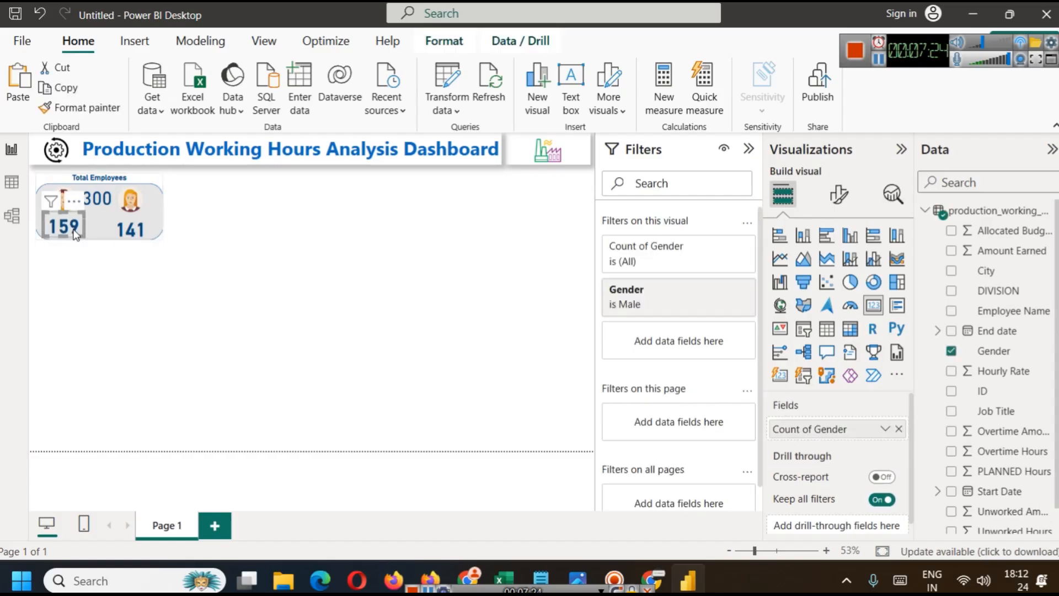
pyautogui.click(136, 235)
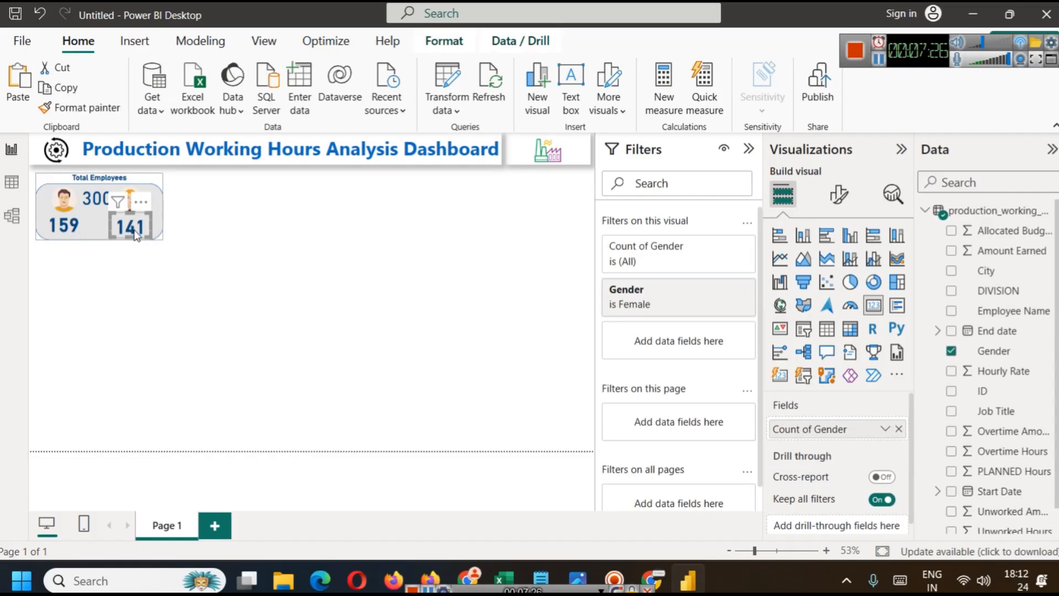
pyautogui.click(208, 285)
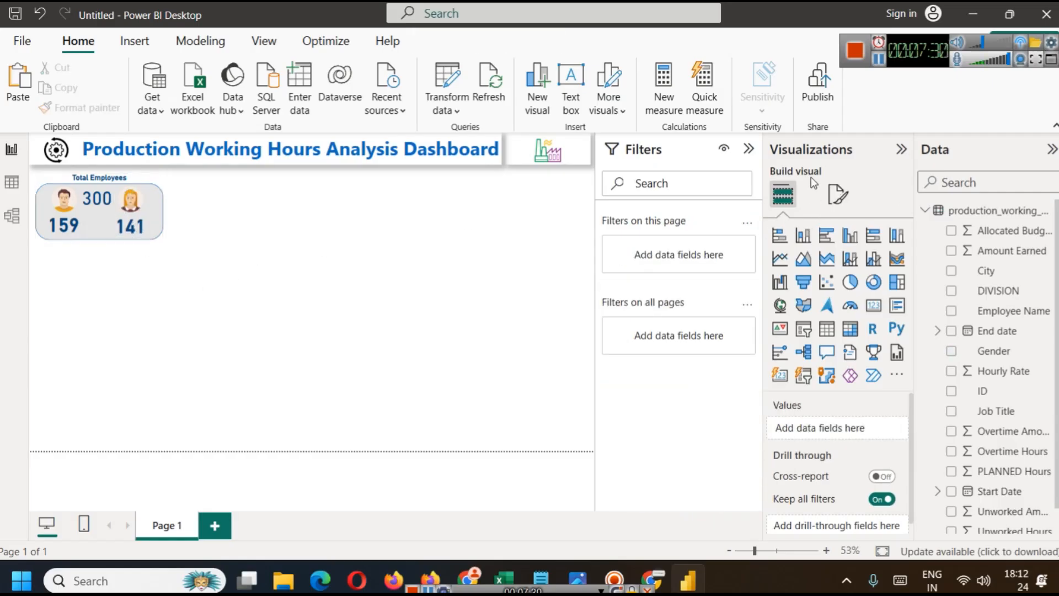
pyautogui.click(879, 59)
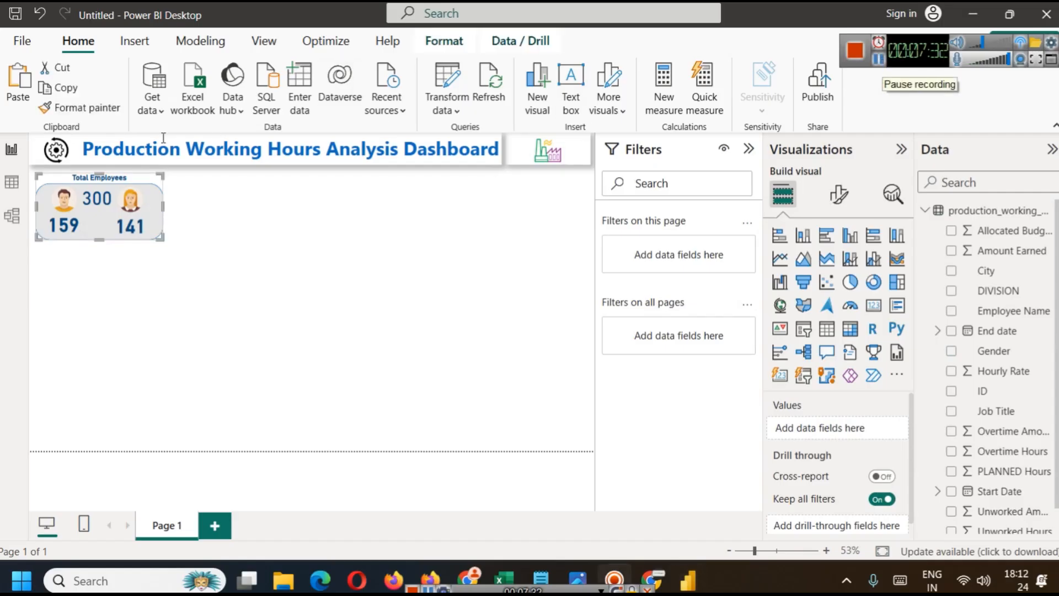
pyautogui.rightClick(135, 191)
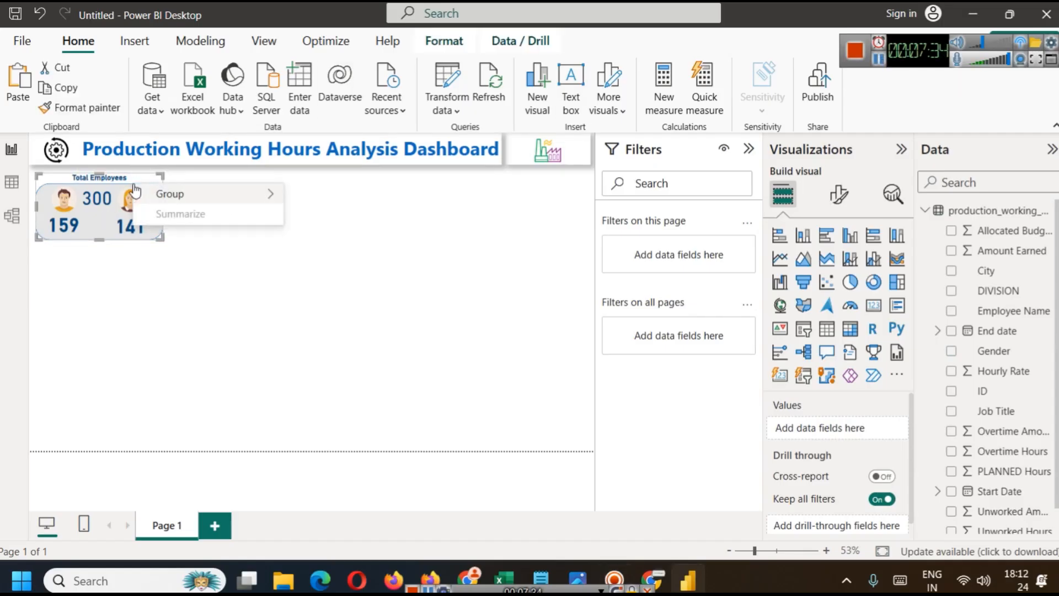
pyautogui.click(88, 202)
pyautogui.click(128, 267)
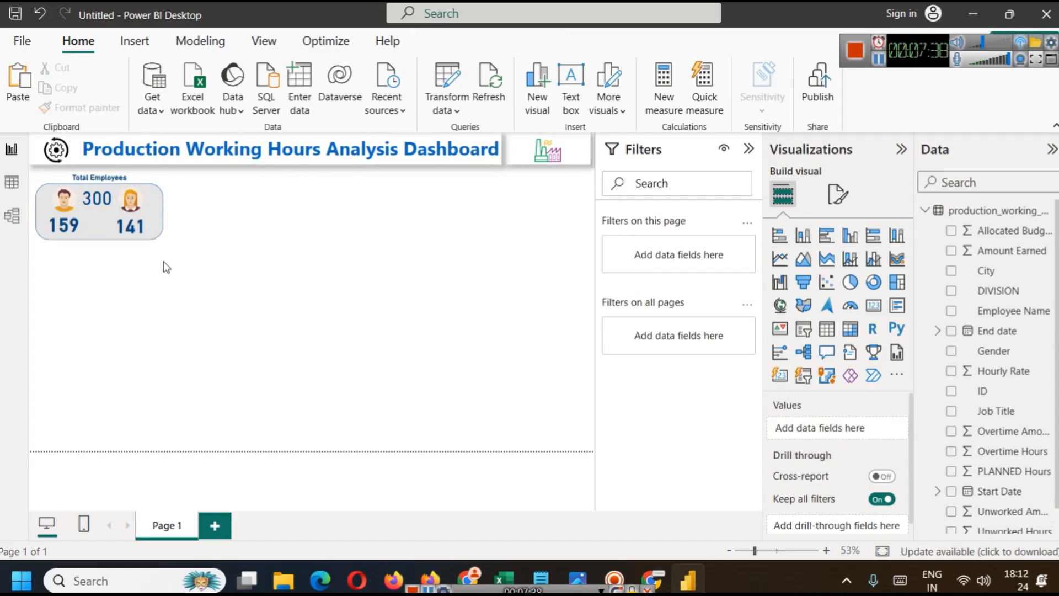
# Step: Duplicate the grouped Total Employees card and place the copy directly beside the original in the same row
pyautogui.moveTo(91, 206); pyautogui.dragTo(33, 165)
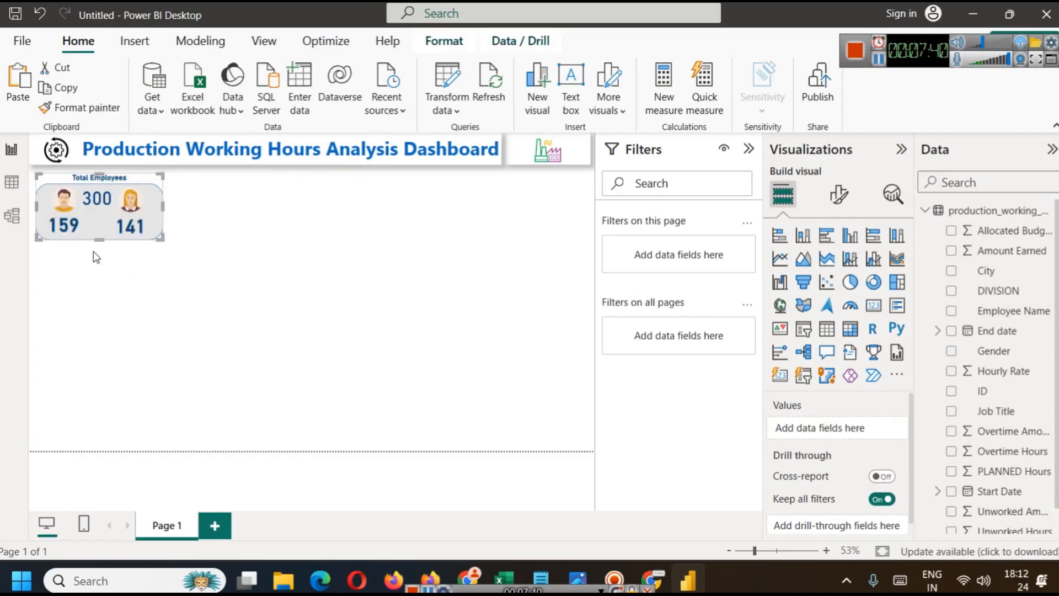
pyautogui.moveTo(90, 235); pyautogui.dragTo(227, 223)
pyautogui.click(260, 273)
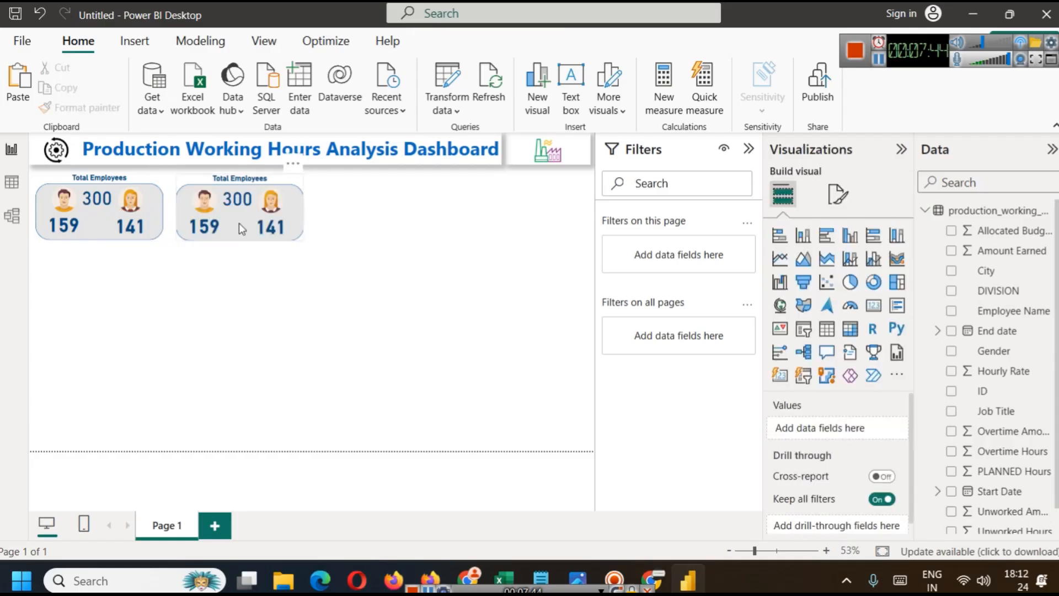
# Step: Ungroup the copied Total Employees card
pyautogui.click(281, 176)
pyautogui.click(230, 180)
pyautogui.click(229, 181)
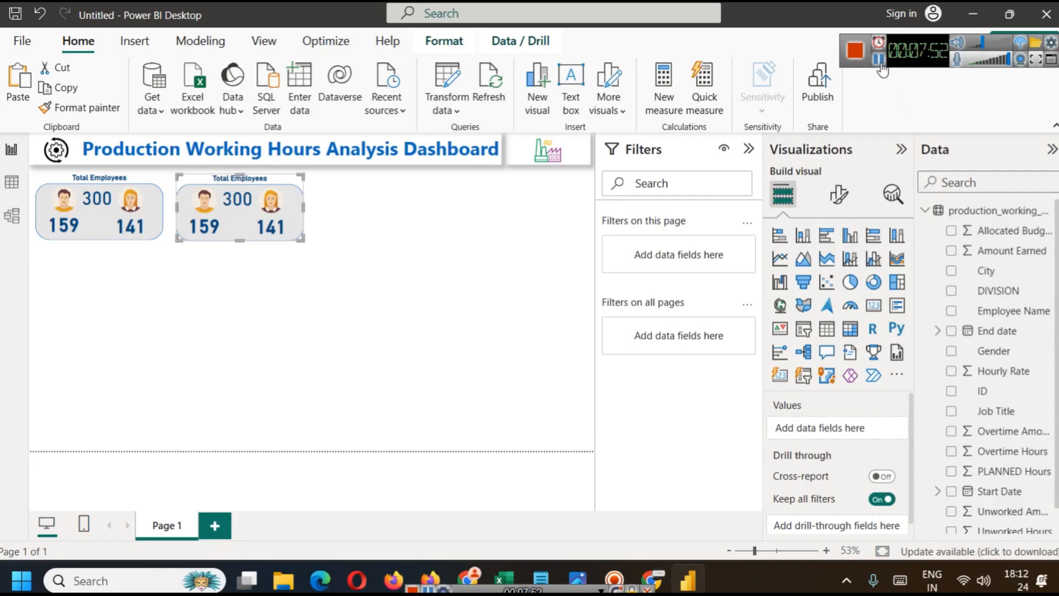
pyautogui.click(444, 41)
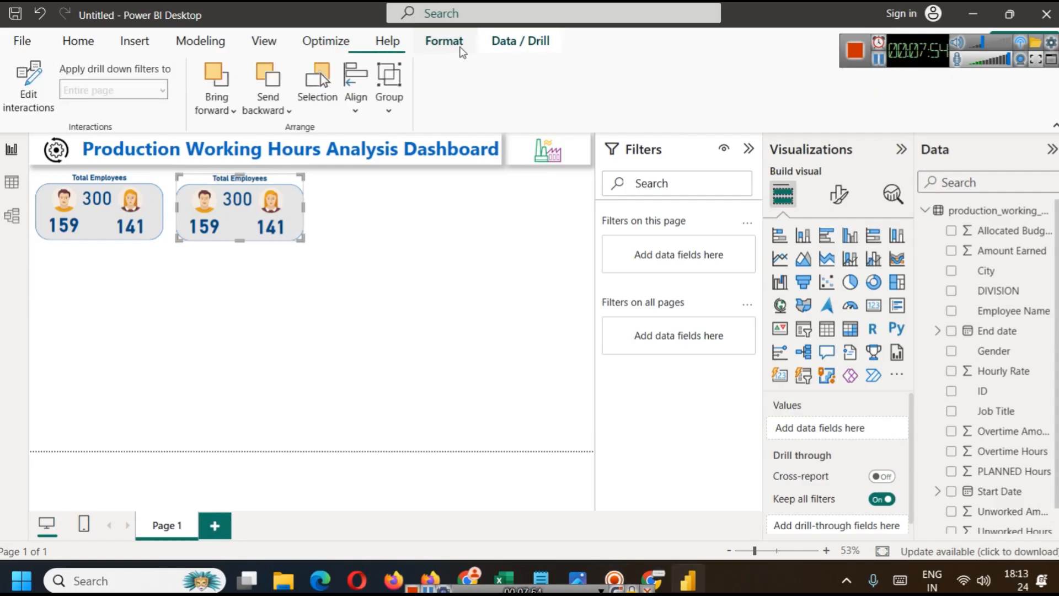
pyautogui.click(401, 109)
pyautogui.click(408, 162)
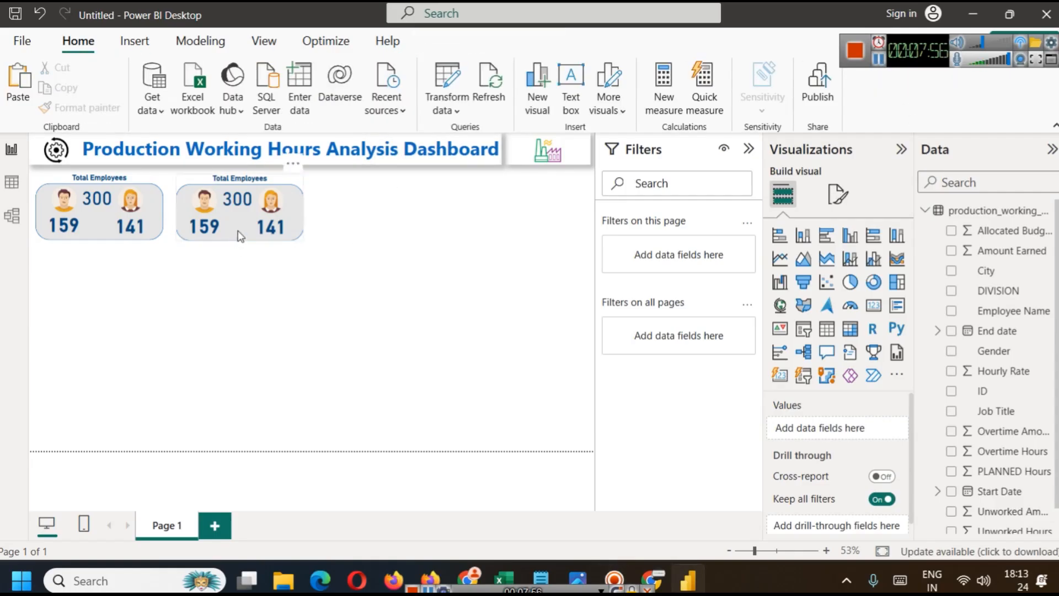
pyautogui.click(240, 237)
pyautogui.click(280, 267)
# Step: Delete the female count card, the female image and the overall count card from the copied Total Employees card
pyautogui.click(267, 218)
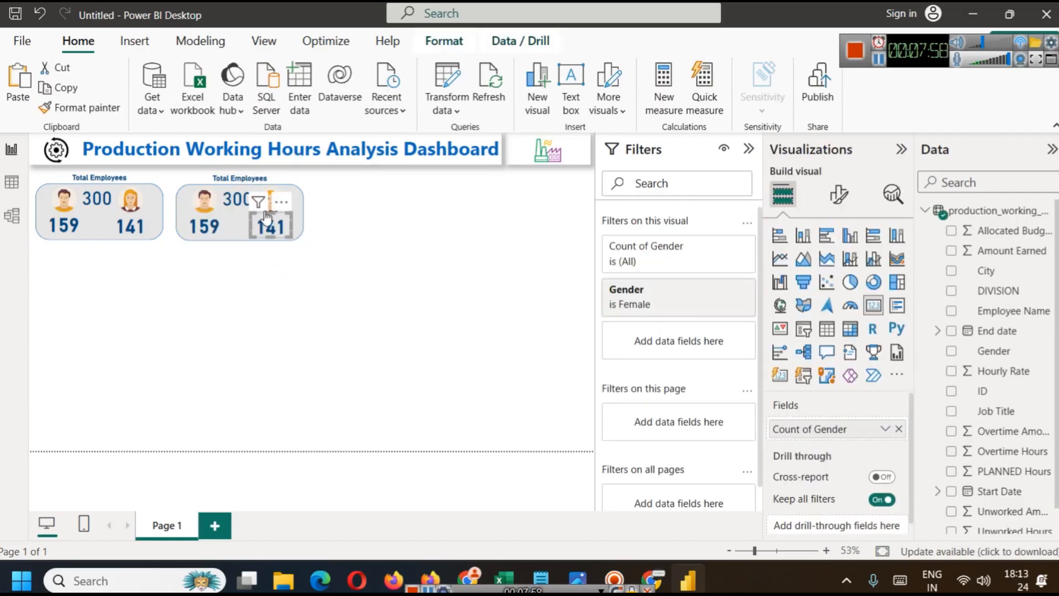
pyautogui.press('Delete')
pyautogui.click(275, 203)
pyautogui.press('Delete')
pyautogui.click(239, 200)
pyautogui.press('Delete')
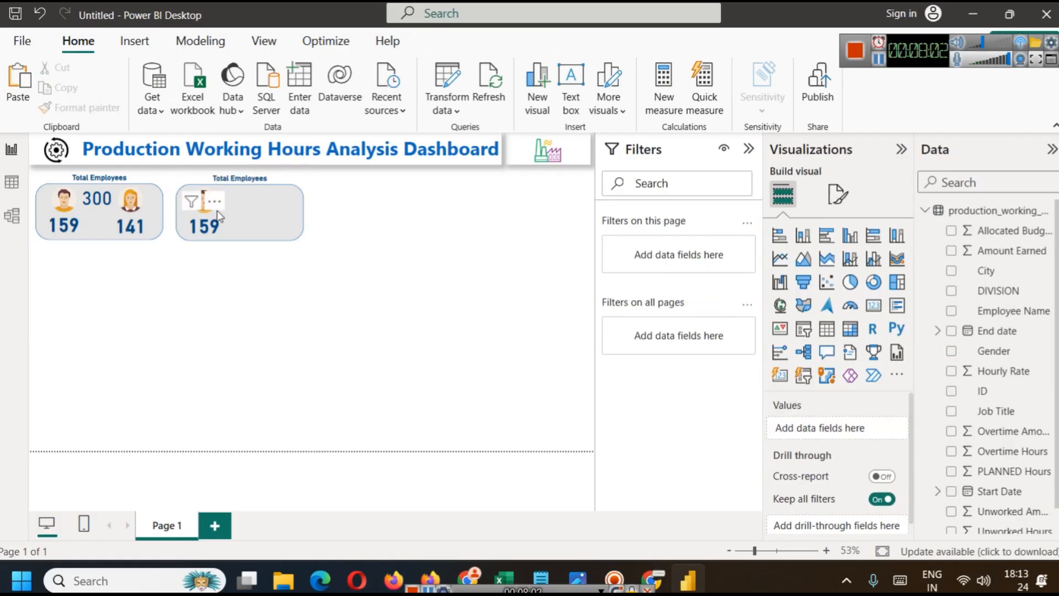
# Step: Move the male count card to the opposite half of the copied card and lower the male image level with it
pyautogui.moveTo(207, 232); pyautogui.dragTo(263, 219)
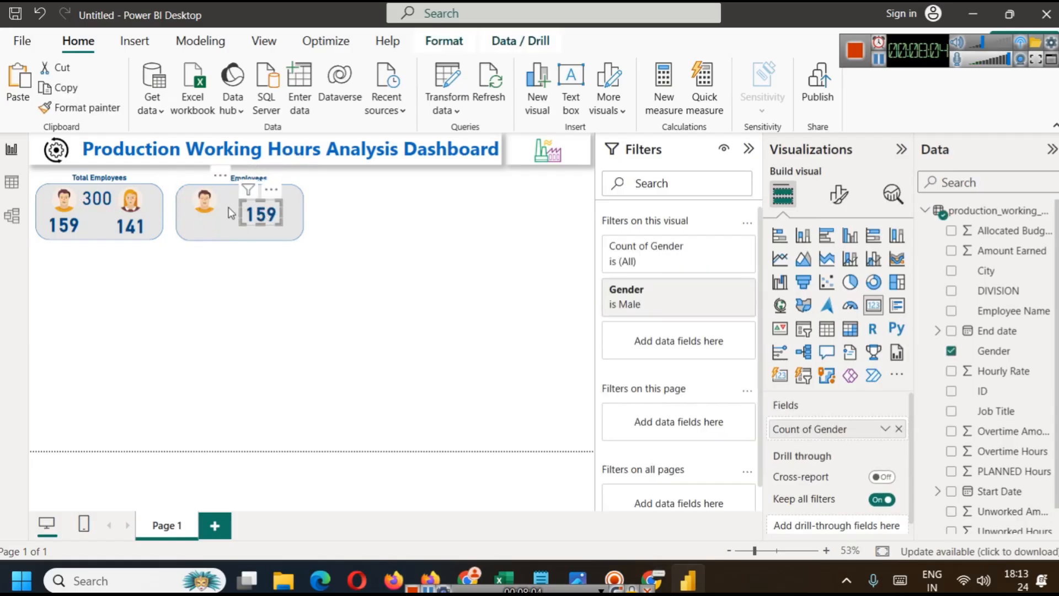
pyautogui.click(202, 207)
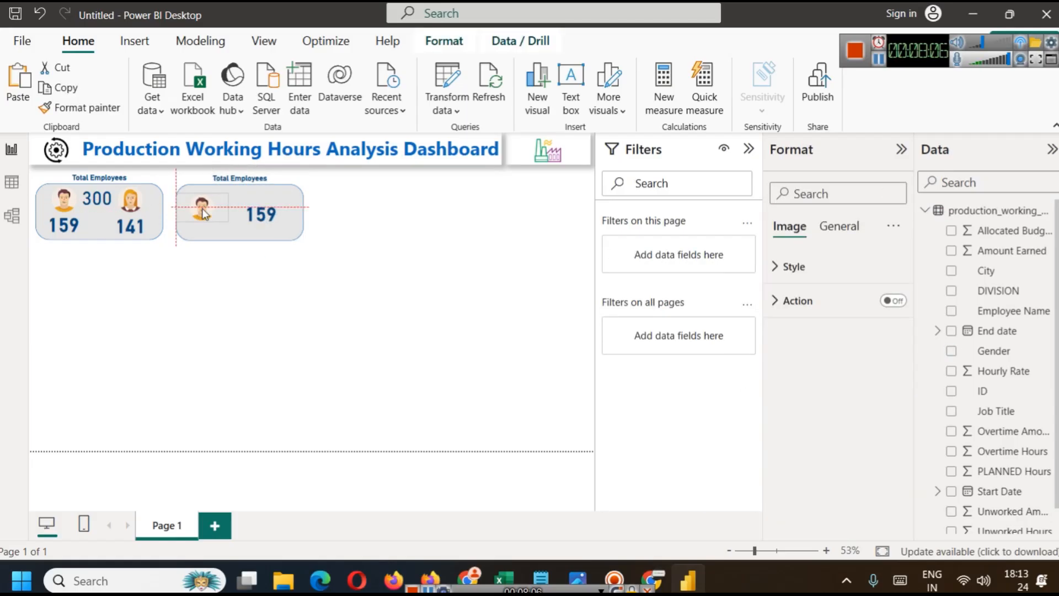
pyautogui.moveTo(210, 217); pyautogui.dragTo(210, 217)
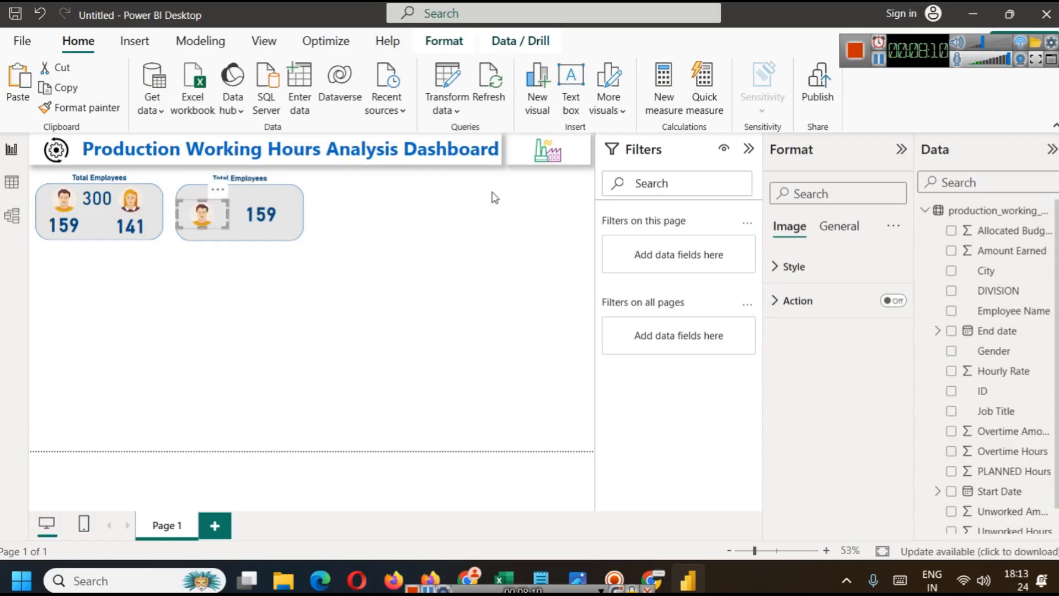
# Step: Change the copied card shape's title to "Total Worked Hours"
pyautogui.click(291, 197)
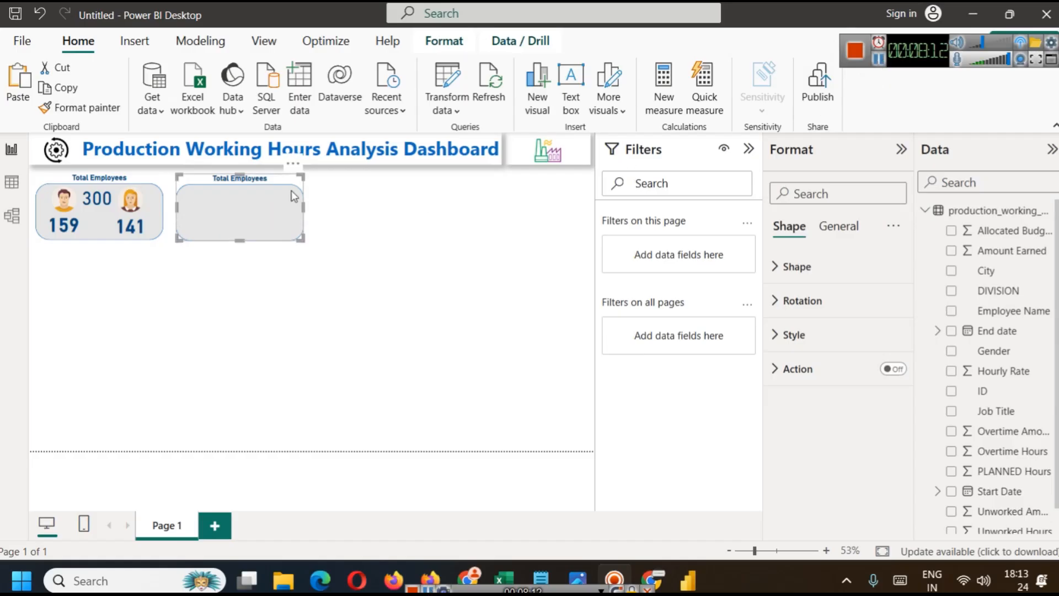
pyautogui.click(839, 226)
pyautogui.click(818, 301)
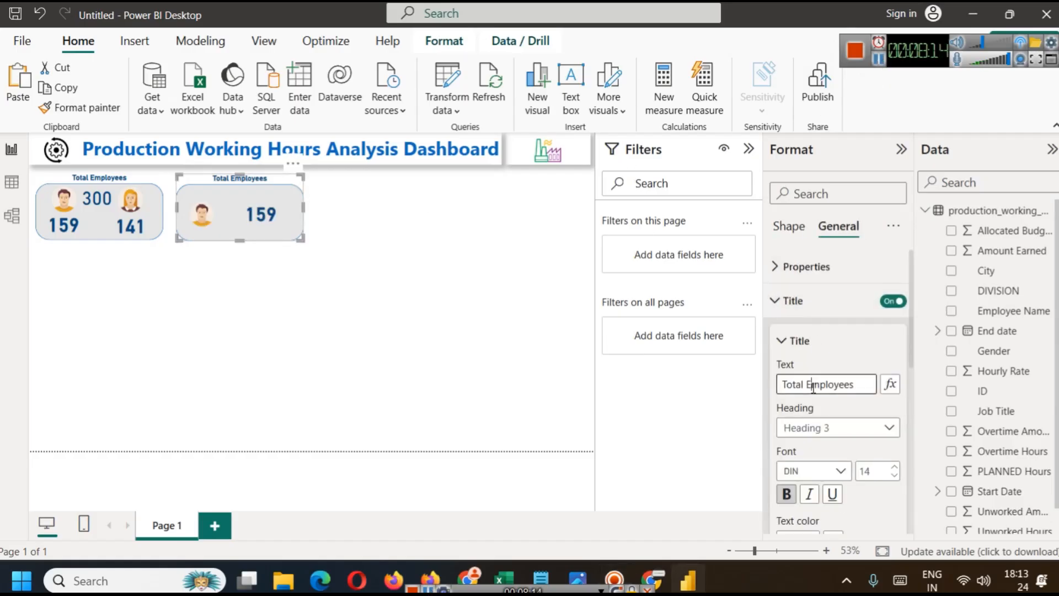
pyautogui.doubleClick(822, 385)
pyautogui.write('Worked Hour')
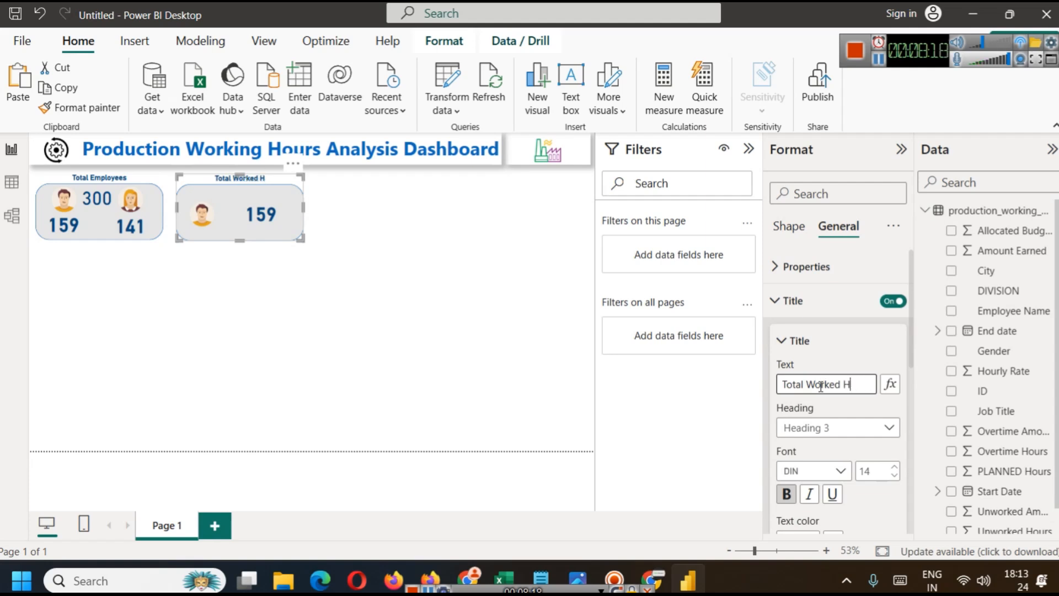
pyautogui.click(463, 282)
# Step: Replace the Count of Gender field in the copied card's value visual with Sum of Worked Hours
pyautogui.click(879, 58)
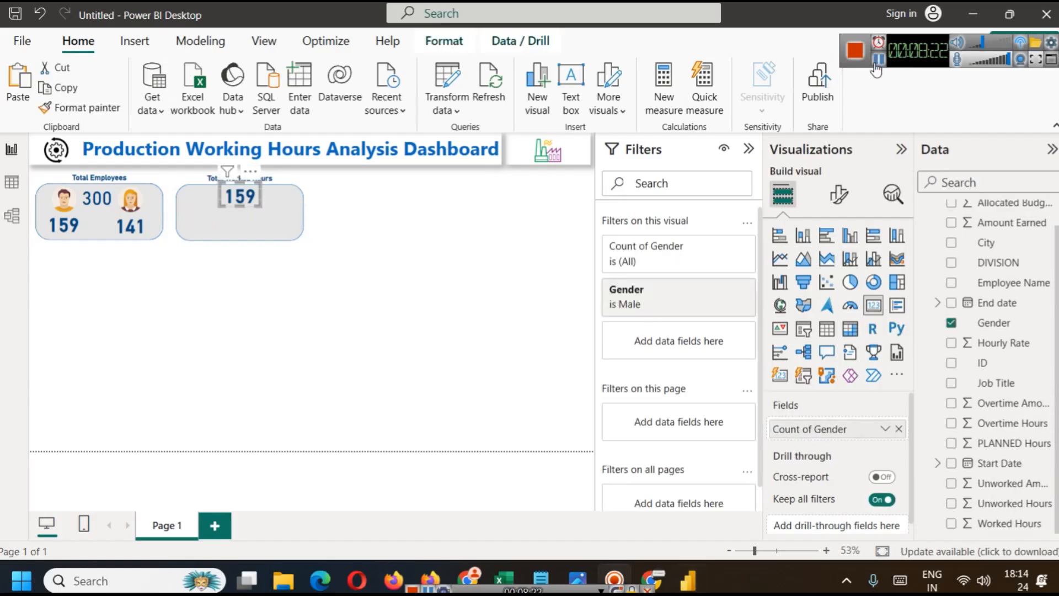
pyautogui.click(900, 431)
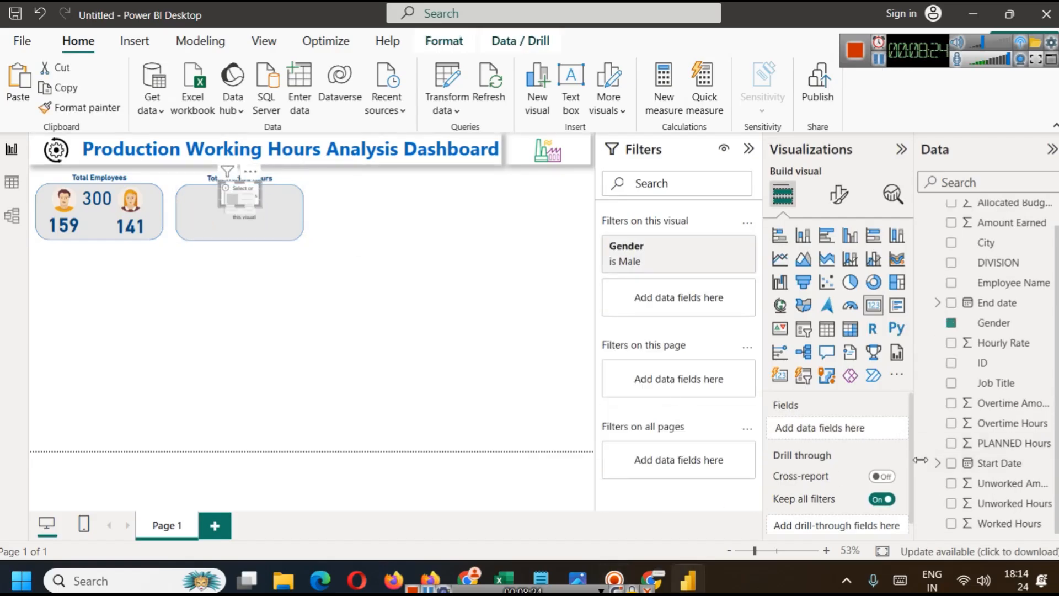
pyautogui.click(1003, 525)
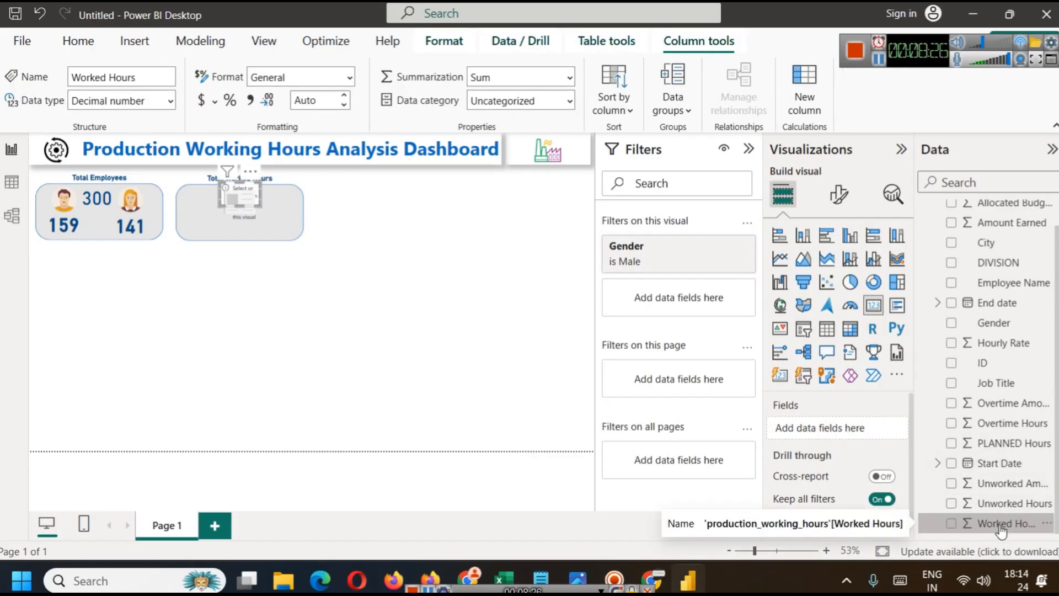
pyautogui.moveTo(1001, 527); pyautogui.dragTo(828, 429)
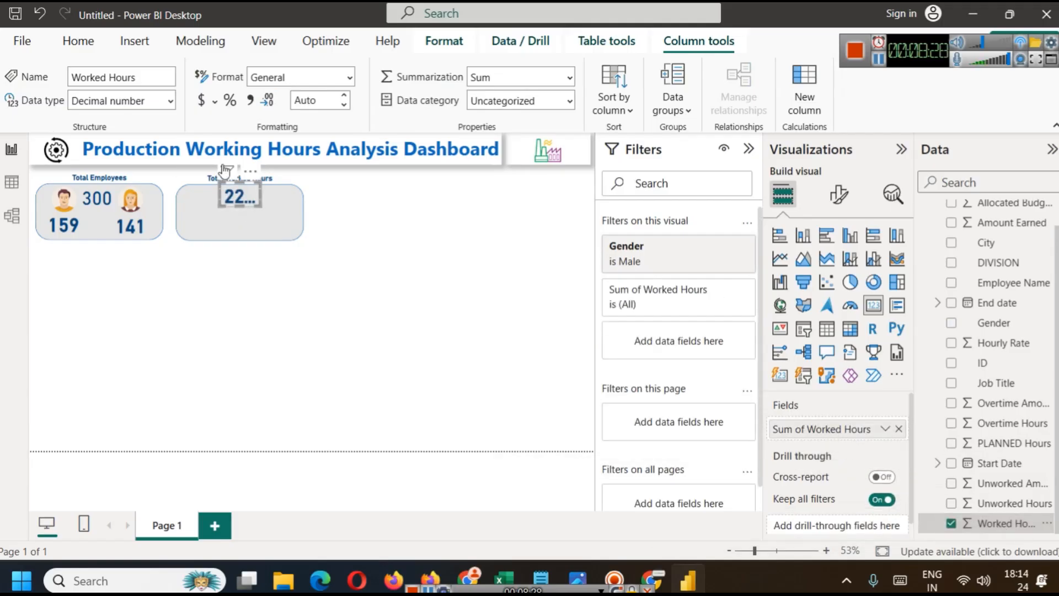
# Step: Widen the worked hours value visual on both sides so its full number fits, centred under the card title
pyautogui.moveTo(219, 197); pyautogui.dragTo(190, 198)
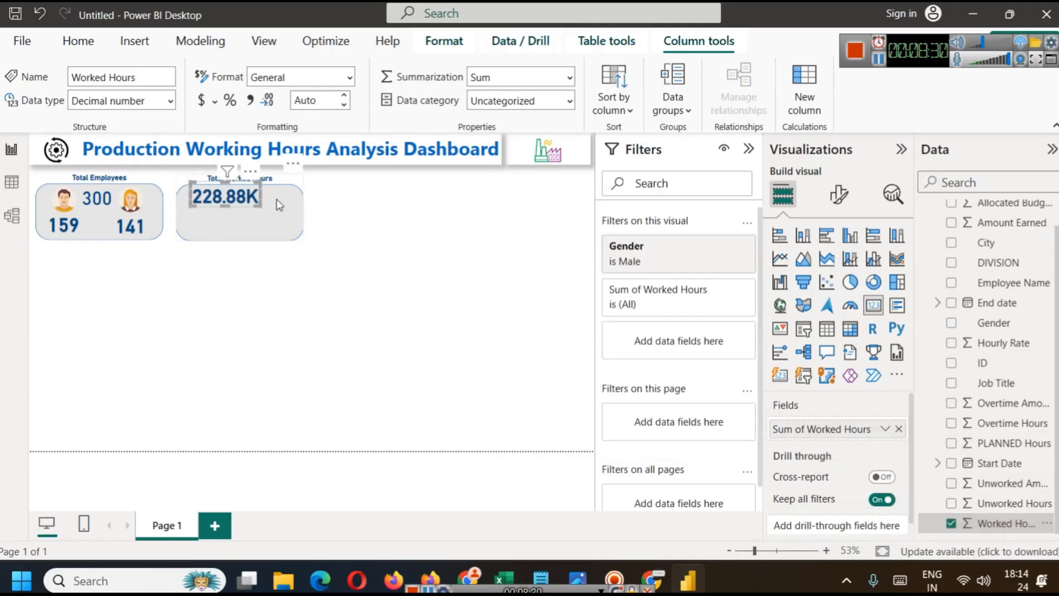
pyautogui.moveTo(261, 196); pyautogui.dragTo(284, 196)
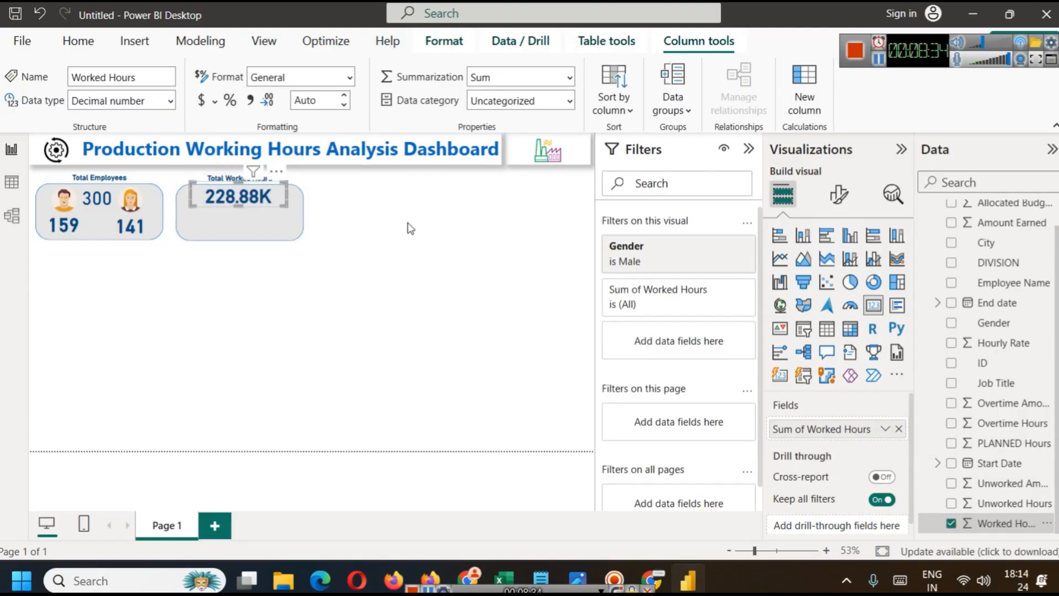
pyautogui.click(408, 238)
pyautogui.click(293, 224)
pyautogui.click(455, 262)
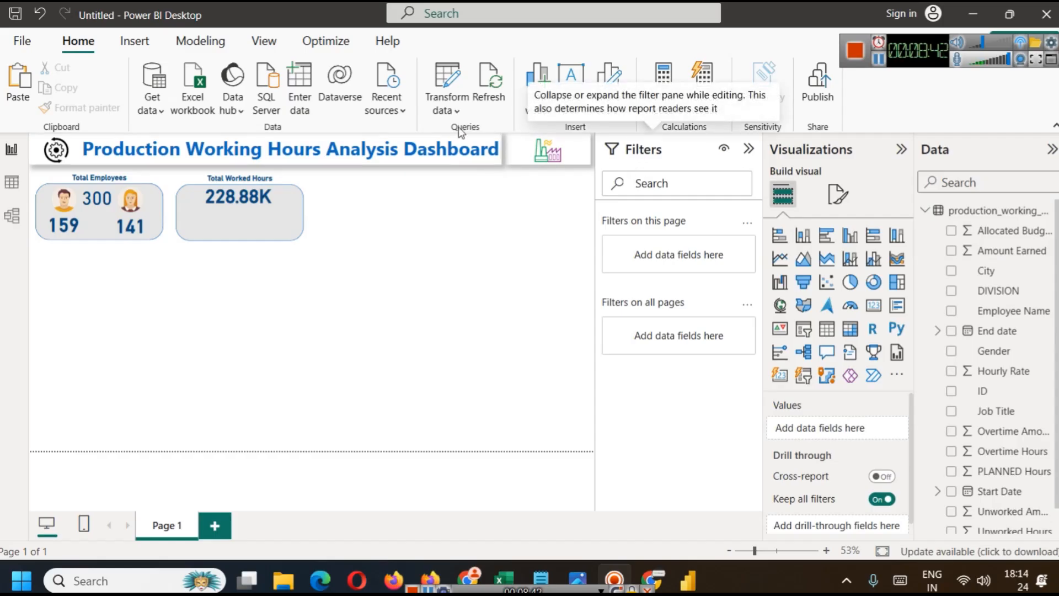
# Step: Insert the money.png image from the production working hours folder and shrink it to icon size
pyautogui.click(131, 41)
pyautogui.click(614, 110)
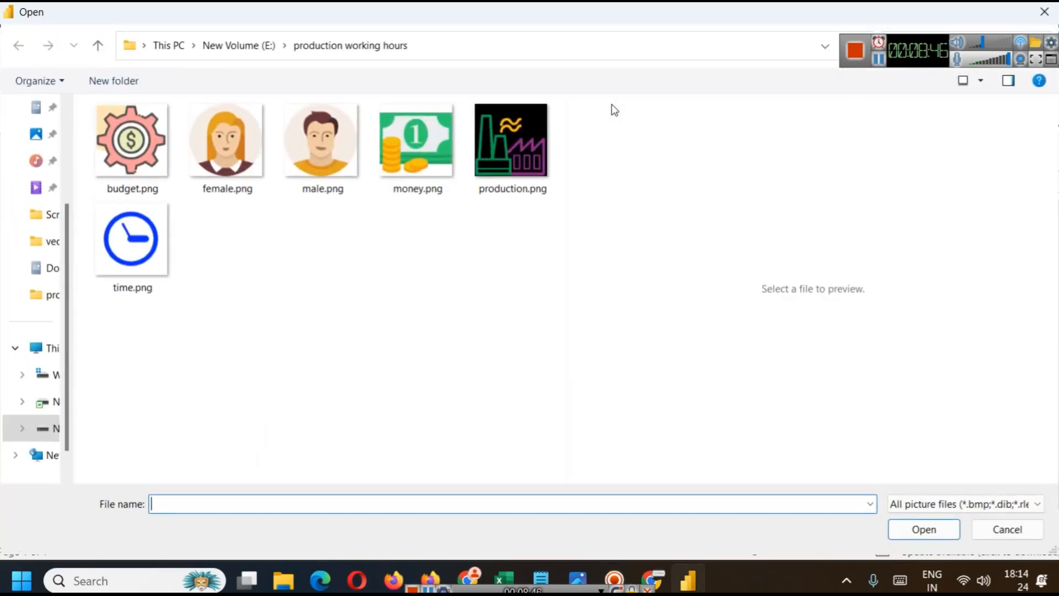
pyautogui.doubleClick(428, 151)
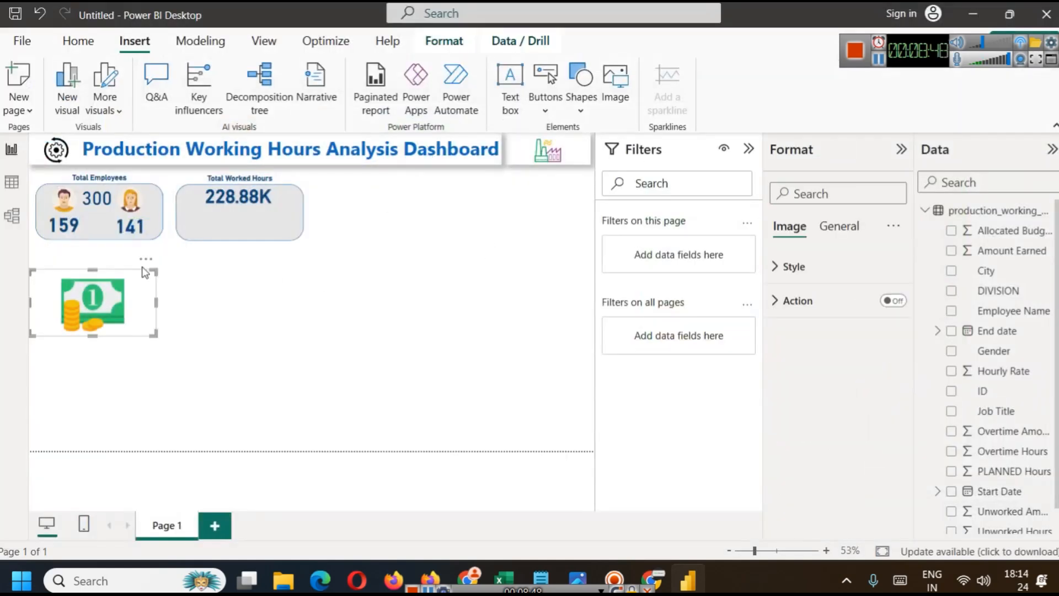
pyautogui.moveTo(153, 335); pyautogui.dragTo(138, 271)
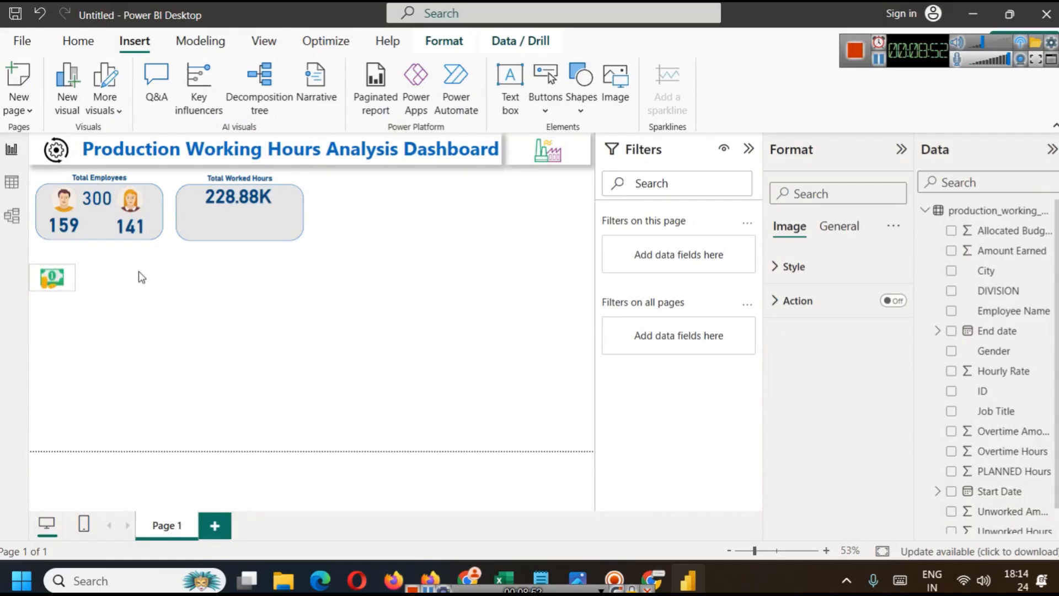
pyautogui.click(141, 277)
# Step: Place the money image inside the Total Worked Hours card, below the start of the hours value
pyautogui.moveTo(53, 280); pyautogui.dragTo(213, 223)
pyautogui.click(355, 297)
pyautogui.click(213, 226)
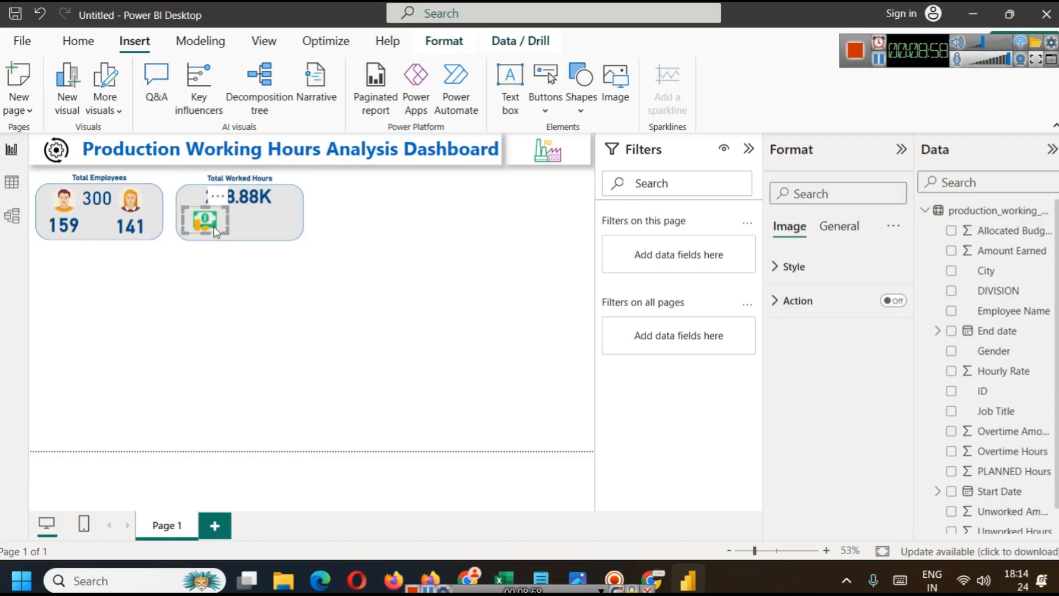
pyautogui.click(359, 286)
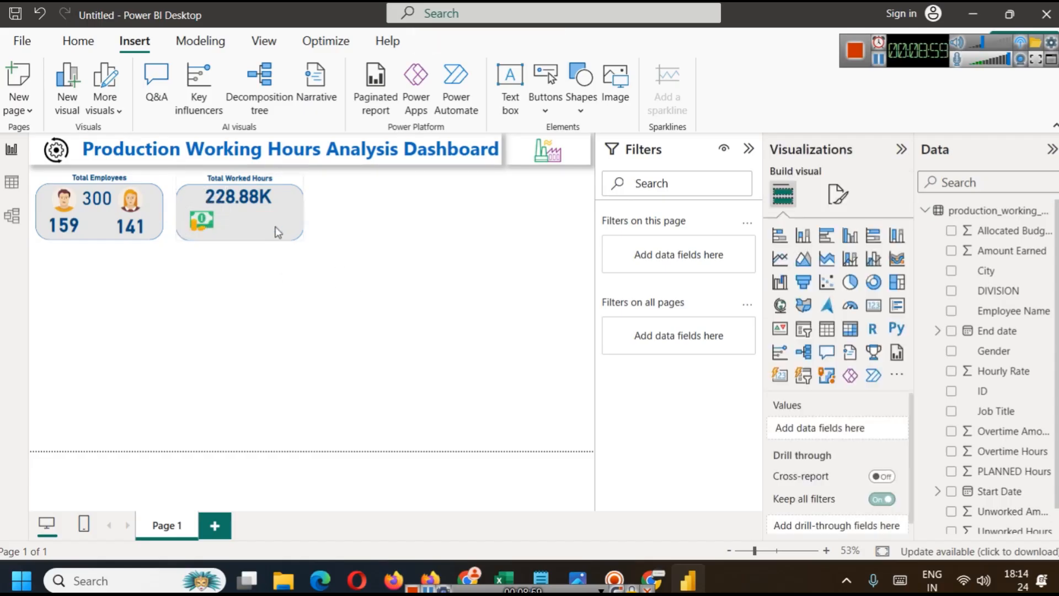
# Step: Duplicate the worked hours value visual, place the copy beside the money image and replace its field with Sum of Amount Earned
pyautogui.click(231, 193)
pyautogui.click(135, 233)
pyautogui.click(252, 202)
pyautogui.hotkey('ctrl', 'c')
pyautogui.hotkey('ctrl', 'v')
pyautogui.moveTo(252, 205); pyautogui.dragTo(265, 230)
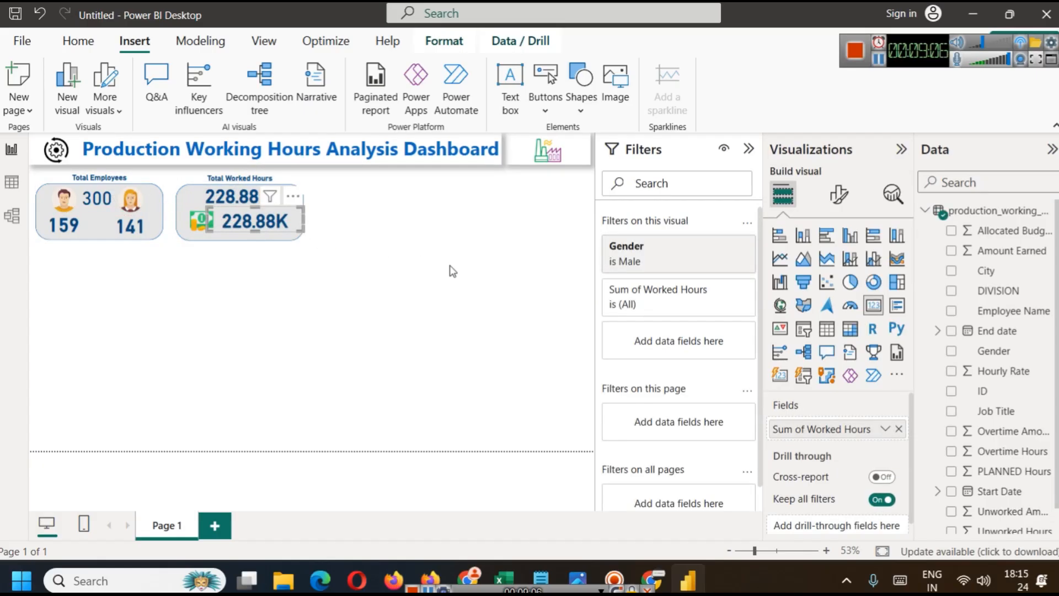
pyautogui.click(899, 428)
pyautogui.moveTo(1024, 258); pyautogui.dragTo(872, 435)
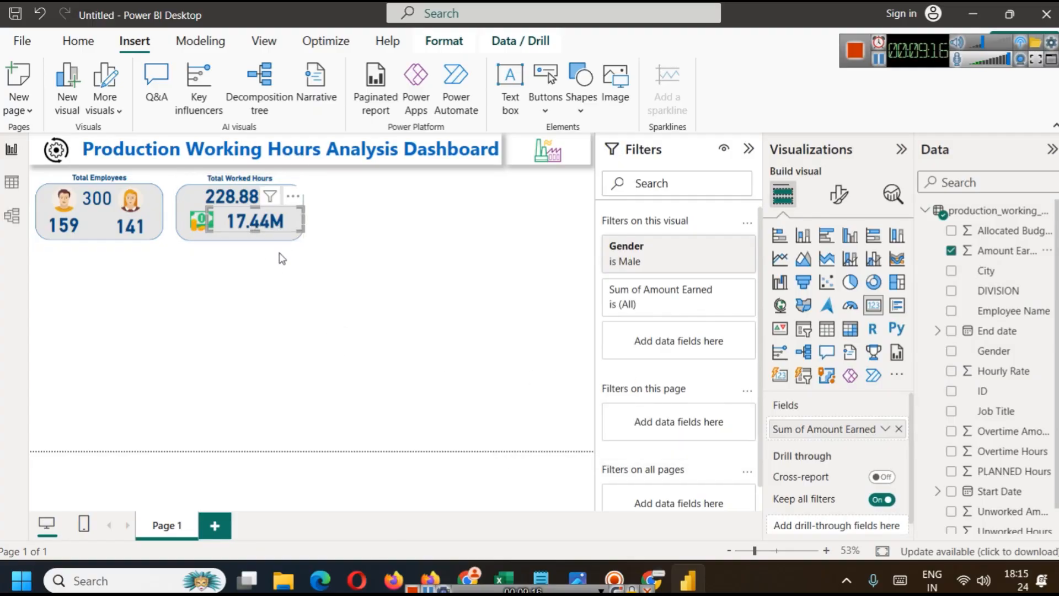
# Step: Turn on the category label of the amount earned visual and reduce its callout value font size to 25
pyautogui.click(839, 194)
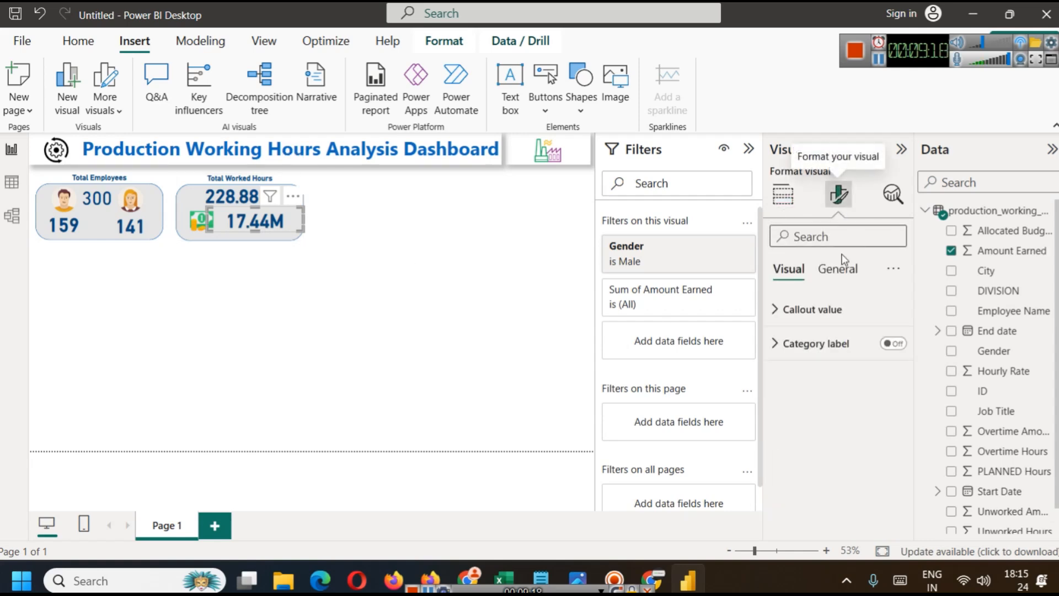
pyautogui.click(894, 344)
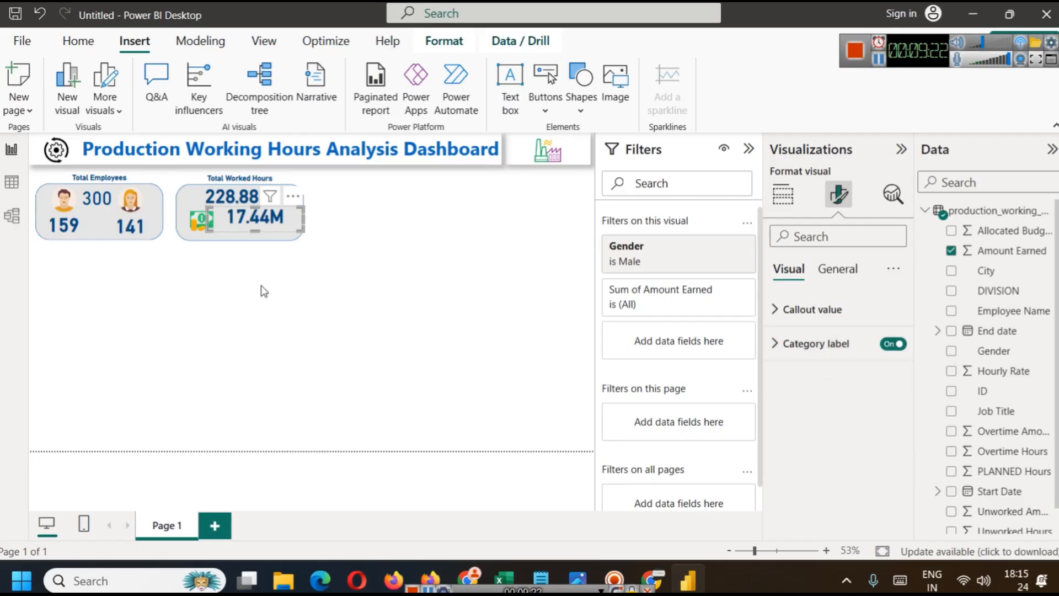
pyautogui.click(849, 270)
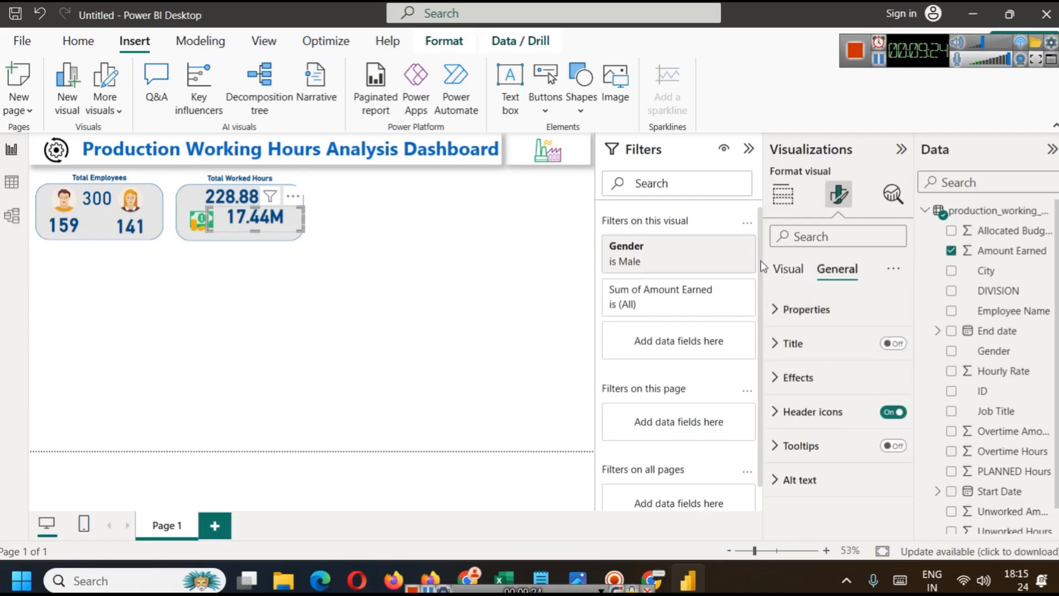
pyautogui.click(788, 269)
pyautogui.click(795, 309)
pyautogui.click(897, 374)
pyautogui.click(897, 373)
pyautogui.click(897, 373)
pyautogui.click(896, 373)
pyautogui.click(896, 372)
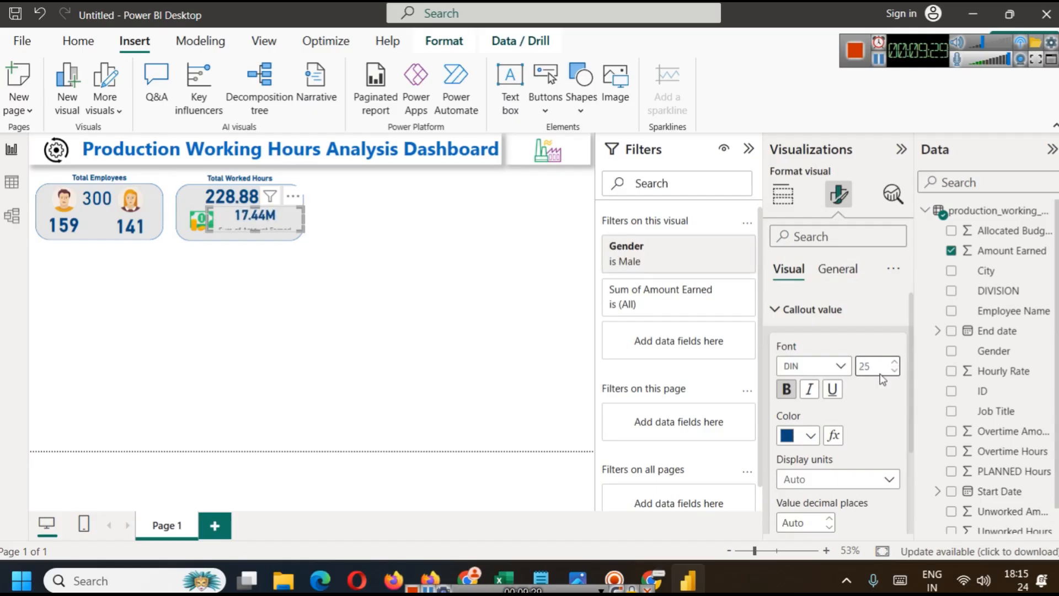
# Step: Extend the amount earned visual downward so its category label fits inside the Total Worked Hours card
pyautogui.moveTo(257, 229); pyautogui.dragTo(260, 240)
pyautogui.click(301, 261)
pyautogui.click(260, 226)
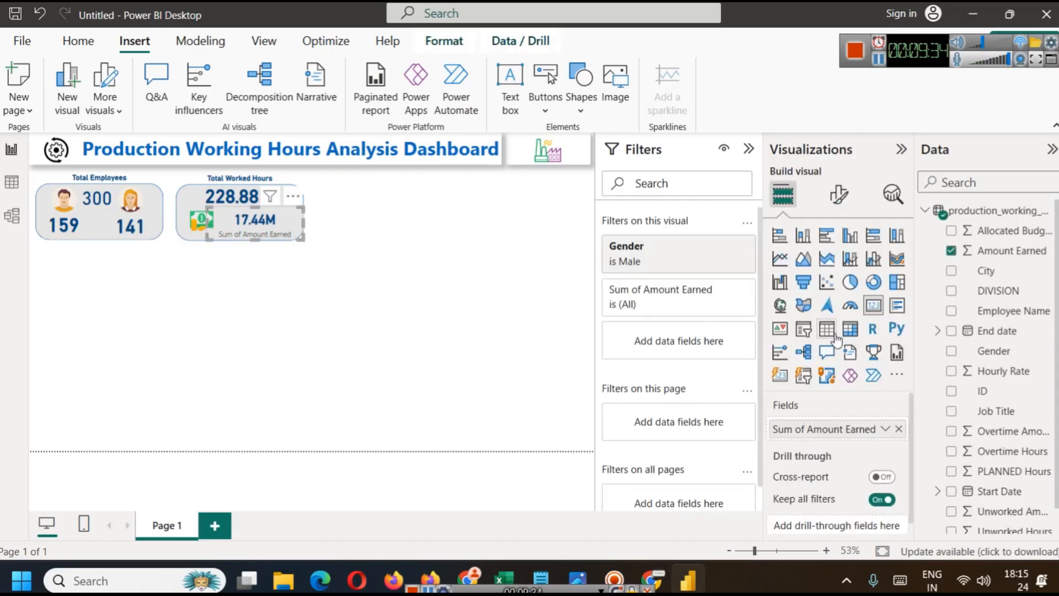
# Step: Rename the Sum of Amount Earned field to "Amount Earned" for this visual
pyautogui.click(838, 194)
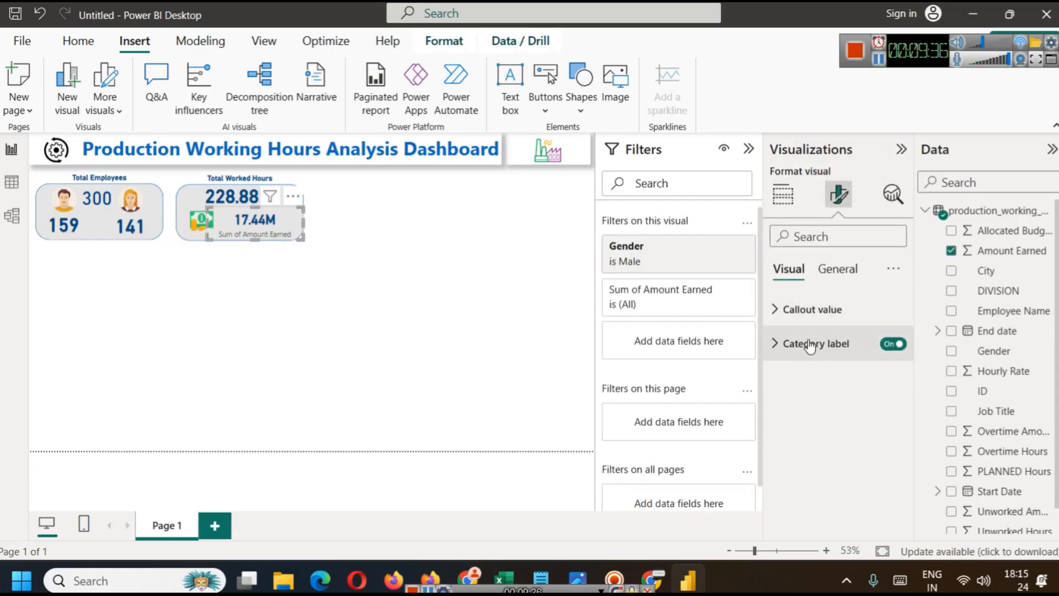
pyautogui.click(810, 346)
pyautogui.click(811, 343)
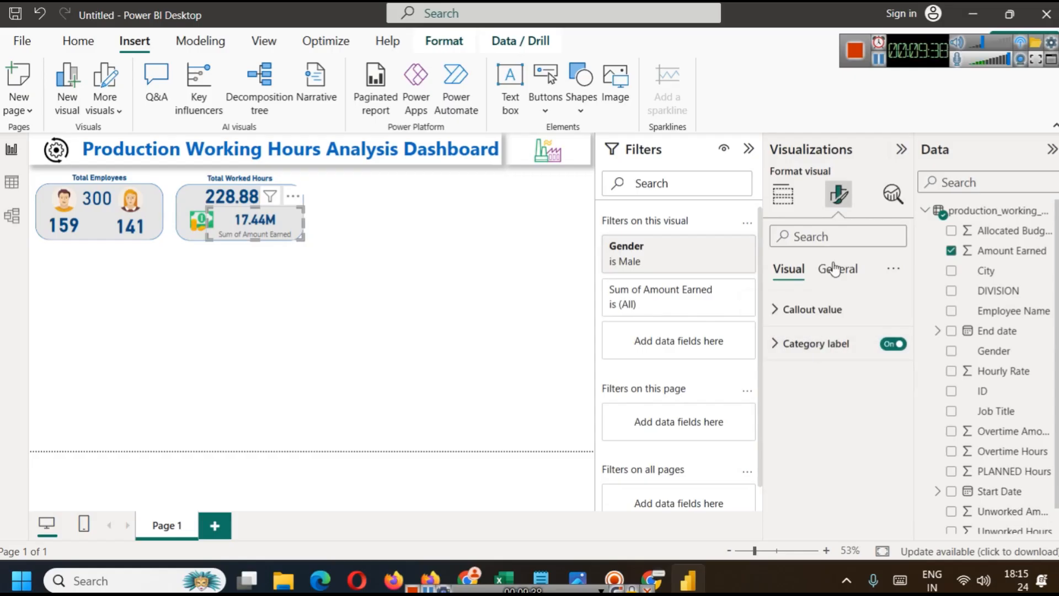
pyautogui.click(783, 194)
pyautogui.click(886, 429)
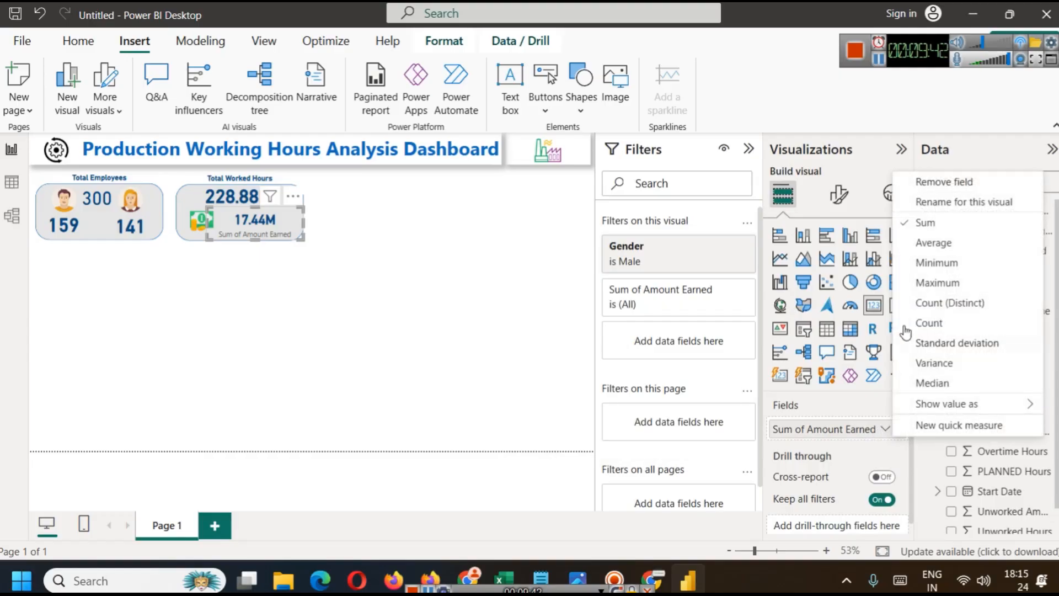
pyautogui.click(974, 203)
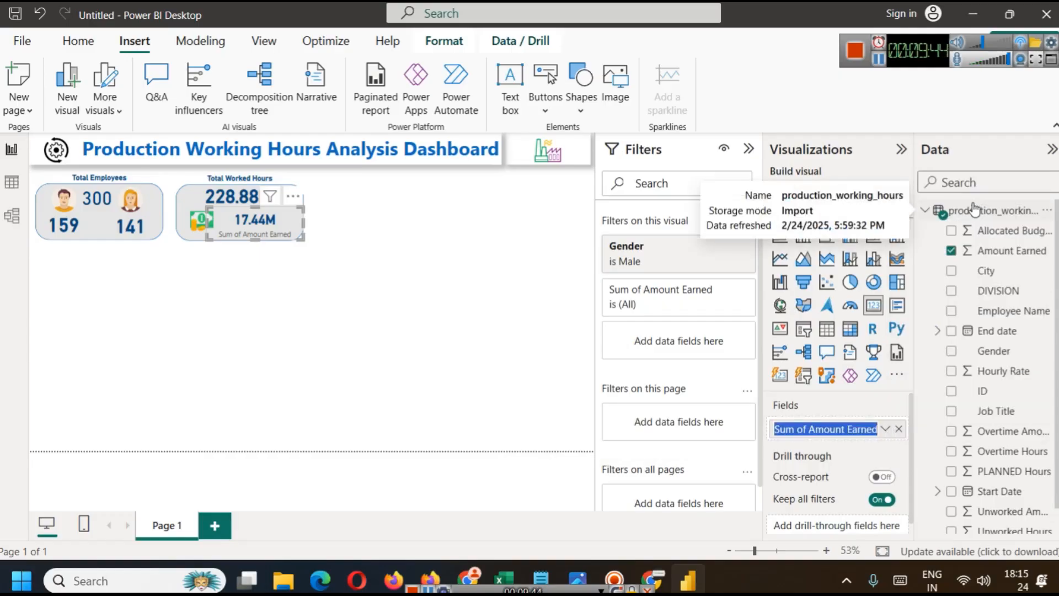
pyautogui.write('Am')
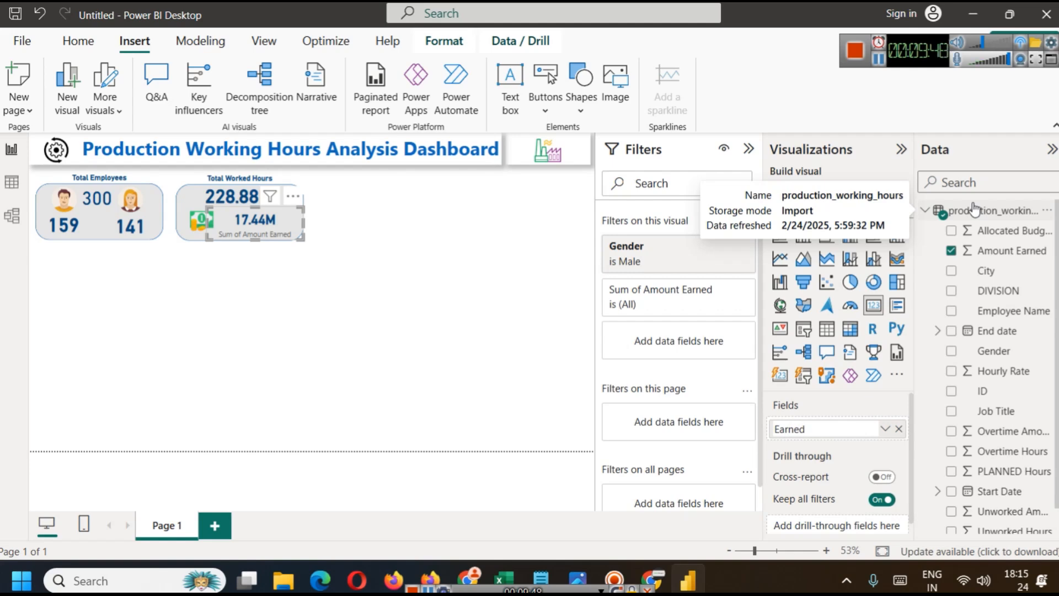
pyautogui.write('Amount')
pyautogui.press('Return')
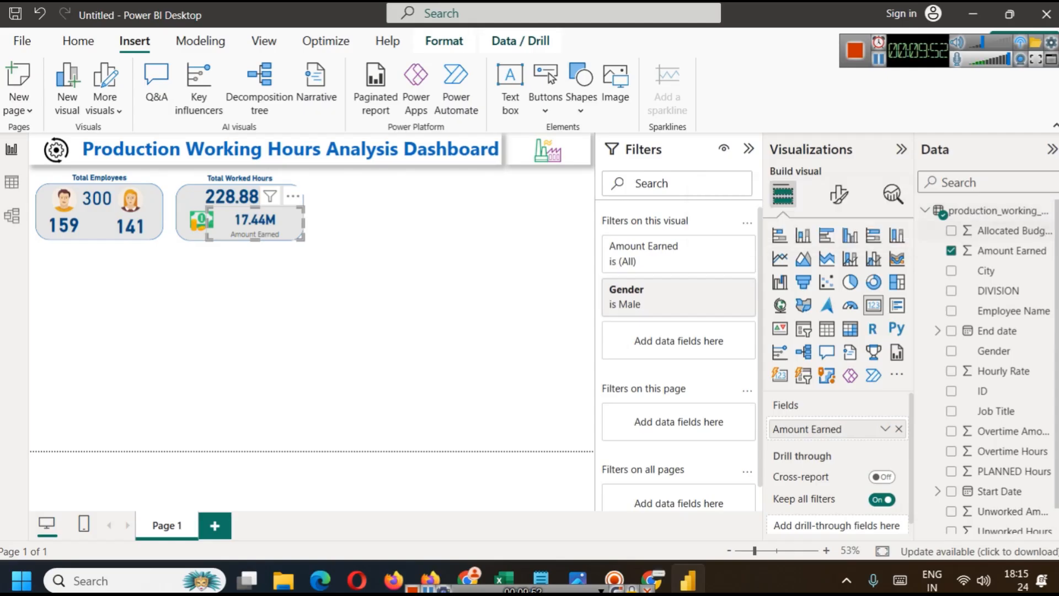
# Step: Make the Amount Earned category label bold
pyautogui.click(840, 194)
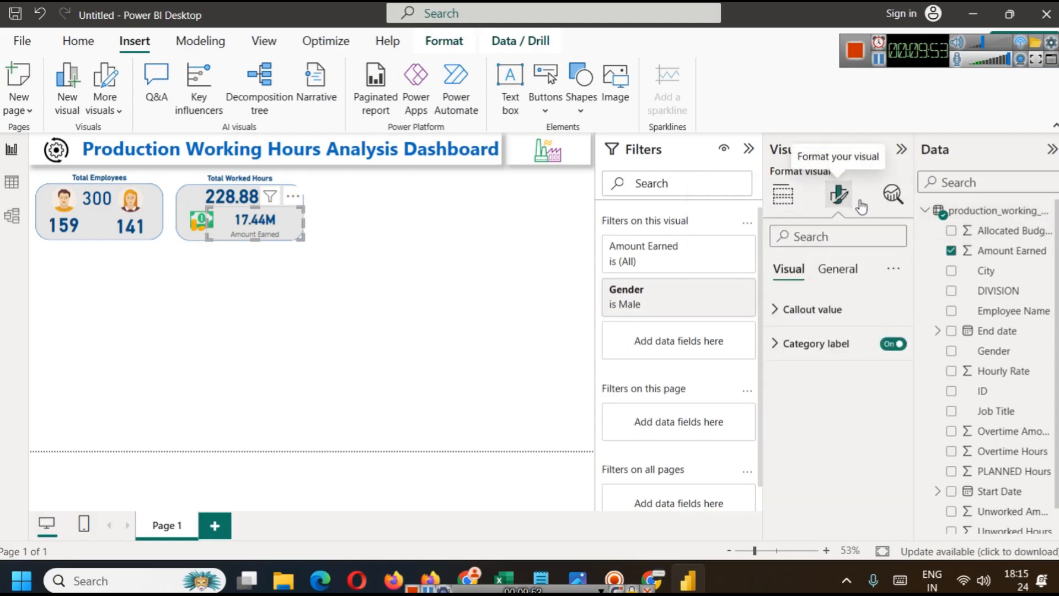
pyautogui.click(828, 345)
pyautogui.click(352, 314)
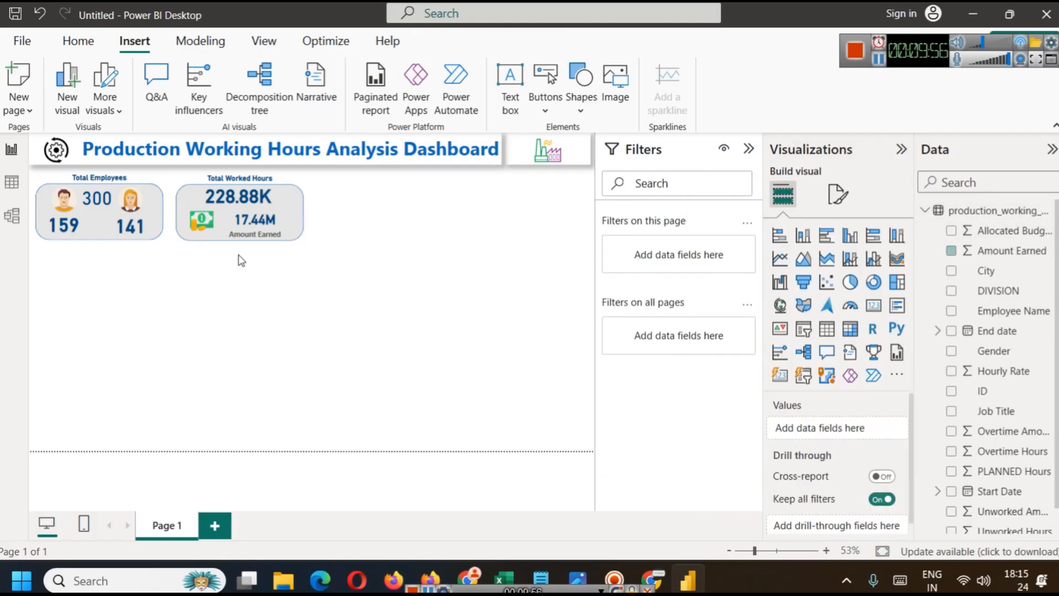
# Step: Nudge the money icon slightly within the Total Worked Hours card to line it up with the amount earned visual
pyautogui.click(266, 230)
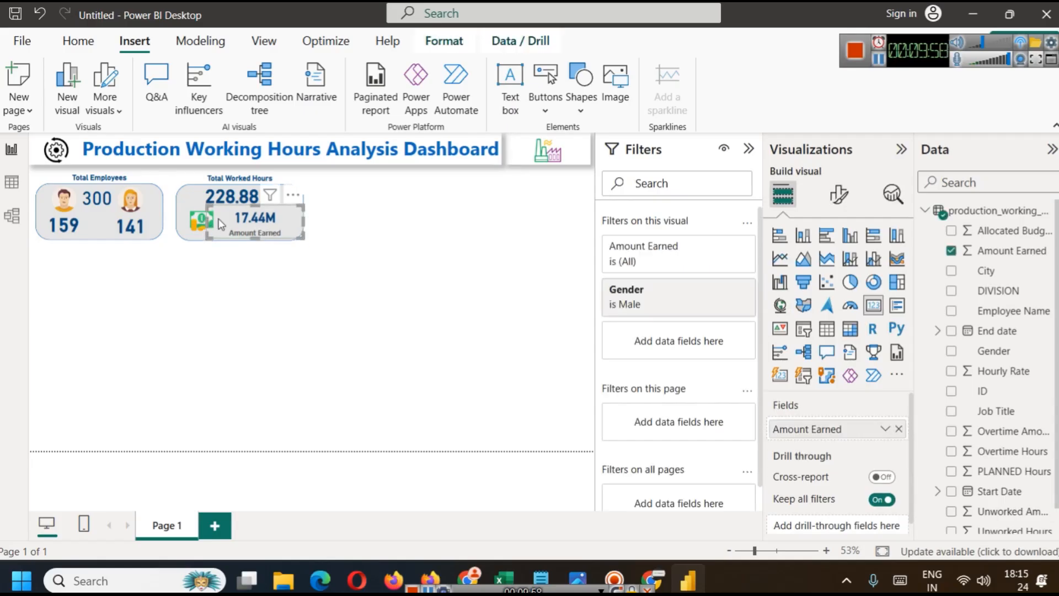
pyautogui.click(200, 228)
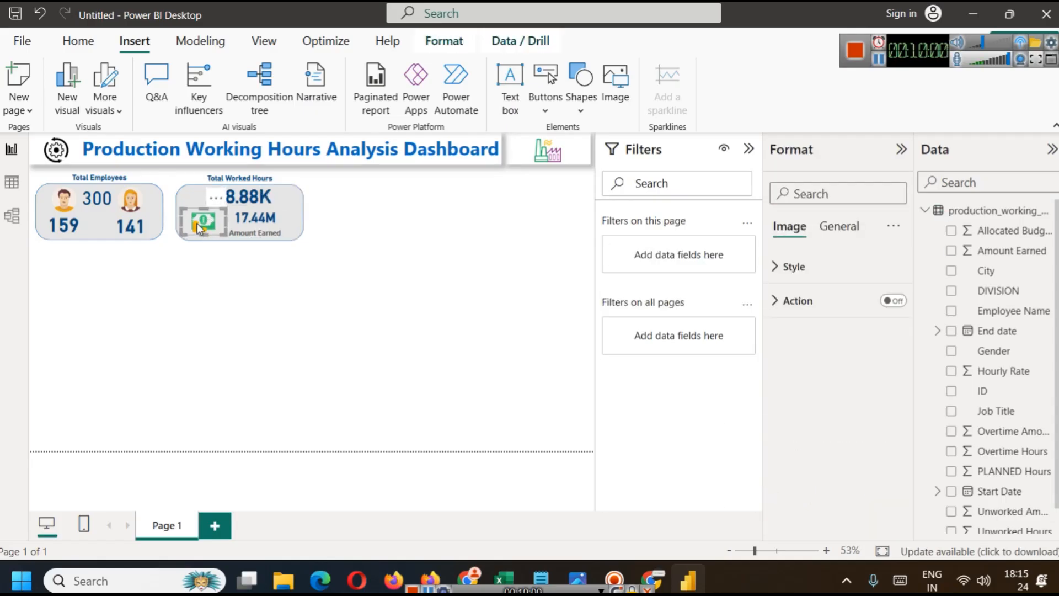
pyautogui.click(522, 343)
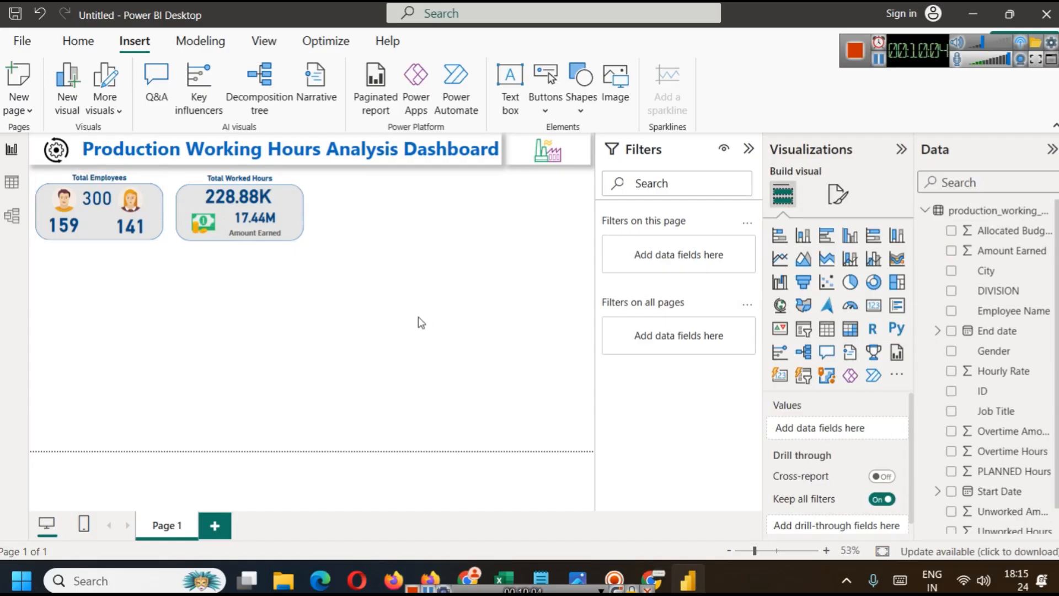
# Step: Duplicate all elements of the Total Worked Hours card and place the copy beside the original as a third card
pyautogui.click(880, 66)
pyautogui.moveTo(328, 265); pyautogui.dragTo(170, 168)
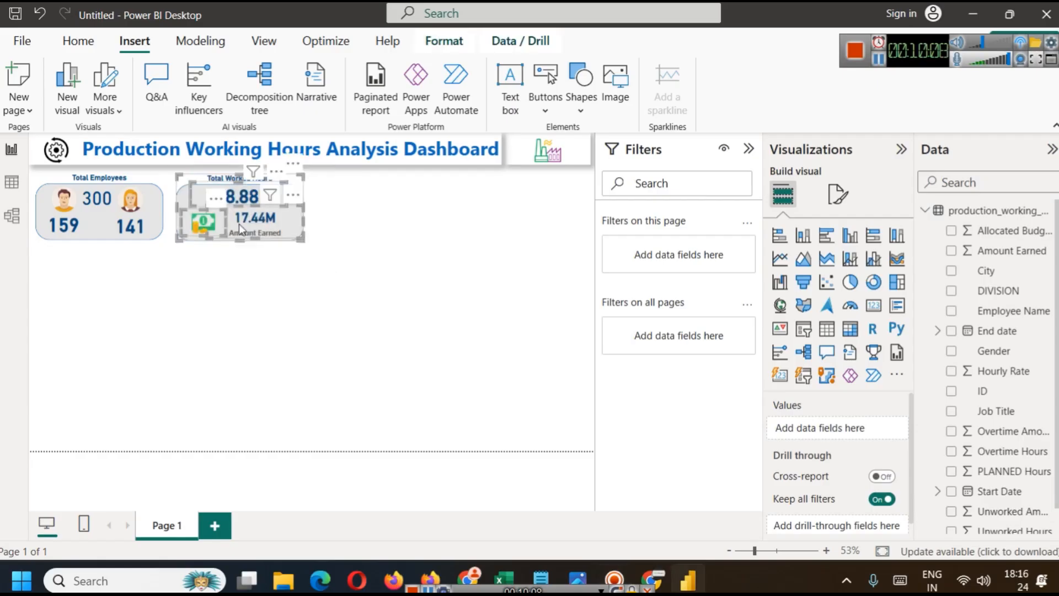
pyautogui.moveTo(291, 232); pyautogui.dragTo(429, 225)
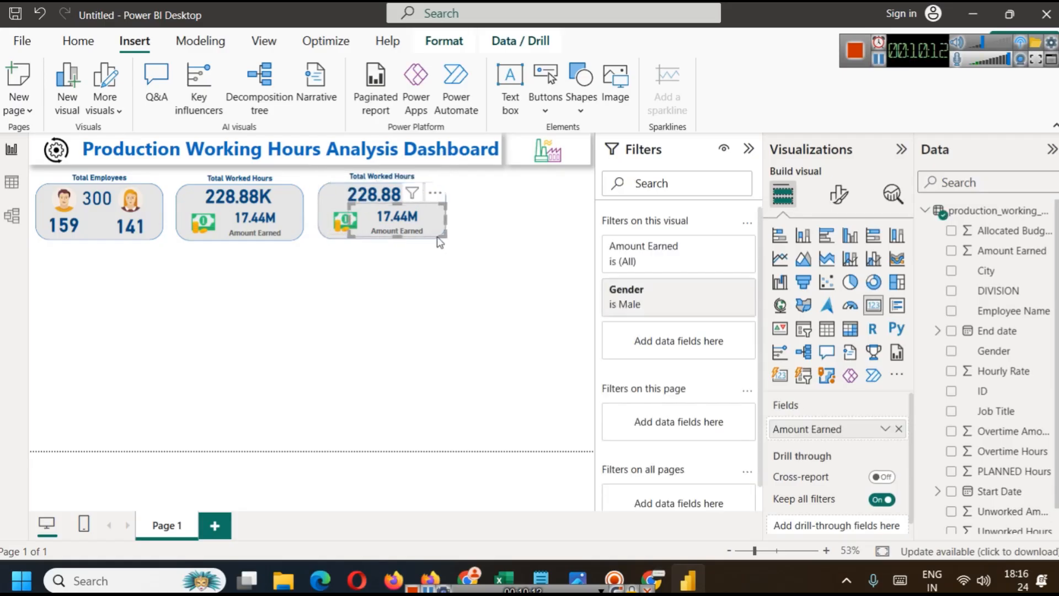
pyautogui.click(480, 326)
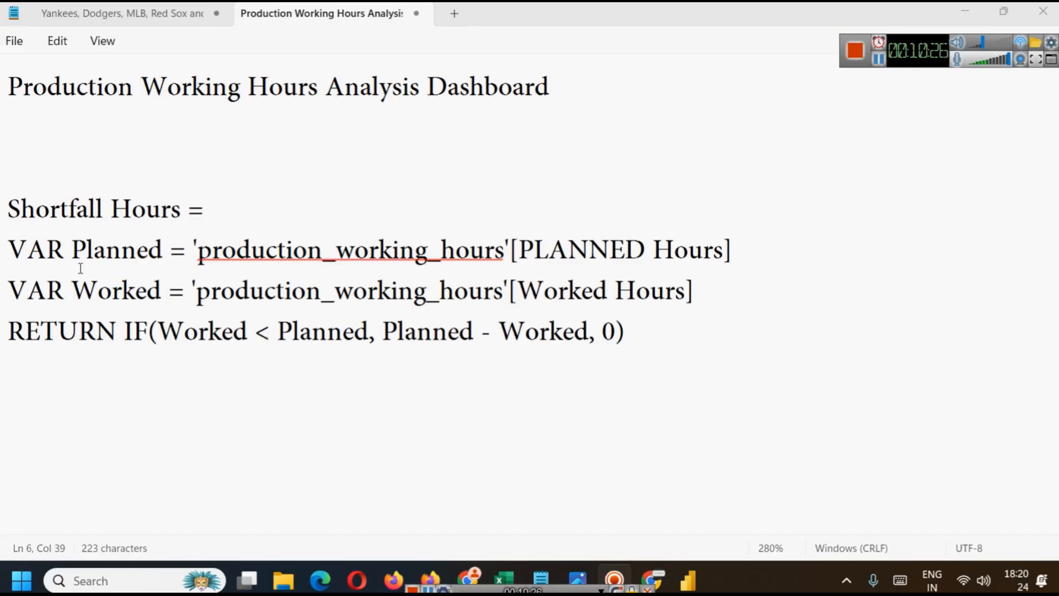
# Step: Read through the Shortfall Hours DAX formula in Notepad and check its table and hours fields against the Power BI data model
pyautogui.doubleClick(27, 248)
pyautogui.doubleClick(128, 262)
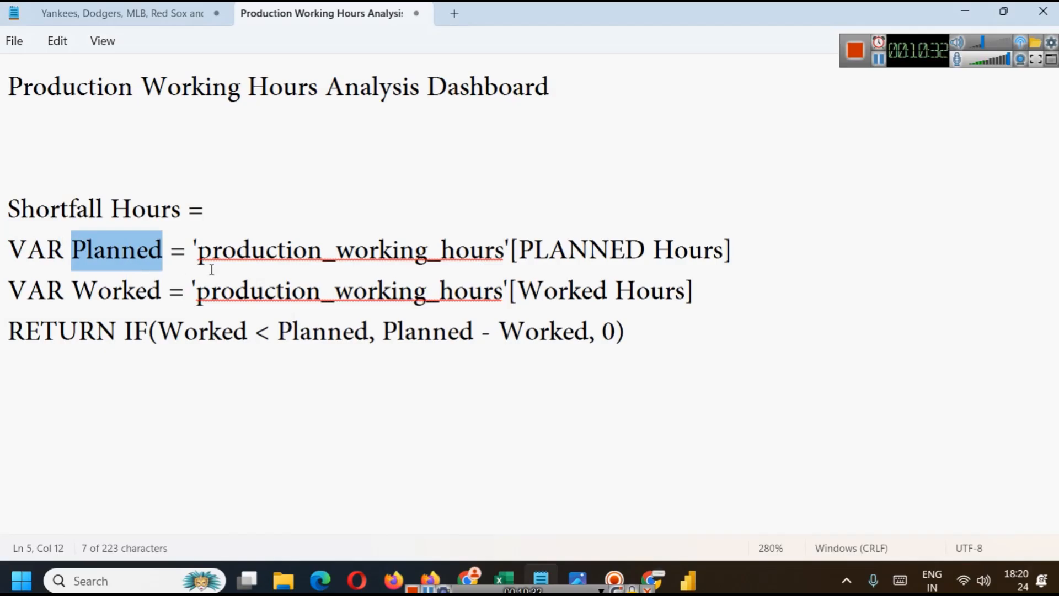
pyautogui.moveTo(748, 249); pyautogui.dragTo(223, 251)
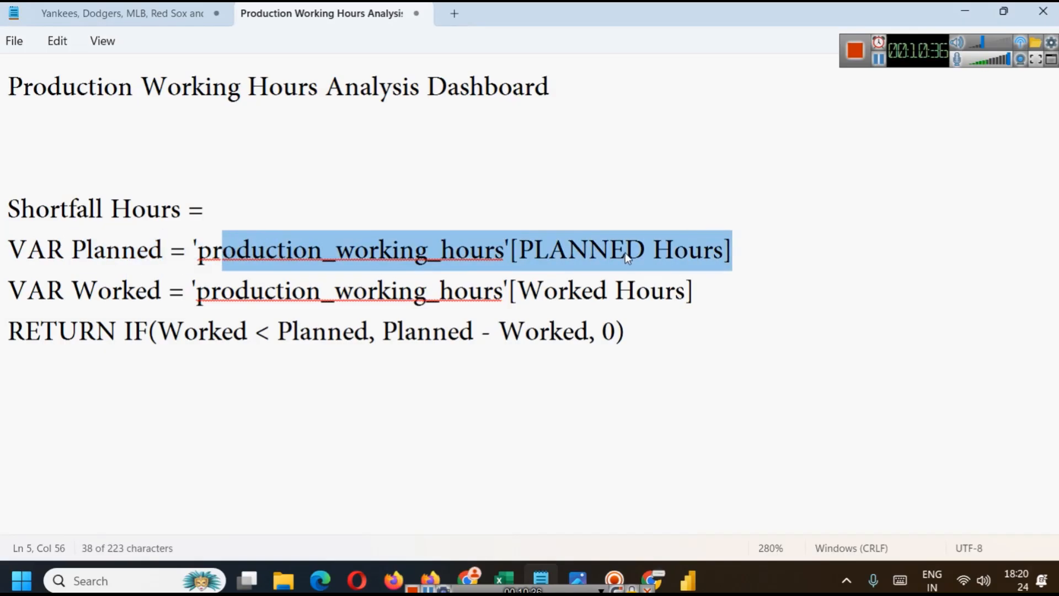
pyautogui.click(690, 578)
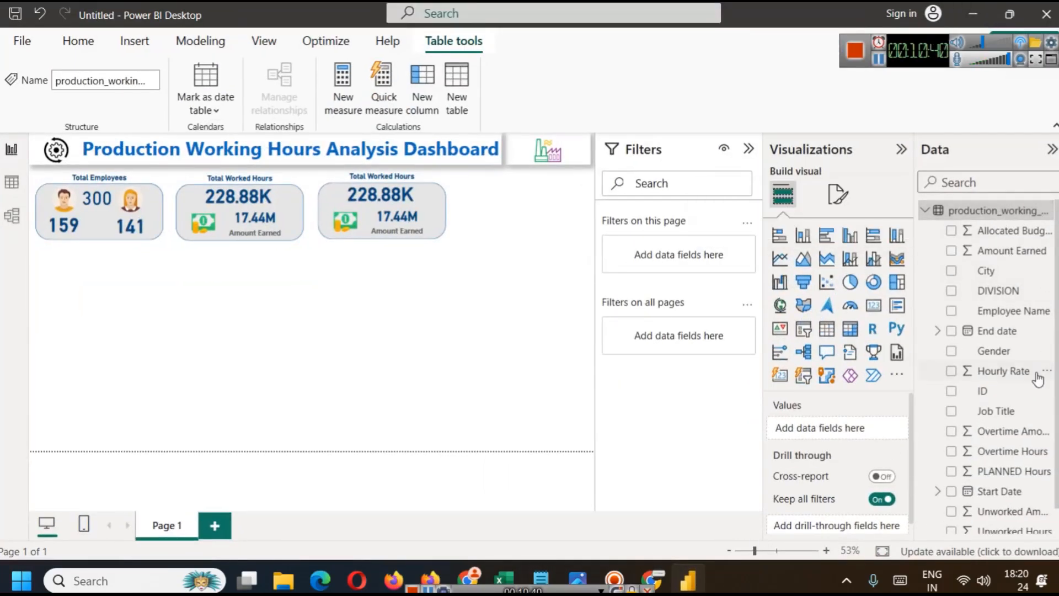
pyautogui.scroll(-1, 1033, 420)
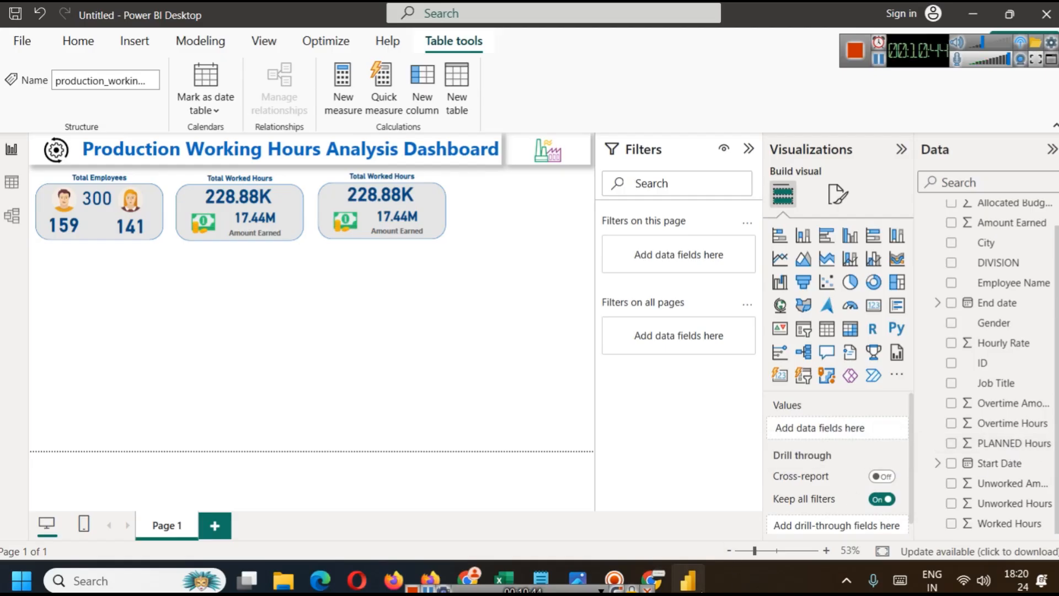
pyautogui.hotkey('alt', 'Tab')
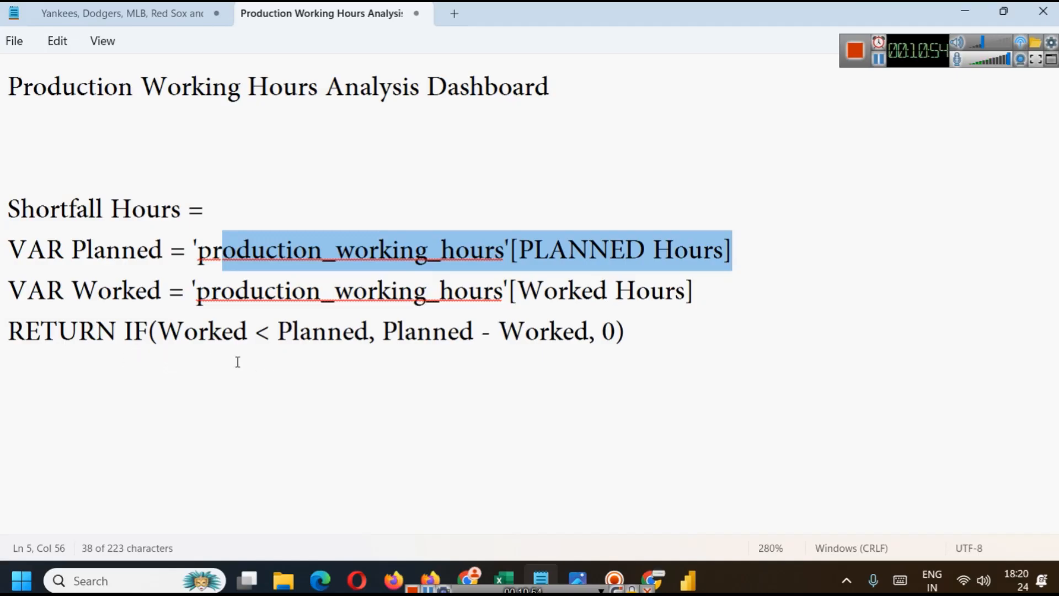
pyautogui.doubleClick(49, 333)
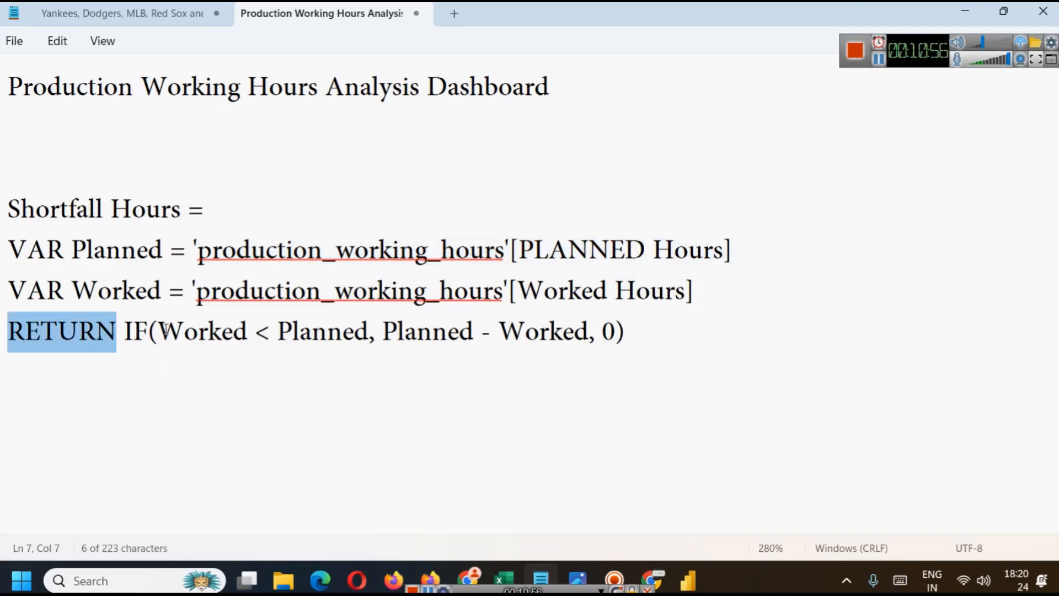
pyautogui.click(223, 331)
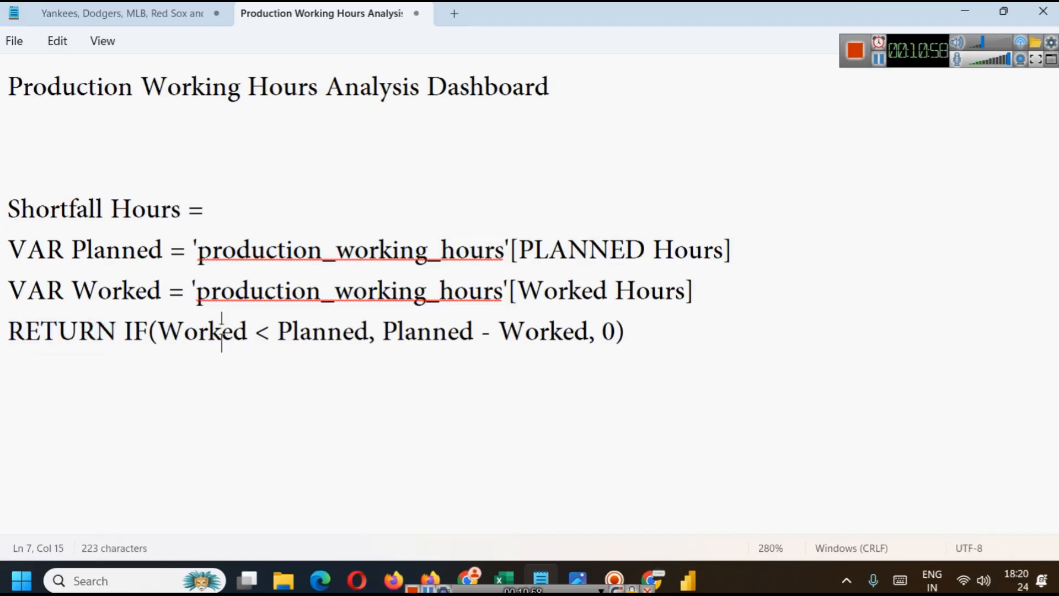
pyautogui.doubleClick(316, 333)
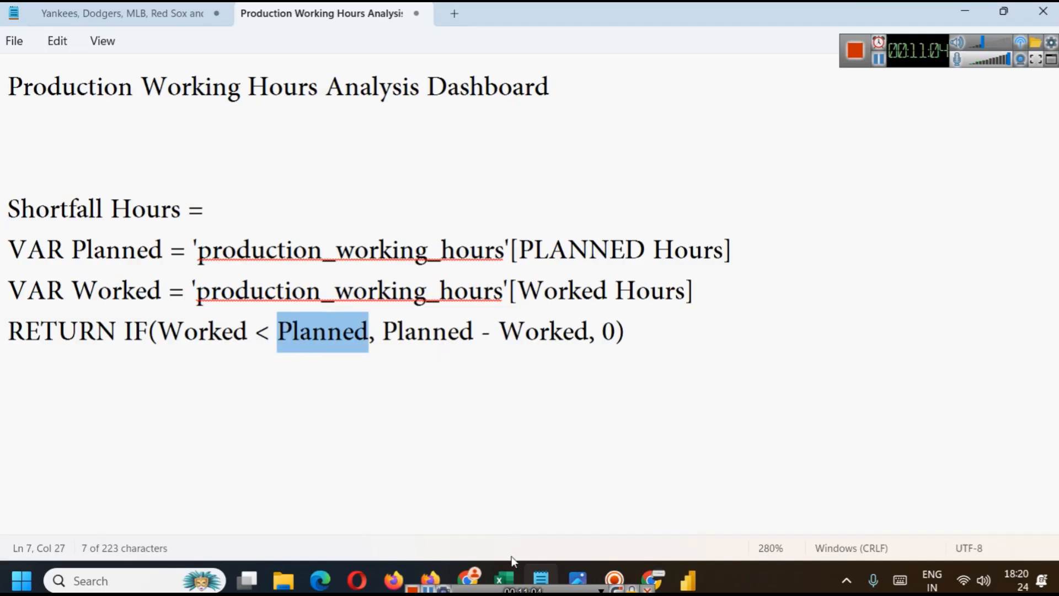
# Step: Compare the PLANNED Hours and Worked Hours columns of production_working_hours.csv in Excel
pyautogui.moveTo(511, 571)
pyautogui.click(555, 540)
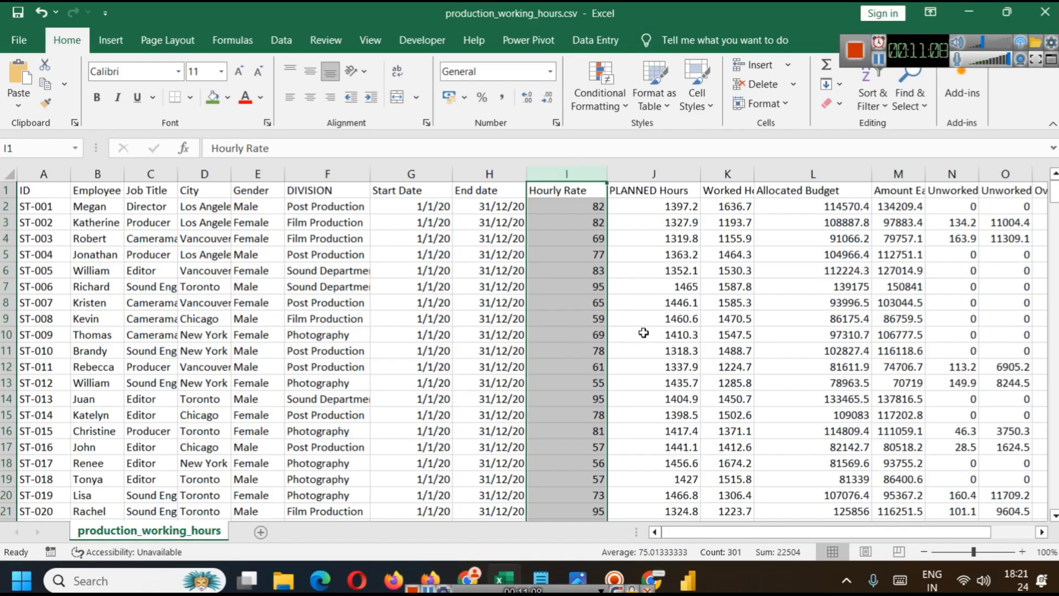
pyautogui.click(671, 212)
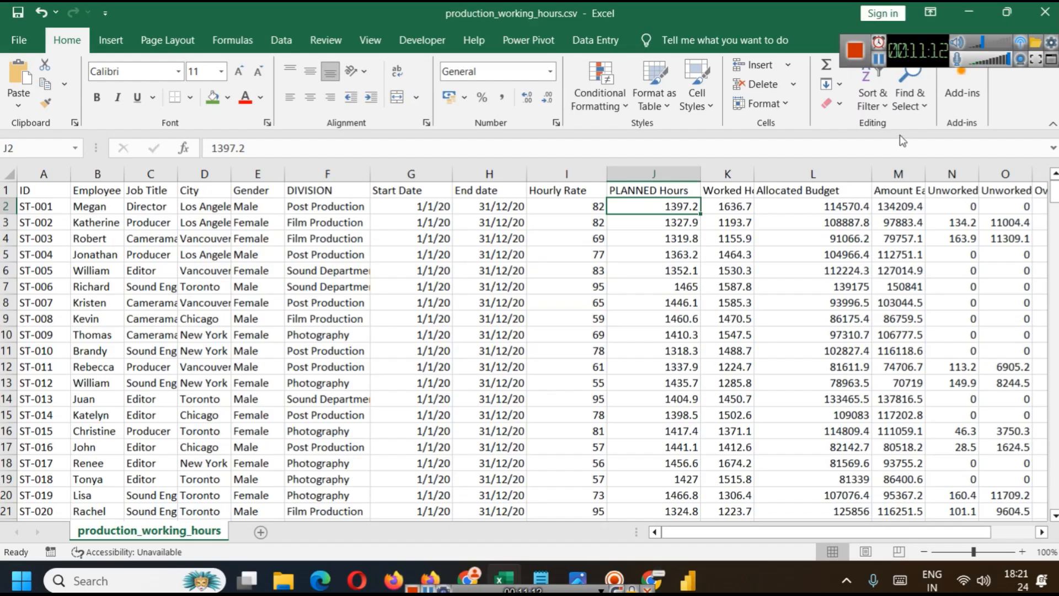
pyautogui.scroll(-4, 671, 384)
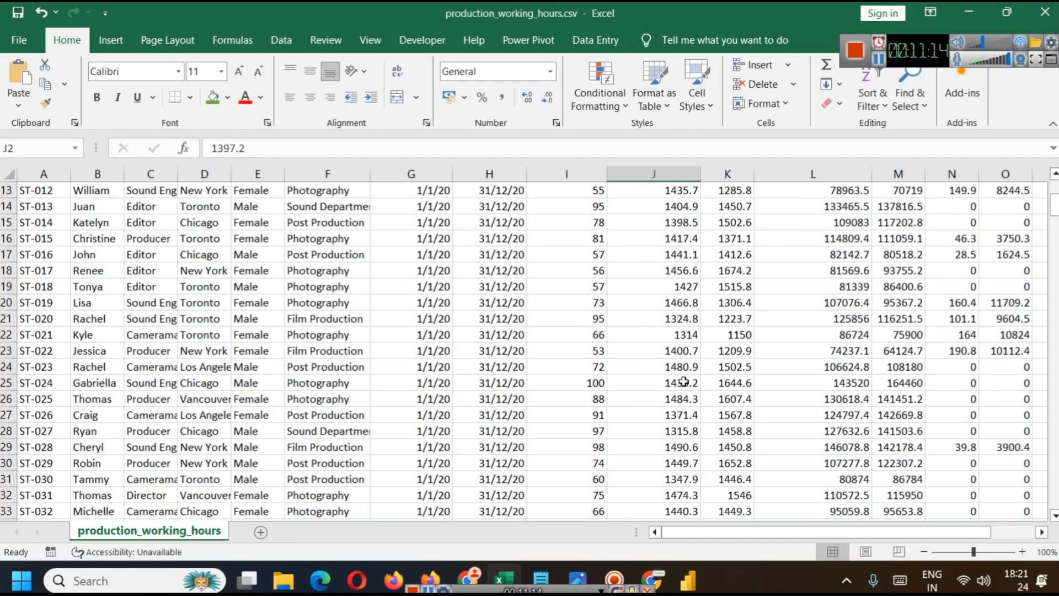
pyautogui.scroll(4, 671, 385)
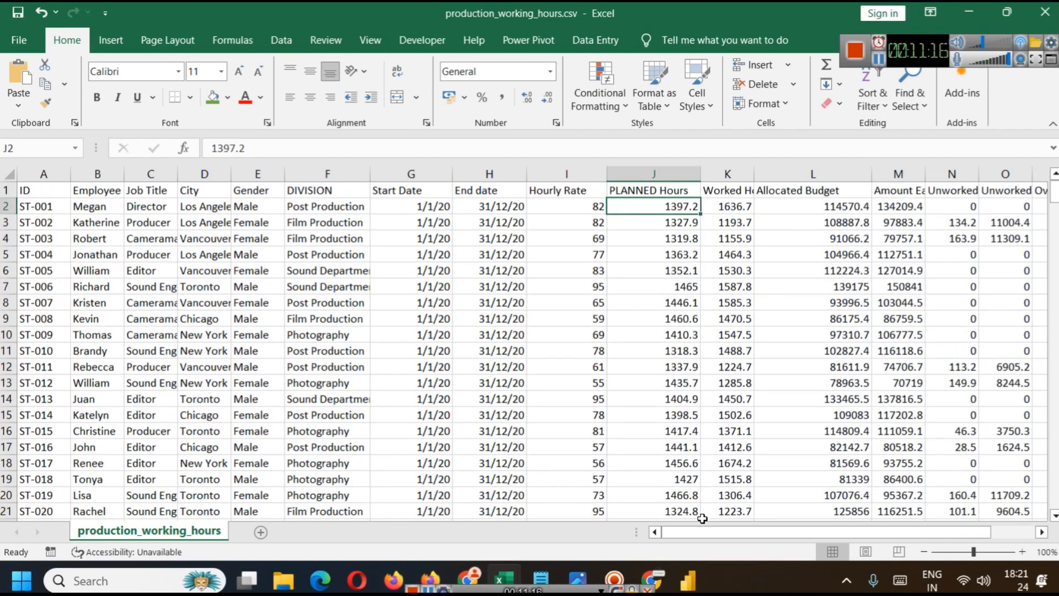
# Step: Copy the complete Shortfall Hours formula from Notepad and return to Power BI Desktop
pyautogui.click(541, 565)
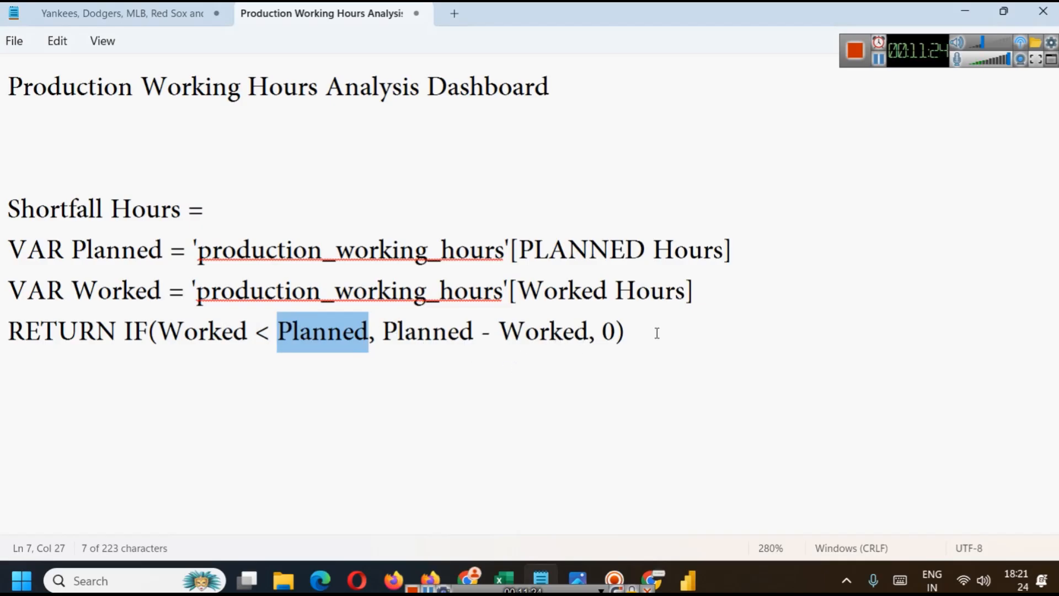
pyautogui.moveTo(673, 334); pyautogui.dragTo(14, 213)
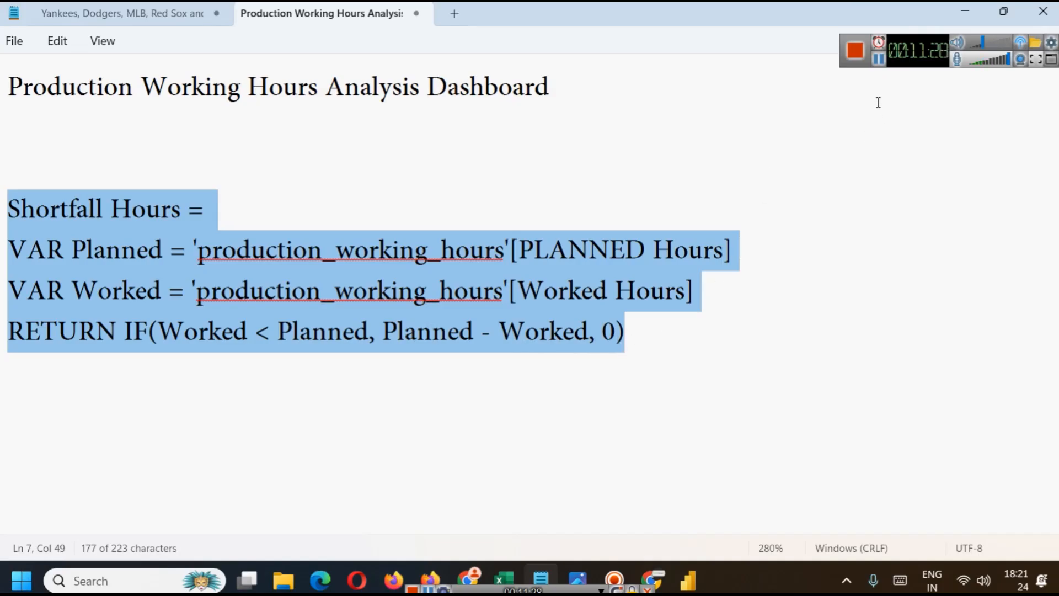
pyautogui.click(875, 68)
pyautogui.moveTo(634, 333); pyautogui.dragTo(1, 223)
pyautogui.hotkey('ctrl', 'c')
pyautogui.hotkey('alt', 'Tab')
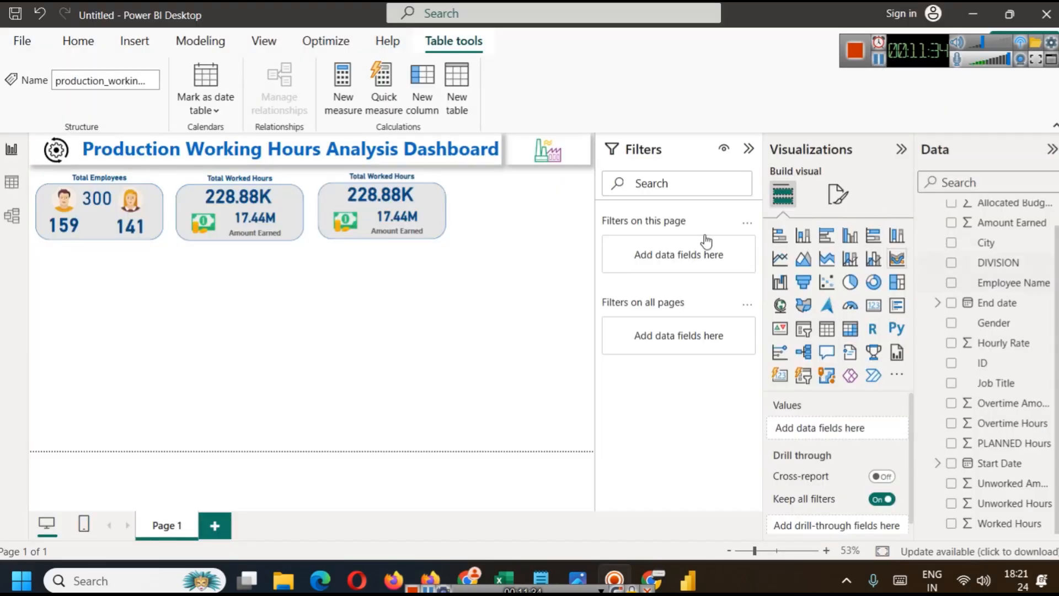
# Step: Create a calculated column from the copied Shortfall Hours formula, returning Planned minus Worked when Worked is below Planned, otherwise 0
pyautogui.click(200, 40)
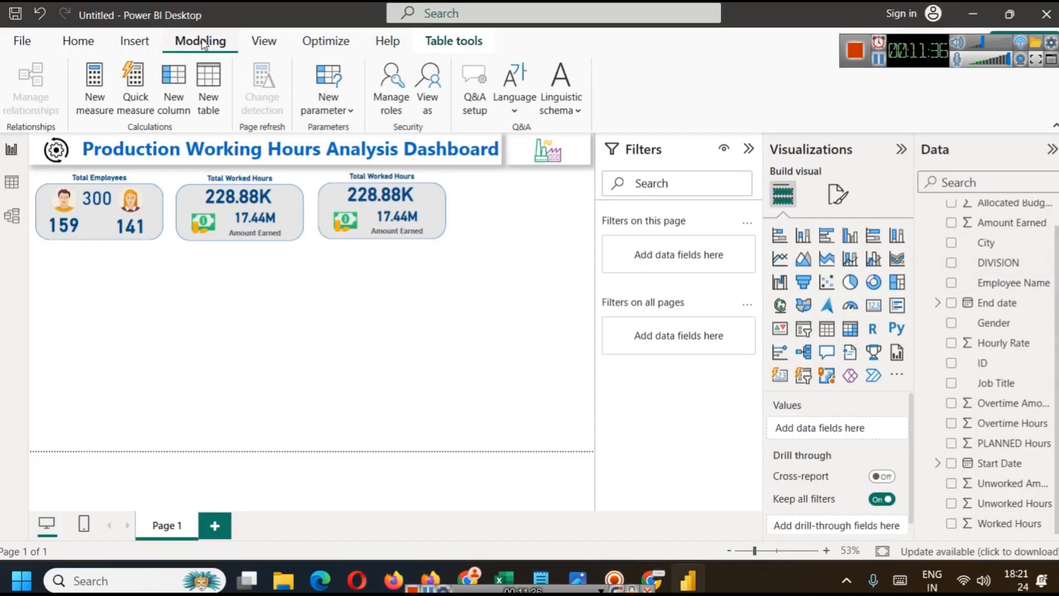
pyautogui.click(168, 104)
pyautogui.write('production_working_hours')
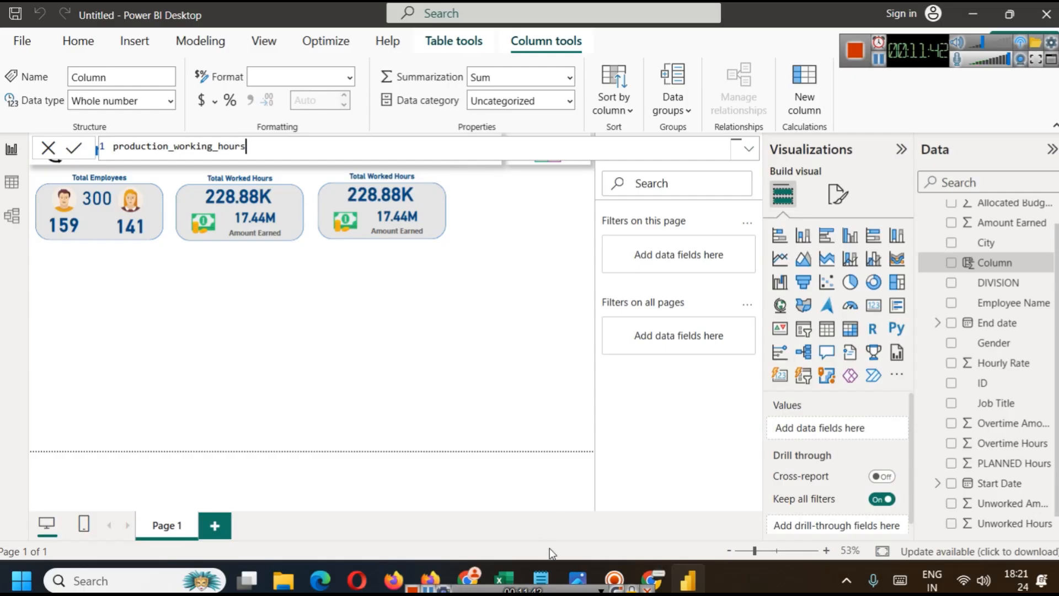
pyautogui.click(550, 576)
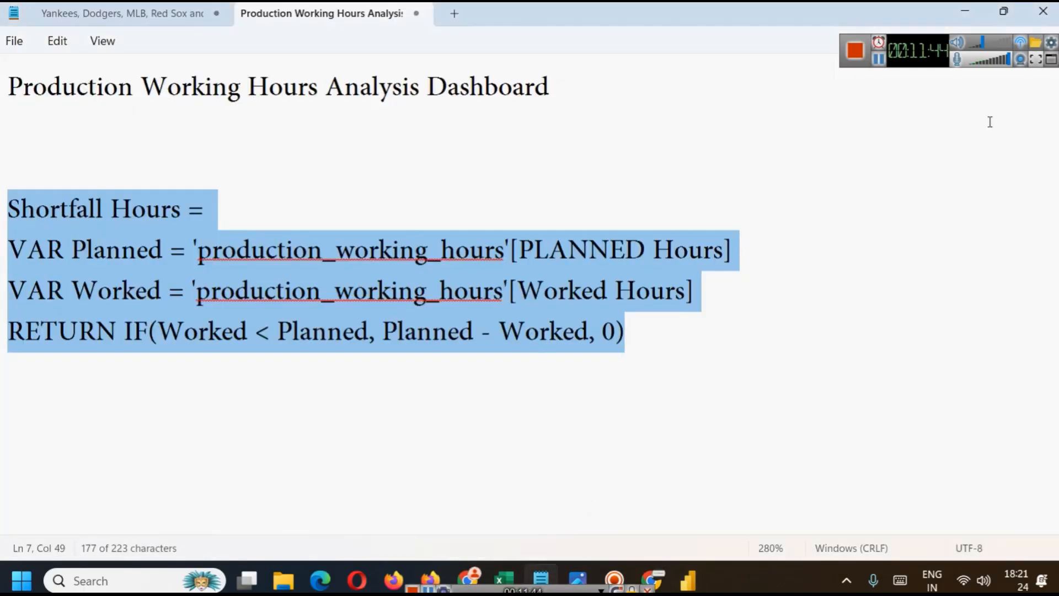
pyautogui.click(1001, 12)
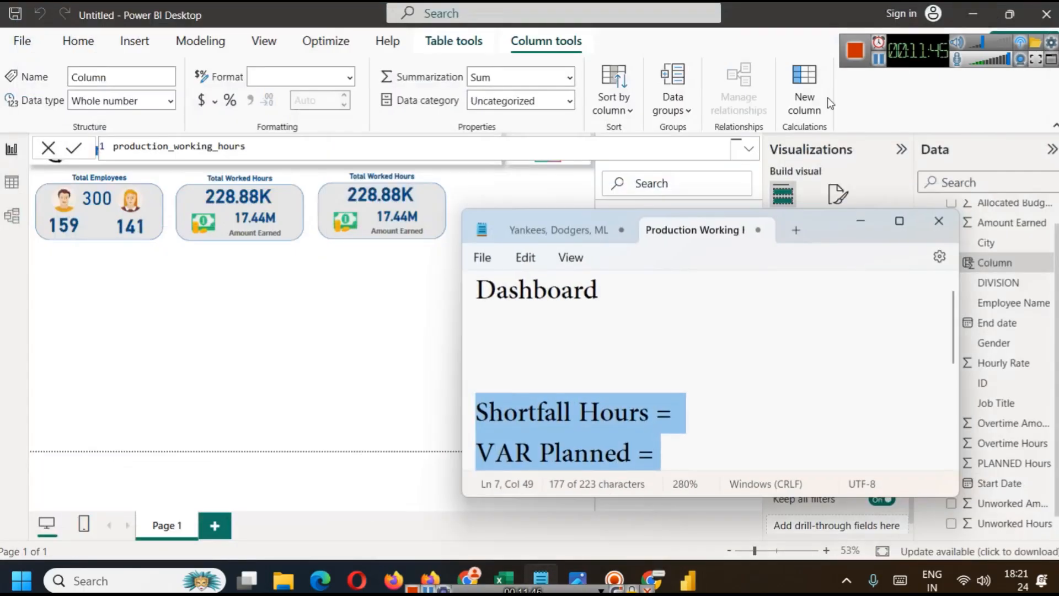
pyautogui.click(898, 221)
pyautogui.click(972, 12)
pyautogui.hotkey('ctrl', 'a')
pyautogui.hotkey('ctrl', 'v')
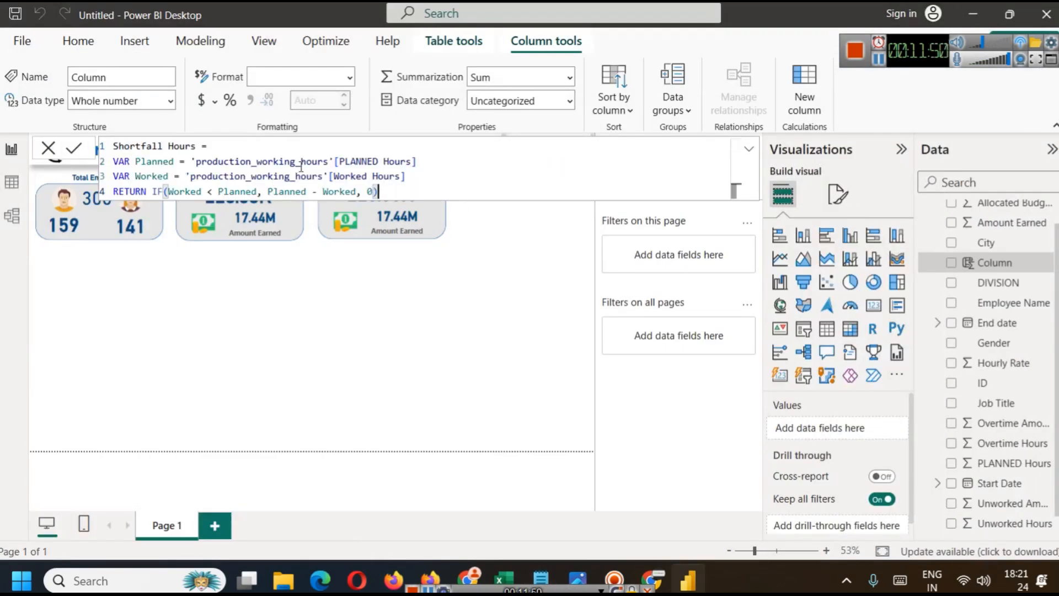
pyautogui.press('Return')
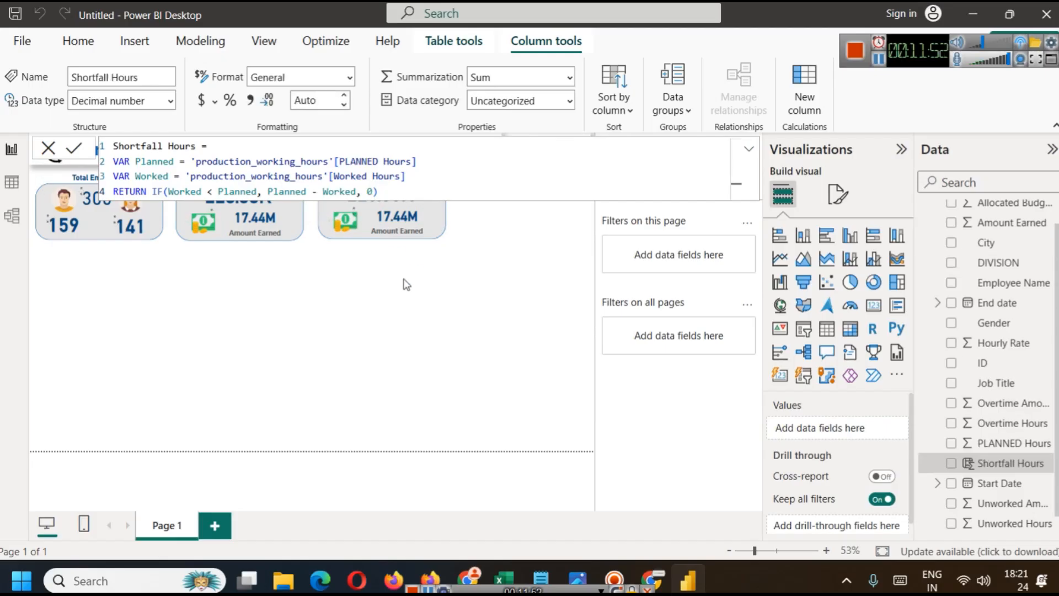
# Step: Examine the Shortfall Hours column values in the data table and compare them with the formula in Notepad
pyautogui.click(474, 346)
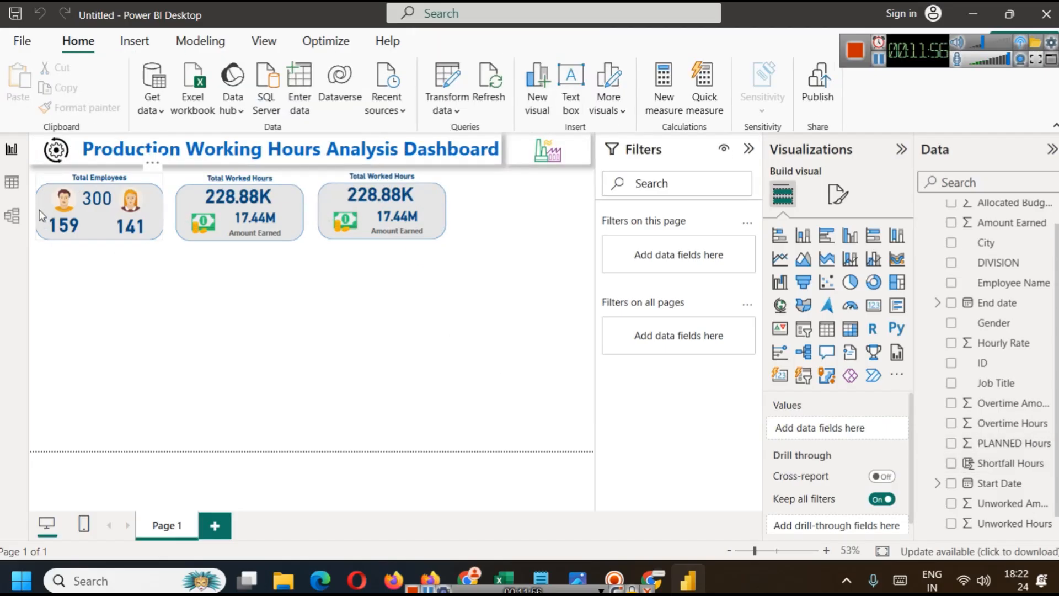
pyautogui.click(12, 182)
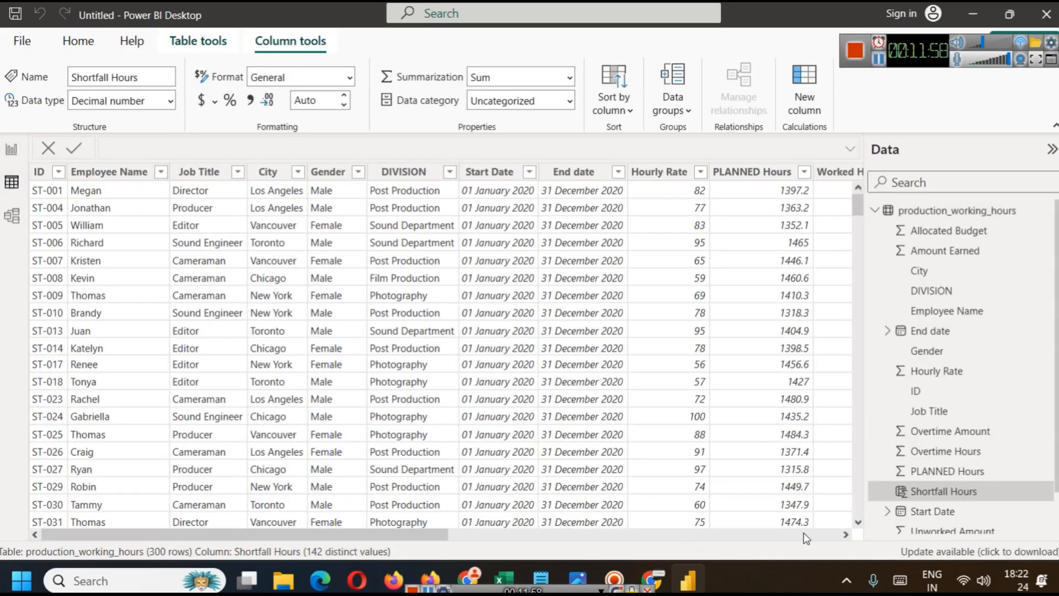
pyautogui.click(804, 534)
pyautogui.click(809, 534)
pyautogui.scroll(-1, 802, 289)
pyautogui.scroll(-15, 804, 293)
pyautogui.moveTo(861, 284); pyautogui.dragTo(859, 436)
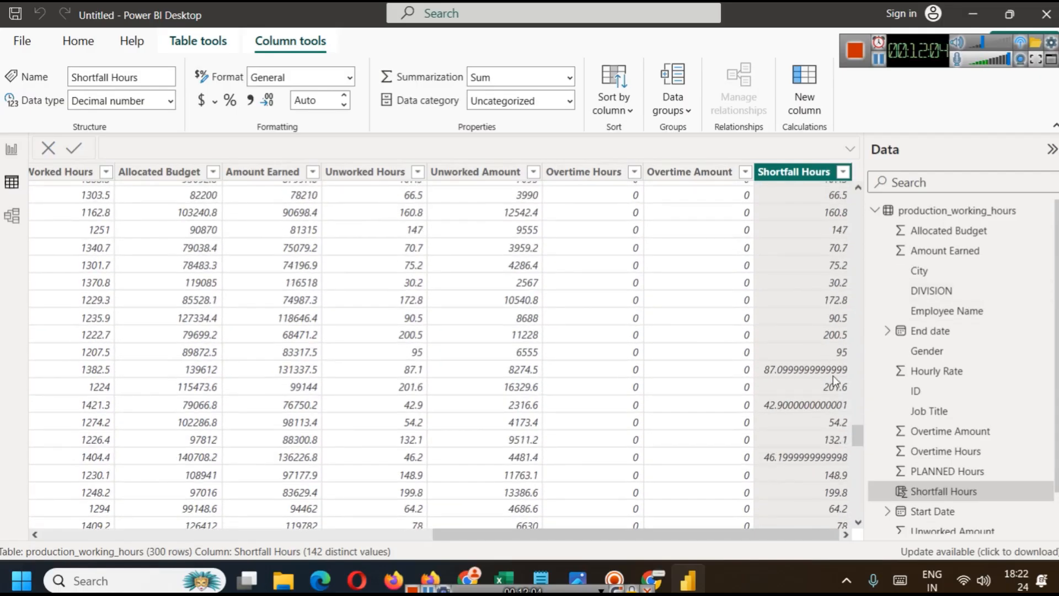
pyautogui.scroll(20, 833, 376)
pyautogui.scroll(18, 833, 370)
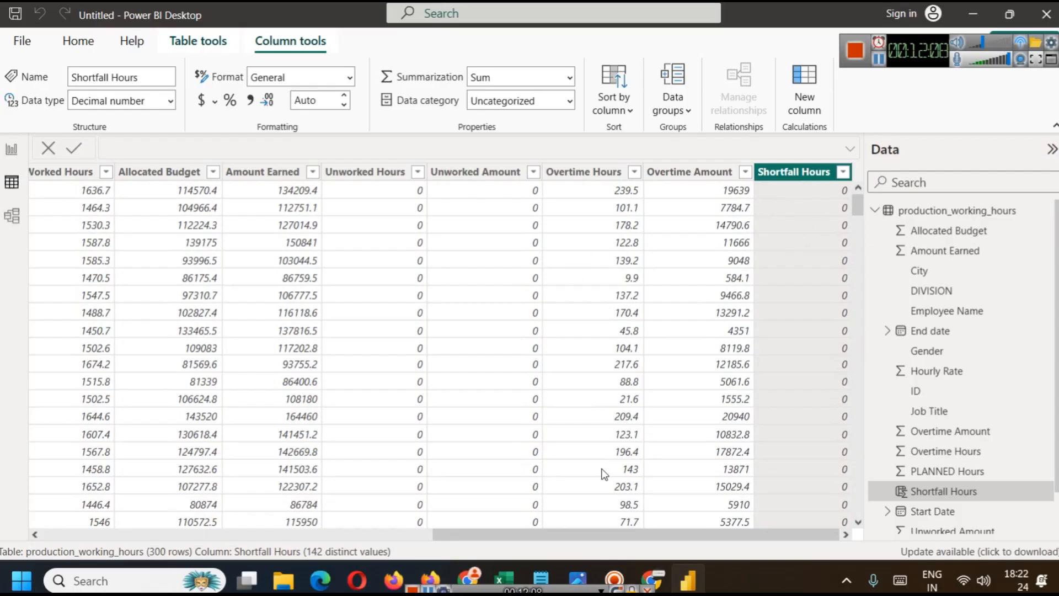
pyautogui.moveTo(546, 574)
pyautogui.click(519, 442)
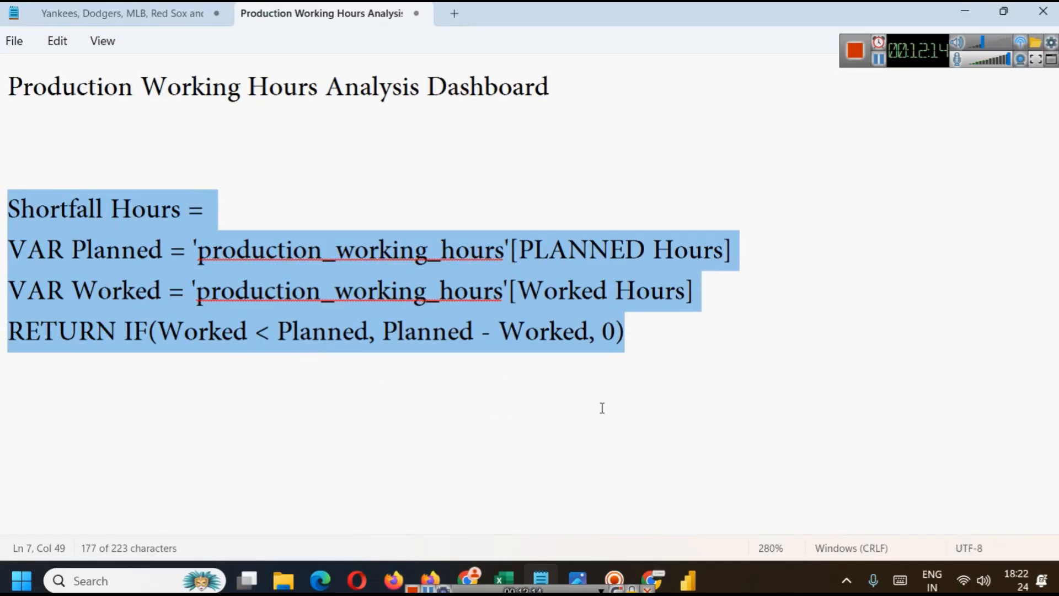
pyautogui.click(491, 378)
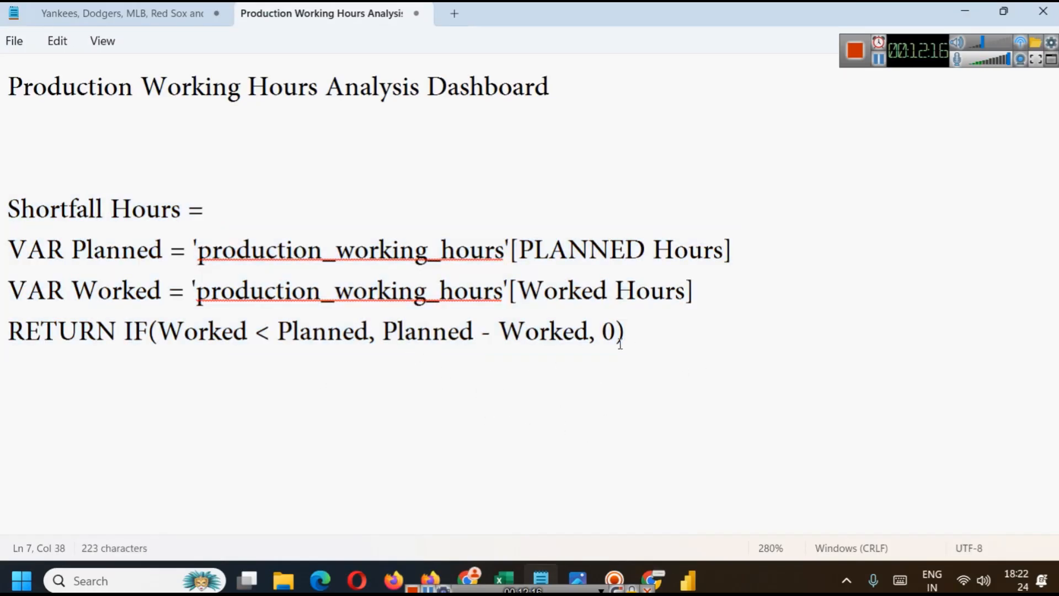
pyautogui.click(965, 11)
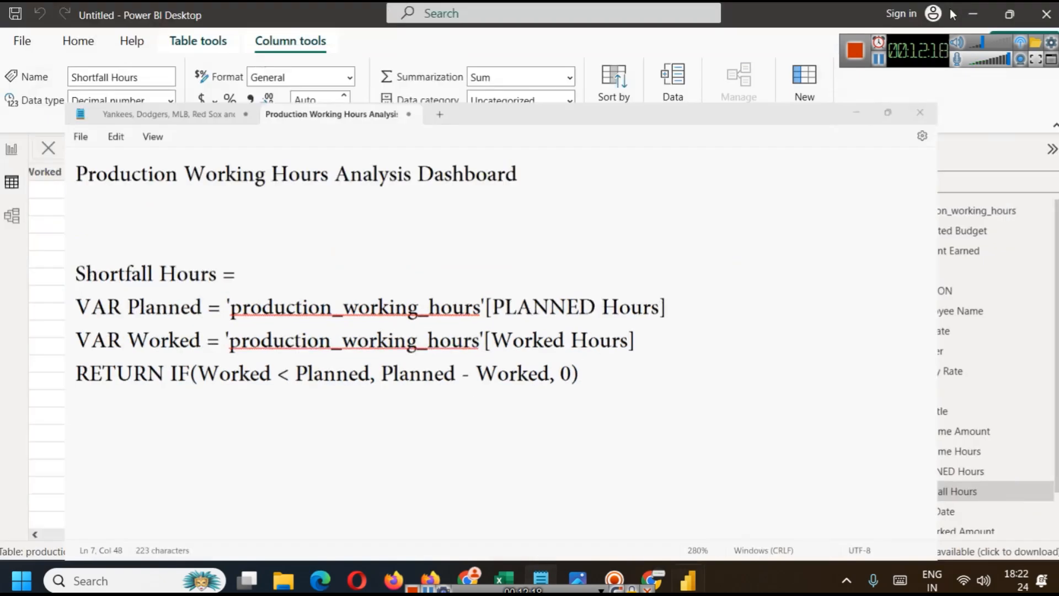
# Step: Change the title of the third card's background shape in the report from Total Worked Hours to Shortfall Hours
pyautogui.click(12, 149)
pyautogui.click(402, 203)
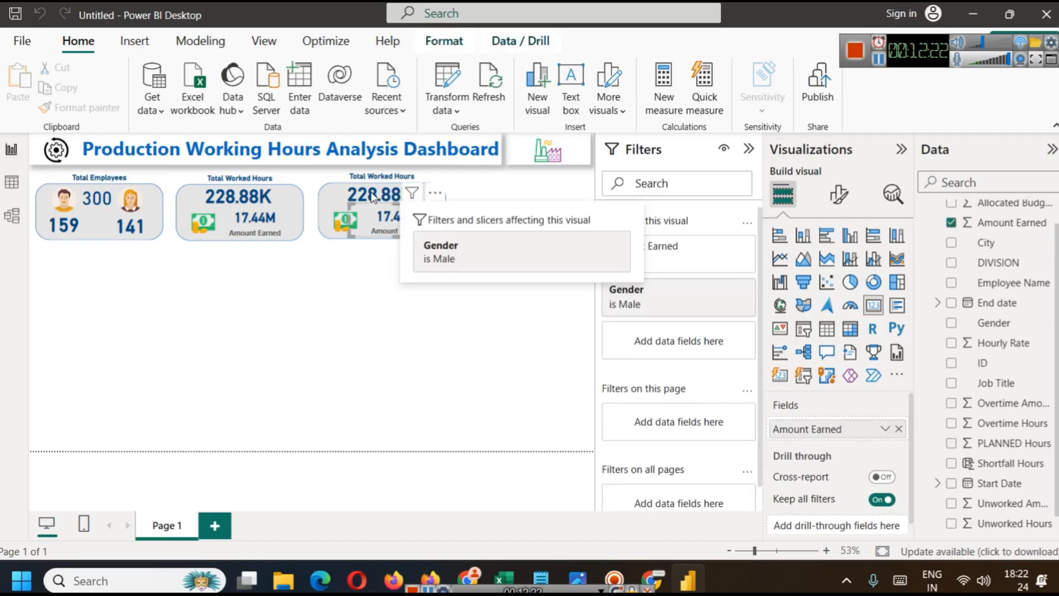
pyautogui.click(362, 175)
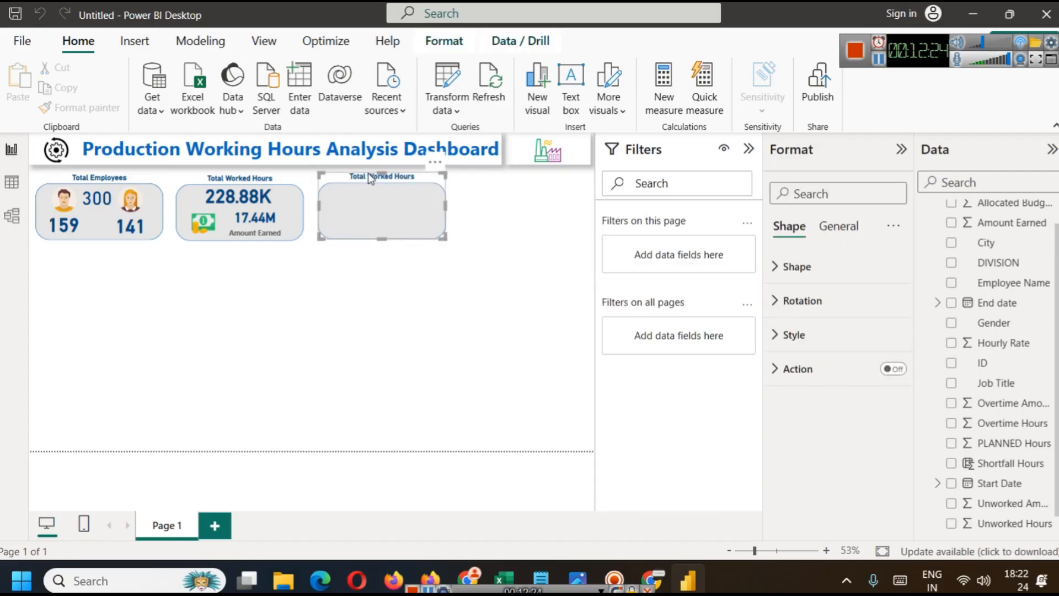
pyautogui.click(839, 226)
pyautogui.click(826, 301)
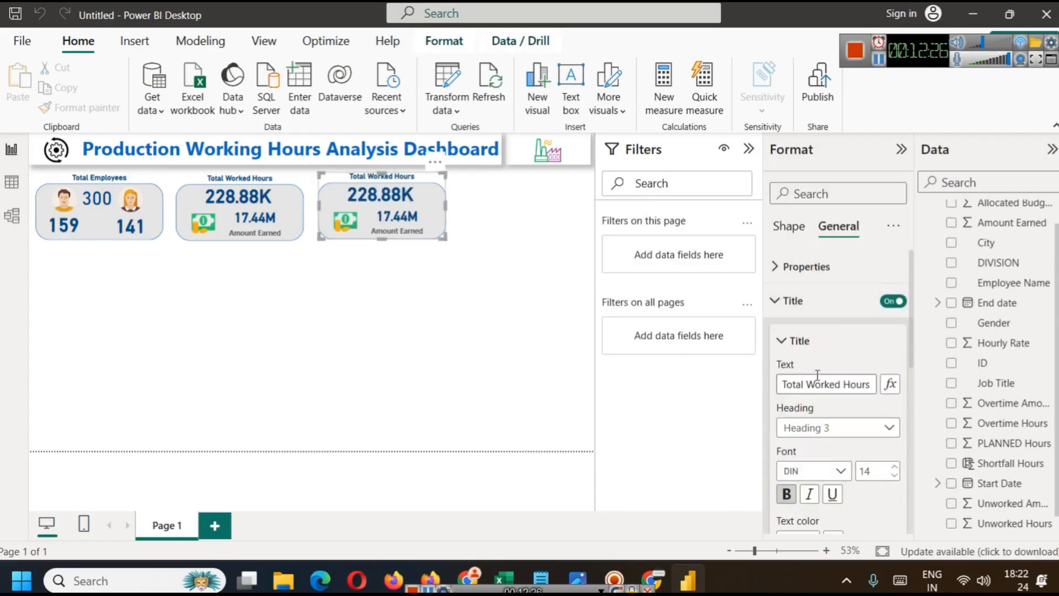
pyautogui.moveTo(845, 385); pyautogui.dragTo(760, 377)
pyautogui.write('Shortfall')
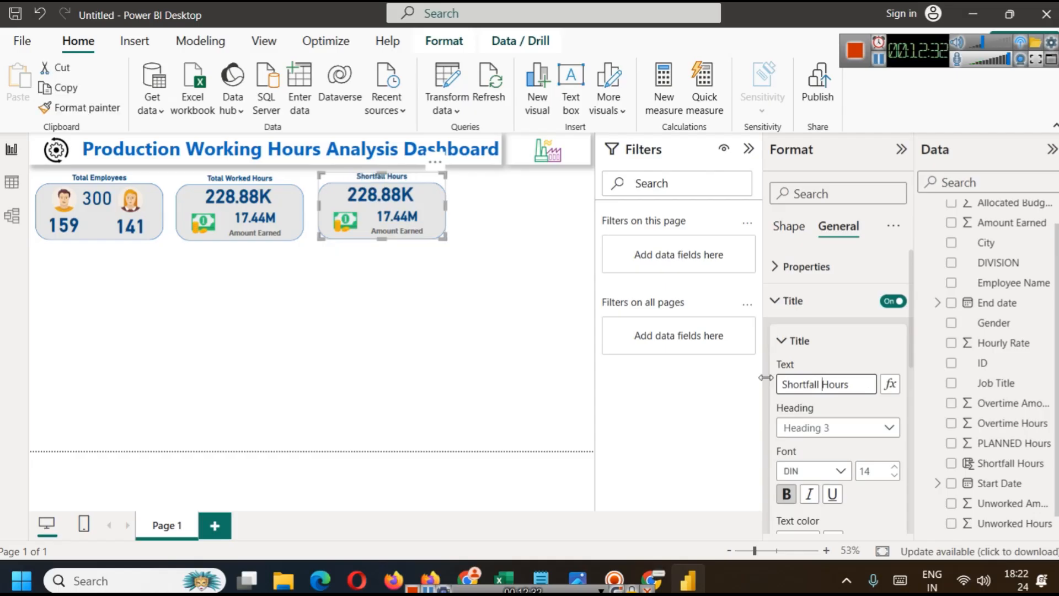
pyautogui.click(466, 291)
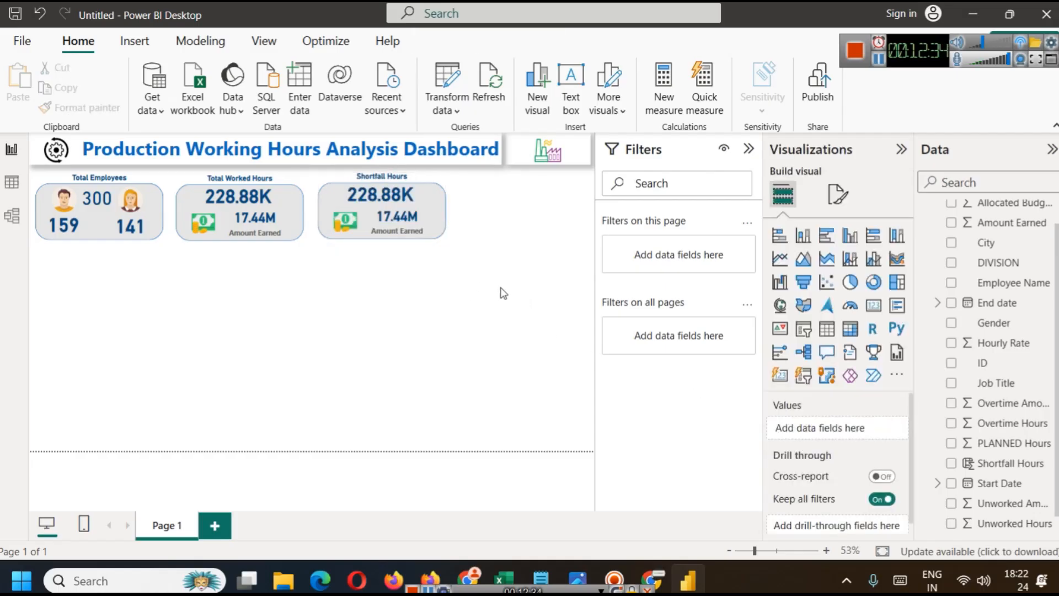
# Step: Replace the Worked Hours field in the Shortfall Hours card's main value with the Shortfall Hours column
pyautogui.click(409, 215)
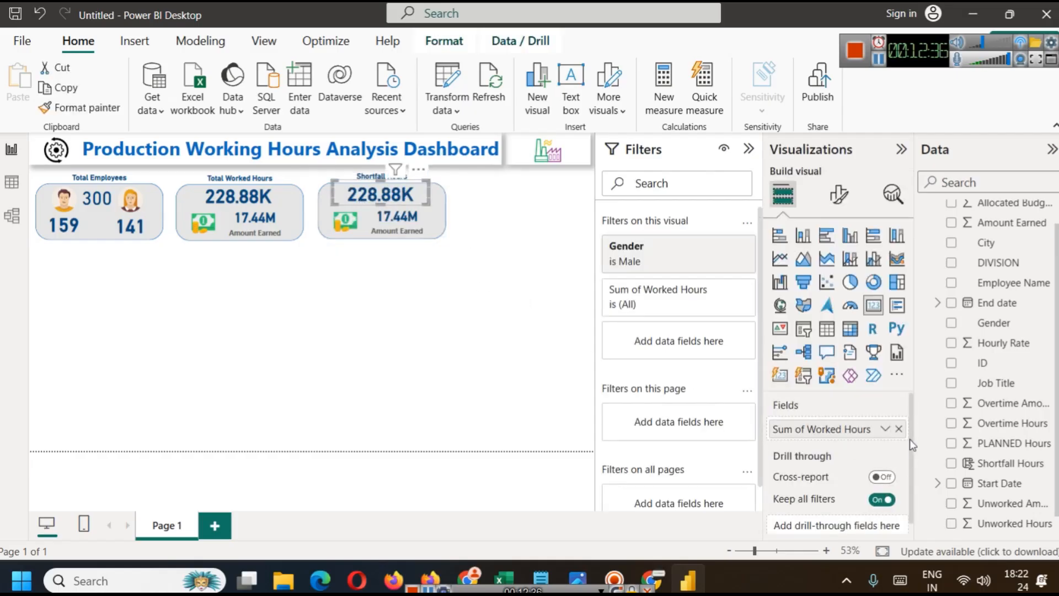
pyautogui.click(899, 429)
pyautogui.scroll(-1, 1027, 439)
pyautogui.moveTo(1028, 439); pyautogui.dragTo(870, 426)
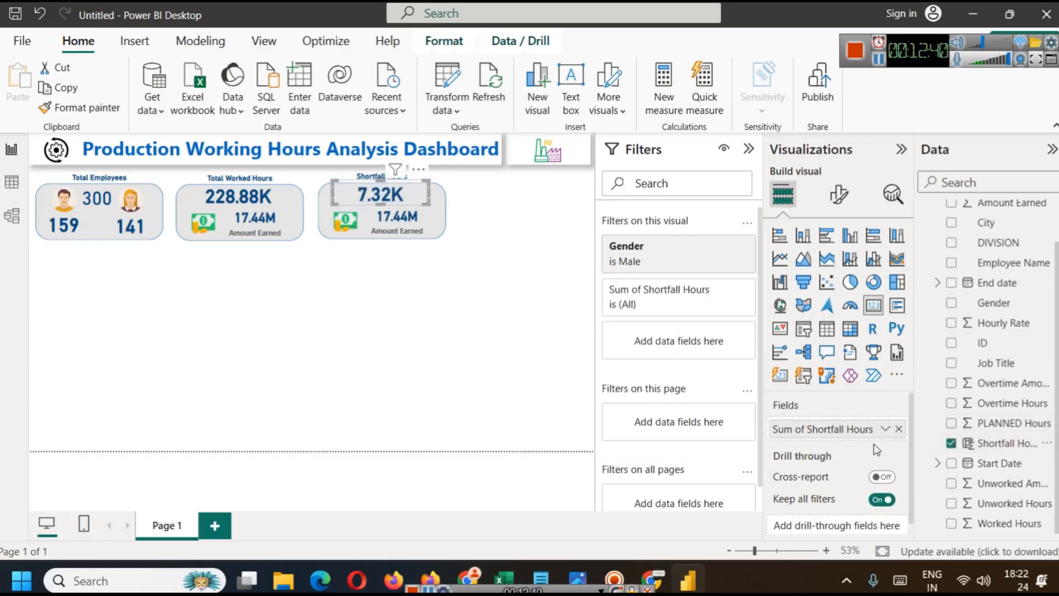
pyautogui.click(382, 301)
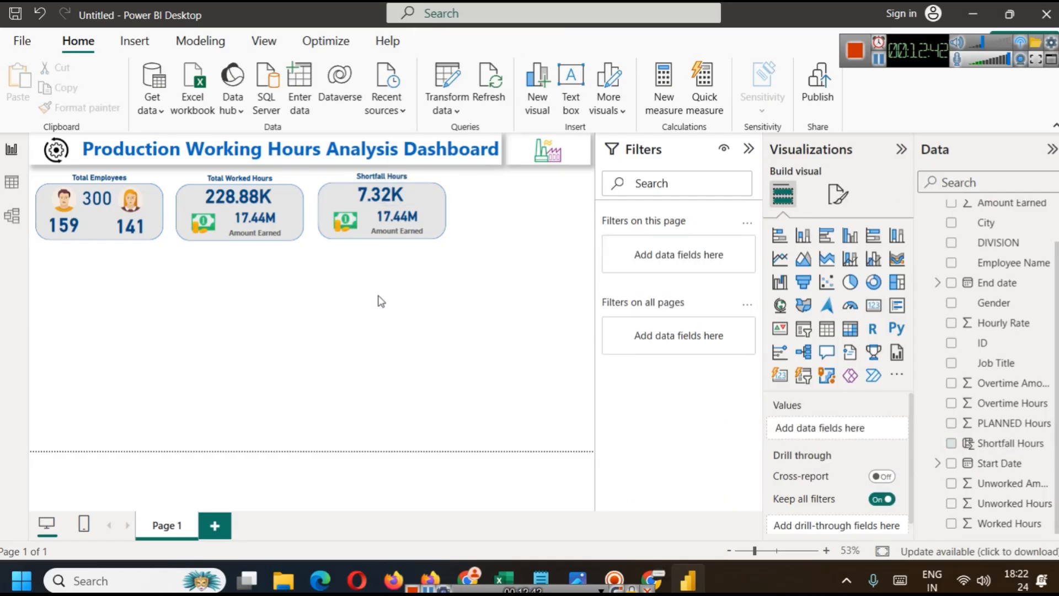
# Step: Examine the Shortfall Amount formula in Notepad, going through its SUMX table, Shortfall Hours and Hourly Rate references
pyautogui.click(880, 65)
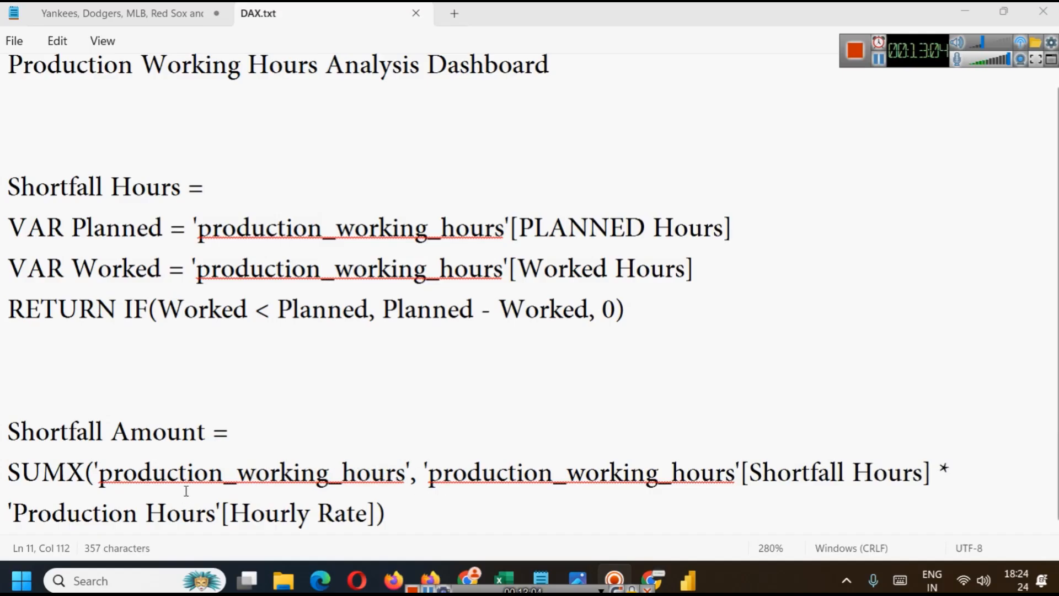
pyautogui.moveTo(96, 473); pyautogui.dragTo(282, 492)
pyautogui.moveTo(396, 490); pyautogui.dragTo(412, 484)
pyautogui.hotkey('ctrl', 'c')
pyautogui.click(586, 473)
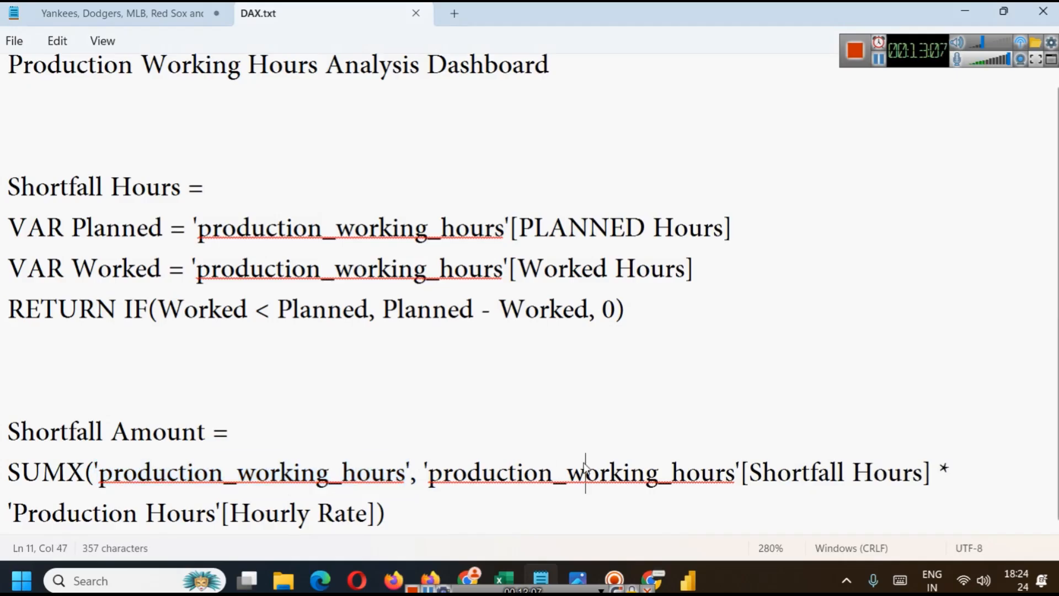
pyautogui.click(423, 473)
pyautogui.moveTo(434, 473); pyautogui.dragTo(943, 471)
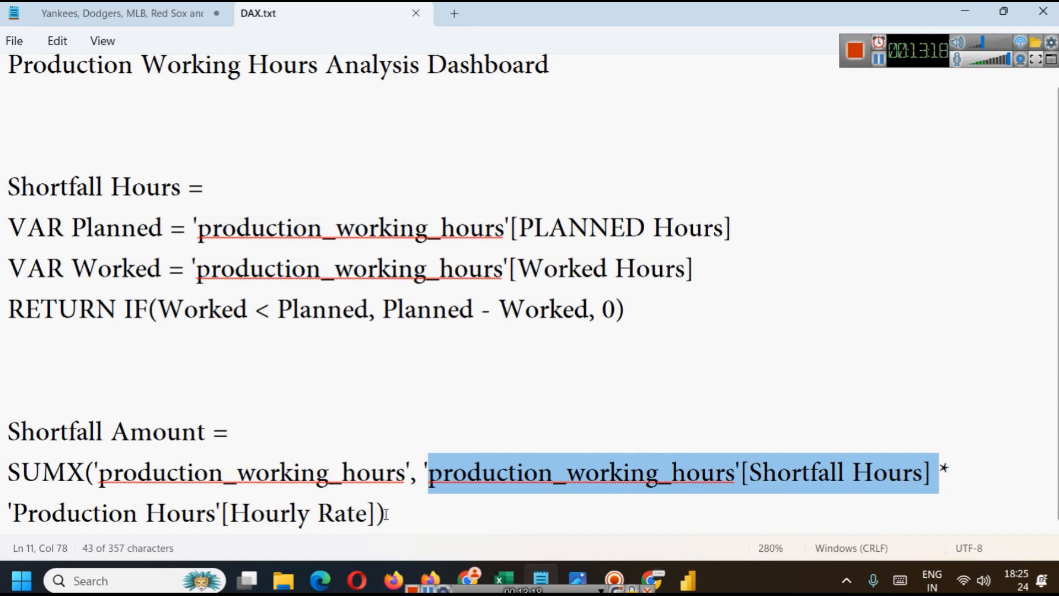
pyautogui.moveTo(380, 512); pyautogui.dragTo(207, 513)
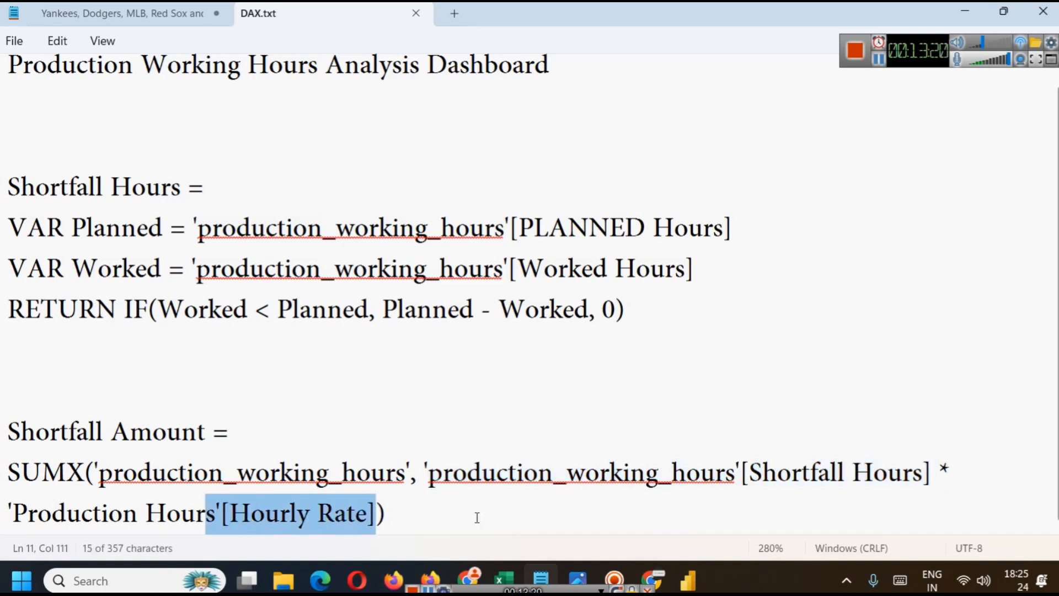
# Step: Switch to Excel and inspect the Hourly Rate, Worked Hours and overtime columns of production_working_hours.csv
pyautogui.moveTo(508, 582)
pyautogui.click(625, 444)
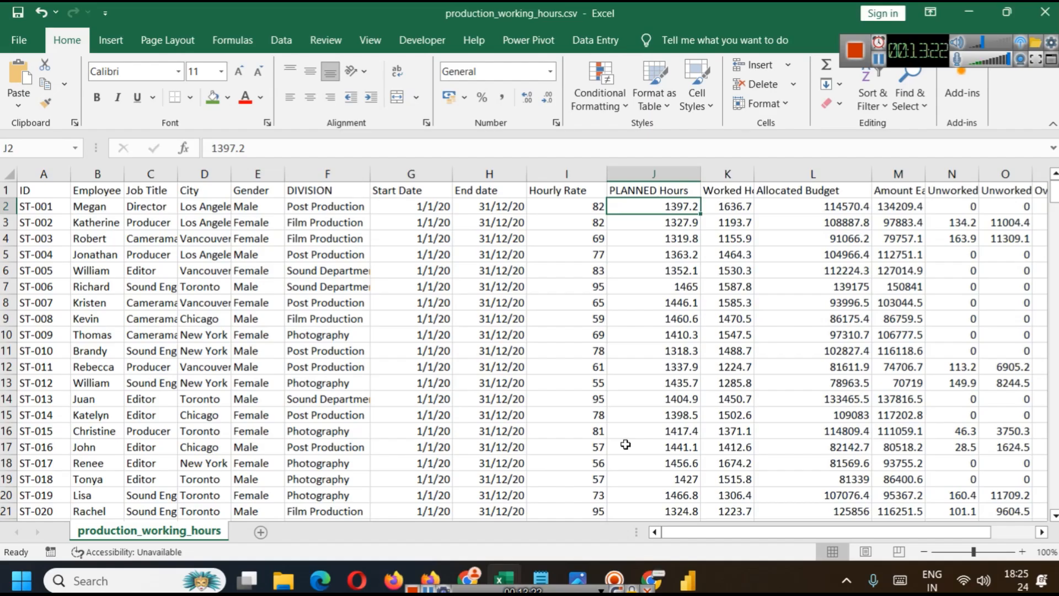
pyautogui.click(574, 173)
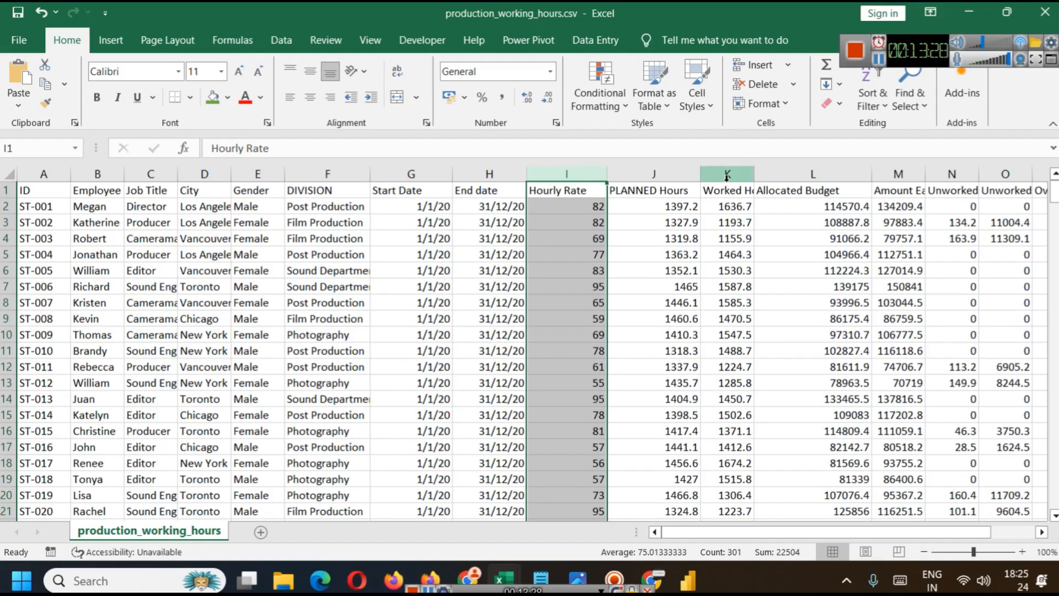
pyautogui.moveTo(833, 535); pyautogui.dragTo(912, 545)
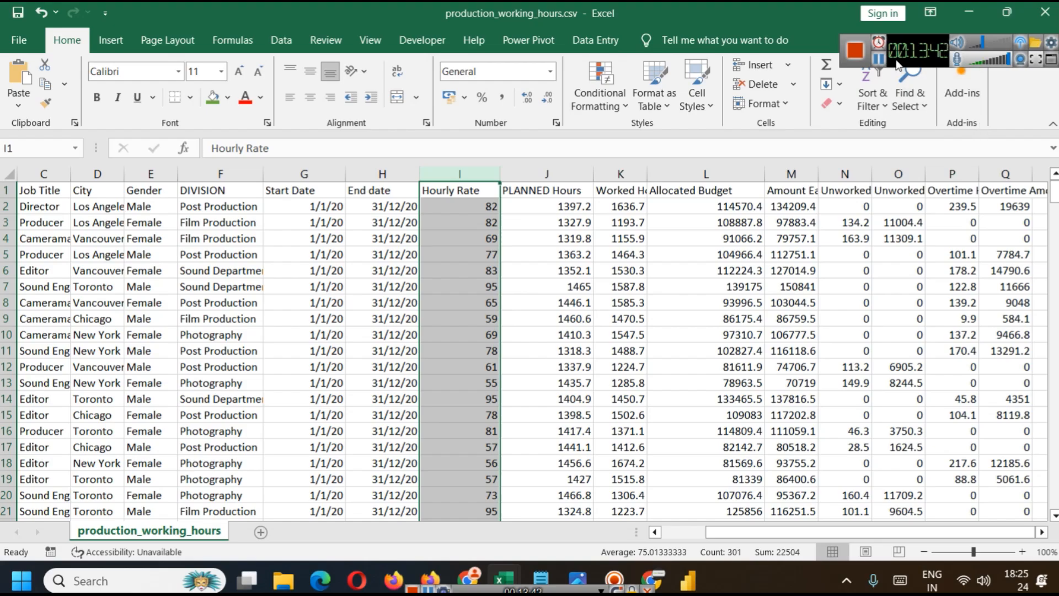
# Step: Return to Notepad and replace the table name Production Hours before [Hourly Rate] with production_working_hours in the Shortfall Amount formula
pyautogui.click(547, 562)
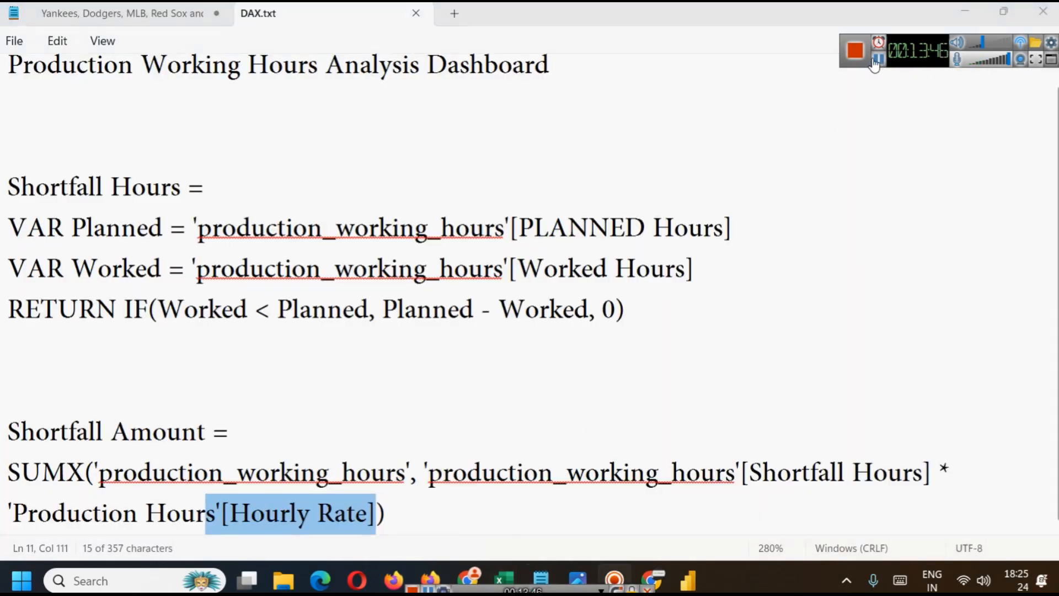
pyautogui.click(878, 58)
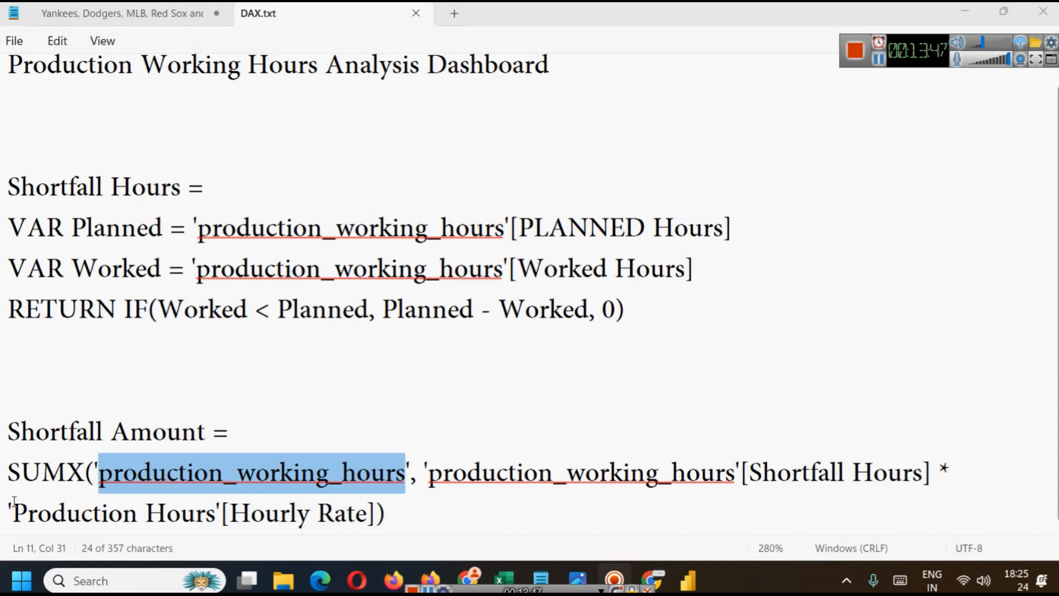
pyautogui.moveTo(14, 502); pyautogui.dragTo(204, 502)
pyautogui.hotkey('ctrl', 'v')
pyautogui.click(560, 483)
pyautogui.click(647, 501)
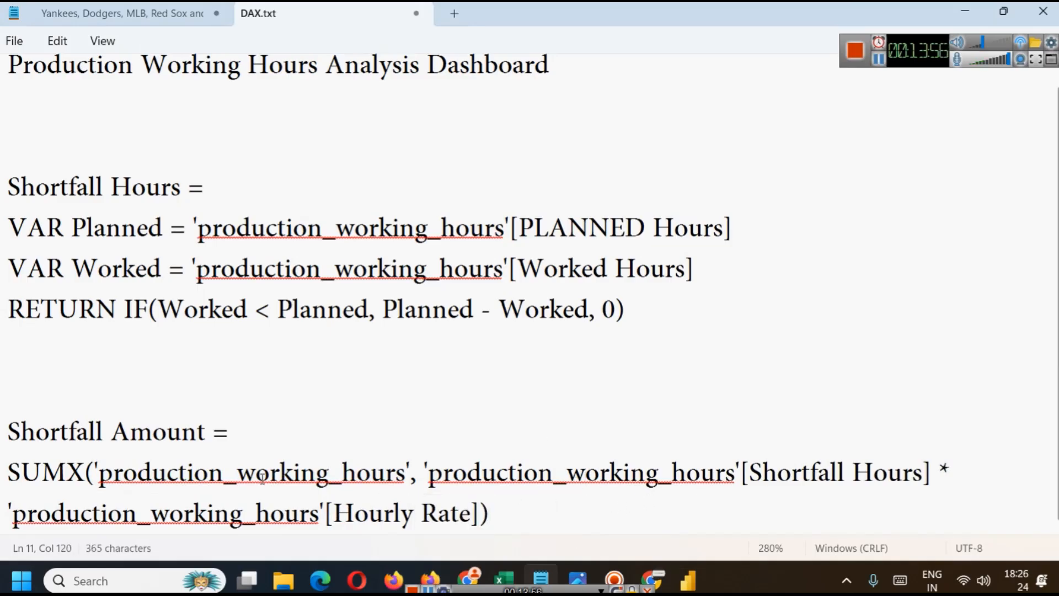
# Step: Review the table and multiplication arguments of the corrected Shortfall Amount formula, then switch to Power BI Desktop
pyautogui.doubleClick(172, 473)
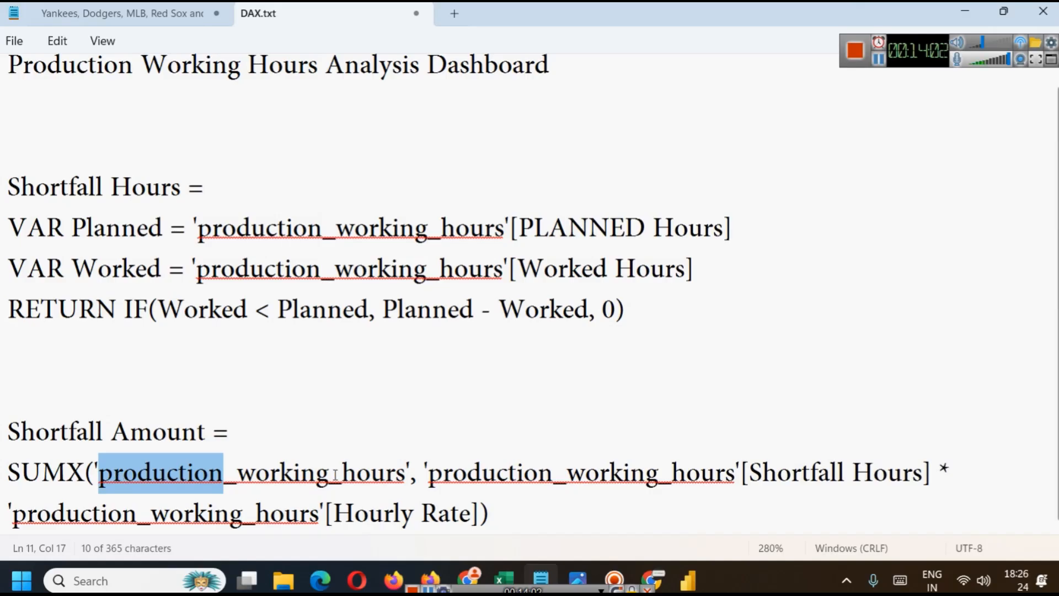
pyautogui.moveTo(423, 468); pyautogui.dragTo(483, 527)
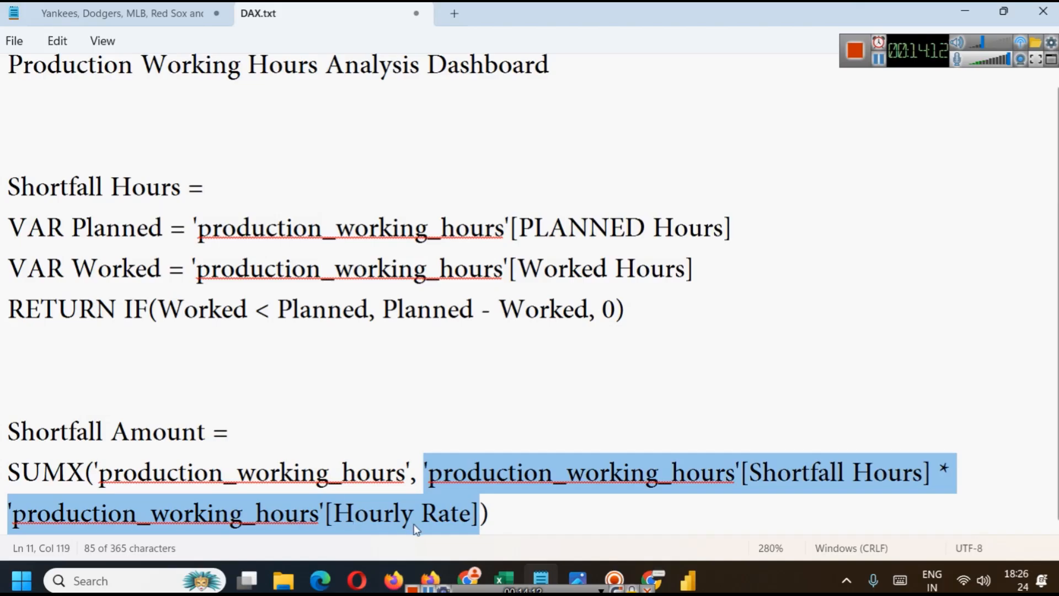
pyautogui.hotkey('alt', 'Tab')
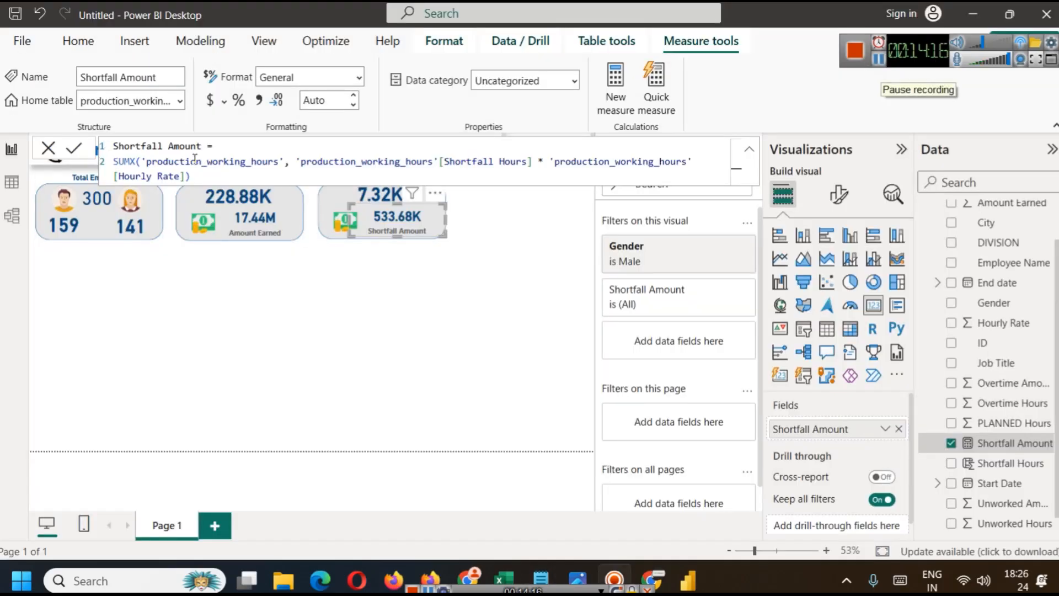
# Step: Check the SUMX syntax help in the Shortfall Amount measure by re-entering the function's opening parenthesis, and commit the formula
pyautogui.click(200, 41)
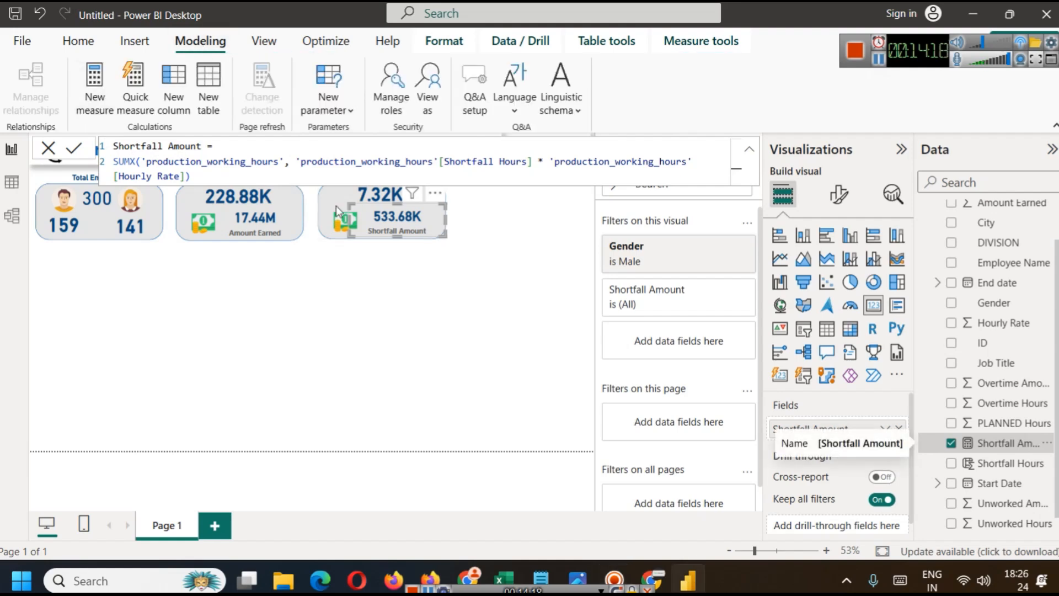
pyautogui.click(233, 168)
pyautogui.click(236, 175)
pyautogui.click(133, 161)
pyautogui.write('X')
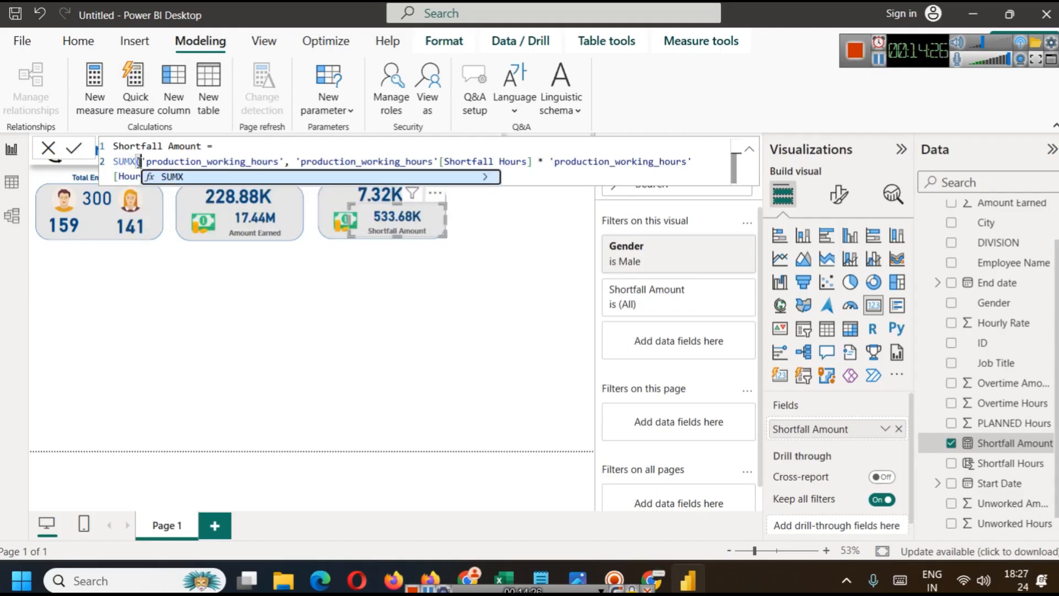
pyautogui.press('Delete')
pyautogui.write('(')
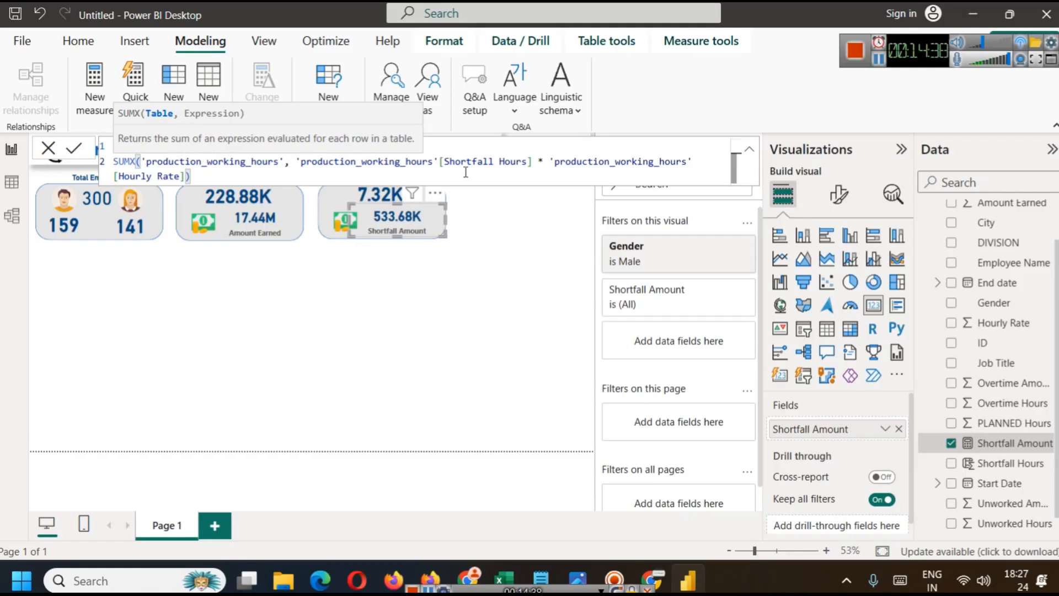
pyautogui.click(275, 169)
pyautogui.click(74, 150)
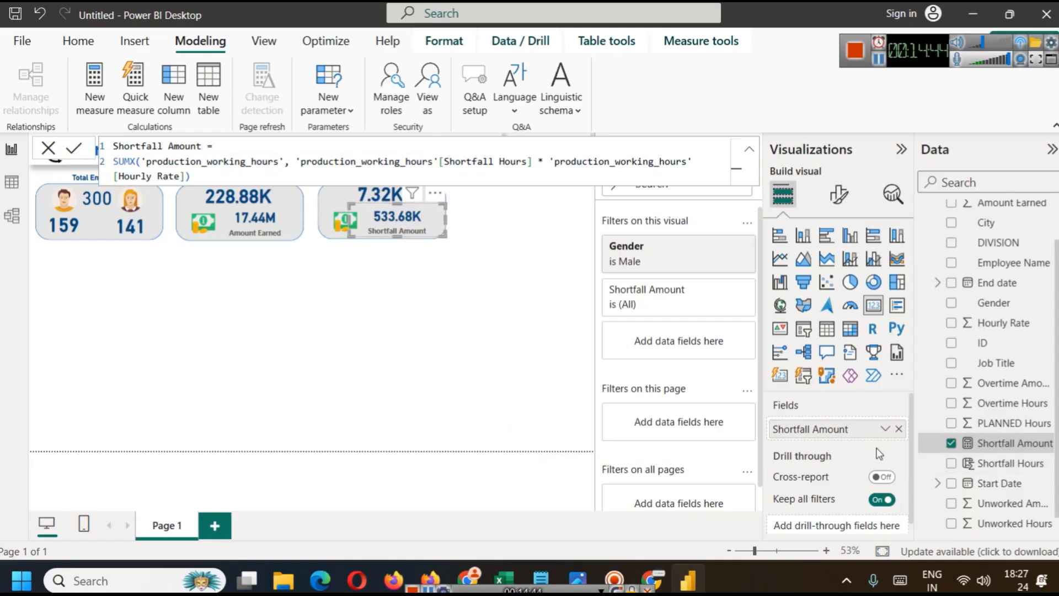
pyautogui.click(448, 292)
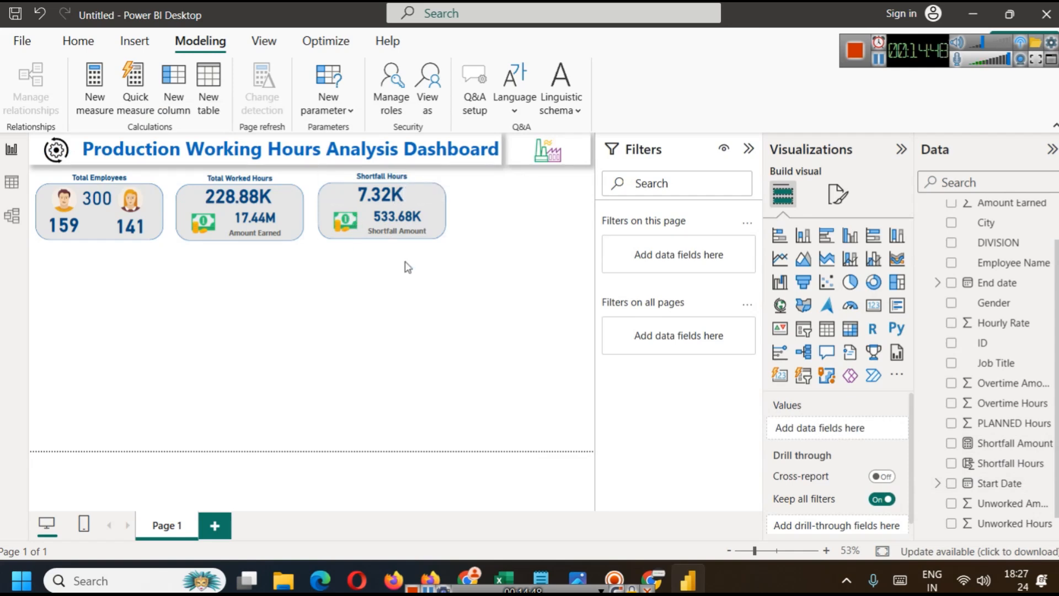
# Step: Insert the time.png image and place it beside the hours value on the Total Worked Hours card
pyautogui.click(881, 65)
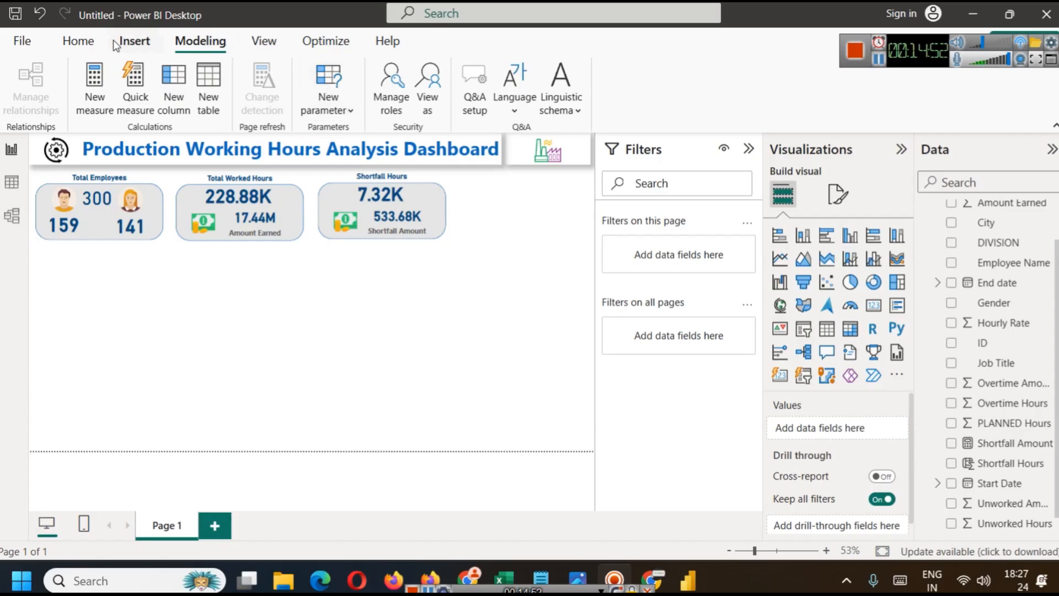
pyautogui.click(134, 42)
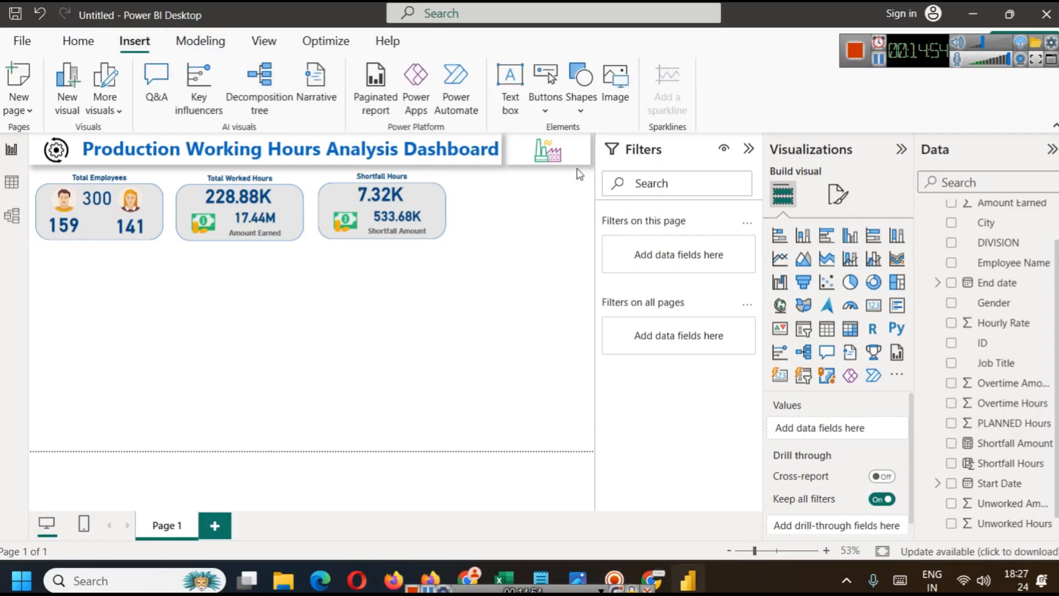
pyautogui.click(607, 99)
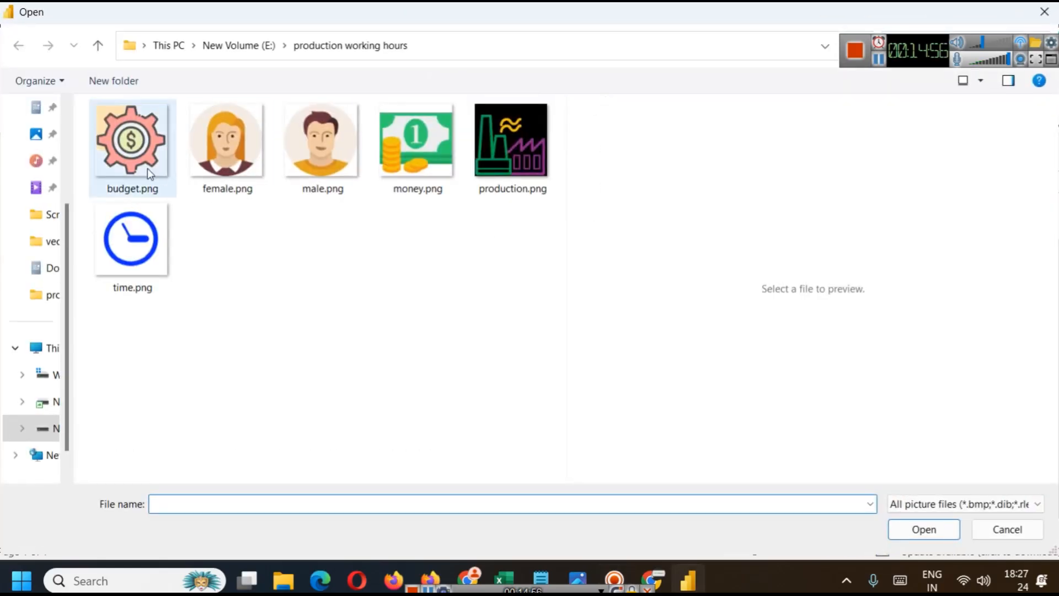
pyautogui.click(166, 243)
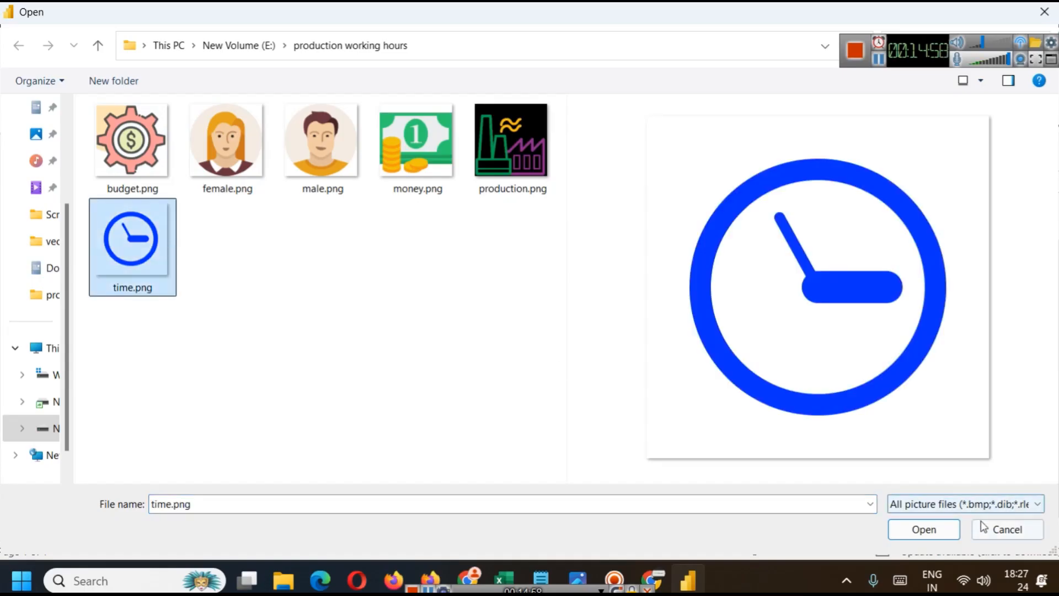
pyautogui.click(924, 530)
pyautogui.moveTo(156, 334); pyautogui.dragTo(194, 205)
pyautogui.click(245, 300)
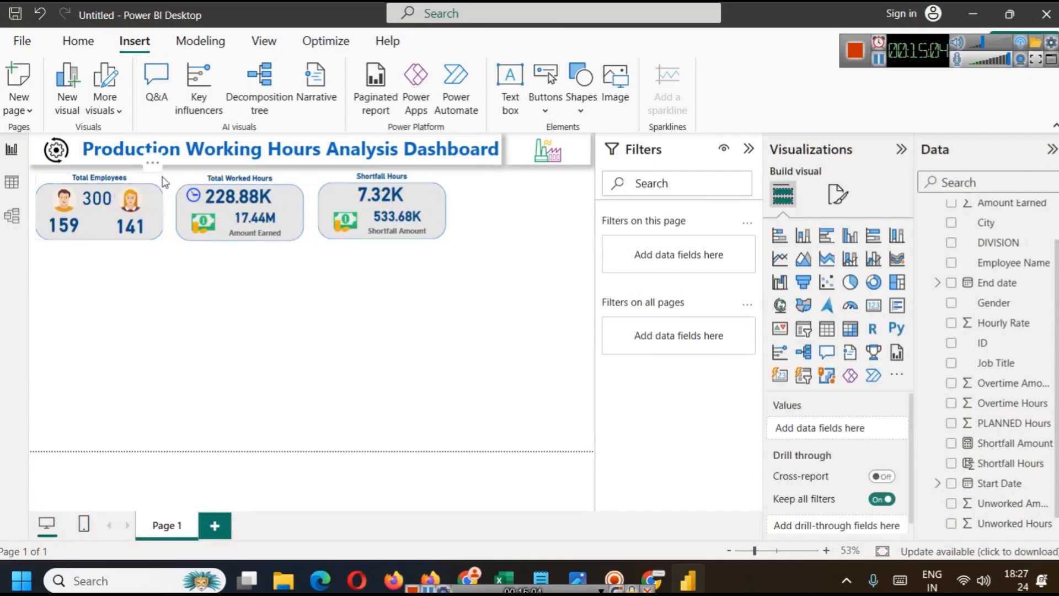
# Step: Duplicate the clock image and place the copy beside the hours value on the Shortfall Hours card
pyautogui.click(193, 201)
pyautogui.hotkey('ctrl', 'c')
pyautogui.hotkey('ctrl', 'v')
pyautogui.moveTo(192, 202); pyautogui.dragTo(345, 198)
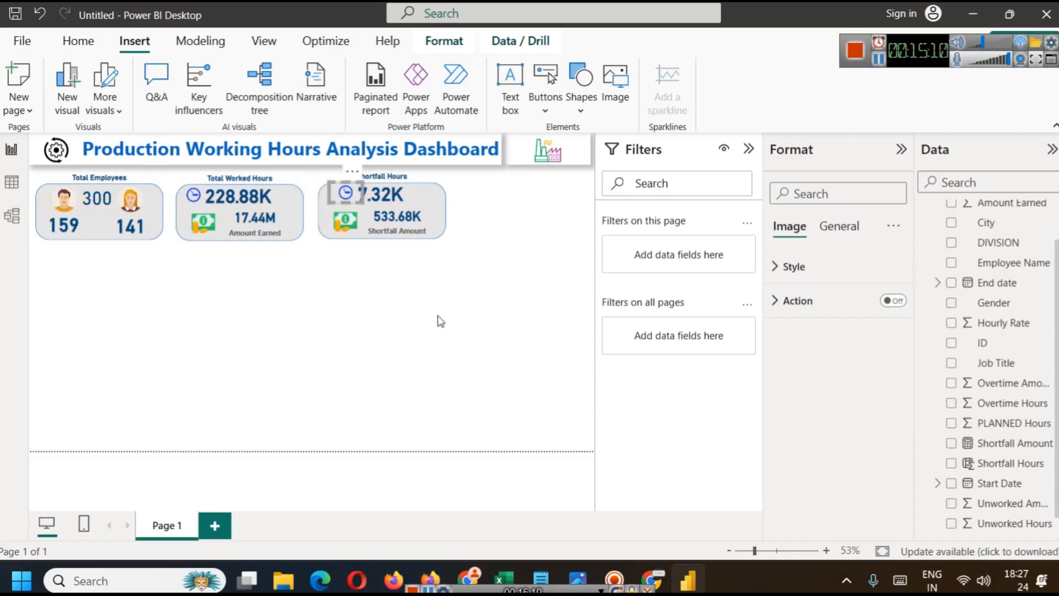
pyautogui.click(439, 321)
pyautogui.click(346, 194)
pyautogui.click(428, 319)
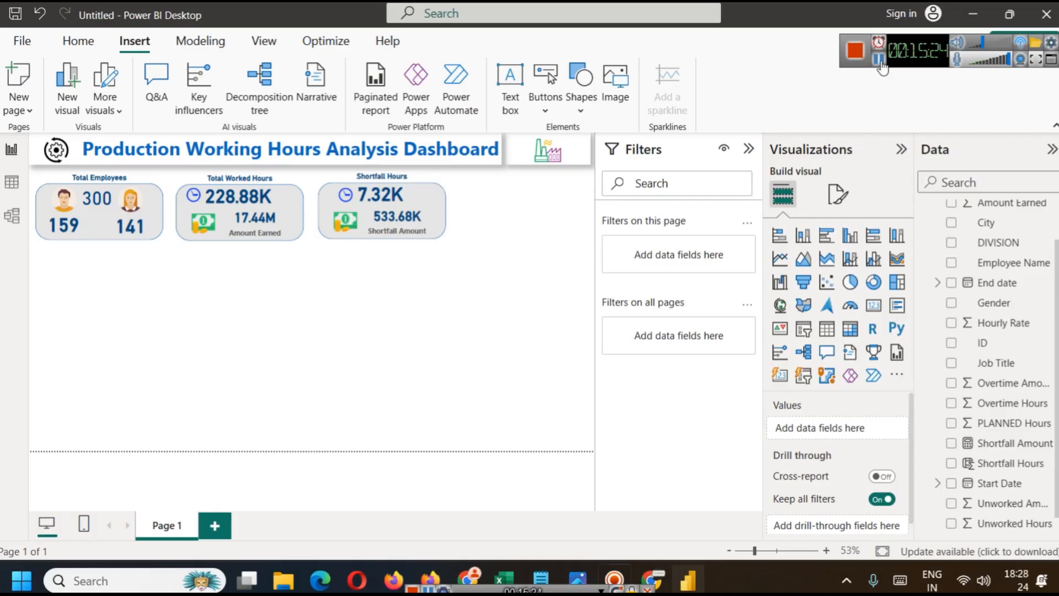
# Step: Undo the last change and group all elements of the Total Worked Hours card
pyautogui.hotkey('ctrl', 'z')
pyautogui.moveTo(165, 200); pyautogui.dragTo(321, 174)
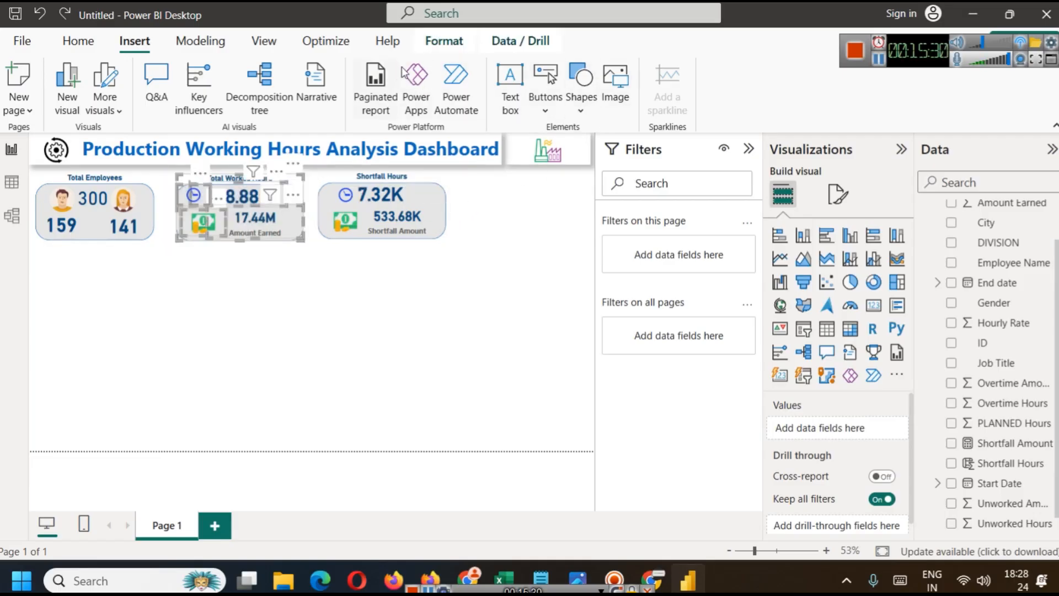
pyautogui.click(444, 42)
pyautogui.click(398, 110)
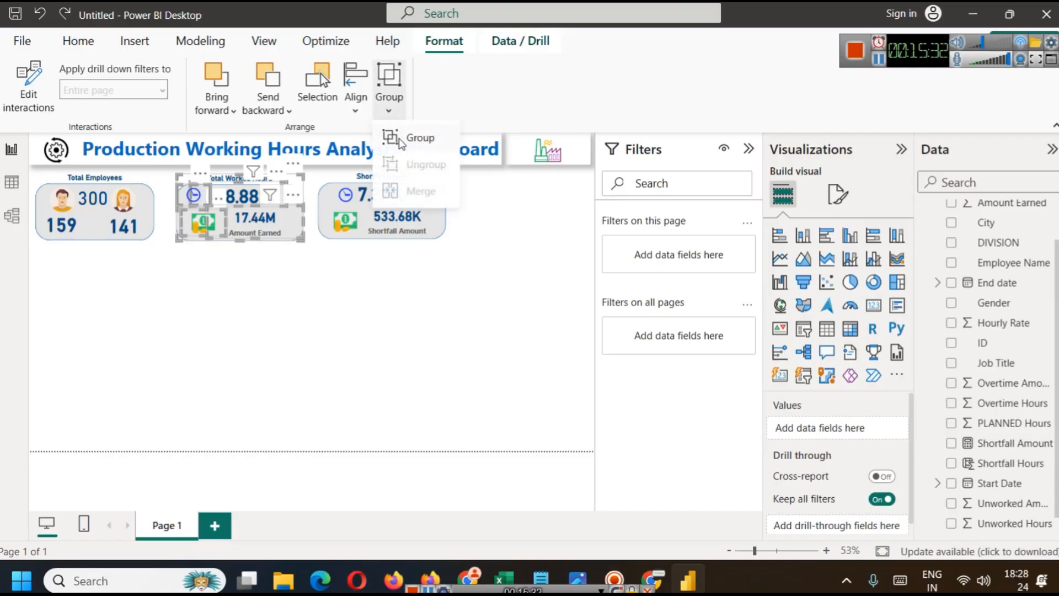
pyautogui.click(418, 138)
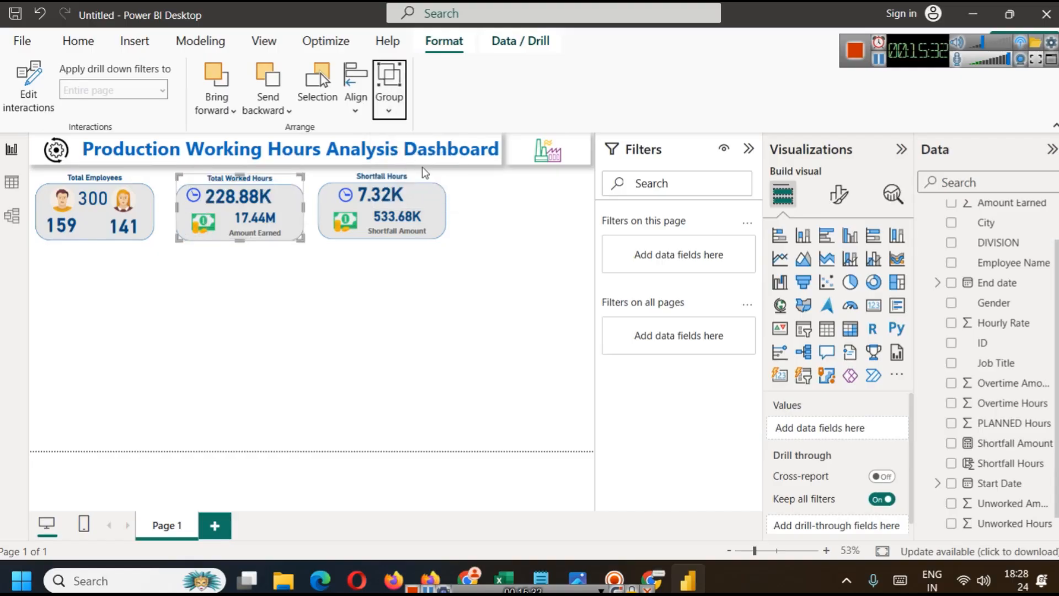
# Step: Group all elements of the Shortfall Hours card into one object
pyautogui.click(394, 269)
pyautogui.moveTo(457, 264); pyautogui.dragTo(316, 167)
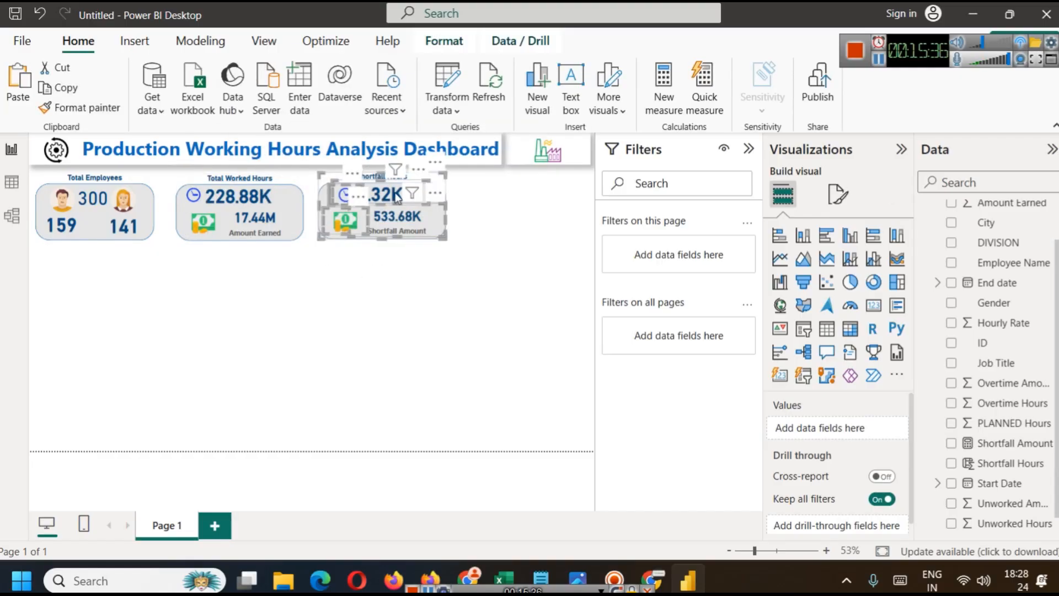
pyautogui.click(444, 40)
pyautogui.click(392, 113)
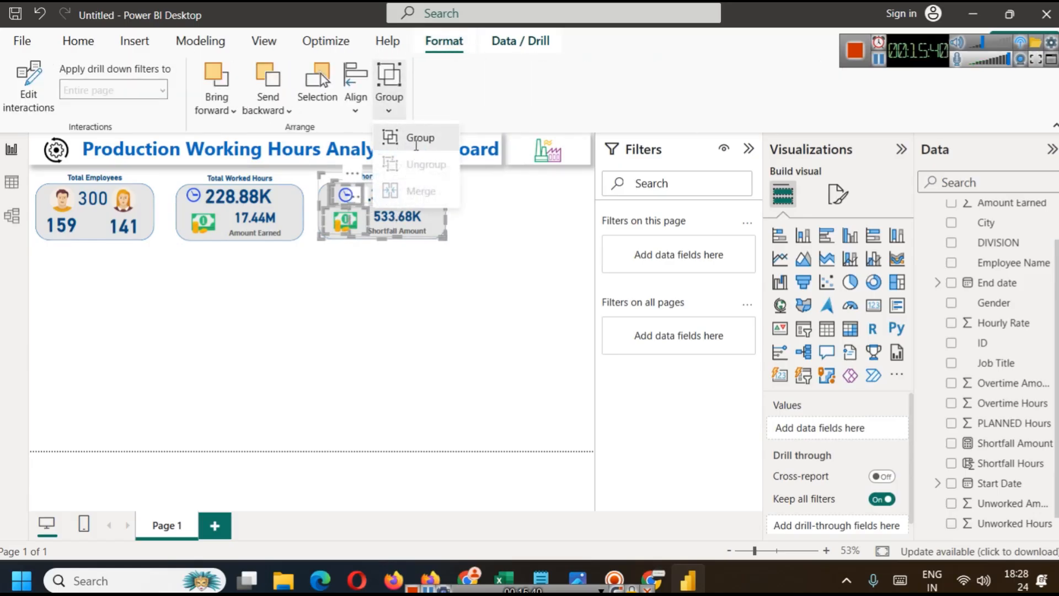
pyautogui.click(419, 138)
pyautogui.click(482, 293)
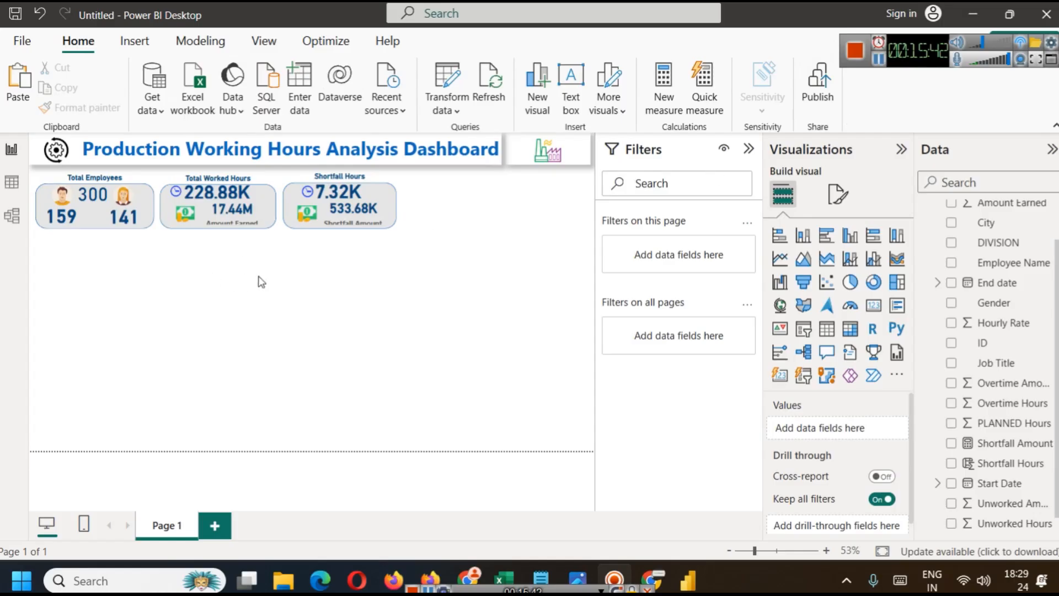
# Step: Duplicate the grouped Shortfall Hours card and place the copy beside the original as a fourth card
pyautogui.moveTo(411, 253); pyautogui.dragTo(285, 165)
pyautogui.hotkey('ctrl', 'c')
pyautogui.hotkey('ctrl', 'v')
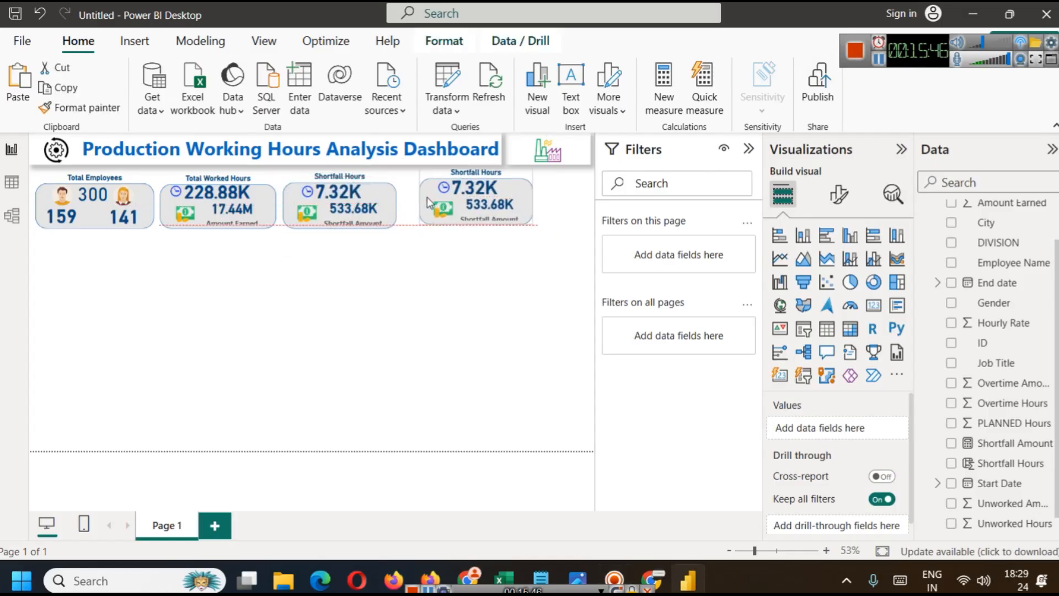
pyautogui.click(437, 276)
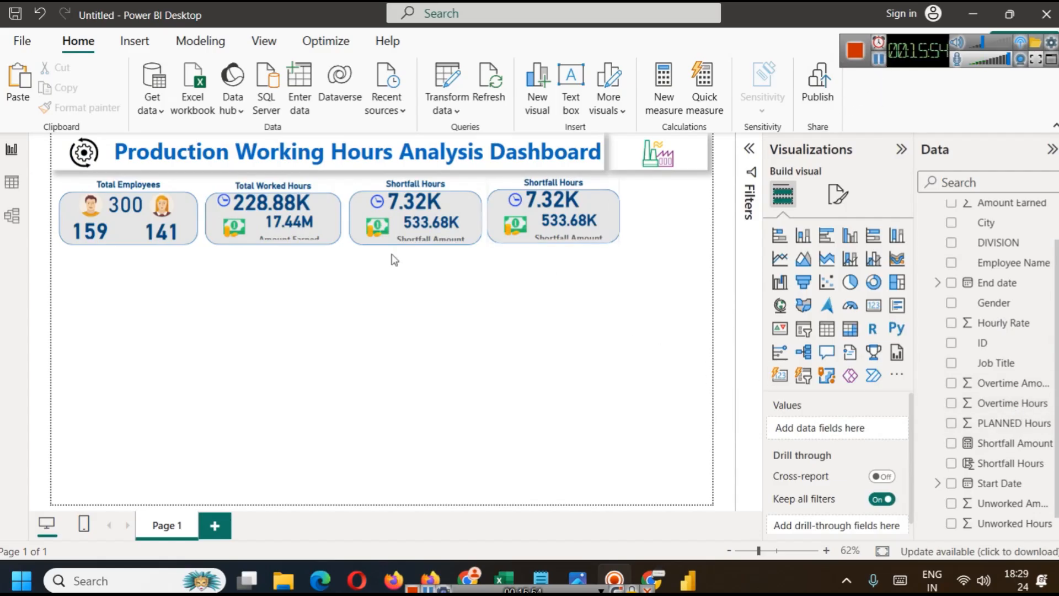
# Step: Reduce the category label font size of the Amount Earned value on the Total Worked Hours card to 8
pyautogui.click(288, 233)
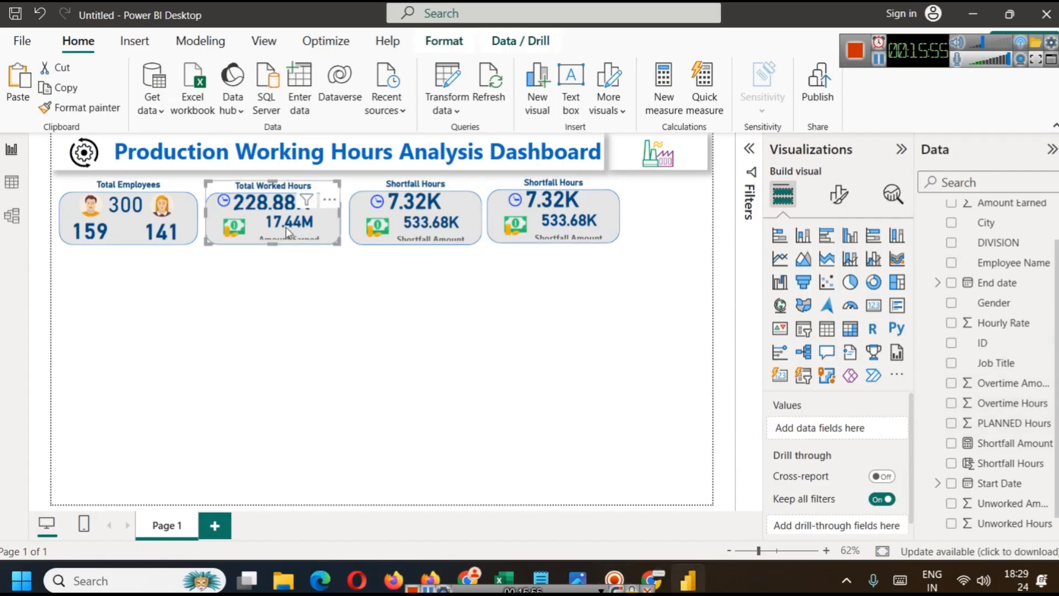
pyautogui.click(839, 195)
pyautogui.click(427, 245)
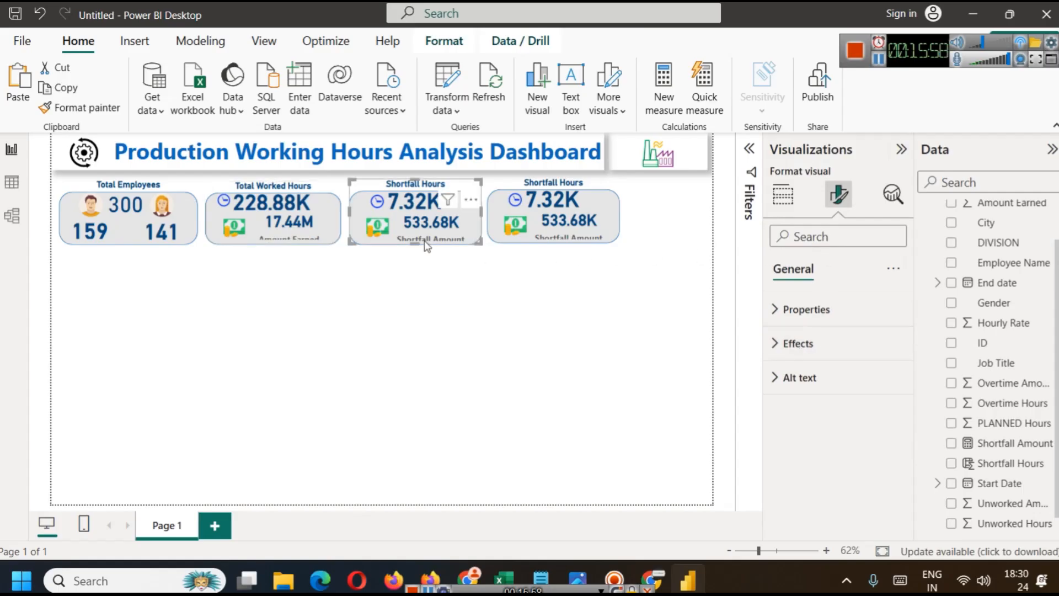
pyautogui.click(293, 243)
pyautogui.click(290, 238)
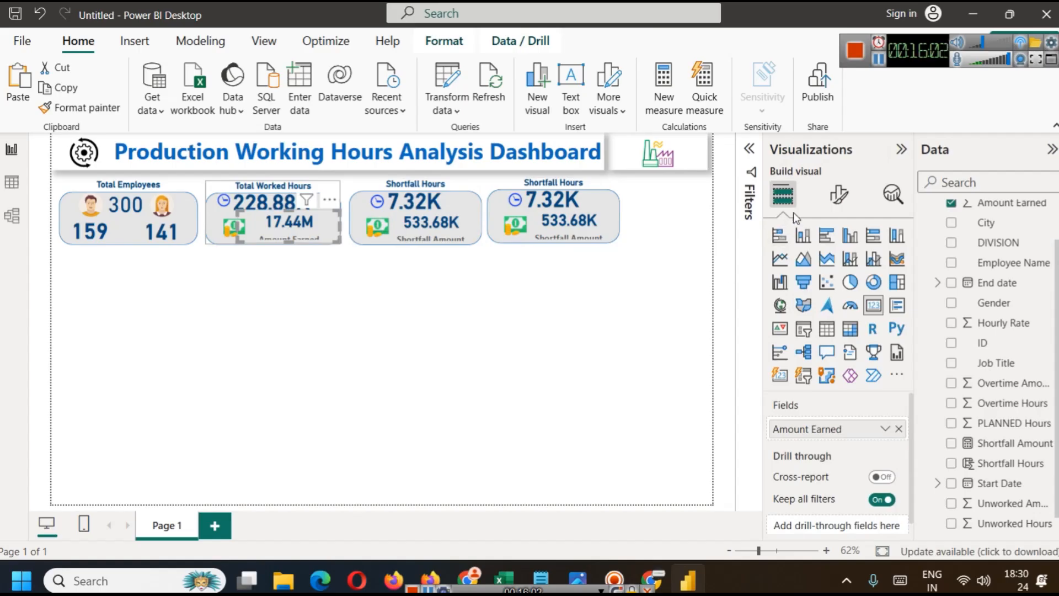
pyautogui.click(839, 194)
pyautogui.click(819, 344)
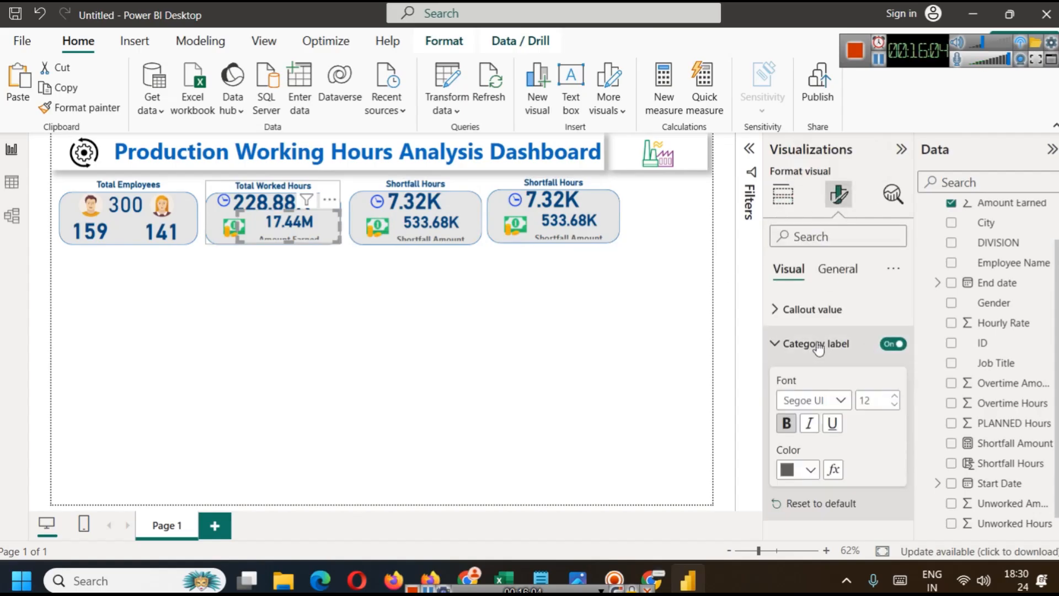
pyautogui.click(895, 405)
pyautogui.click(895, 405)
pyautogui.click(895, 405)
pyautogui.click(895, 405)
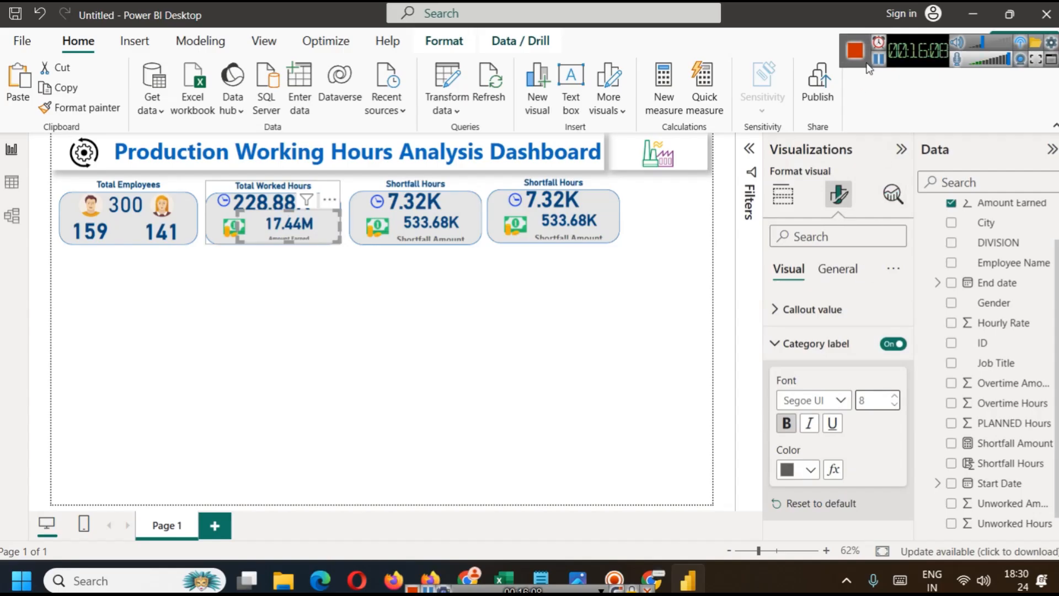
pyautogui.click(879, 58)
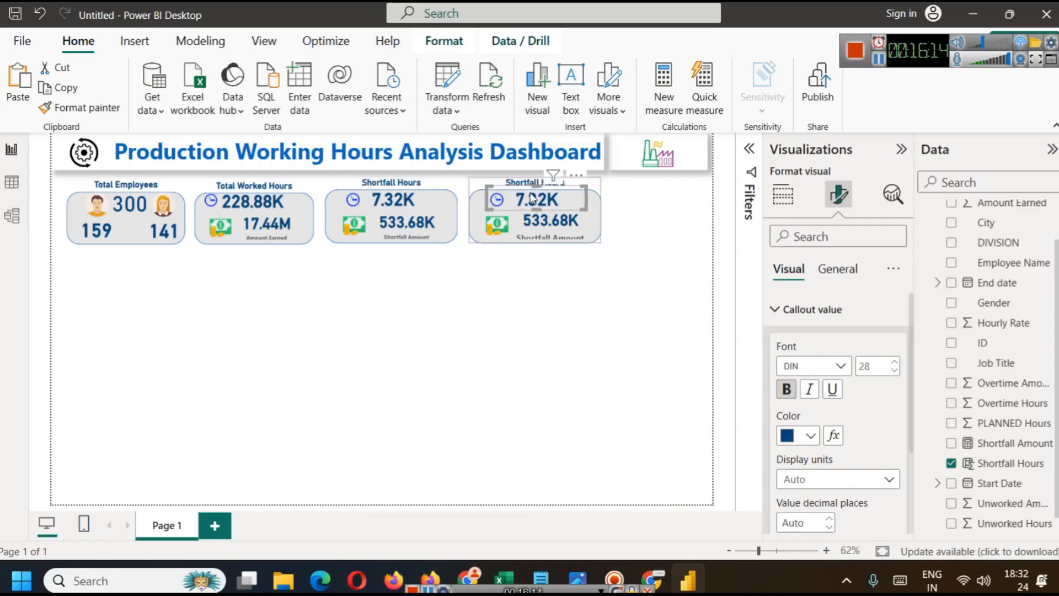
# Step: Set the category label font size of the Shortfall Amount value on the duplicated fourth card to 8
pyautogui.click(547, 226)
pyautogui.click(815, 309)
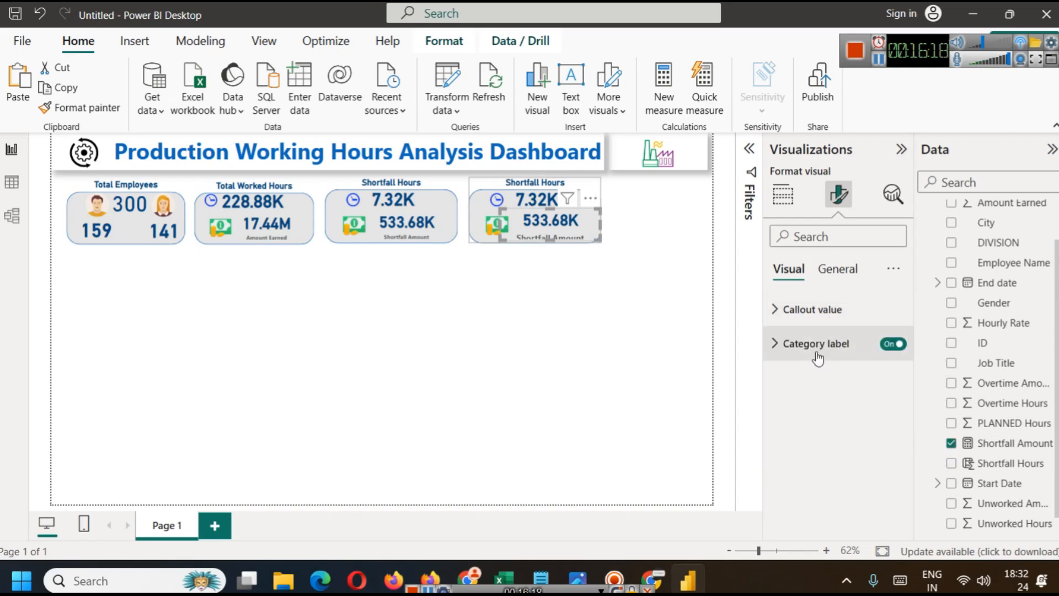
pyautogui.click(824, 345)
pyautogui.click(871, 400)
pyautogui.write('8')
pyautogui.click(689, 371)
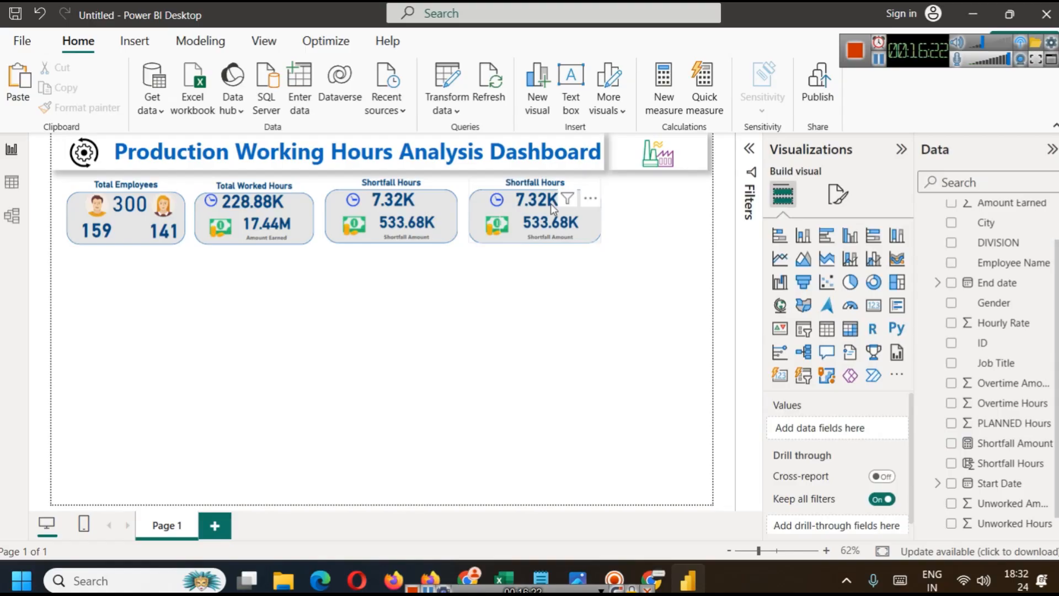
# Step: Change the title text of the duplicated fourth card to Overtime Hours
pyautogui.click(533, 197)
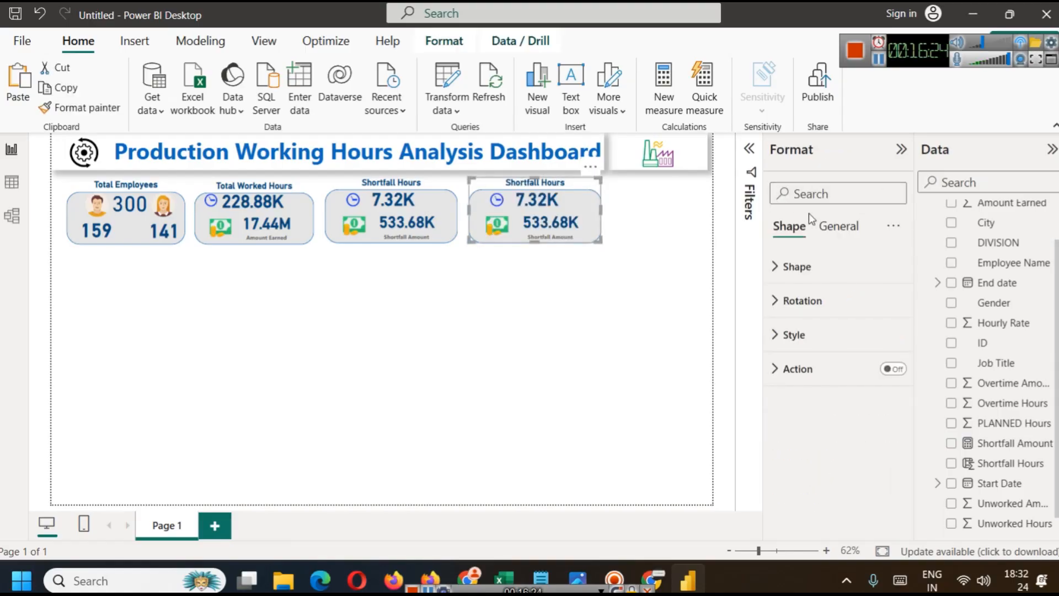
pyautogui.click(827, 227)
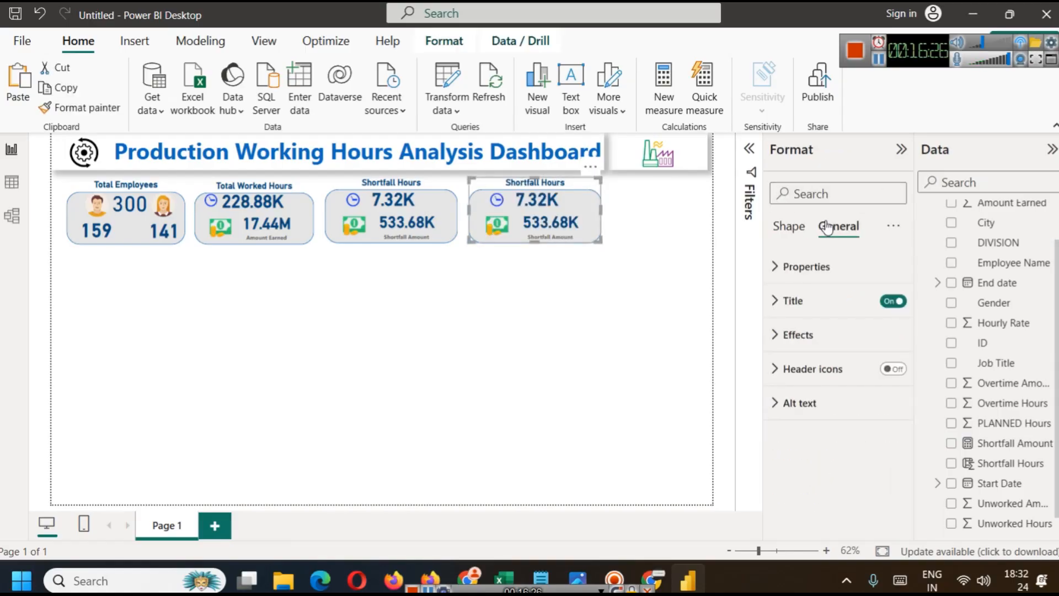
pyautogui.click(808, 301)
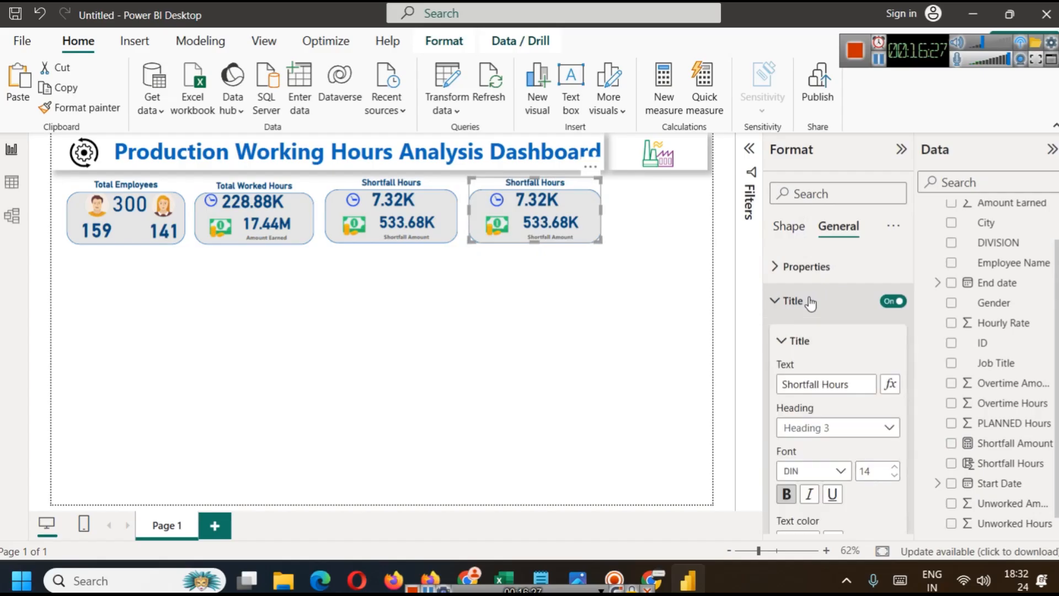
pyautogui.doubleClick(805, 384)
pyautogui.write('Overtime')
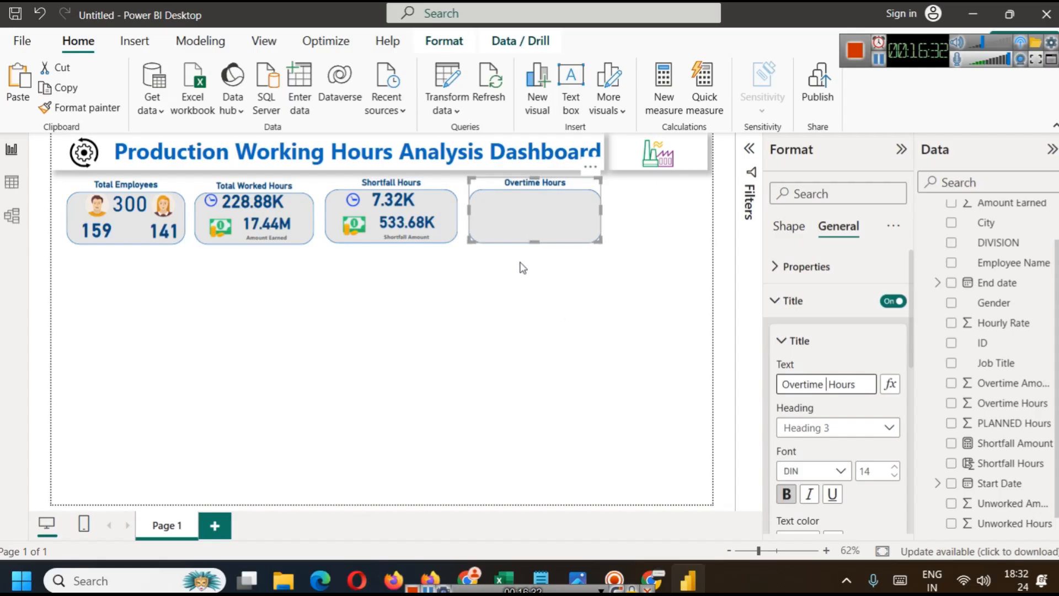
pyautogui.click(569, 270)
# Step: Replace the Shortfall Hours field of the hours value on the Overtime Hours card with Overtime Hours
pyautogui.click(542, 210)
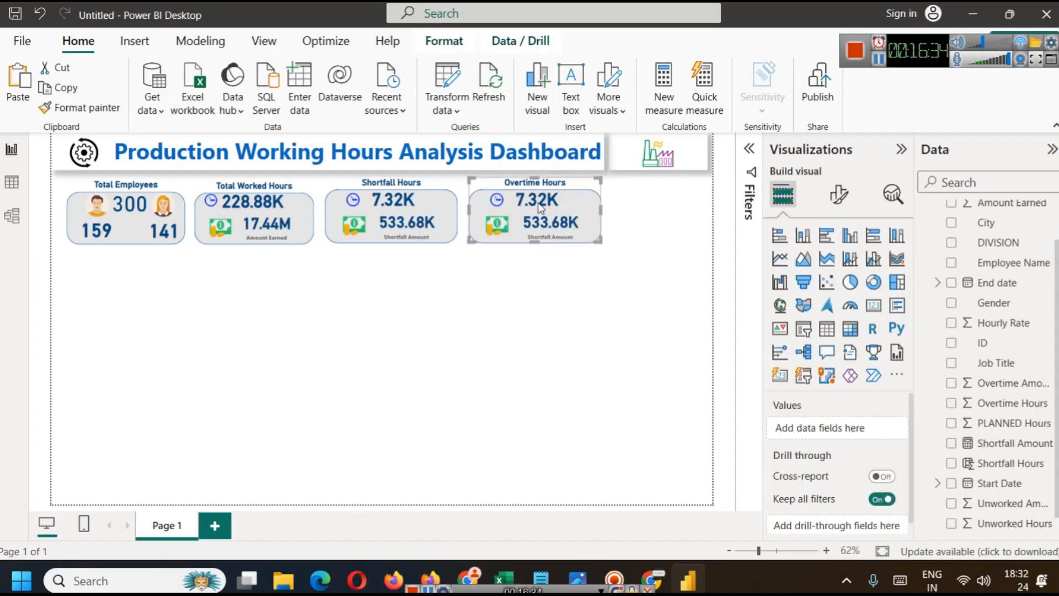
pyautogui.click(537, 198)
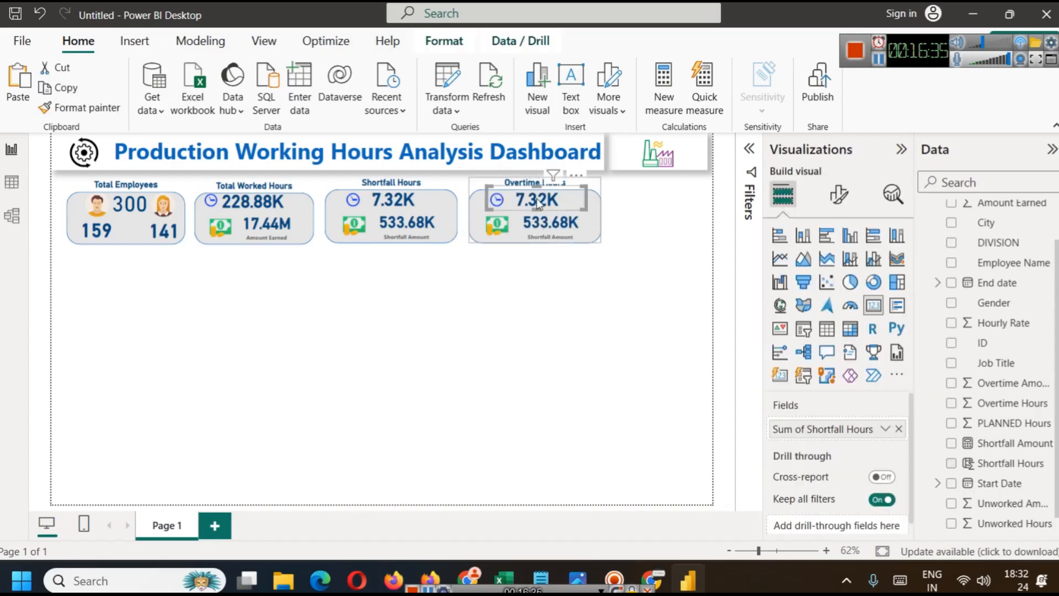
pyautogui.click(899, 430)
pyautogui.moveTo(1017, 409); pyautogui.dragTo(840, 442)
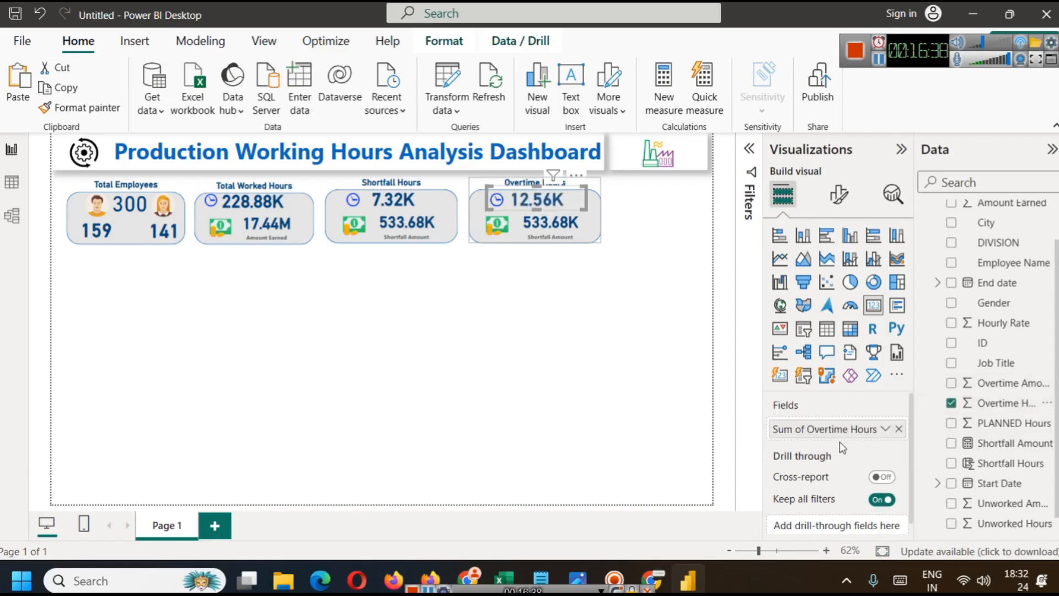
# Step: Replace the Shortfall Amount field of the amount value on the Overtime Hours card with Overtime Amount
pyautogui.click(543, 222)
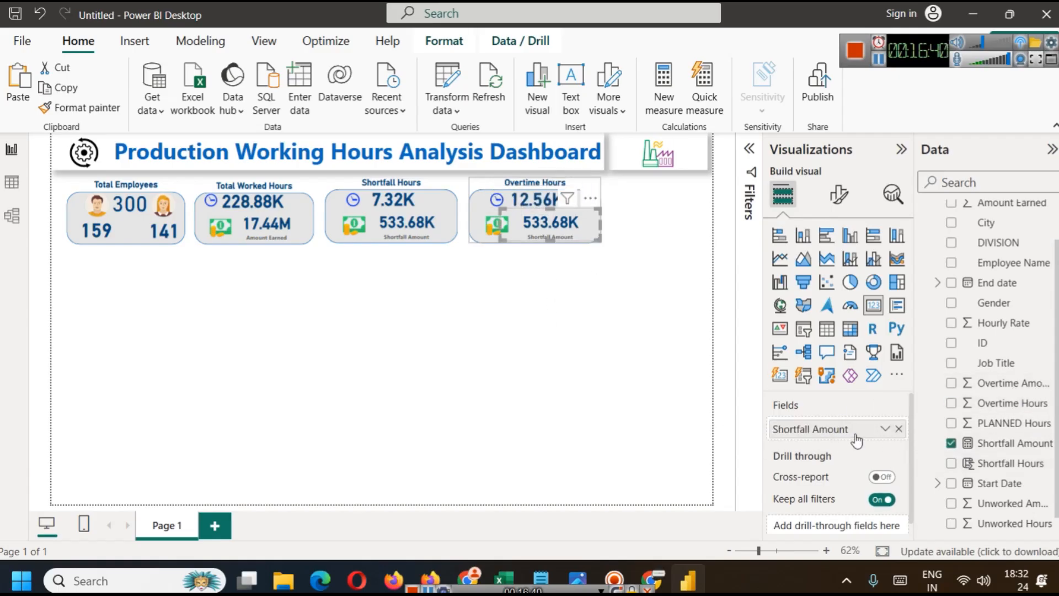
pyautogui.click(902, 430)
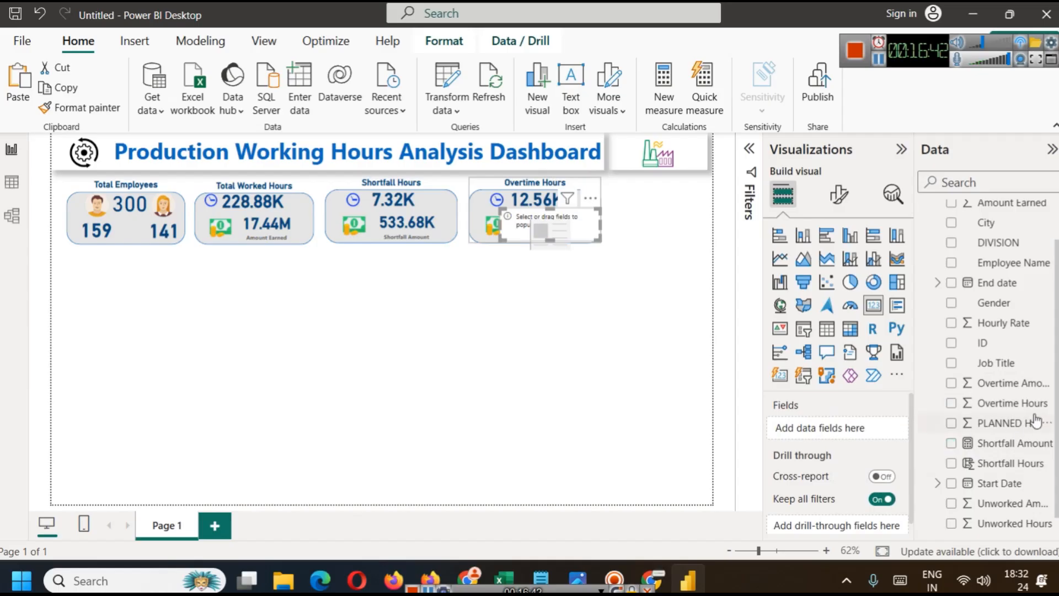
pyautogui.moveTo(1021, 383); pyautogui.dragTo(817, 433)
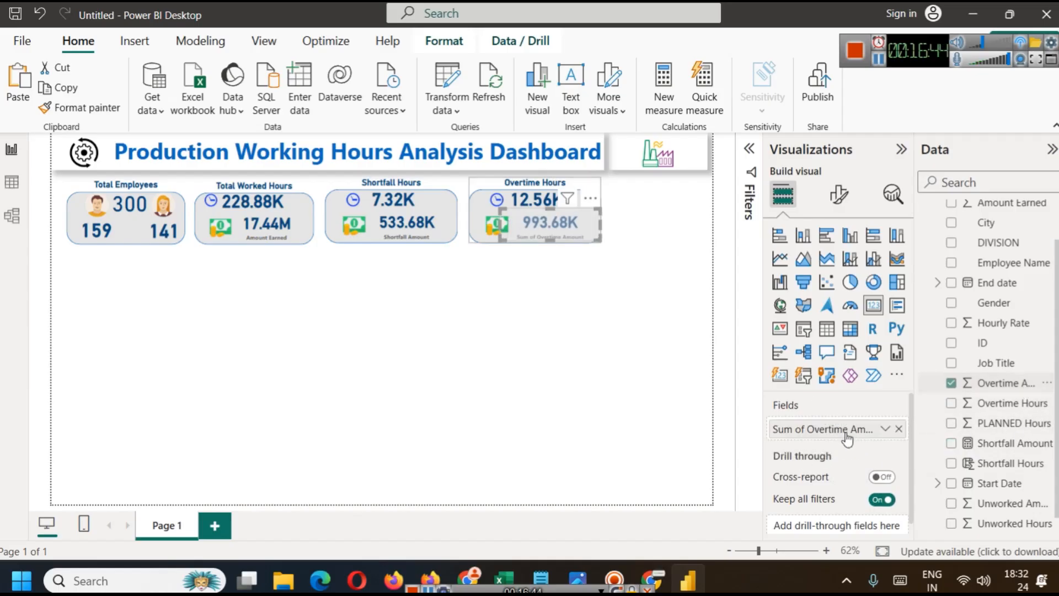
# Step: Rename the Overtime Hours card's amount field for this visual to Overtime Amount by removing the Sum of prefix
pyautogui.click(890, 431)
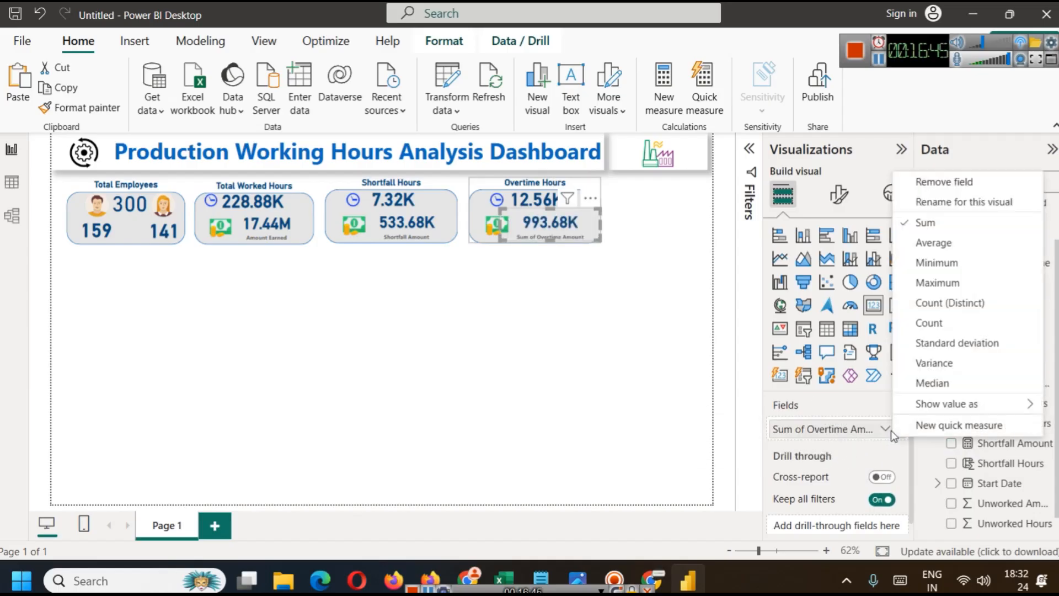
pyautogui.click(965, 202)
pyautogui.click(804, 431)
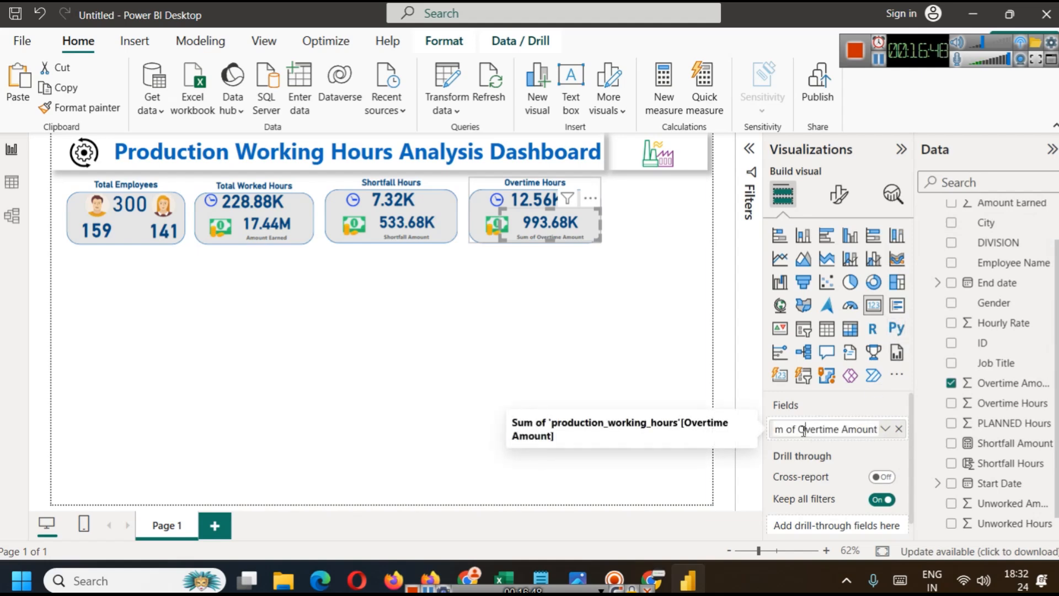
pyautogui.hotkey('shift', 'Home')
pyautogui.press('BackSpace')
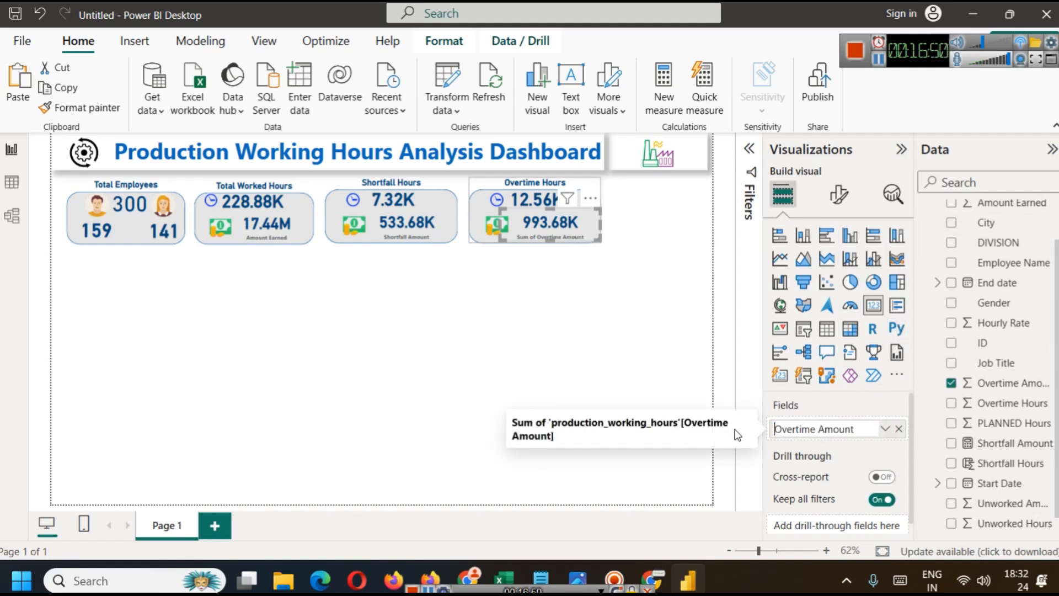
pyautogui.press('Return')
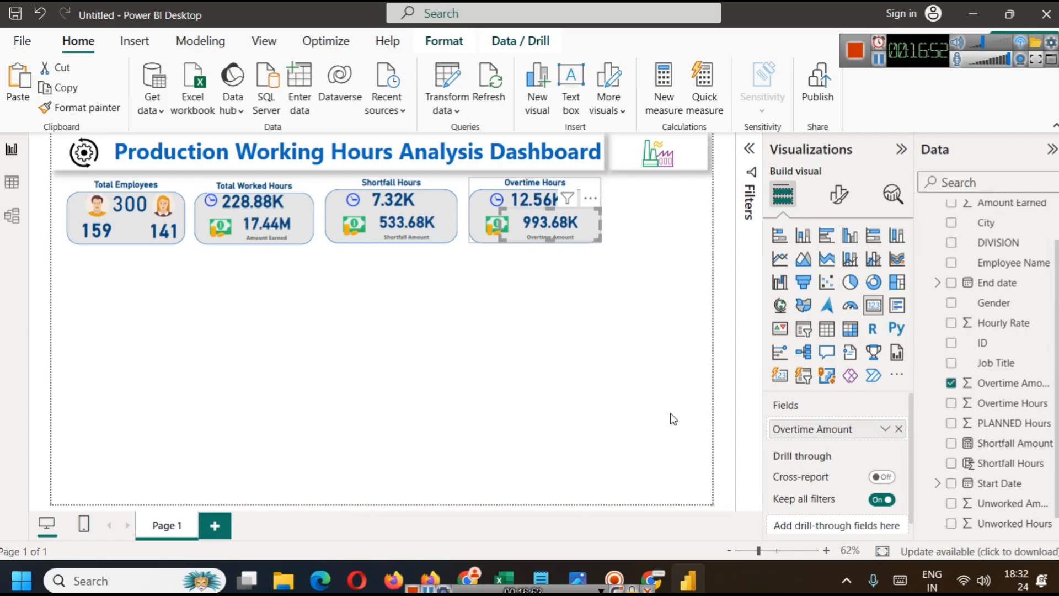
pyautogui.click(588, 376)
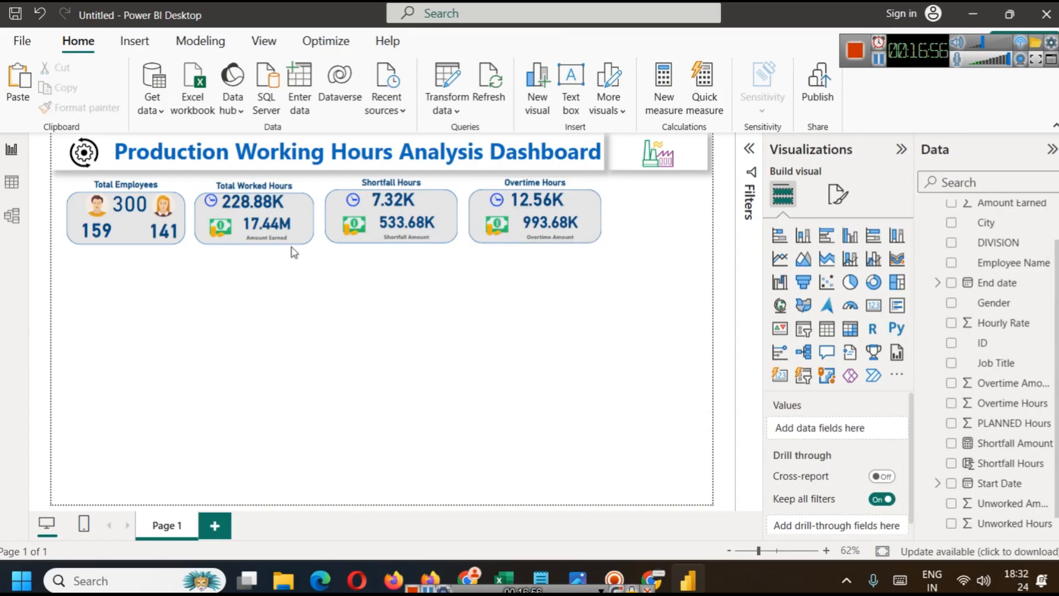
# Step: Nudge the Overtime Amount value slightly left, closer to the money icon on the Overtime Hours card
pyautogui.click(553, 226)
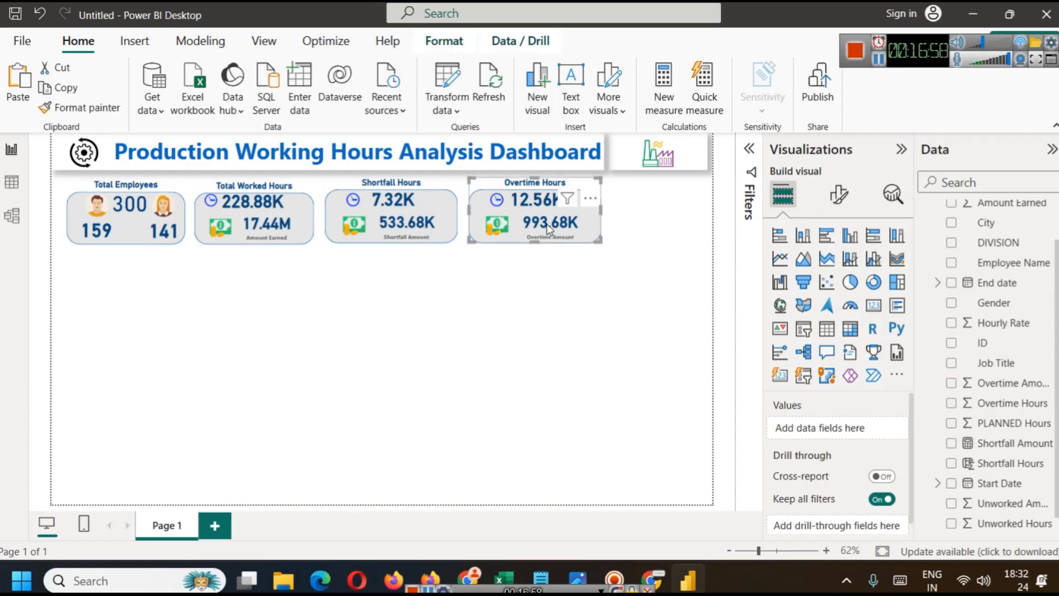
pyautogui.click(547, 224)
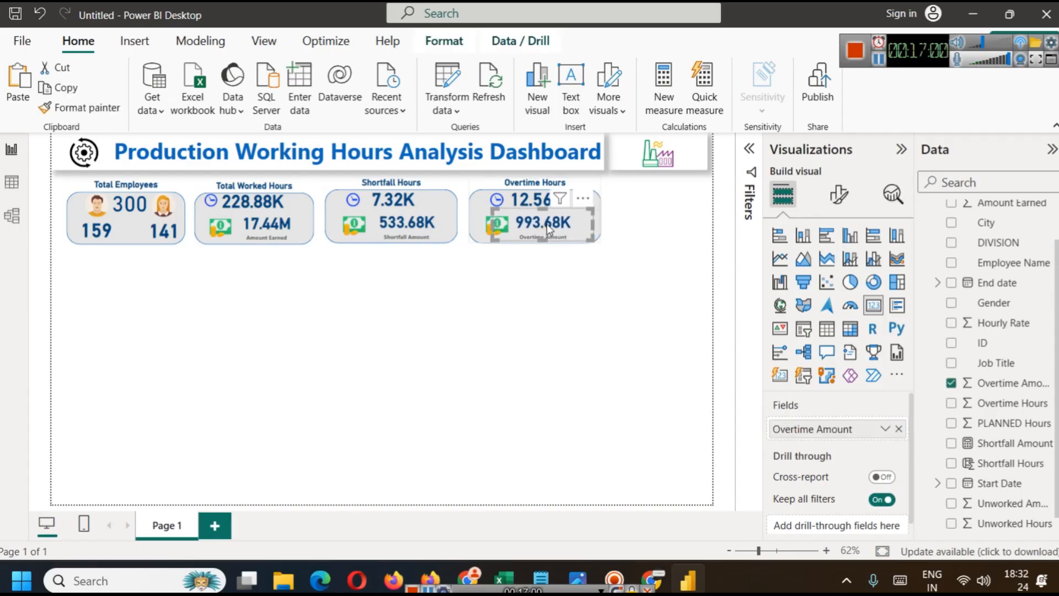
pyautogui.click(540, 290)
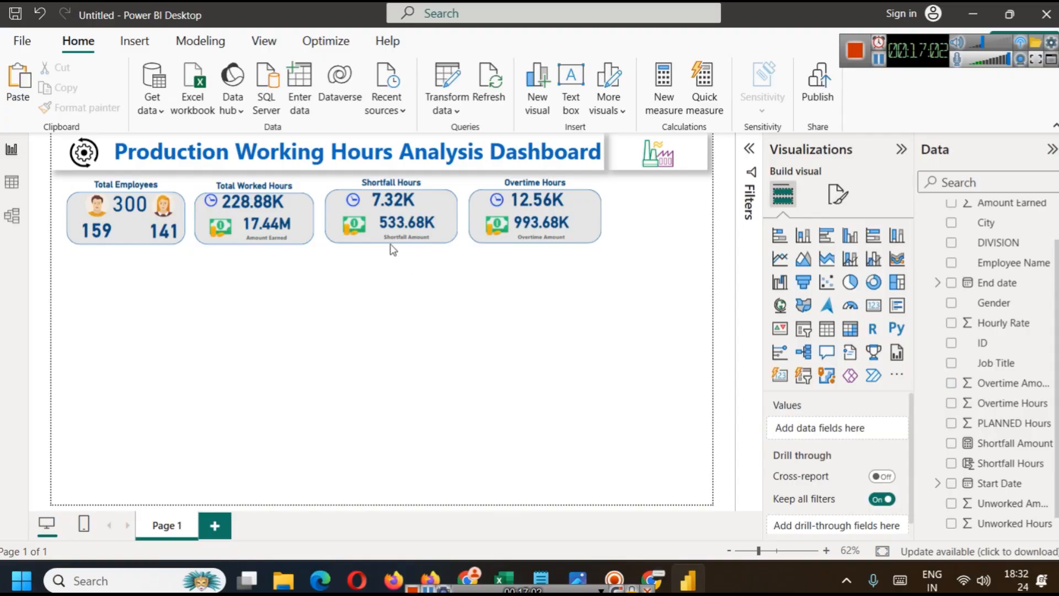
# Step: Nudge the Shortfall Amount value left, closer to the money icon on the Shortfall Hours card
pyautogui.click(409, 223)
pyautogui.click(409, 224)
pyautogui.press('Left')
pyautogui.press('Left')
pyautogui.press('Left')
pyautogui.press('Left')
pyautogui.press('Left')
pyautogui.press('Left')
pyautogui.press('Left')
pyautogui.press('Left')
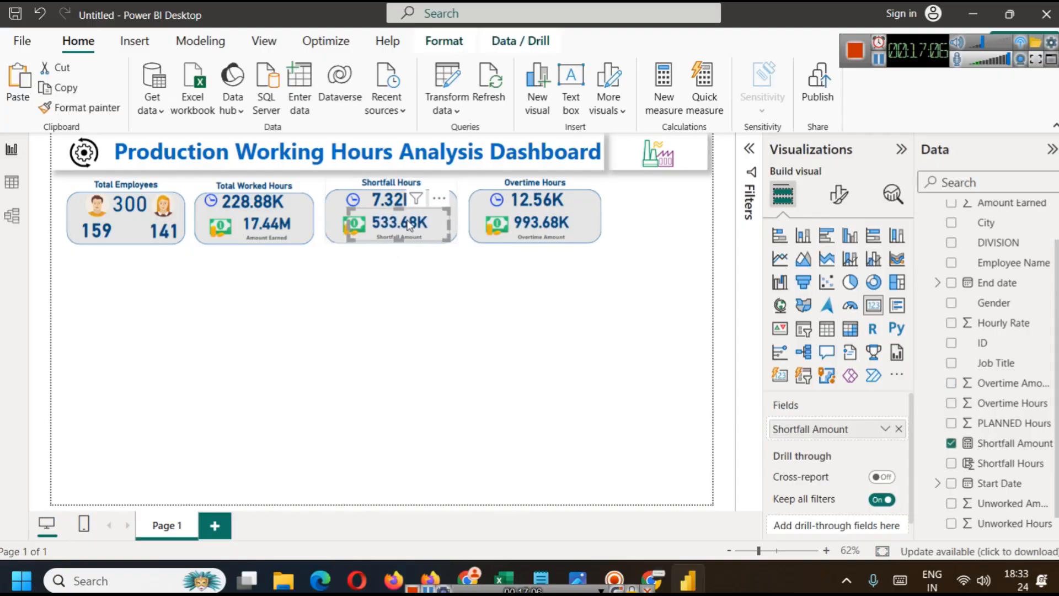
# Step: Nudge the Amount Earned value left, closer to the money icon on the Total Worked Hours card
pyautogui.click(390, 298)
pyautogui.click(266, 222)
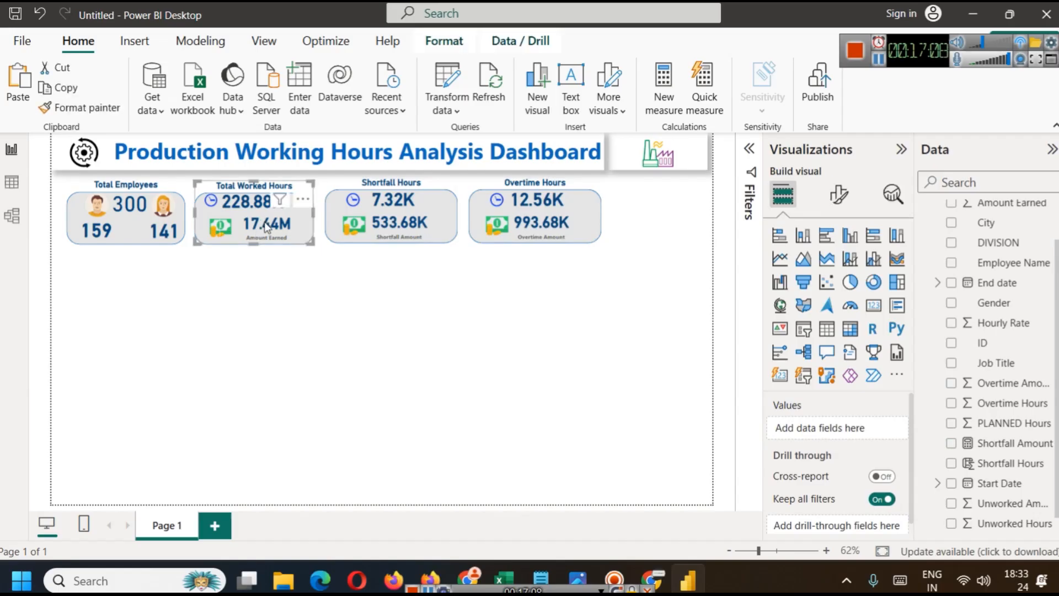
pyautogui.click(265, 223)
pyautogui.press('Left')
pyautogui.press('Left')
pyautogui.press('Left')
pyautogui.press('Left')
pyautogui.press('Left')
pyautogui.press('Left')
pyautogui.press('Left')
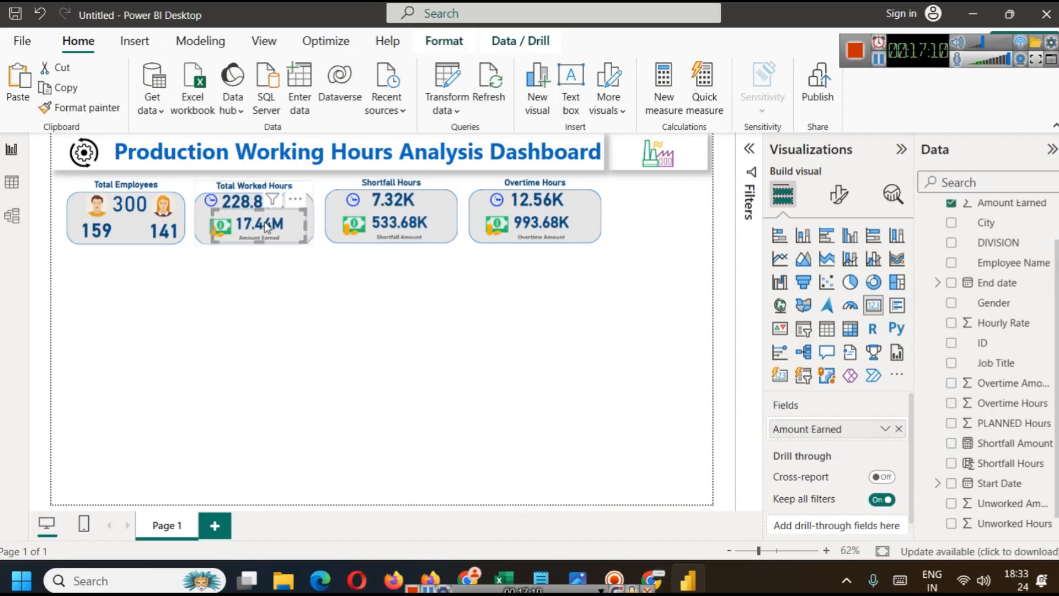
pyautogui.click(254, 315)
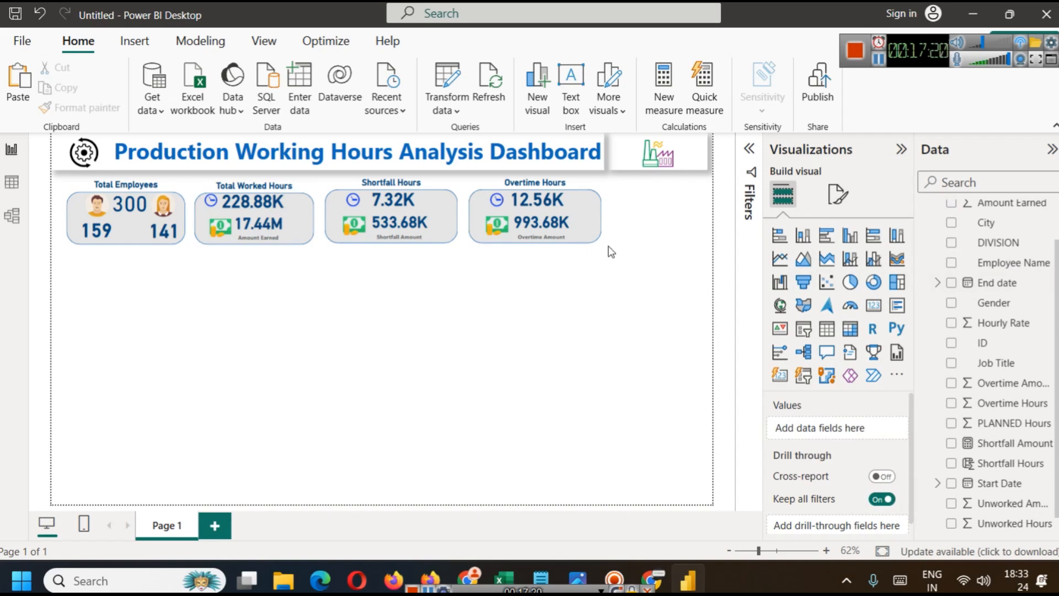
# Step: Try summarizing the hours value on the Overtime Hours card as Average and undo the change
pyautogui.click(534, 208)
pyautogui.click(886, 429)
pyautogui.click(940, 245)
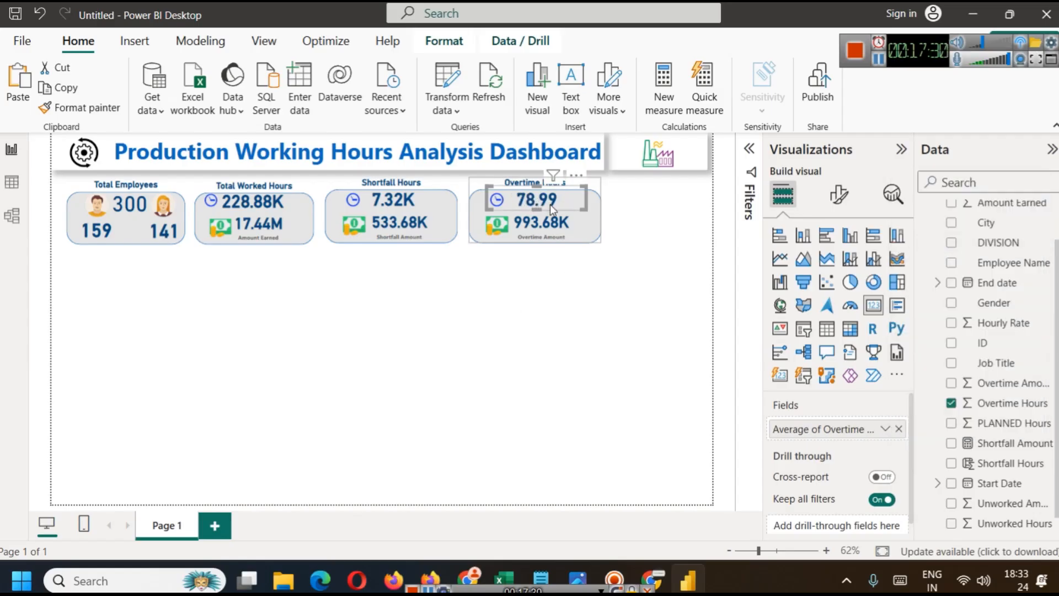
pyautogui.hotkey('ctrl', 'z')
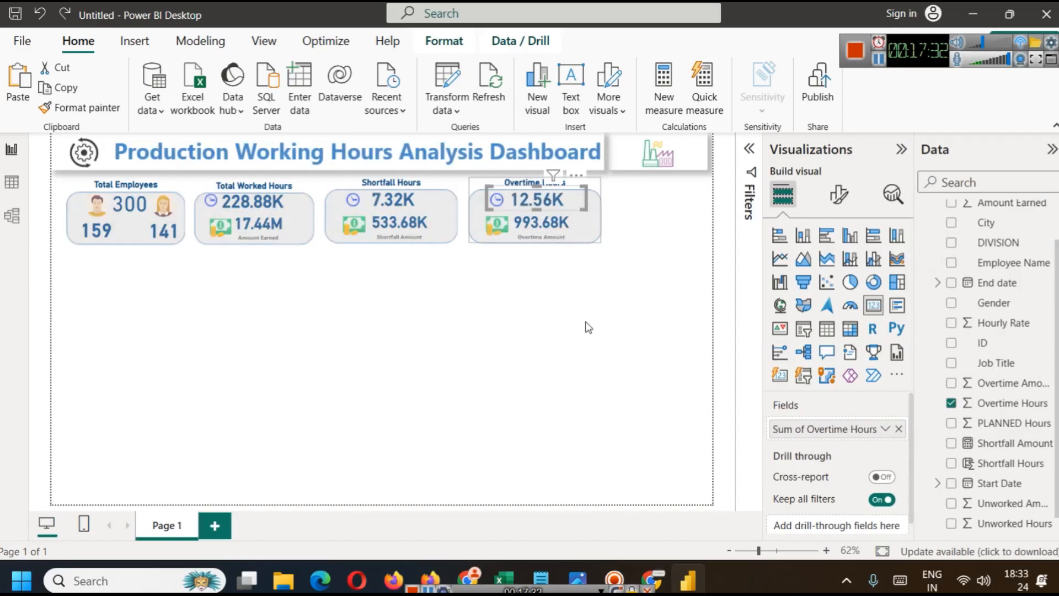
pyautogui.click(596, 319)
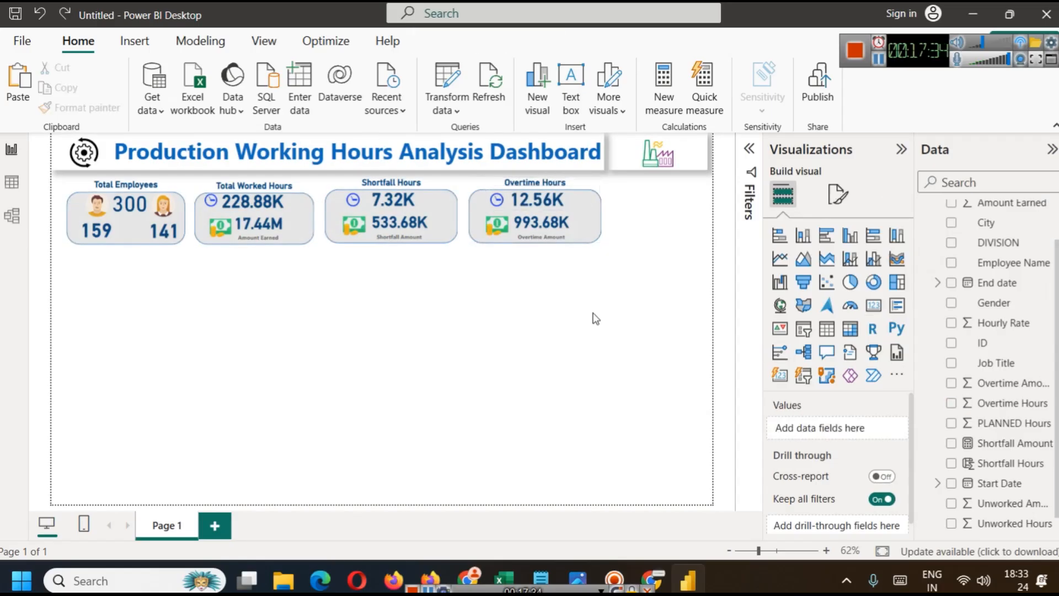
# Step: Make the callout value for the overall headcount on the Total Employees card bold
pyautogui.click(141, 204)
pyautogui.click(852, 195)
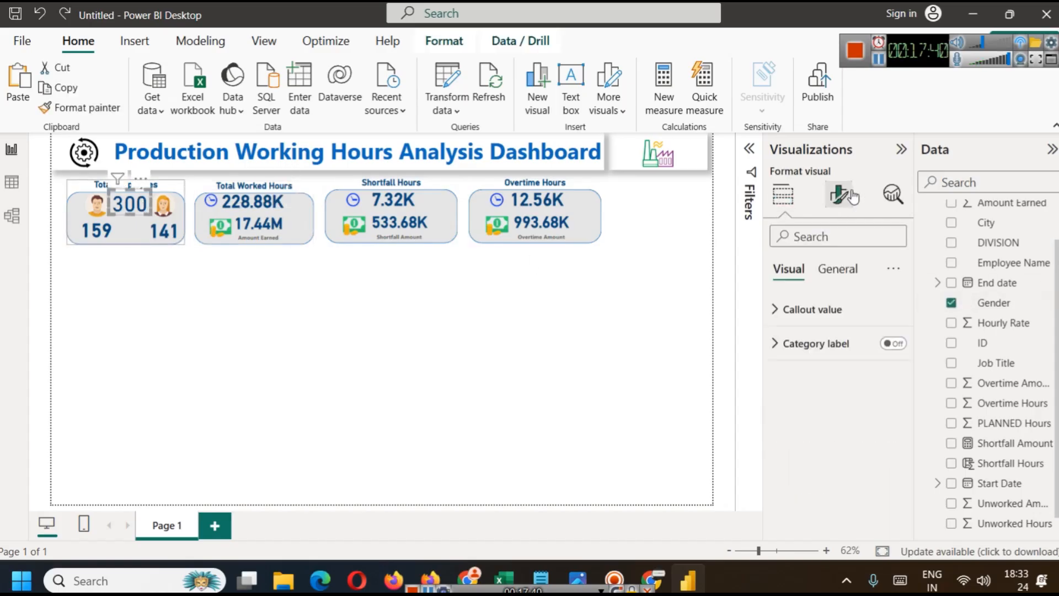
pyautogui.click(816, 310)
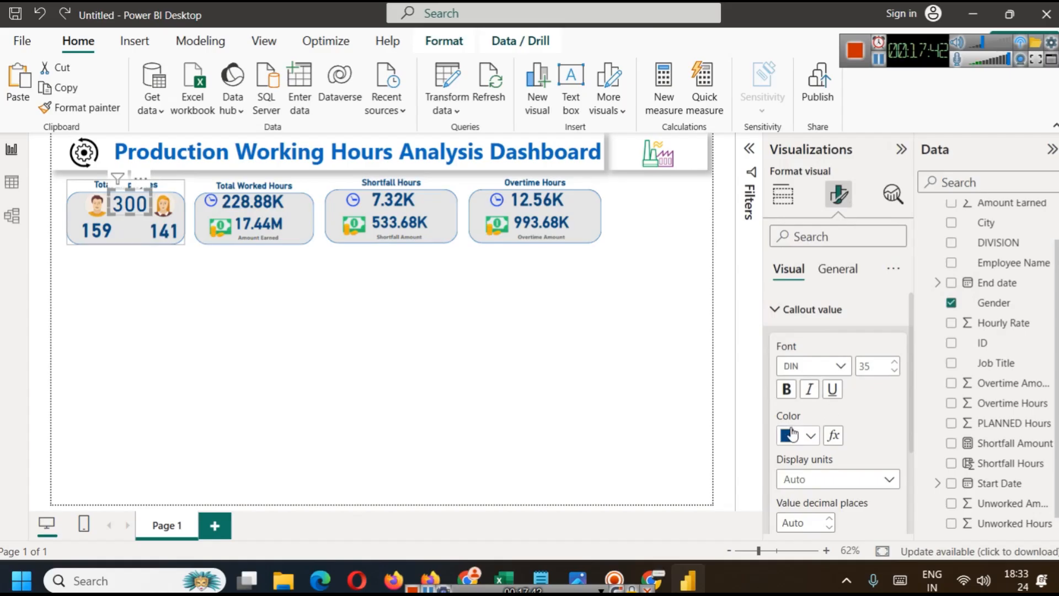
pyautogui.click(290, 309)
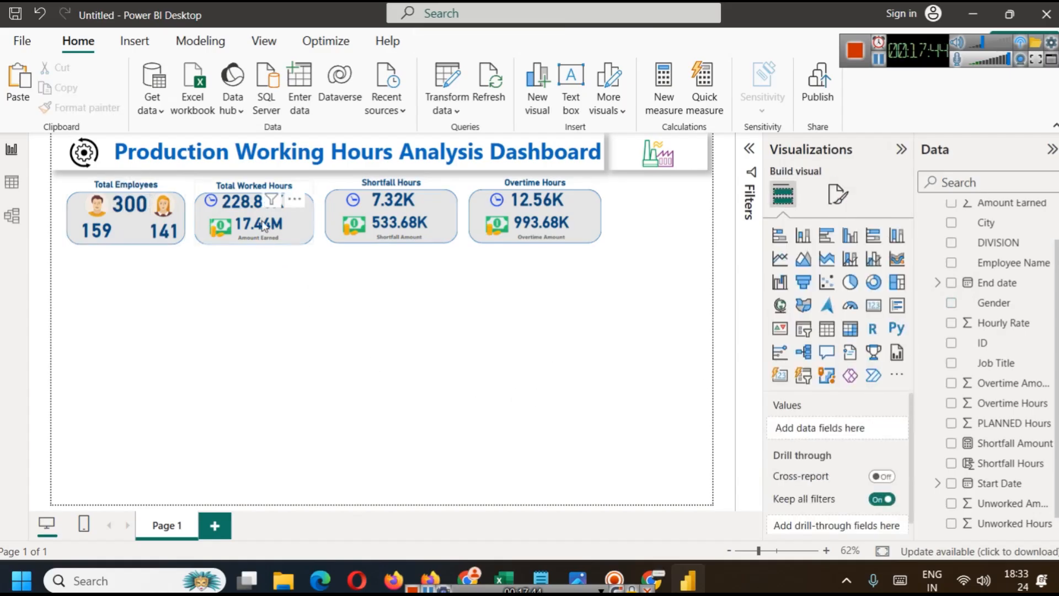
# Step: Nudge the hours values on the Total Worked Hours, Shortfall Hours and Overtime Hours cards slightly right and down
pyautogui.click(253, 209)
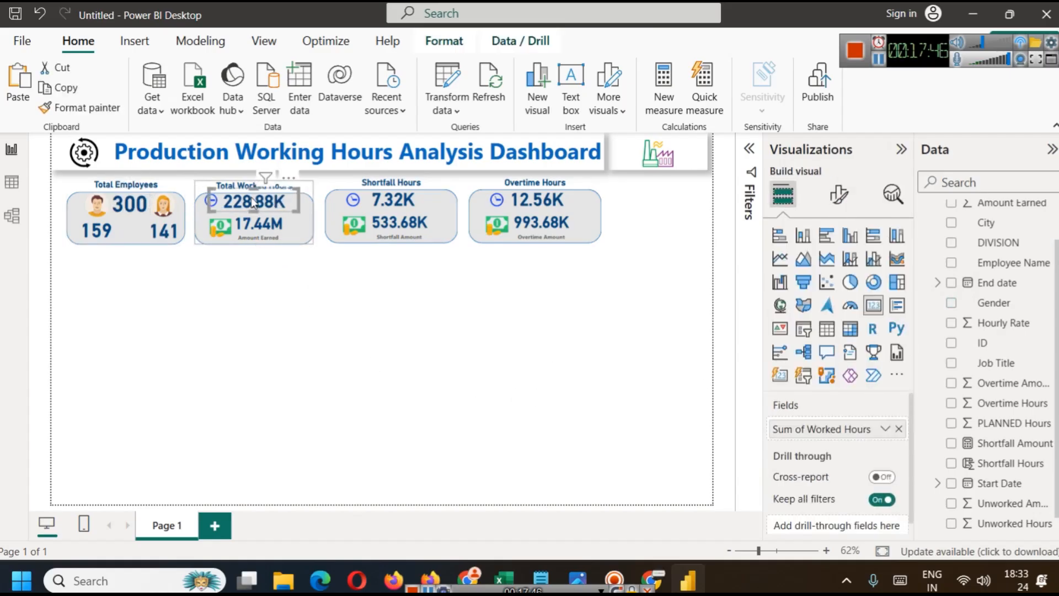
pyautogui.click(390, 206)
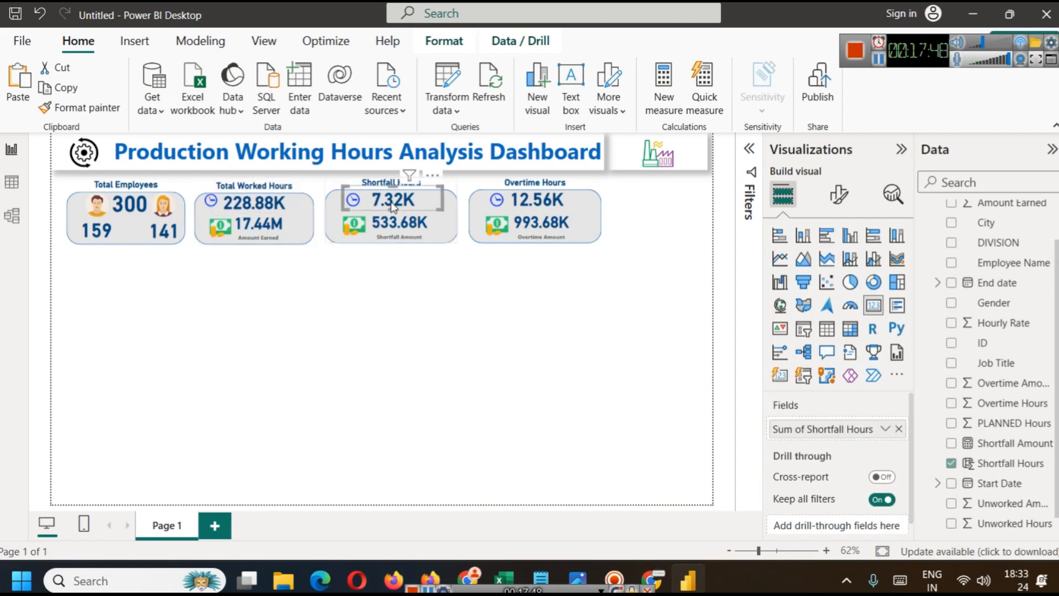
pyautogui.click(536, 203)
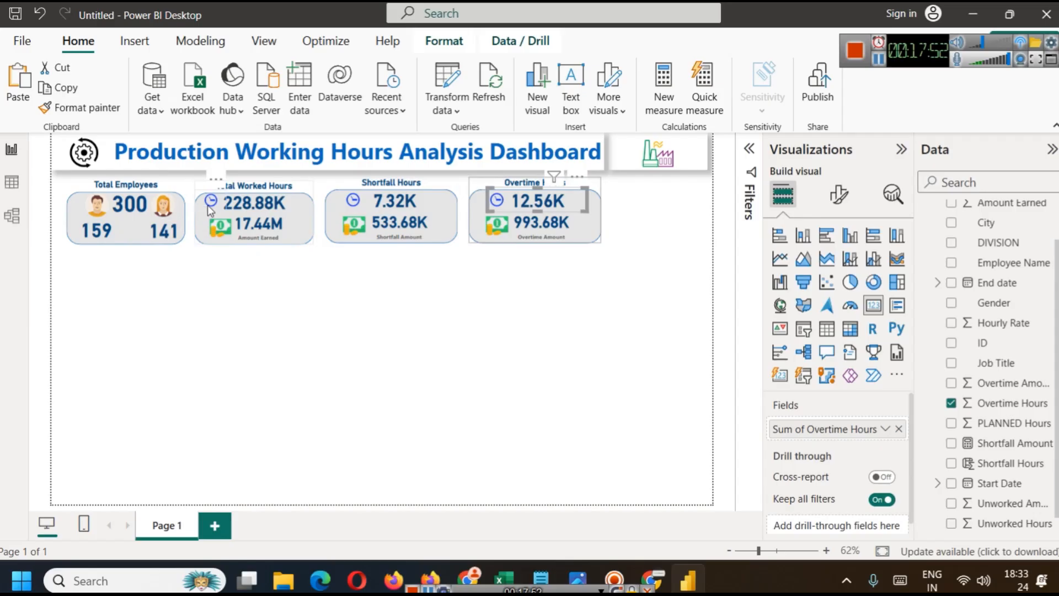
pyautogui.click(242, 238)
pyautogui.press('Down')
pyautogui.press('Up')
pyautogui.press('Up')
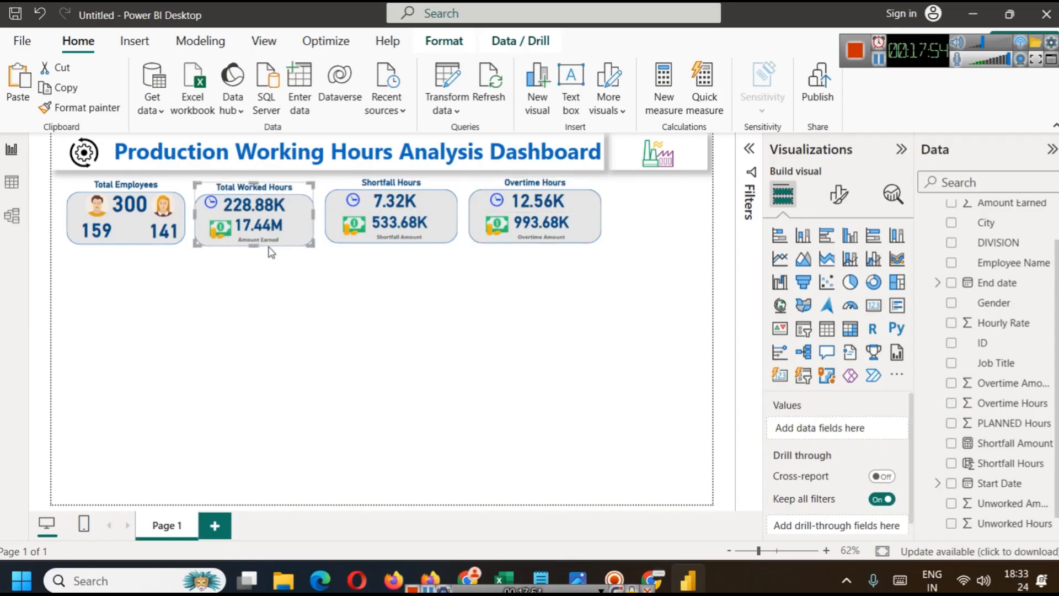
pyautogui.click(234, 267)
# Step: Nudge the clock icons on the Total Worked Hours, Shortfall Hours and Overtime Hours cards into line with their hours values
pyautogui.click(209, 205)
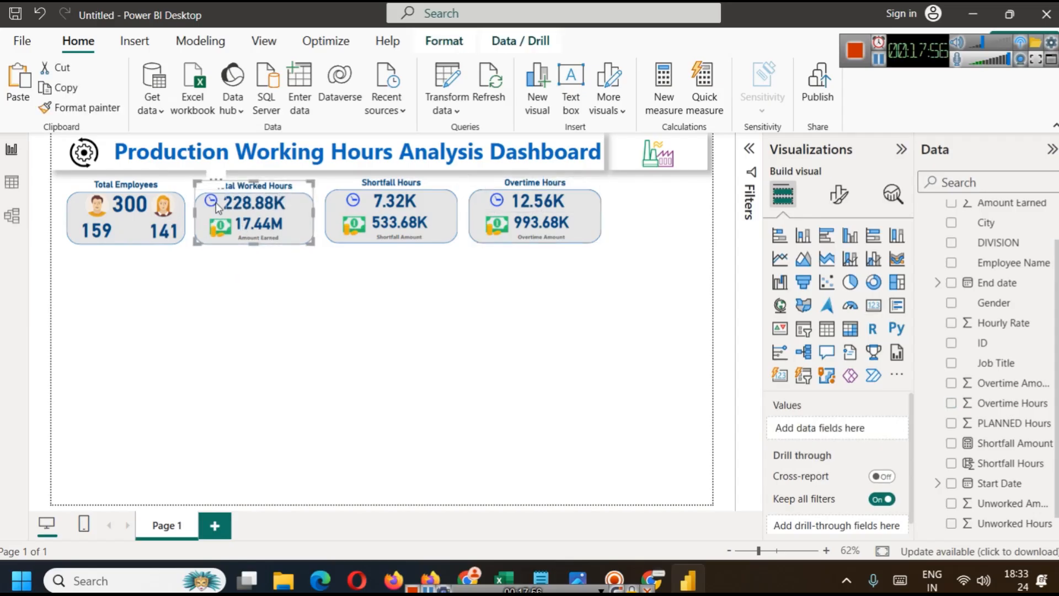
pyautogui.click(220, 206)
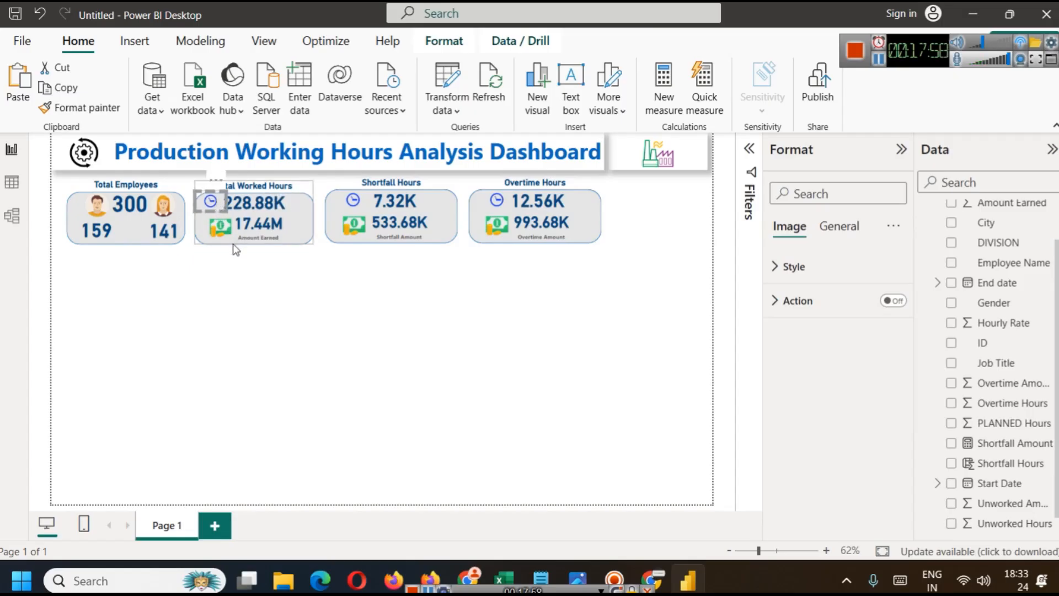
pyautogui.click(360, 210)
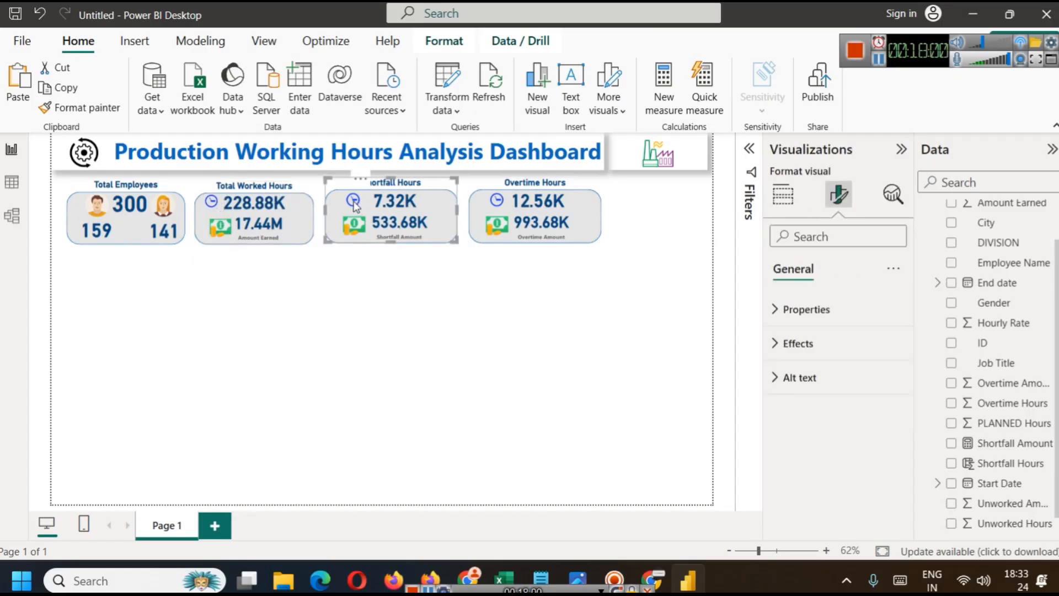
pyautogui.click(356, 207)
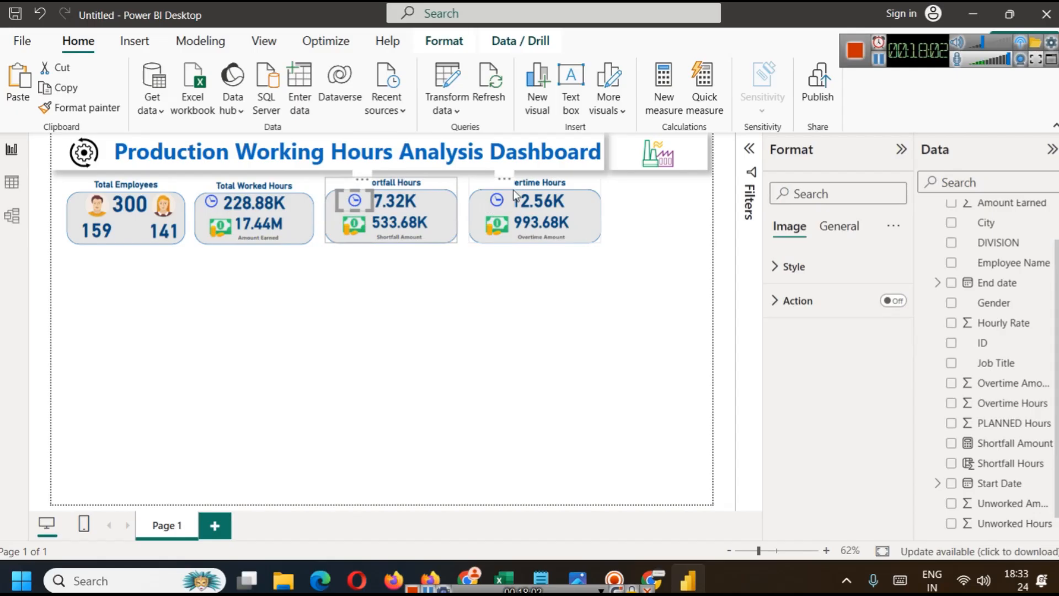
pyautogui.click(498, 205)
pyautogui.click(497, 203)
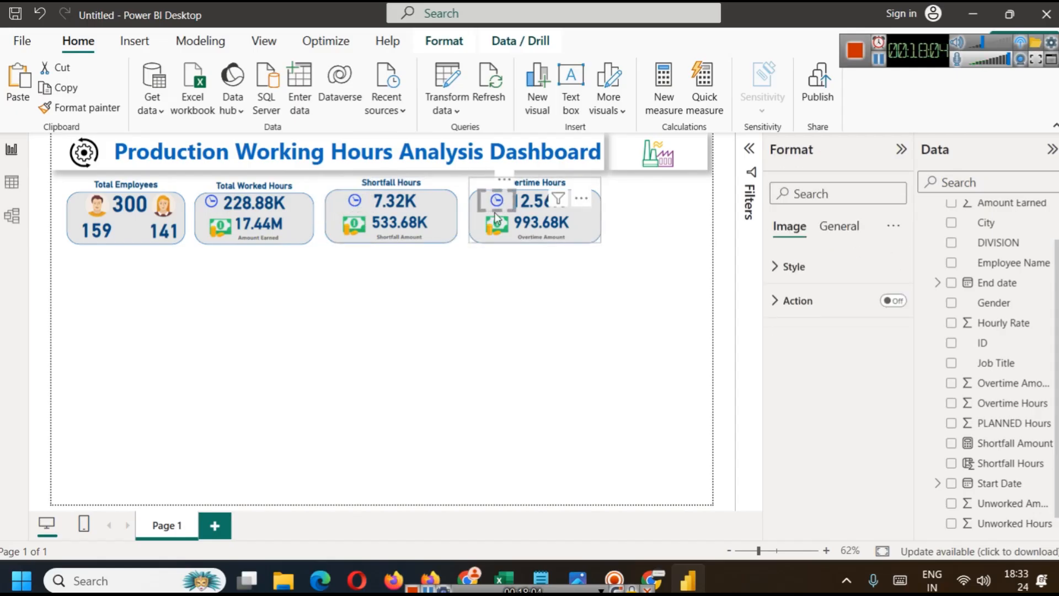
pyautogui.click(466, 324)
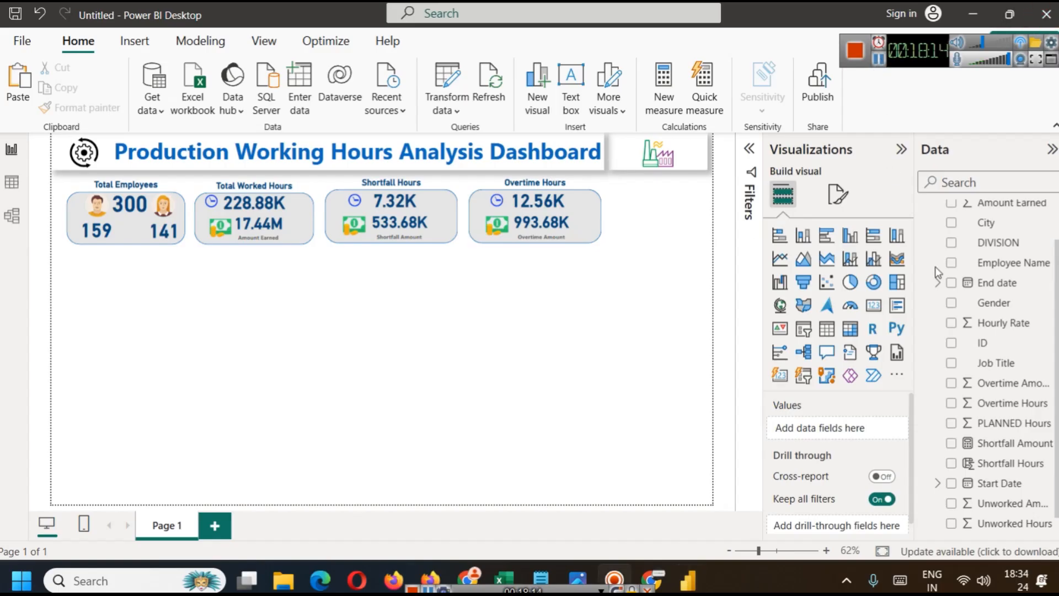
# Step: Add a DIVISION slicer beside the Overtime Hours card, narrowed to fit the gap and tall enough to show every division
pyautogui.scroll(2, 1018, 393)
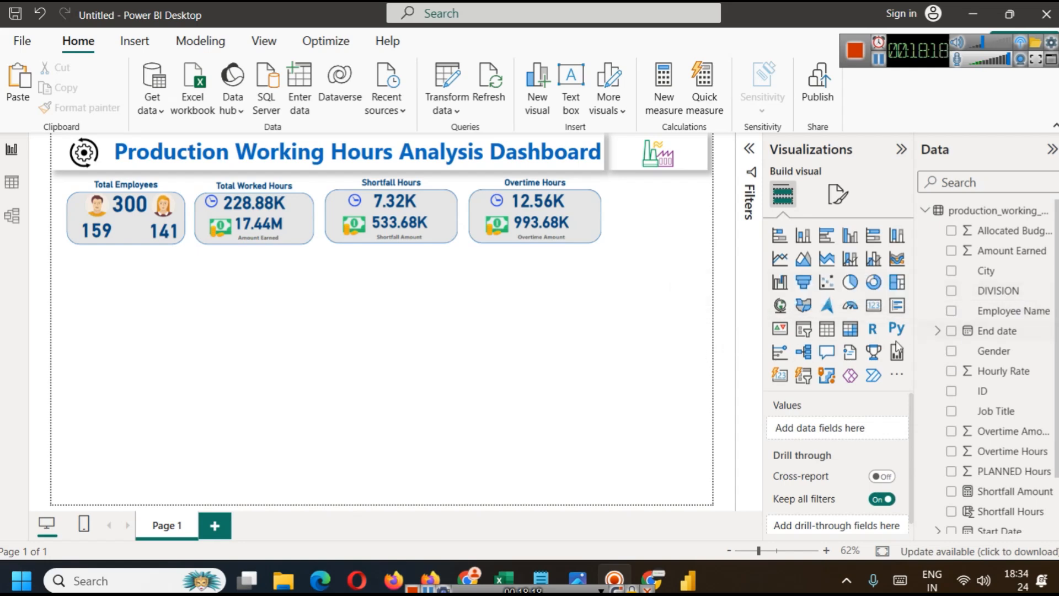
pyautogui.click(812, 330)
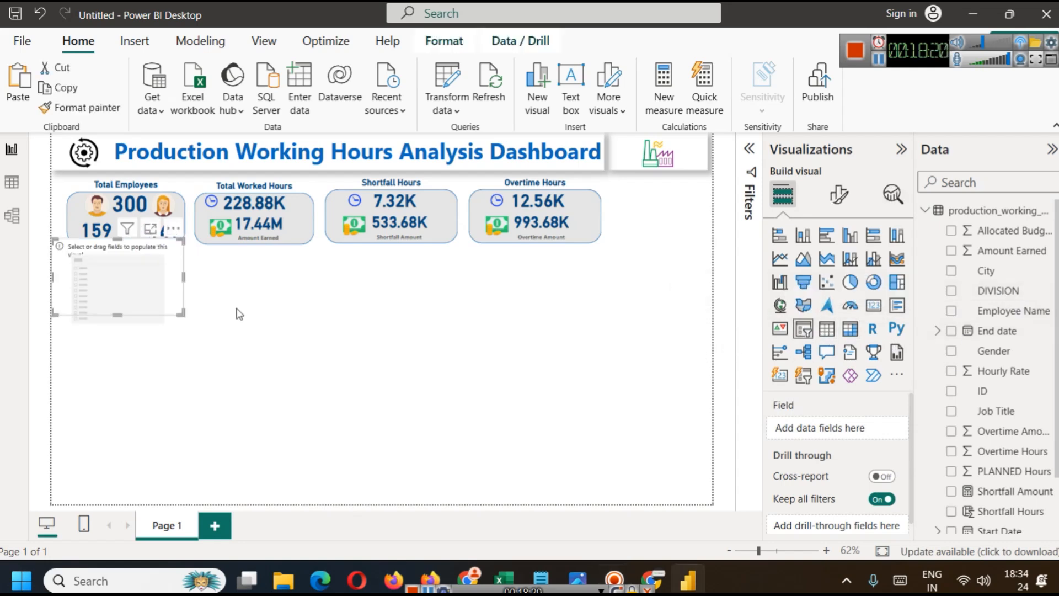
pyautogui.moveTo(408, 285); pyautogui.dragTo(664, 221)
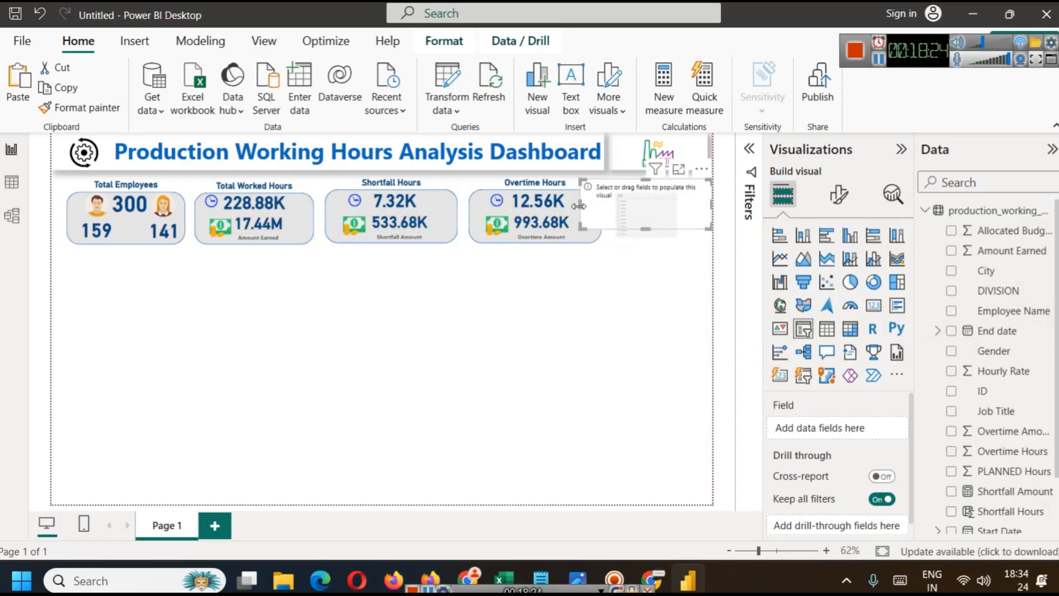
pyautogui.moveTo(580, 216); pyautogui.dragTo(611, 213)
pyautogui.click(672, 313)
pyautogui.click(667, 234)
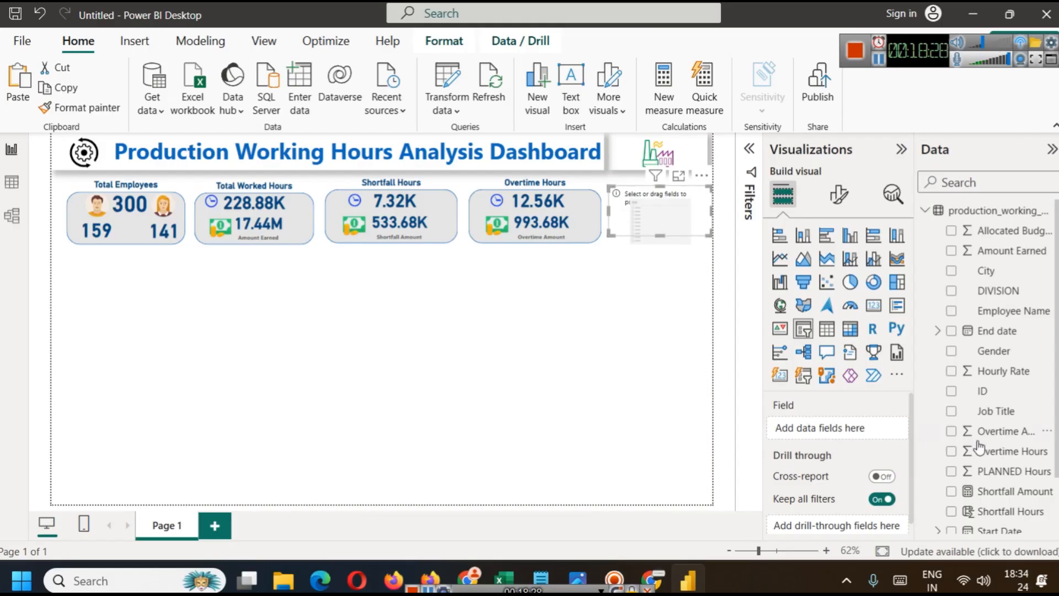
pyautogui.moveTo(998, 291); pyautogui.dragTo(854, 431)
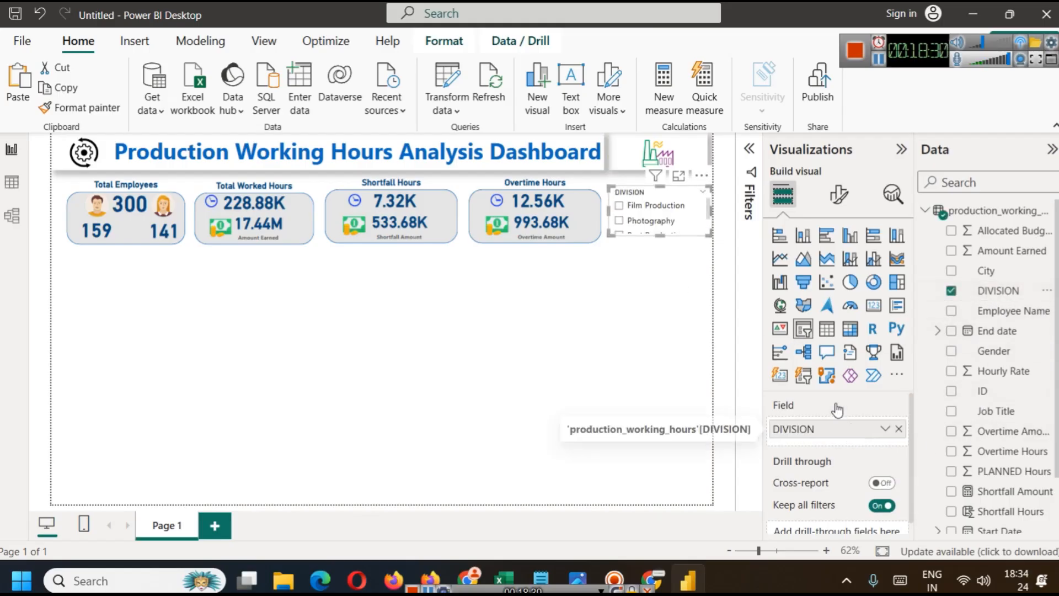
pyautogui.moveTo(709, 235); pyautogui.dragTo(711, 280)
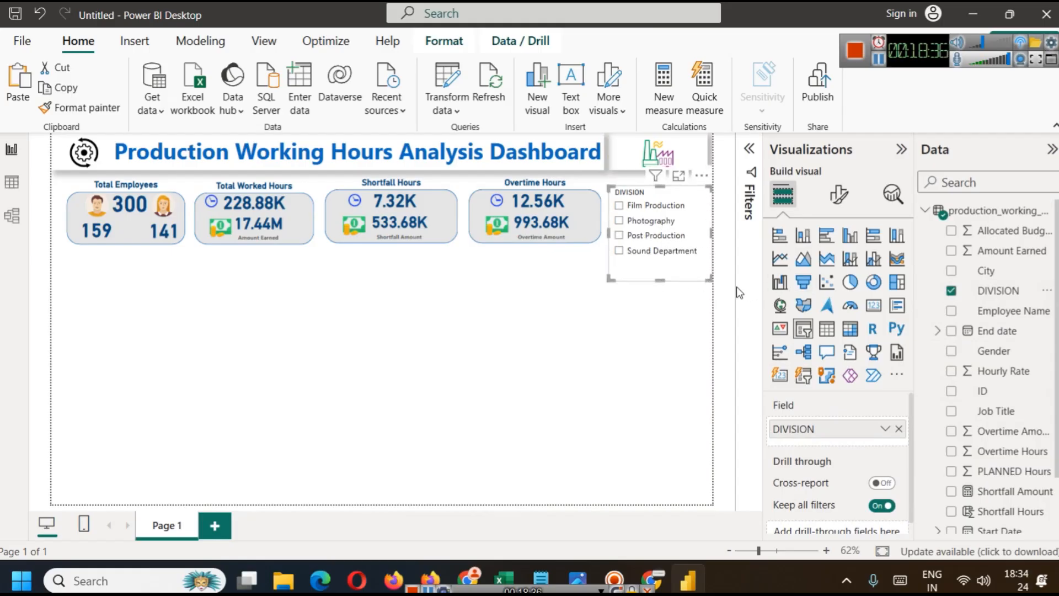
# Step: Set the DIVISION slicer's style to Tile and extend it downward so the division tiles stack in one column
pyautogui.click(839, 194)
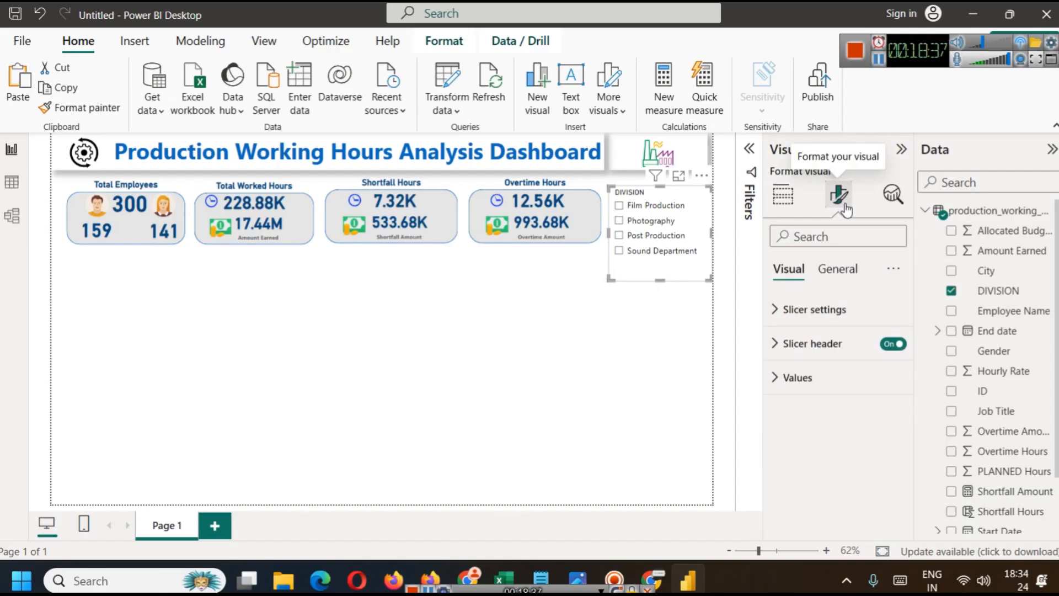
pyautogui.click(809, 315)
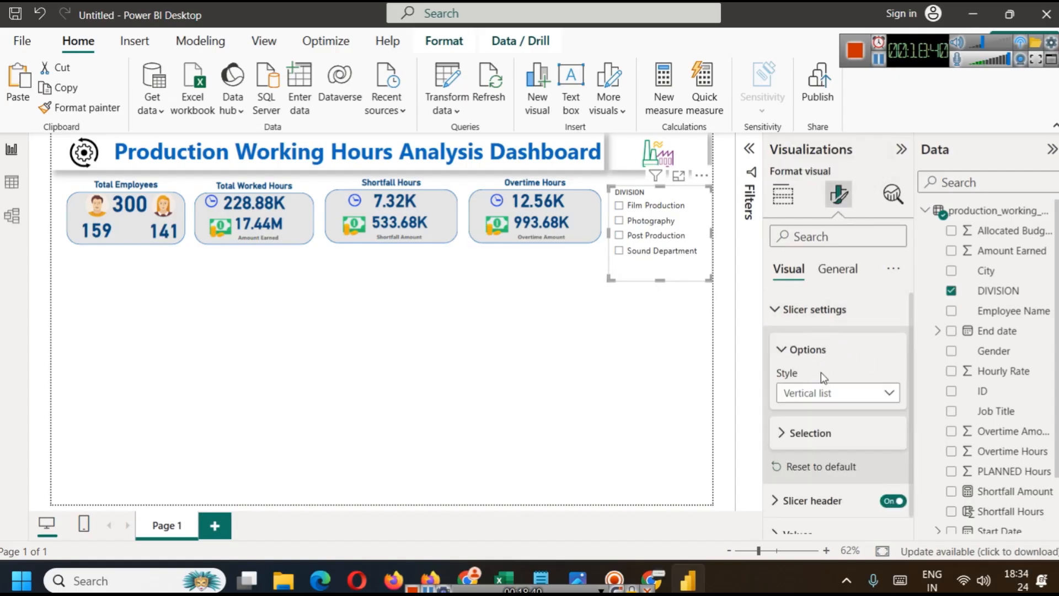
pyautogui.click(825, 389)
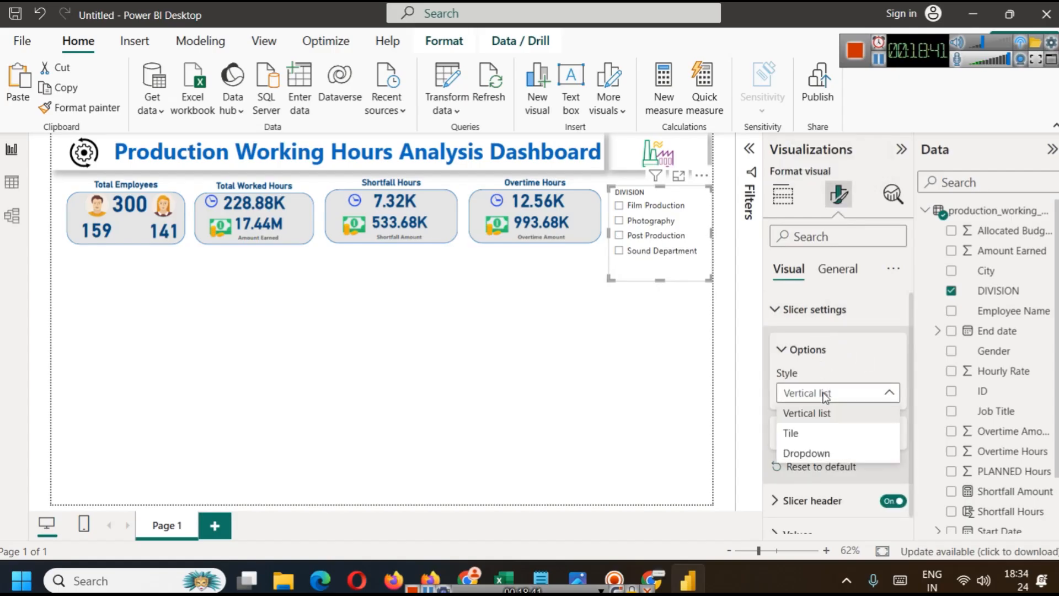
pyautogui.click(813, 441)
pyautogui.moveTo(663, 280); pyautogui.dragTo(662, 329)
pyautogui.click(658, 385)
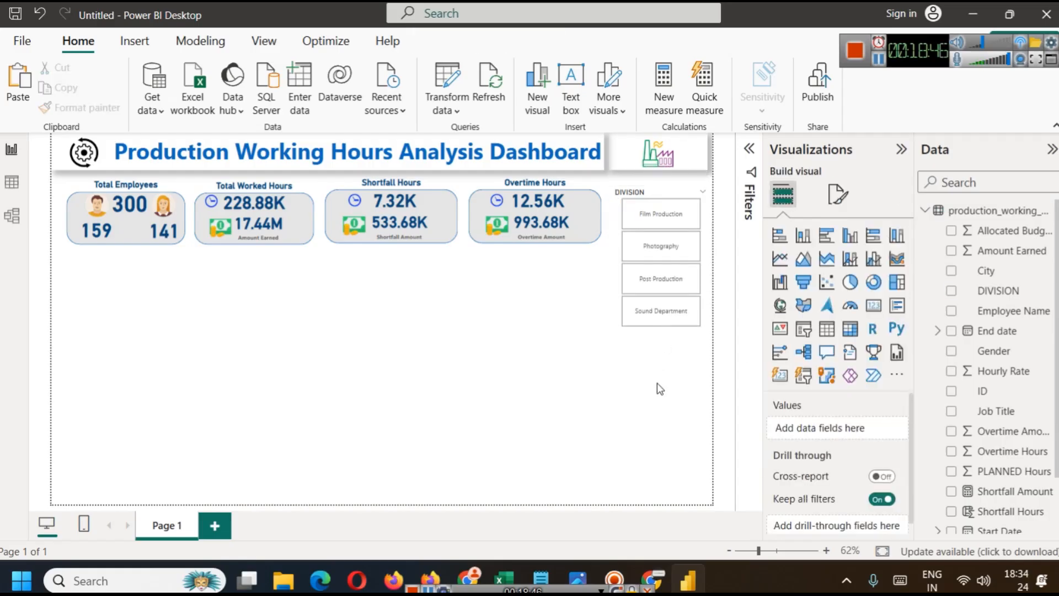
# Step: Format the DIVISION slicer's header text in dark blue and bold
pyautogui.click(662, 191)
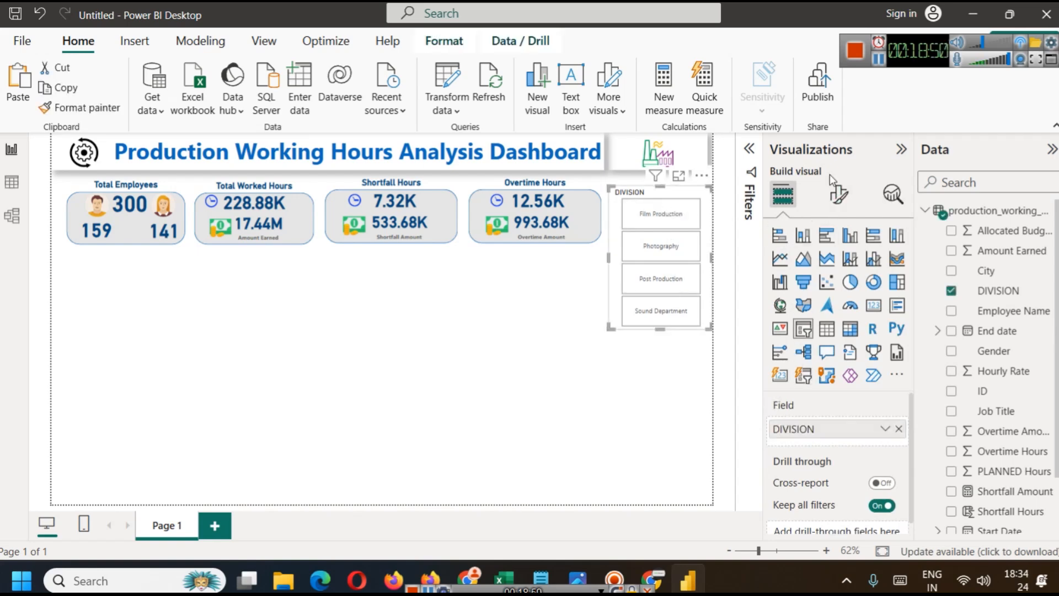
pyautogui.click(837, 193)
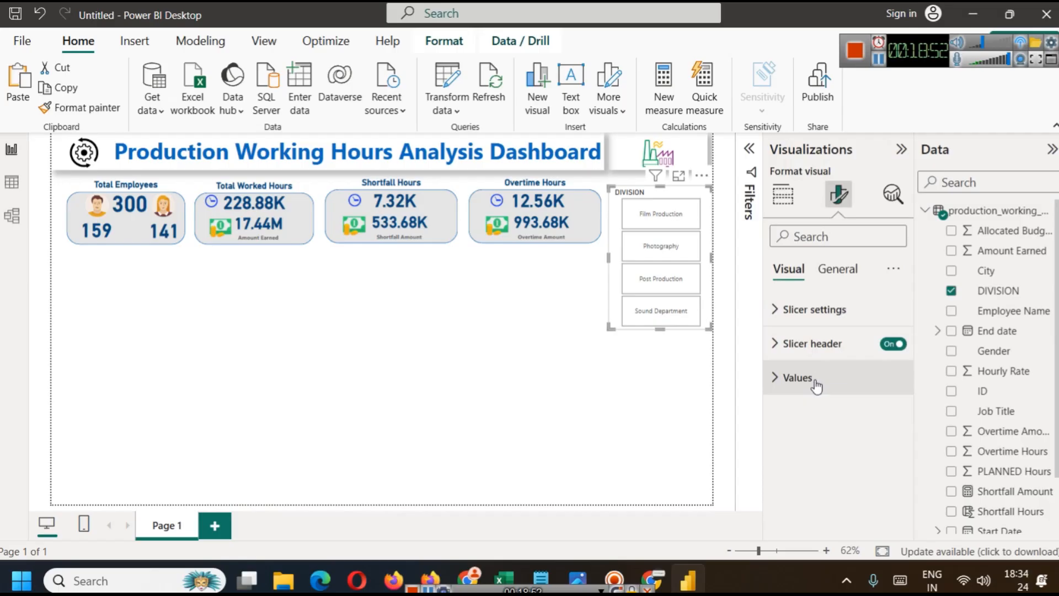
pyautogui.click(807, 310)
pyautogui.scroll(-1, 853, 385)
pyautogui.click(814, 483)
pyautogui.scroll(-3, 834, 441)
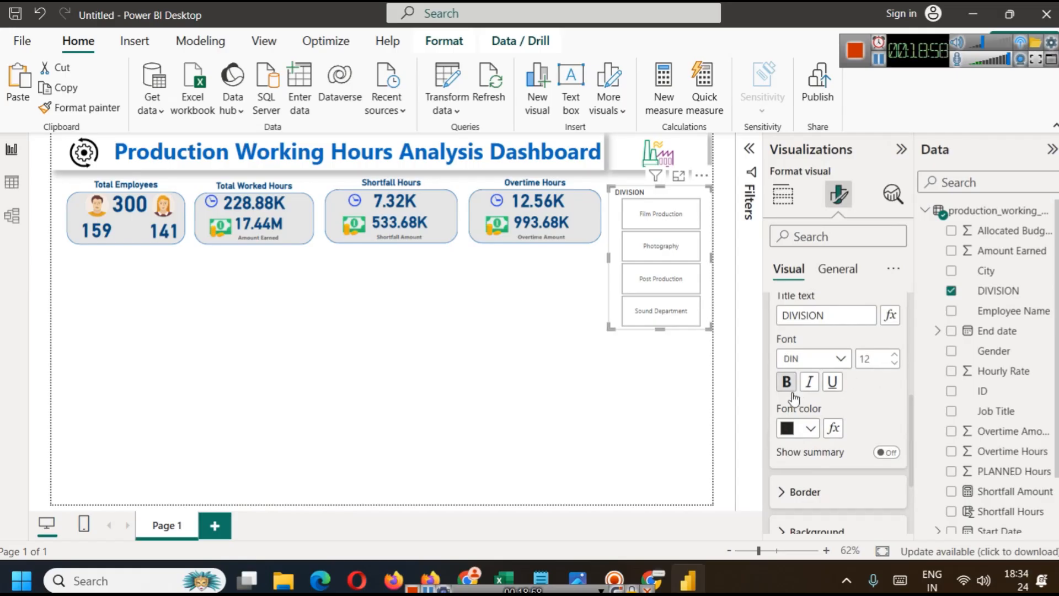
pyautogui.click(807, 429)
pyautogui.click(798, 355)
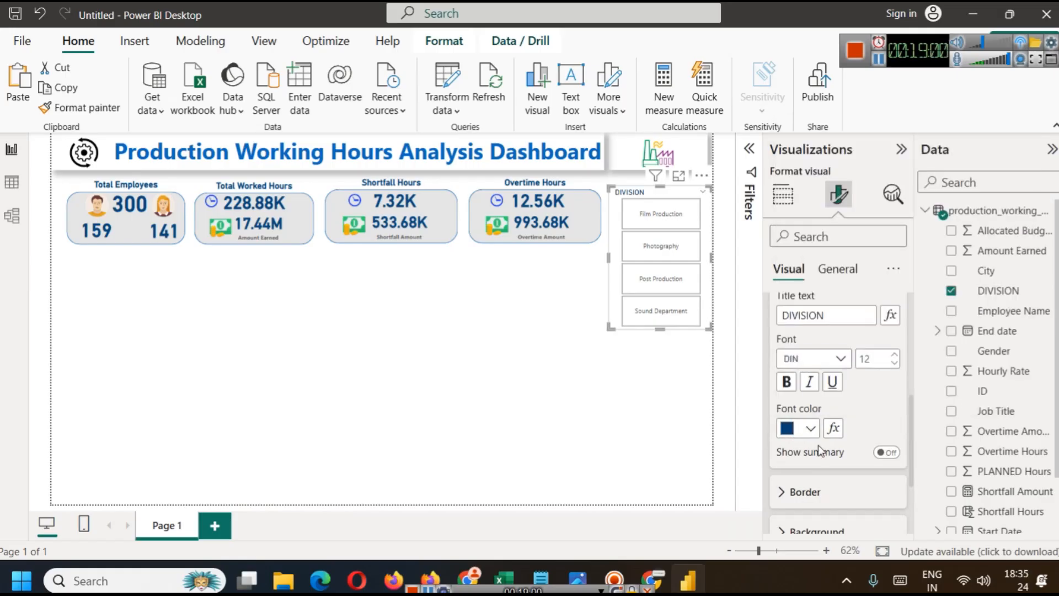
pyautogui.click(792, 385)
# Step: Open the color choices for the DIVISION slicer header's background
pyautogui.scroll(4, 863, 414)
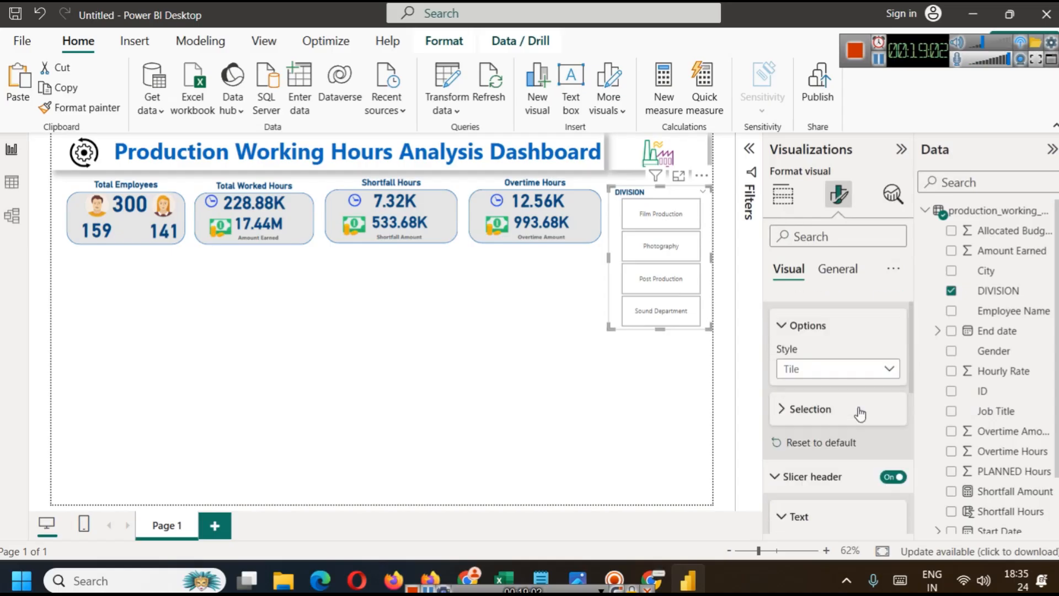
pyautogui.scroll(-3, 883, 415)
pyautogui.scroll(-3, 850, 399)
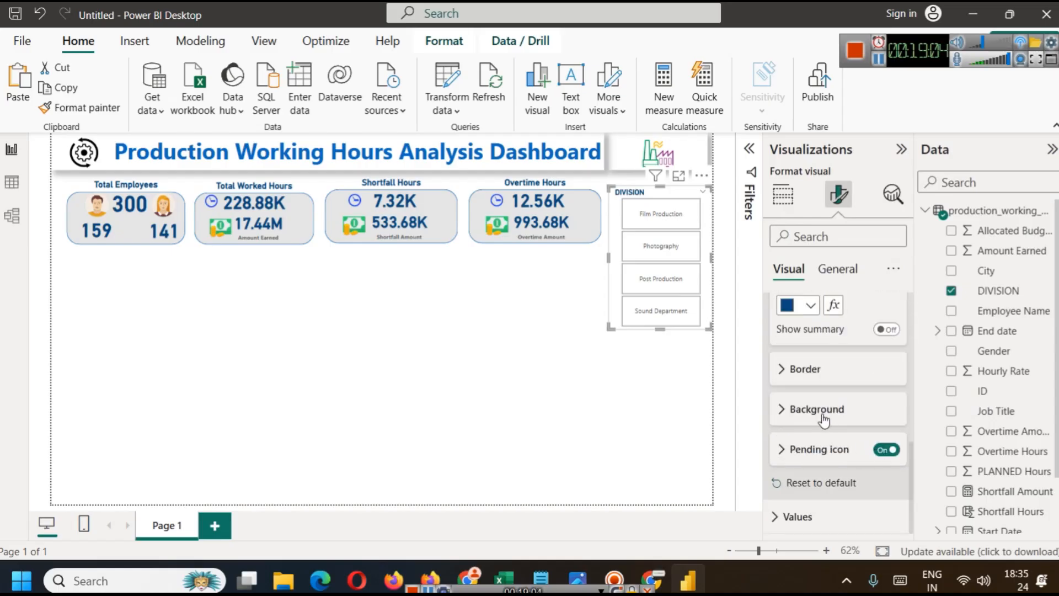
pyautogui.scroll(4, 839, 425)
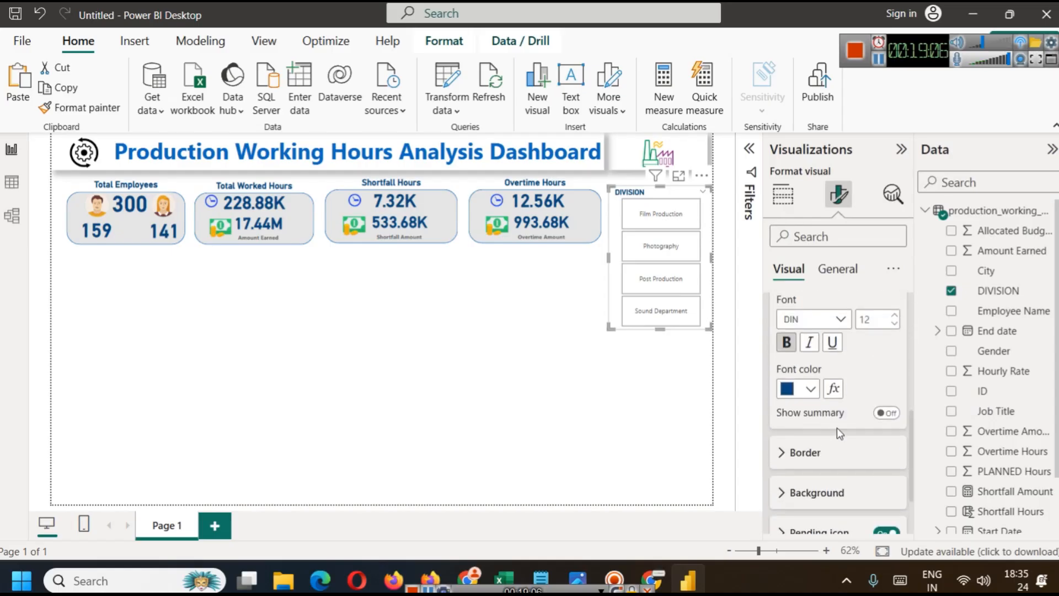
pyautogui.scroll(-2, 837, 393)
pyautogui.scroll(-2, 827, 403)
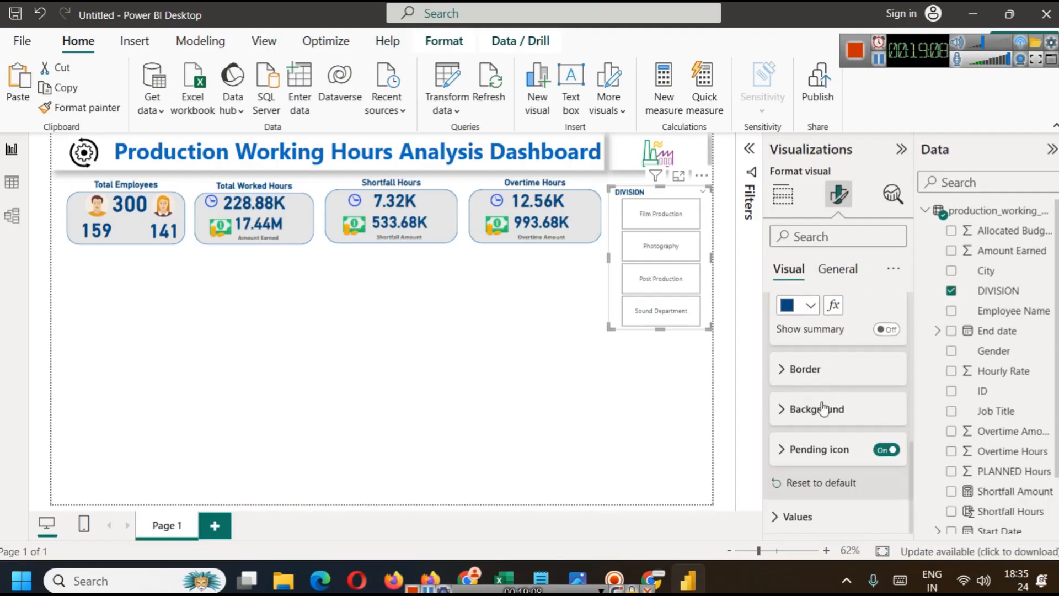
pyautogui.click(811, 411)
pyautogui.scroll(-1, 869, 438)
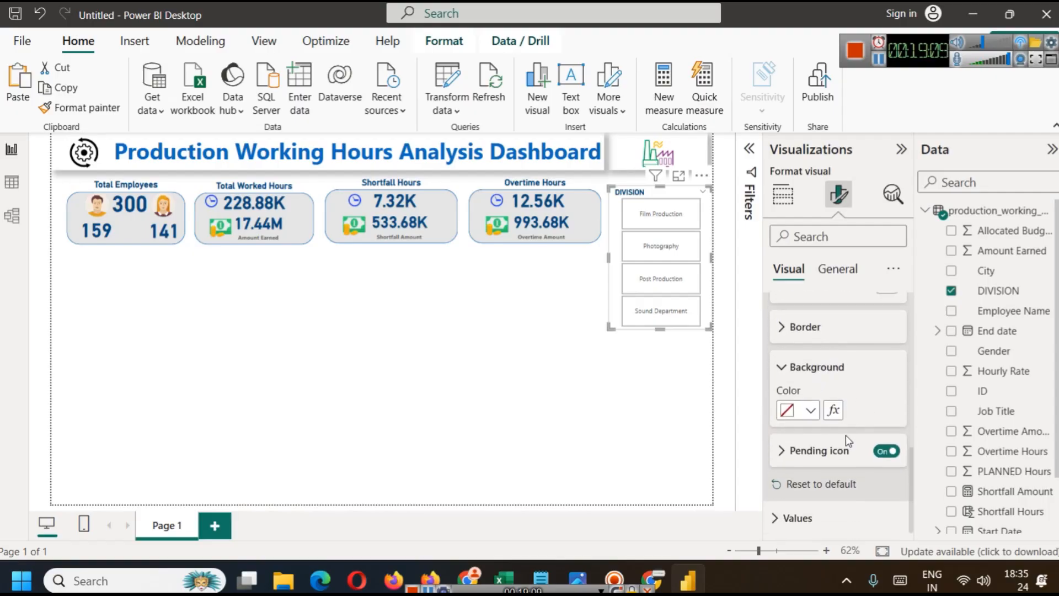
pyautogui.click(818, 413)
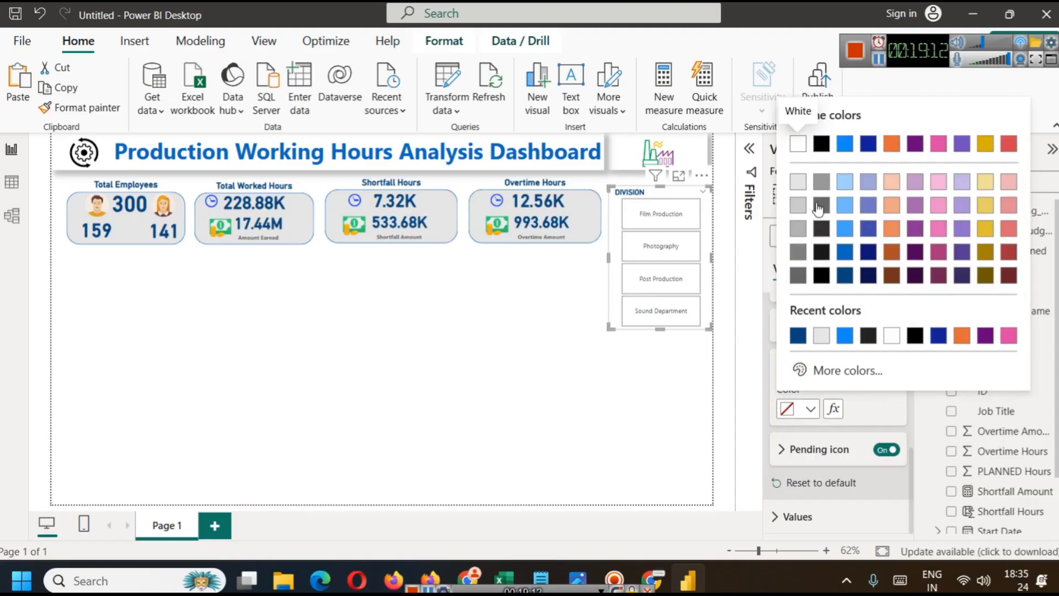
# Step: Set the background color of the DIVISION slicer's header to light grey
pyautogui.click(795, 184)
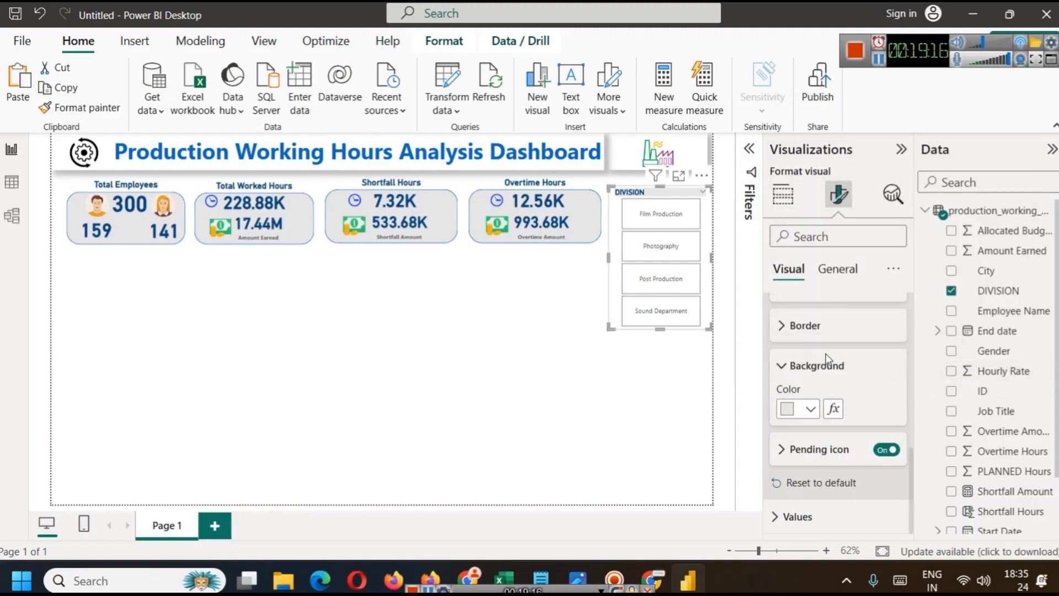
pyautogui.click(809, 407)
pyautogui.click(872, 408)
# Step: Make the slicer's value text bold and color it dark blue
pyautogui.click(800, 517)
pyautogui.scroll(-4, 845, 469)
pyautogui.scroll(-1, 853, 453)
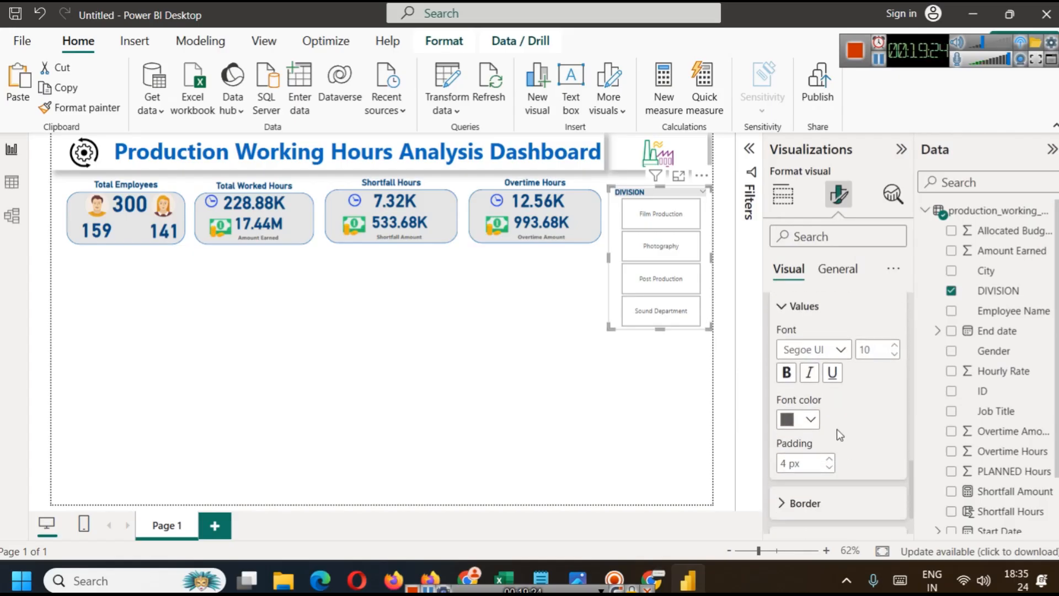
pyautogui.click(787, 373)
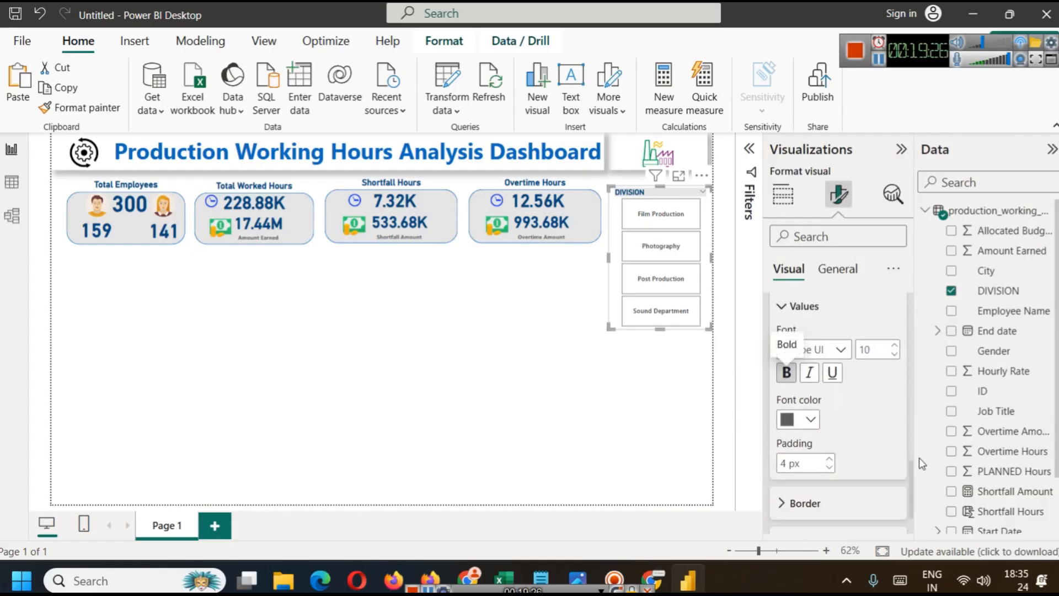
pyautogui.click(800, 419)
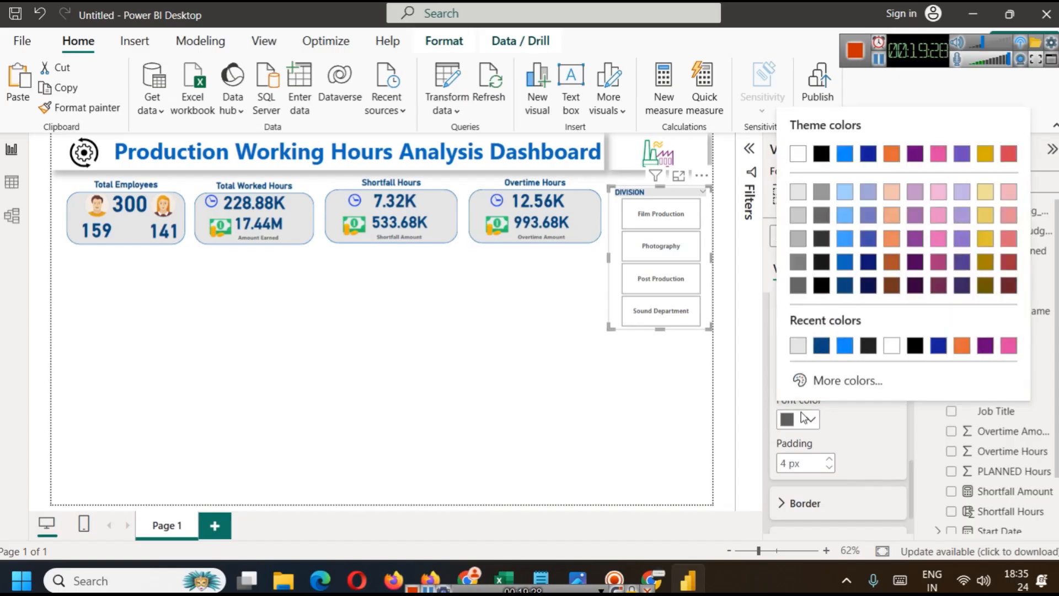
pyautogui.click(822, 346)
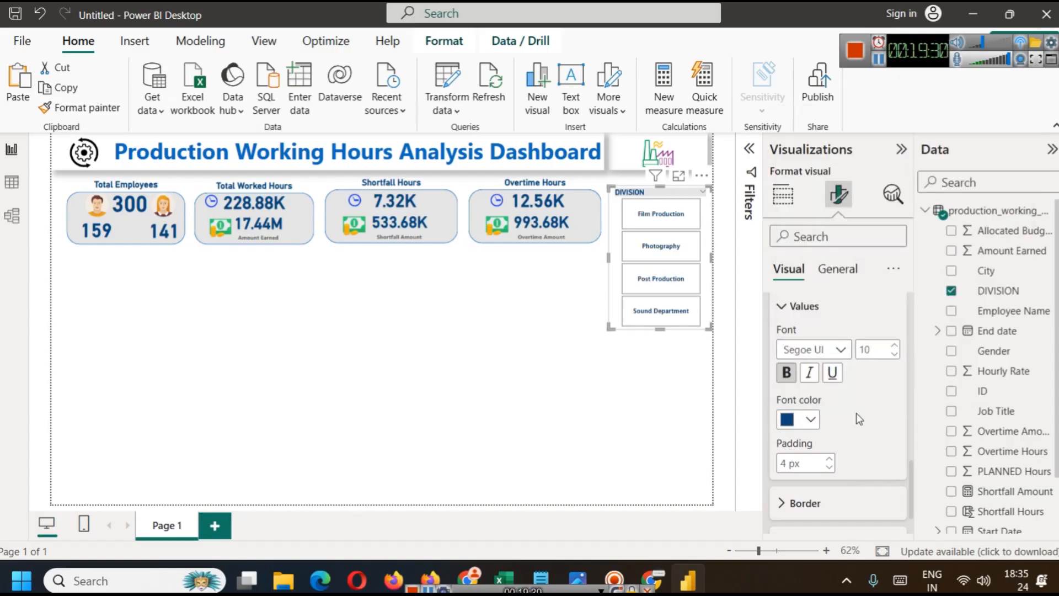
# Step: Change the slicer values' font color to a custom, nearly black dark green
pyautogui.click(811, 420)
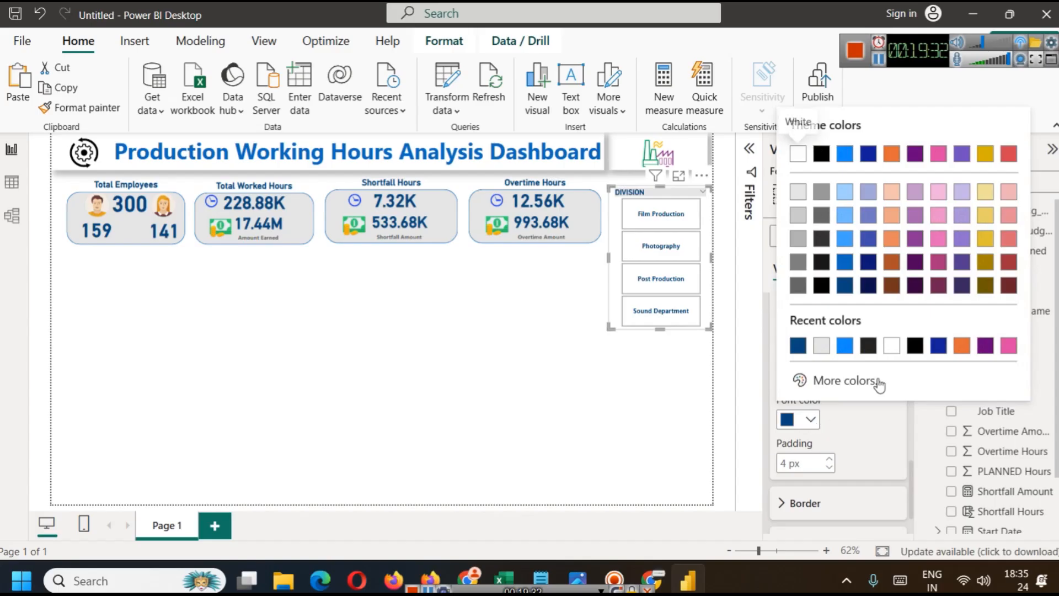
pyautogui.click(849, 381)
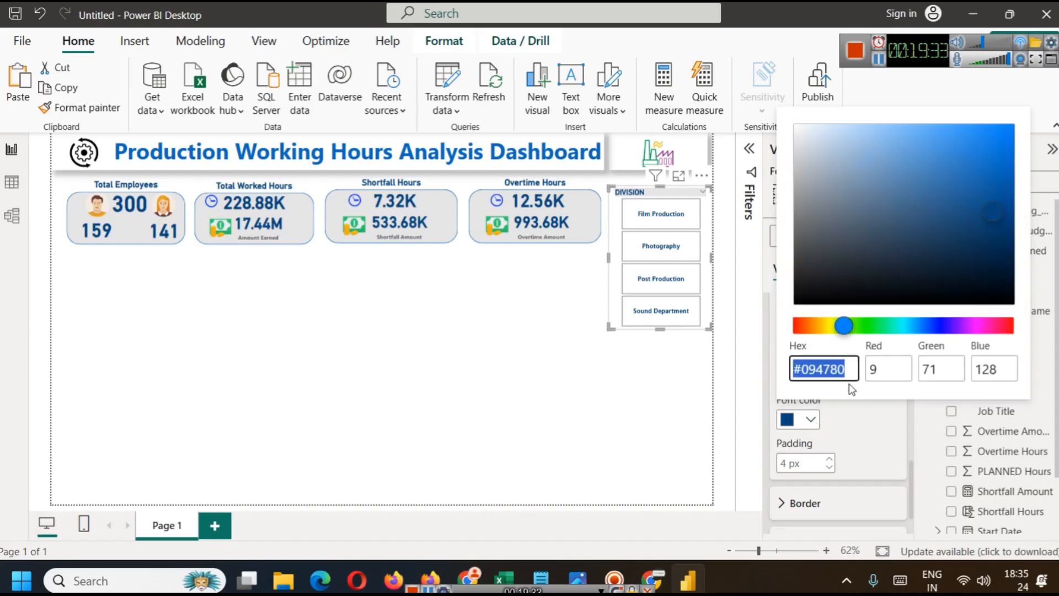
pyautogui.click(850, 323)
pyautogui.click(956, 271)
pyautogui.moveTo(850, 330); pyautogui.dragTo(888, 326)
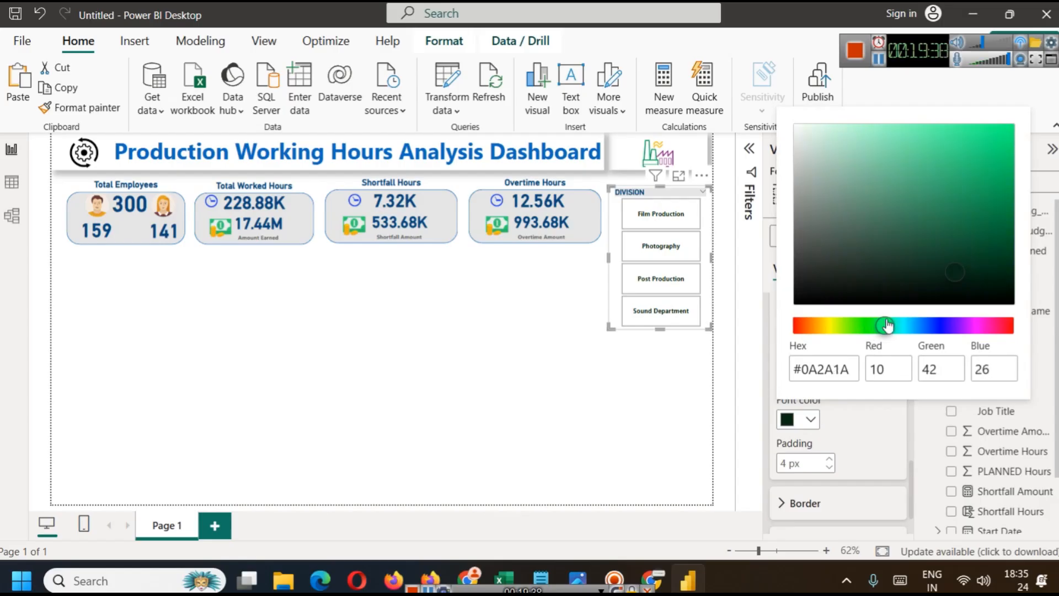
pyautogui.moveTo(967, 282)
pyautogui.mouseDown()
pyautogui.moveTo(958, 274)
pyautogui.moveTo(970, 287)
pyautogui.moveTo(960, 283)
pyautogui.mouseUp()
pyautogui.click(895, 441)
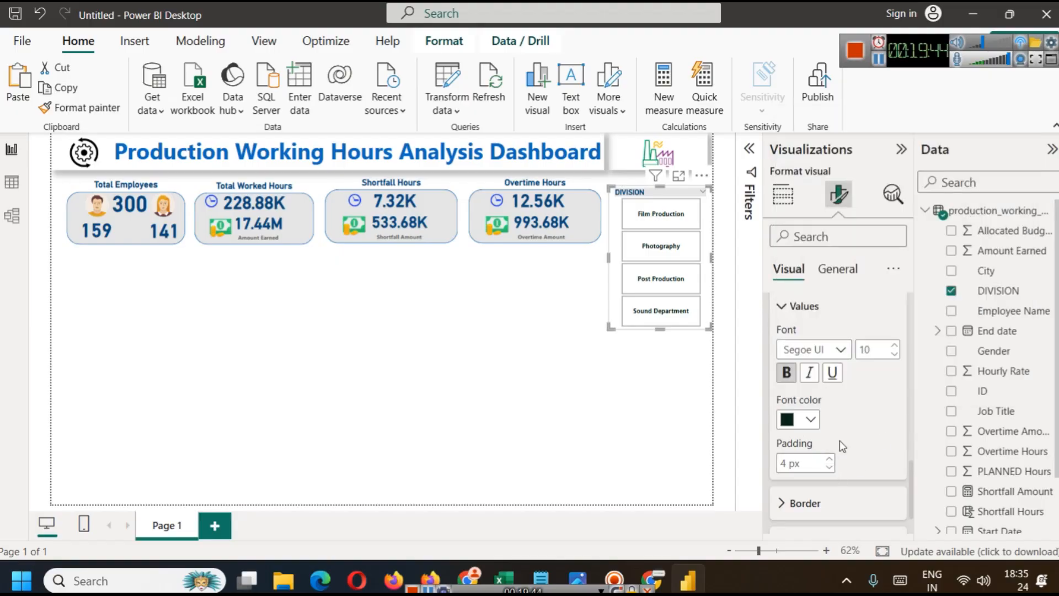
pyautogui.scroll(-2, 829, 463)
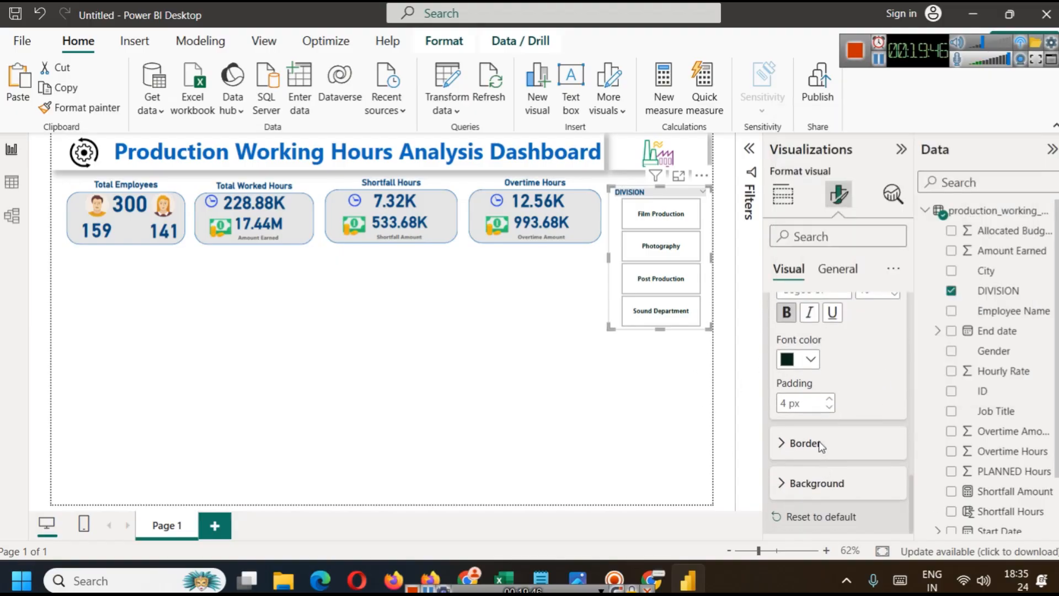
pyautogui.click(661, 388)
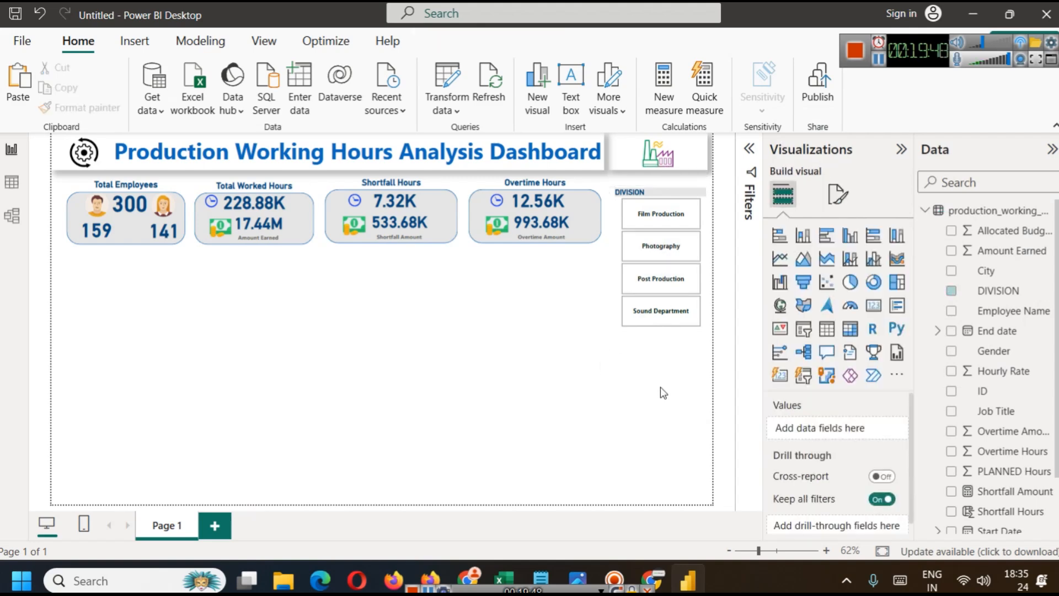
# Step: Turn on the shadow effect for the DIVISION slicer
pyautogui.click(612, 222)
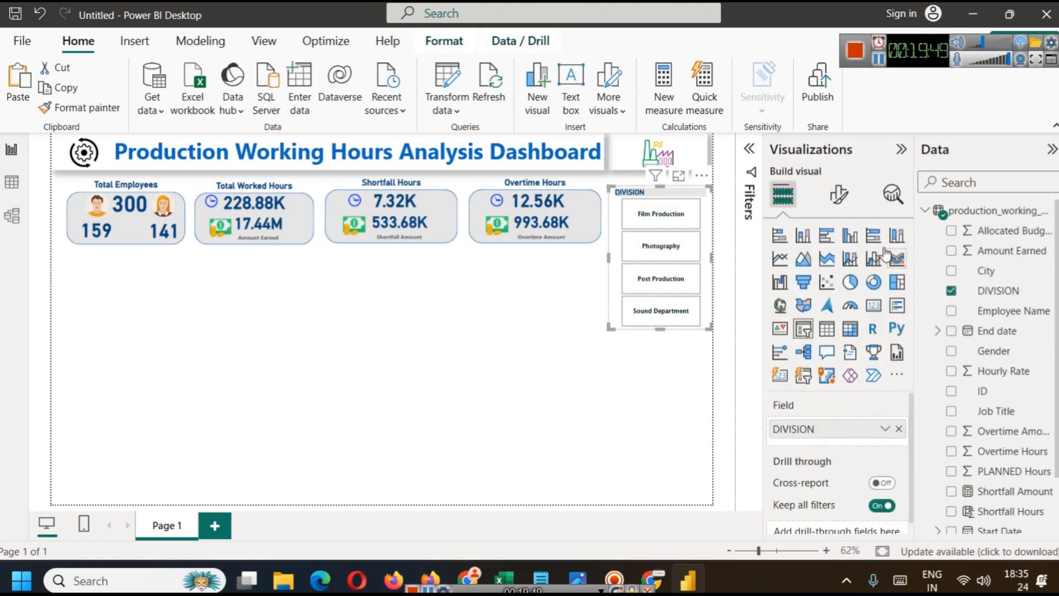
pyautogui.click(839, 194)
pyautogui.click(837, 270)
pyautogui.click(831, 378)
pyautogui.scroll(-4, 850, 436)
pyautogui.click(887, 428)
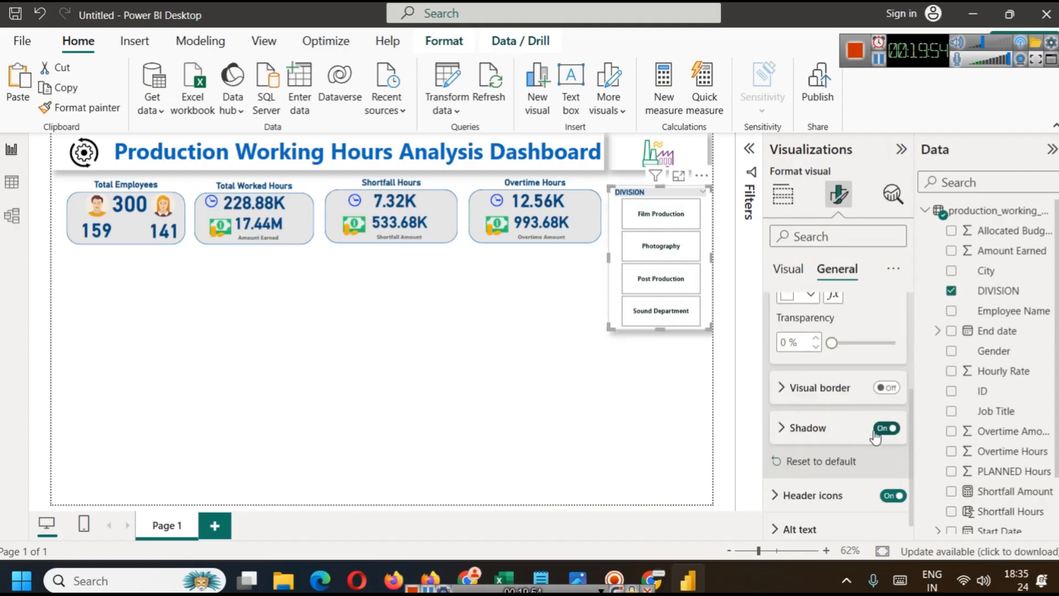
# Step: Enable the slicer's visual border and color it bright blue
pyautogui.click(885, 389)
pyautogui.click(819, 388)
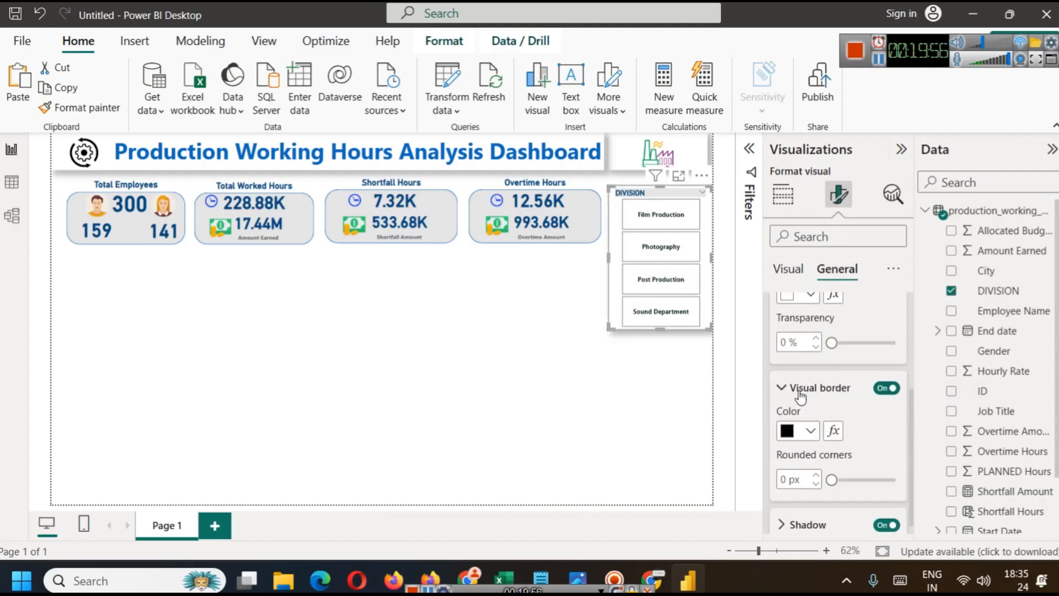
pyautogui.scroll(-2, 809, 431)
pyautogui.click(819, 346)
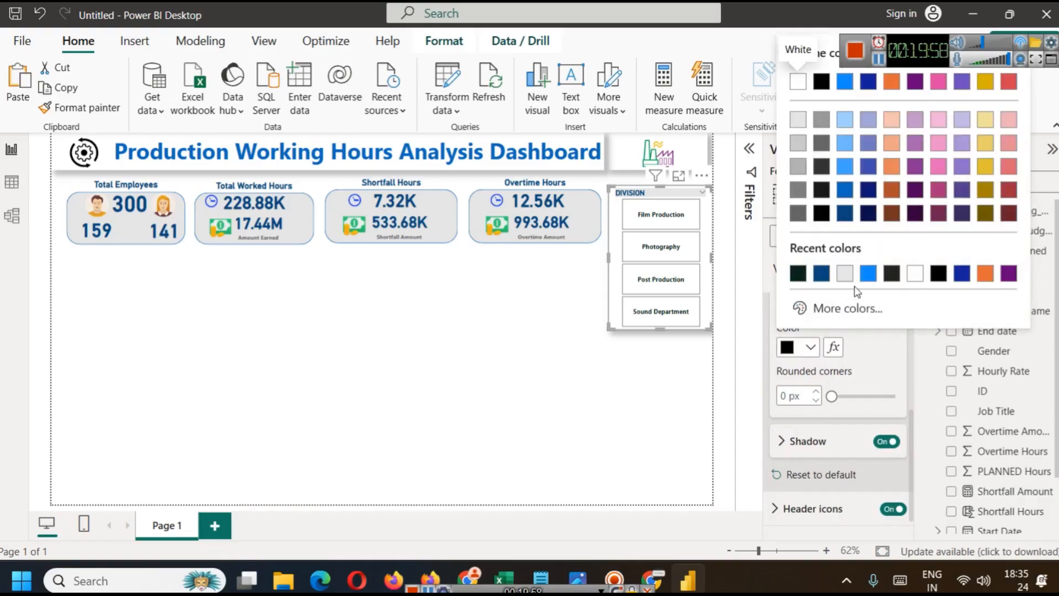
pyautogui.click(868, 273)
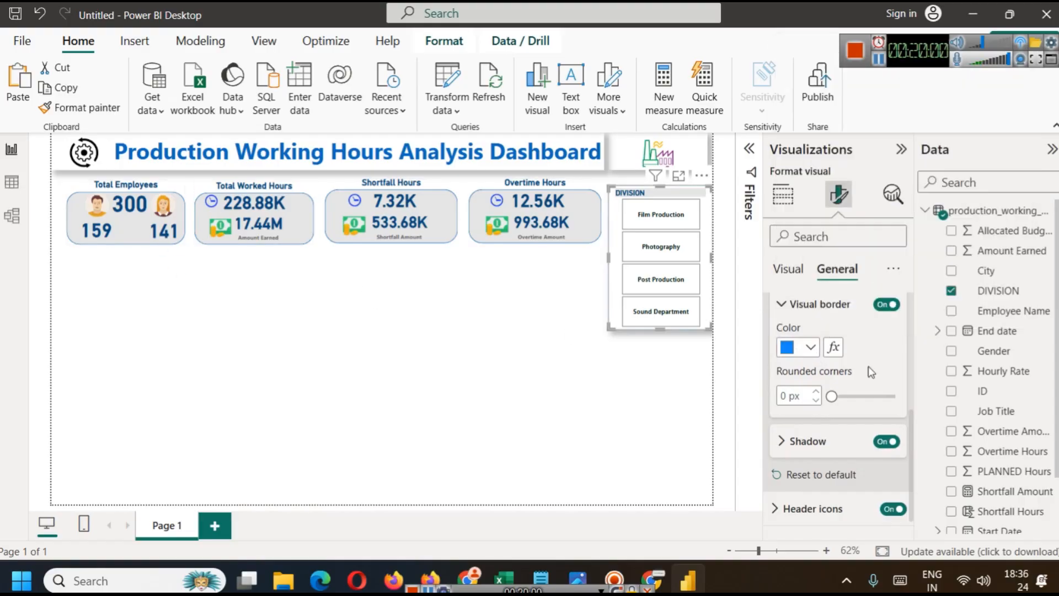
# Step: Round the corners of the slicer's border and nudge the slicer slightly left so it fits within the page
pyautogui.click(784, 397)
pyautogui.write('23')
pyautogui.press('BackSpace')
pyautogui.press('BackSpace')
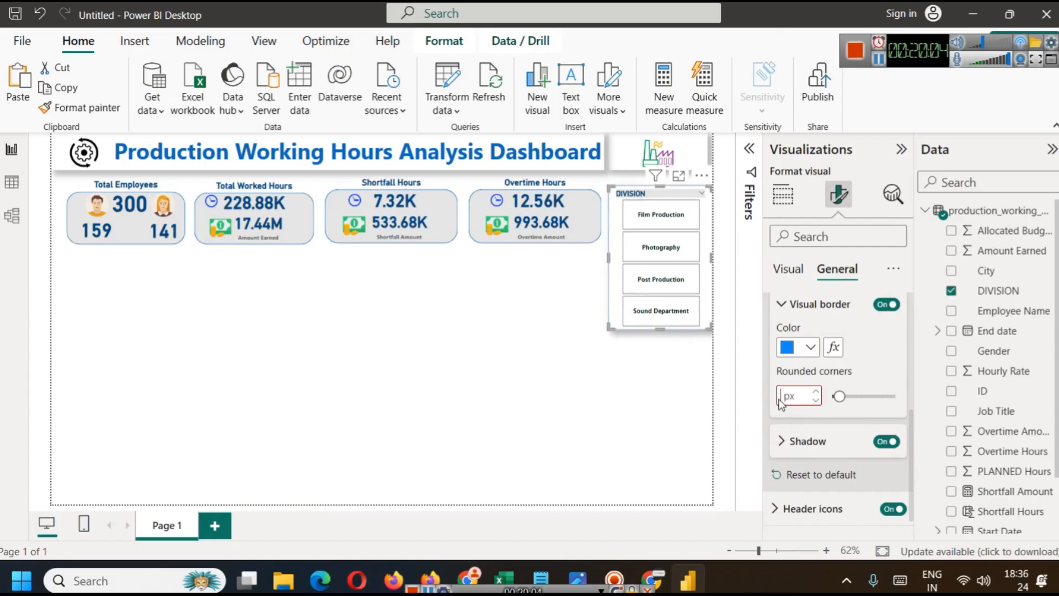
pyautogui.click(667, 399)
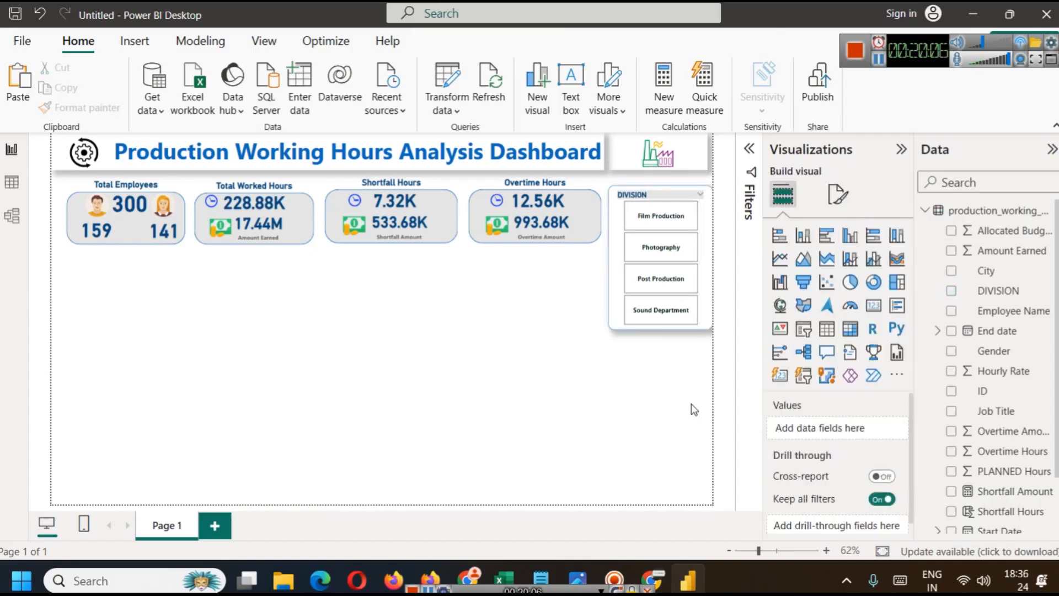
pyautogui.click(613, 277)
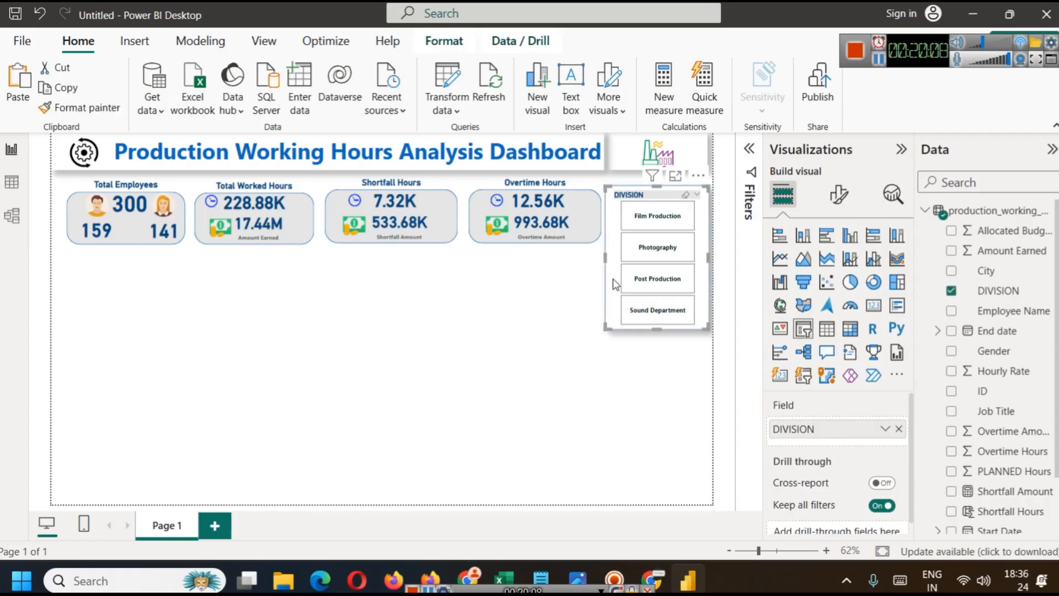
pyautogui.click(622, 352)
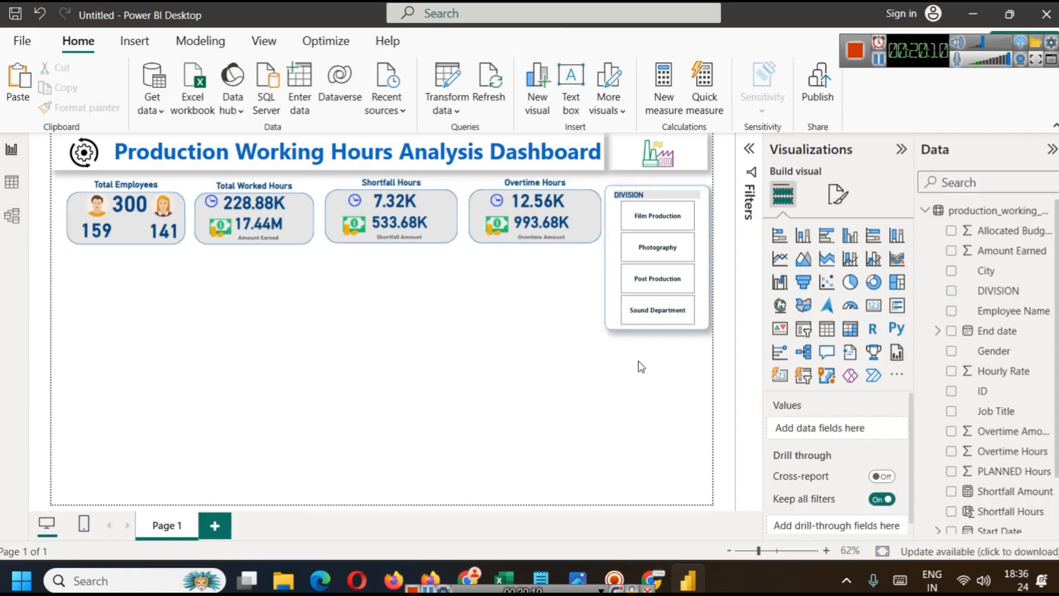
# Step: Turn off the slicer header of the DIVISION slicer
pyautogui.click(629, 194)
pyautogui.click(850, 201)
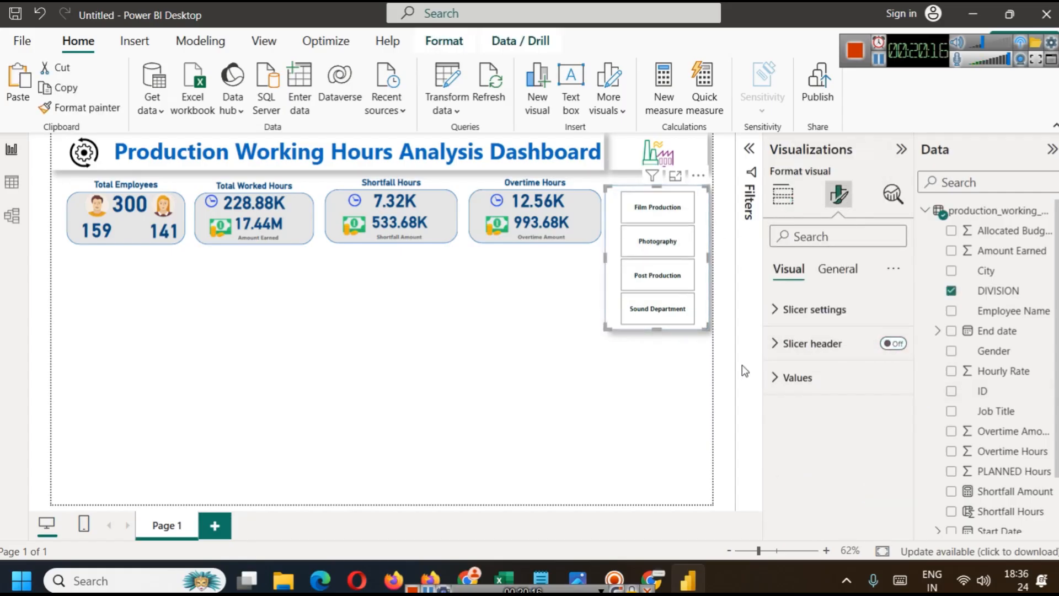
pyautogui.click(841, 350)
pyautogui.click(894, 345)
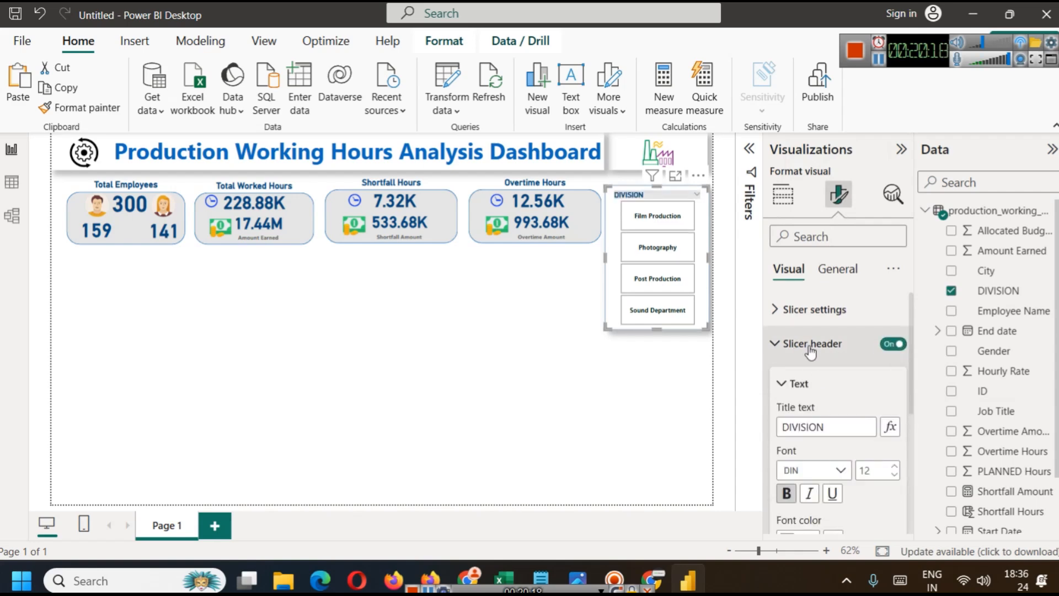
pyautogui.click(893, 343)
# Step: Turn on the slicer's title and set its text to "Division"
pyautogui.click(837, 268)
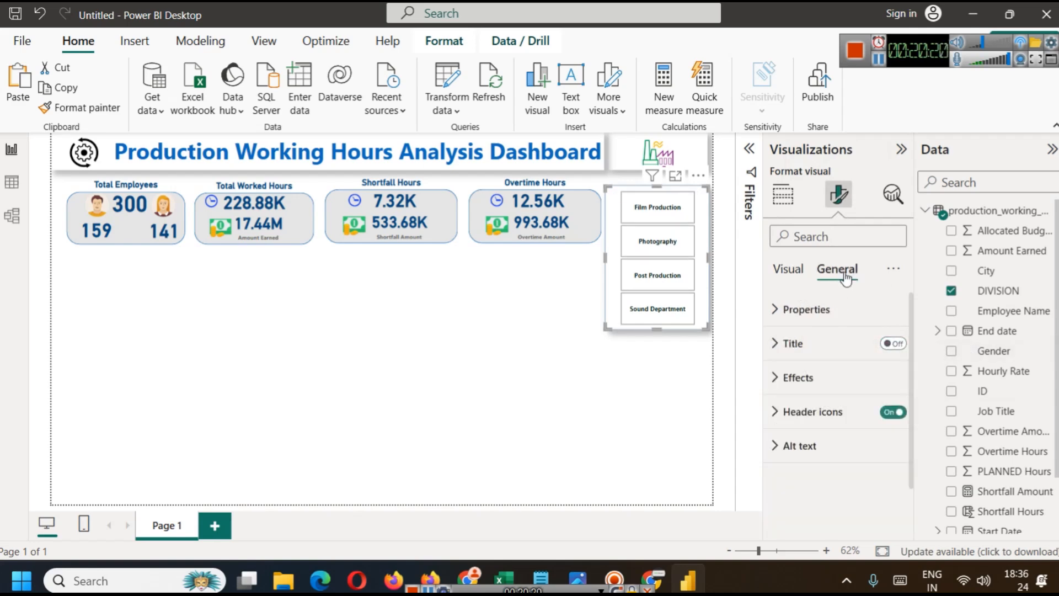
pyautogui.click(843, 343)
pyautogui.click(893, 343)
pyautogui.click(812, 425)
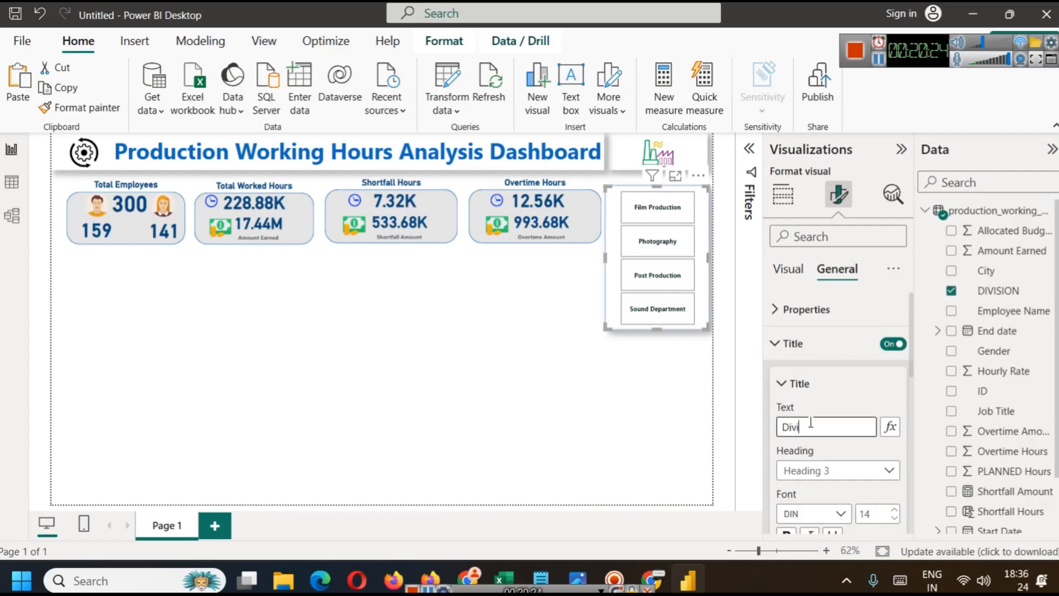
pyautogui.scroll(-2, 853, 451)
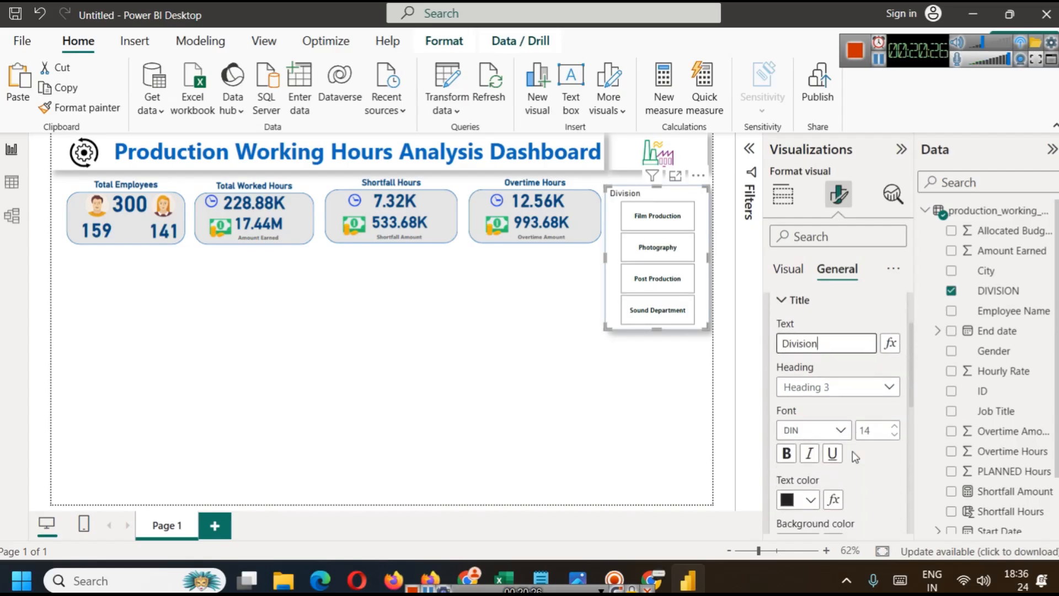
# Step: Set the text color of the slicer's title to the darkest theme blue
pyautogui.click(811, 499)
pyautogui.click(822, 427)
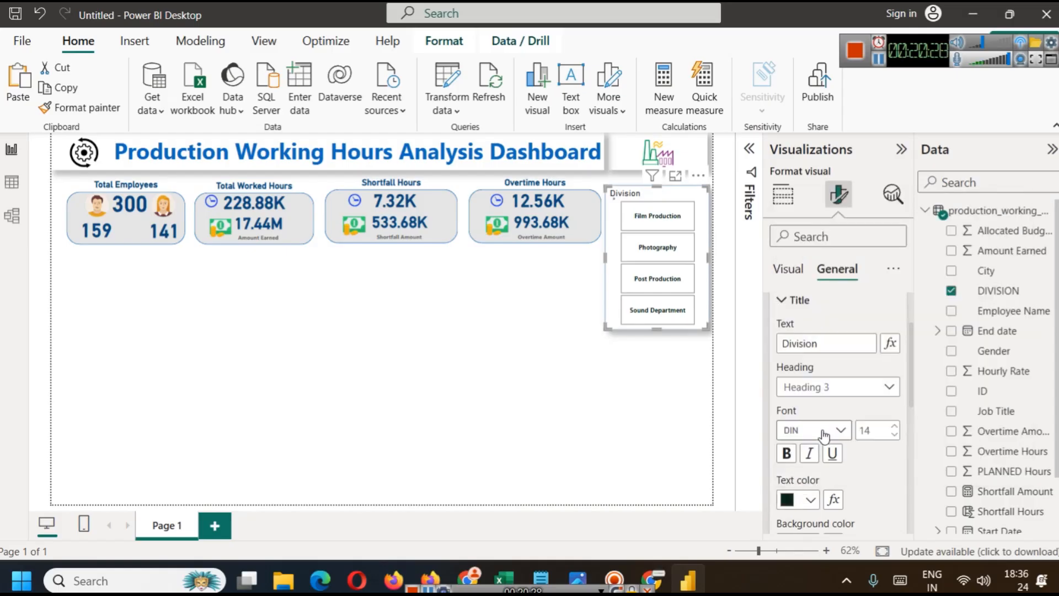
pyautogui.click(808, 502)
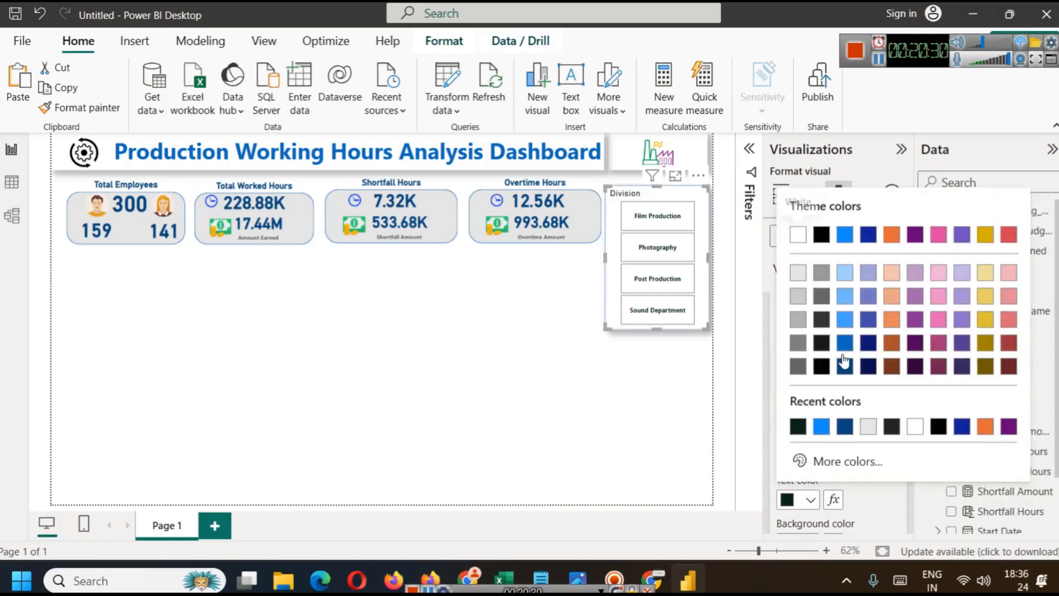
pyautogui.click(843, 373)
# Step: Center the slicer's title horizontally and make it bold
pyautogui.scroll(-3, 834, 479)
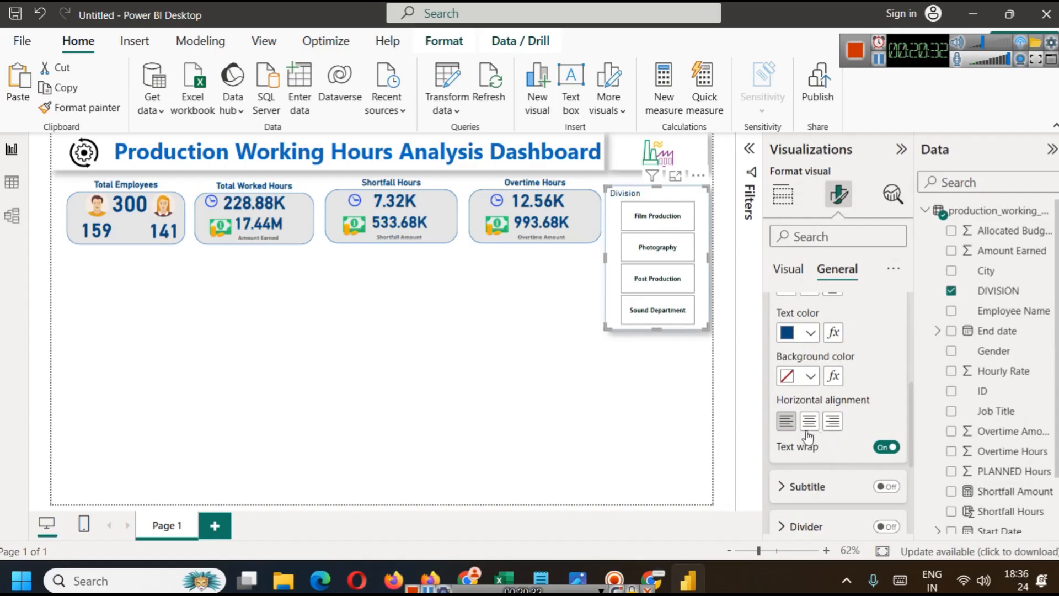
pyautogui.click(809, 421)
pyautogui.scroll(3, 809, 363)
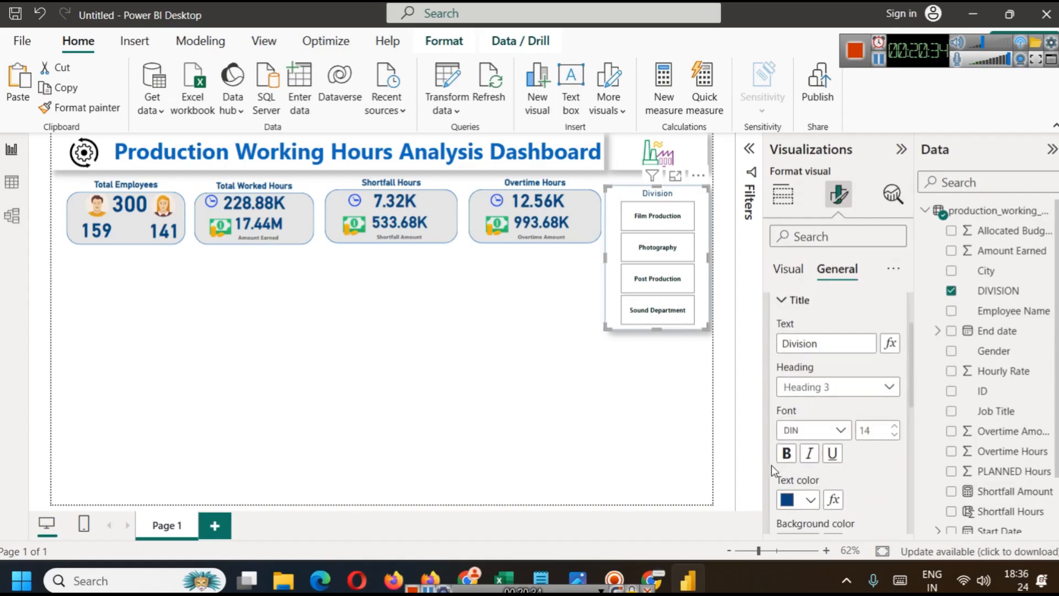
pyautogui.click(787, 453)
pyautogui.click(675, 416)
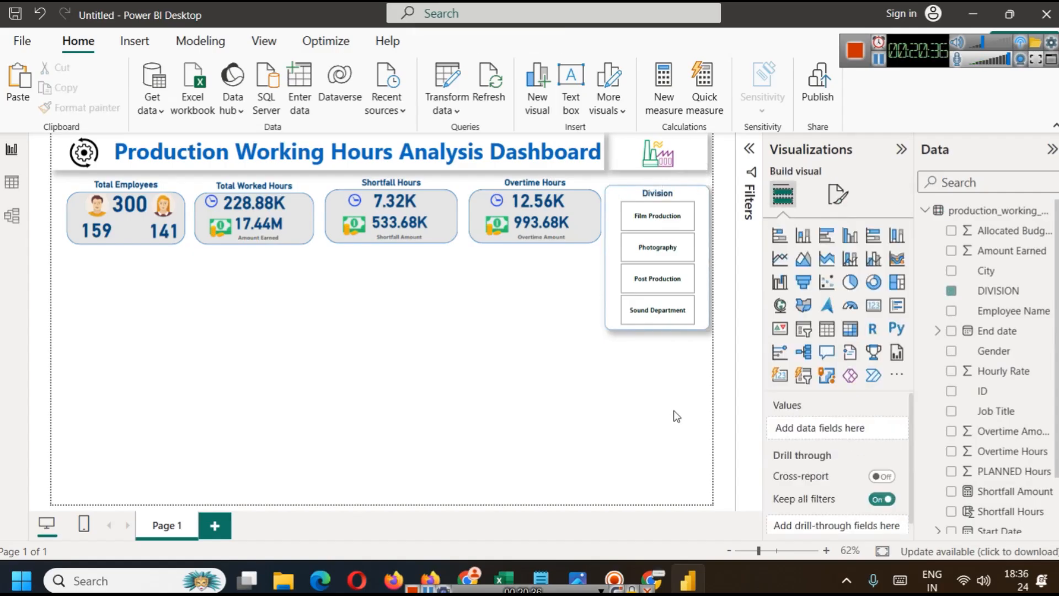
# Step: Duplicate the Division slicer and place the copy directly below the original
pyautogui.click(702, 234)
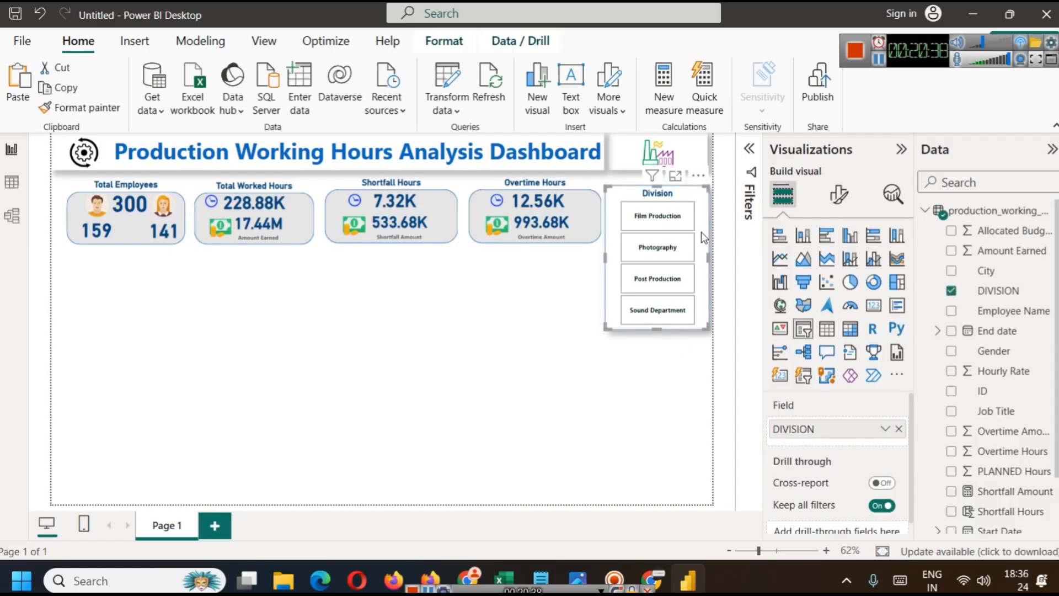
pyautogui.moveTo(701, 232); pyautogui.dragTo(697, 381)
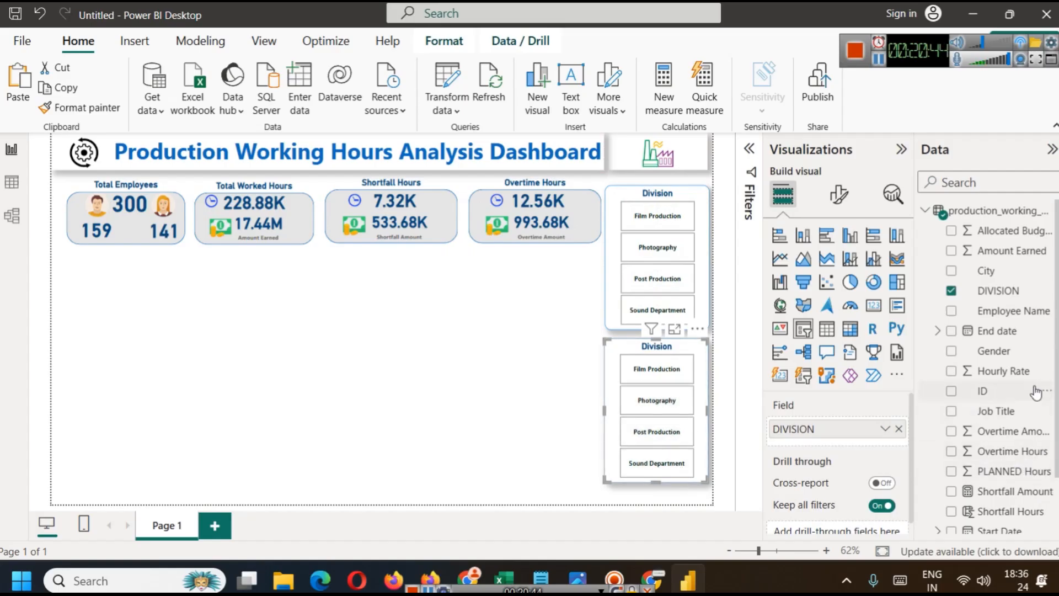
# Step: Replace the copied slicer's DIVISION field with City and extend its height down to the page's lower edge
pyautogui.click(899, 429)
pyautogui.moveTo(1019, 265); pyautogui.dragTo(861, 430)
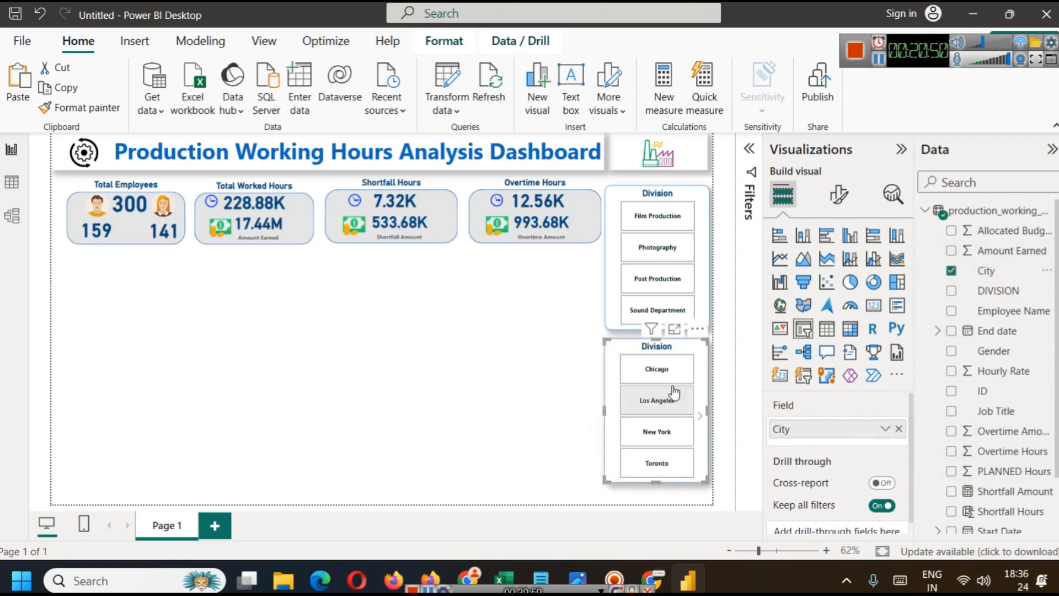
pyautogui.moveTo(661, 487); pyautogui.dragTo(660, 505)
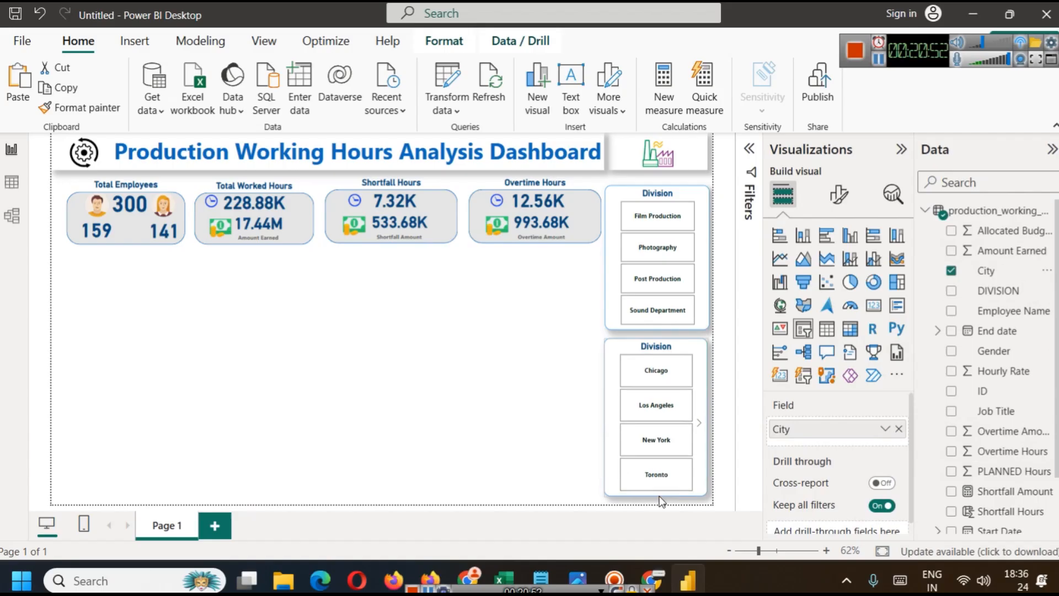
pyautogui.click(542, 431)
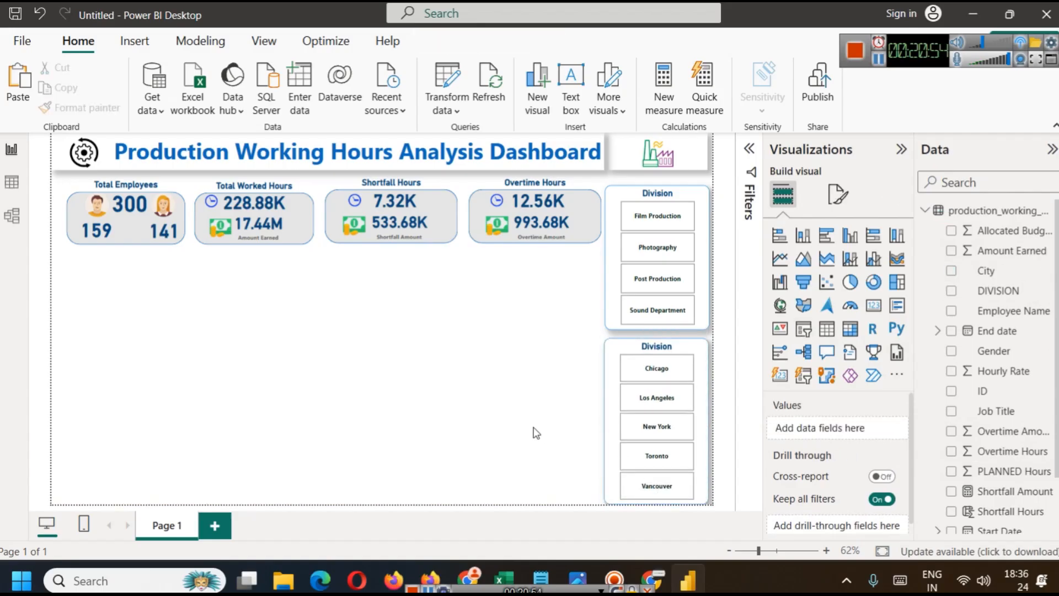
# Step: Nudge the copied city slicer slightly upward so it sits closer beneath the Division slicer
pyautogui.click(611, 341)
pyautogui.click(553, 386)
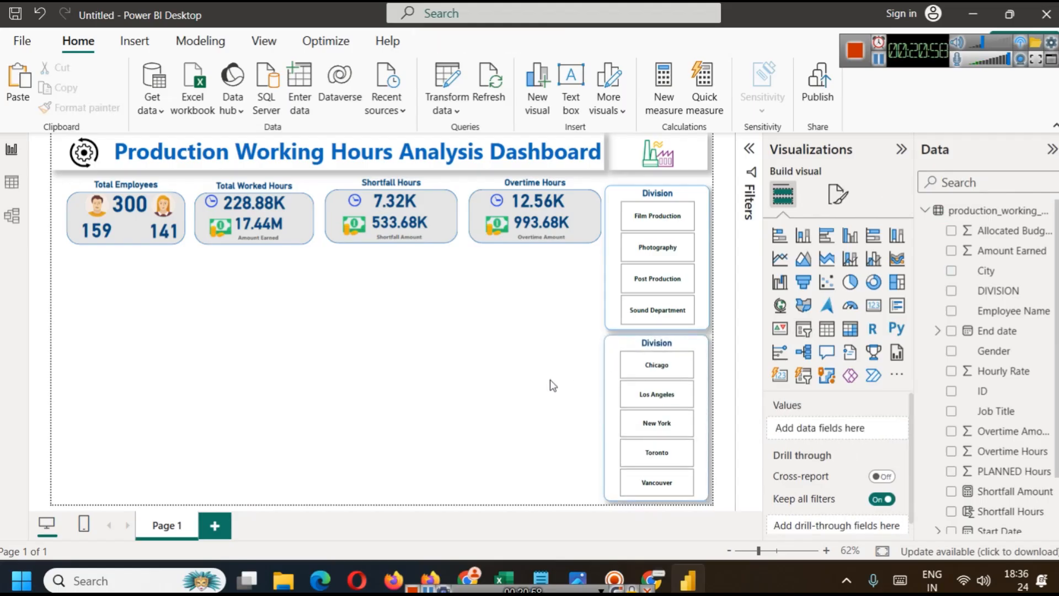
pyautogui.click(553, 385)
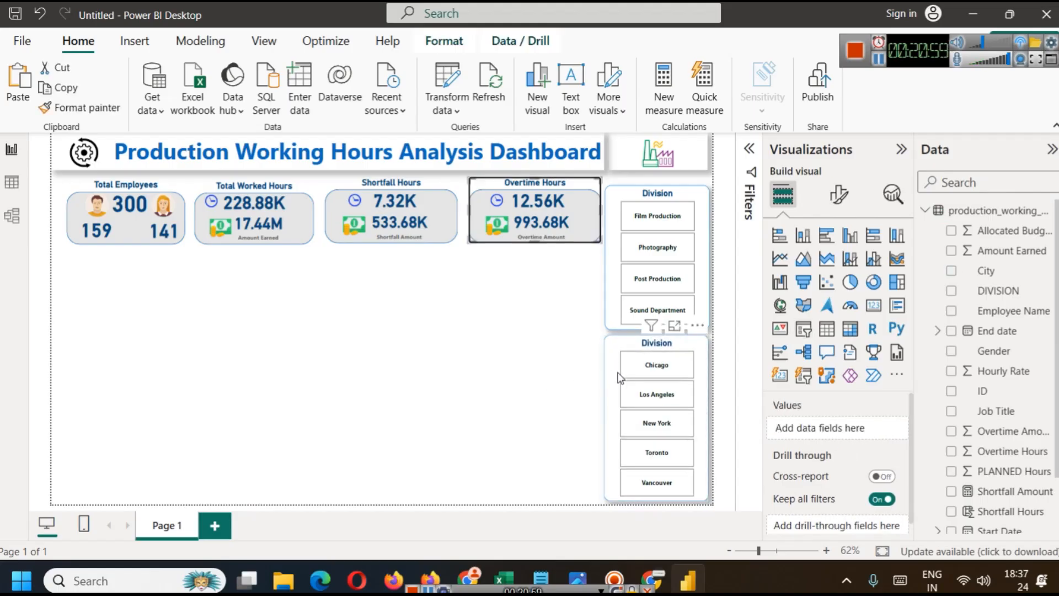
pyautogui.click(533, 351)
# Step: Change the title text of the city slicer to City
pyautogui.click(611, 345)
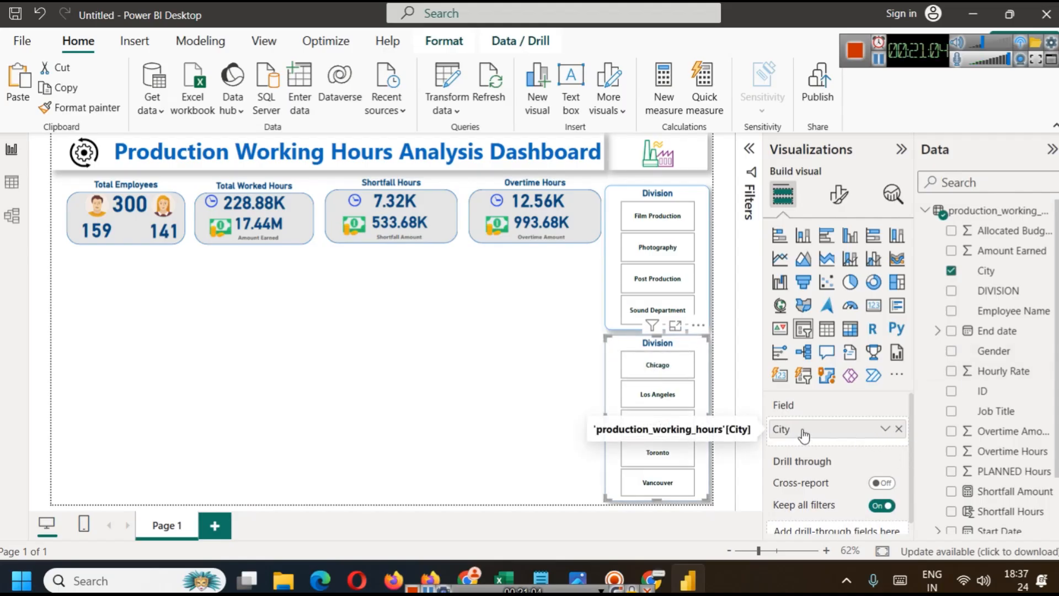
pyautogui.click(839, 194)
pyautogui.click(838, 269)
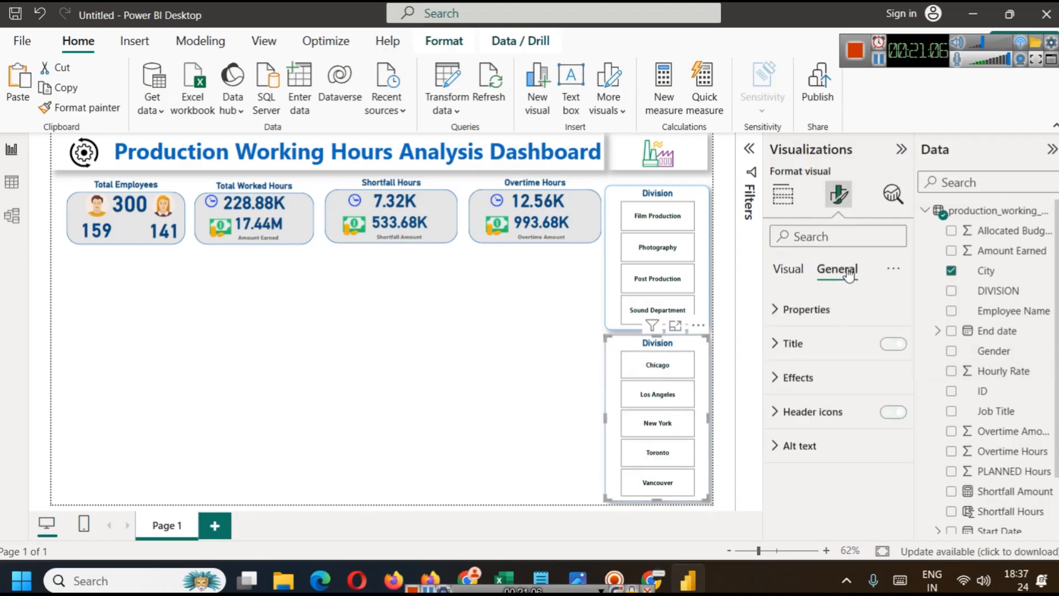
pyautogui.click(811, 343)
pyautogui.doubleClick(801, 426)
pyautogui.write('City')
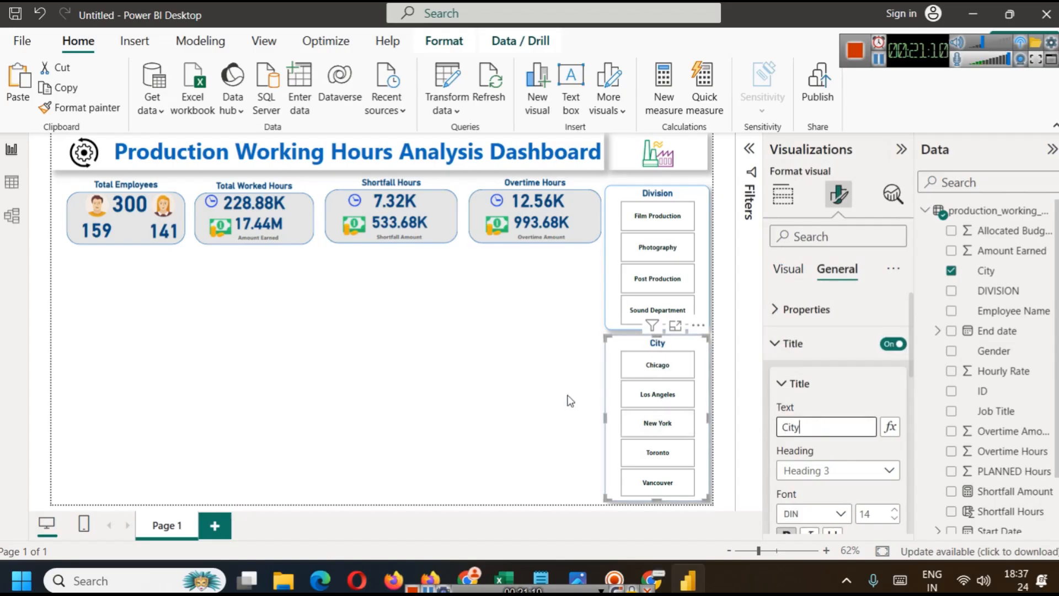
pyautogui.click(568, 396)
# Step: Check the style options available in the Division slicer's settings
pyautogui.click(691, 188)
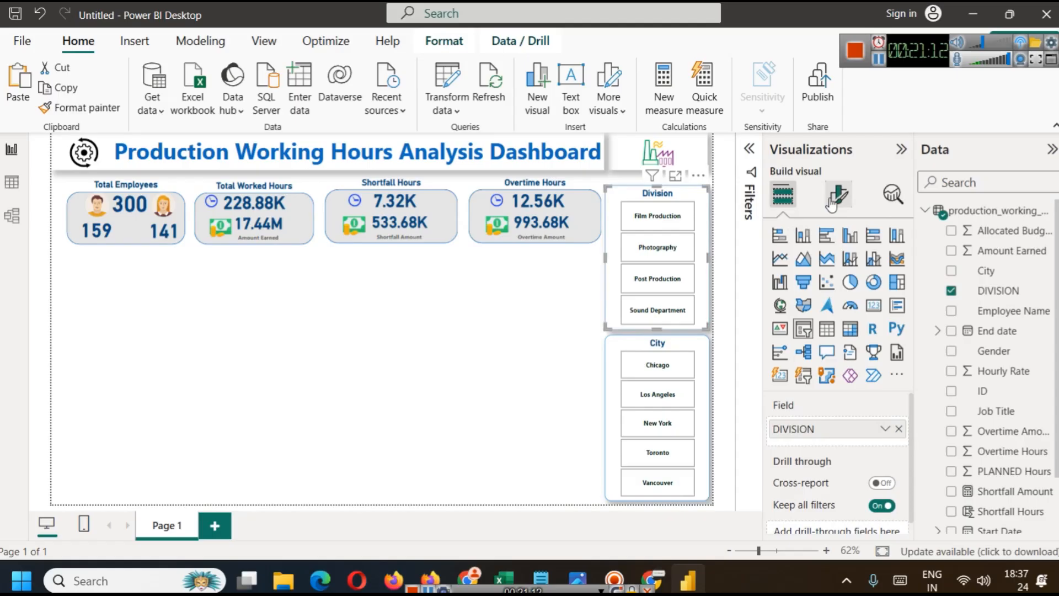
pyautogui.click(838, 194)
pyautogui.click(812, 311)
pyautogui.click(862, 395)
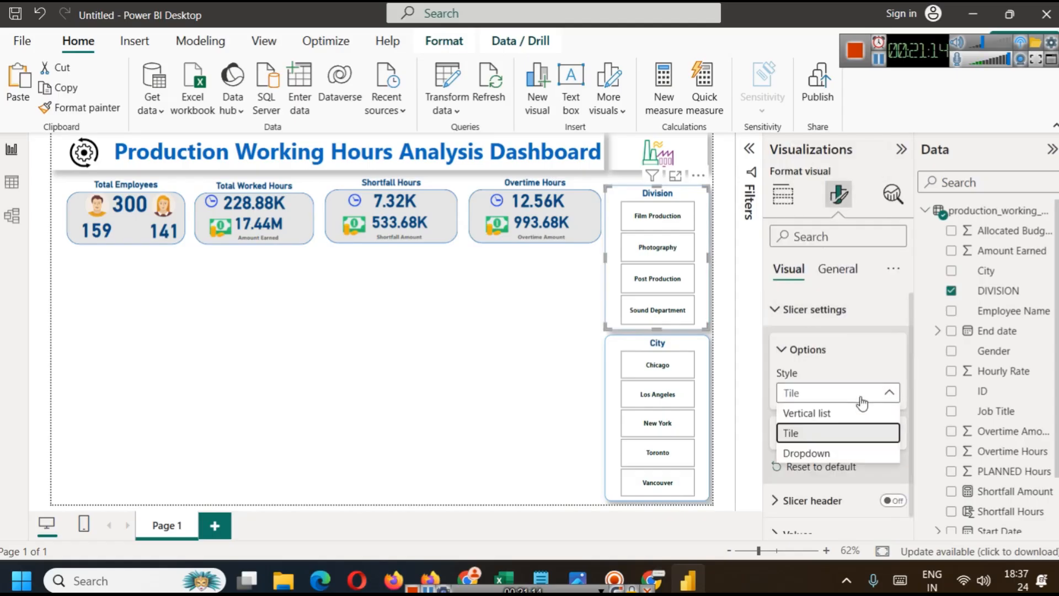
pyautogui.click(862, 398)
pyautogui.click(478, 335)
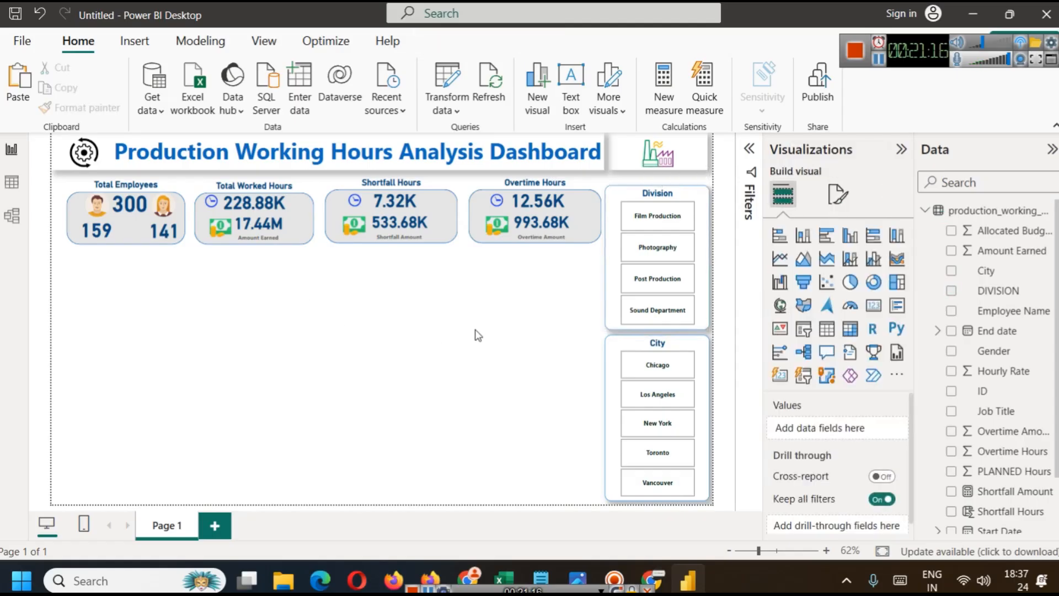
# Step: Test the City slicer by filtering the KPI cards by Chicago, Los Angeles and New York in turn
pyautogui.click(649, 369)
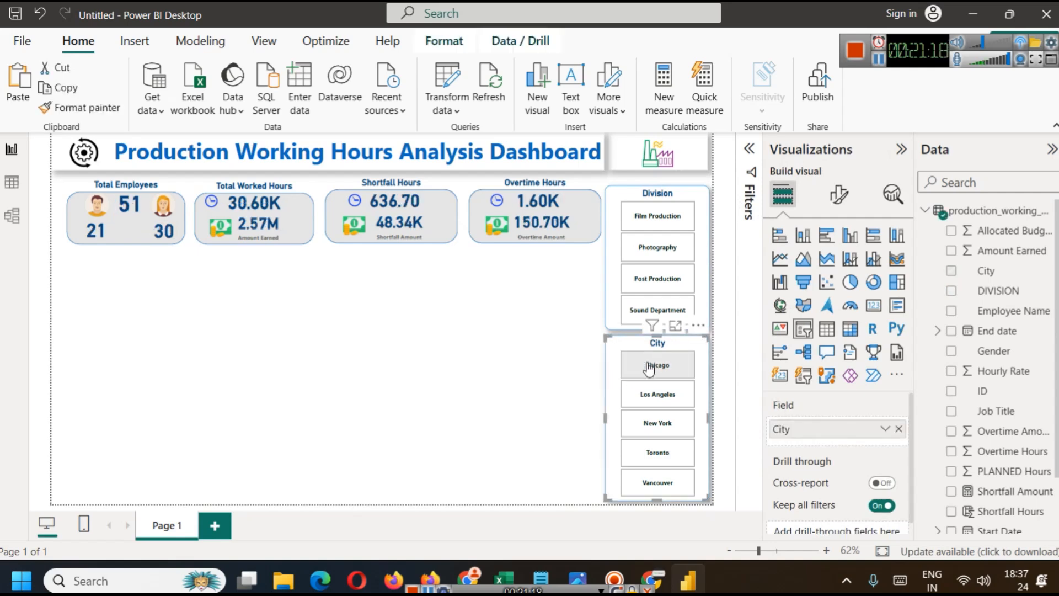
pyautogui.click(649, 369)
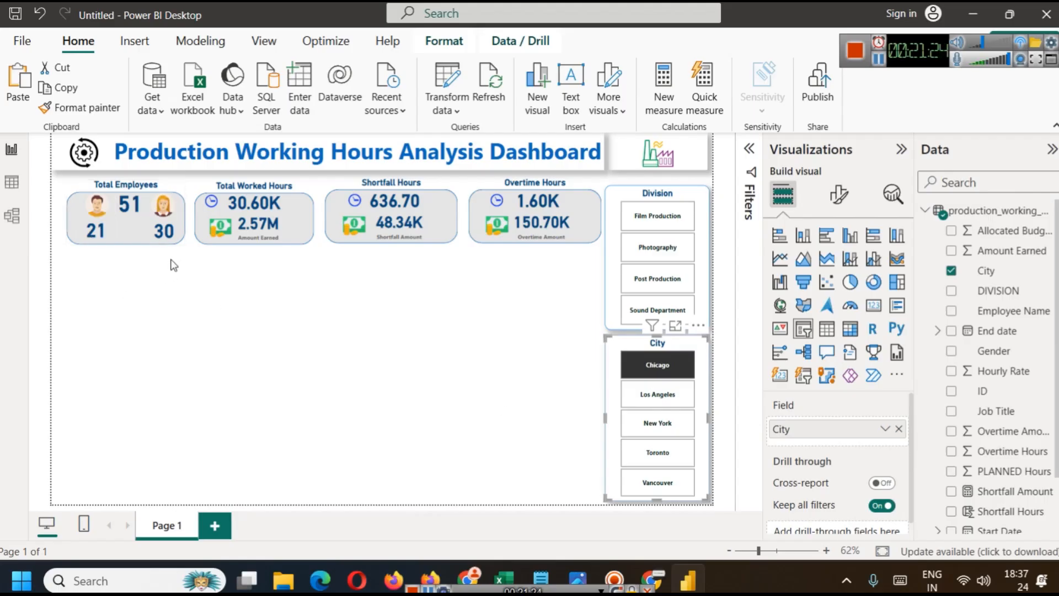
pyautogui.click(644, 396)
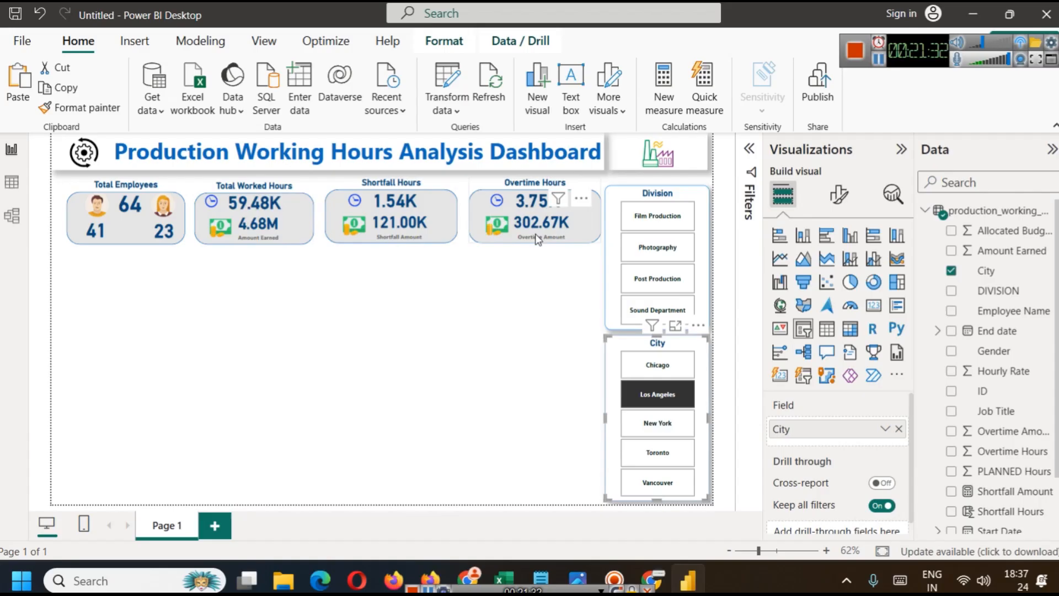
pyautogui.click(652, 432)
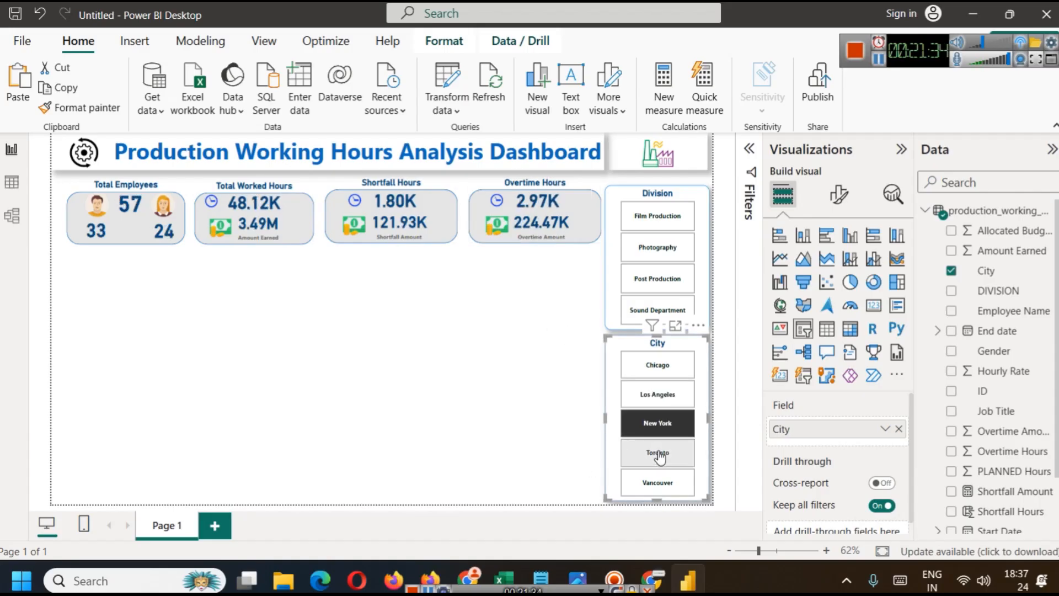
pyautogui.click(664, 433)
pyautogui.click(664, 432)
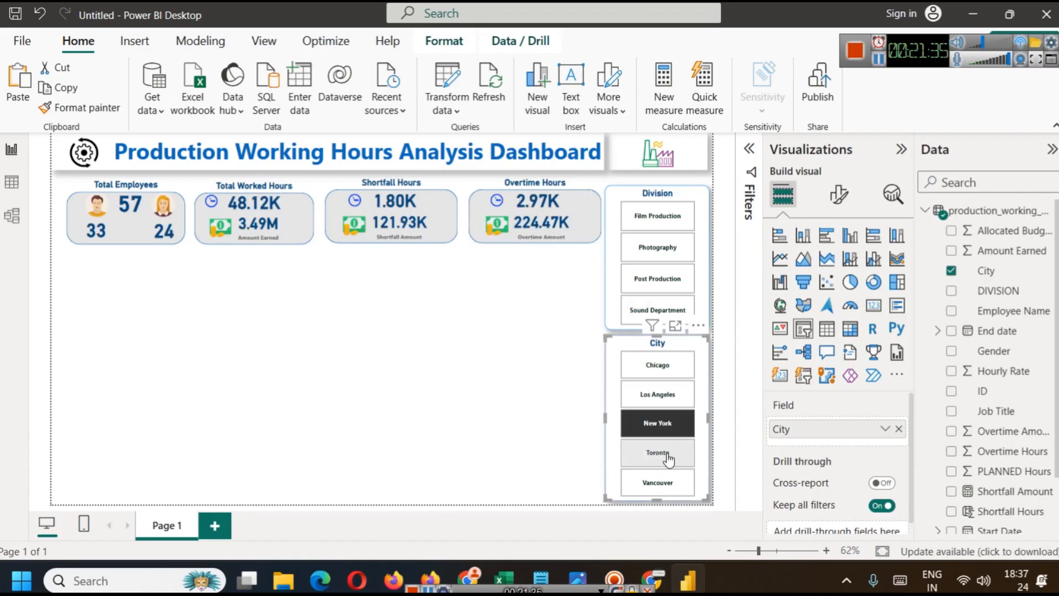
# Step: Test the Division slicer by filtering to Photography within New York, and clear both slicer selections
pyautogui.click(674, 260)
pyautogui.click(675, 259)
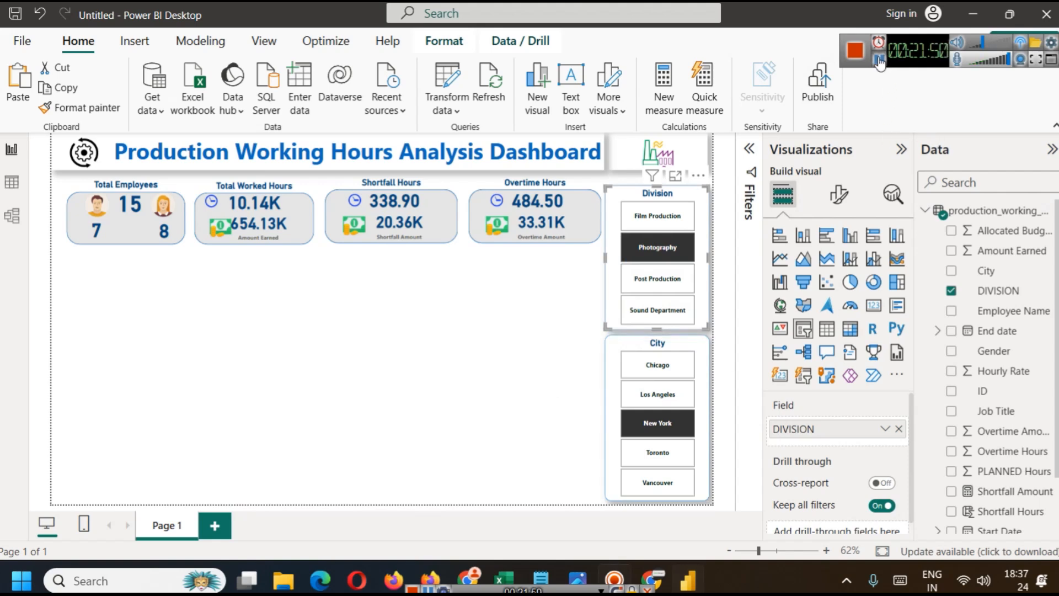
pyautogui.click(651, 251)
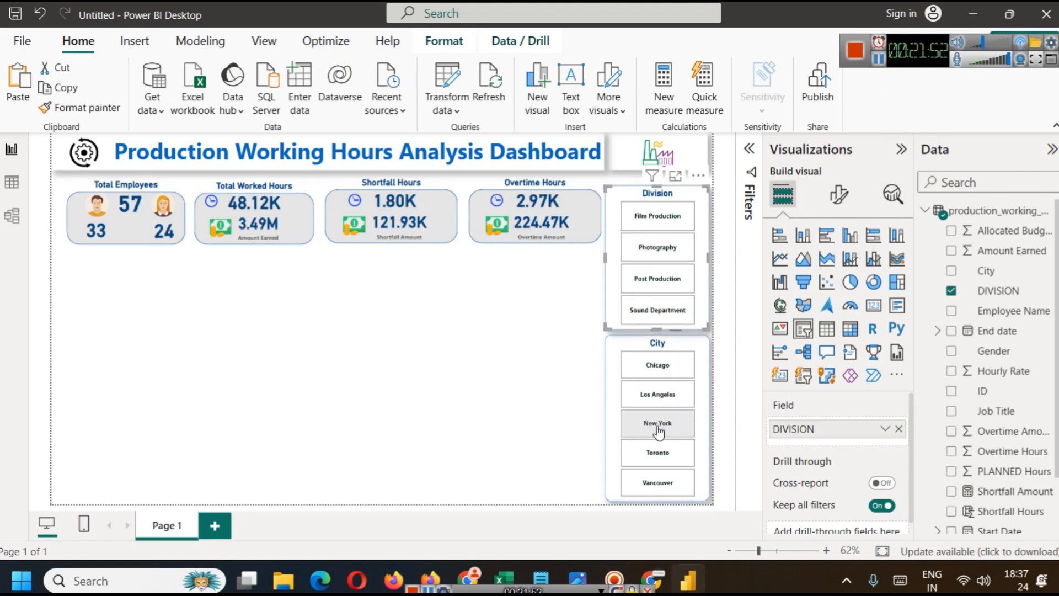
pyautogui.click(659, 426)
pyautogui.click(471, 366)
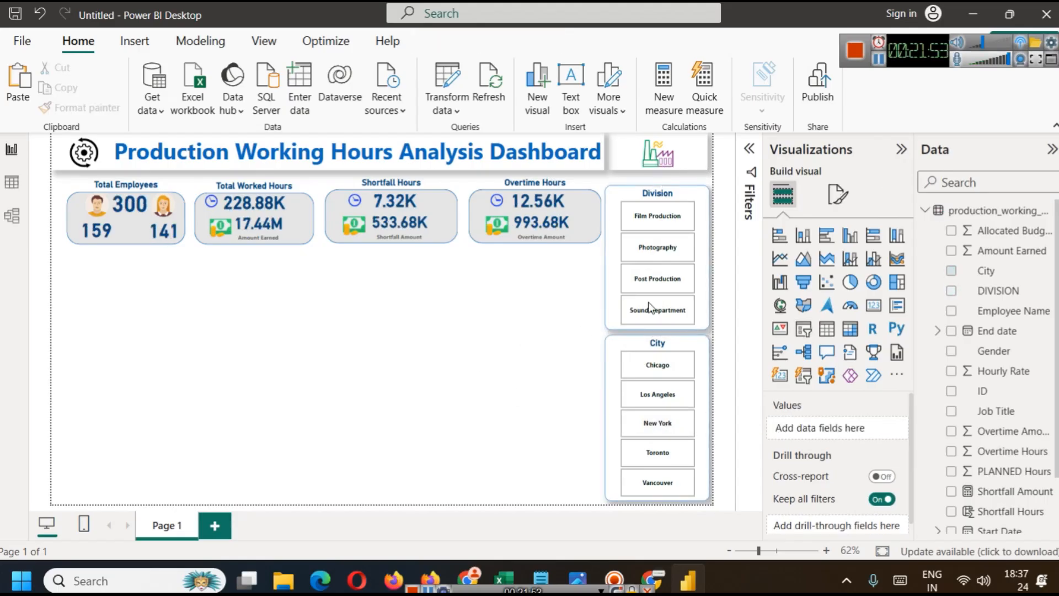
pyautogui.click(880, 60)
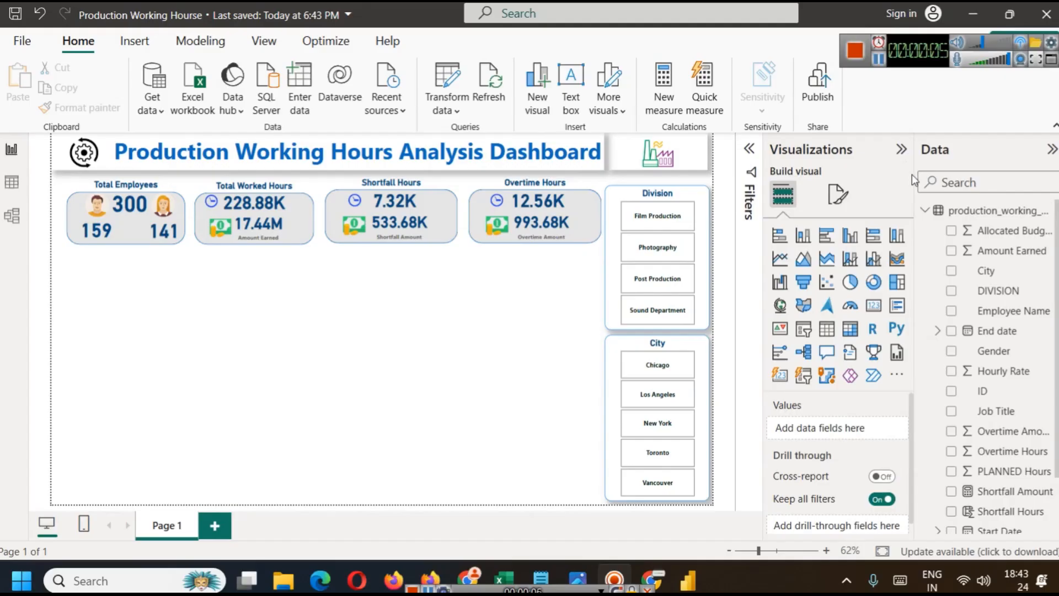
# Step: Insert a clustered column chart below the Total Employees and Total Worked Hours cards, widening it and reducing its height to fit
pyautogui.click(850, 238)
pyautogui.moveTo(94, 265); pyautogui.dragTo(102, 327)
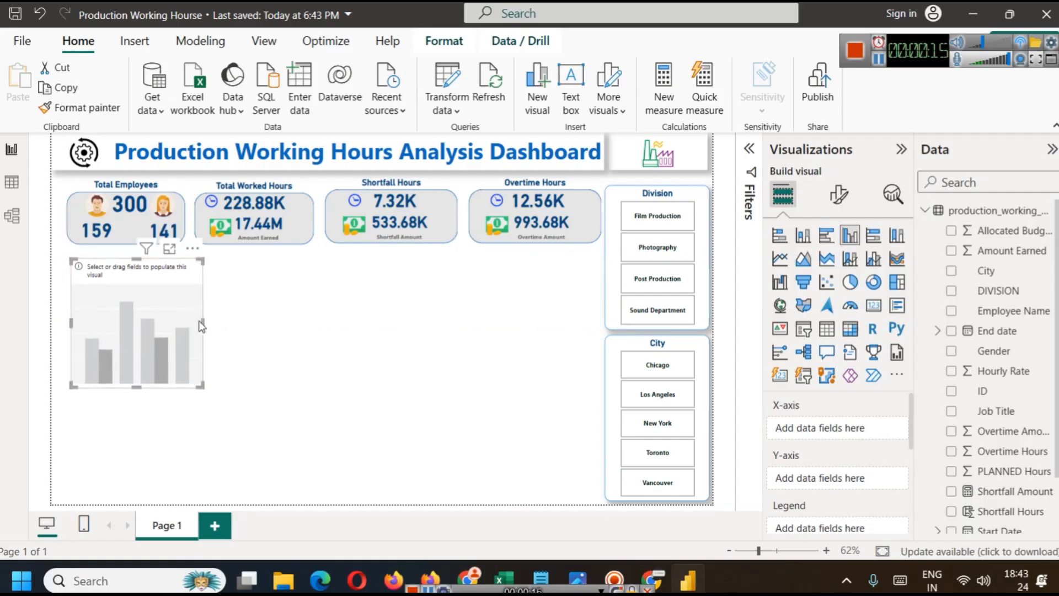
pyautogui.moveTo(201, 320); pyautogui.dragTo(251, 322)
pyautogui.click(320, 329)
pyautogui.click(154, 316)
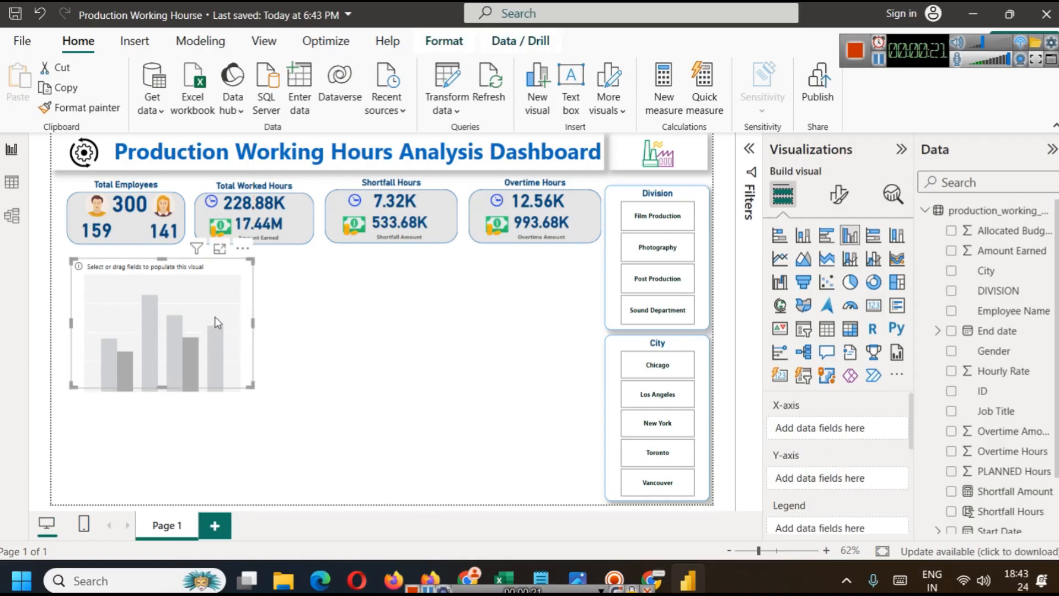
pyautogui.moveTo(163, 387); pyautogui.dragTo(163, 355)
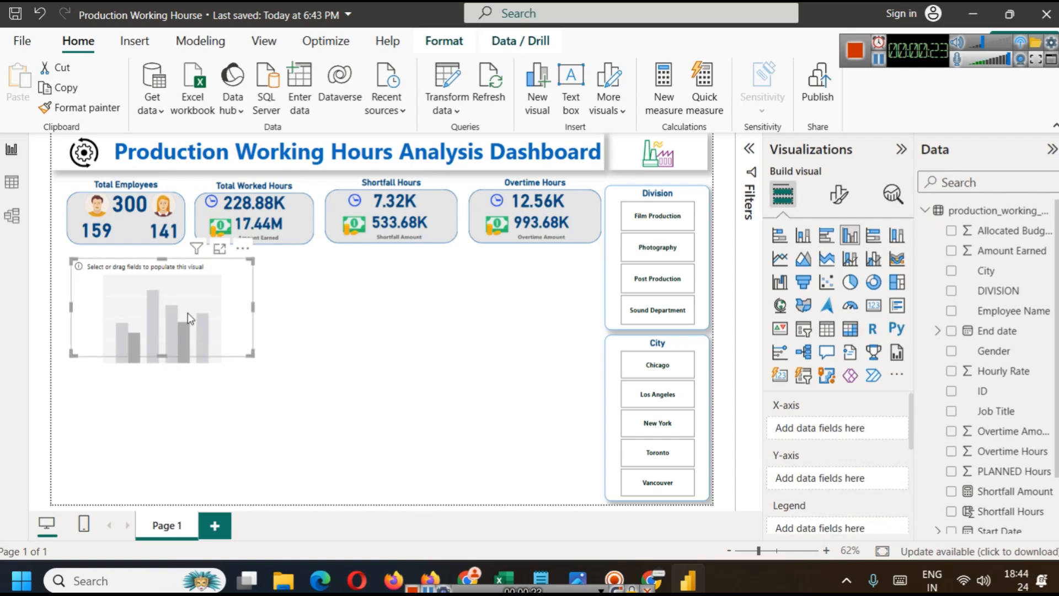
pyautogui.moveTo(188, 315); pyautogui.dragTo(188, 309)
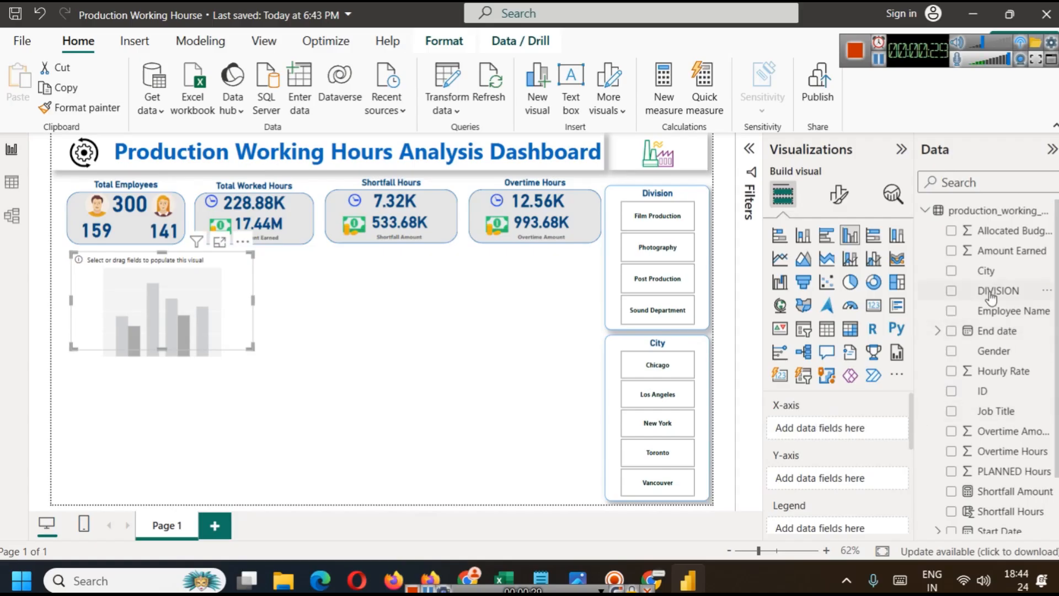
# Step: Plot PLANNED Hours and Worked Hours on the Y-axis by DIVISION on the X-axis, and make the chart slightly taller
pyautogui.moveTo(991, 298); pyautogui.dragTo(807, 434)
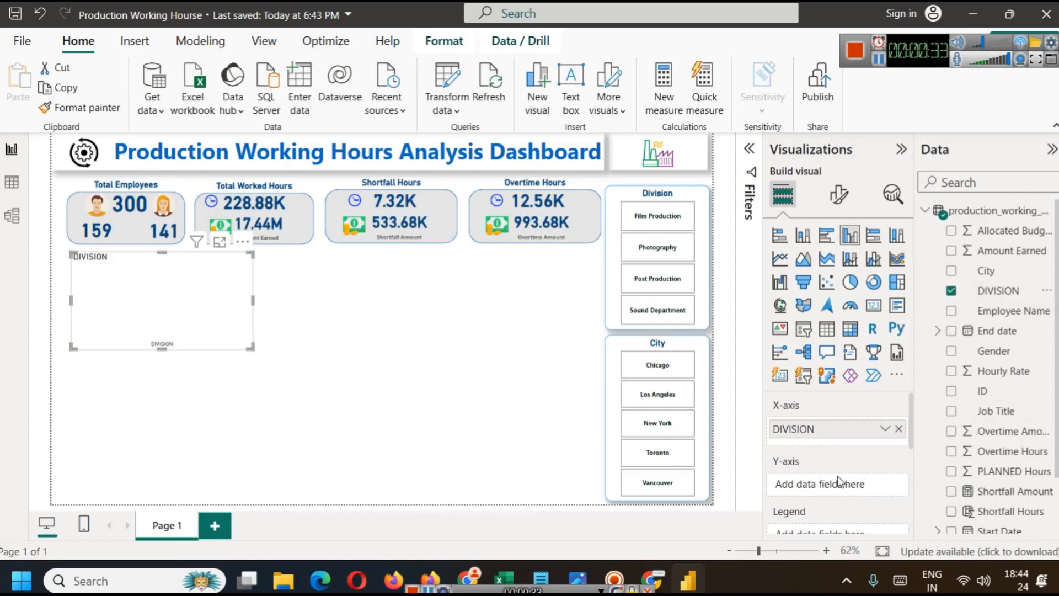
pyautogui.click(881, 62)
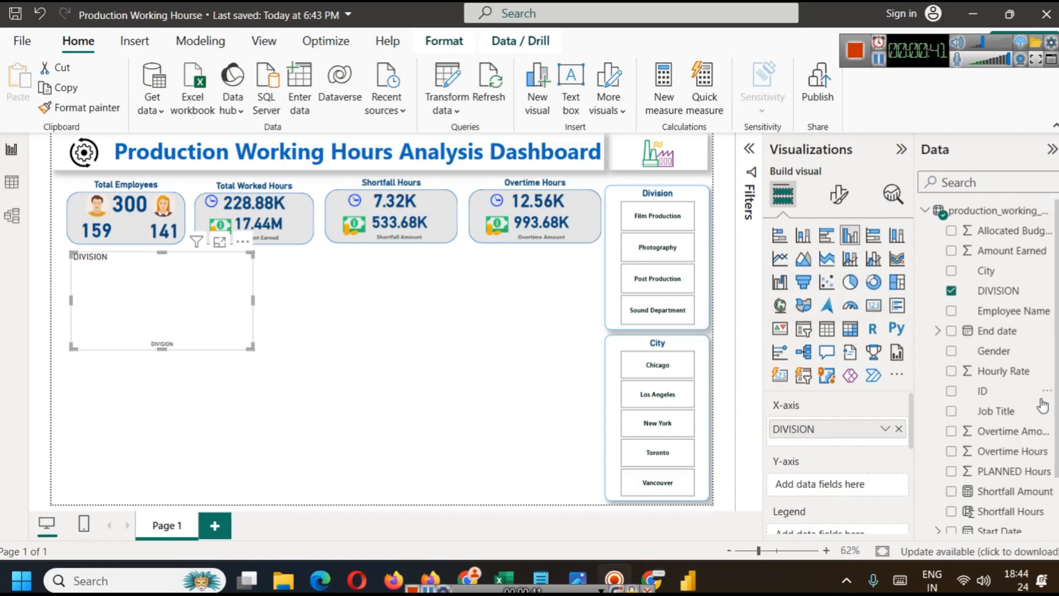
pyautogui.moveTo(1010, 473); pyautogui.dragTo(860, 489)
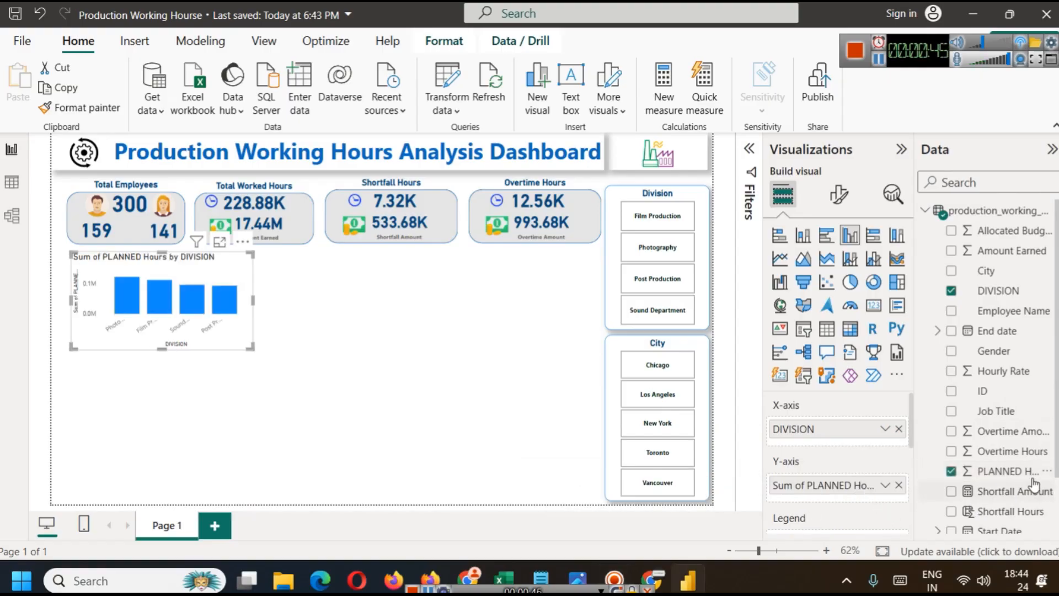
pyautogui.scroll(-3, 1034, 486)
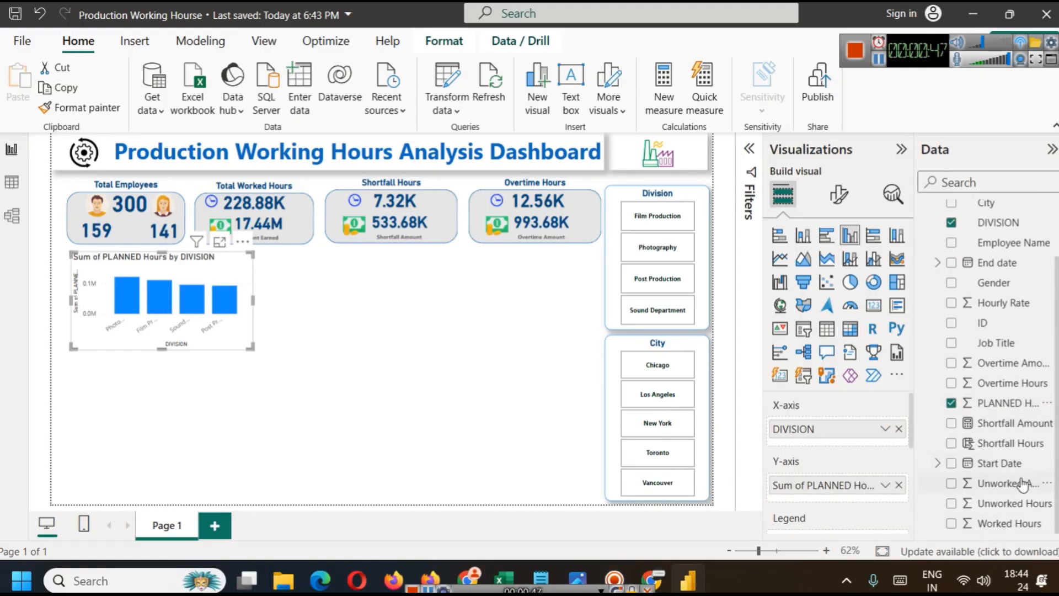
pyautogui.moveTo(1010, 523); pyautogui.dragTo(830, 505)
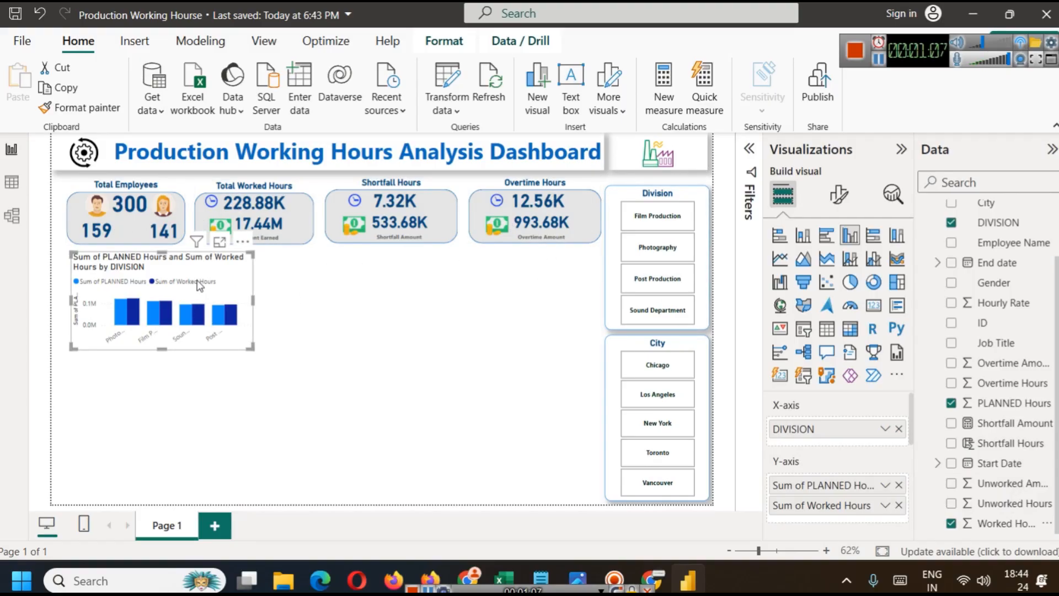
pyautogui.moveTo(160, 349); pyautogui.dragTo(161, 366)
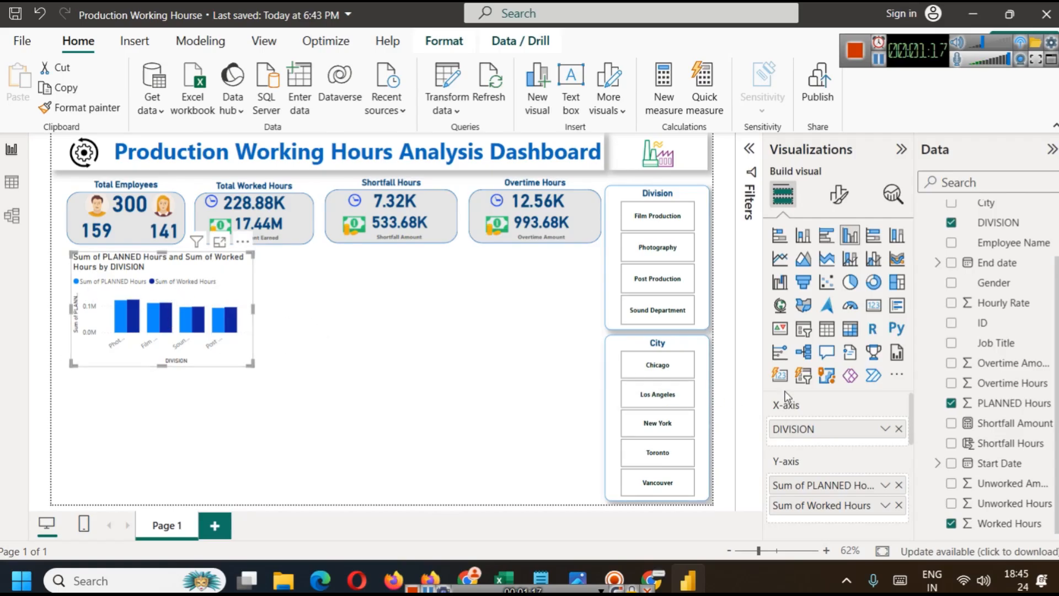
# Step: Set the column chart's legend position to Bottom center
pyautogui.click(847, 204)
pyautogui.scroll(-3, 839, 386)
pyautogui.click(812, 320)
pyautogui.click(828, 398)
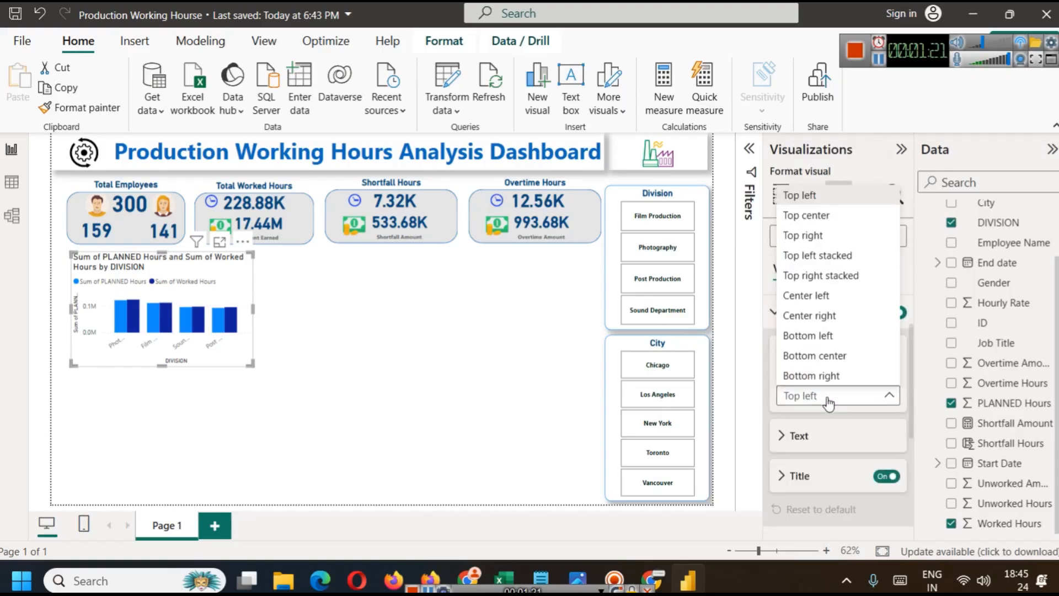
pyautogui.click(823, 360)
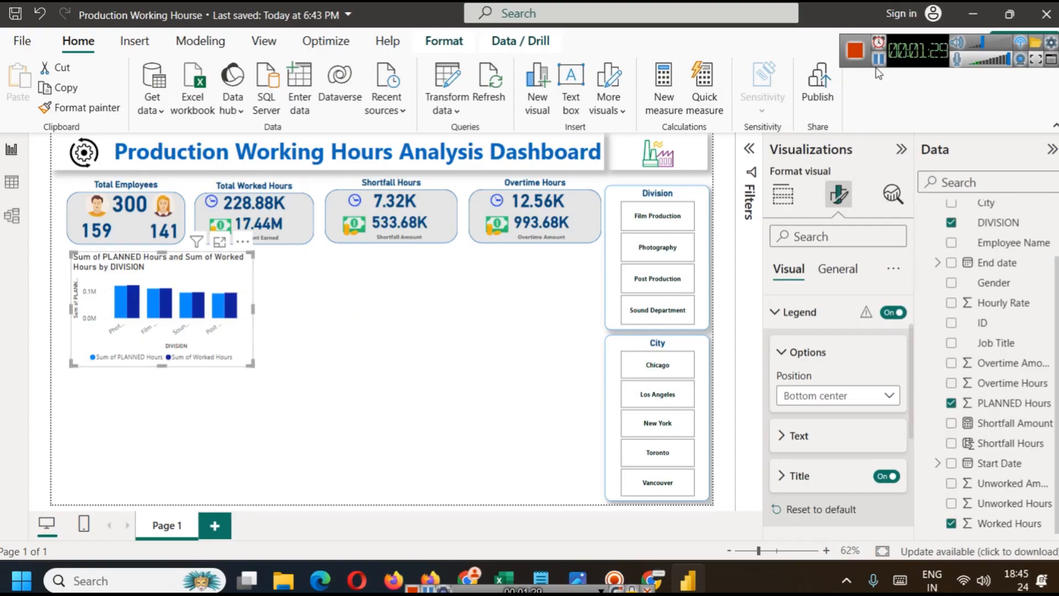
# Step: Change the column chart's title text to "Division-wise Dist. of Work"
pyautogui.click(835, 270)
pyautogui.click(800, 346)
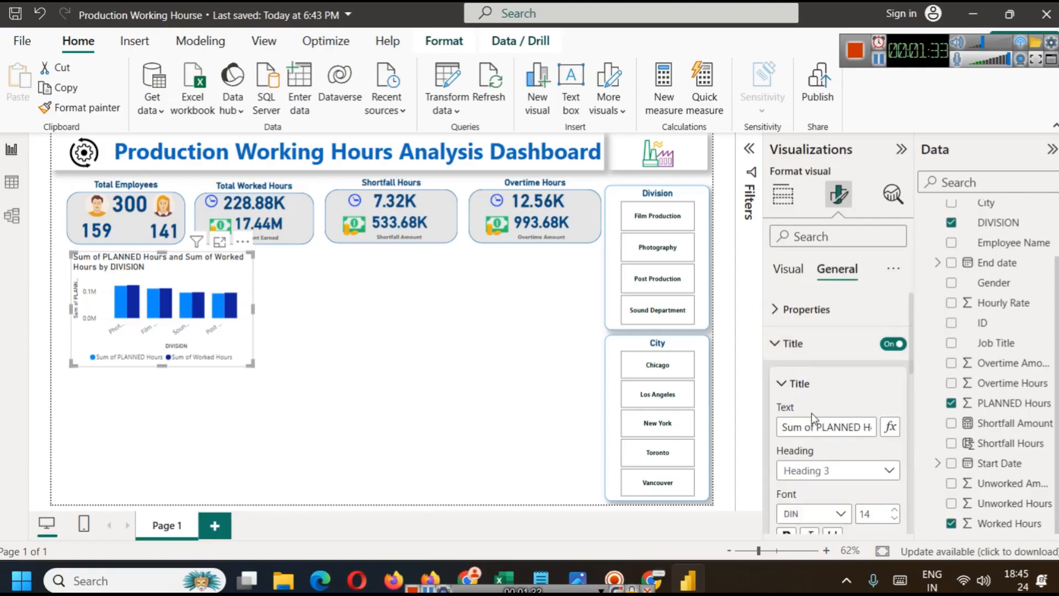
pyautogui.click(806, 429)
pyautogui.write('Division-wise Dis')
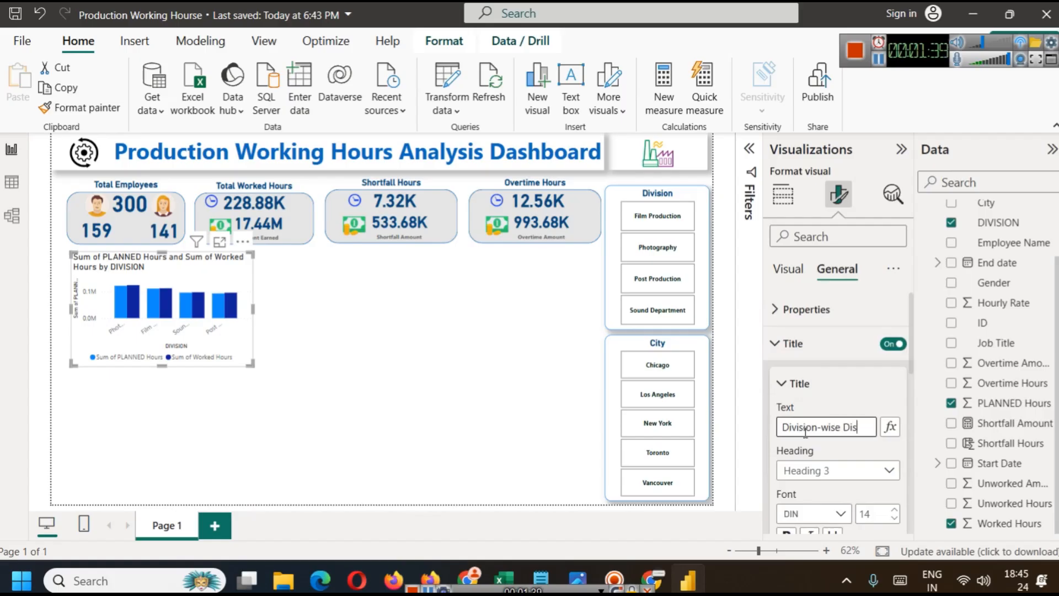
pyautogui.write('t. of Work')
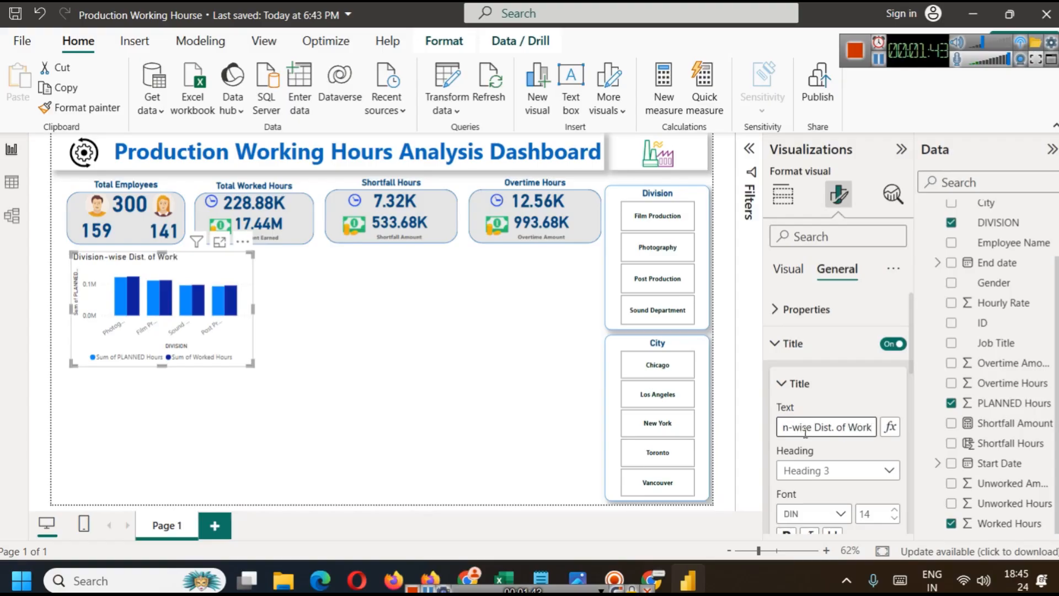
# Step: Make the column chart's title bold and set its text color to the recently used dark blue
pyautogui.scroll(-3, 846, 452)
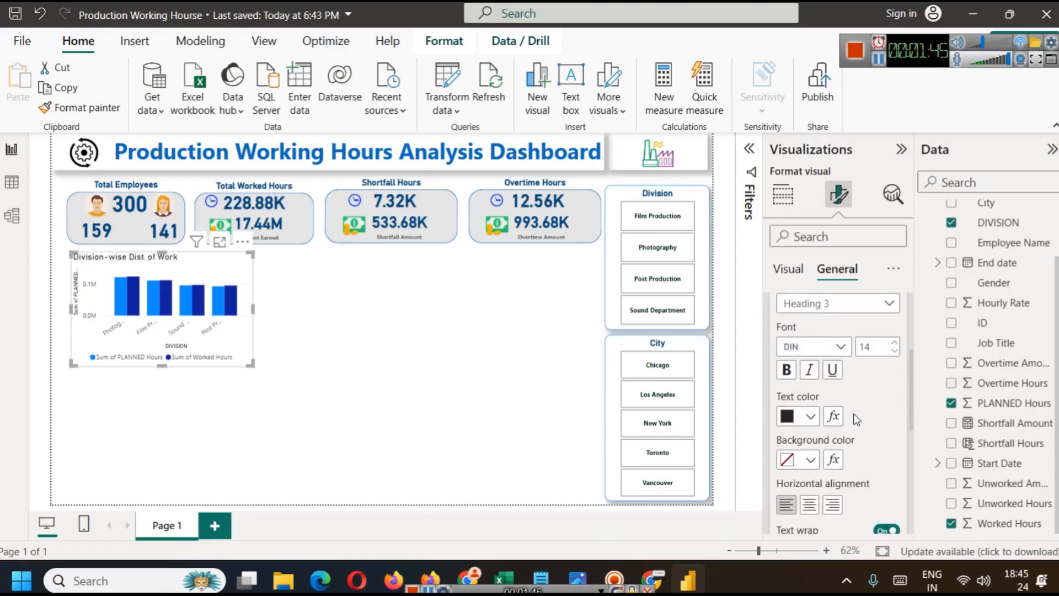
pyautogui.click(787, 369)
pyautogui.click(810, 417)
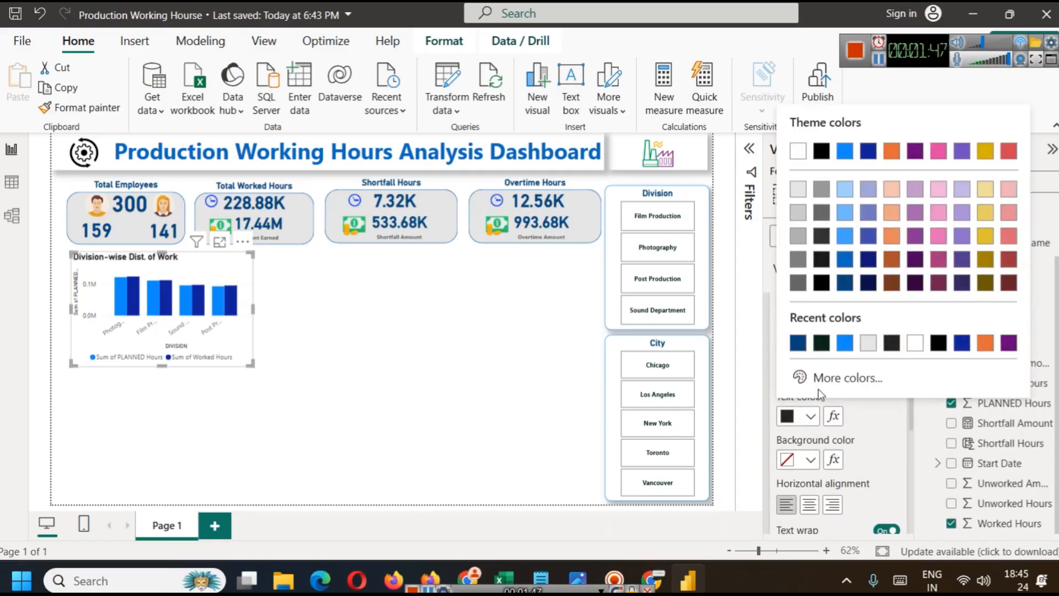
pyautogui.click(805, 348)
pyautogui.scroll(-5, 808, 353)
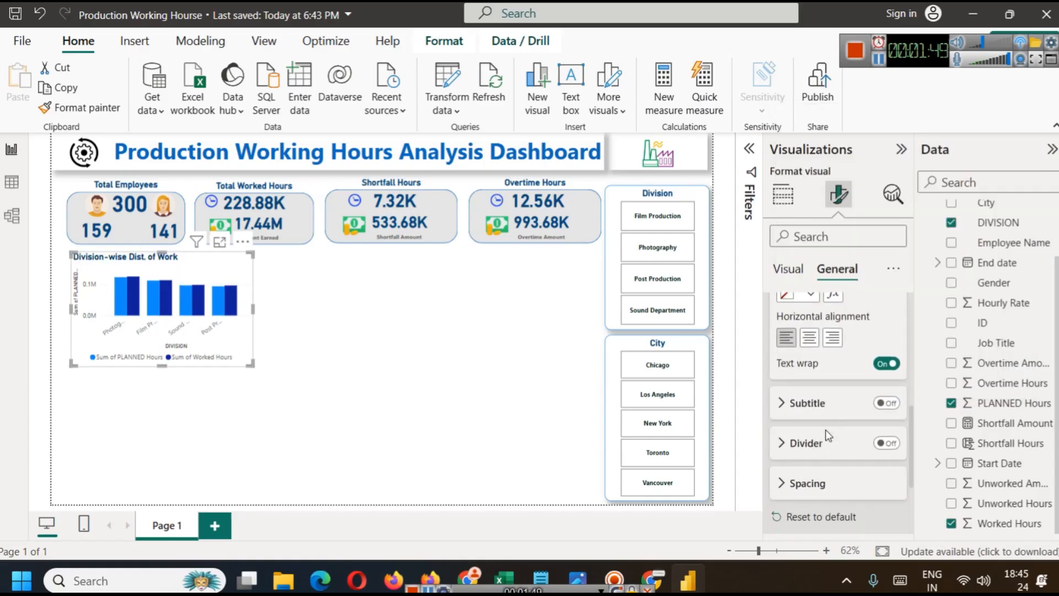
# Step: Center the column chart's title horizontally and set its font size to 15
pyautogui.click(809, 337)
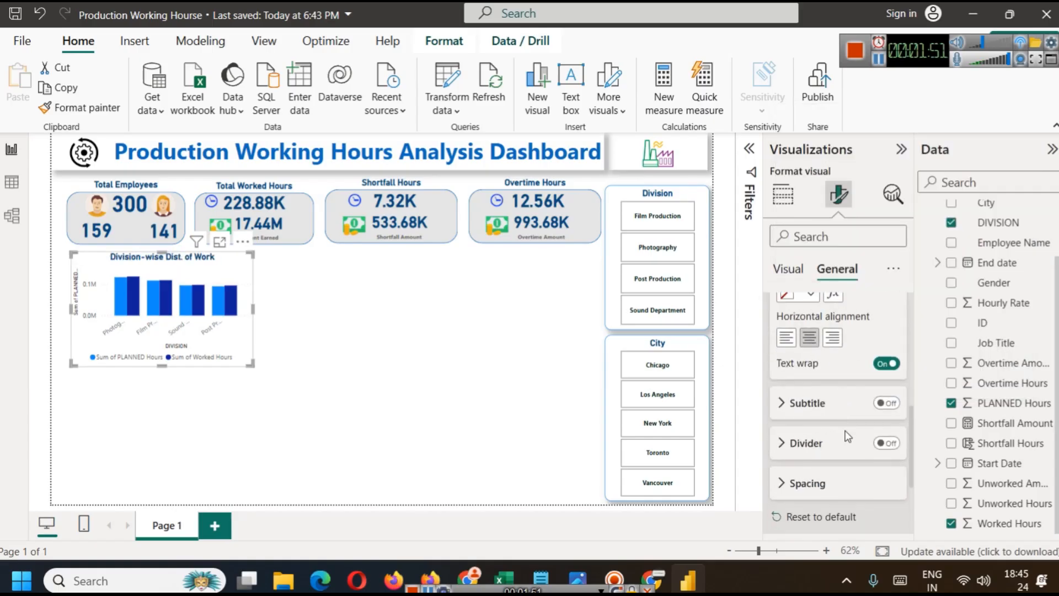
pyautogui.scroll(5, 853, 430)
pyautogui.click(894, 343)
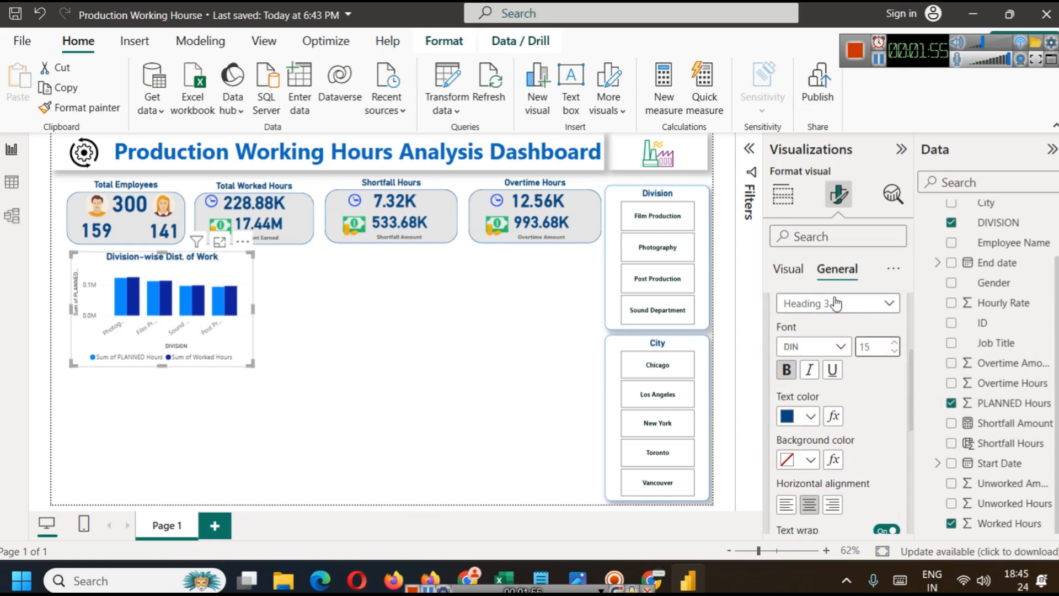
pyautogui.scroll(3, 847, 317)
pyautogui.click(844, 343)
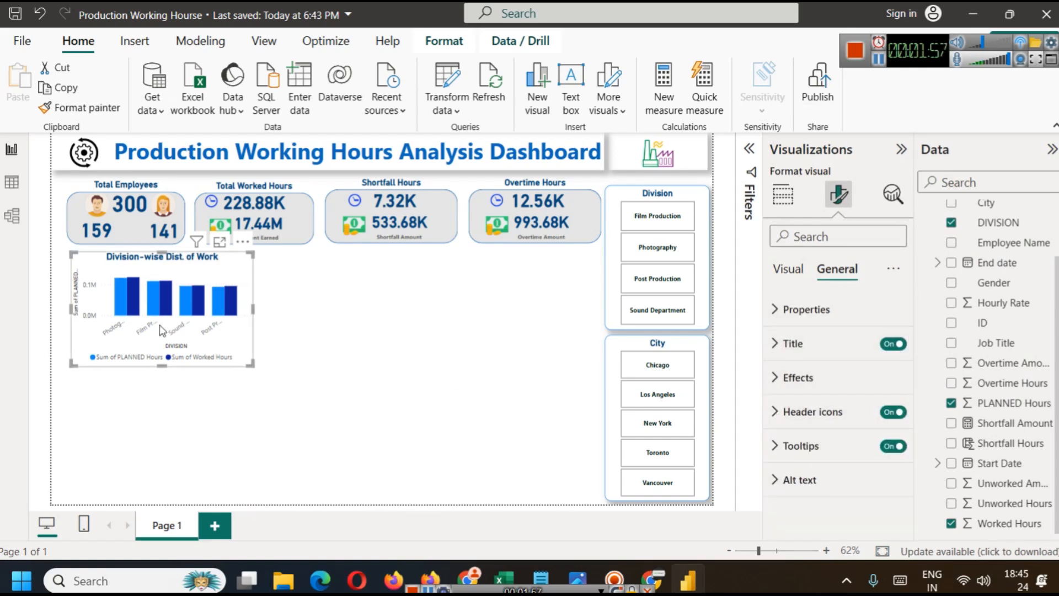
# Step: Turn on the visual border and the shadow for the division-wise column chart
pyautogui.click(812, 378)
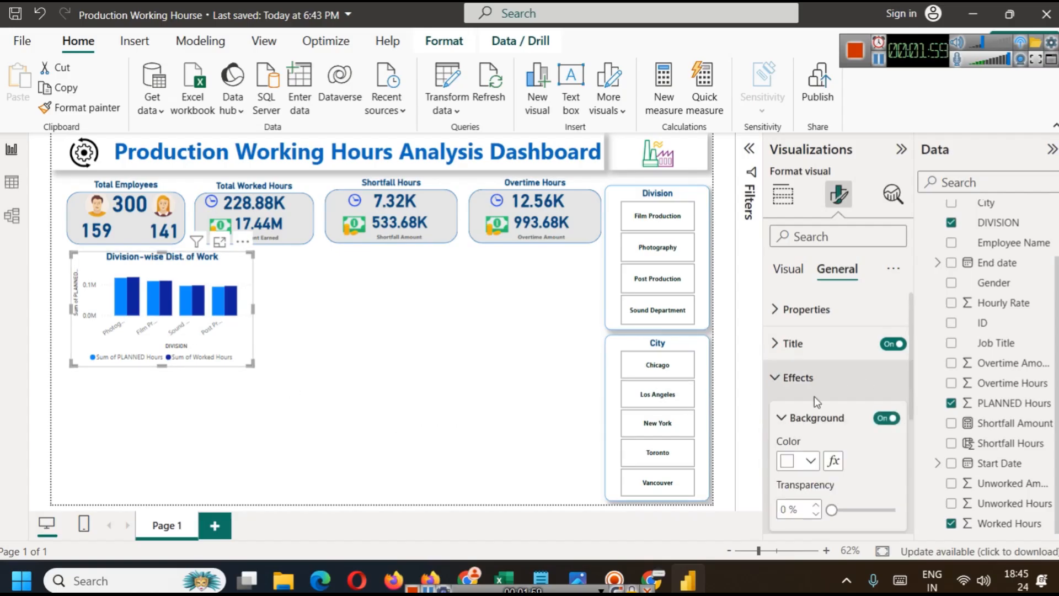
pyautogui.scroll(-2, 840, 482)
pyautogui.click(887, 471)
pyautogui.click(887, 512)
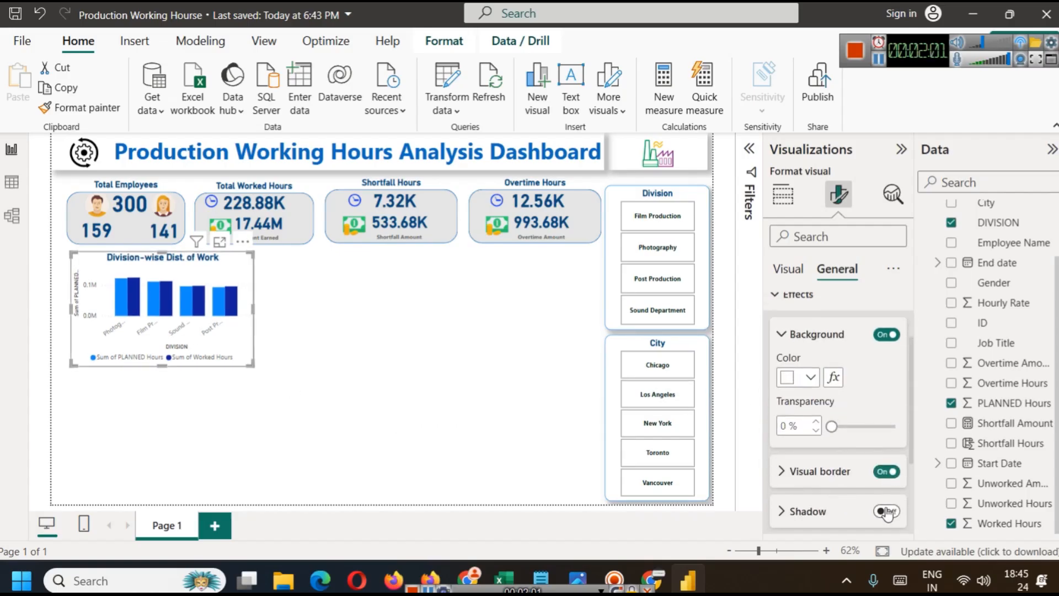
# Step: Set the column chart's border color to the recently used bright blue
pyautogui.click(782, 471)
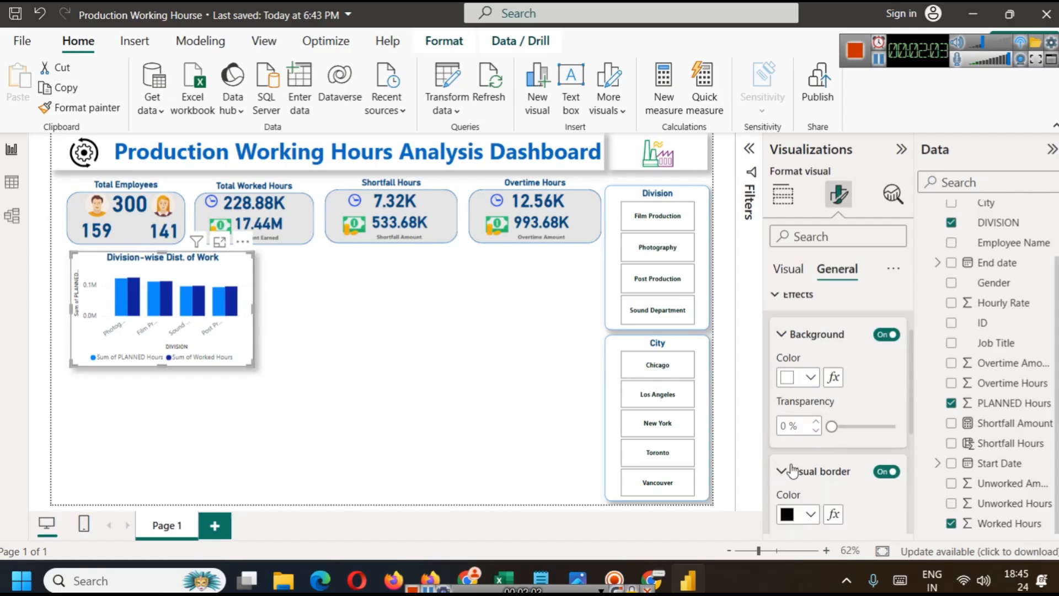
pyautogui.scroll(-2, 795, 447)
pyautogui.click(798, 431)
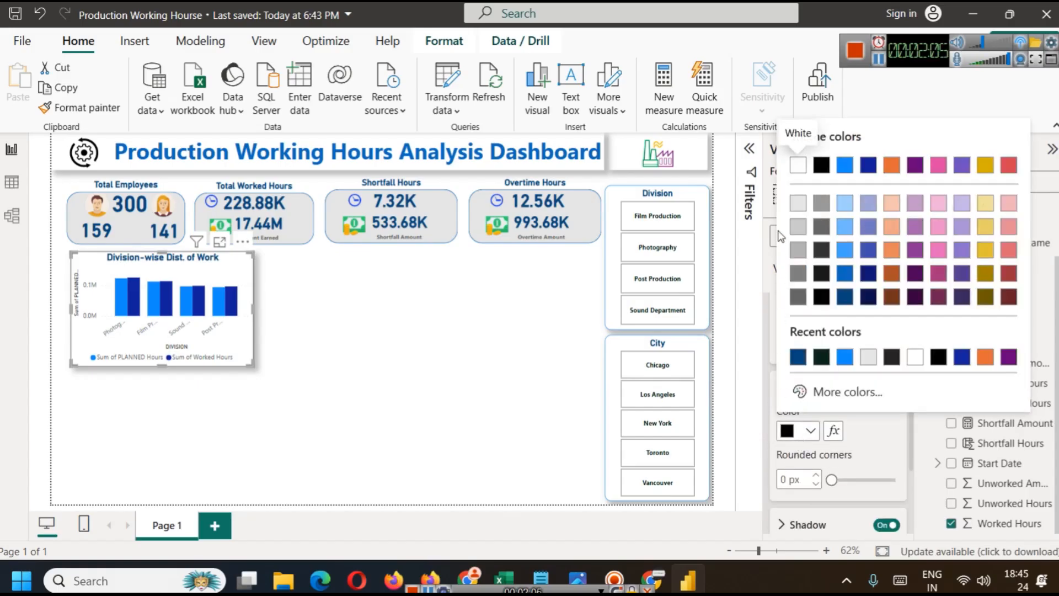
pyautogui.click(845, 357)
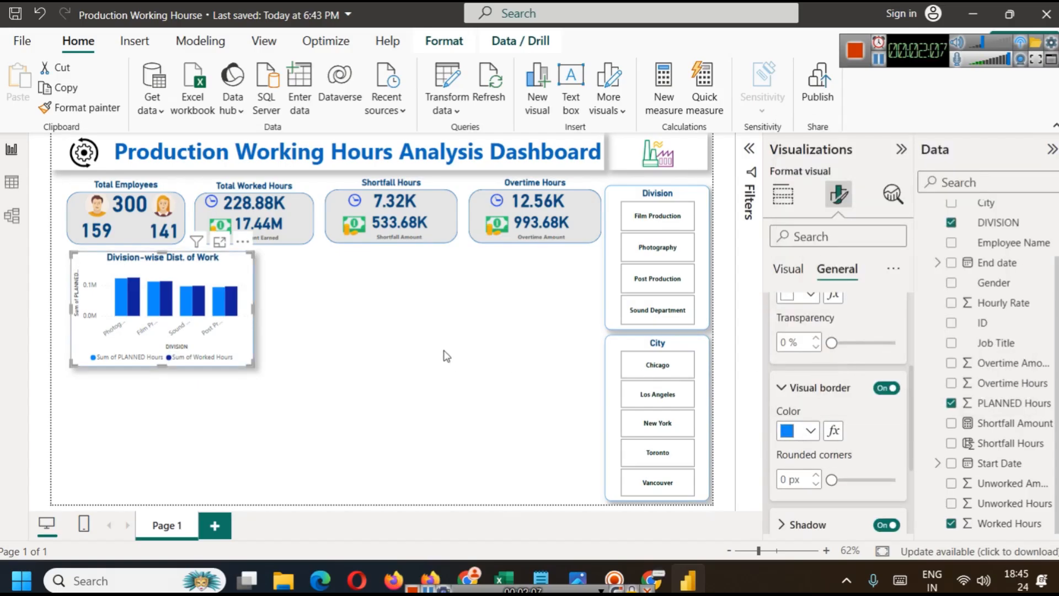
pyautogui.click(445, 356)
pyautogui.click(244, 284)
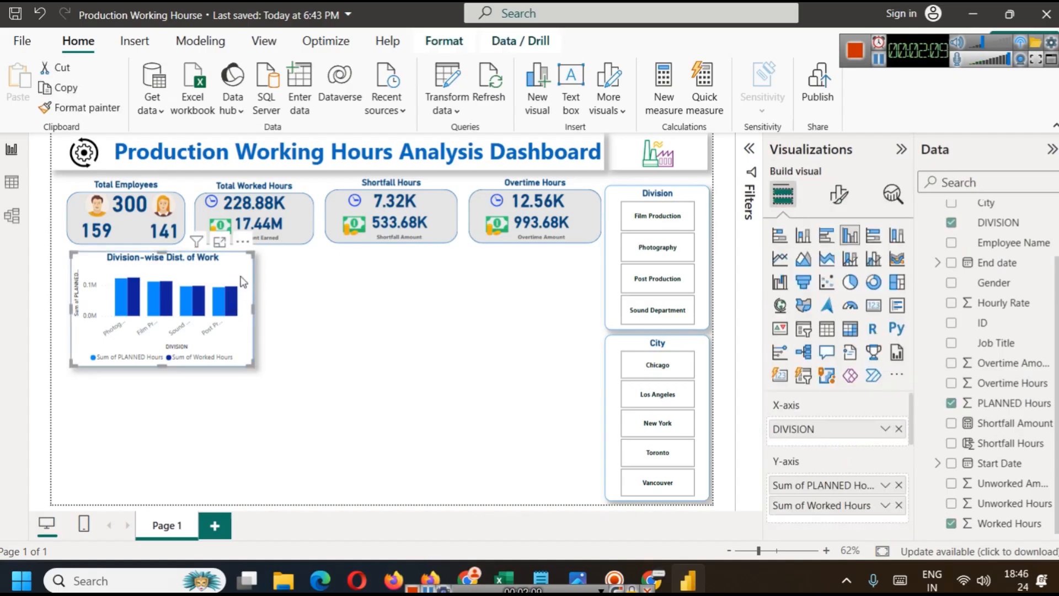
pyautogui.click(324, 327)
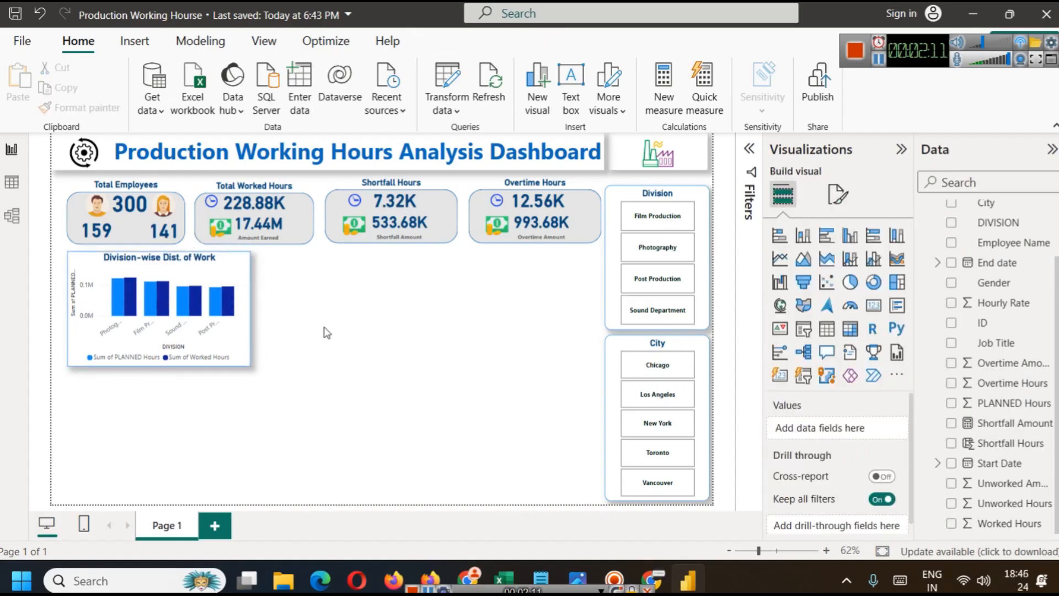
# Step: Select the Total Employees and Total Worked Hours card groups together and nudge them slightly left
pyautogui.moveTo(56, 174); pyautogui.dragTo(320, 254)
pyautogui.press('Left')
pyautogui.press('Left')
pyautogui.press('Left')
pyautogui.press('Left')
pyautogui.press('Left')
pyautogui.press('Left')
pyautogui.press('Left')
pyautogui.press('Left')
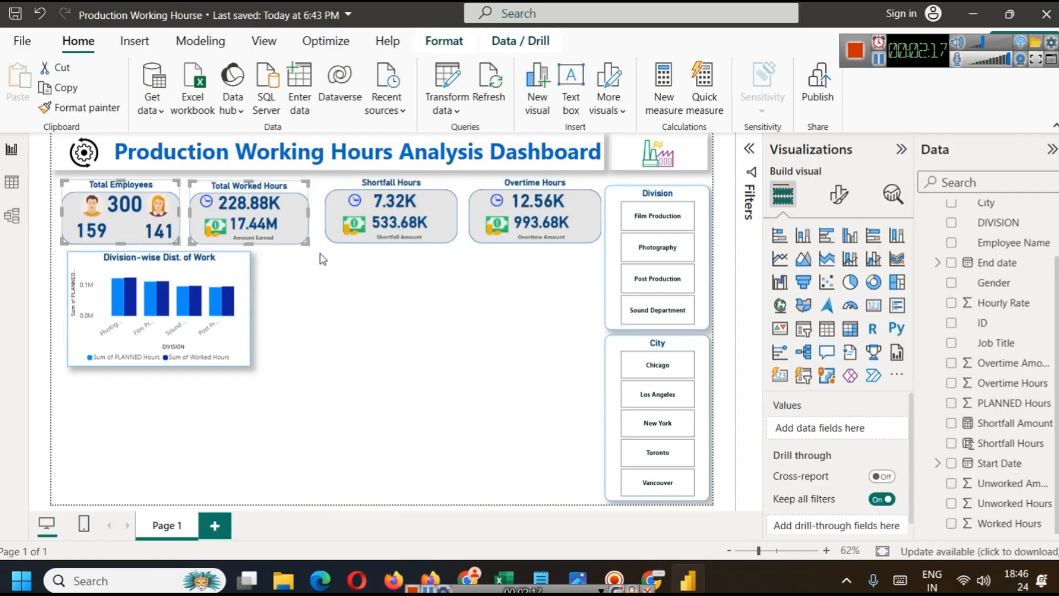
# Step: Nudge the division-wise column chart left so it lines up with the Total Employees card above
pyautogui.click(296, 390)
pyautogui.moveTo(296, 396); pyautogui.dragTo(54, 247)
pyautogui.press('Left')
pyautogui.press('Left')
pyautogui.press('Left')
pyautogui.press('Left')
pyautogui.press('Left')
pyautogui.press('Left')
pyautogui.press('Left')
pyautogui.press('Left')
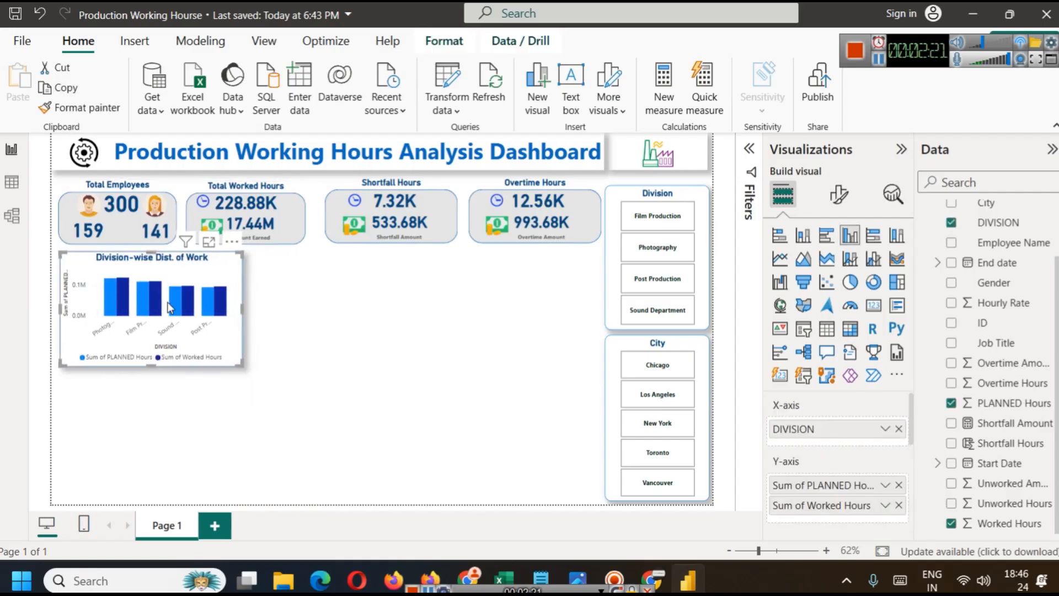
pyautogui.click(322, 380)
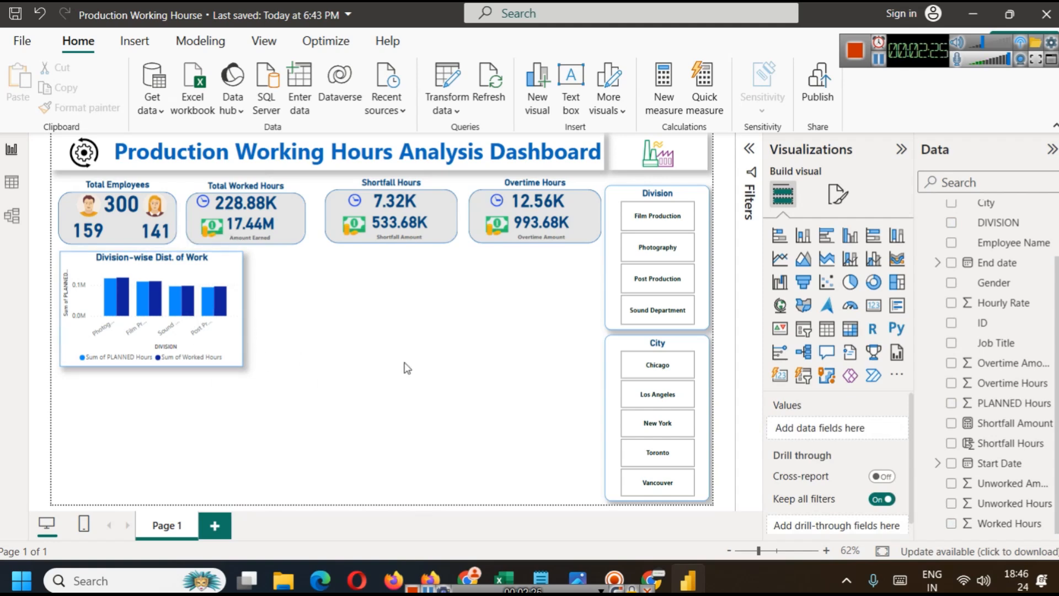
# Step: Examine the Photography division's planned and worked hours in the chart's focus mode, and return to the report
pyautogui.click(170, 285)
pyautogui.moveTo(108, 300)
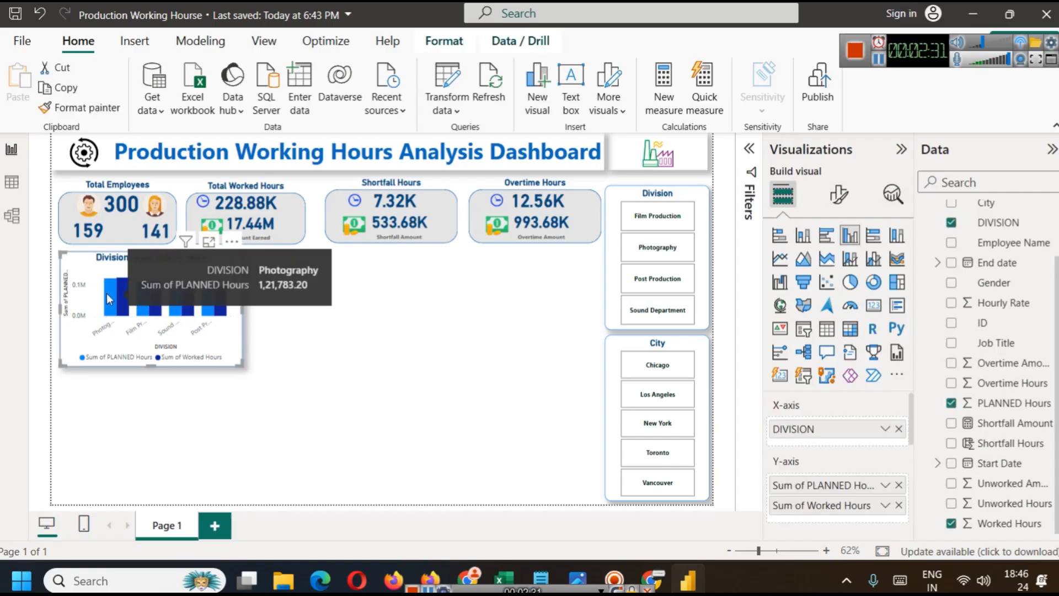
pyautogui.click(209, 242)
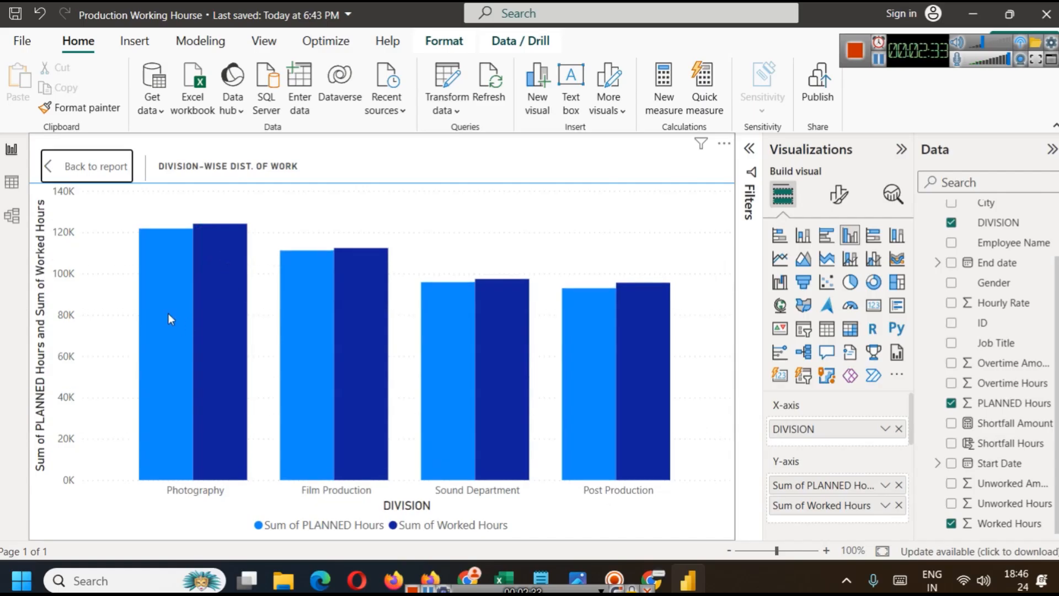
pyautogui.moveTo(170, 318)
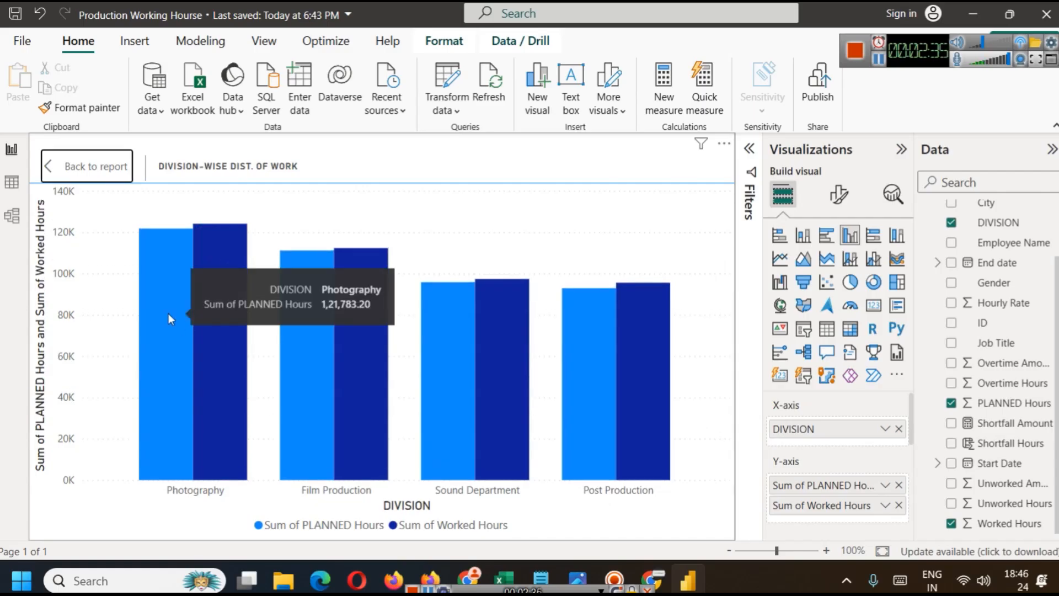
pyautogui.moveTo(220, 254)
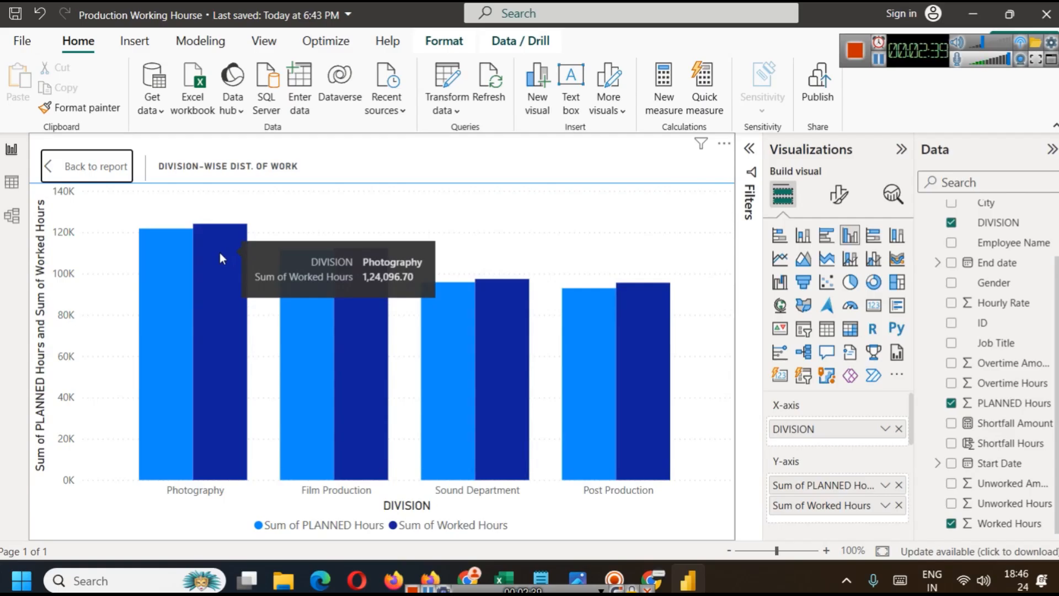
pyautogui.moveTo(417, 386)
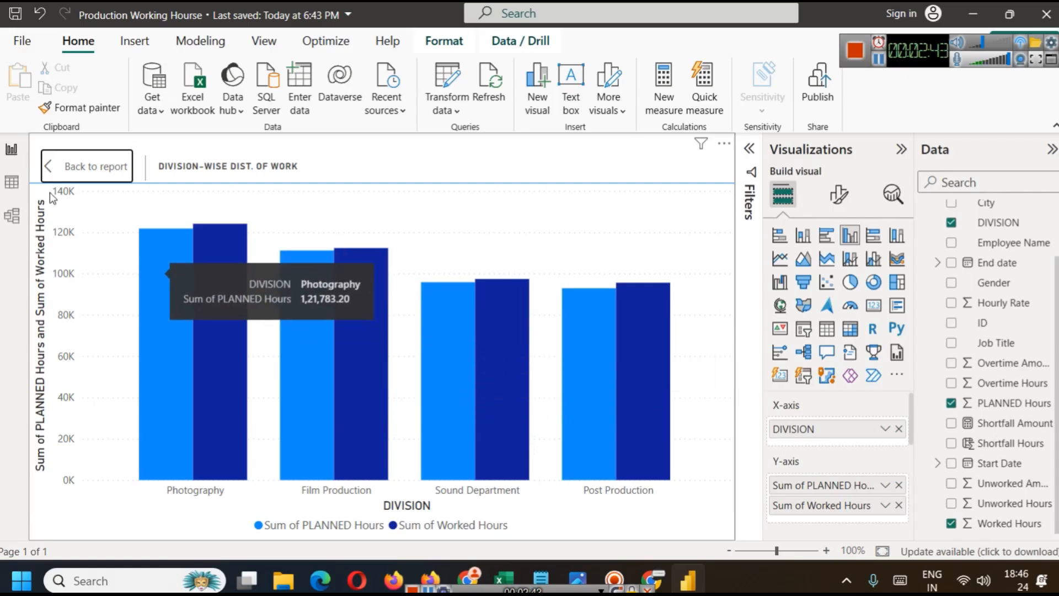
pyautogui.click(70, 168)
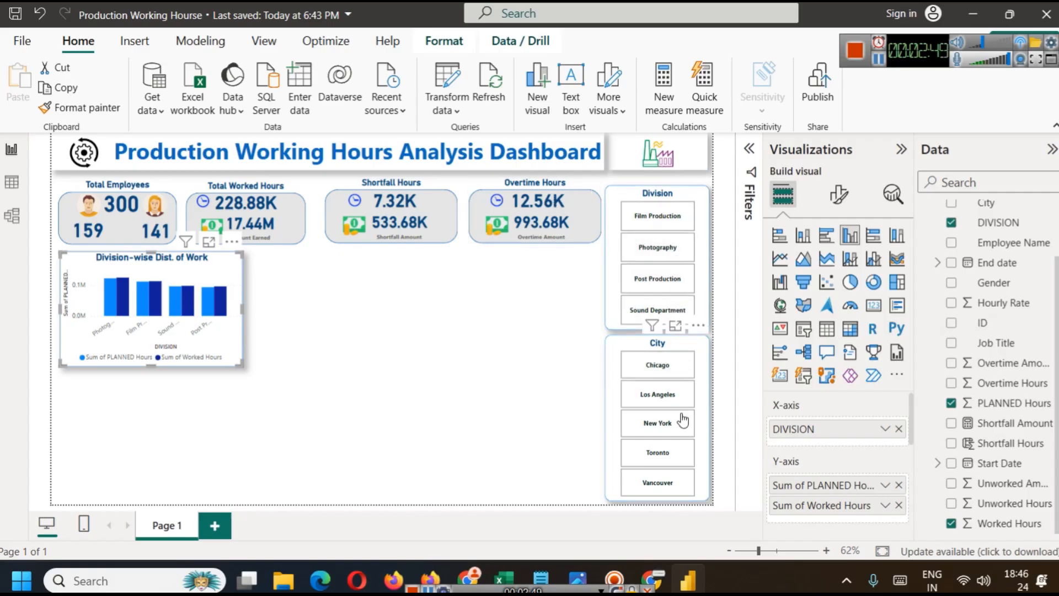
# Step: Filter the report by Chicago and inspect Post Production's planned hours with the column chart in focus mode
pyautogui.click(658, 369)
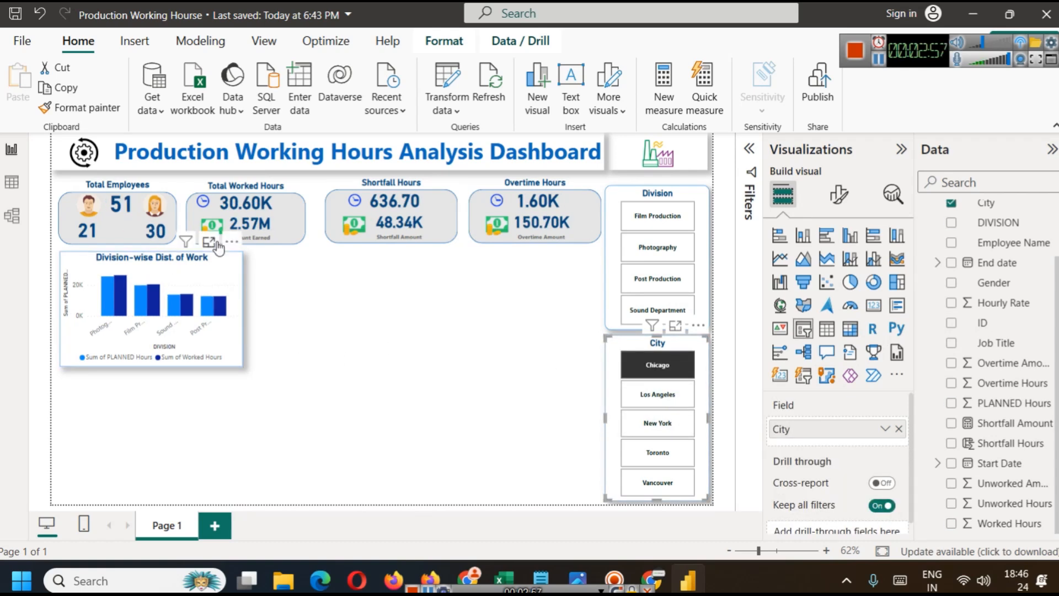
pyautogui.click(213, 246)
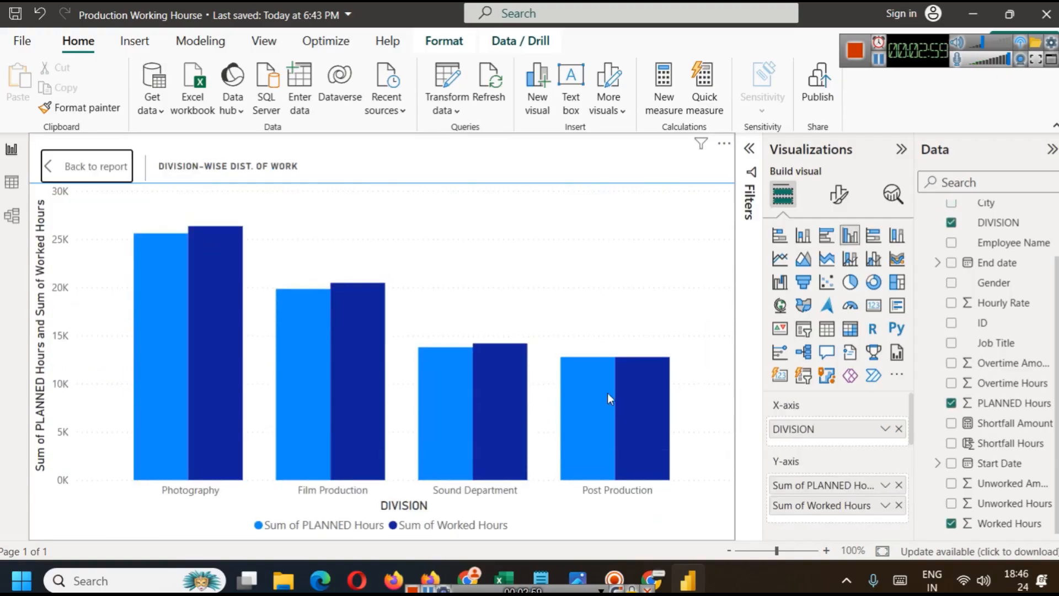
pyautogui.moveTo(609, 400)
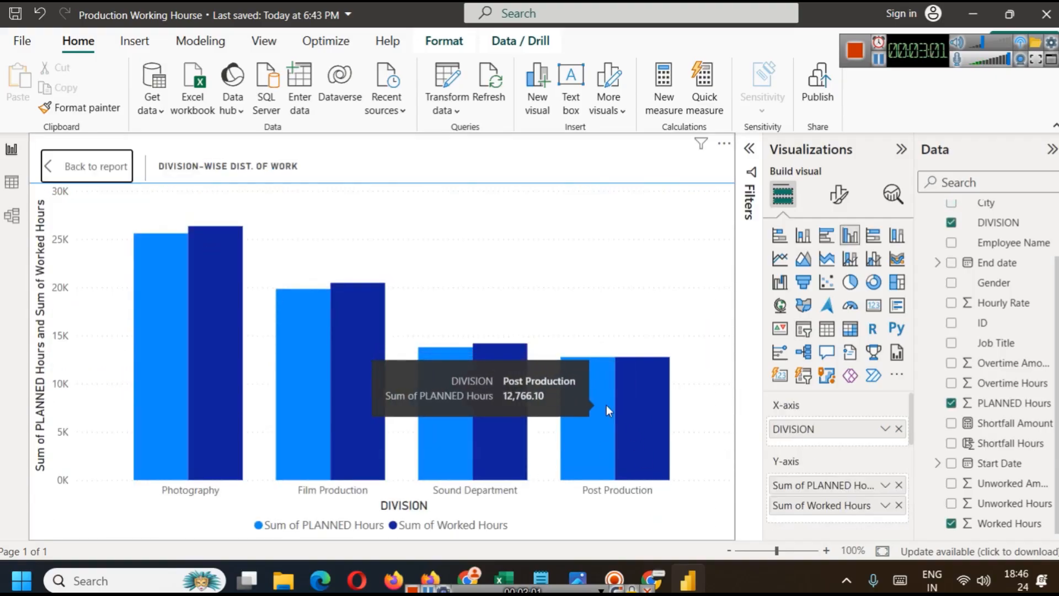
pyautogui.click(66, 167)
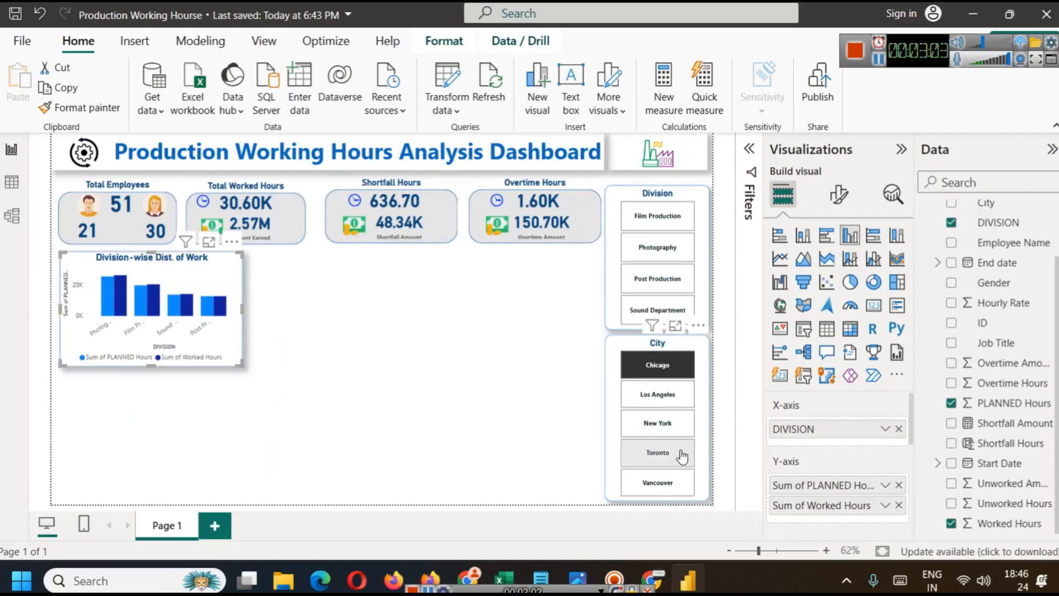
# Step: Check the division-wise chart for Los Angeles and for New York, and clear the City filter
pyautogui.click(675, 395)
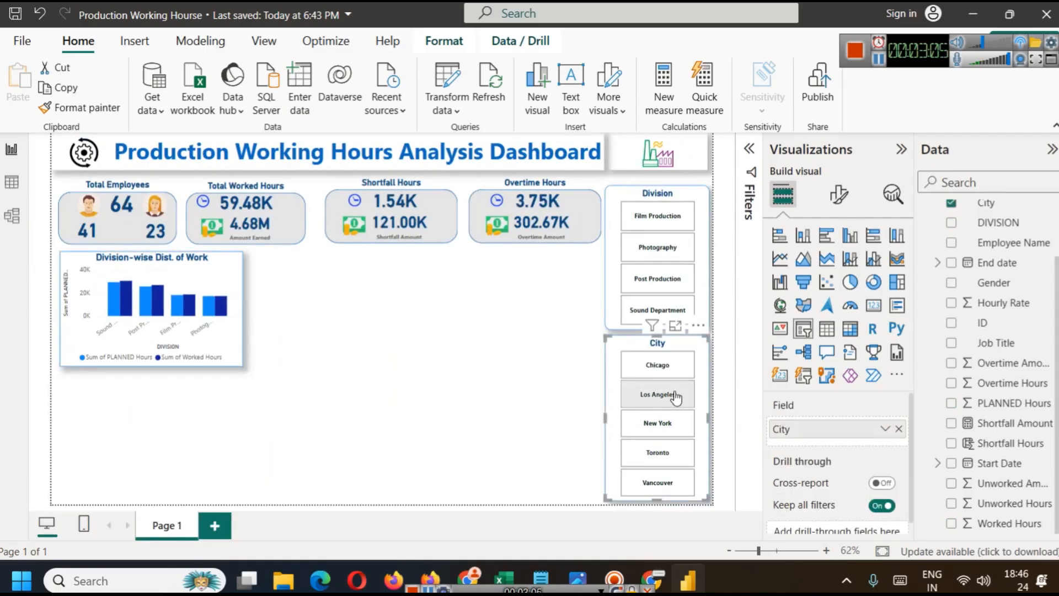
pyautogui.click(682, 428)
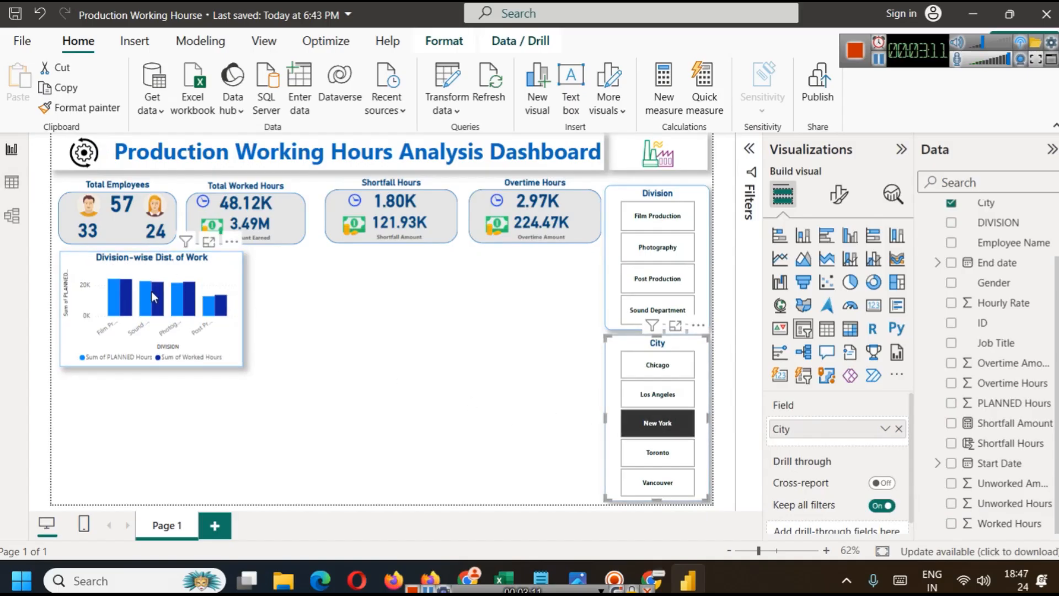
pyautogui.moveTo(188, 294)
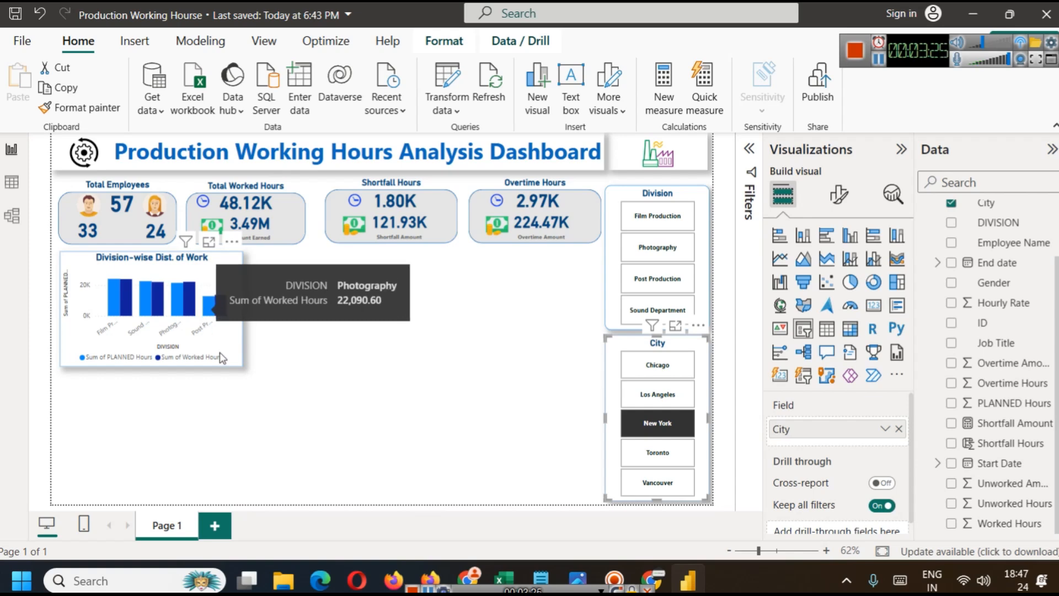
pyautogui.click(684, 429)
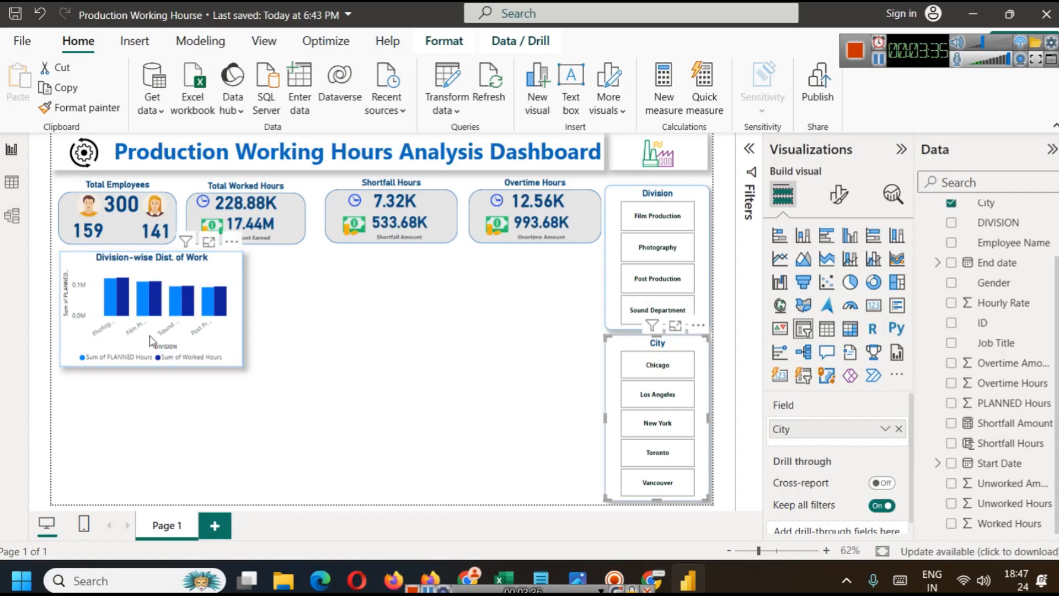
# Step: Turn off the X-axis values of the division-wise column chart
pyautogui.click(853, 198)
pyautogui.click(235, 278)
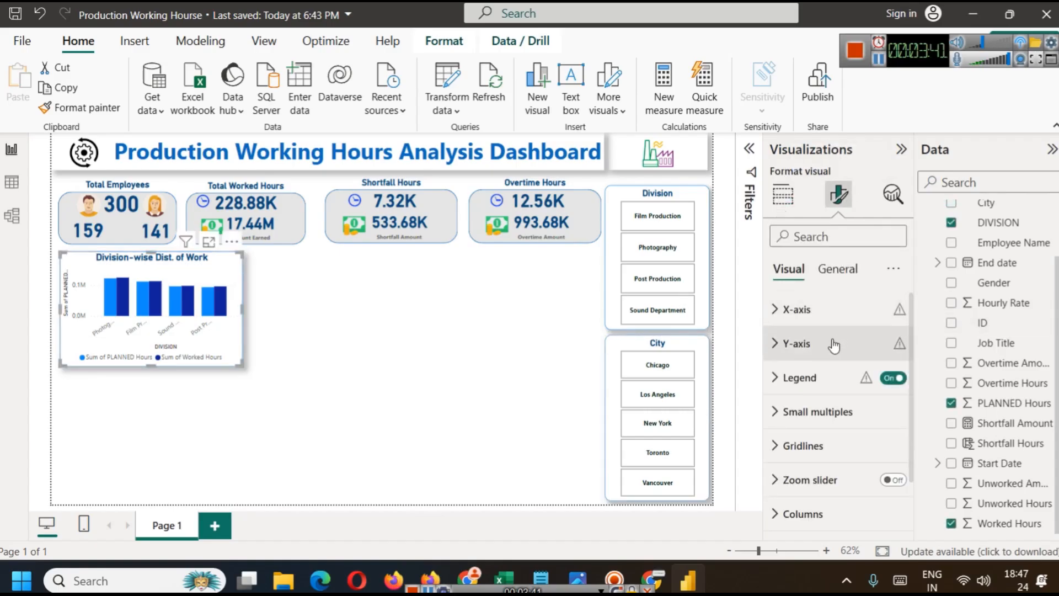
pyautogui.click(822, 312)
pyautogui.click(885, 349)
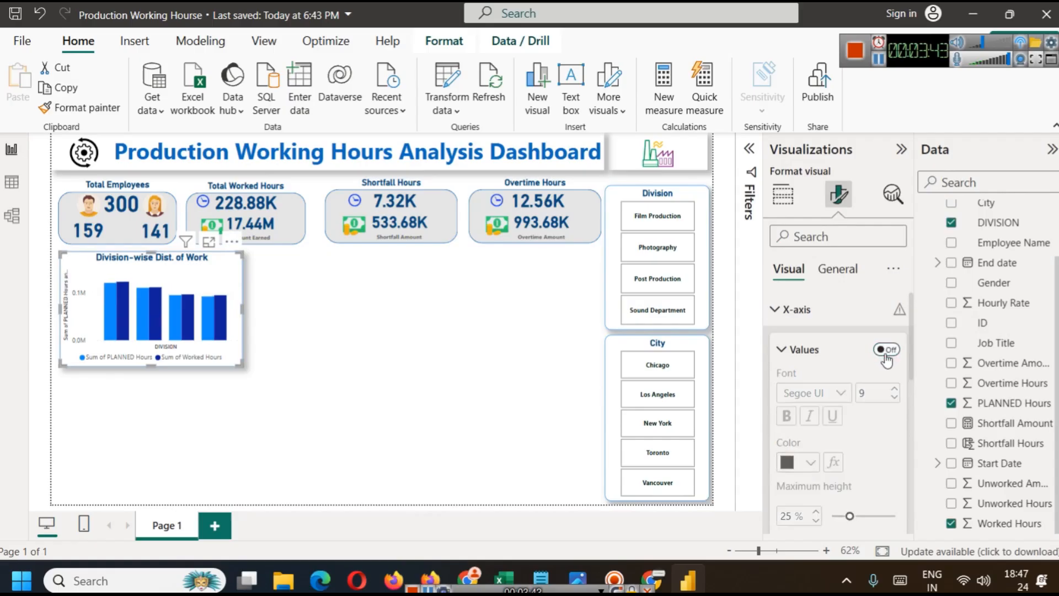
pyautogui.click(337, 342)
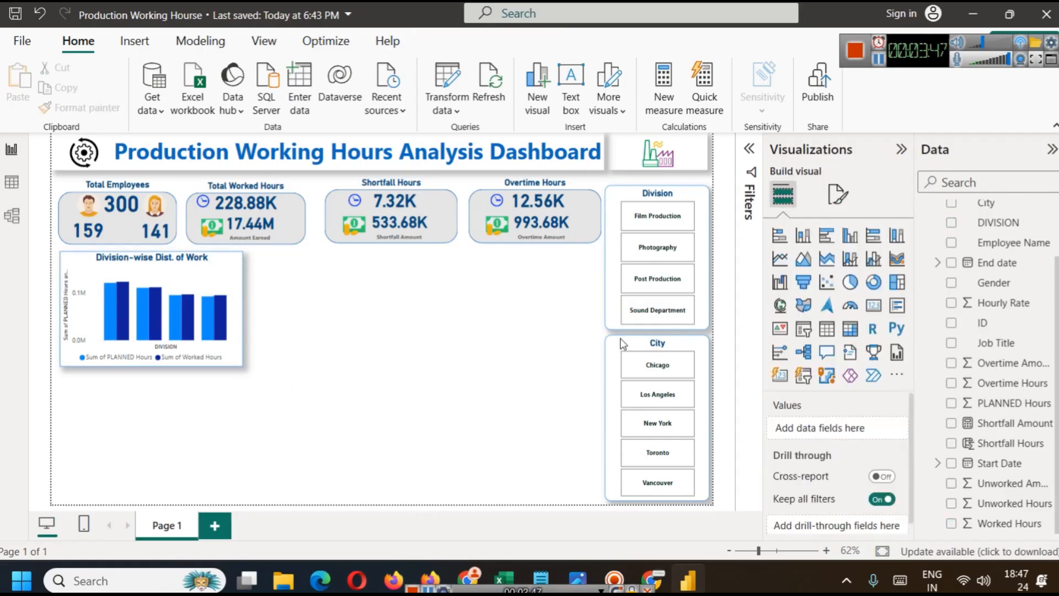
# Step: Turn on data labels for the division-wise column chart
pyautogui.click(236, 268)
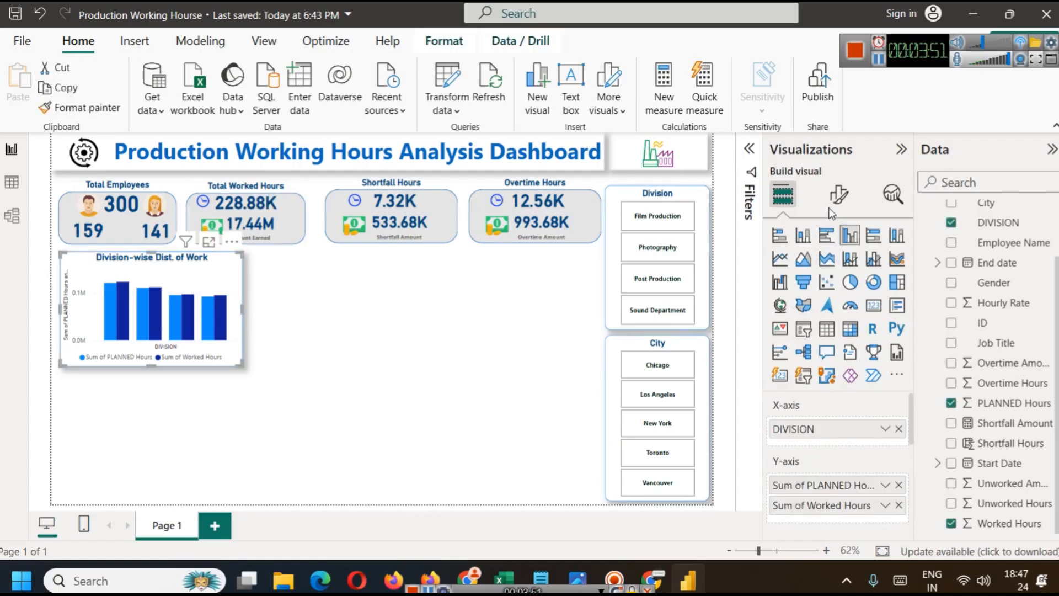
pyautogui.click(836, 196)
pyautogui.scroll(-3, 839, 366)
pyautogui.click(892, 482)
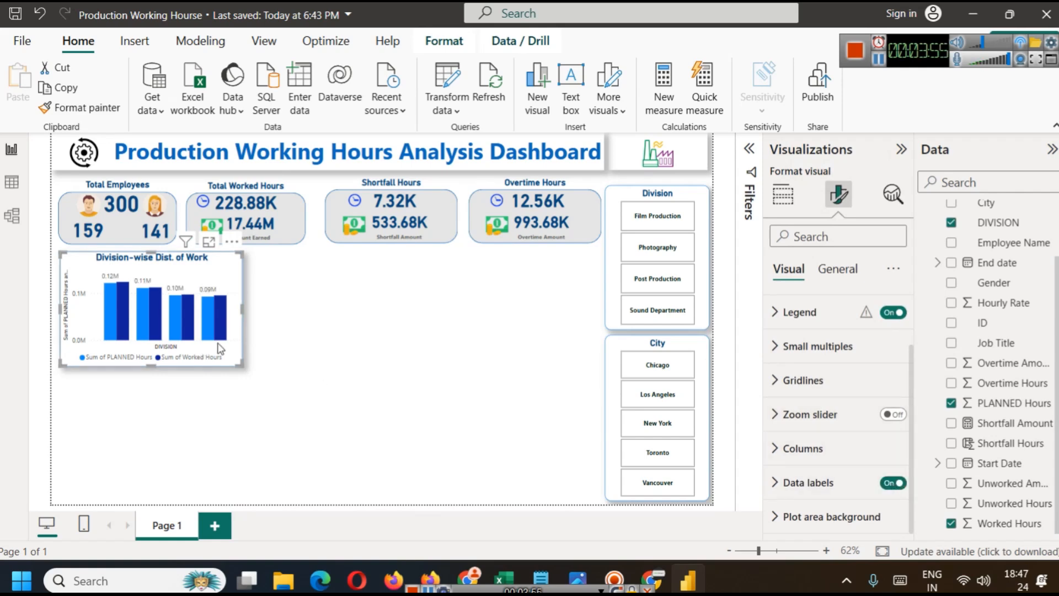
pyautogui.click(342, 383)
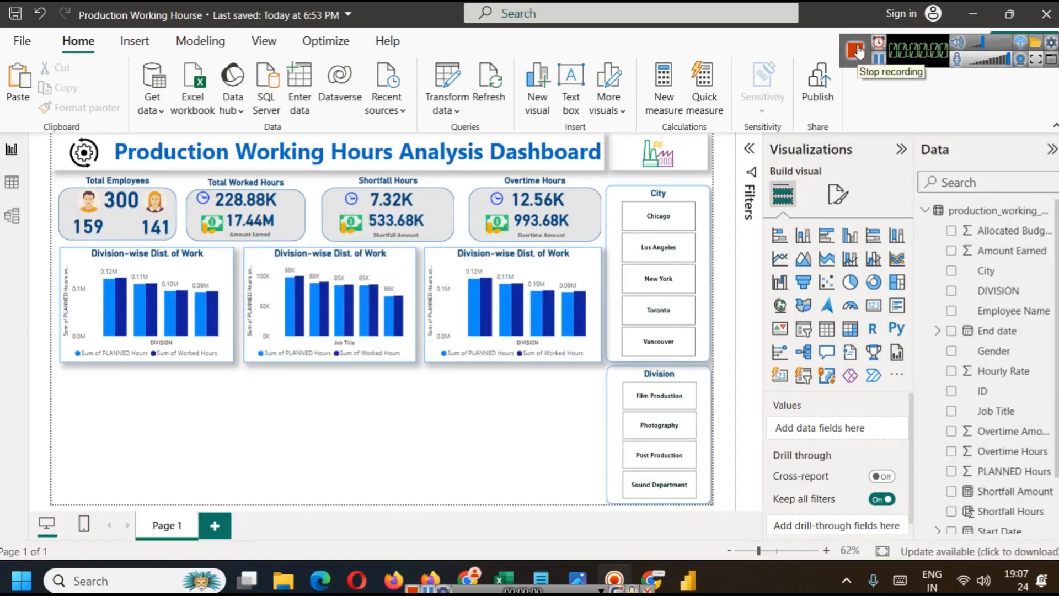
pyautogui.click(114, 266)
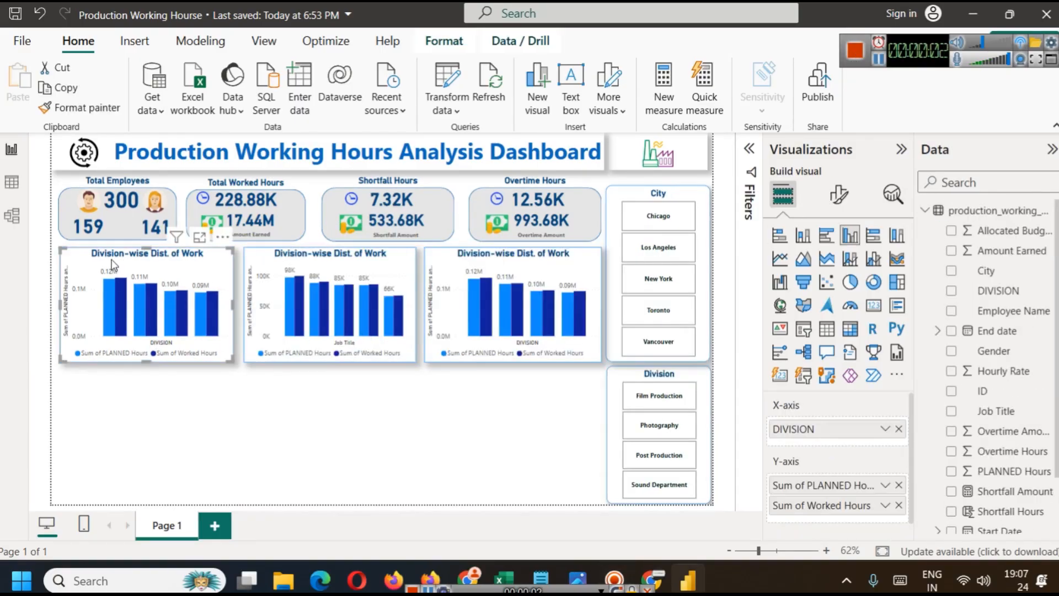
pyautogui.hotkey('ctrl', 'c')
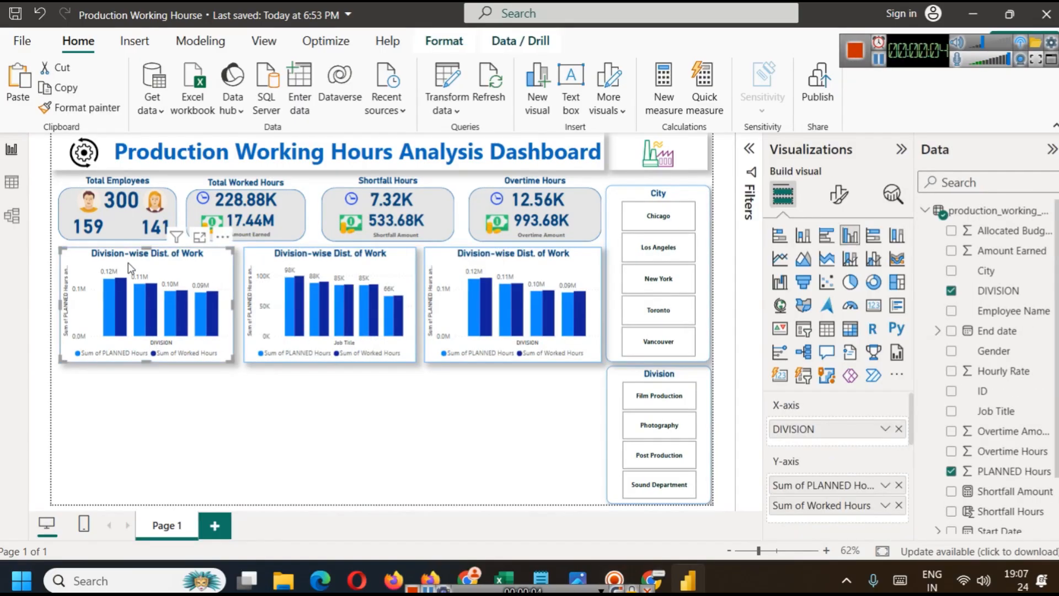
pyautogui.hotkey('ctrl', 'v')
pyautogui.hotkey('ctrl', 'z')
# Step: Replace the planned and worked hours on the Y-axis of the Job Title column chart with Overtime Hours
pyautogui.click(345, 269)
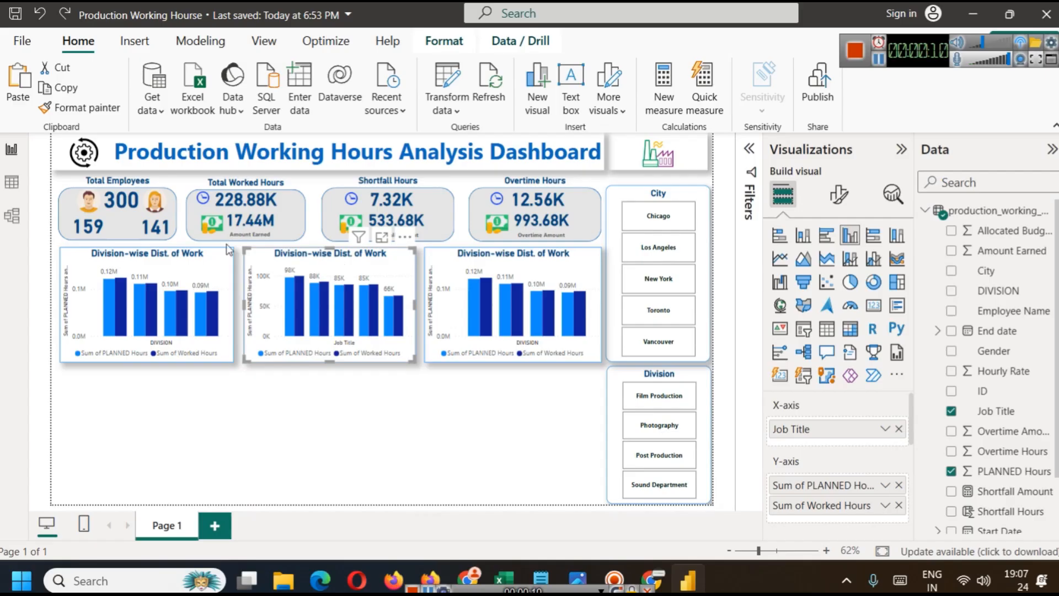
pyautogui.click(12, 183)
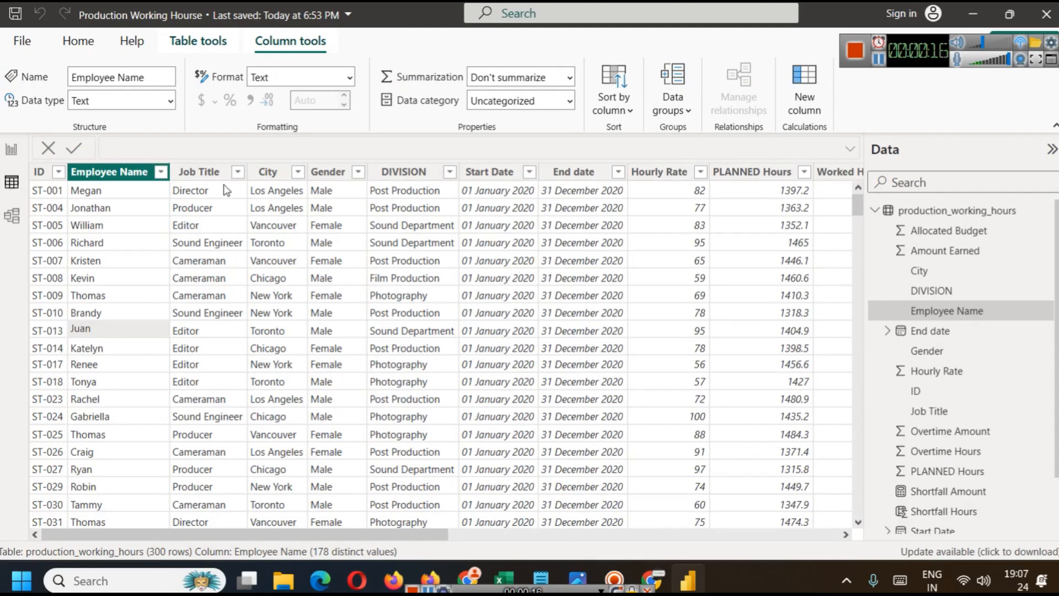
pyautogui.click(10, 150)
pyautogui.moveTo(293, 300)
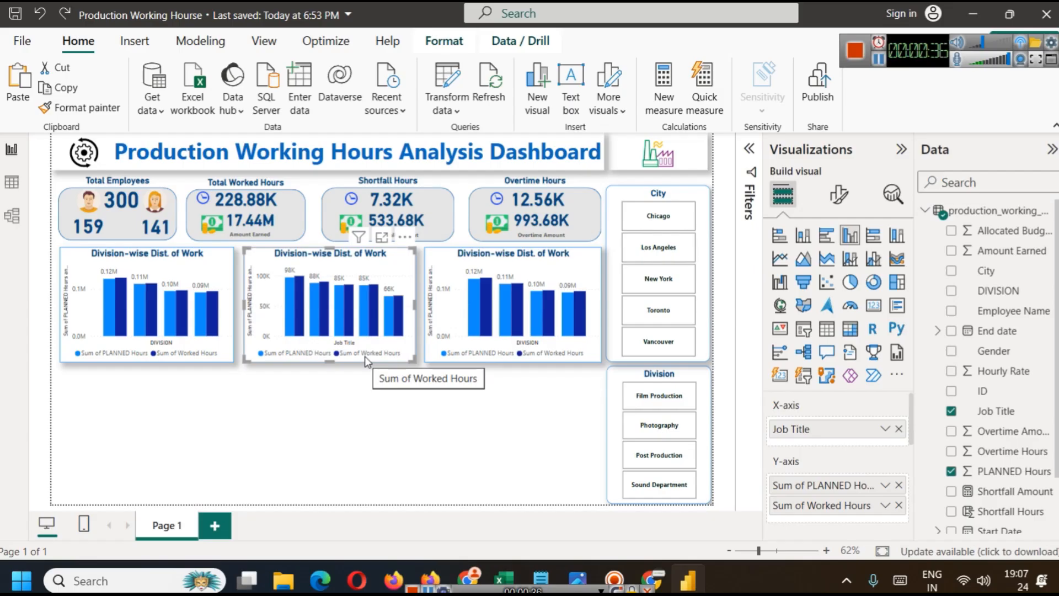
pyautogui.click(900, 485)
pyautogui.click(899, 485)
pyautogui.moveTo(994, 439); pyautogui.dragTo(889, 491)
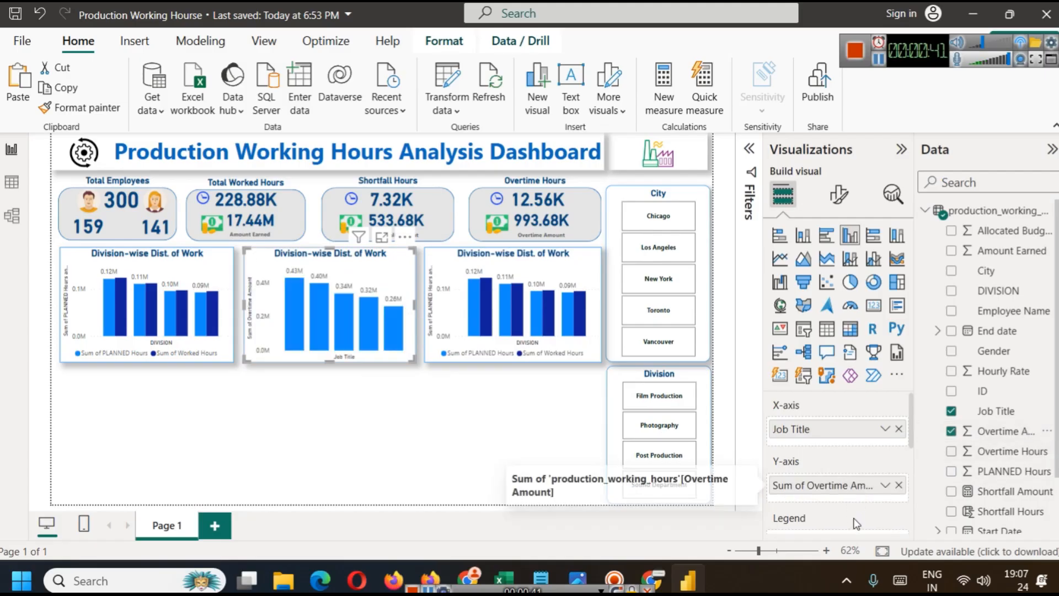
pyautogui.click(899, 485)
pyautogui.moveTo(999, 451); pyautogui.dragTo(856, 485)
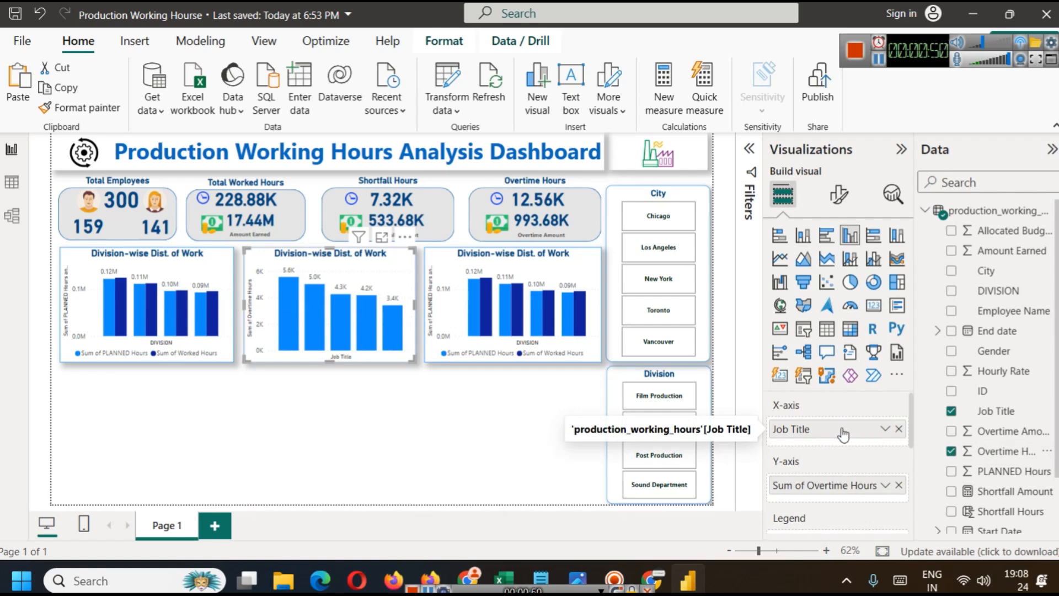
# Step: Convert the Job Title overtime chart to a donut chart and add Overtime Amount to its values
pyautogui.click(177, 264)
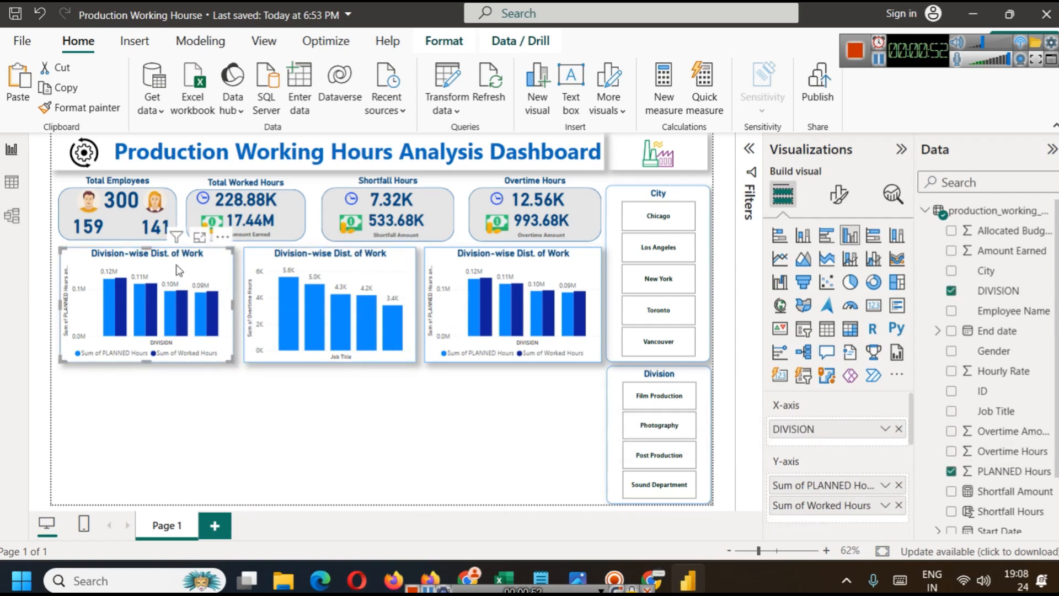
pyautogui.click(326, 273)
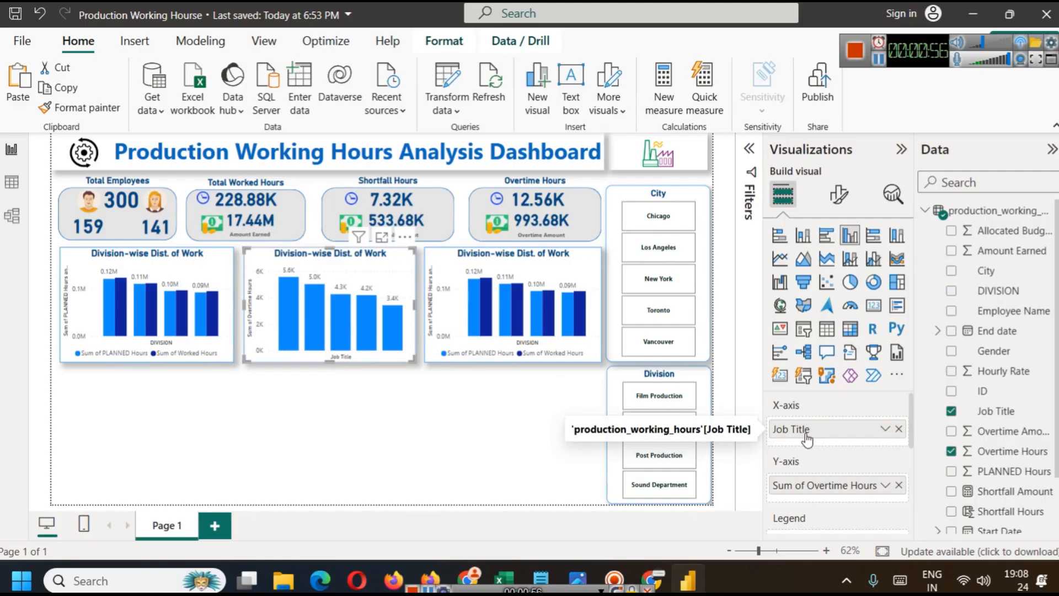
pyautogui.click(873, 282)
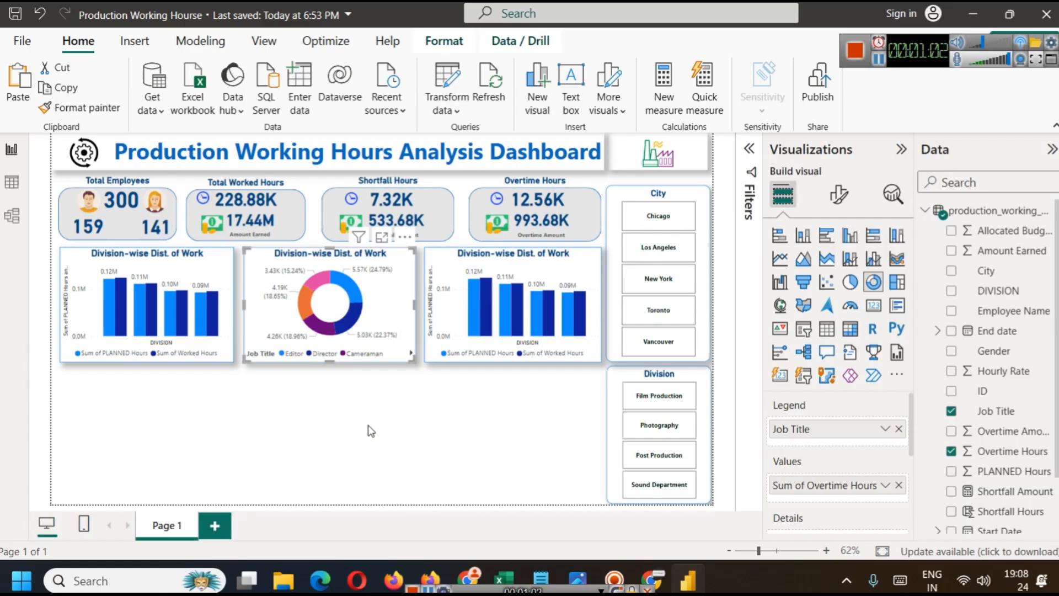
pyautogui.moveTo(354, 295)
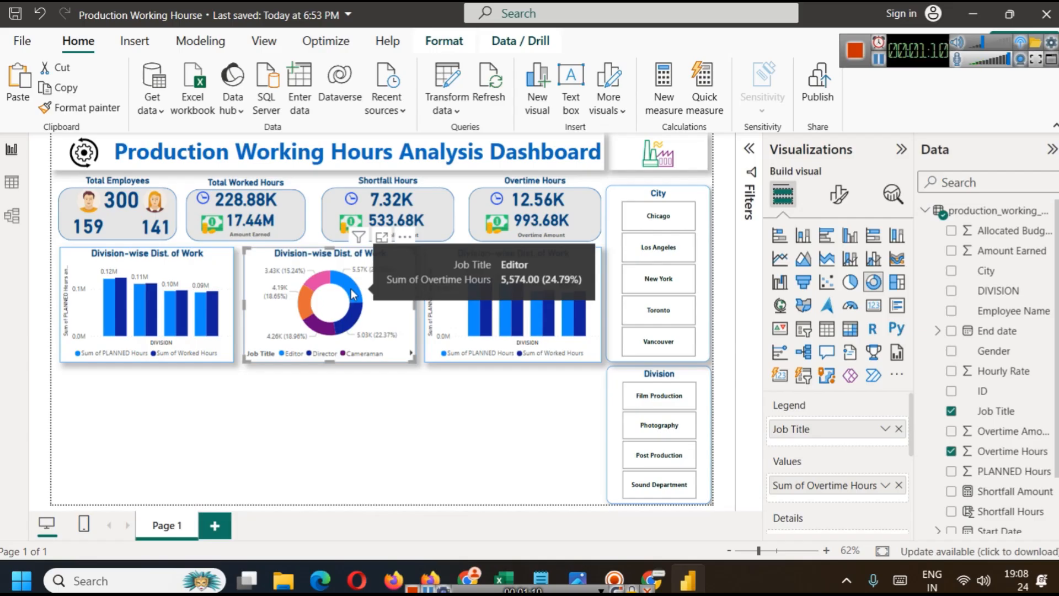
pyautogui.moveTo(356, 324)
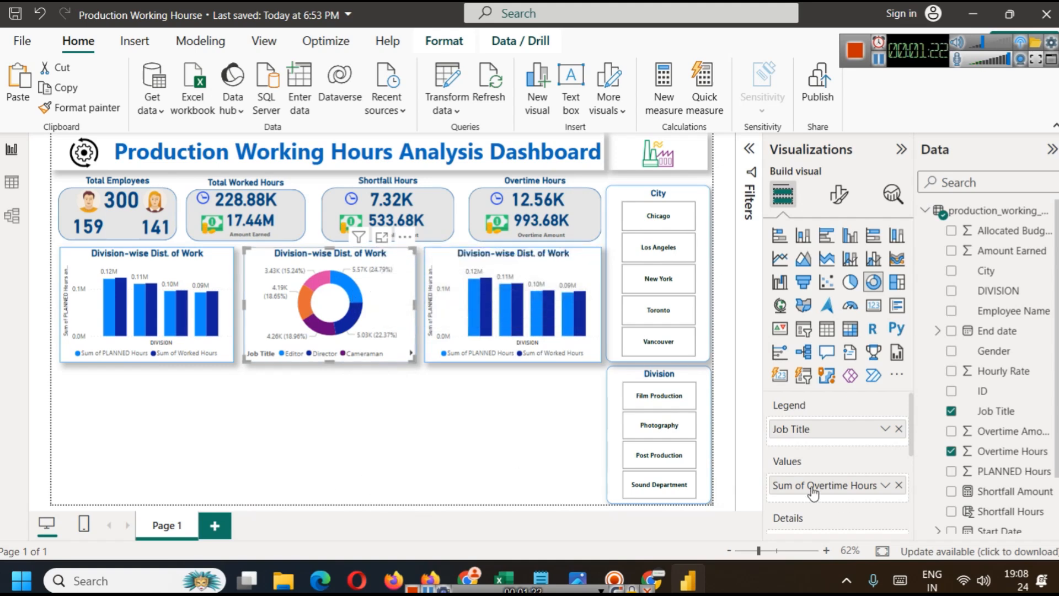
pyautogui.moveTo(998, 433); pyautogui.dragTo(841, 504)
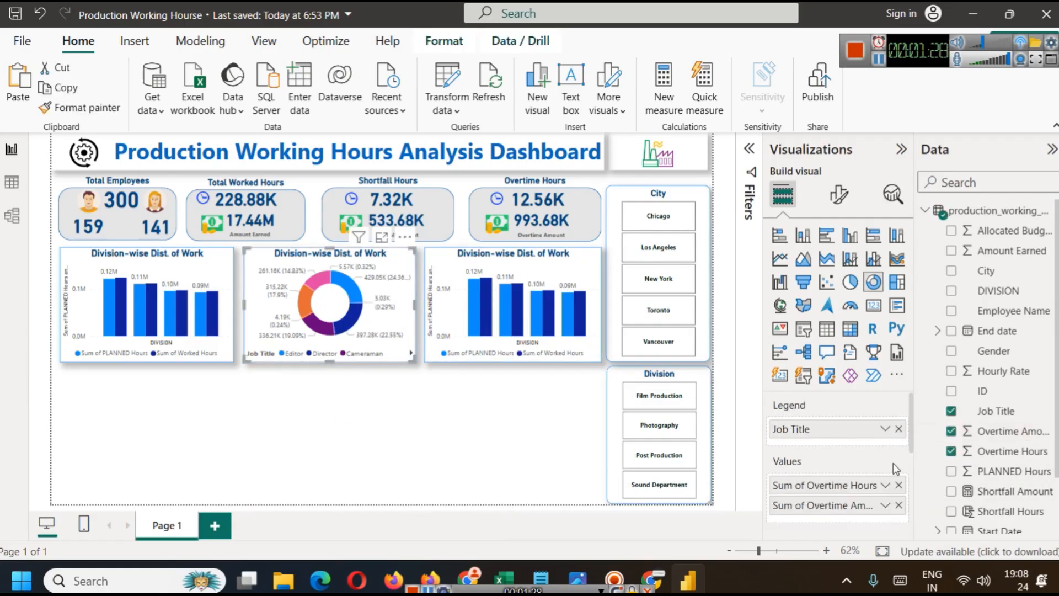
# Step: Change the donut chart's title to "Job Title-wise Overtime Hours"
pyautogui.click(838, 194)
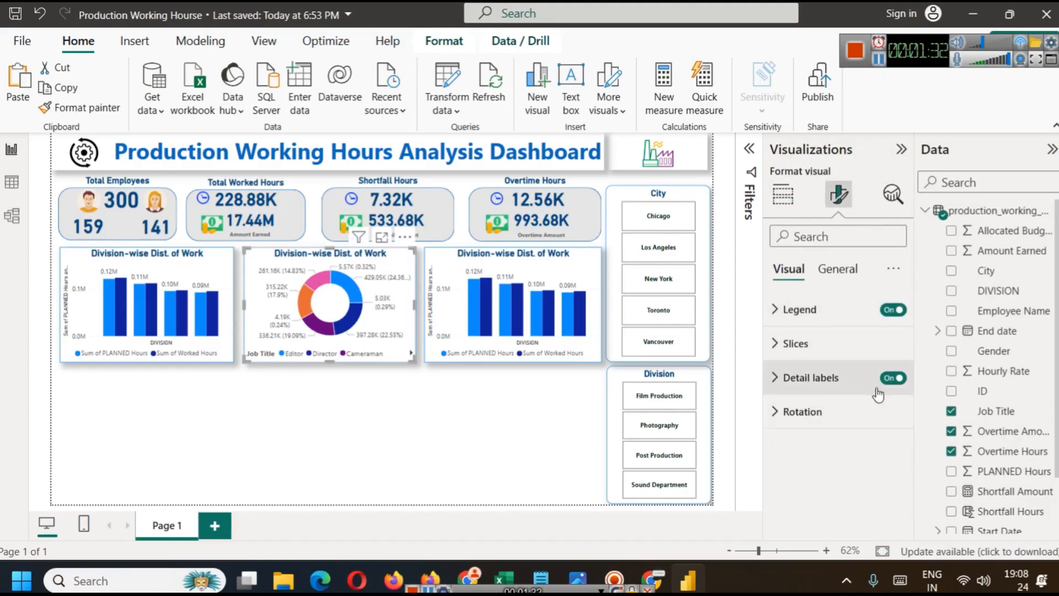
pyautogui.click(839, 270)
pyautogui.click(833, 344)
pyautogui.click(809, 428)
pyautogui.doubleClick(792, 428)
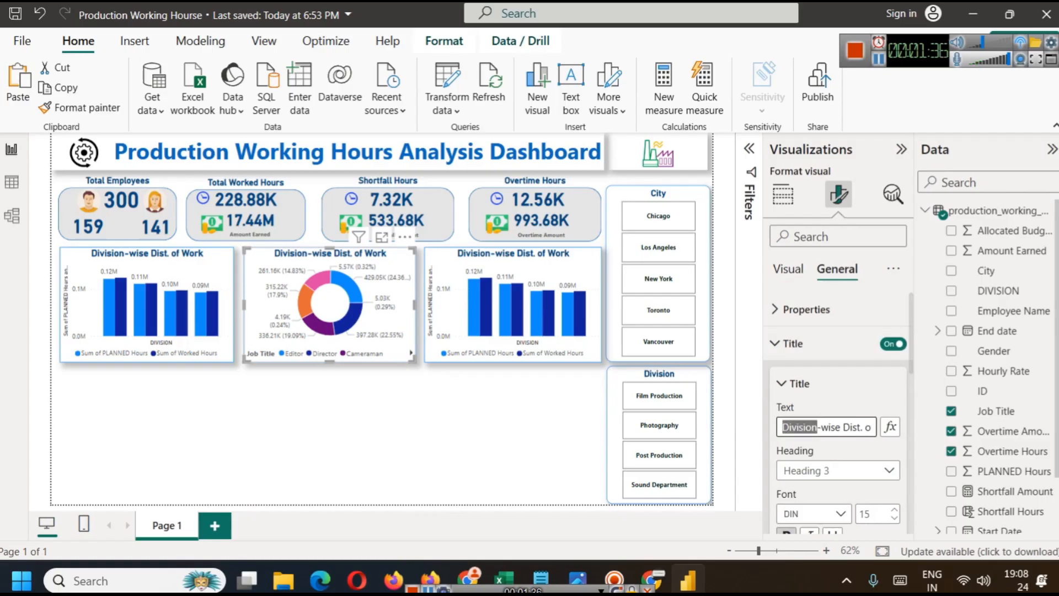
pyautogui.press('BackSpace')
pyautogui.write('Job Ti')
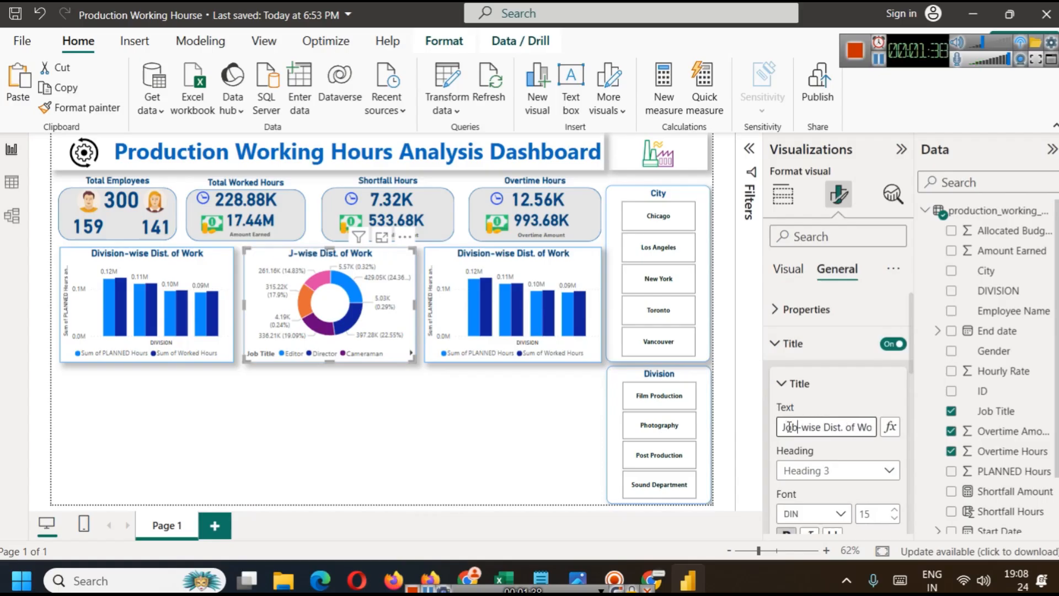
pyautogui.write('tle')
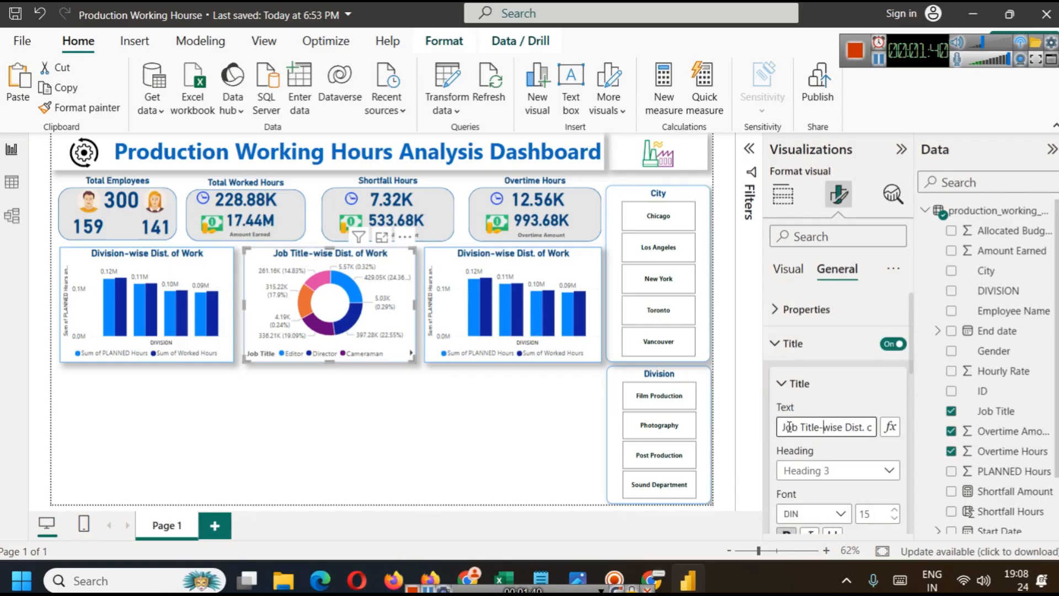
pyautogui.hotkey('shift', 'End')
pyautogui.write('Overtime')
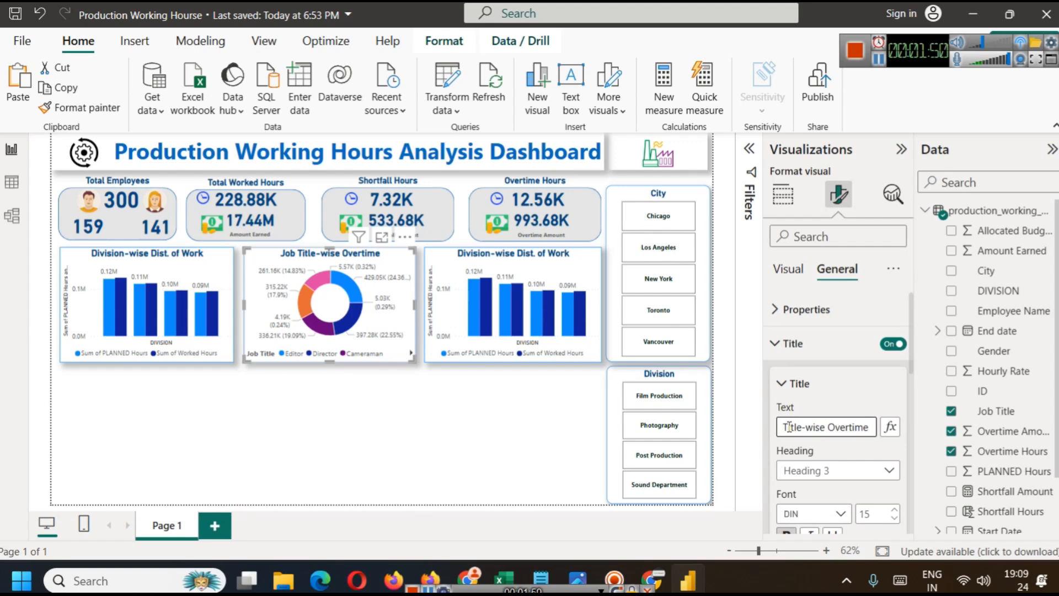
pyautogui.write('Hours')
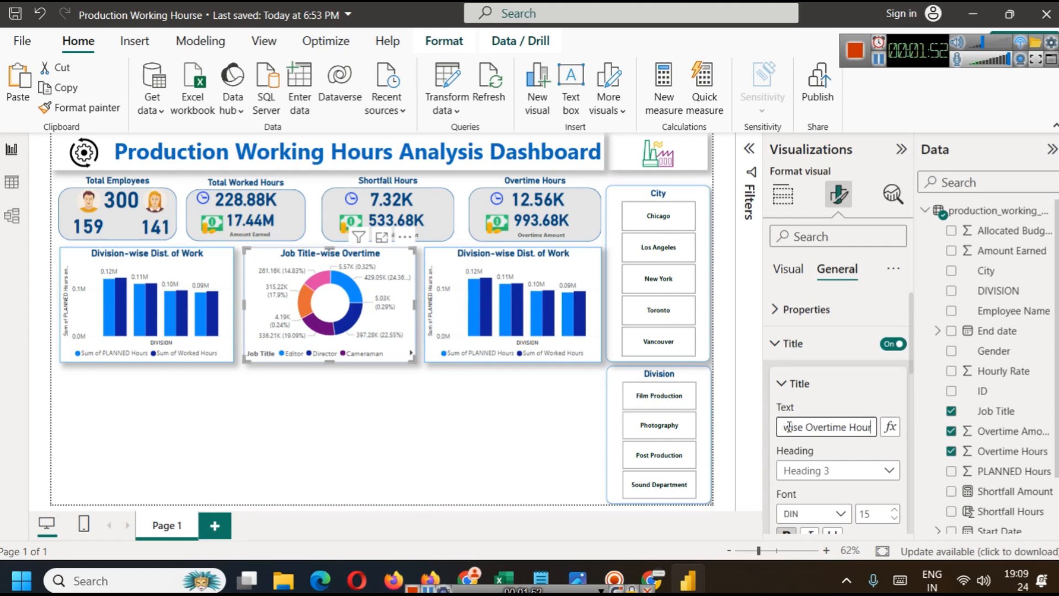
pyautogui.click(409, 462)
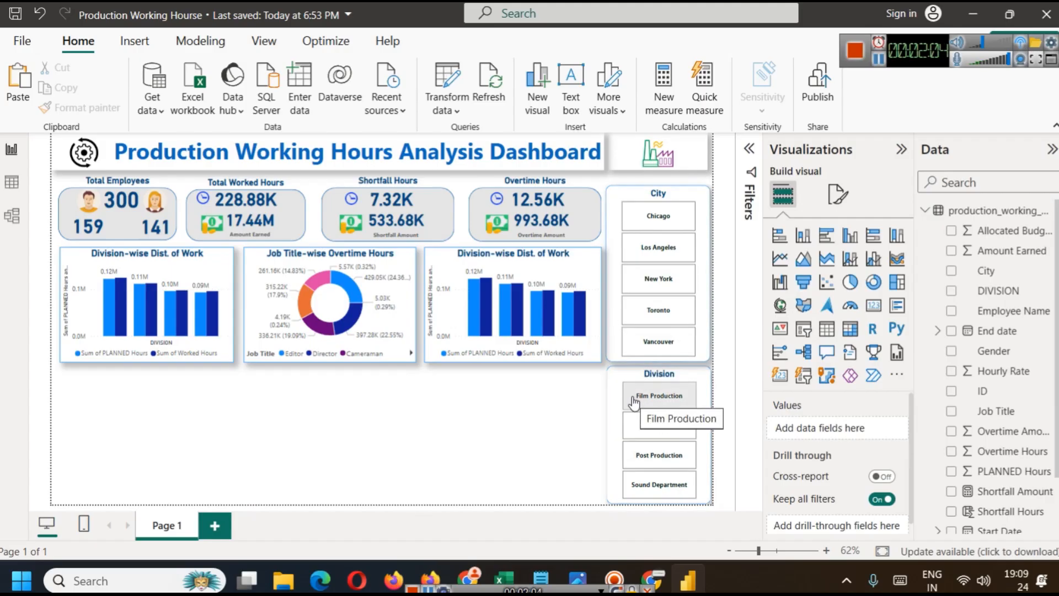
# Step: Retitle the third chart in the row "Top 5 Employees by Worked Hours"
pyautogui.scroll(-2, 1012, 371)
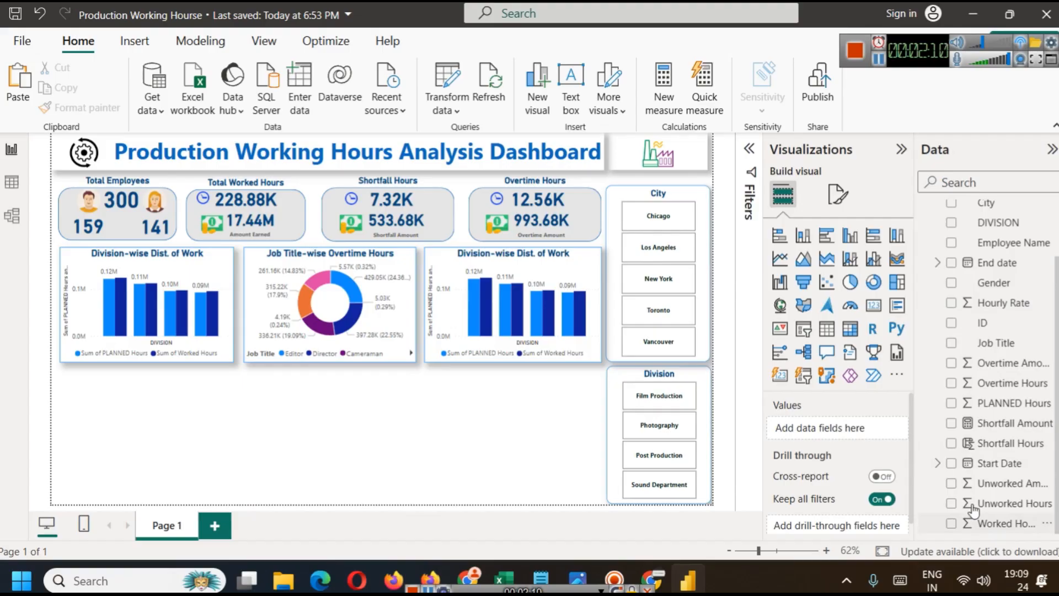
pyautogui.click(587, 260)
pyautogui.click(839, 194)
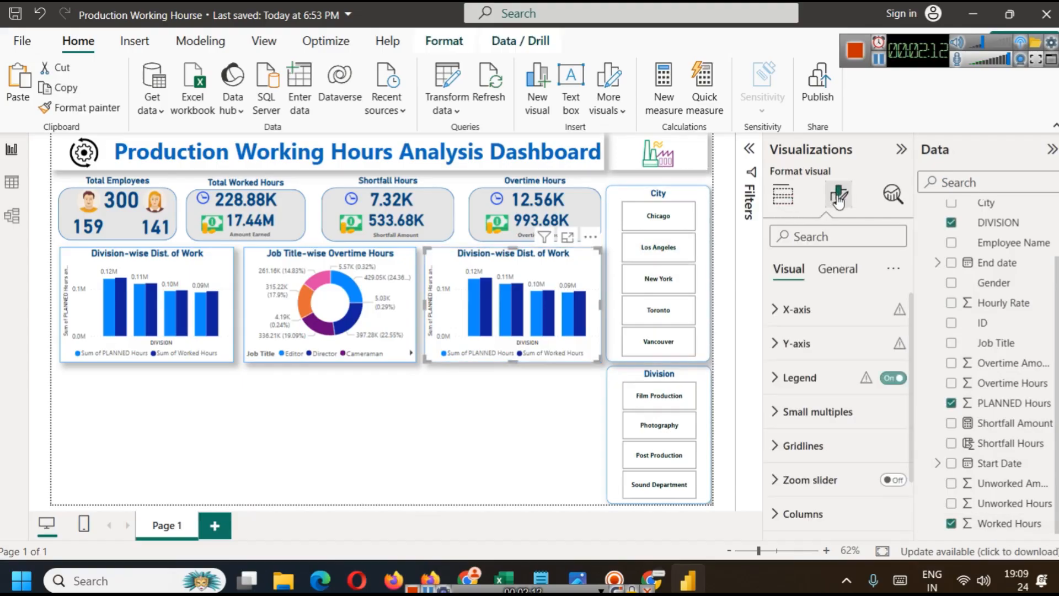
pyautogui.click(838, 269)
pyautogui.click(839, 345)
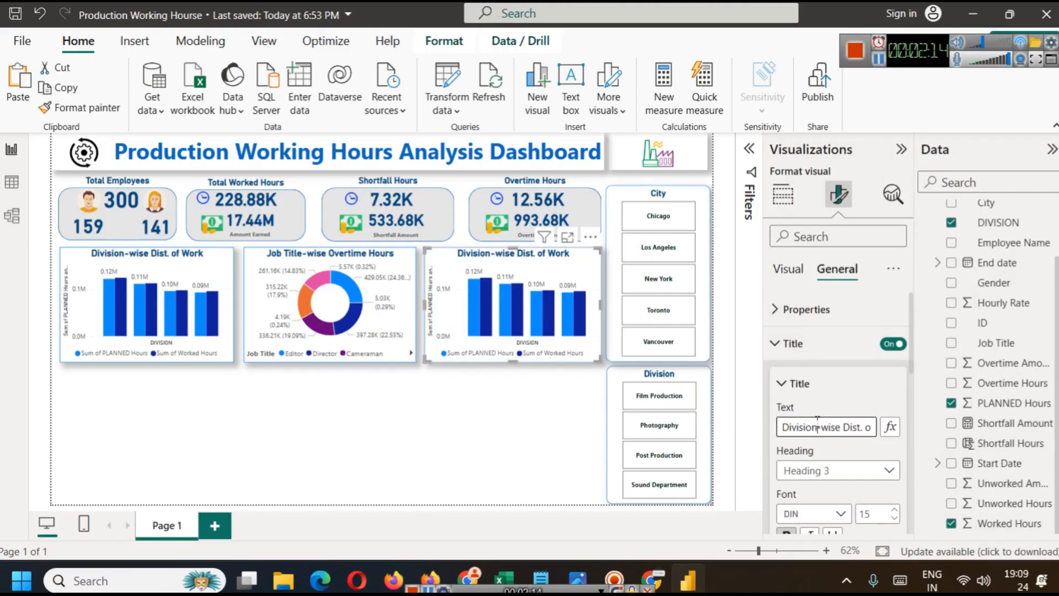
pyautogui.tripleClick(818, 425)
pyautogui.write('Top 5 Em')
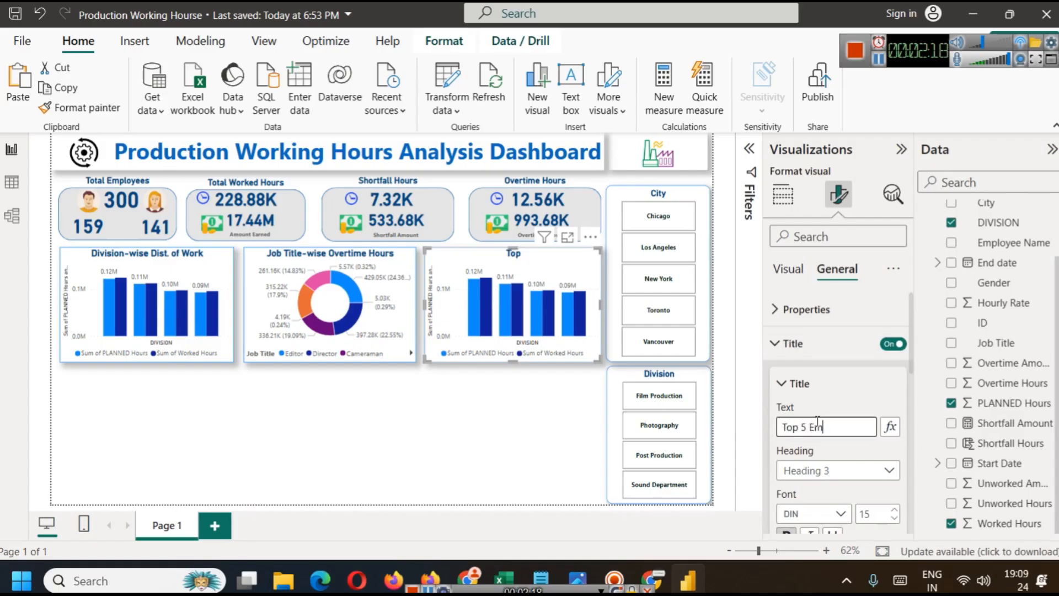
pyautogui.write('ployees by Worked H')
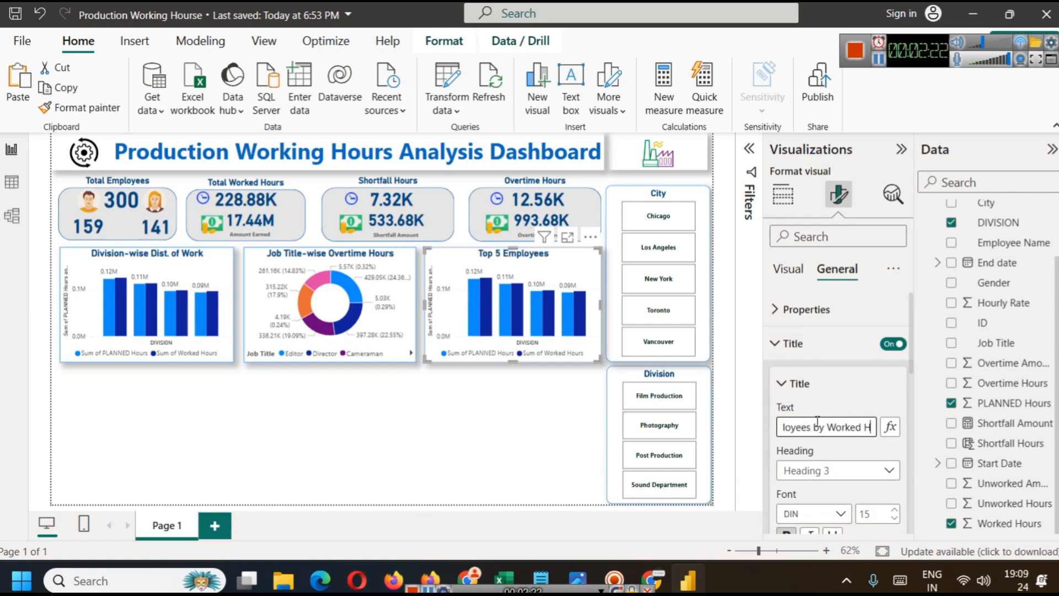
pyautogui.write('ours')
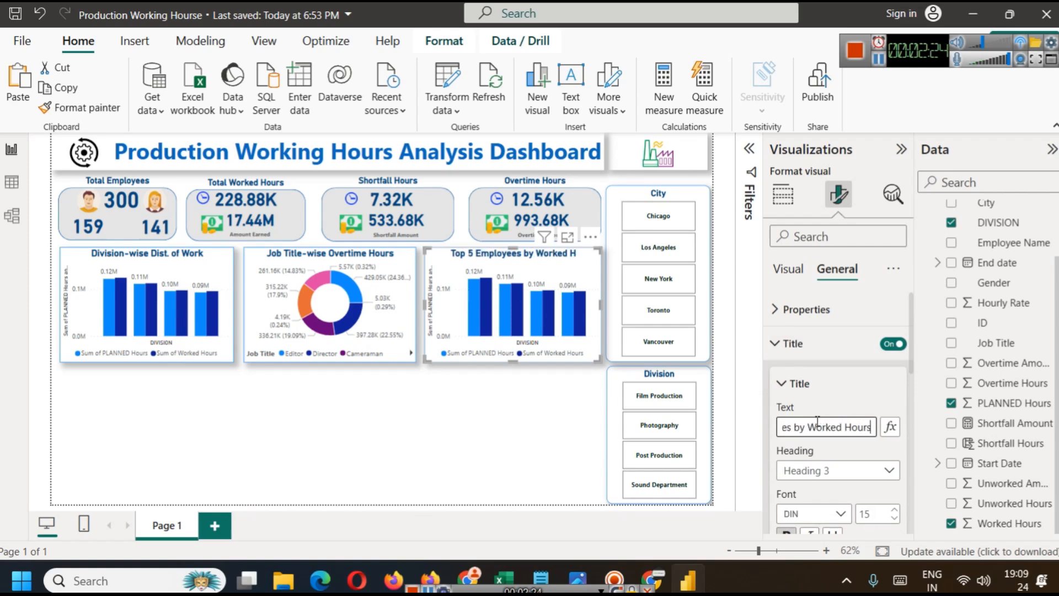
pyautogui.click(535, 419)
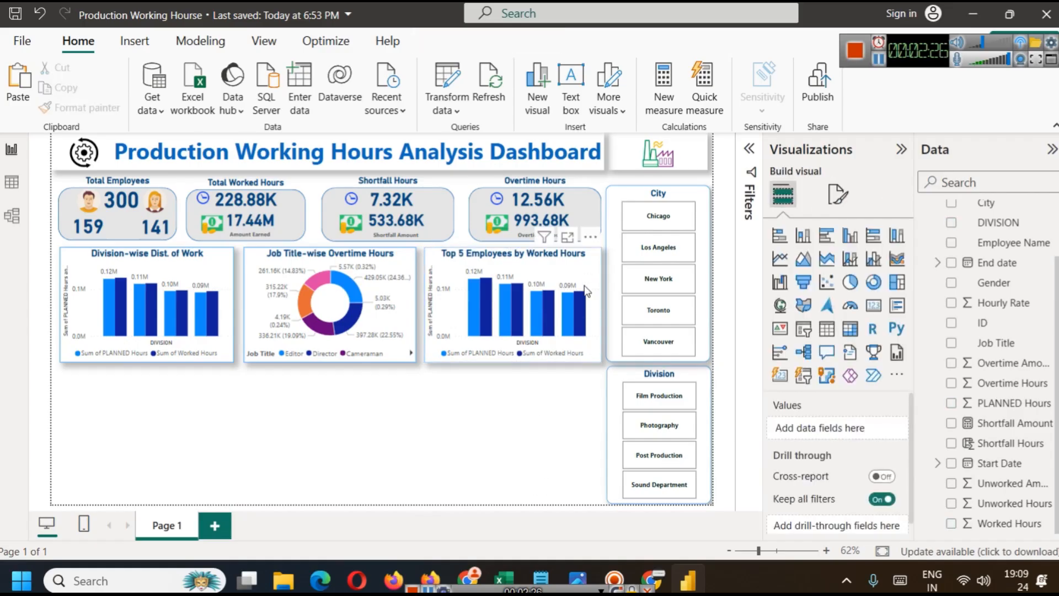
# Step: Remove the DIVISION, PLANNED Hours and Worked Hours fields from the Top 5 Employees chart
pyautogui.click(585, 273)
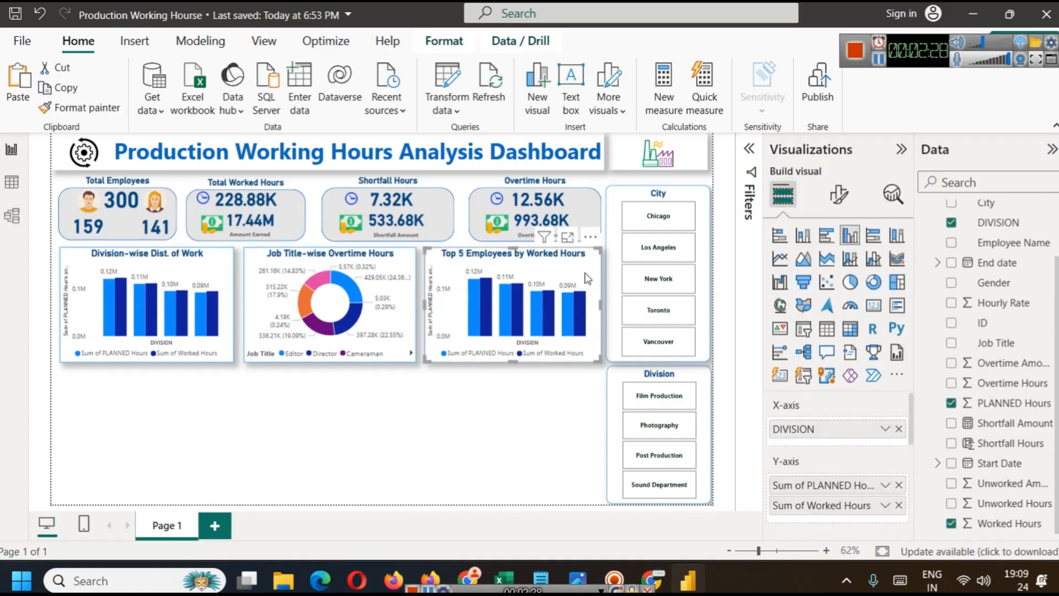
pyautogui.click(899, 430)
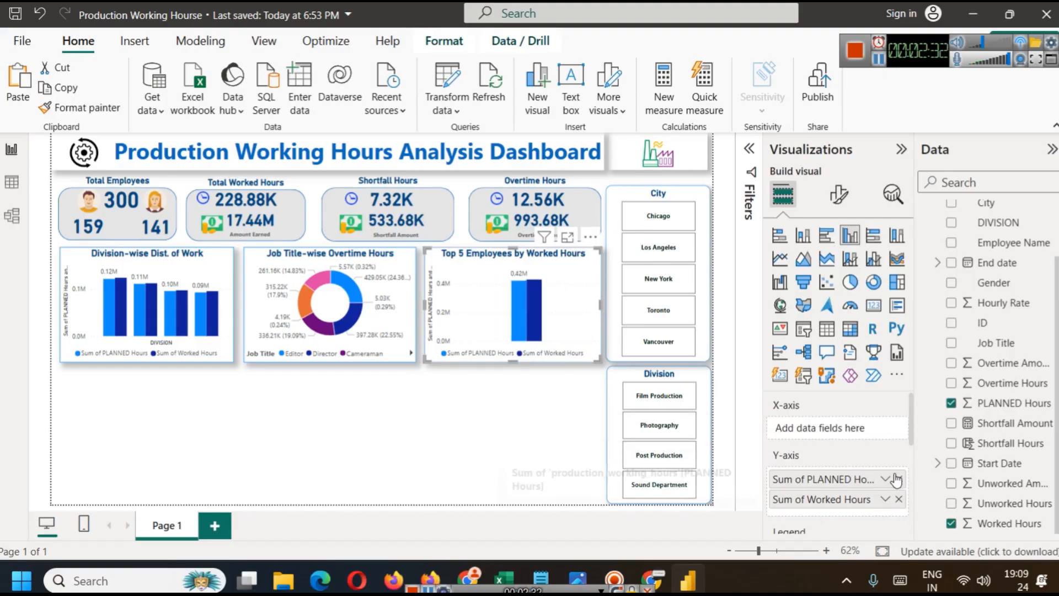
pyautogui.click(899, 479)
pyautogui.click(899, 480)
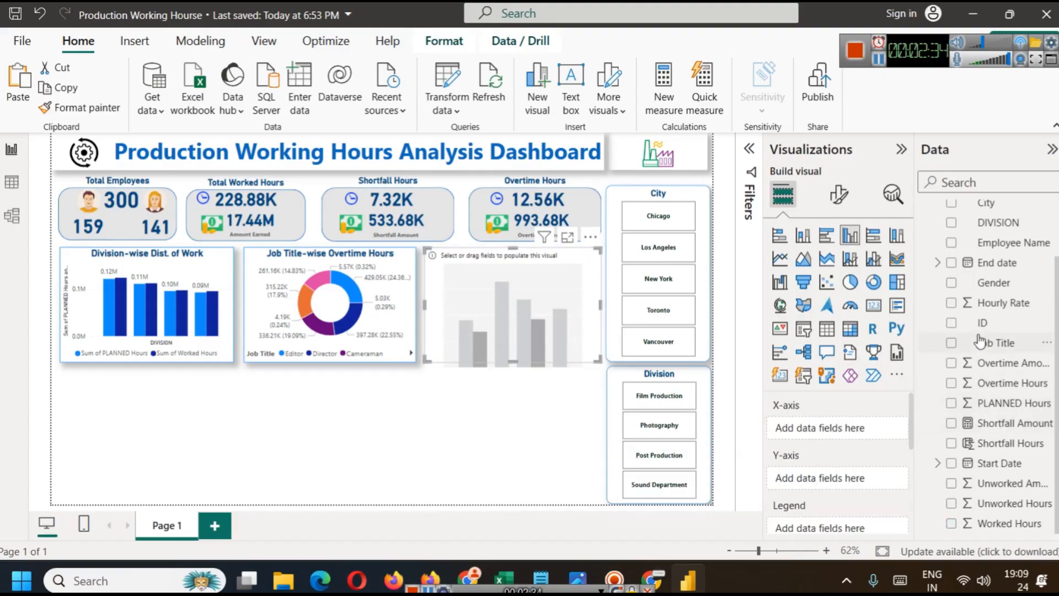
pyautogui.scroll(3, 987, 343)
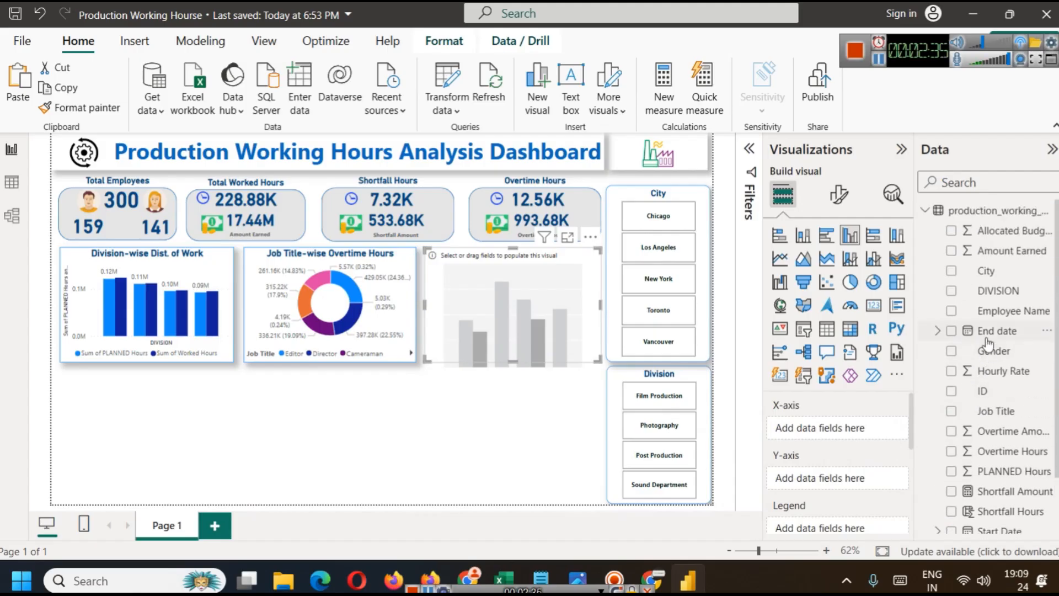
# Step: Change the emptied Top 5 Employees visual to an area chart
pyautogui.click(786, 263)
pyautogui.click(803, 259)
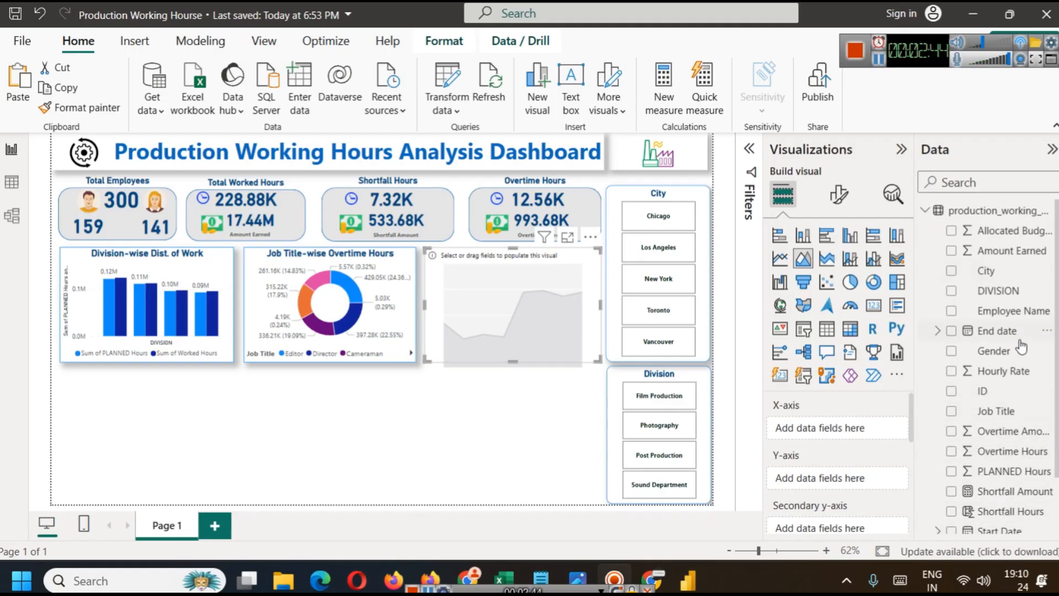
pyautogui.scroll(-1, 988, 480)
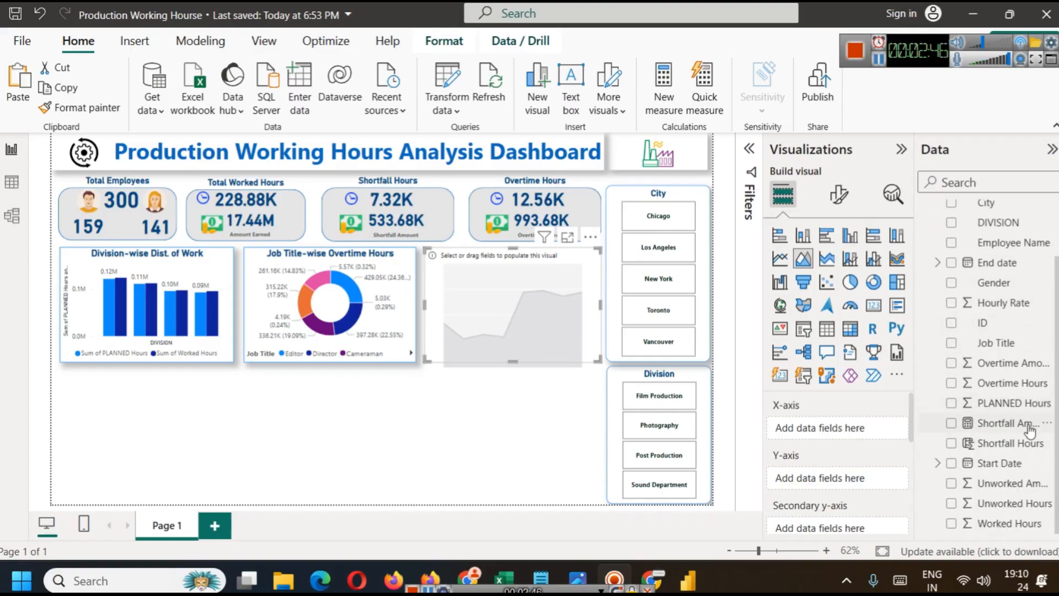
pyautogui.scroll(1, 999, 441)
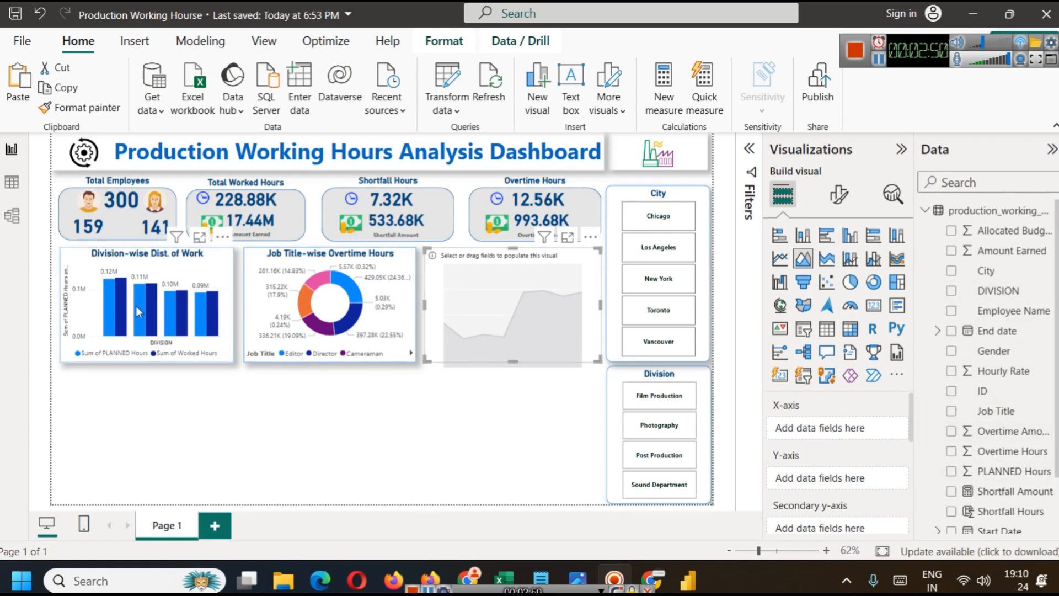
pyautogui.moveTo(138, 309)
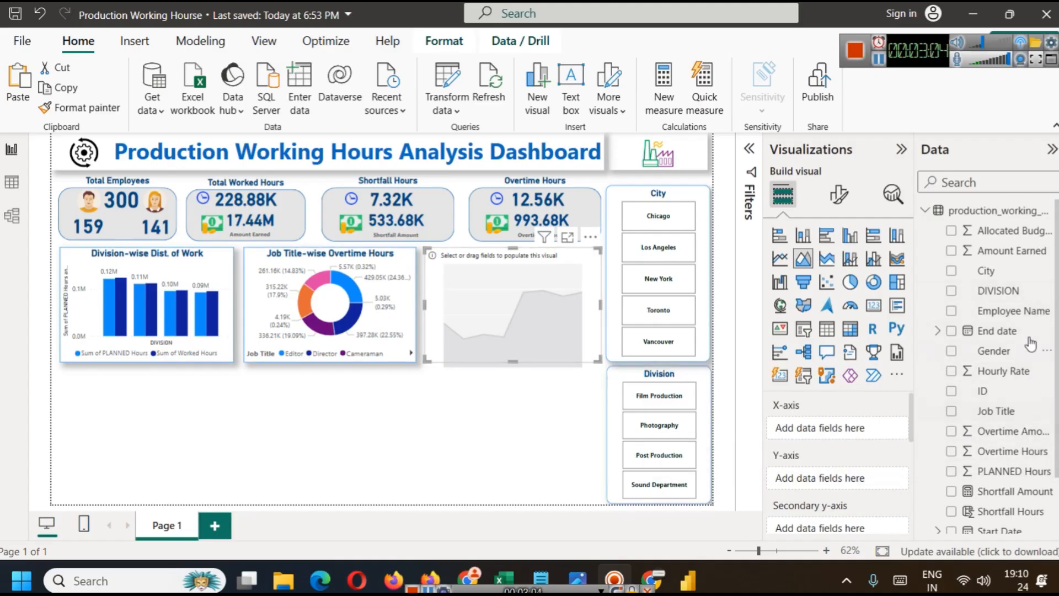
# Step: Put the Employee Name field on the X-axis of the Top 5 Employees area chart
pyautogui.scroll(-1, 1028, 409)
pyautogui.scroll(-1, 1032, 410)
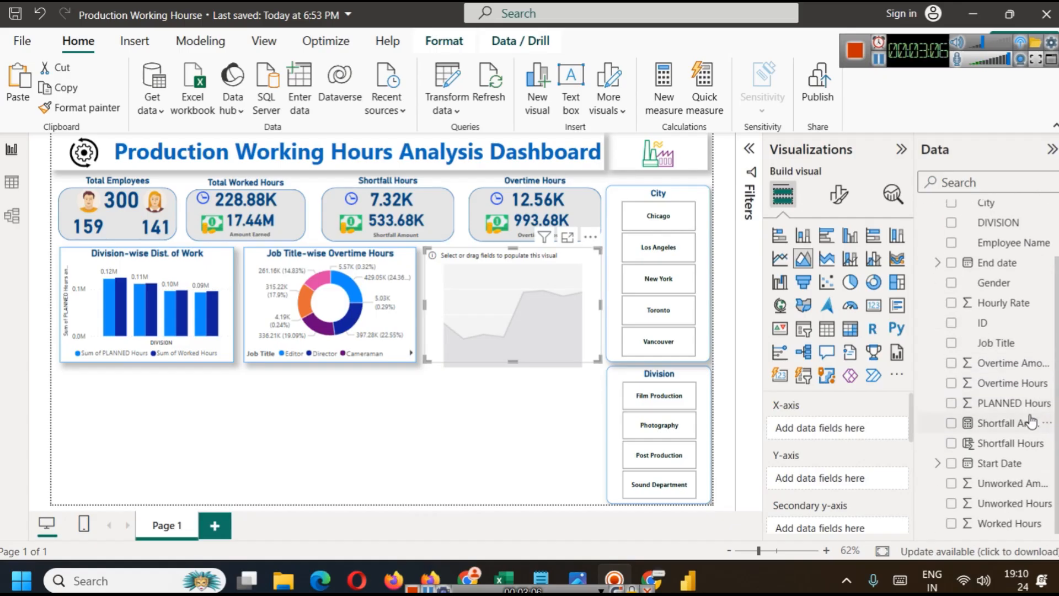
pyautogui.scroll(2, 1032, 411)
pyautogui.click(966, 183)
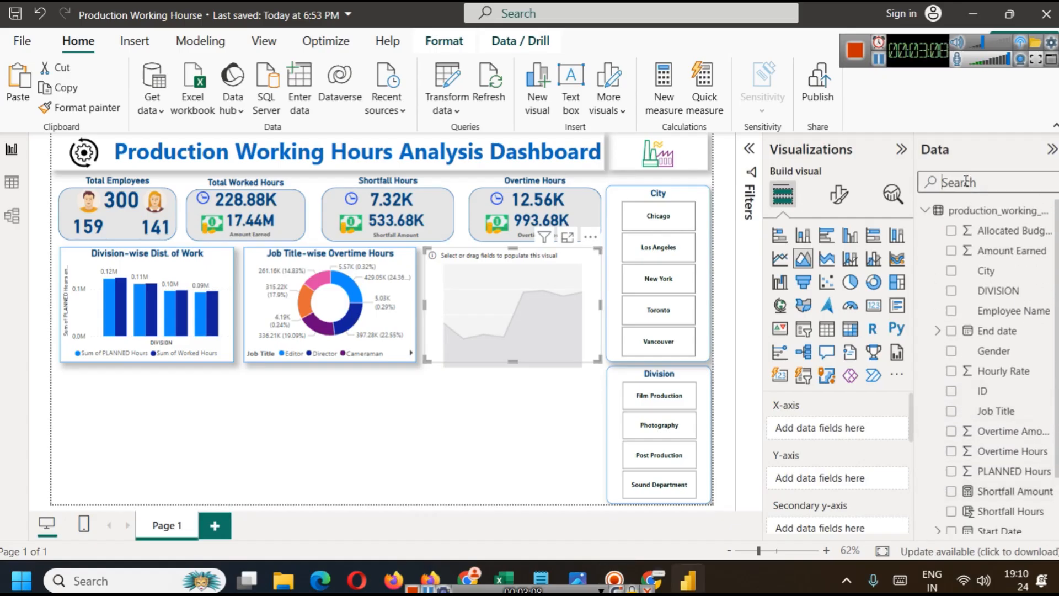
pyautogui.write('emp')
pyautogui.moveTo(1011, 231); pyautogui.dragTo(838, 429)
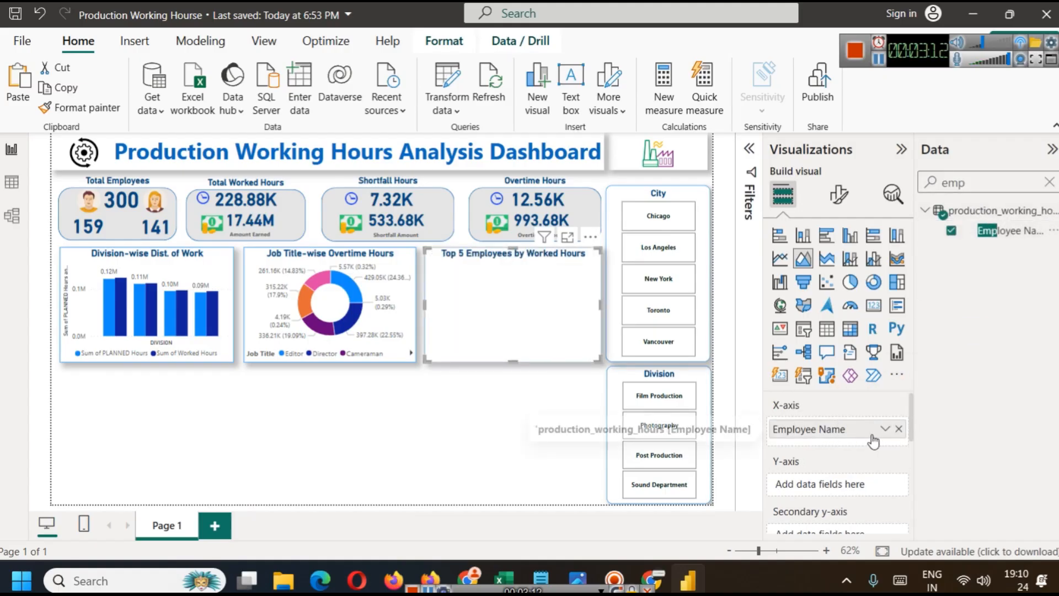
# Step: Plot the Worked Hours field on the Y-axis of the Top 5 Employees area chart
pyautogui.click(1049, 183)
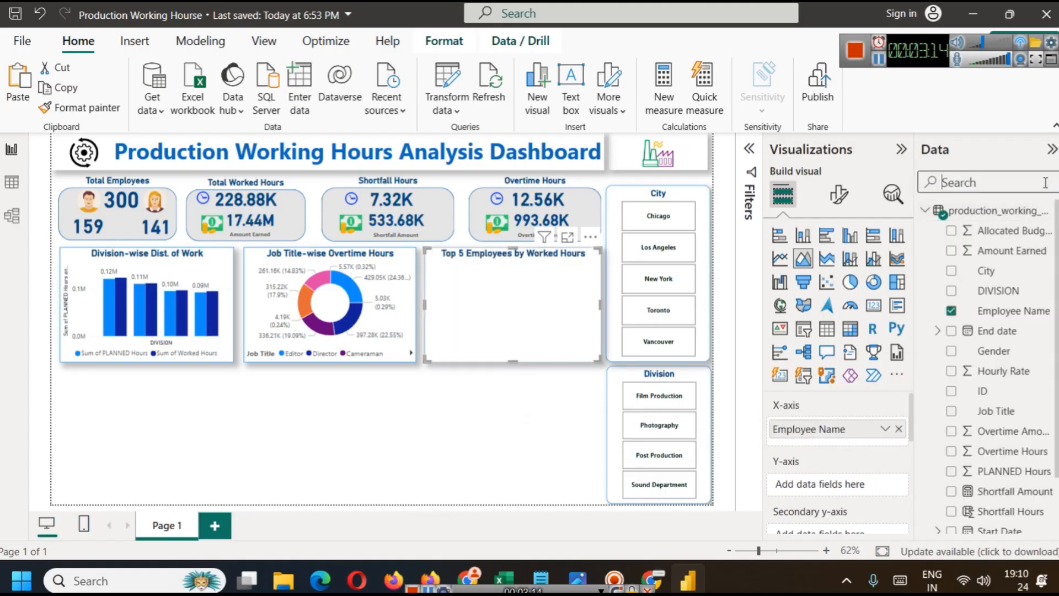
pyautogui.scroll(-2, 946, 459)
pyautogui.moveTo(1001, 518); pyautogui.dragTo(815, 484)
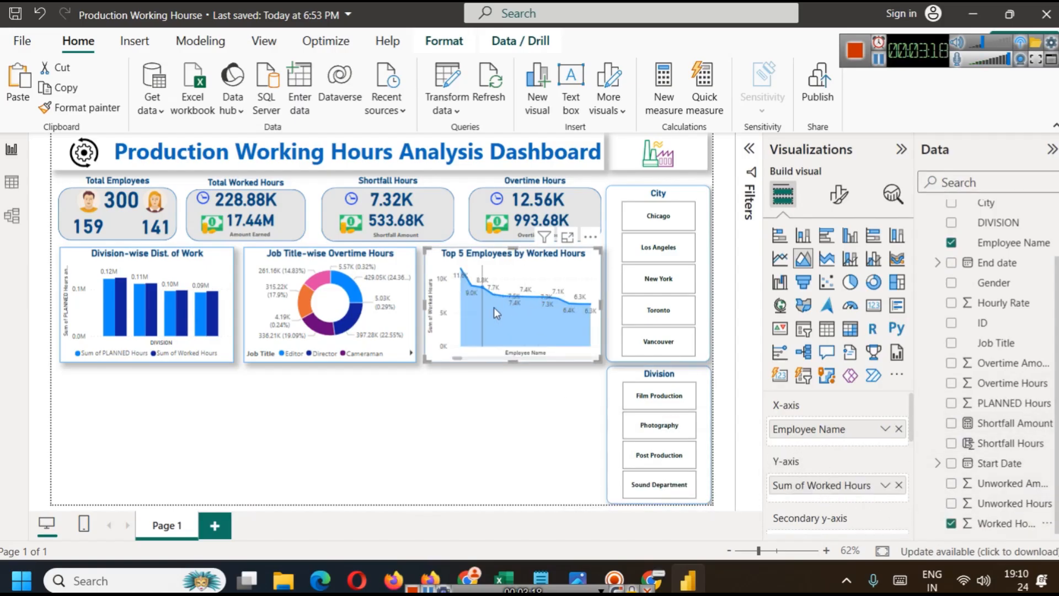
# Step: Inspect the Top 5 Employees chart's highest values in focus mode, then return to the report
pyautogui.moveTo(455, 357)
pyautogui.mouseDown()
pyautogui.moveTo(594, 355)
pyautogui.moveTo(455, 355)
pyautogui.mouseUp()
pyautogui.click(569, 239)
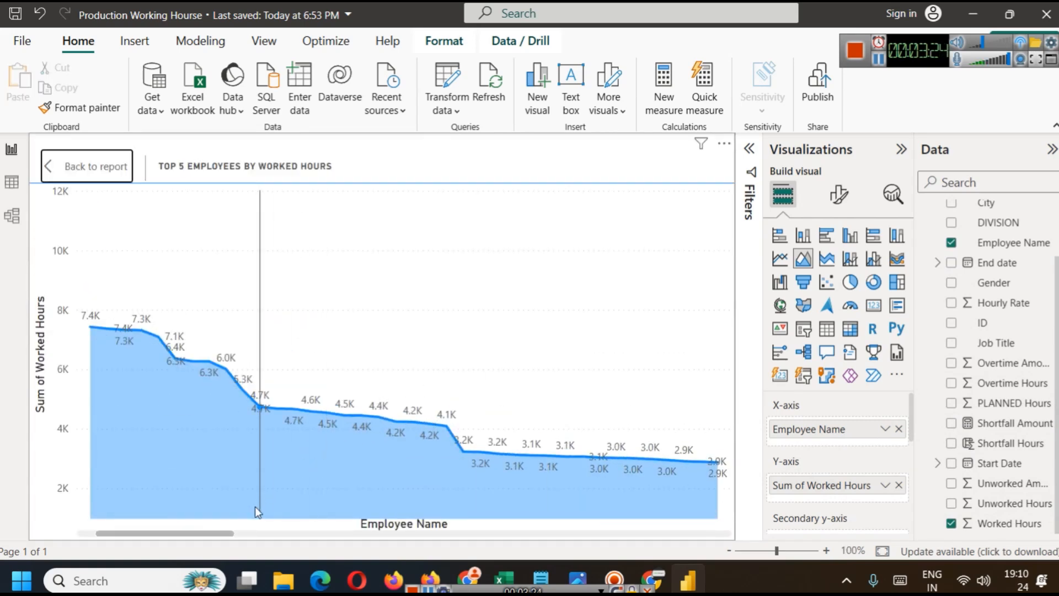
pyautogui.moveTo(211, 534); pyautogui.dragTo(140, 503)
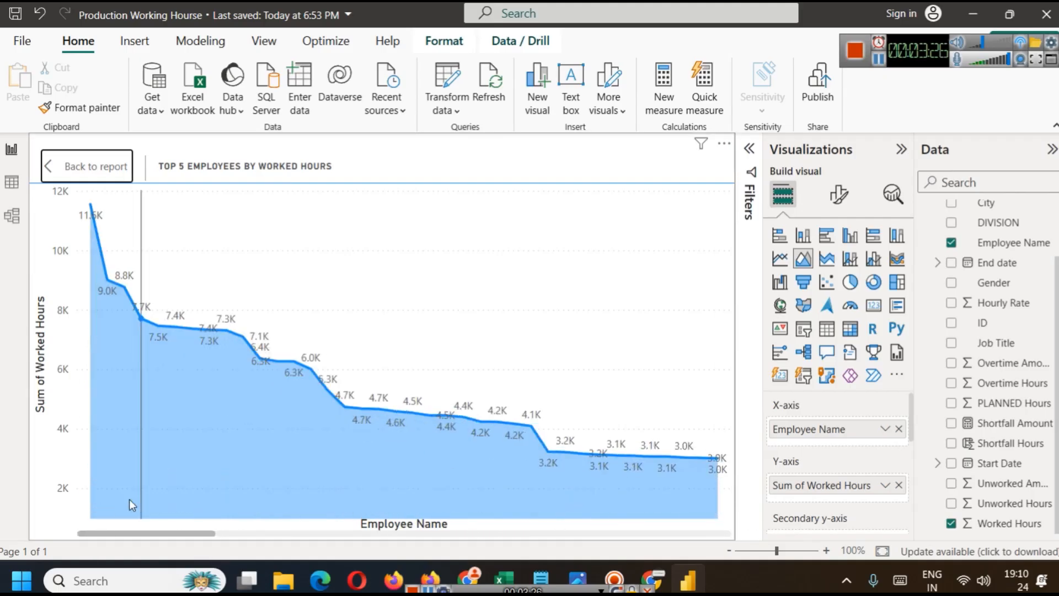
pyautogui.moveTo(106, 521)
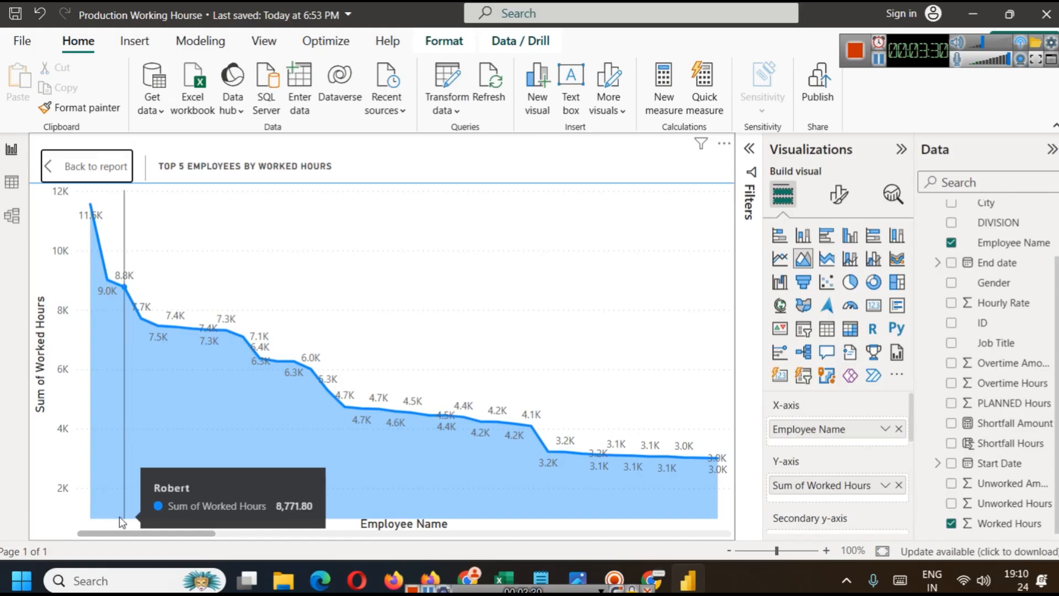
pyautogui.moveTo(88, 196)
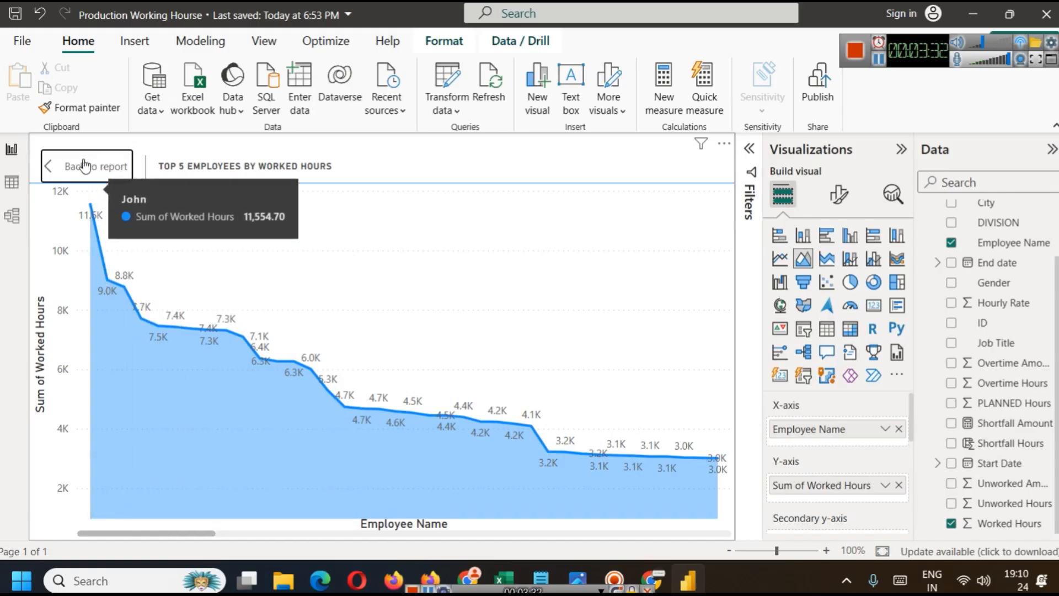
pyautogui.click(94, 166)
# Step: Turn on the X-axis values of the Top 5 Employees chart and check the employee labels in focus mode
pyautogui.click(839, 195)
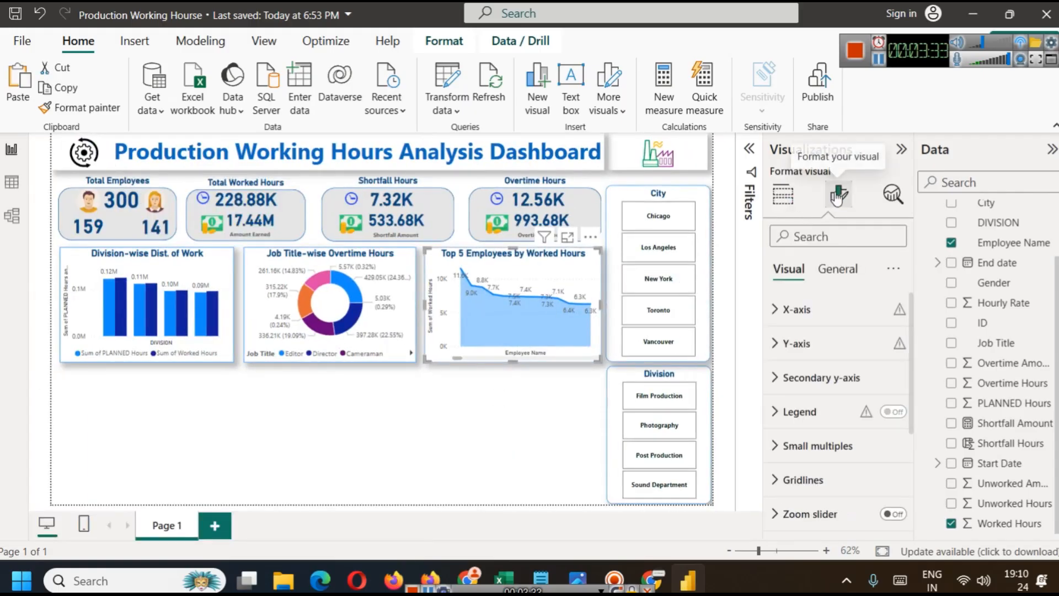
pyautogui.click(831, 310)
pyautogui.click(890, 351)
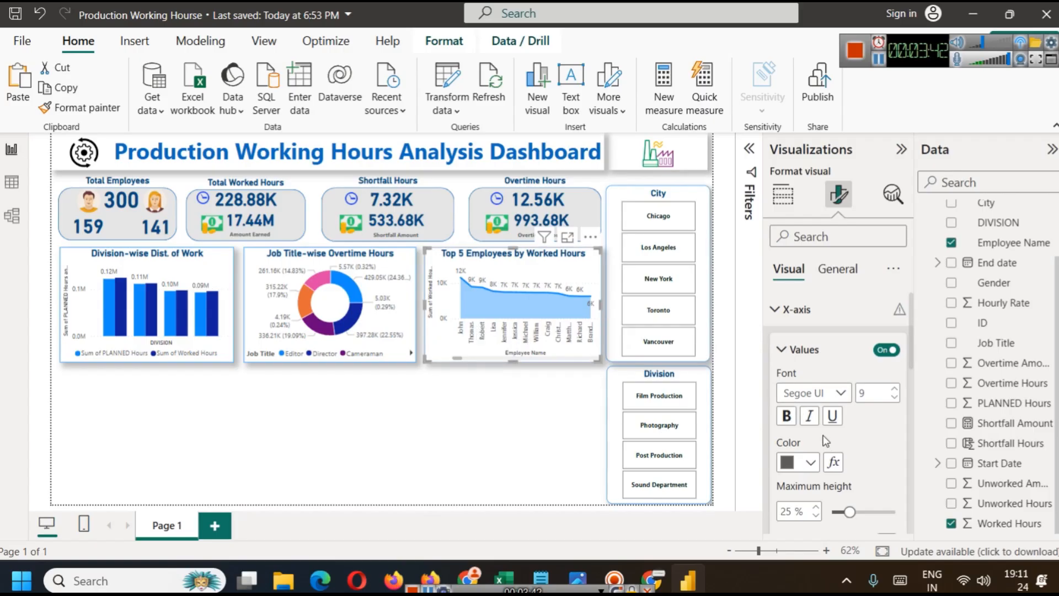
pyautogui.click(808, 350)
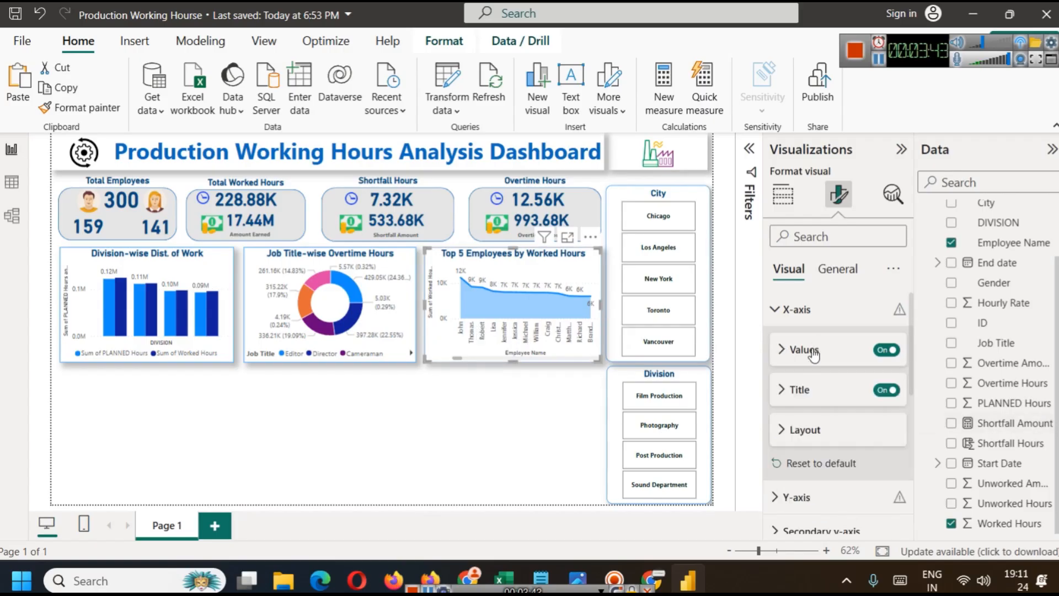
pyautogui.click(797, 310)
pyautogui.click(797, 310)
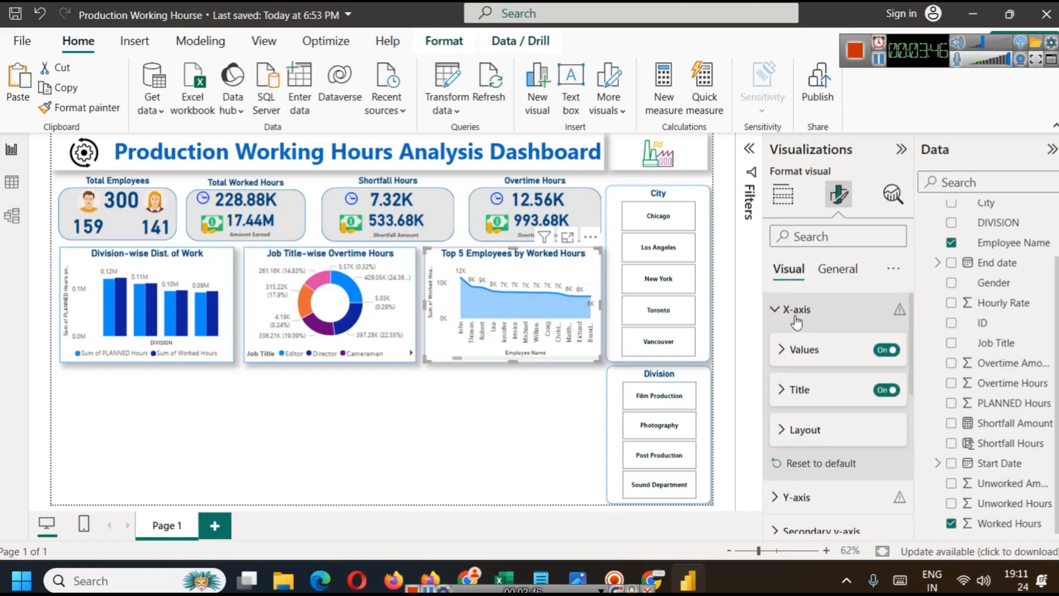
pyautogui.click(796, 322)
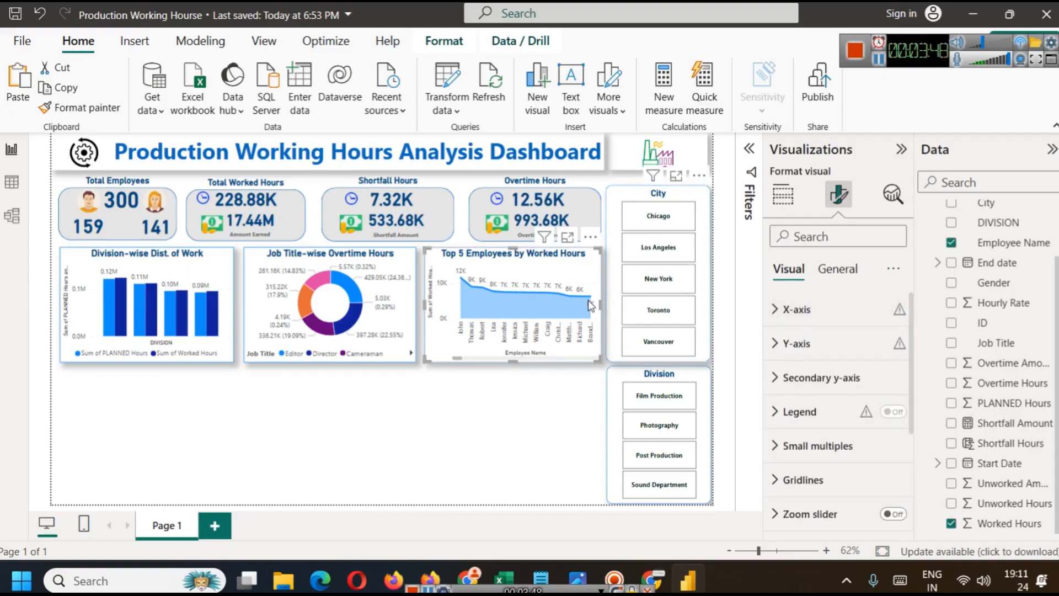
pyautogui.click(567, 238)
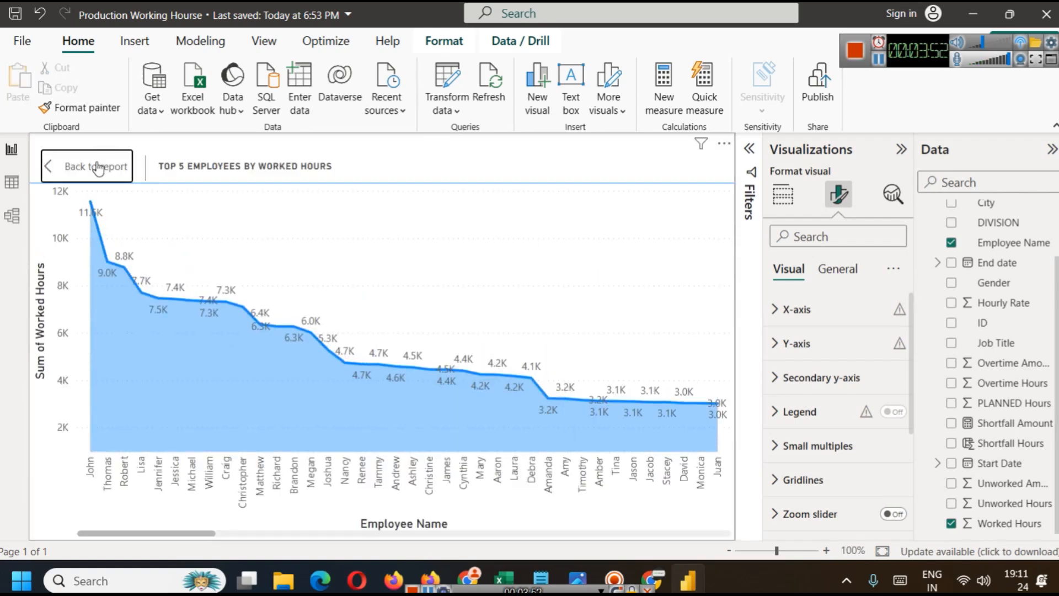
pyautogui.click(98, 166)
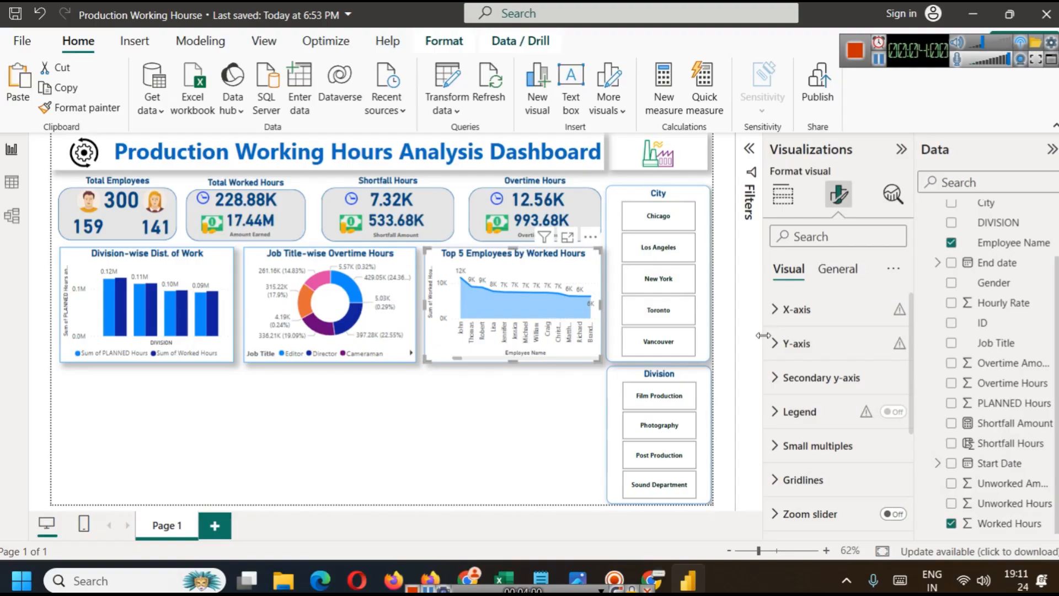
# Step: Filter the chart's Employee Name field with Top N to show the top 5 by Sum of Worked Hours
pyautogui.click(752, 164)
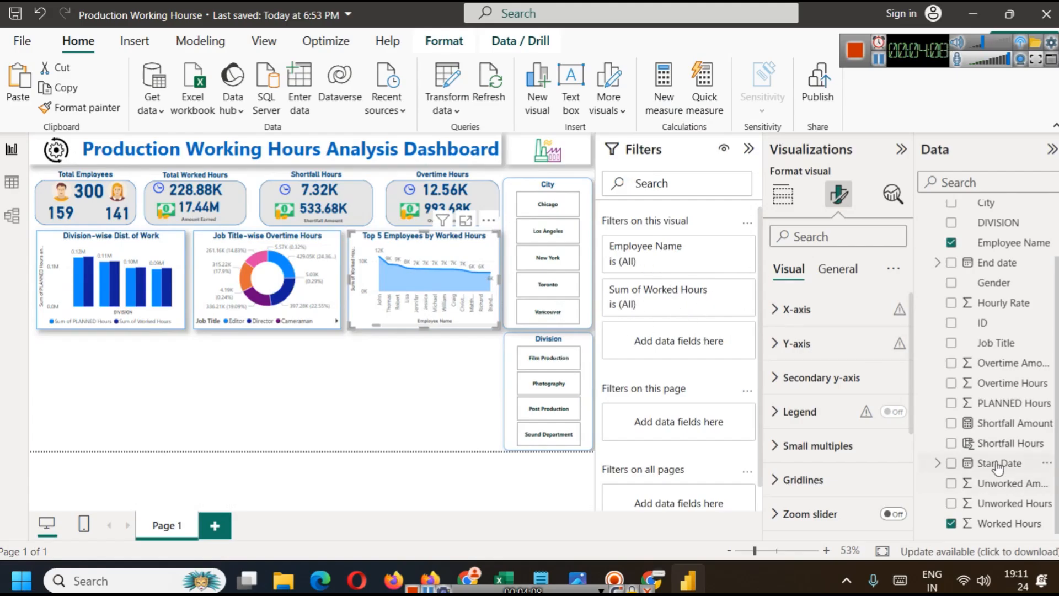
pyautogui.scroll(1, 1001, 411)
pyautogui.scroll(2, 1002, 411)
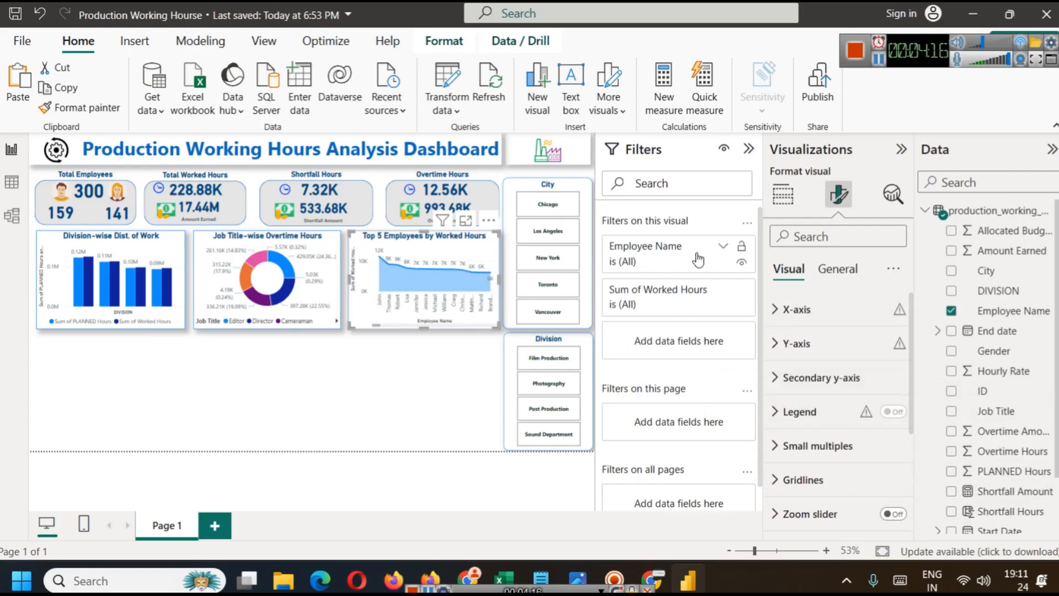
pyautogui.click(723, 248)
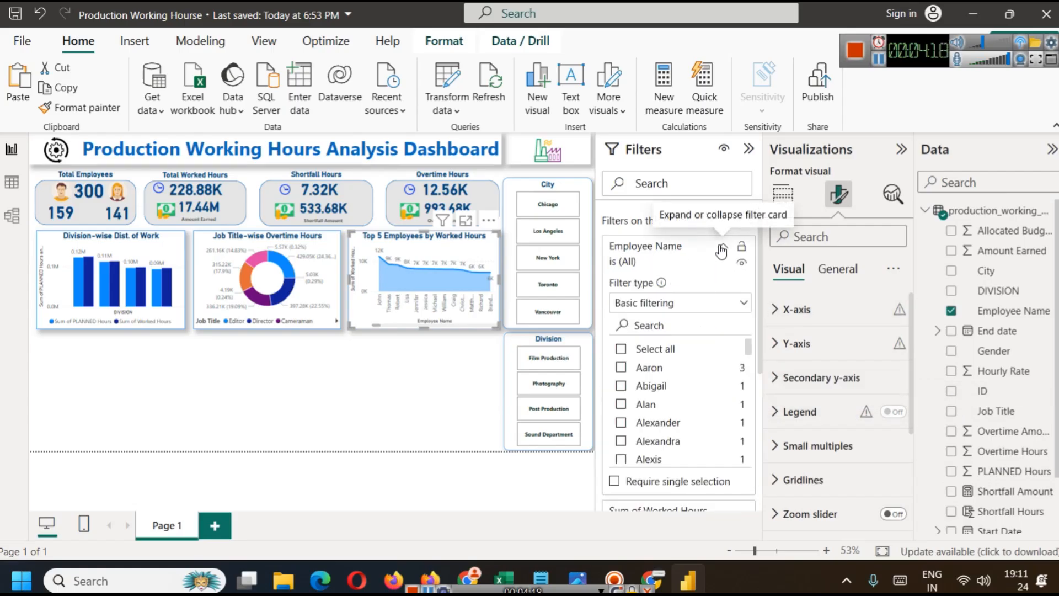
pyautogui.click(688, 305)
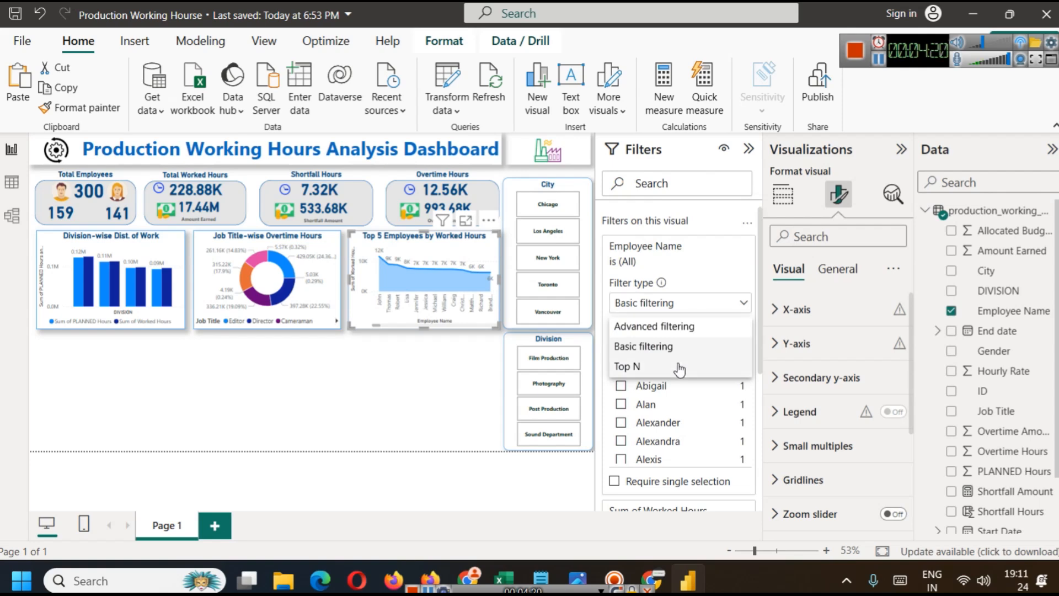
pyautogui.click(627, 367)
pyautogui.click(718, 348)
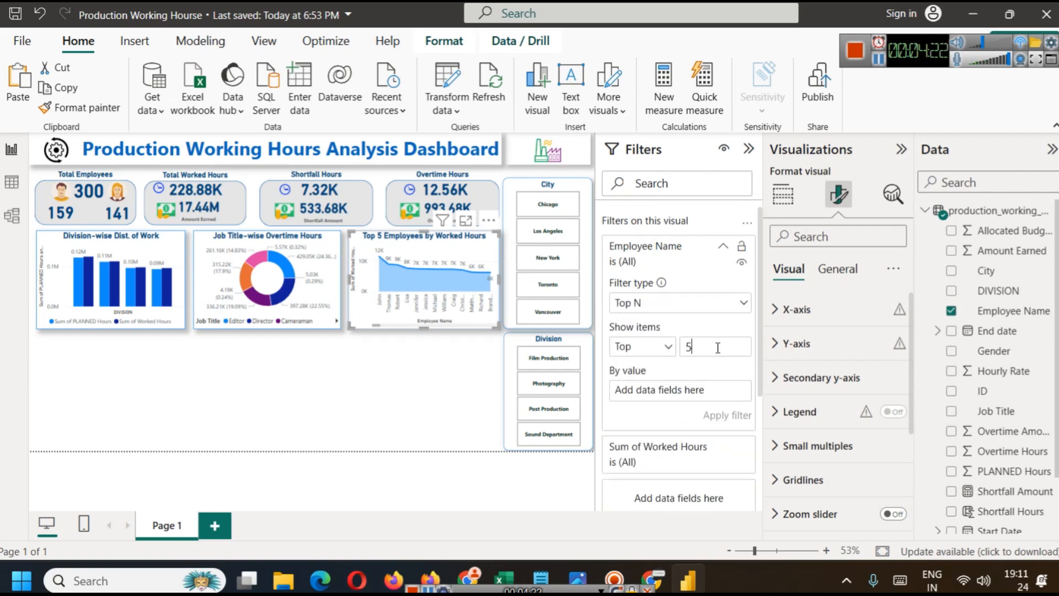
pyautogui.write('5')
pyautogui.scroll(-3, 936, 498)
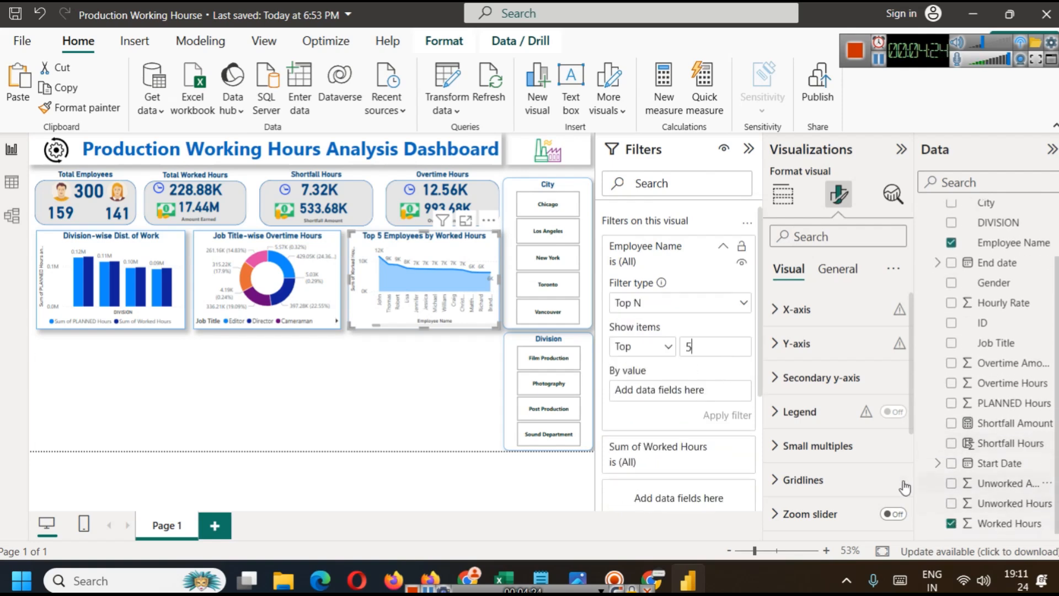
pyautogui.moveTo(993, 523); pyautogui.dragTo(696, 390)
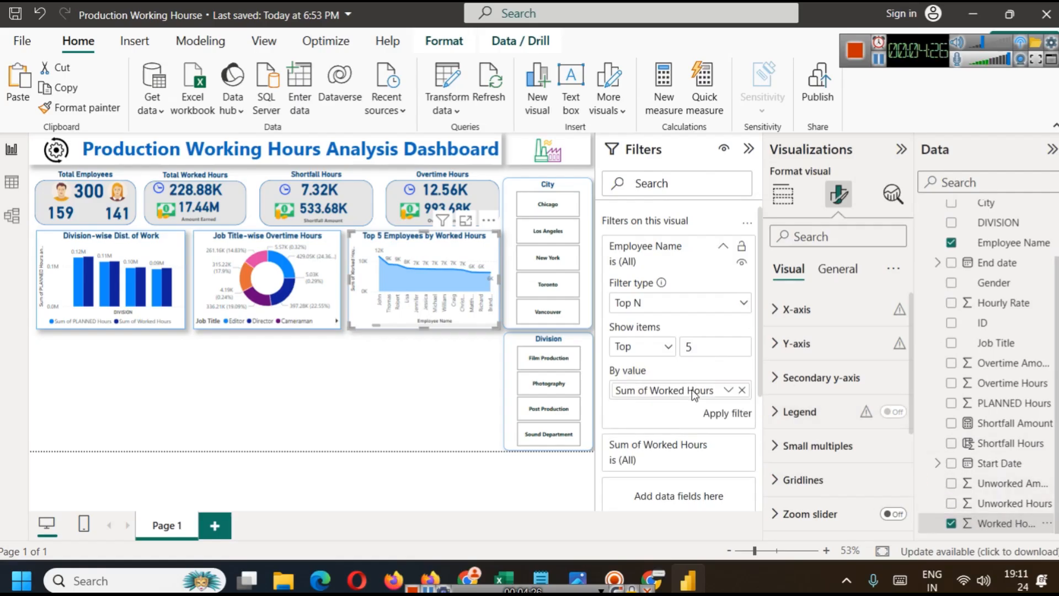
pyautogui.click(728, 414)
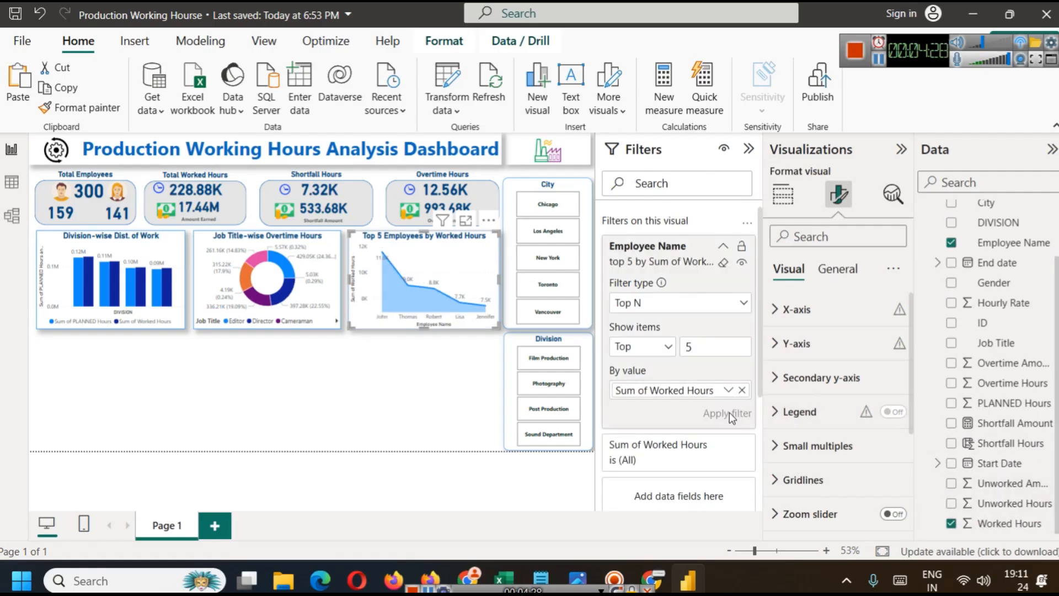
pyautogui.click(749, 149)
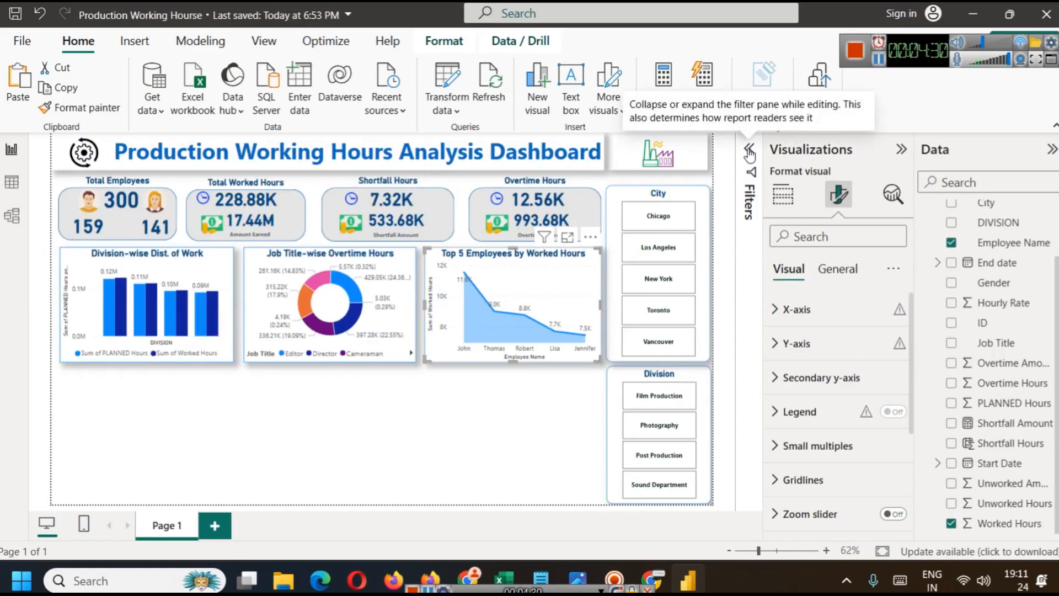
pyautogui.click(902, 149)
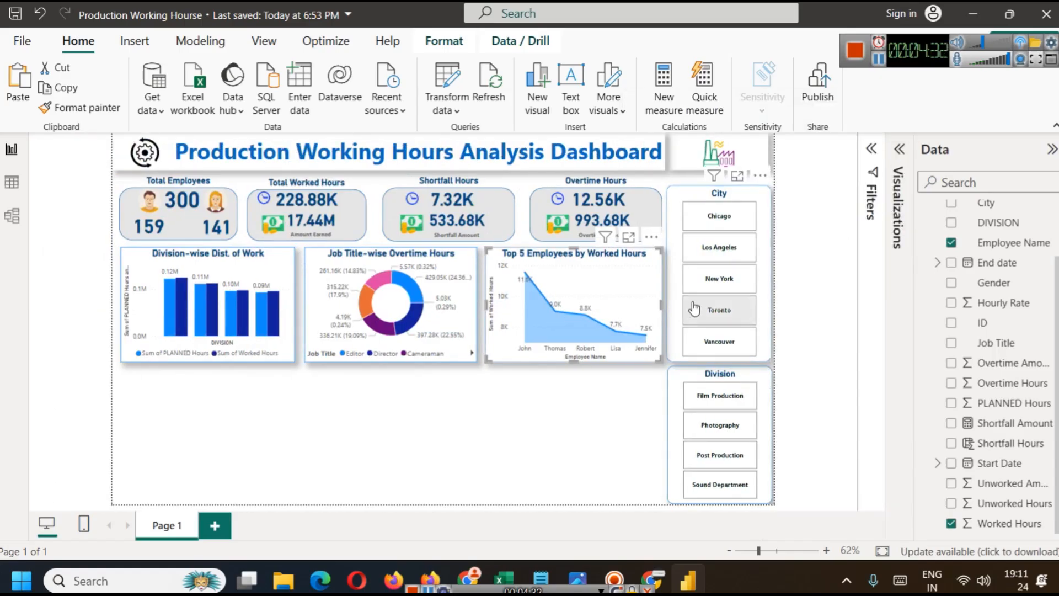
pyautogui.click(872, 149)
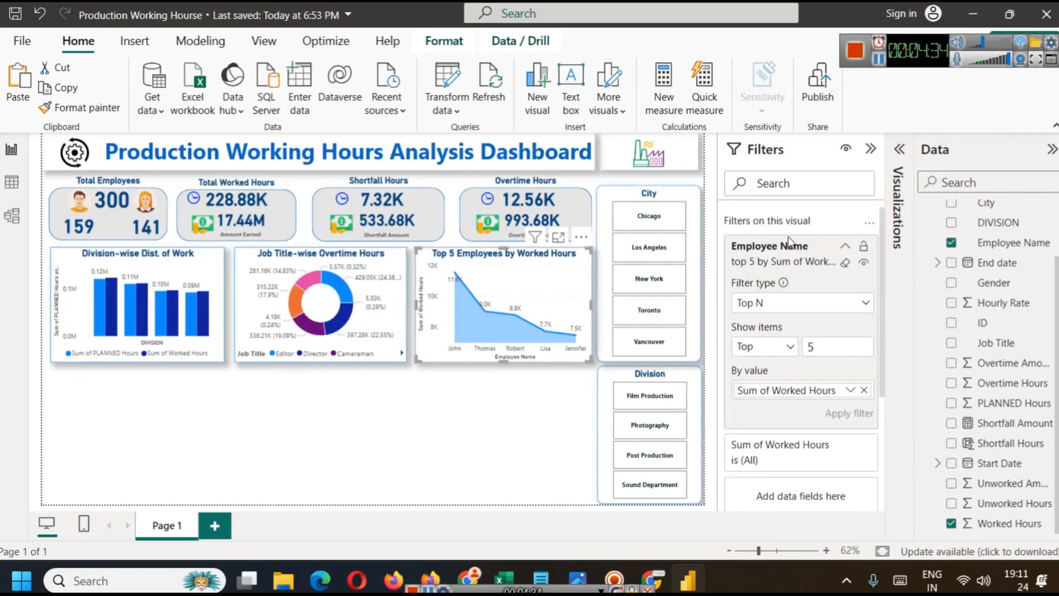
pyautogui.scroll(-3, 828, 286)
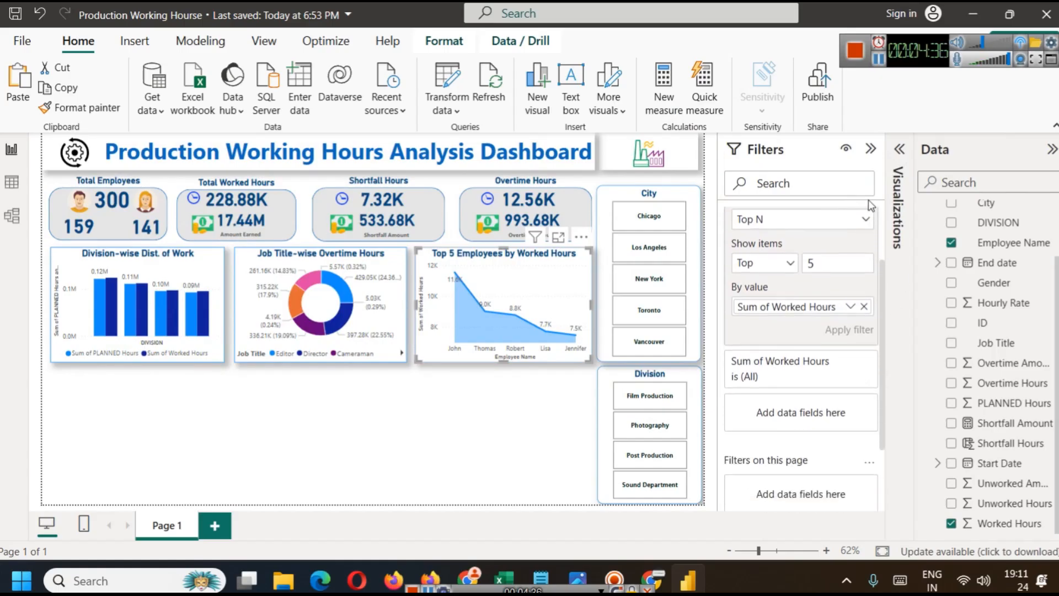
pyautogui.click(900, 151)
pyautogui.click(748, 148)
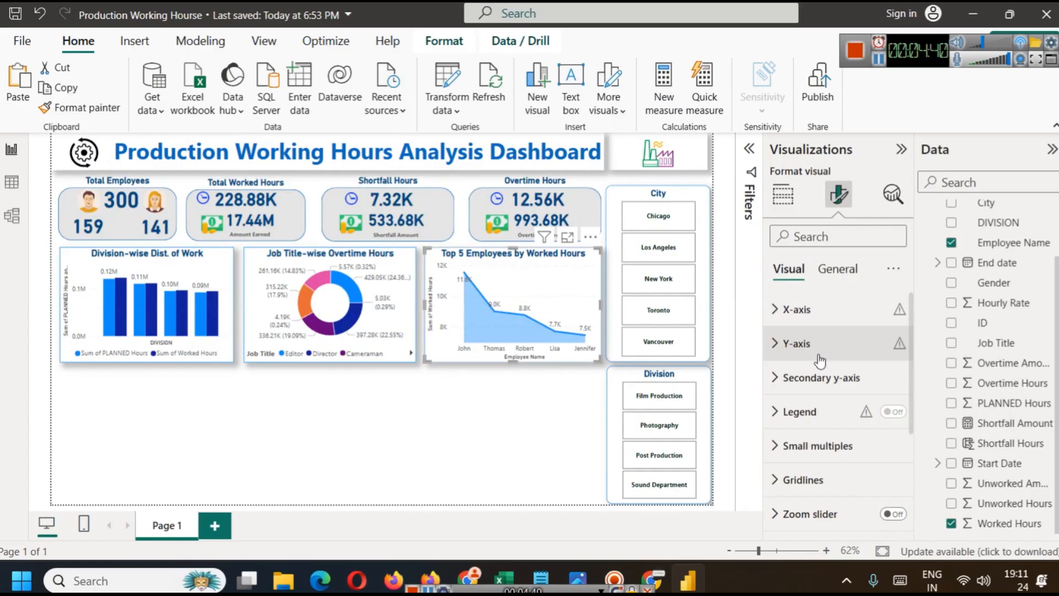
# Step: Make the X-axis value labels of the Top 5 Employees chart bold
pyautogui.click(809, 318)
pyautogui.scroll(-8, 840, 359)
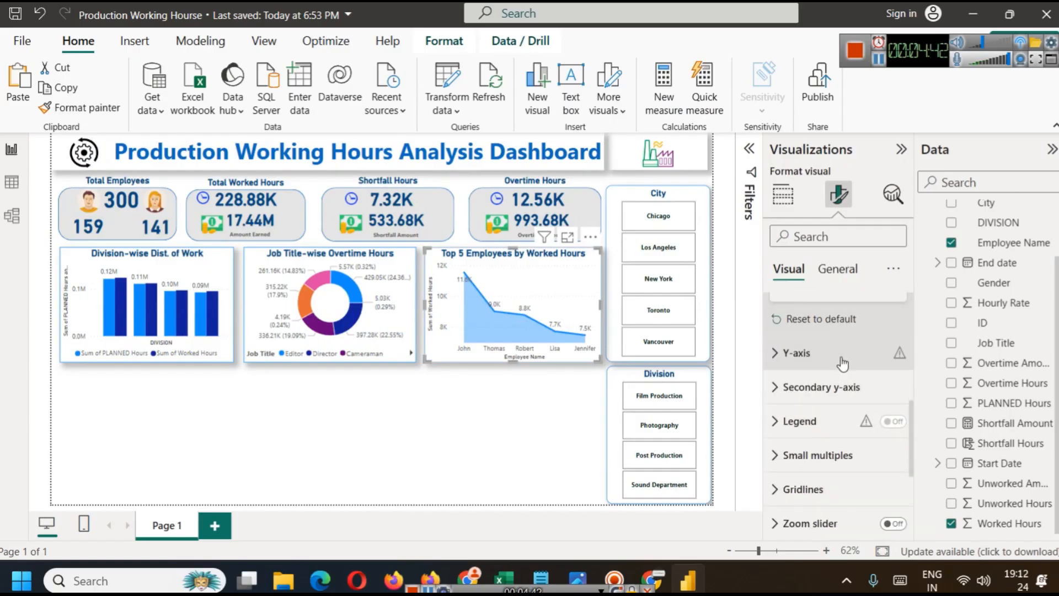
pyautogui.scroll(2, 840, 362)
pyautogui.scroll(3, 808, 380)
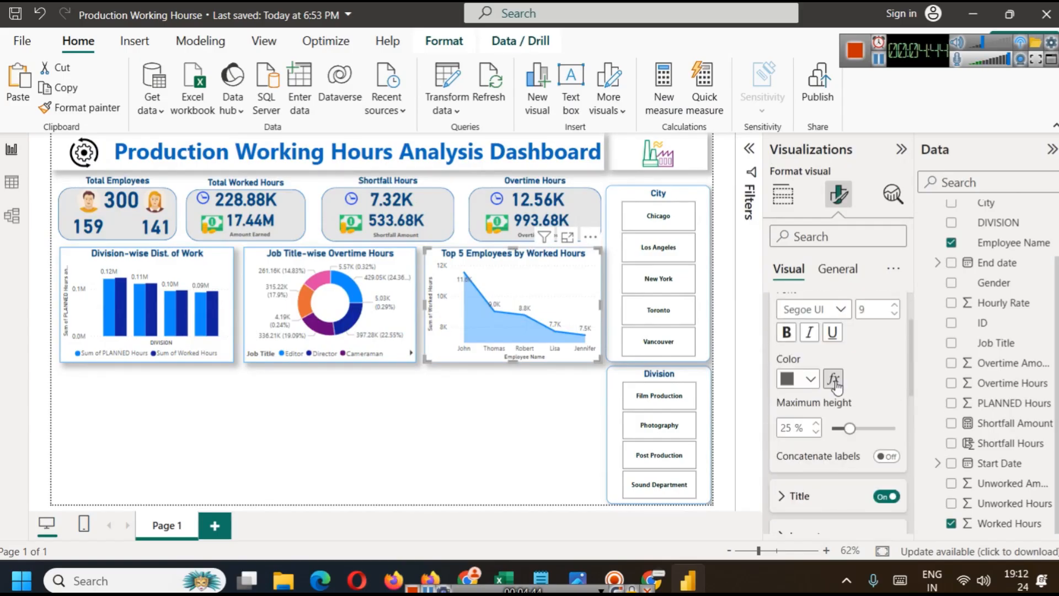
pyautogui.click(789, 332)
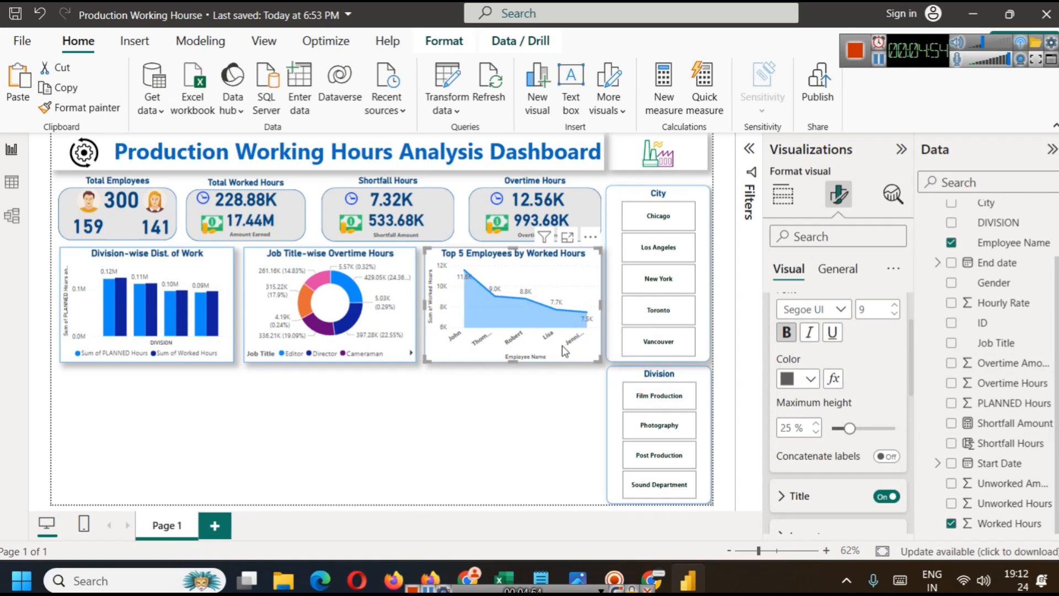
pyautogui.scroll(3, 819, 443)
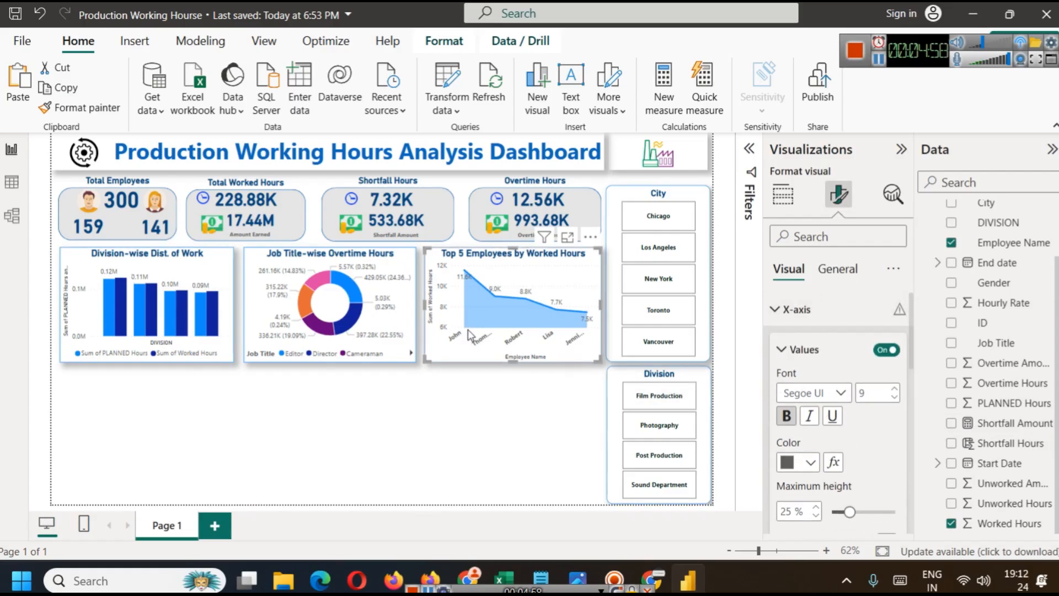
# Step: Set the line type of the Top 5 Employees by Worked Hours chart to Step
pyautogui.scroll(-5, 817, 406)
pyautogui.scroll(-1, 836, 409)
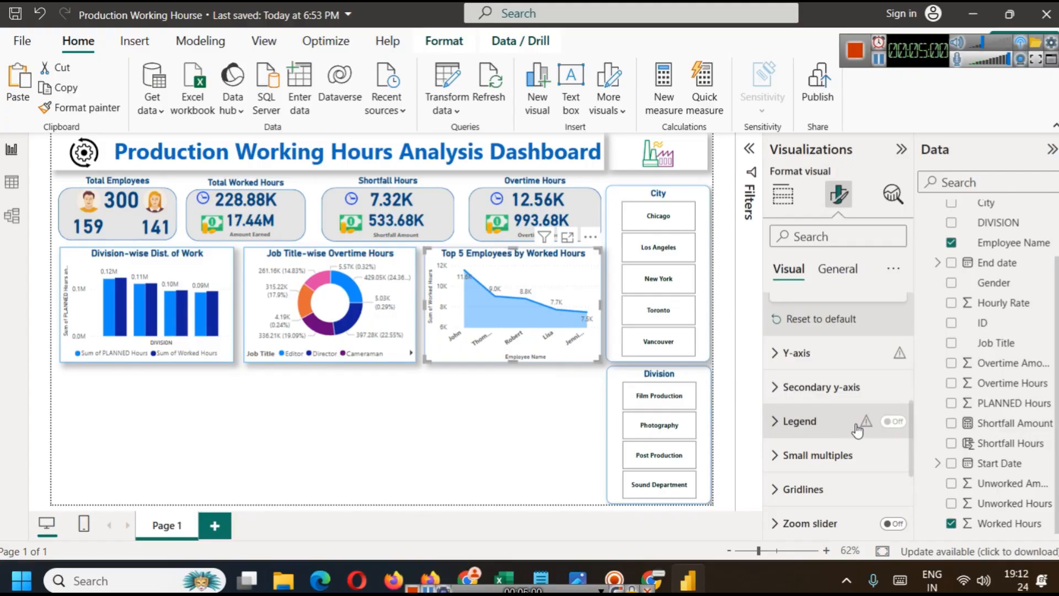
pyautogui.scroll(-3, 861, 436)
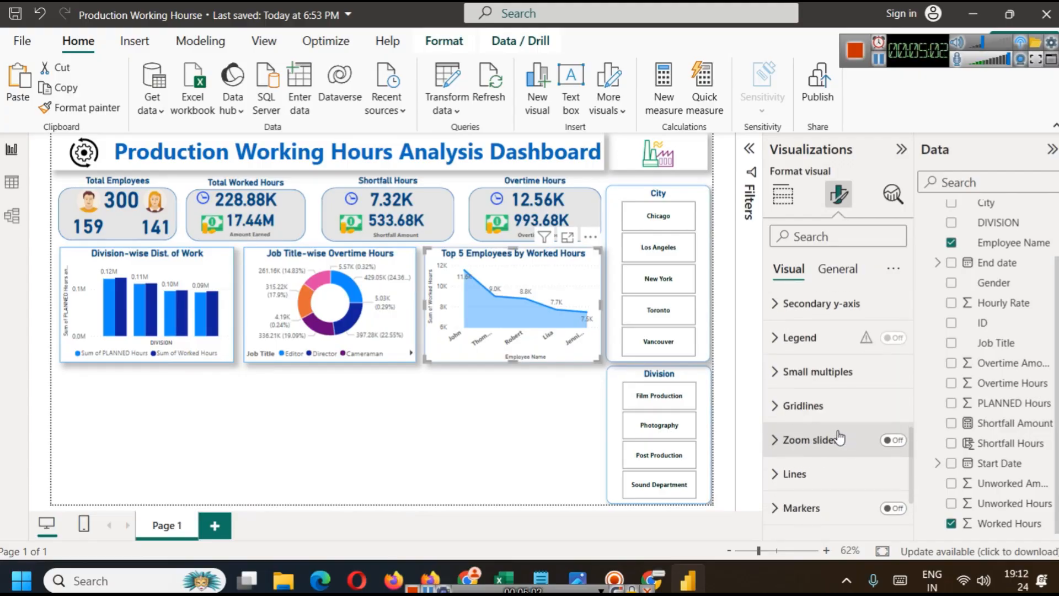
pyautogui.scroll(-3, 834, 473)
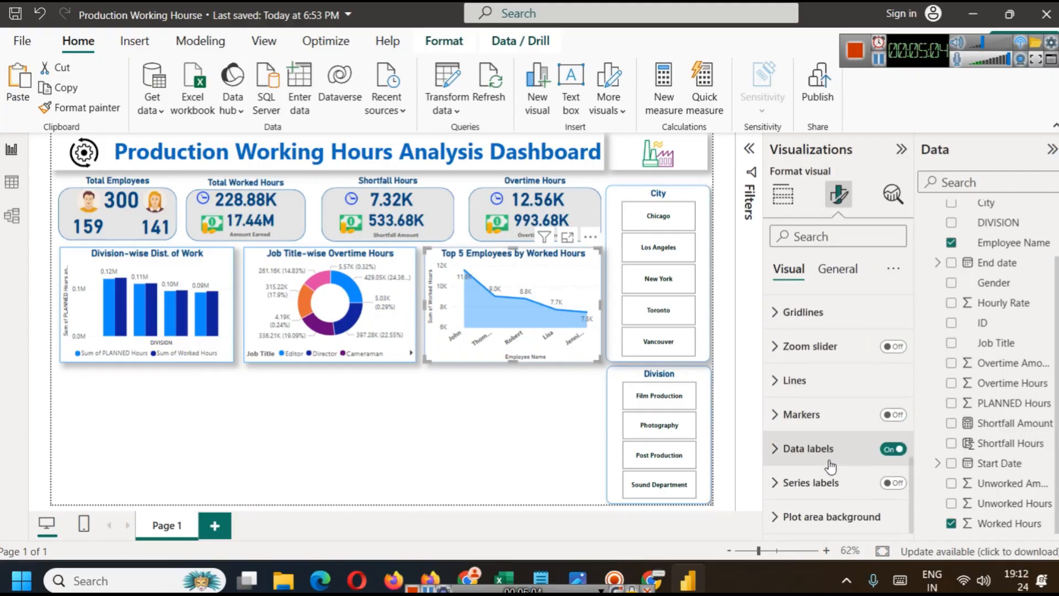
pyautogui.click(798, 380)
pyautogui.scroll(-5, 825, 418)
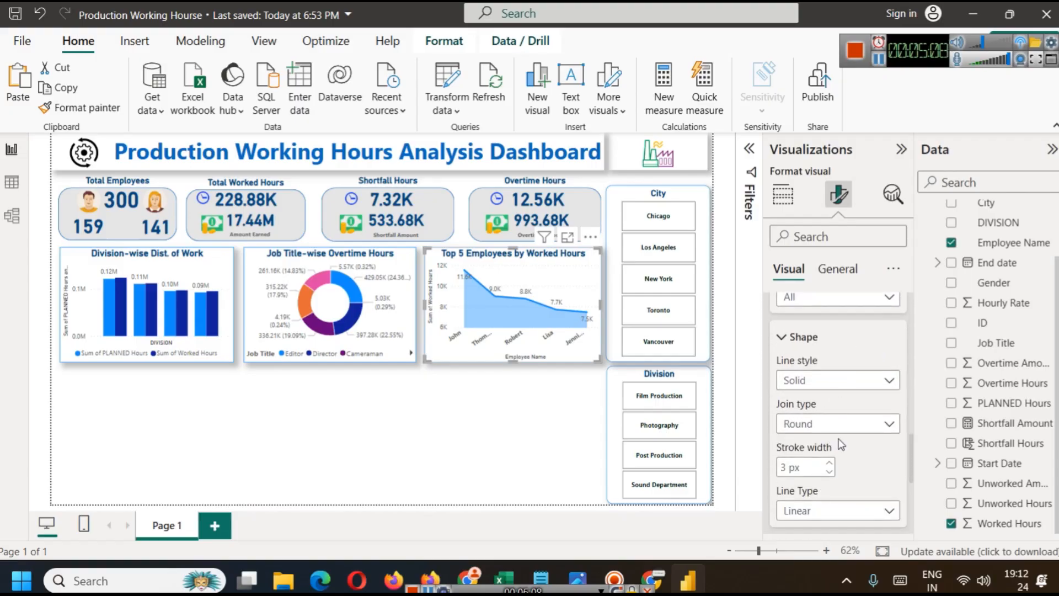
pyautogui.scroll(3, 841, 445)
pyautogui.scroll(-3, 841, 445)
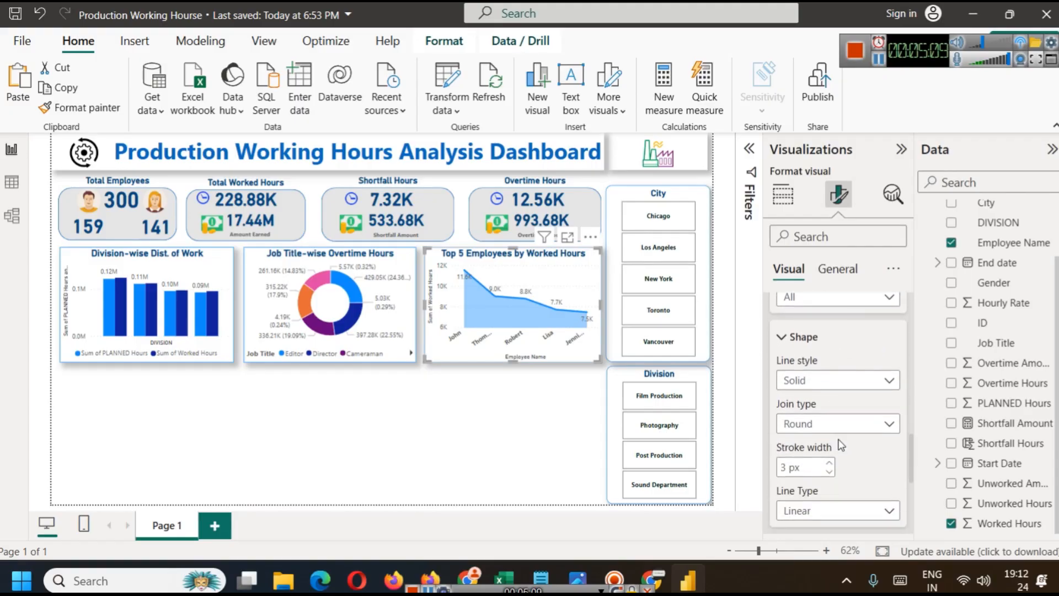
pyautogui.click(834, 508)
pyautogui.click(817, 490)
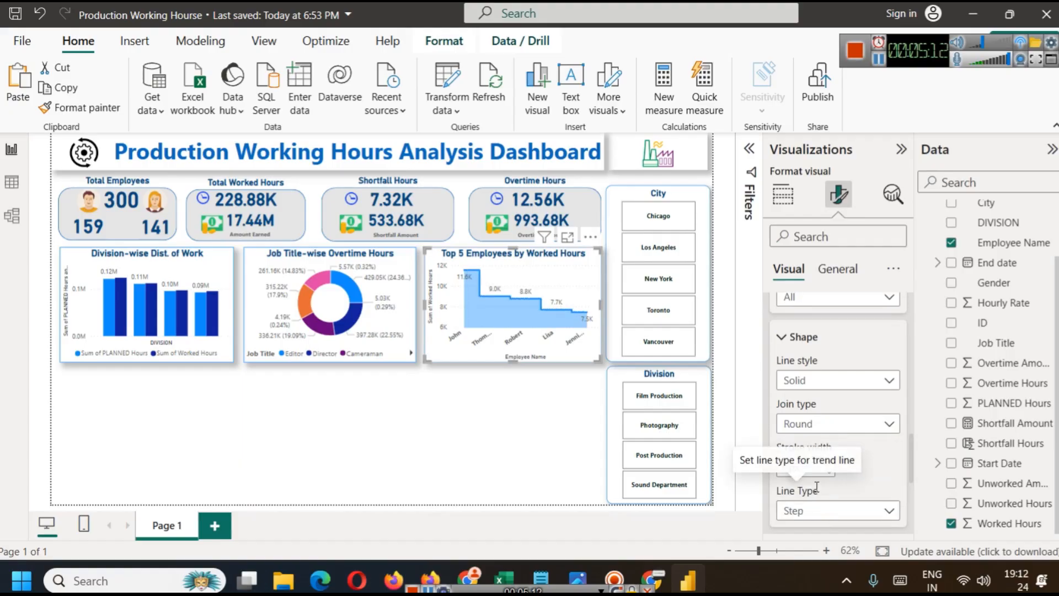
# Step: Try the Smooth line type on the Top 5 Employees chart, then return it to Step
pyautogui.click(832, 517)
pyautogui.click(818, 470)
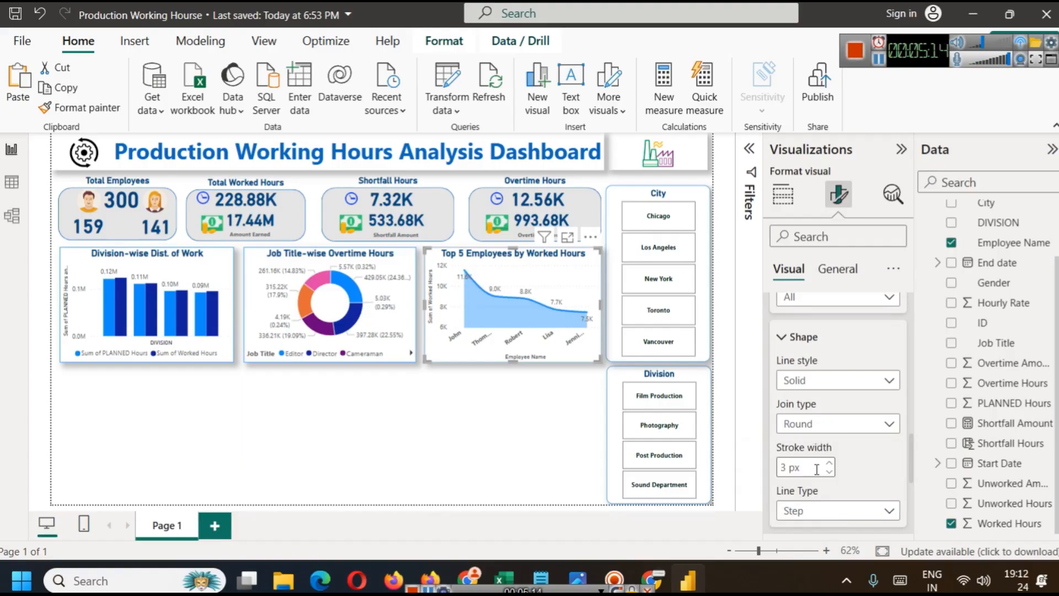
pyautogui.click(818, 510)
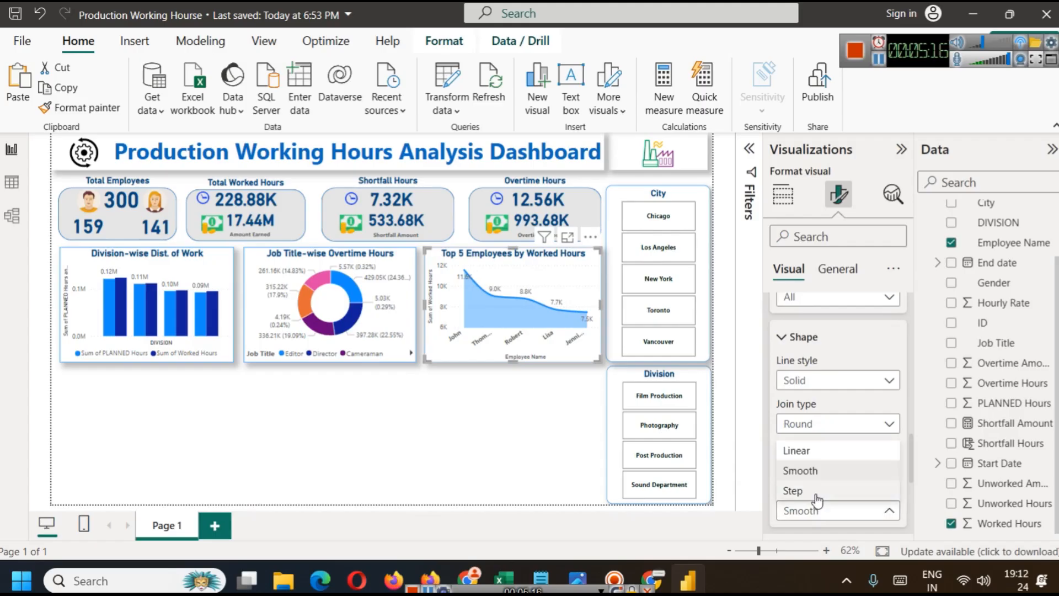
pyautogui.click(816, 489)
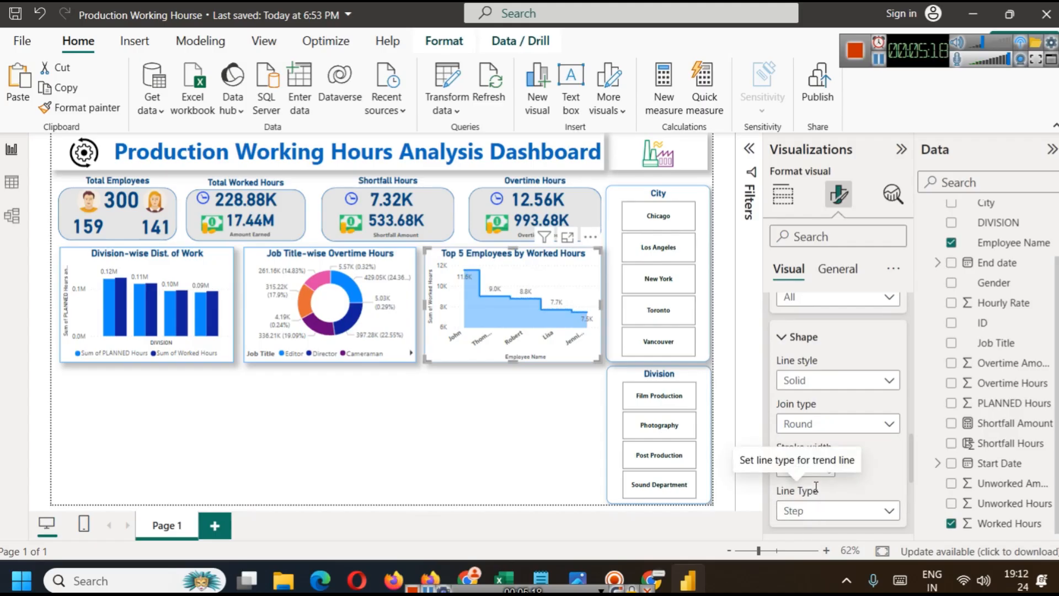
# Step: Change the Sum of Worked Hours line color in the Top 5 Employees chart to dark green
pyautogui.scroll(2, 839, 413)
pyautogui.scroll(-5, 841, 424)
pyautogui.scroll(-2, 841, 423)
pyautogui.scroll(2, 828, 408)
pyautogui.click(814, 391)
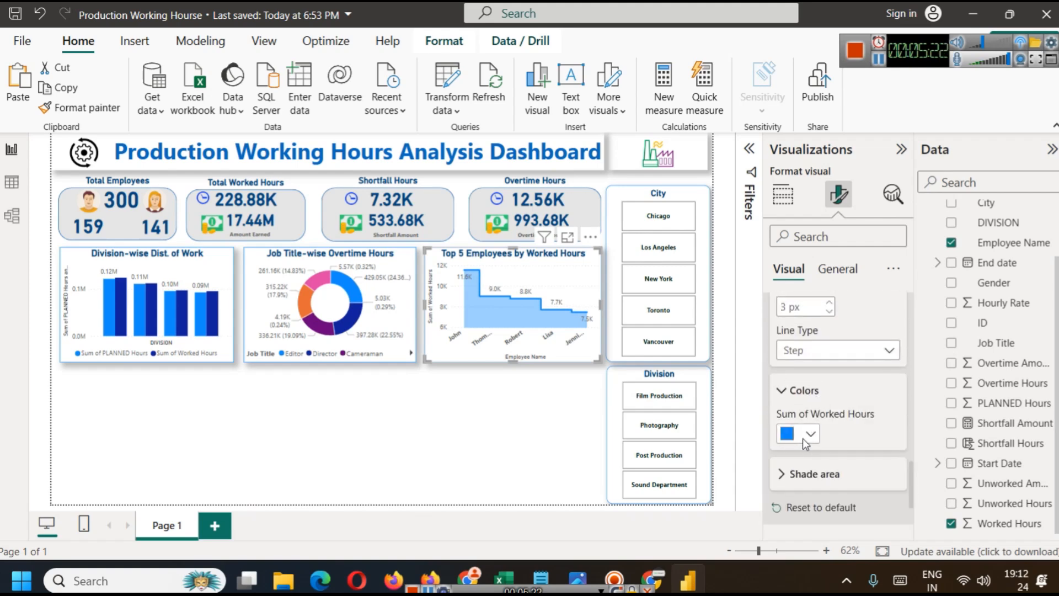
pyautogui.click(806, 436)
pyautogui.click(844, 396)
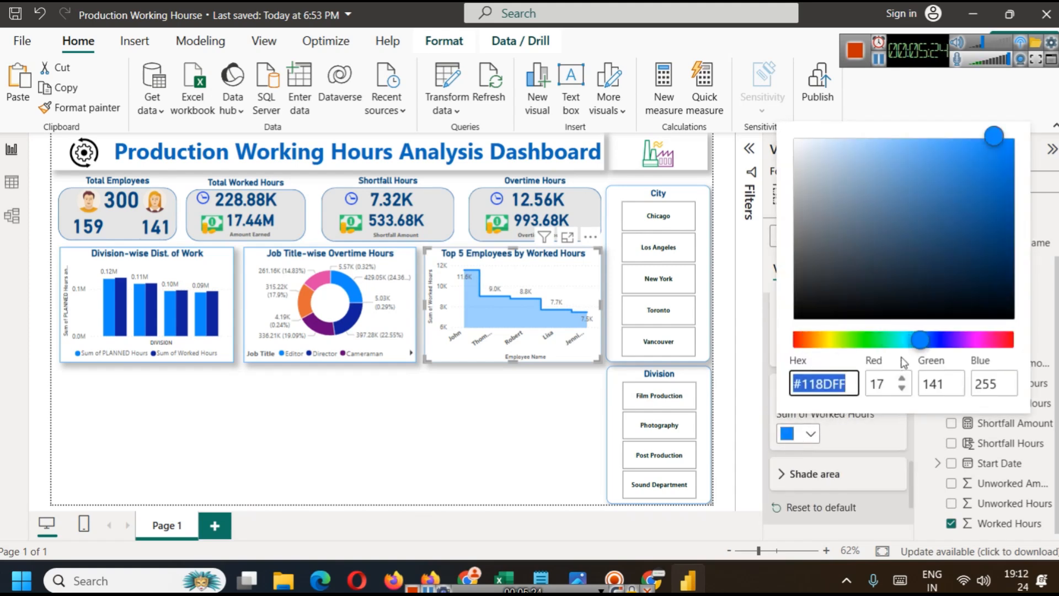
pyautogui.moveTo(924, 339); pyautogui.dragTo(864, 339)
pyautogui.moveTo(941, 294); pyautogui.dragTo(947, 233)
pyautogui.click(450, 414)
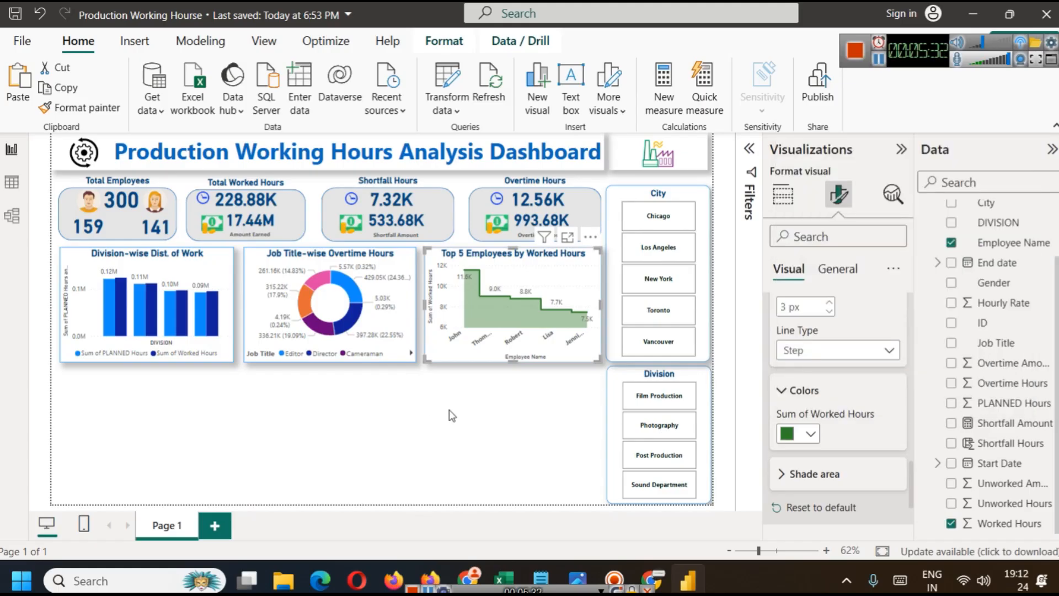
pyautogui.click(449, 411)
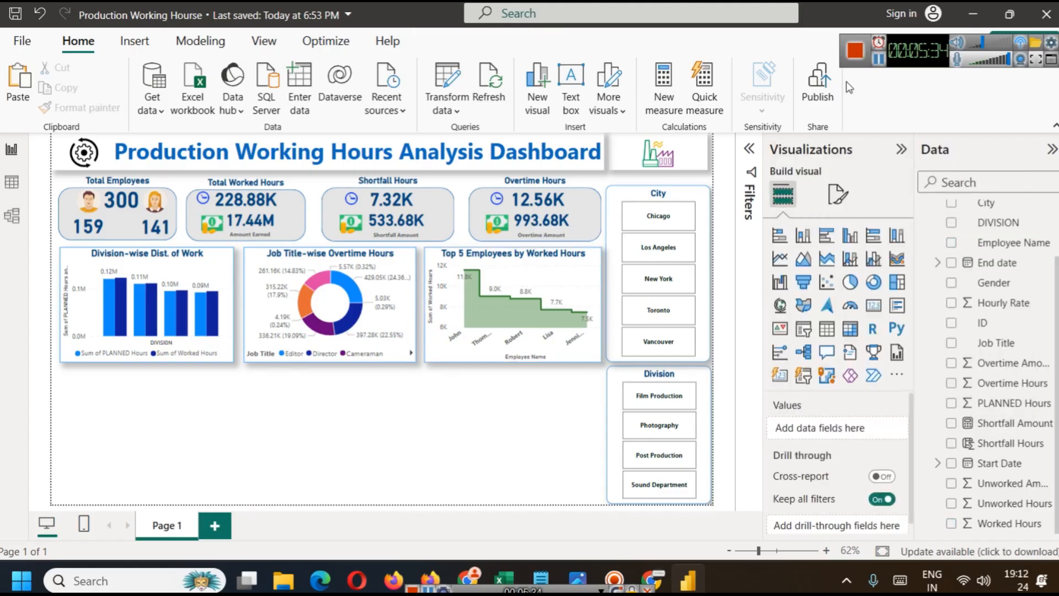
pyautogui.scroll(2, 1040, 353)
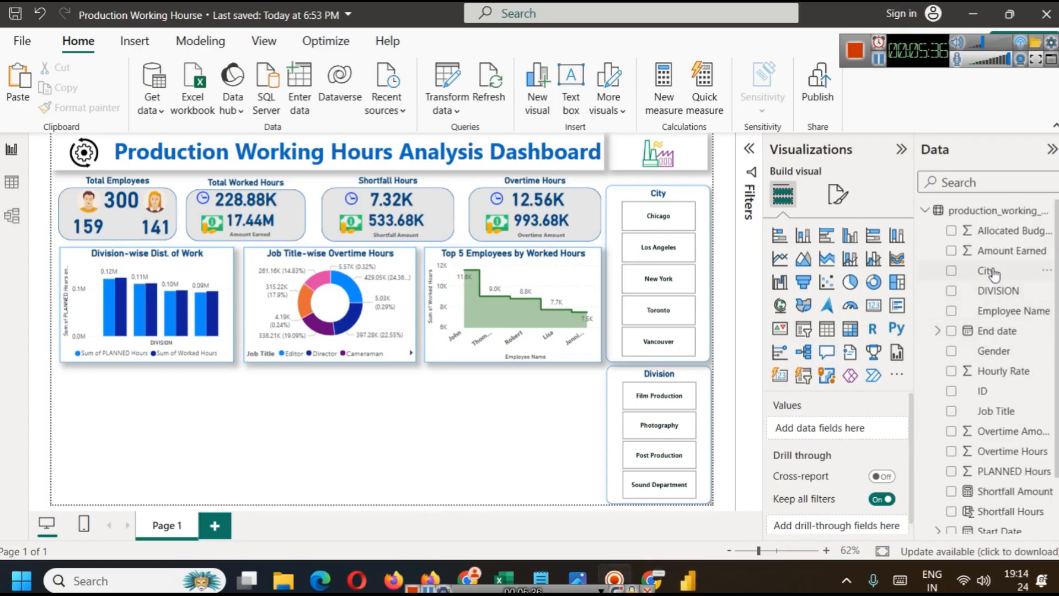
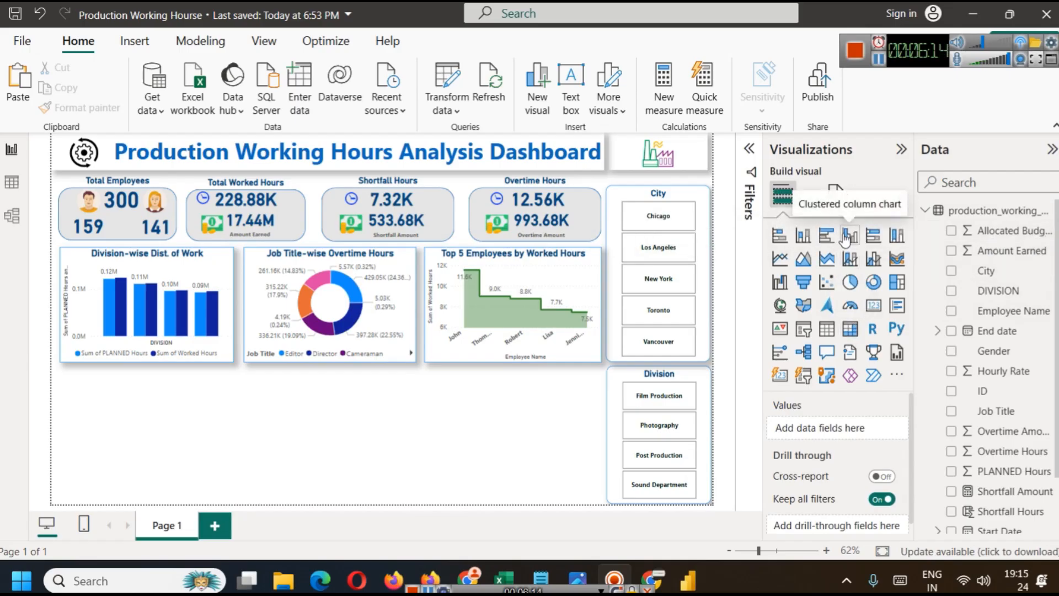
pyautogui.click(847, 239)
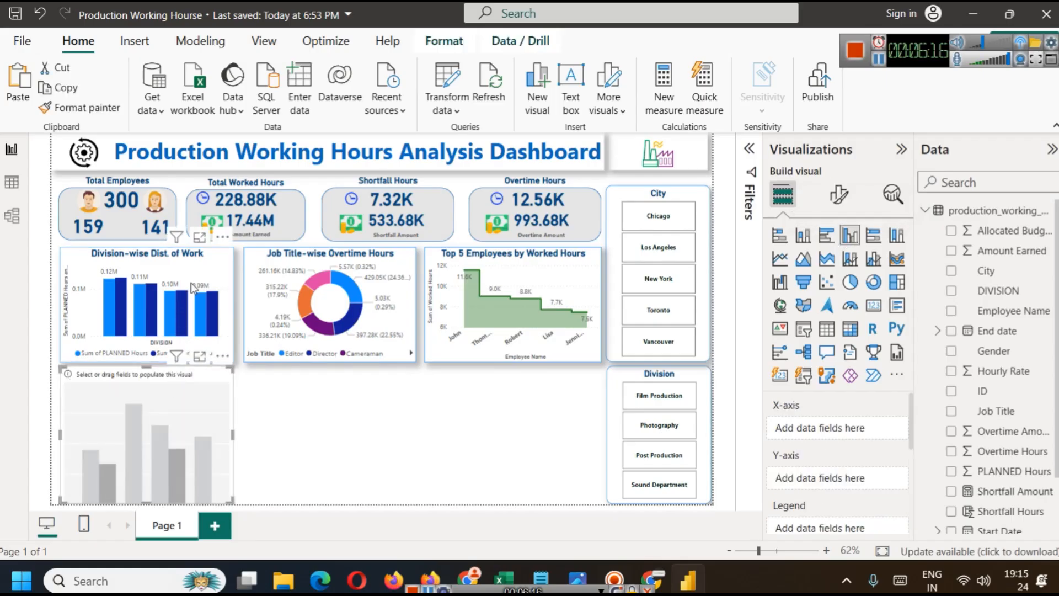
pyautogui.hotkey('ctrl', 'z')
# Step: Duplicate the Division-wise Dist. of Work chart below the original and replace the copy's X-axis field with City
pyautogui.click(205, 269)
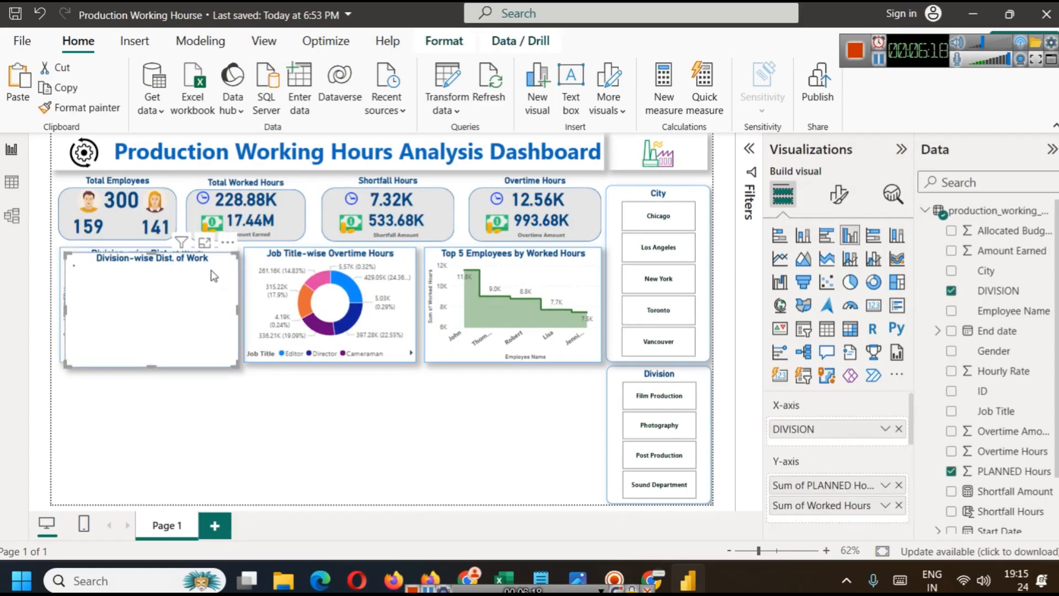
pyautogui.moveTo(214, 276); pyautogui.dragTo(209, 398)
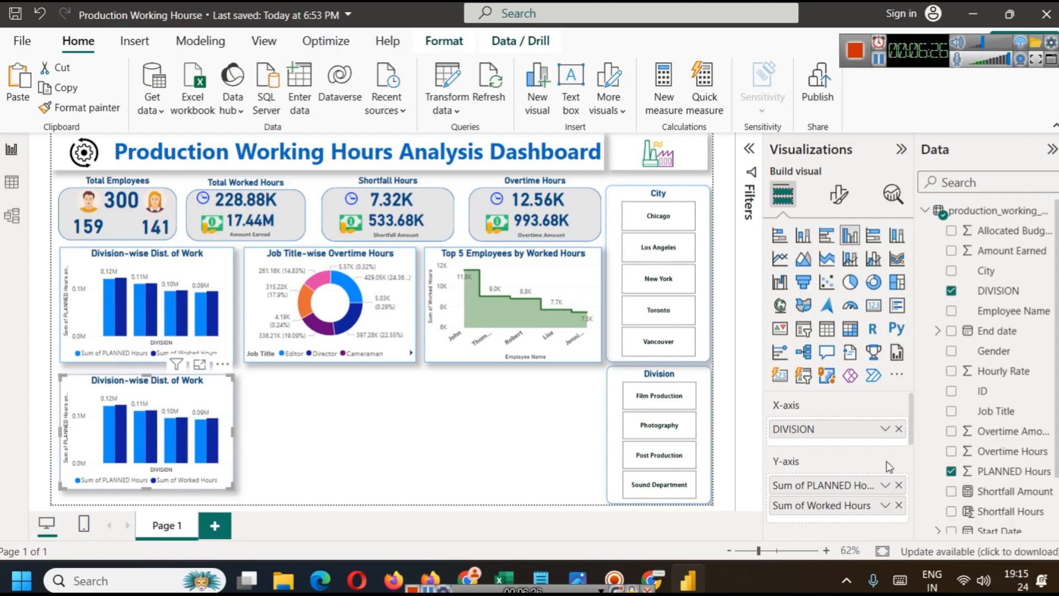
pyautogui.click(897, 429)
pyautogui.moveTo(986, 270); pyautogui.dragTo(862, 431)
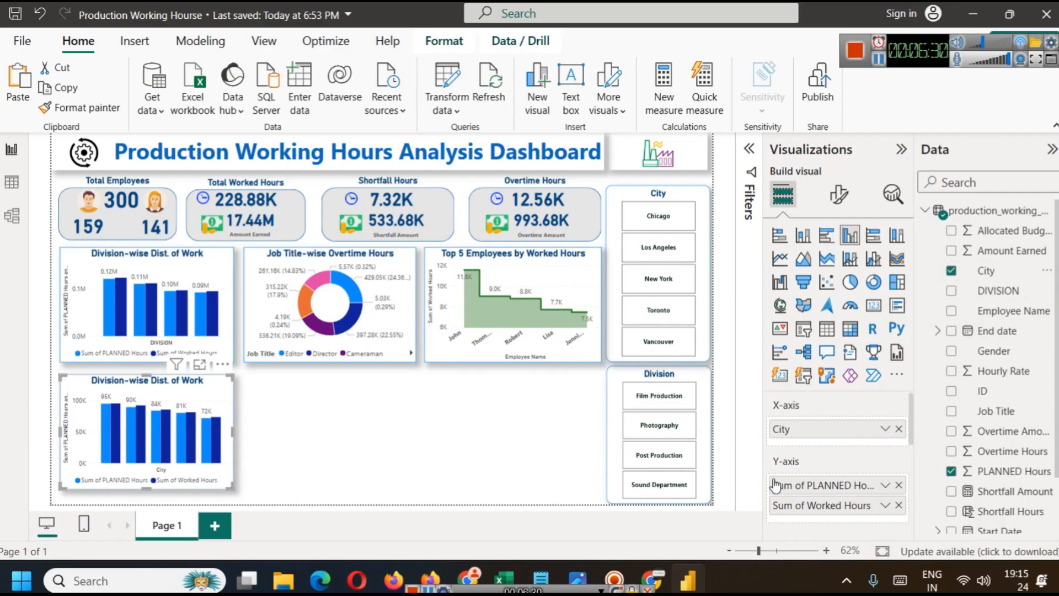
# Step: Replace the copied chart's Y-axis fields with Allocated Budget and Amount Earned
pyautogui.click(899, 485)
pyautogui.click(899, 485)
pyautogui.moveTo(1016, 231); pyautogui.dragTo(831, 486)
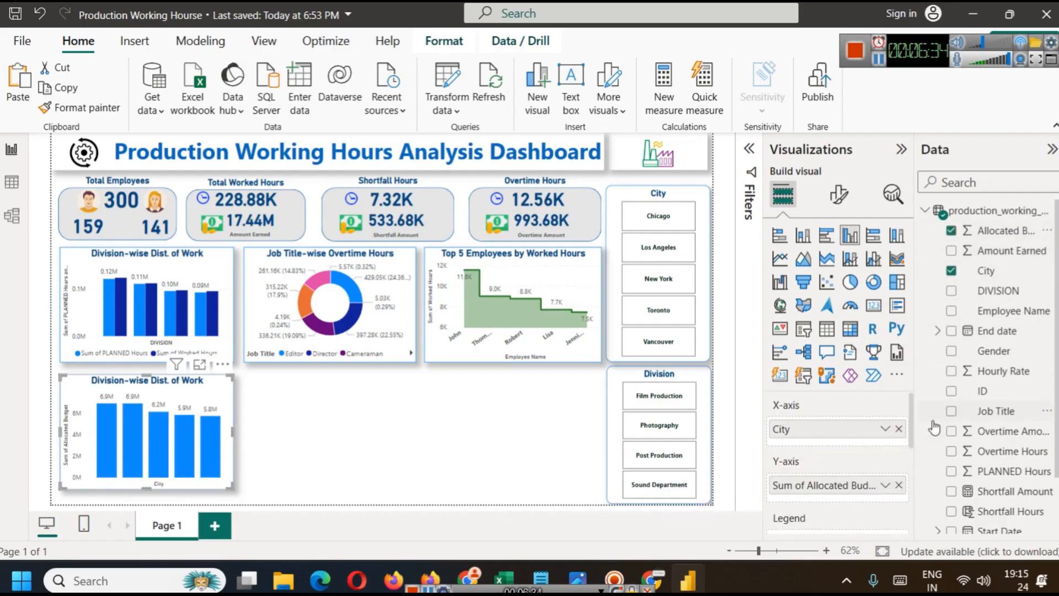
pyautogui.moveTo(1010, 251); pyautogui.dragTo(842, 500)
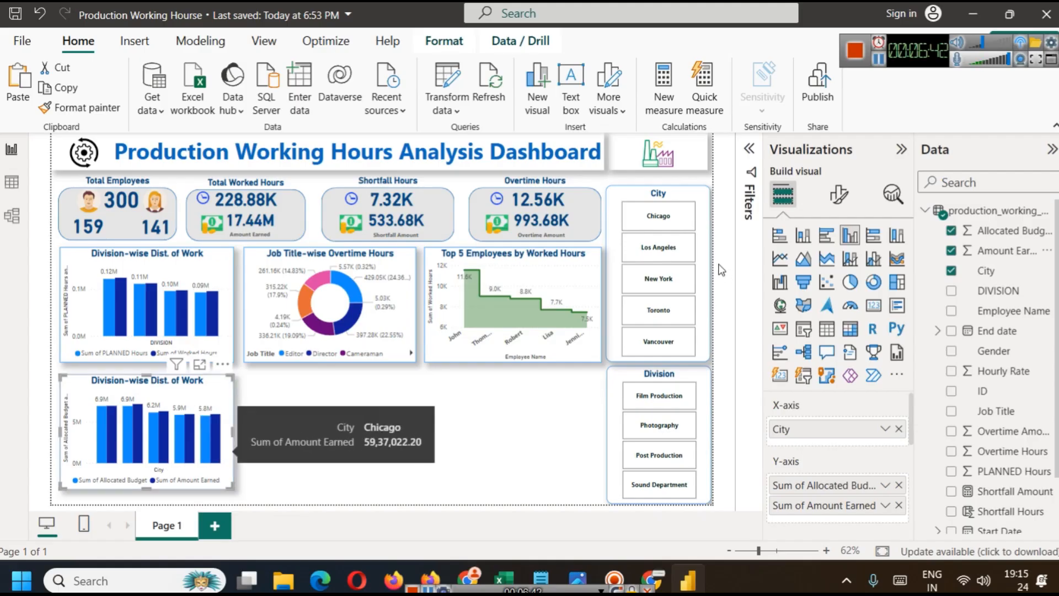
# Step: Set the column color of the Sum of Allocated Budget series in the city chart to dark green
pyautogui.click(839, 194)
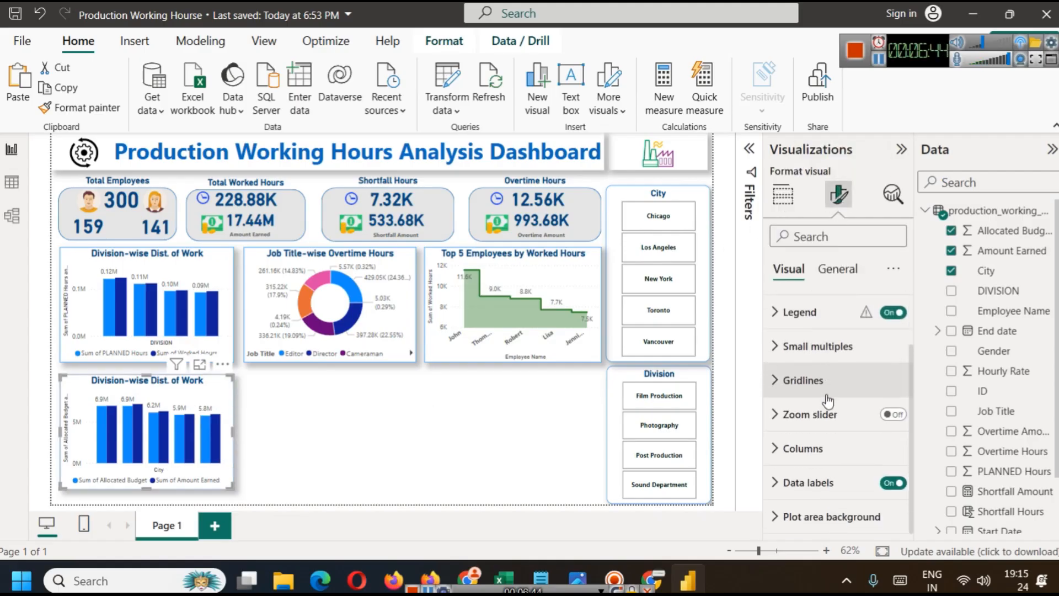
pyautogui.click(819, 463)
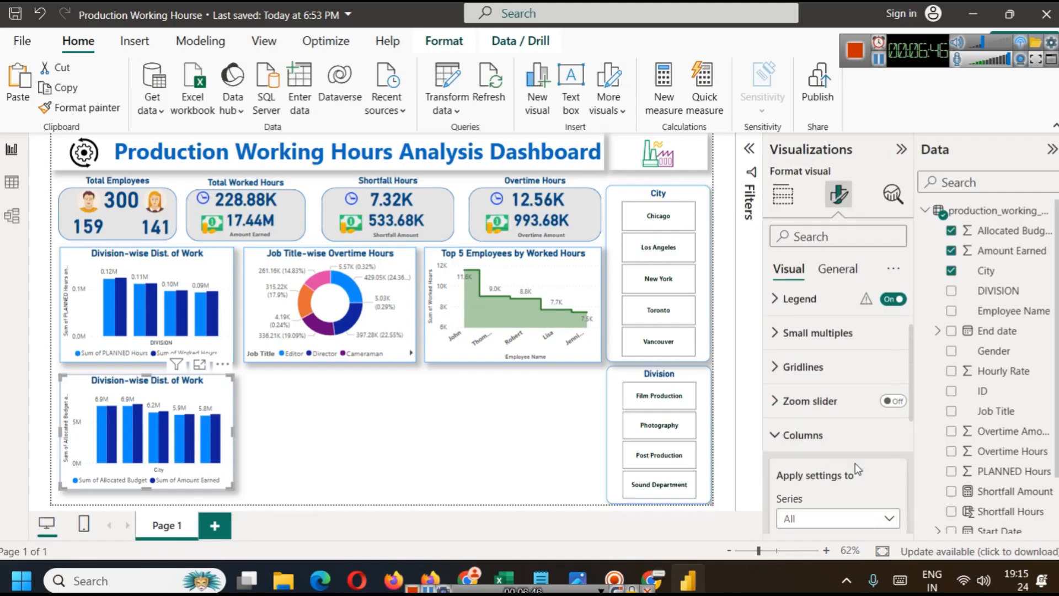
pyautogui.click(843, 367)
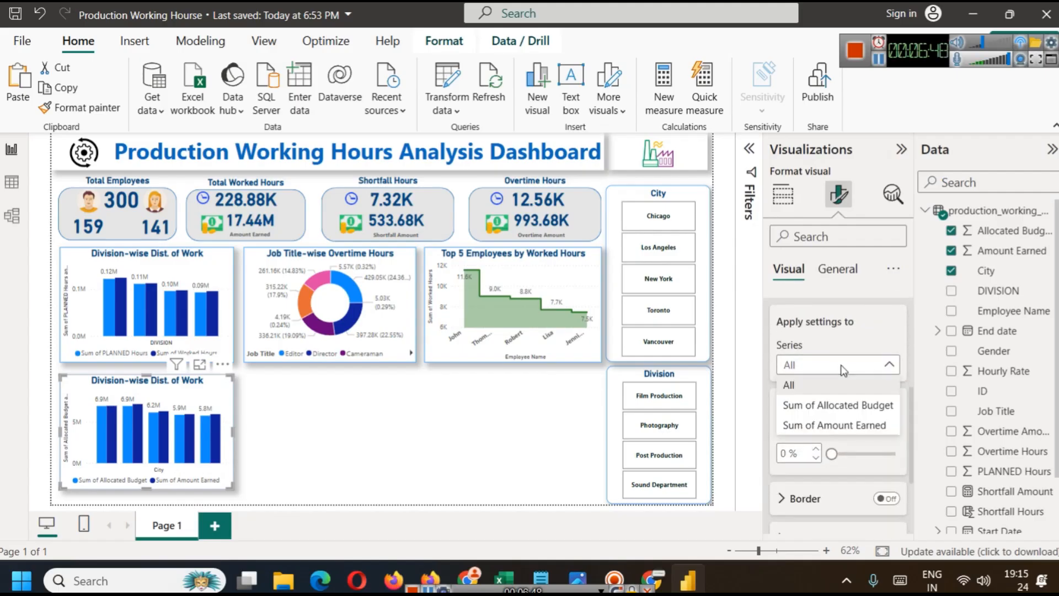
pyautogui.click(842, 405)
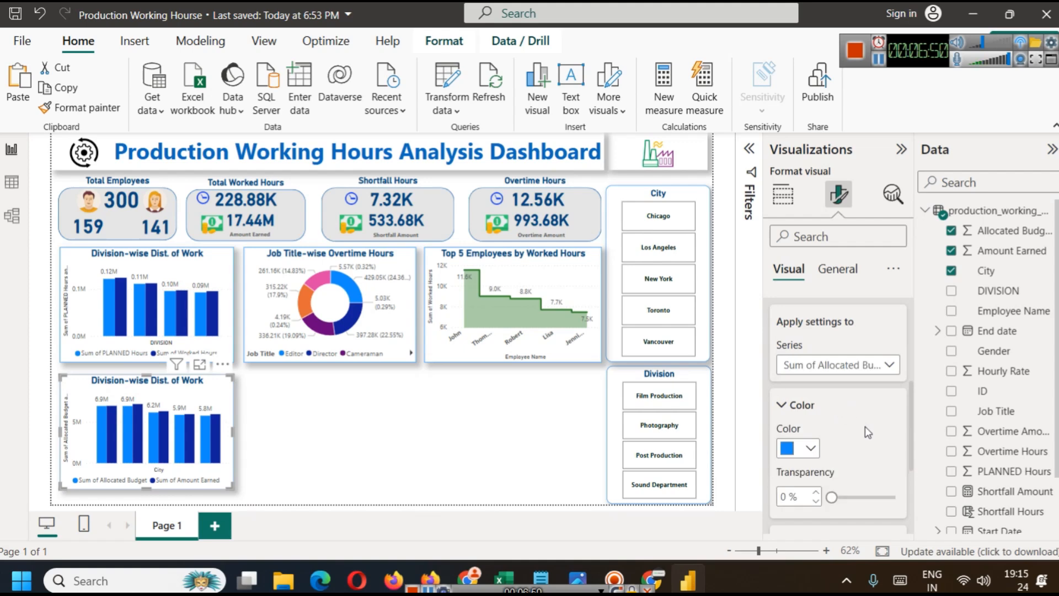
pyautogui.click(810, 448)
pyautogui.click(799, 375)
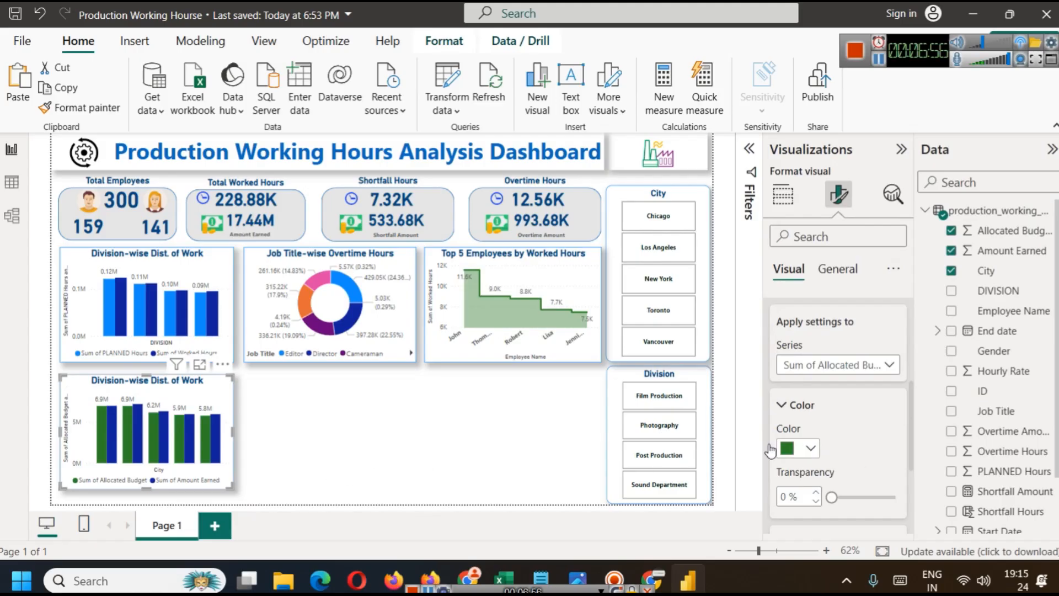
pyautogui.click(424, 445)
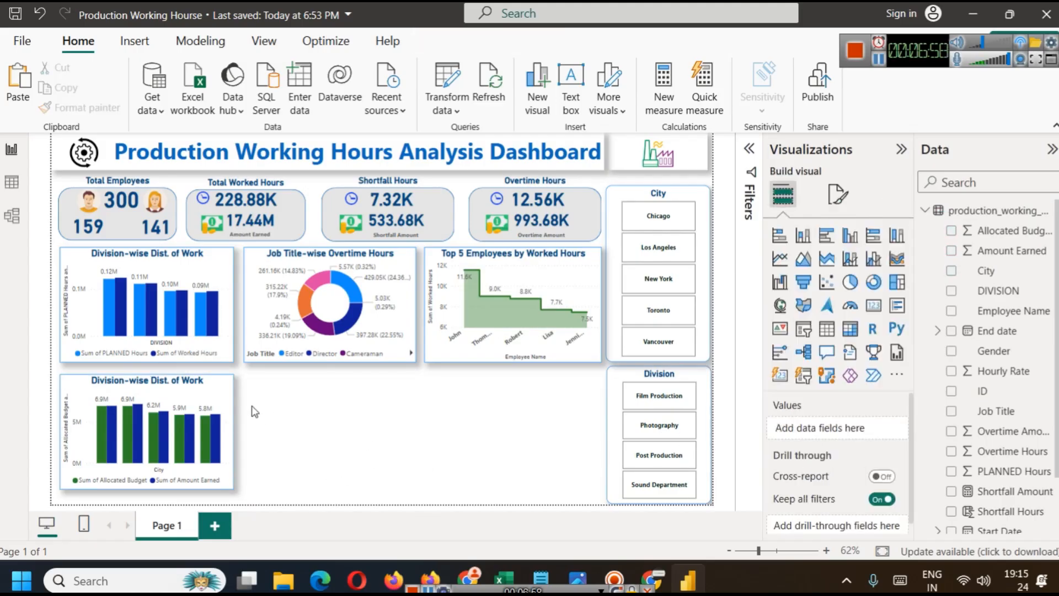
# Step: Convert the city chart to a line and stacked column chart with Sum of Amount Earned on the line y-axis
pyautogui.click(216, 395)
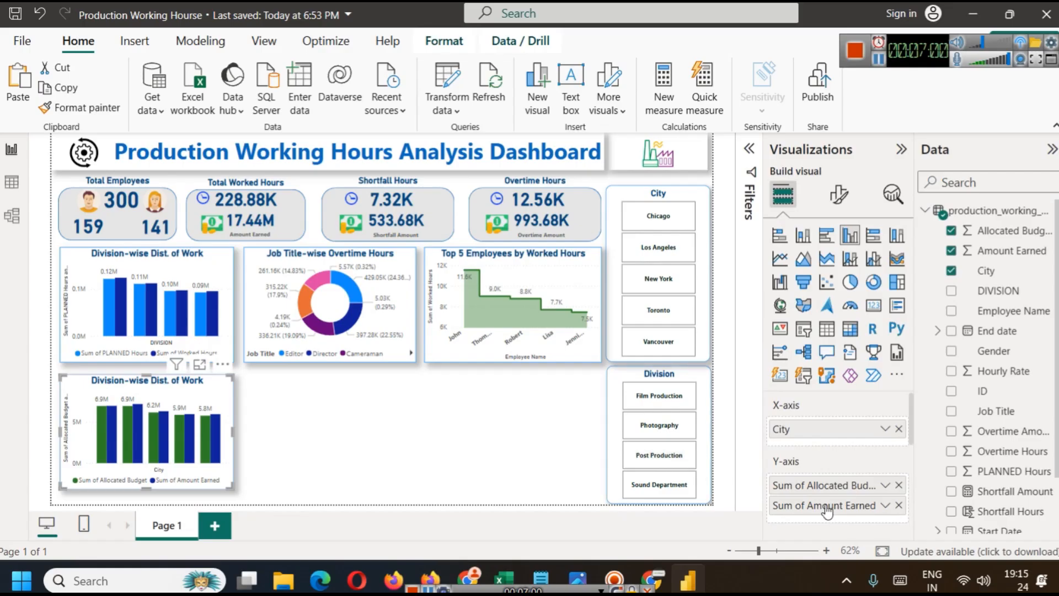
pyautogui.scroll(-3, 859, 459)
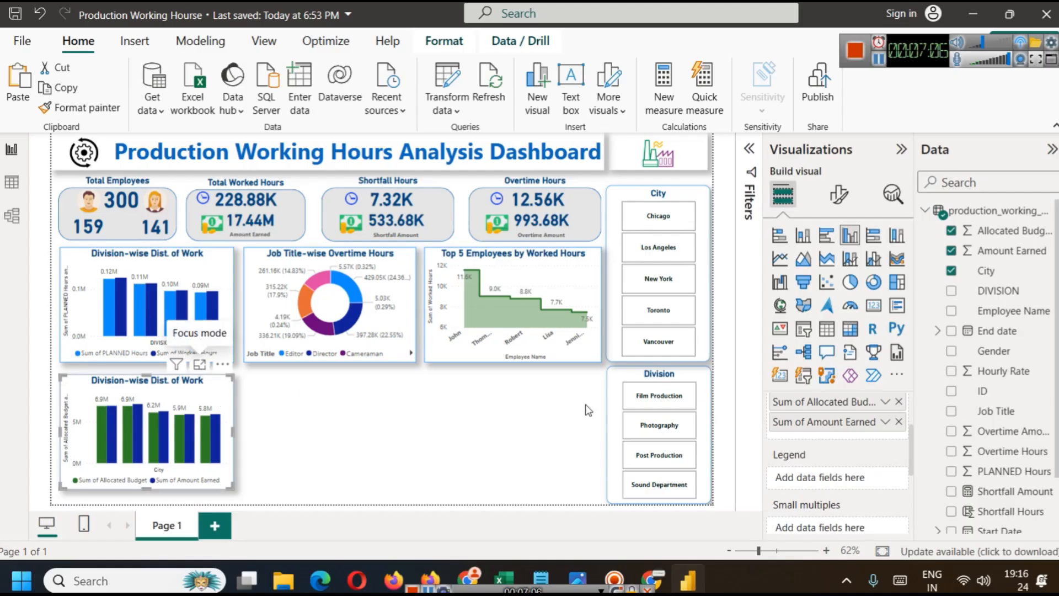
pyautogui.click(851, 263)
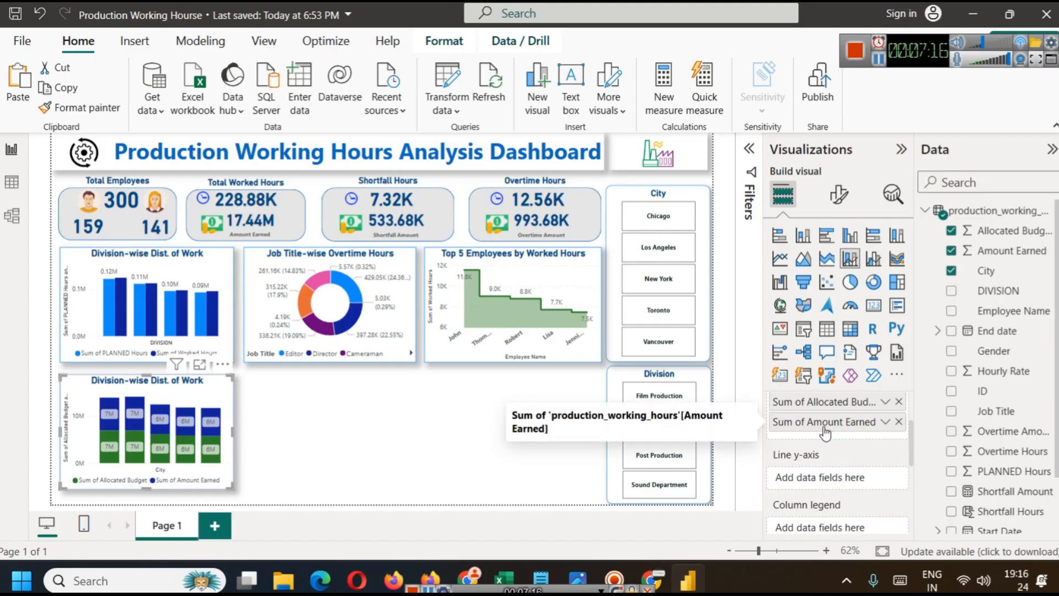
pyautogui.moveTo(820, 426); pyautogui.dragTo(828, 479)
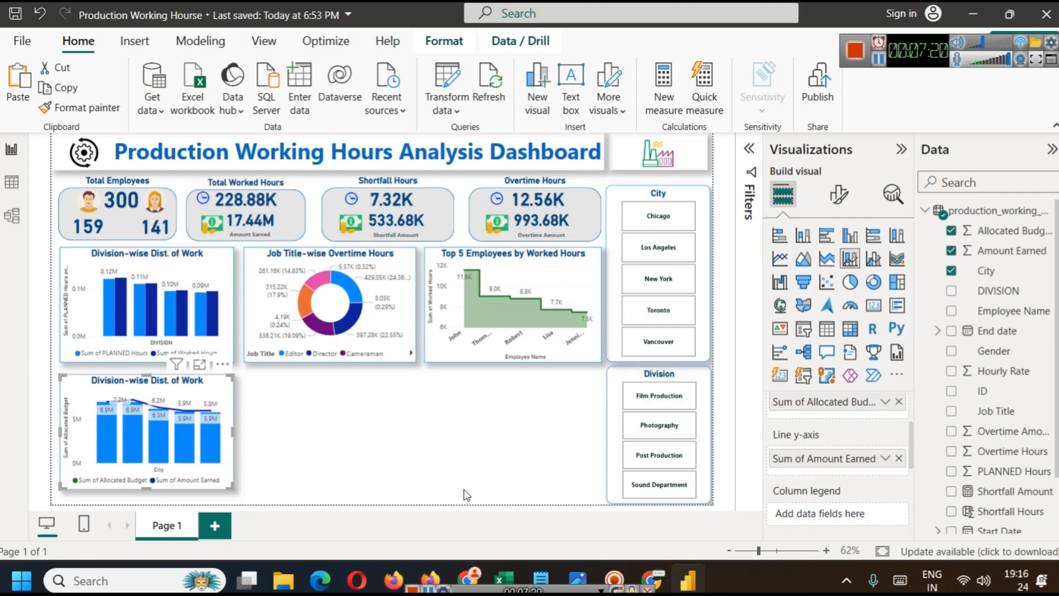
# Step: Inspect the city combo chart's columns and line in focus mode, then return to the report
pyautogui.click(473, 452)
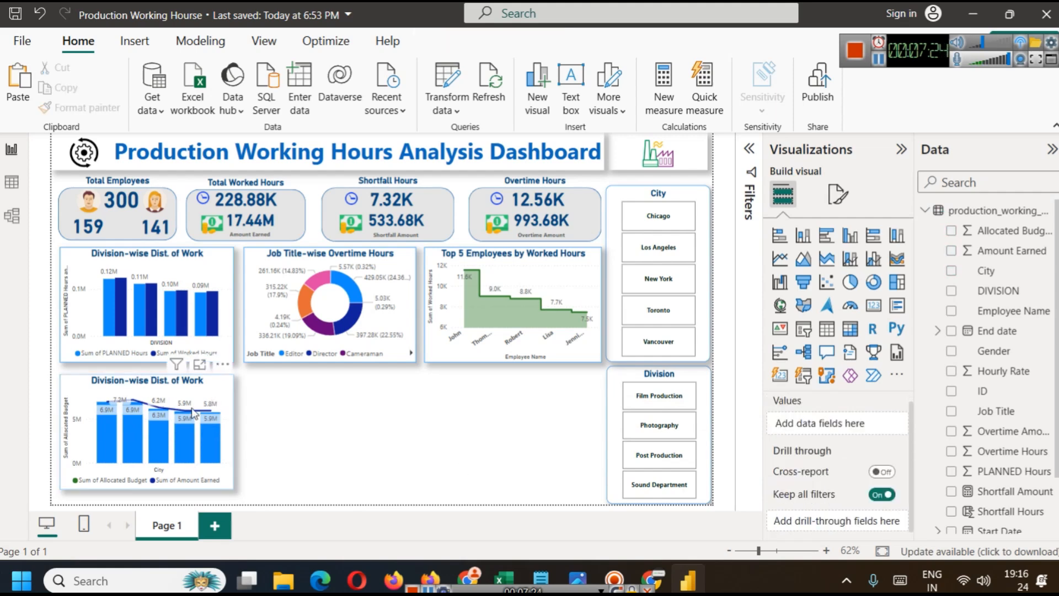
pyautogui.click(199, 365)
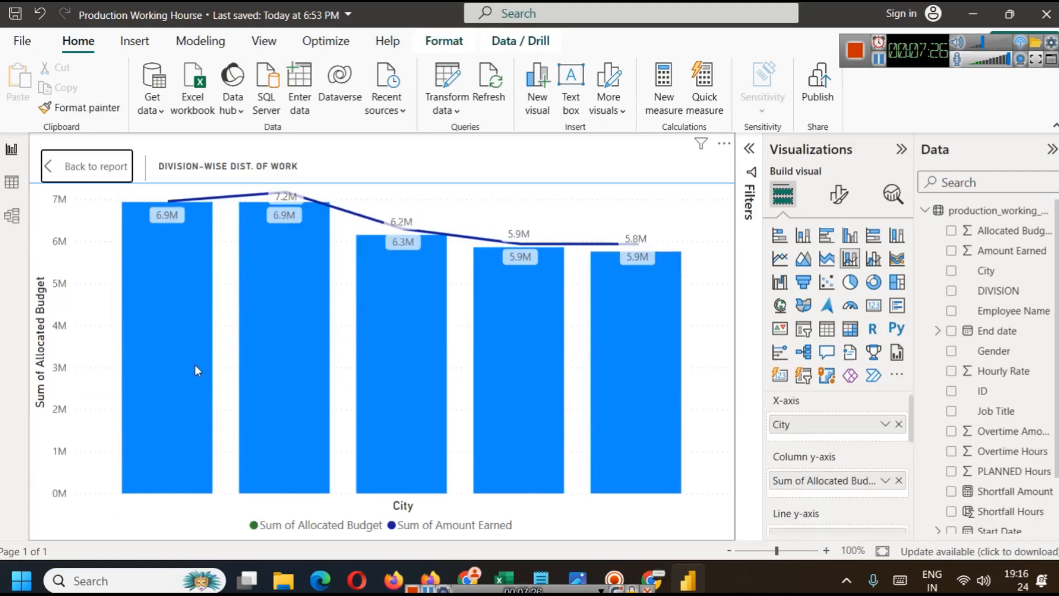
pyautogui.click(91, 178)
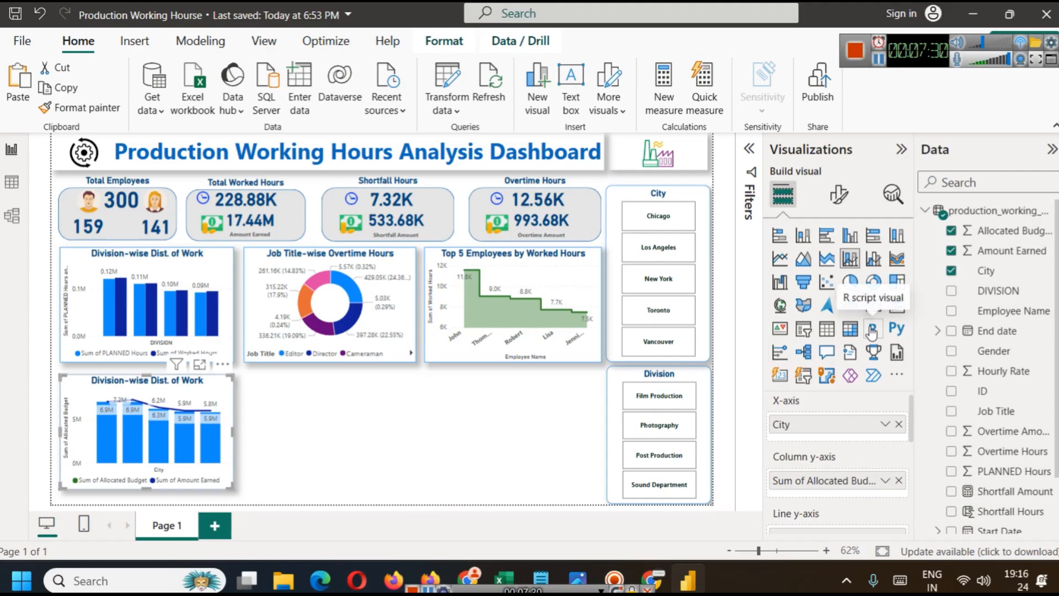
# Step: Turn on the X-axis values of the city combo chart so the city names are shown
pyautogui.click(848, 201)
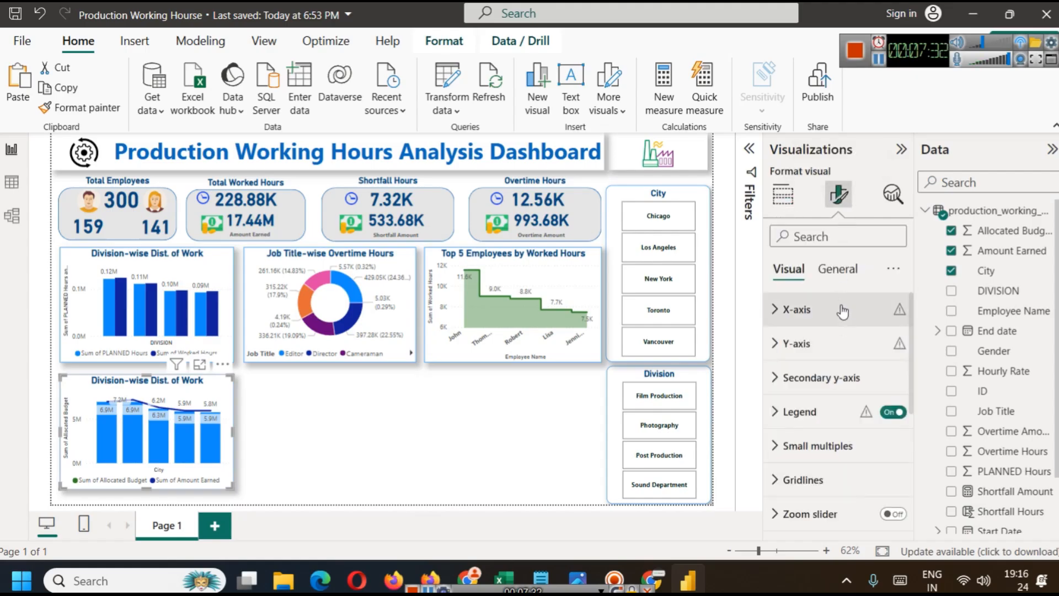
pyautogui.click(844, 310)
pyautogui.click(889, 350)
pyautogui.click(890, 350)
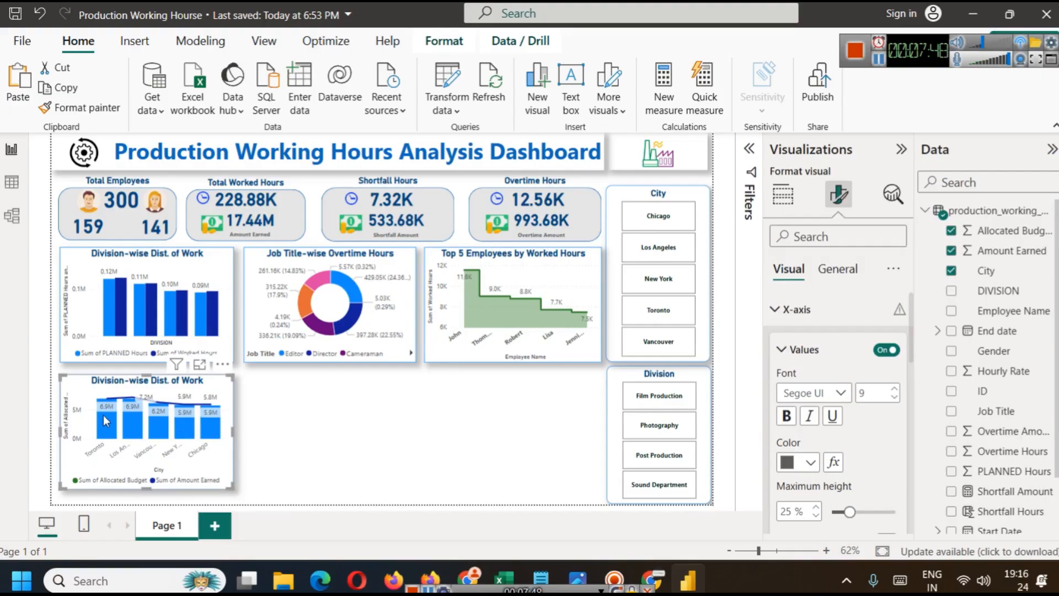
# Step: Inspect the city combo chart's columns and axis labels in focus mode, then return to the report
pyautogui.moveTo(107, 422)
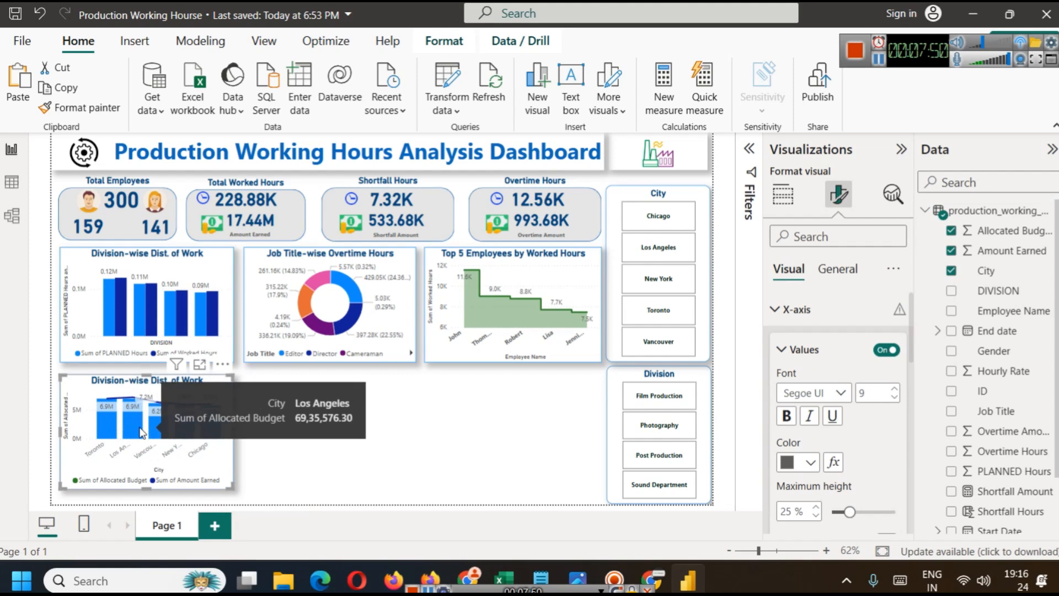
pyautogui.click(198, 364)
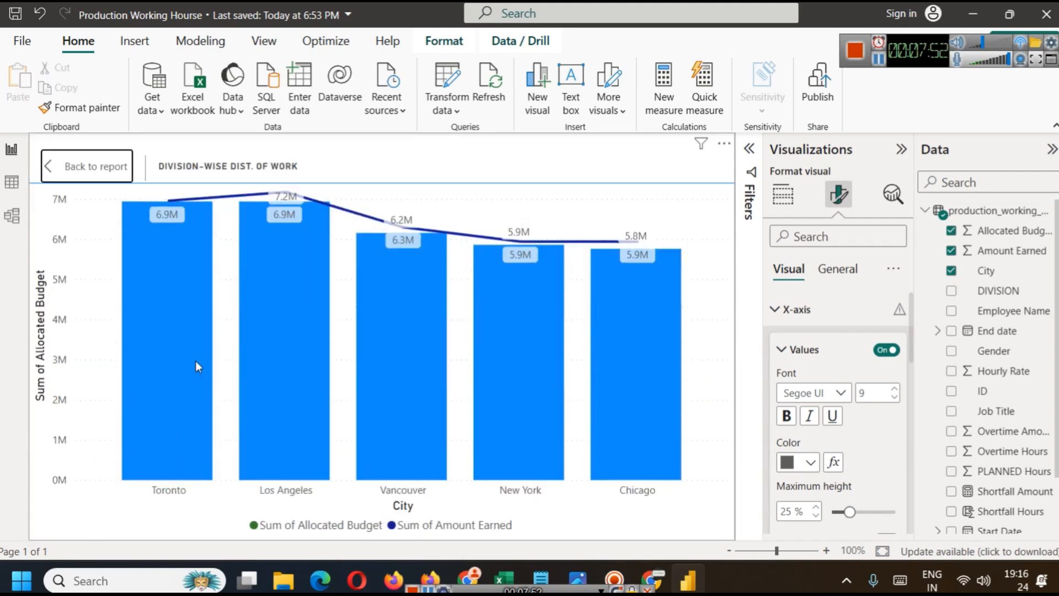
pyautogui.moveTo(274, 324)
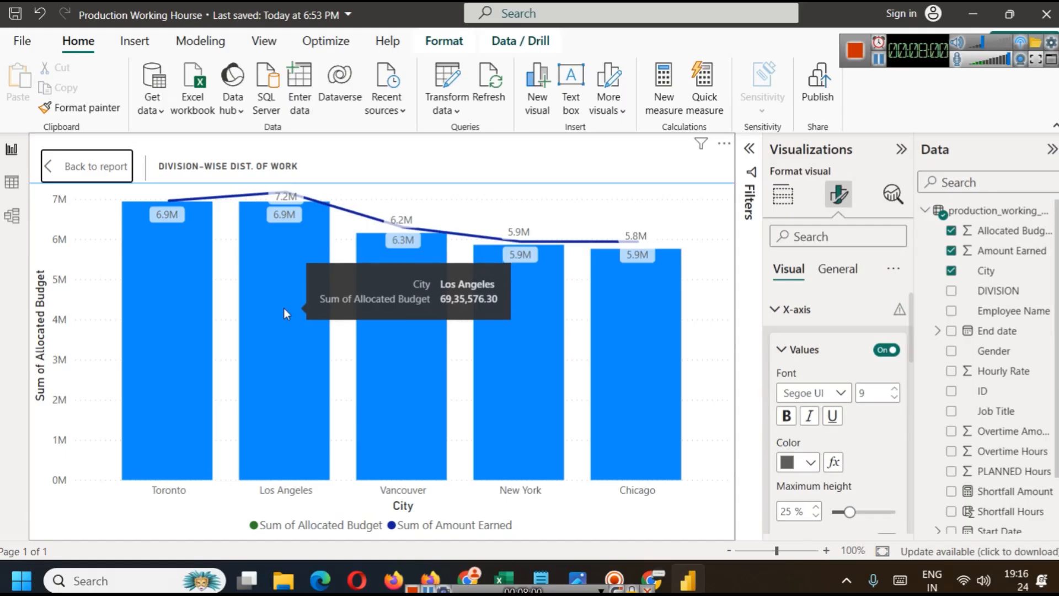
pyautogui.click(86, 166)
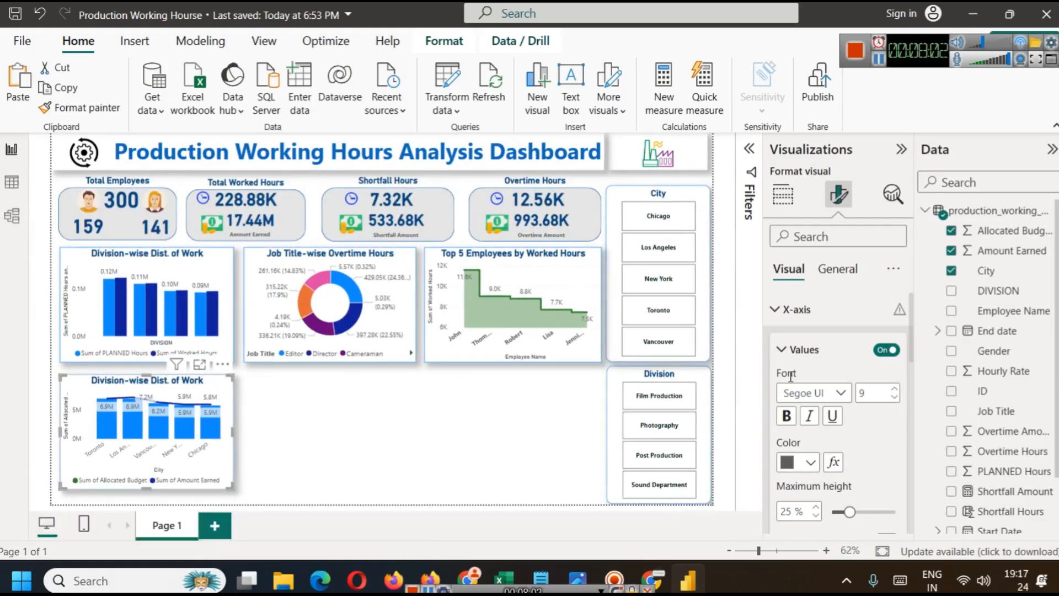
# Step: Set the line color of the Sum of Amount Earned series in the city combo chart to dark green
pyautogui.click(831, 314)
pyautogui.scroll(-2, 830, 411)
pyautogui.scroll(-2, 831, 411)
pyautogui.click(832, 415)
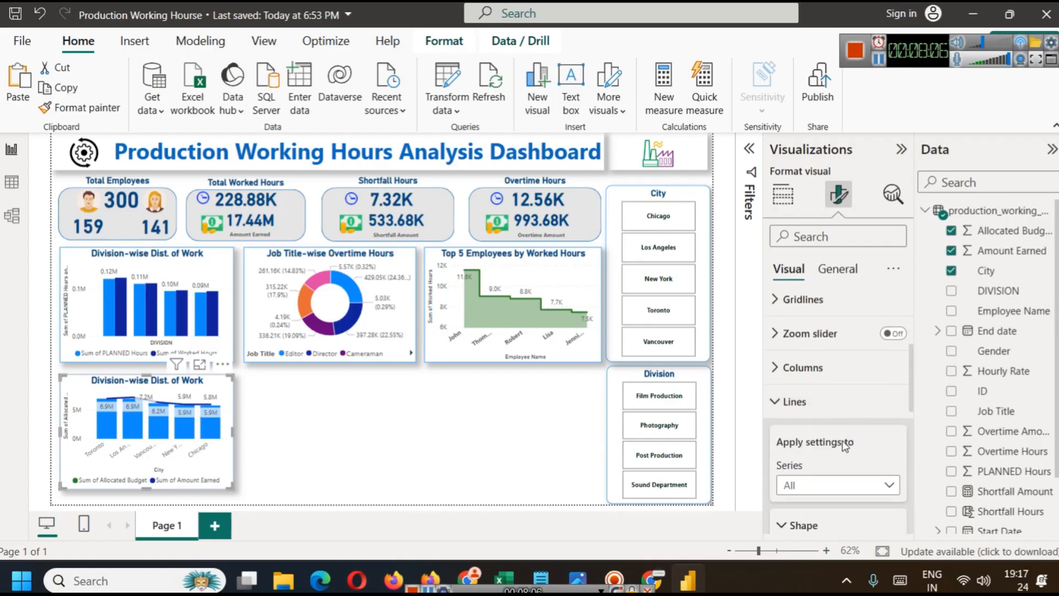
pyautogui.scroll(-3, 835, 435)
pyautogui.scroll(2, 833, 415)
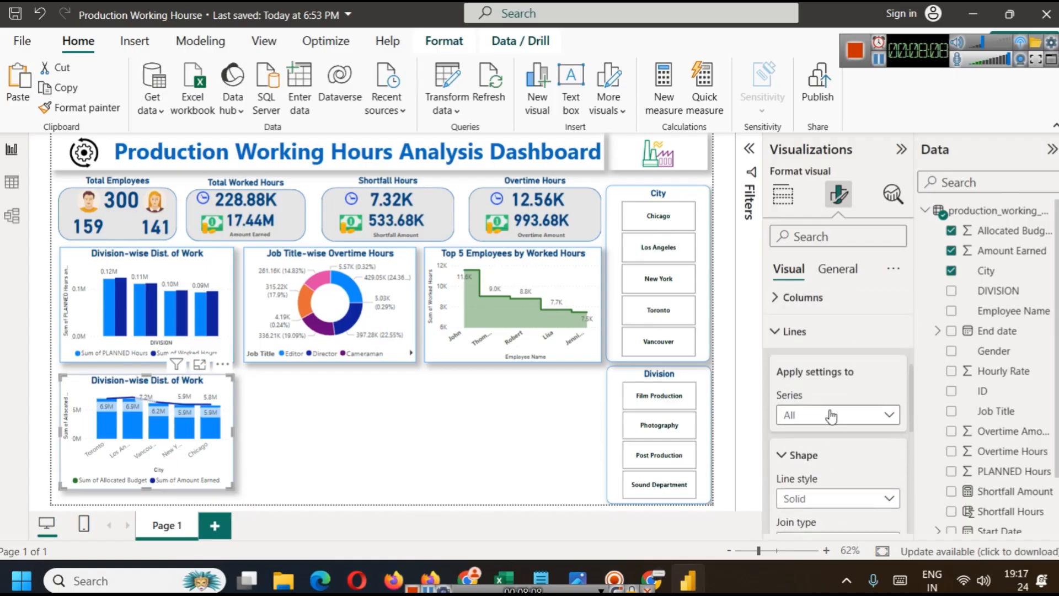
pyautogui.click(824, 422)
pyautogui.click(825, 418)
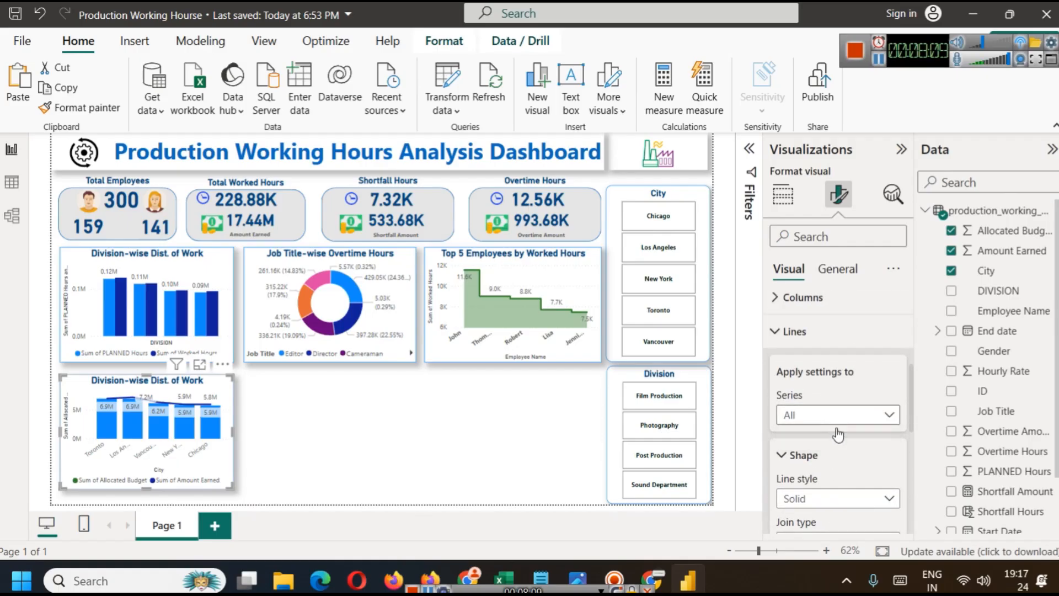
pyautogui.click(827, 499)
pyautogui.scroll(-5, 877, 416)
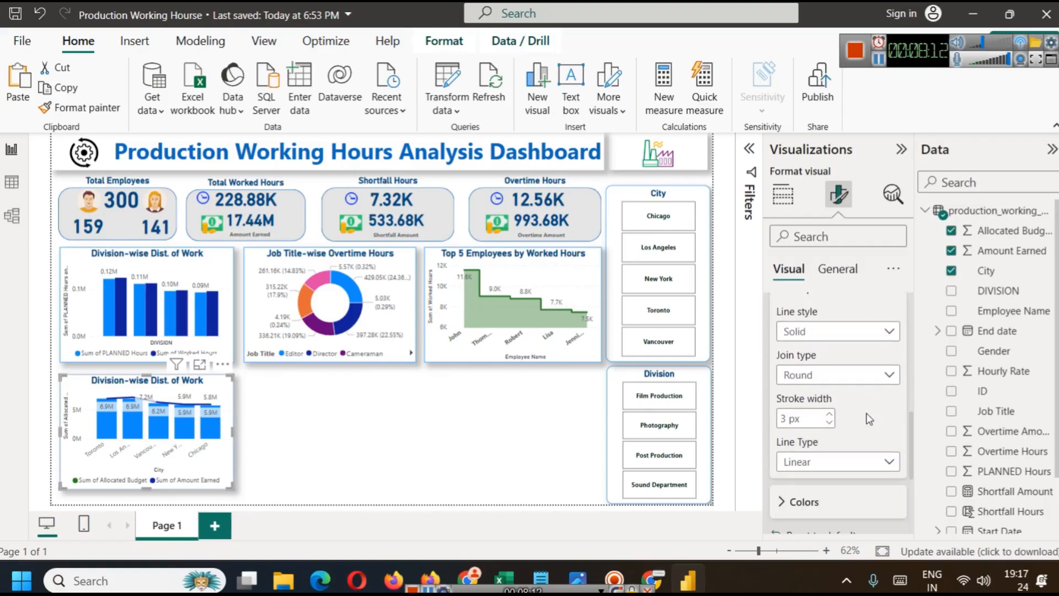
pyautogui.click(868, 420)
pyautogui.scroll(-3, 844, 419)
pyautogui.scroll(2, 827, 398)
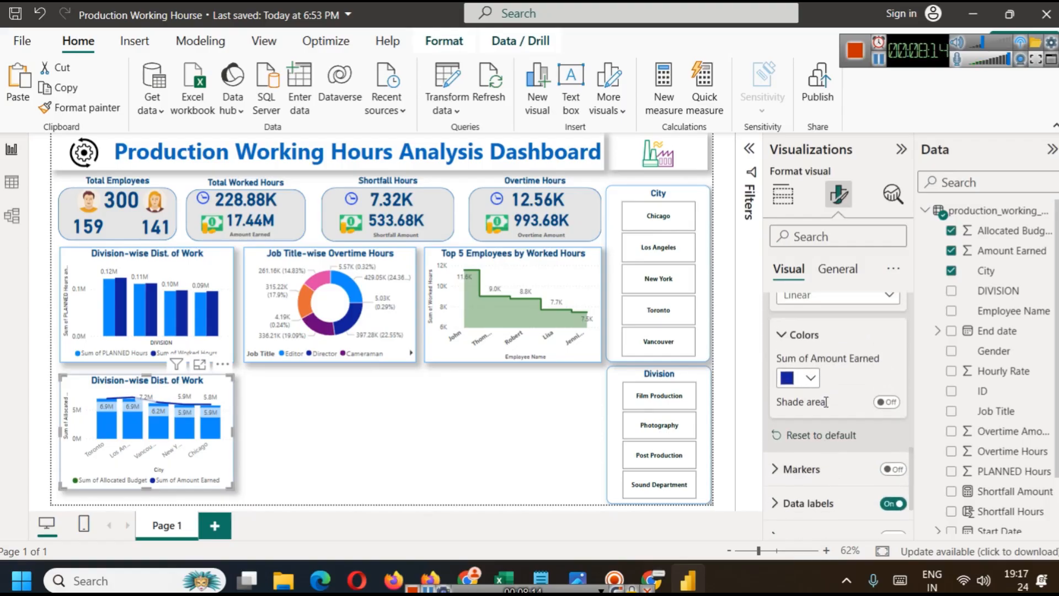
pyautogui.click(811, 379)
pyautogui.click(798, 304)
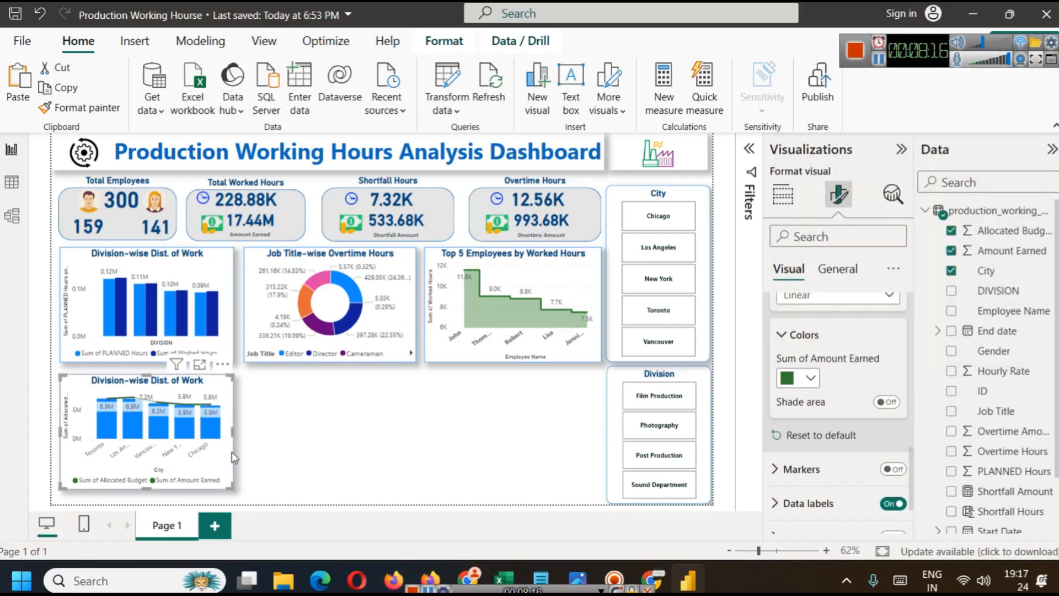
pyautogui.click(287, 437)
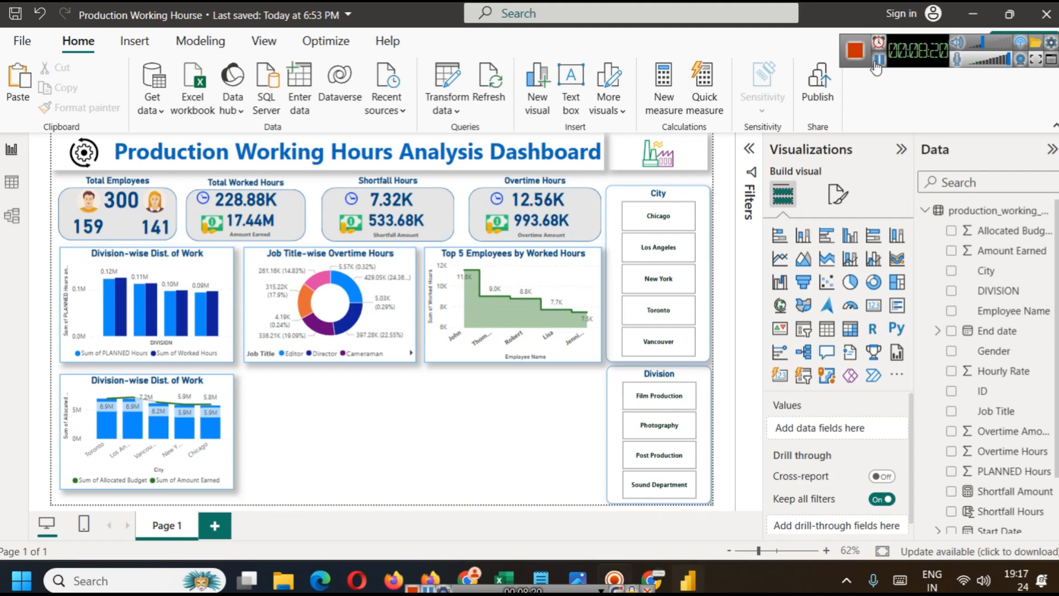
# Step: Delete the city combo chart and insert a new line and clustered column chart in its place
pyautogui.click(877, 67)
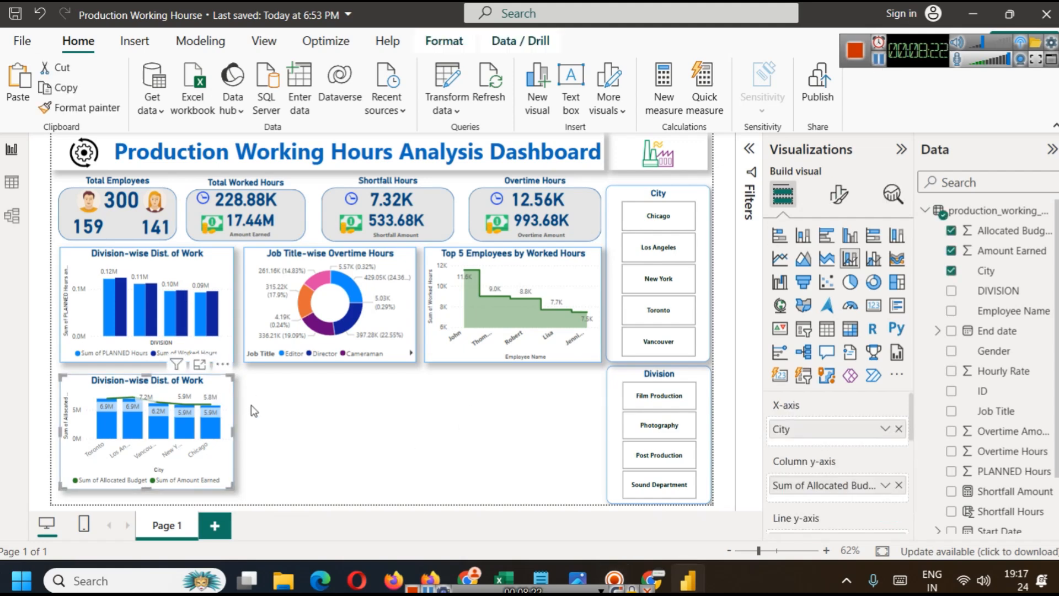
pyautogui.press('Delete')
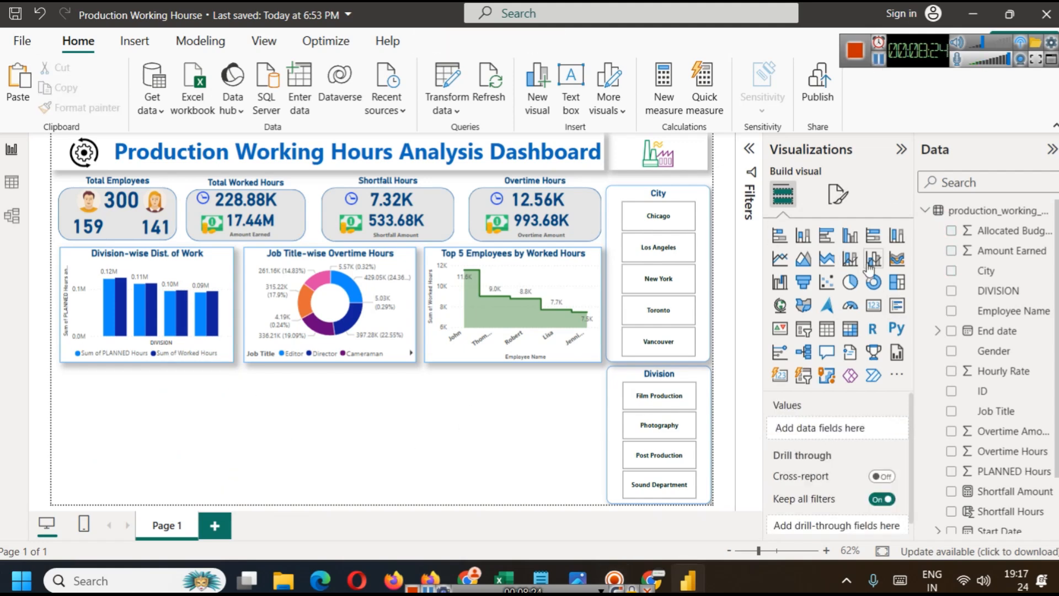
pyautogui.click(874, 259)
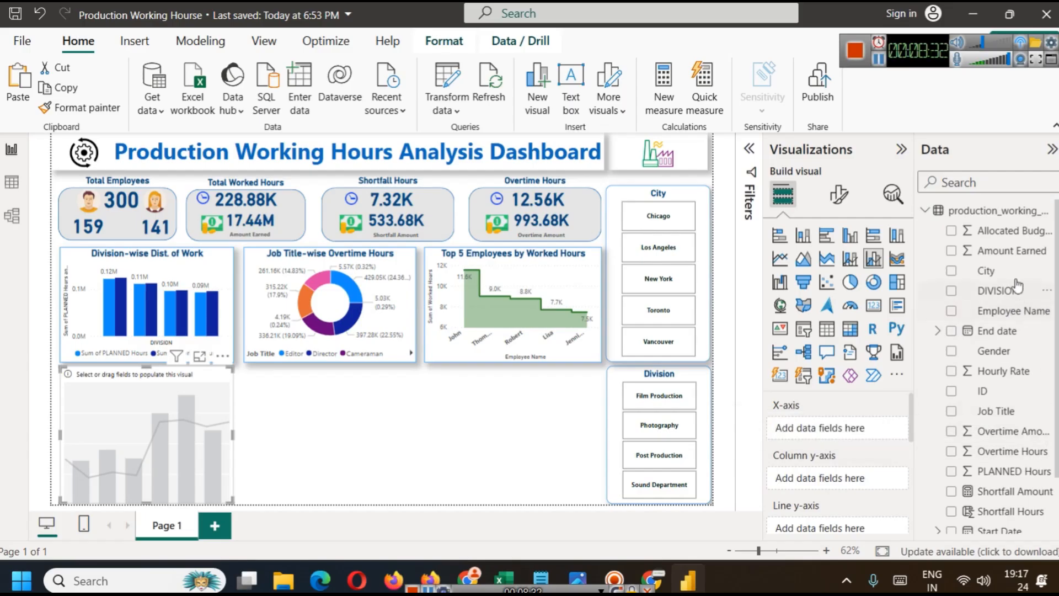
# Step: Assign City to the X-axis, Amount Earned to the column y-axis and Allocated Budget to the line y-axis of the new chart
pyautogui.moveTo(1016, 230); pyautogui.dragTo(1052, 246)
pyautogui.moveTo(994, 274); pyautogui.dragTo(839, 430)
pyautogui.moveTo(1024, 250); pyautogui.dragTo(853, 489)
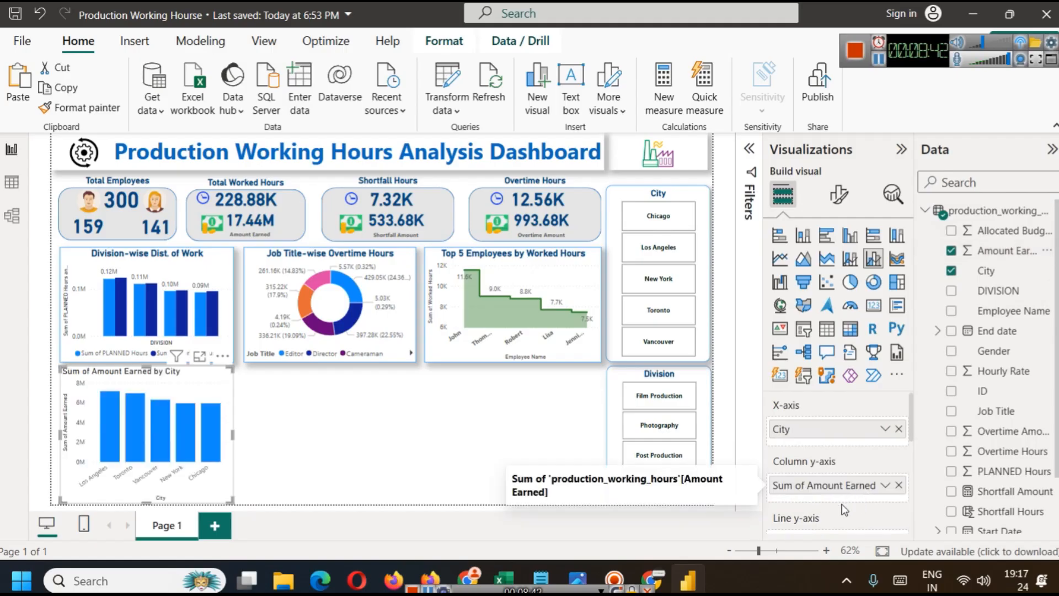
pyautogui.scroll(-2, 874, 448)
pyautogui.moveTo(1025, 230); pyautogui.dragTo(858, 465)
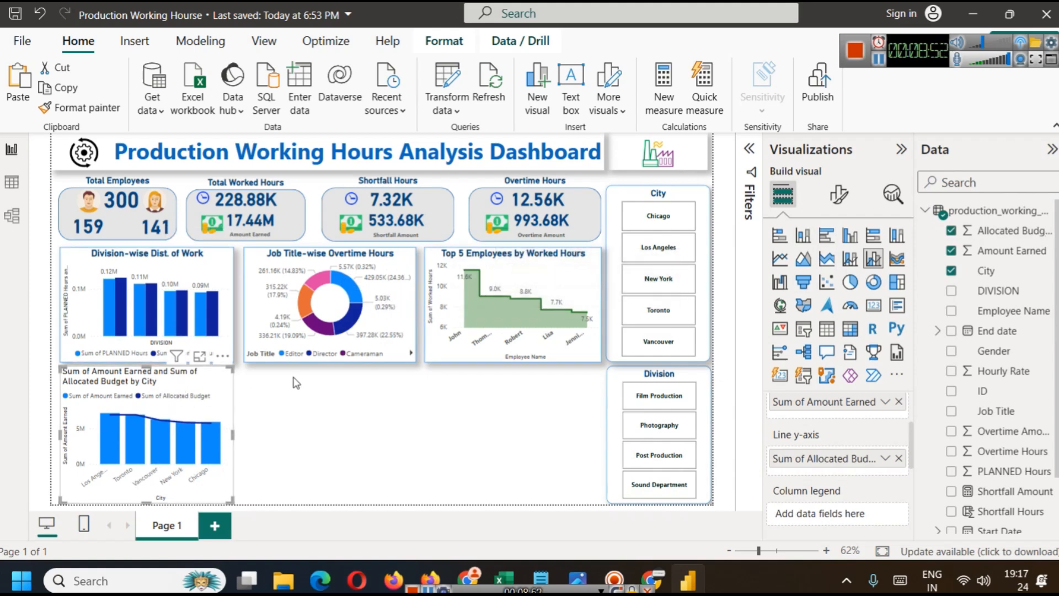
# Step: Copy the formatting of the Division-wise Dist. of Work chart onto the new city chart with Format painter
pyautogui.click(116, 255)
pyautogui.click(94, 107)
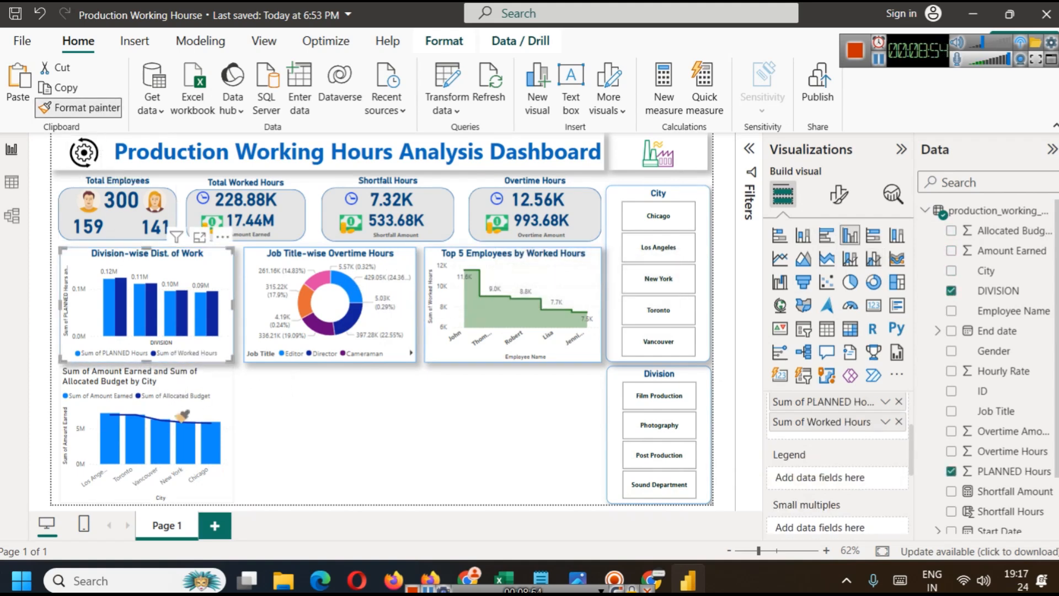
pyautogui.click(193, 383)
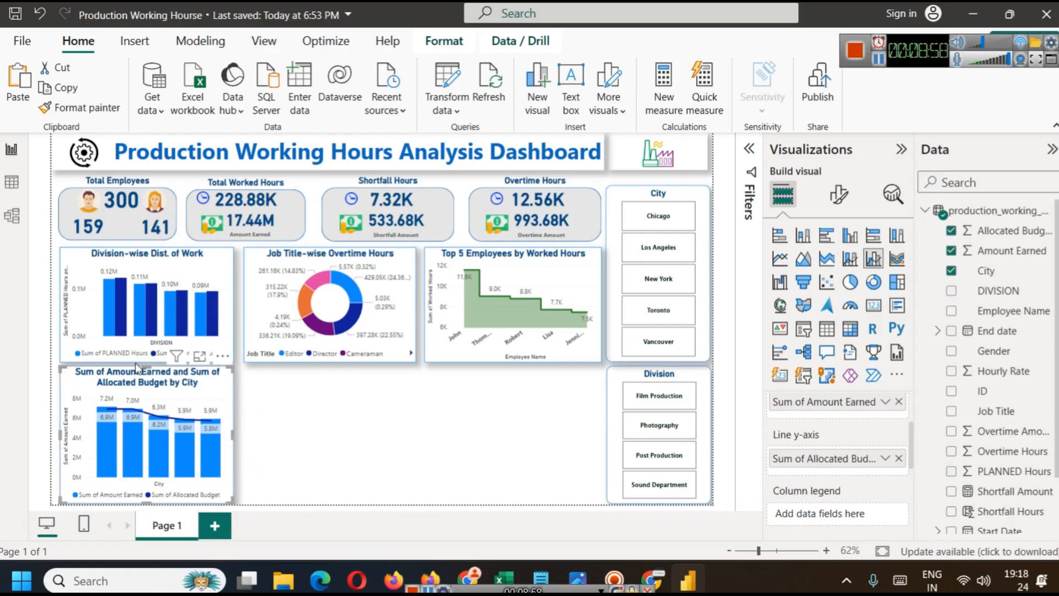
# Step: Change the city chart's title to "Earning & Budget by City"
pyautogui.click(839, 196)
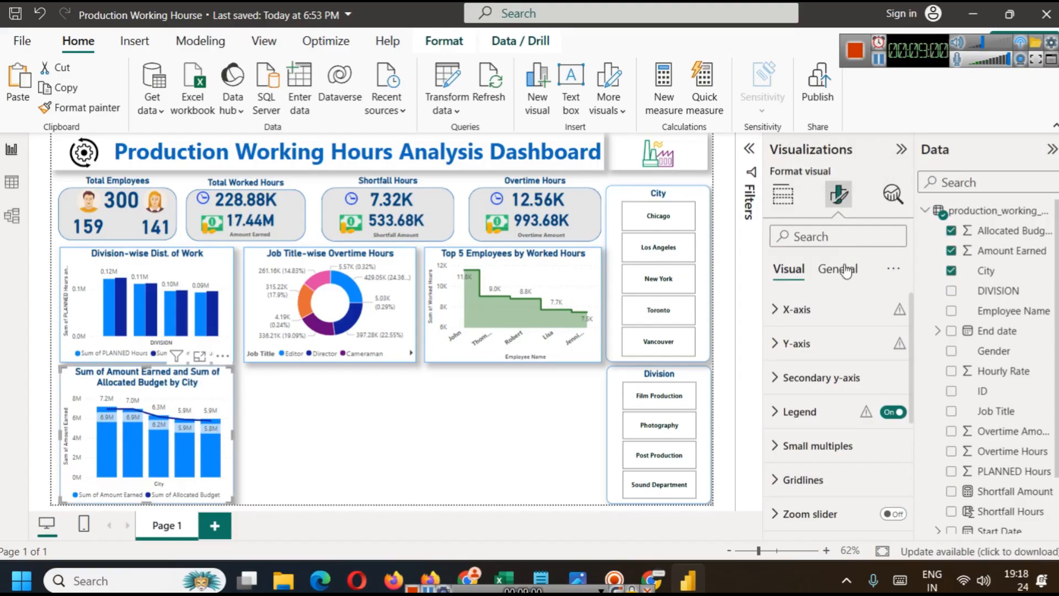
pyautogui.click(838, 268)
pyautogui.click(810, 349)
pyautogui.click(823, 425)
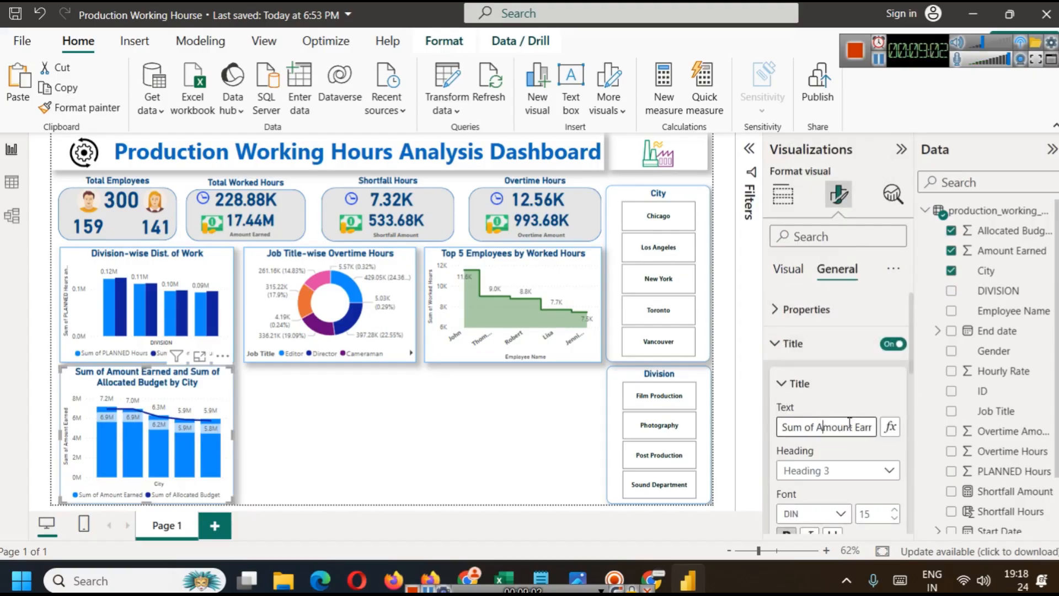
pyautogui.hotkey('ctrl', 'a')
pyautogui.write('Earning & Budget by City')
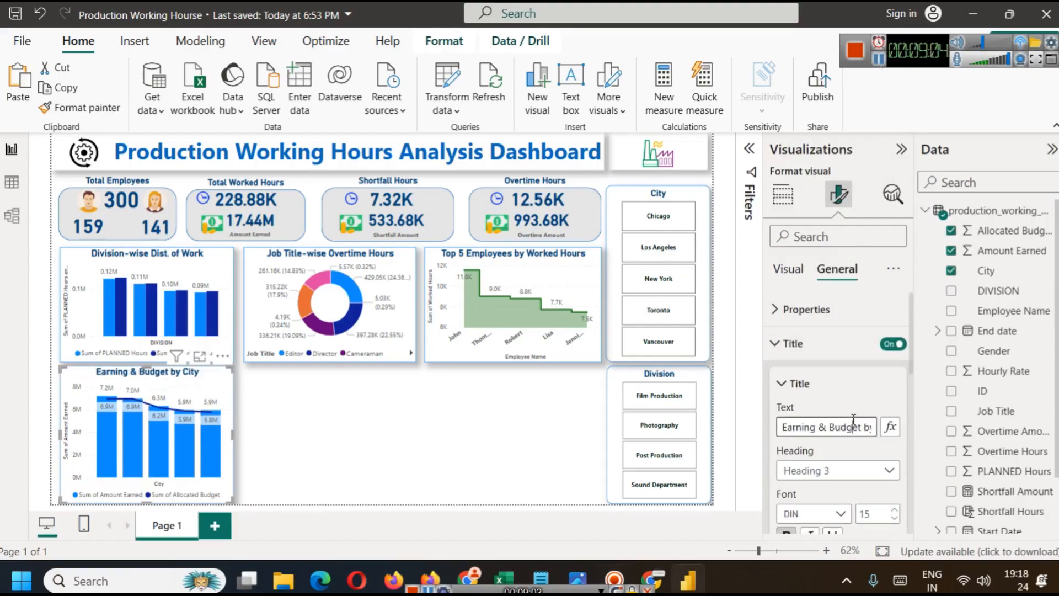
pyautogui.click(330, 478)
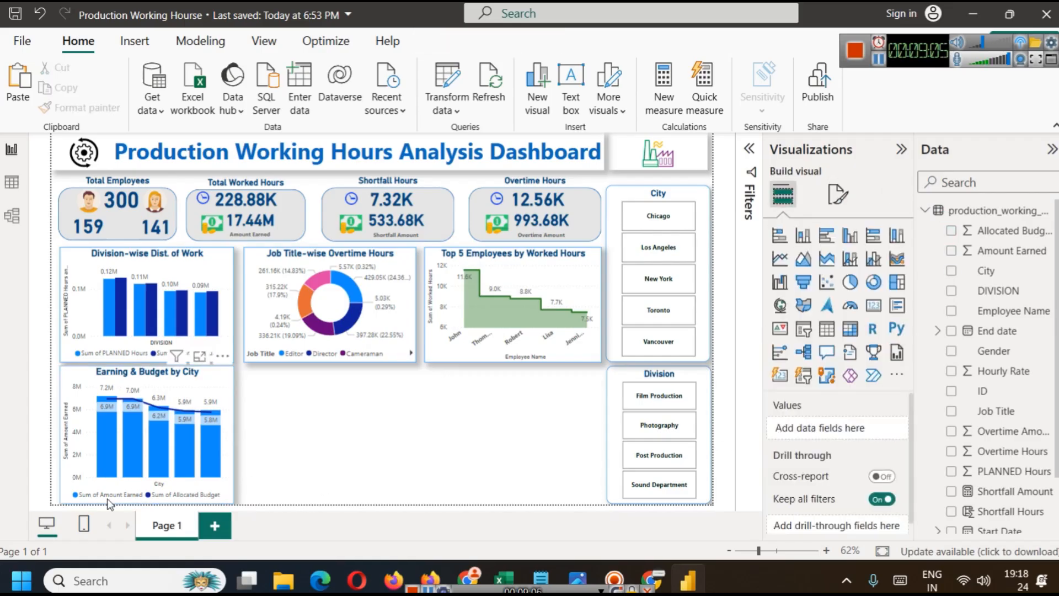
# Step: Set the line color of the Sum of Allocated Budget series in the Earning & Budget by City chart to dark green
pyautogui.click(210, 377)
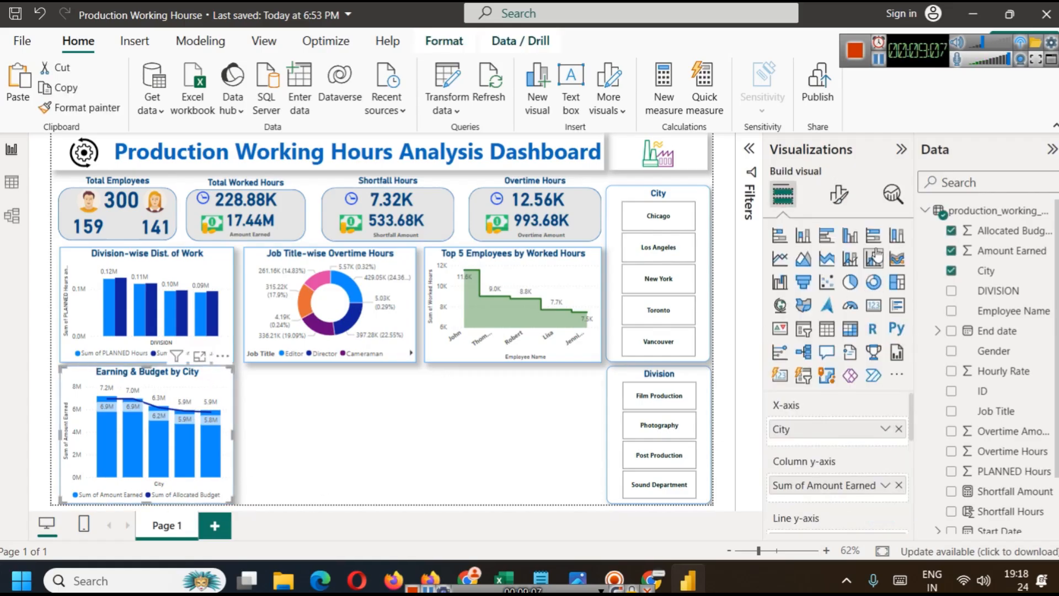
pyautogui.click(839, 194)
pyautogui.scroll(-4, 826, 442)
pyautogui.click(822, 425)
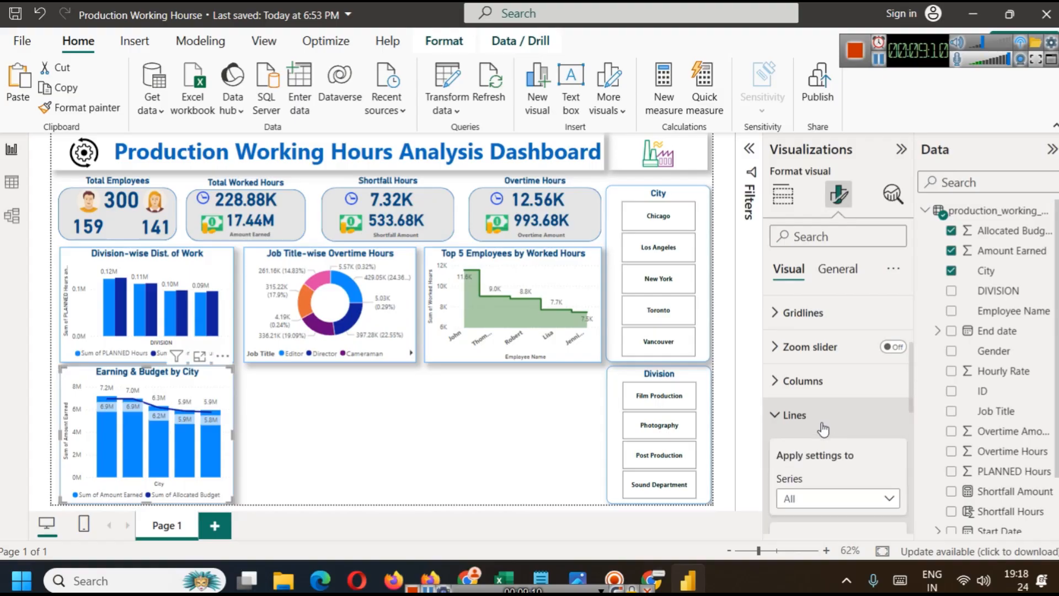
pyautogui.scroll(-3, 823, 436)
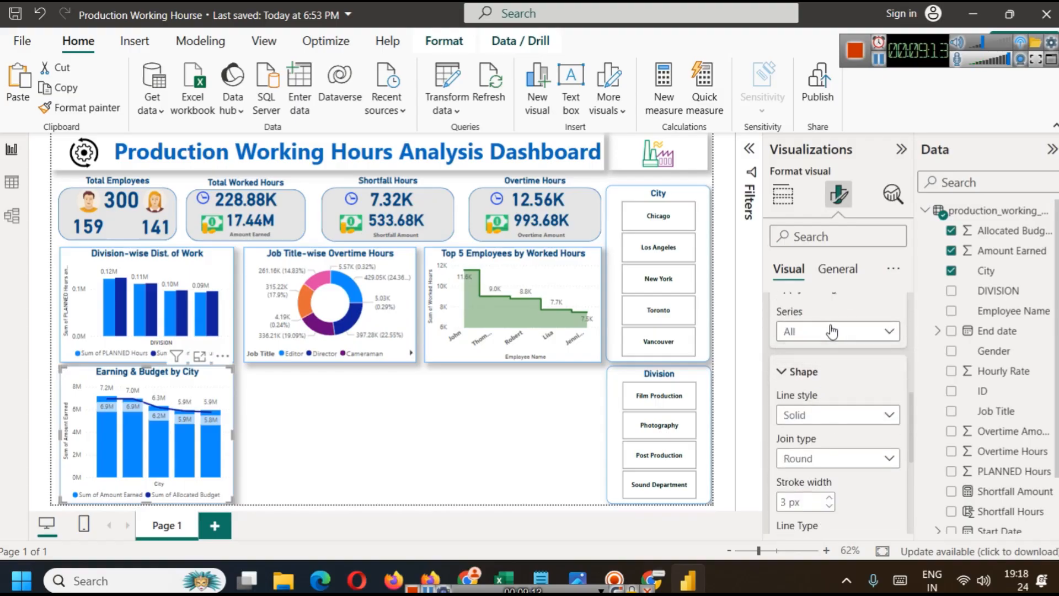
pyautogui.scroll(1, 828, 407)
pyautogui.scroll(-3, 831, 407)
pyautogui.scroll(-2, 828, 397)
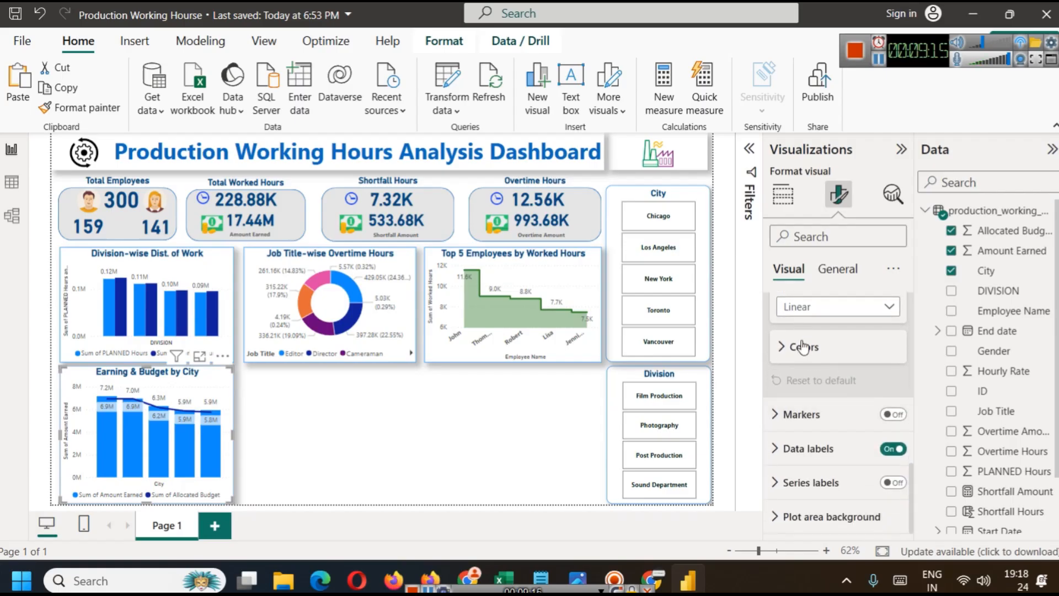
pyautogui.click(803, 345)
pyautogui.click(811, 391)
pyautogui.click(798, 320)
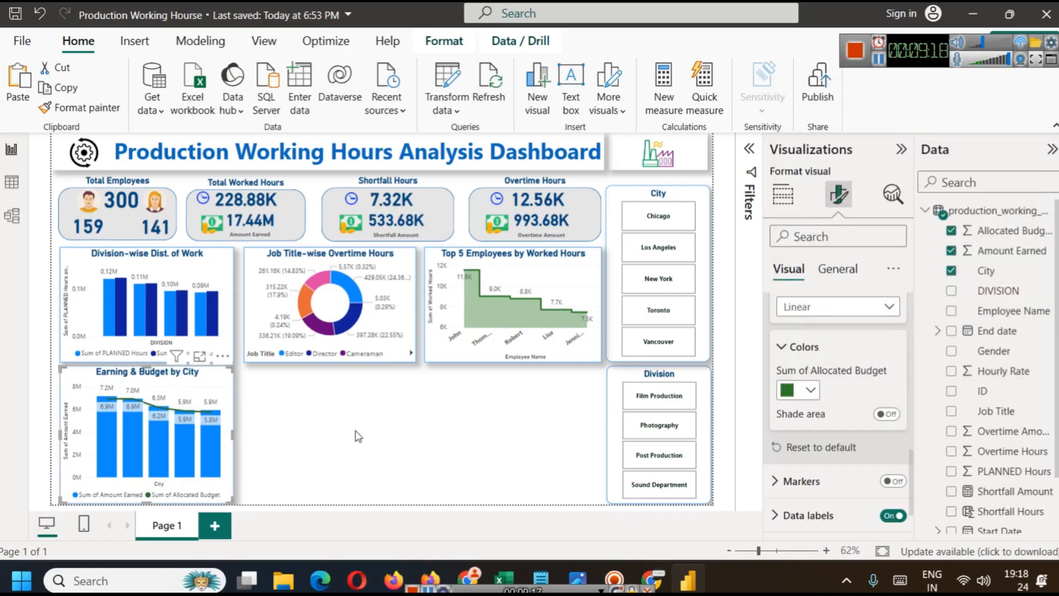
pyautogui.click(332, 428)
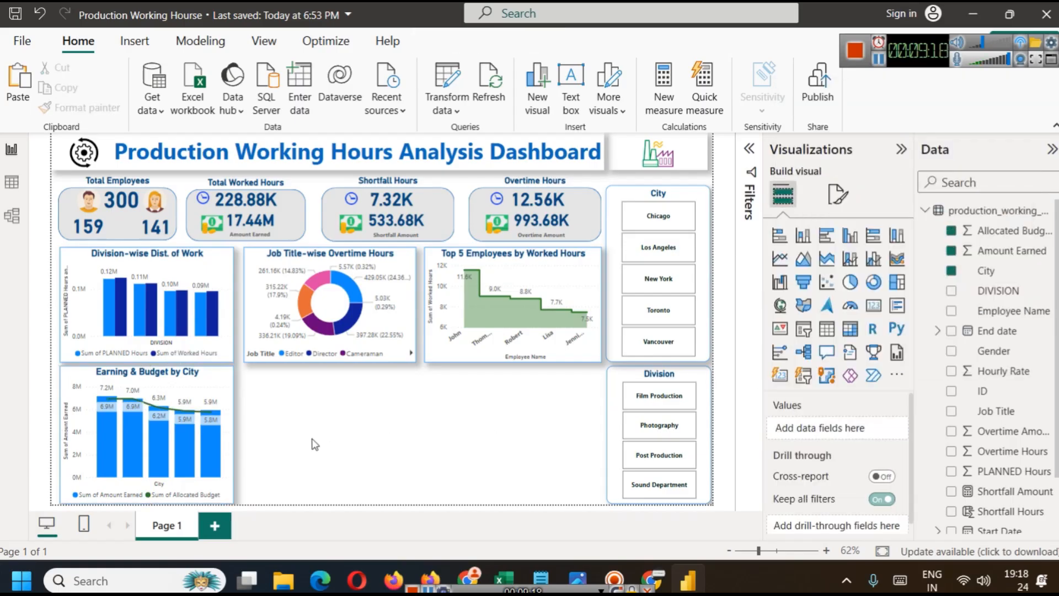
# Step: Shorten the Earning & Budget by City chart slightly by raising its lower edge above the page boundary
pyautogui.click(220, 476)
pyautogui.click(150, 500)
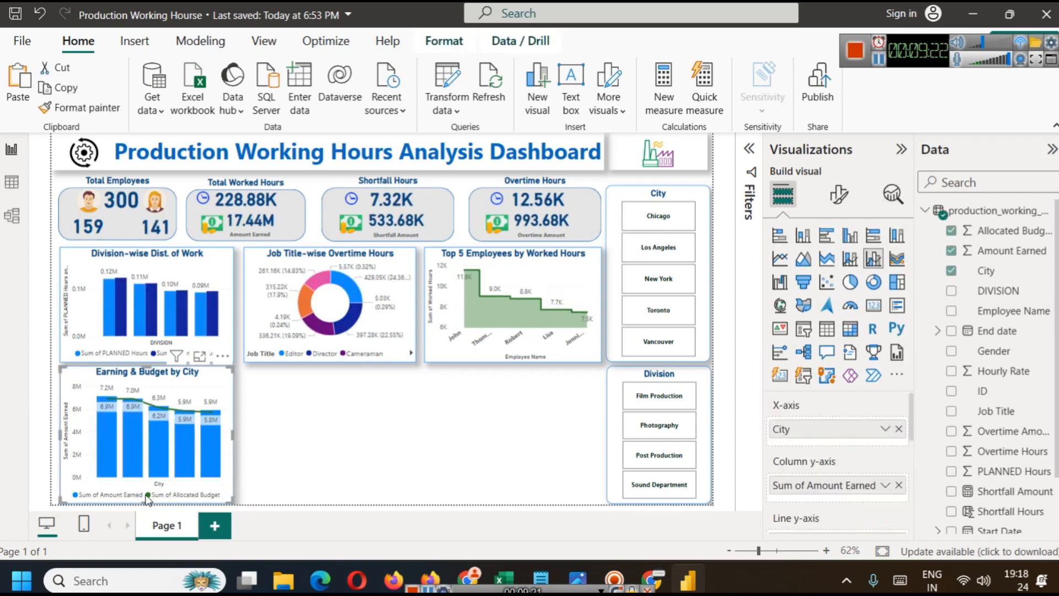
pyautogui.click(308, 460)
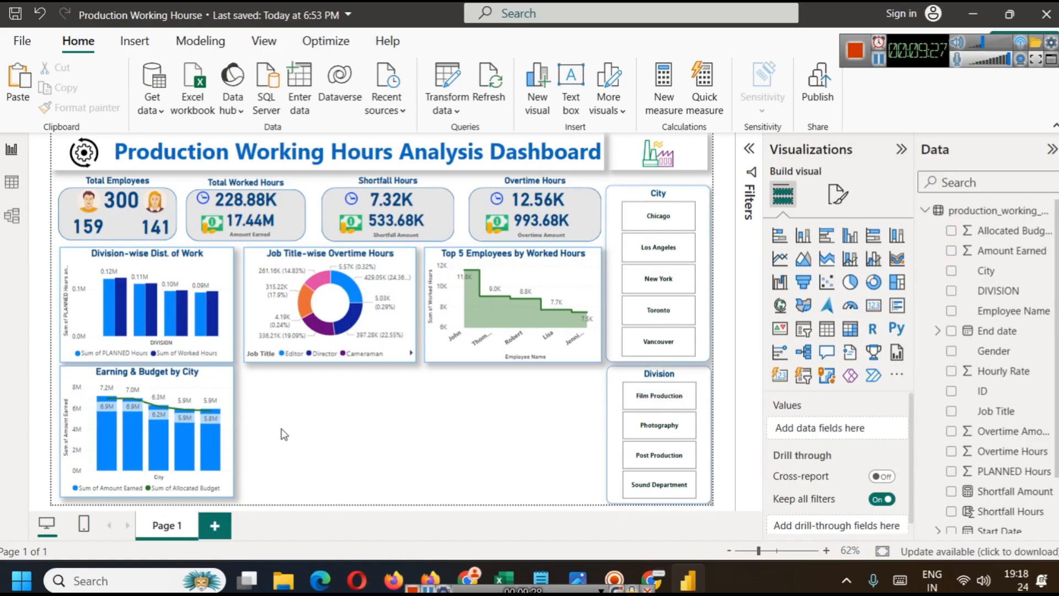
# Step: Filter the report to the Film Production division with the Division slicer
pyautogui.click(663, 399)
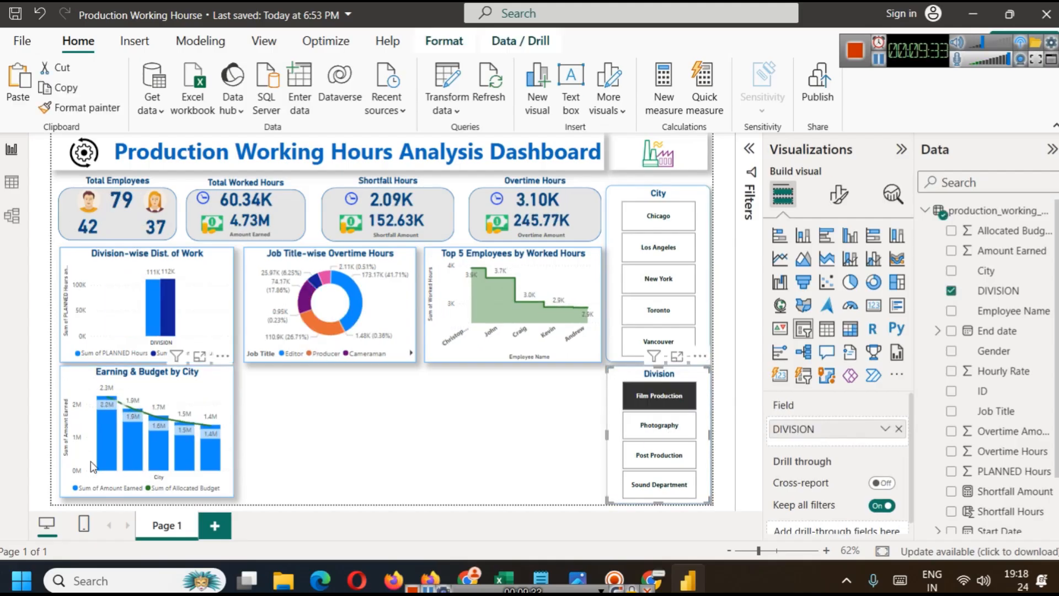
pyautogui.moveTo(106, 439)
# Step: Turn on the X-axis values of the Earning & Budget by City chart
pyautogui.click(209, 397)
pyautogui.click(839, 194)
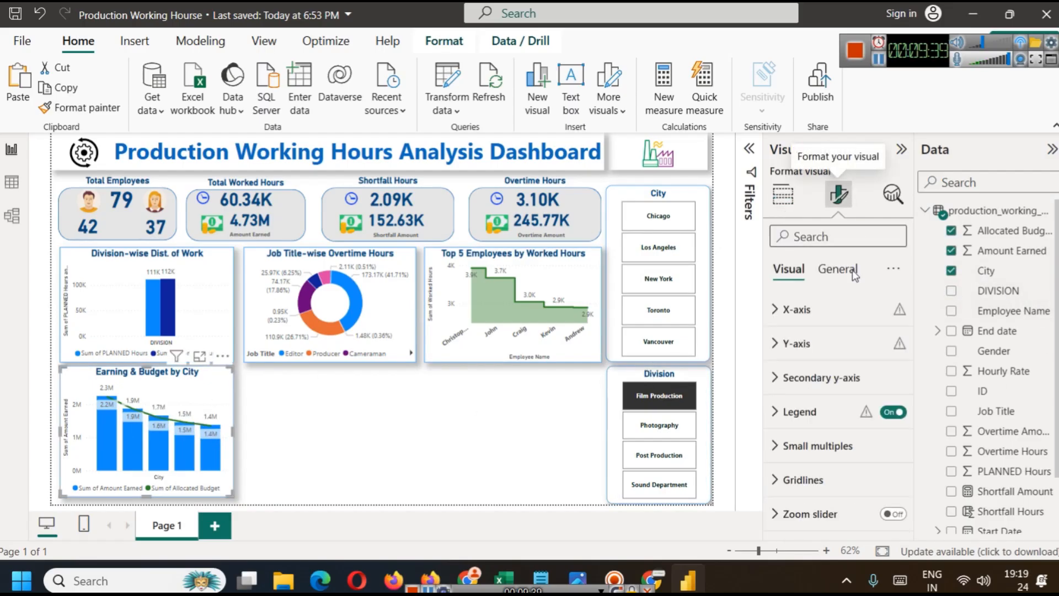
pyautogui.click(826, 319)
pyautogui.click(883, 350)
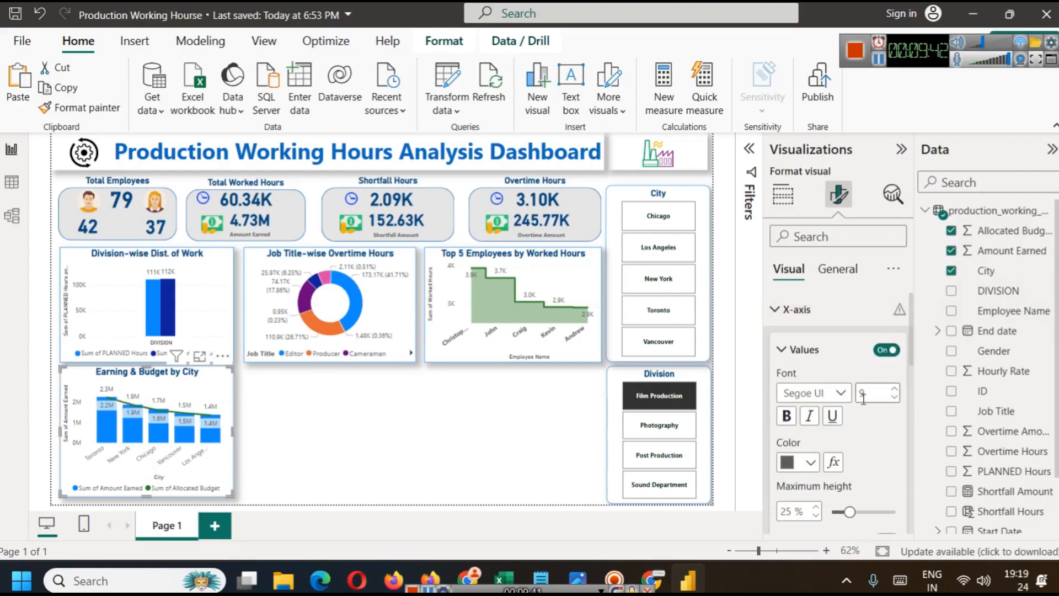
# Step: Turn off the X-axis title of the Earning & Budget by City chart and inspect the chart in focus mode
pyautogui.scroll(-3, 864, 444)
pyautogui.click(873, 500)
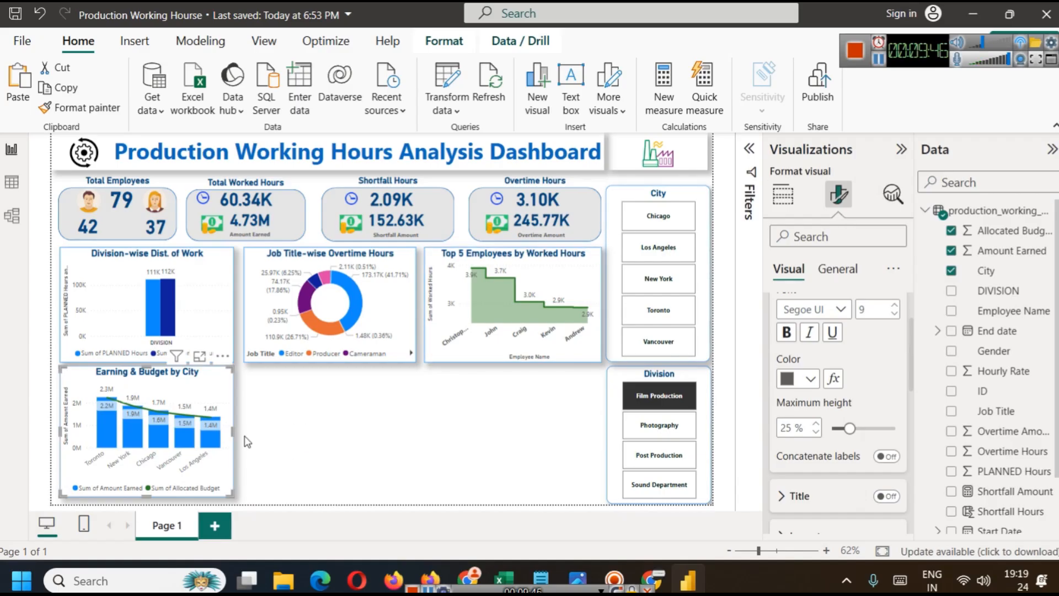
pyautogui.click(201, 357)
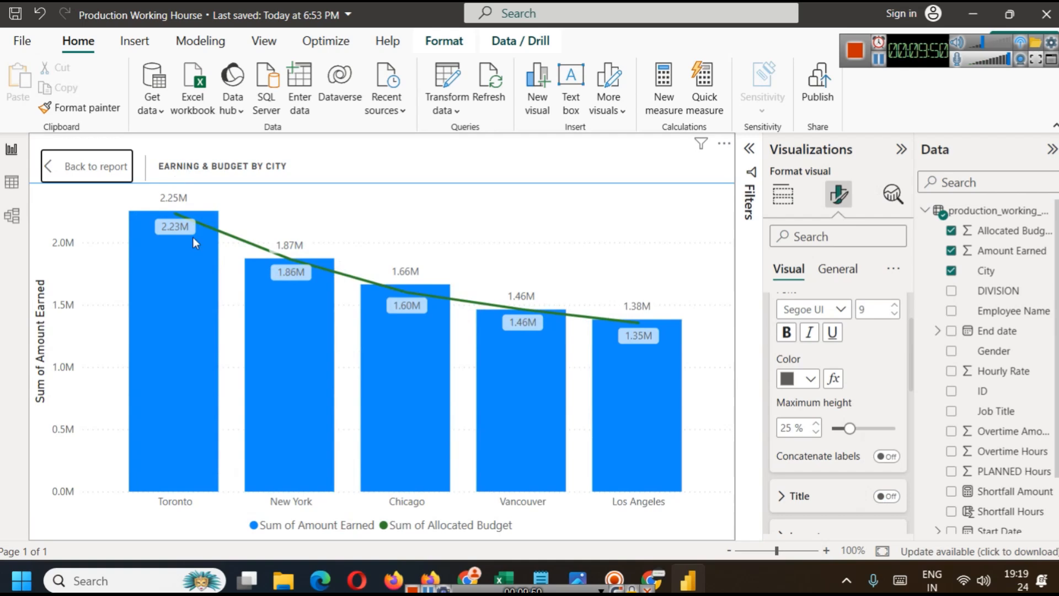
pyautogui.click(94, 166)
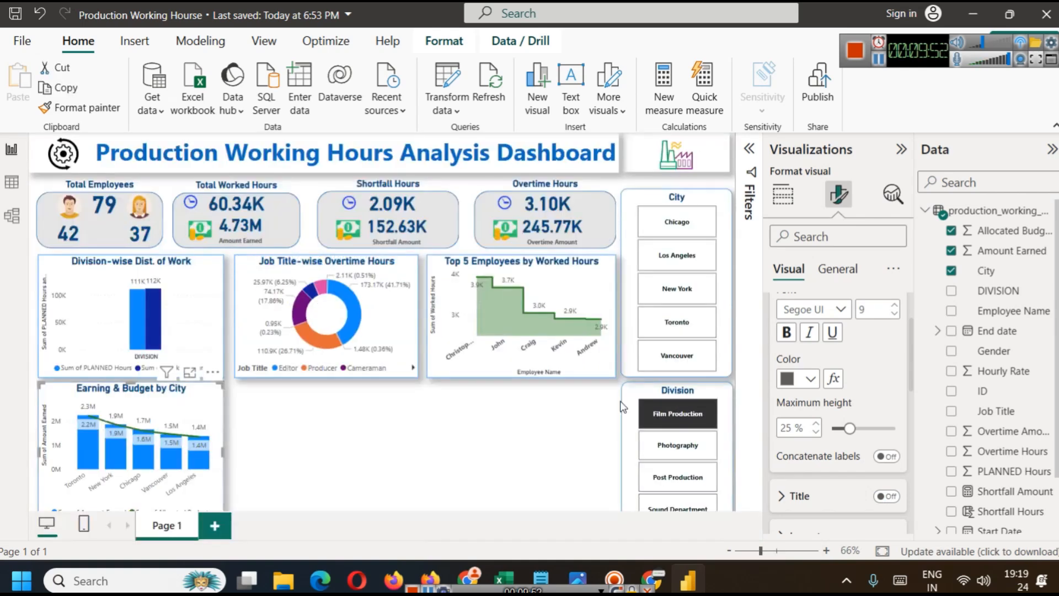
# Step: Check the charts for Photography, Post Production and Sound Department in turn with the Division slicer, and clear the division filter
pyautogui.click(669, 433)
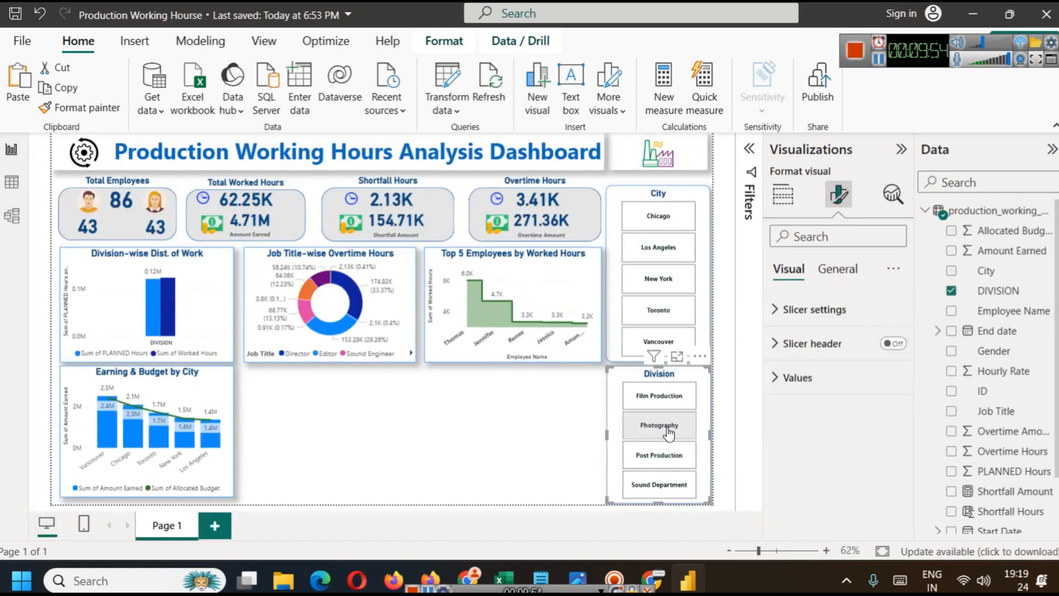
pyautogui.click(662, 434)
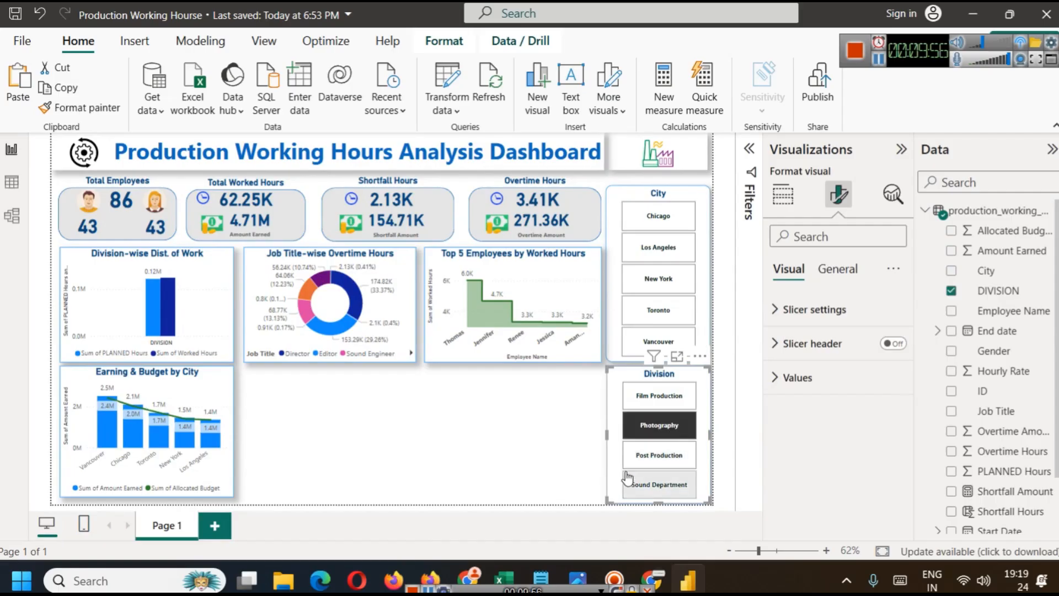
pyautogui.click(658, 457)
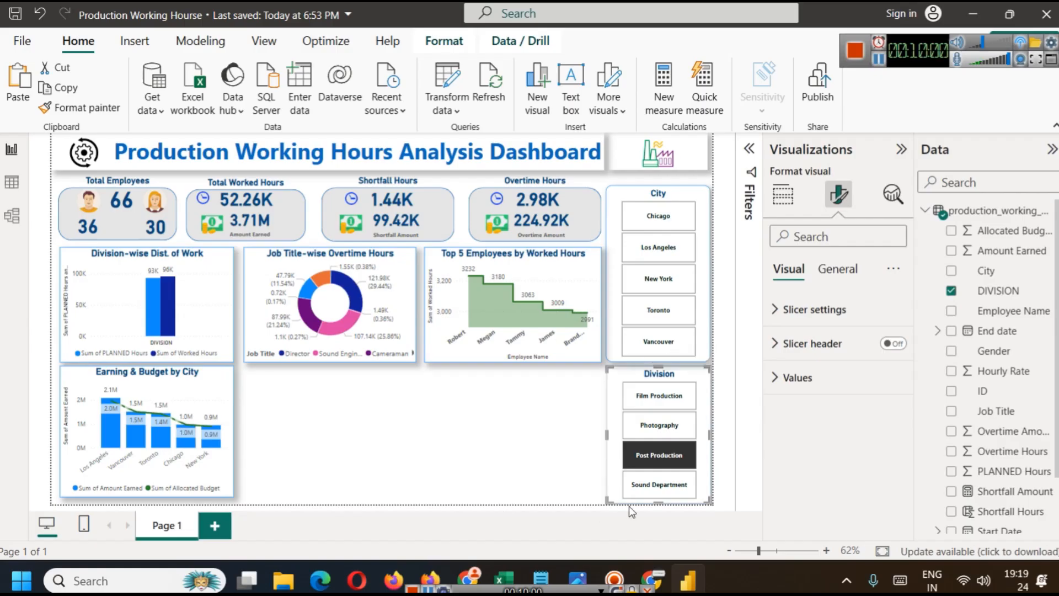
pyautogui.click(634, 487)
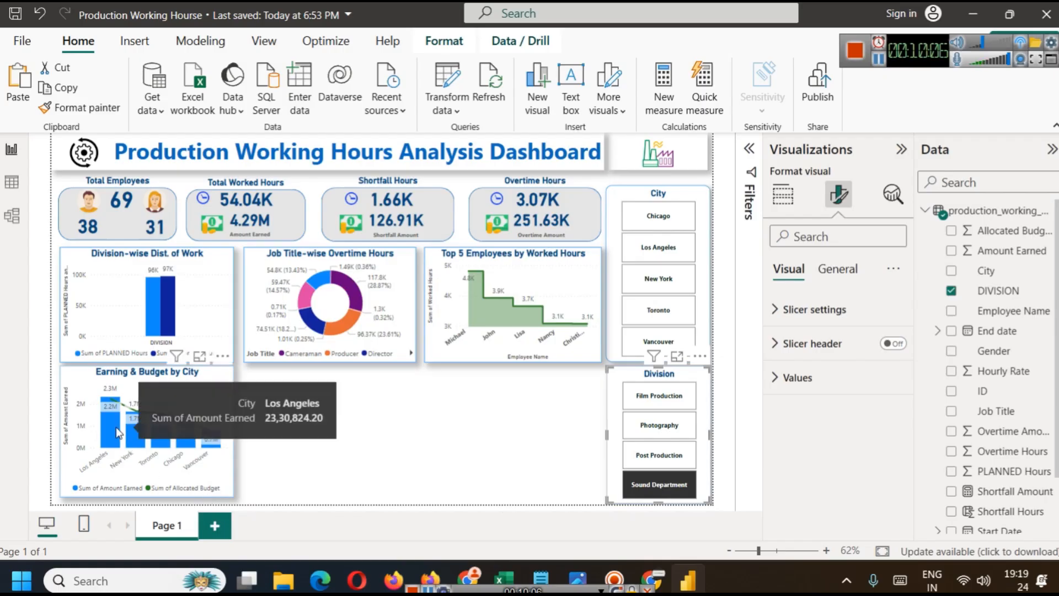
pyautogui.click(656, 489)
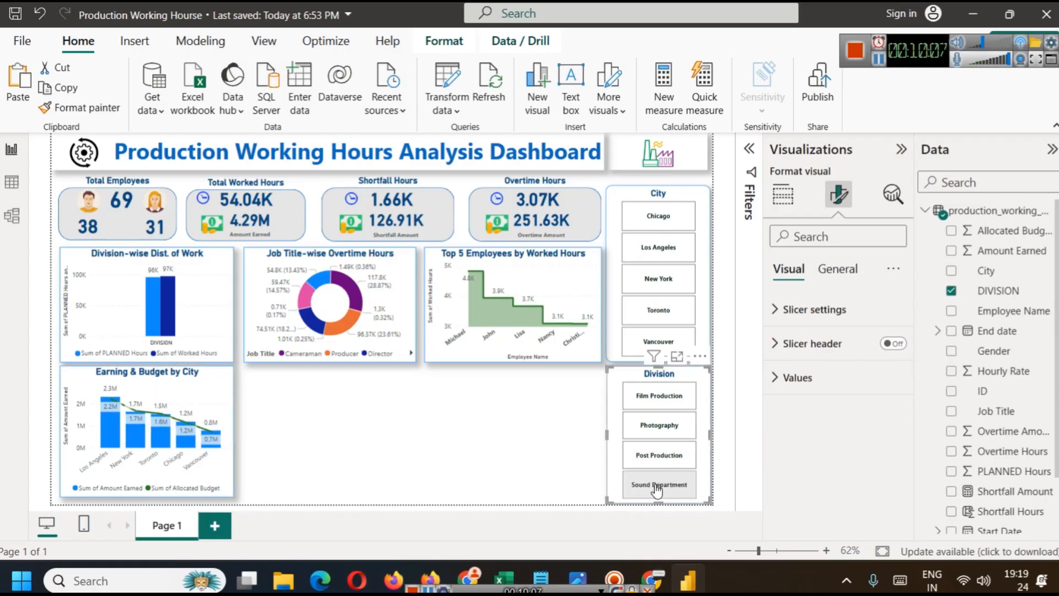
# Step: Insert a funnel chart beside the Earning & Budget by City chart and copy the Division-wise Dist. of Work chart's formatting onto it
pyautogui.click(381, 442)
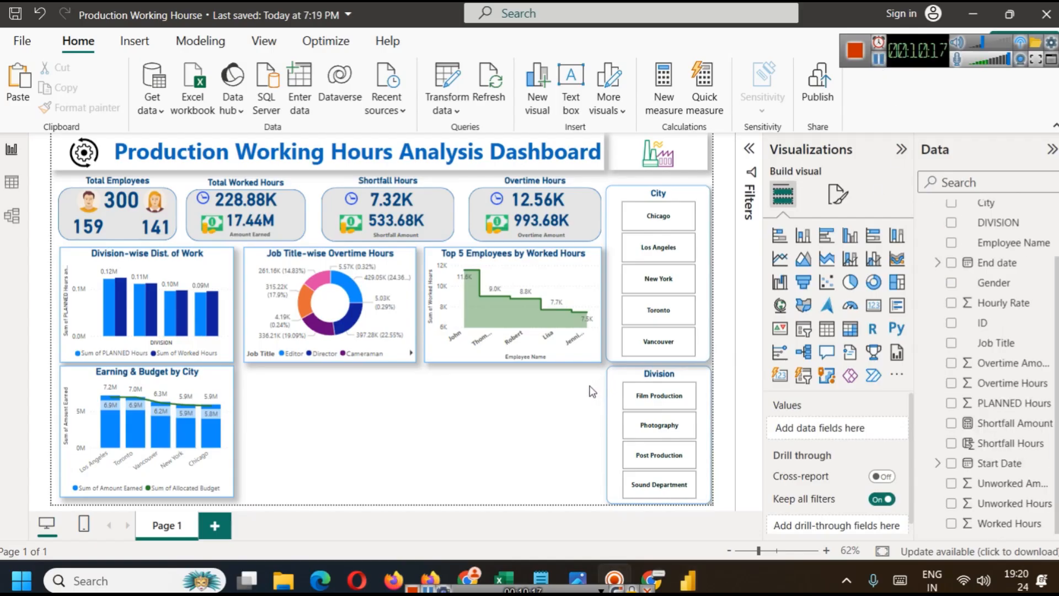
pyautogui.click(804, 283)
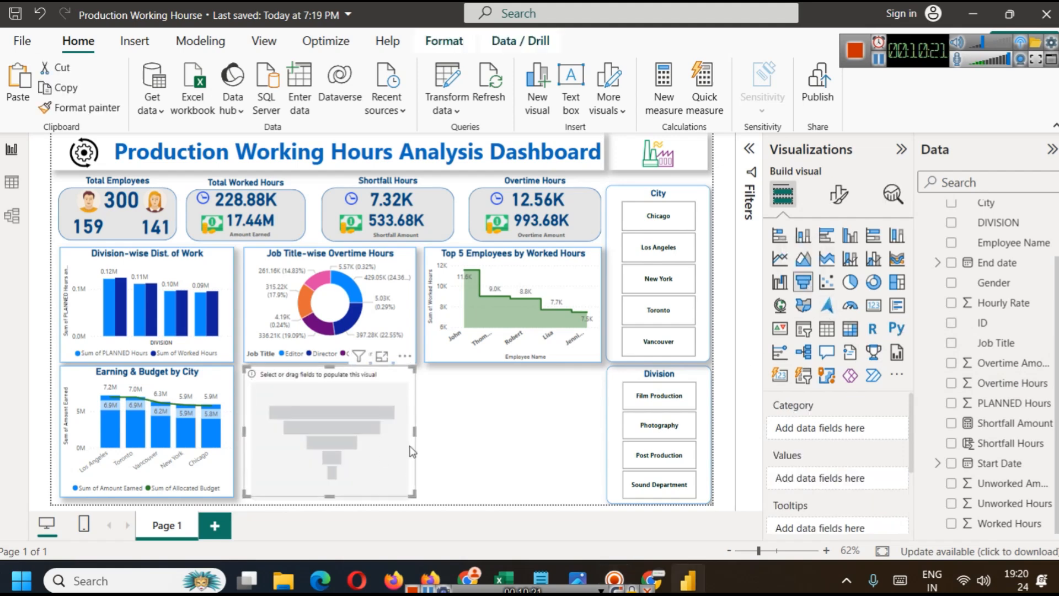
pyautogui.click(84, 259)
pyautogui.click(77, 108)
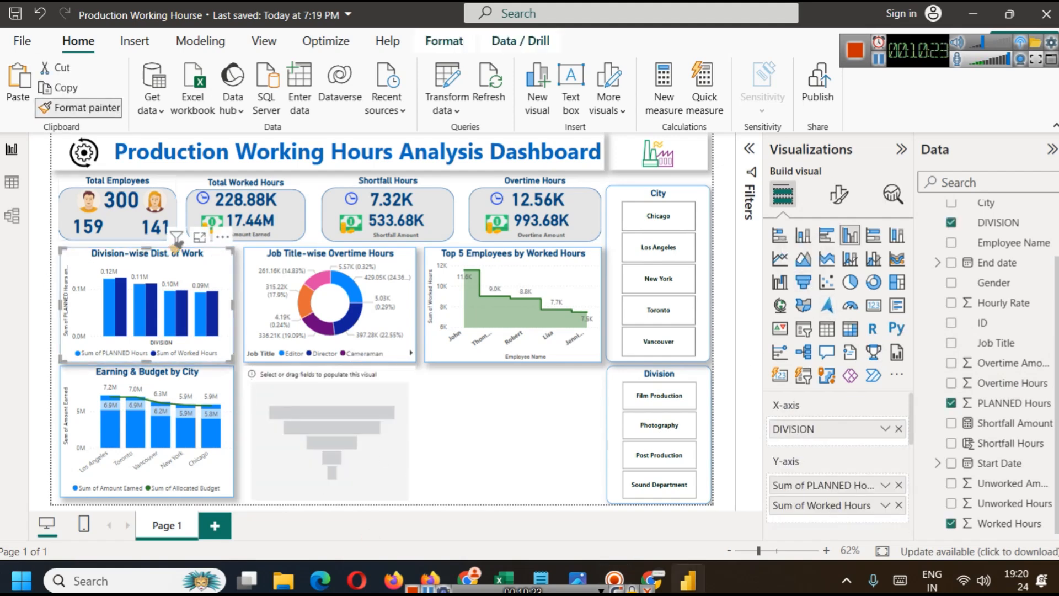
pyautogui.click(338, 393)
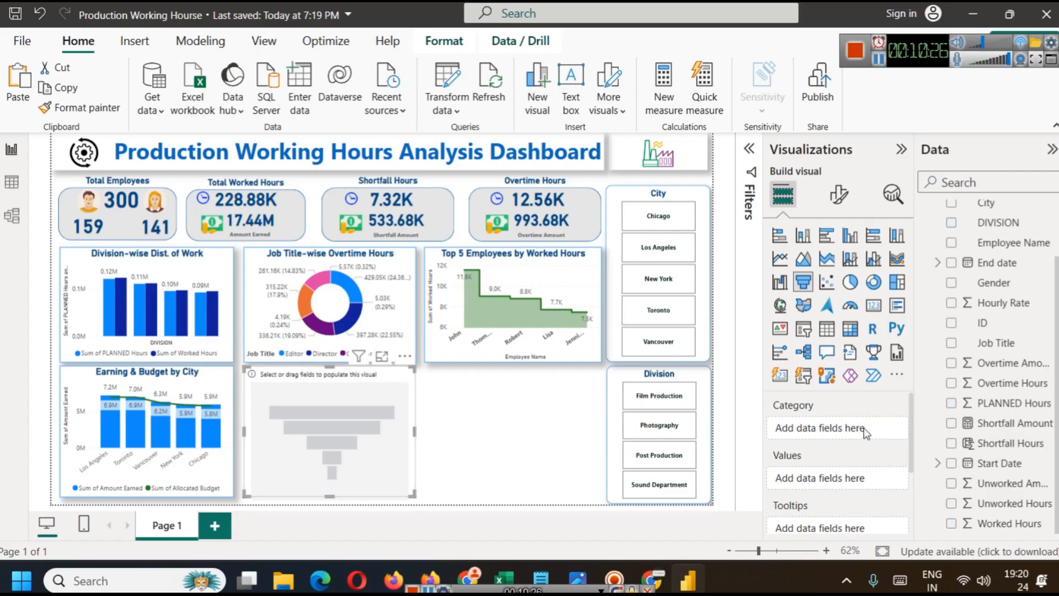
# Step: Build the funnel chart with DIVISION as the category and the average of Hourly Rate as the values
pyautogui.moveTo(995, 236); pyautogui.dragTo(845, 431)
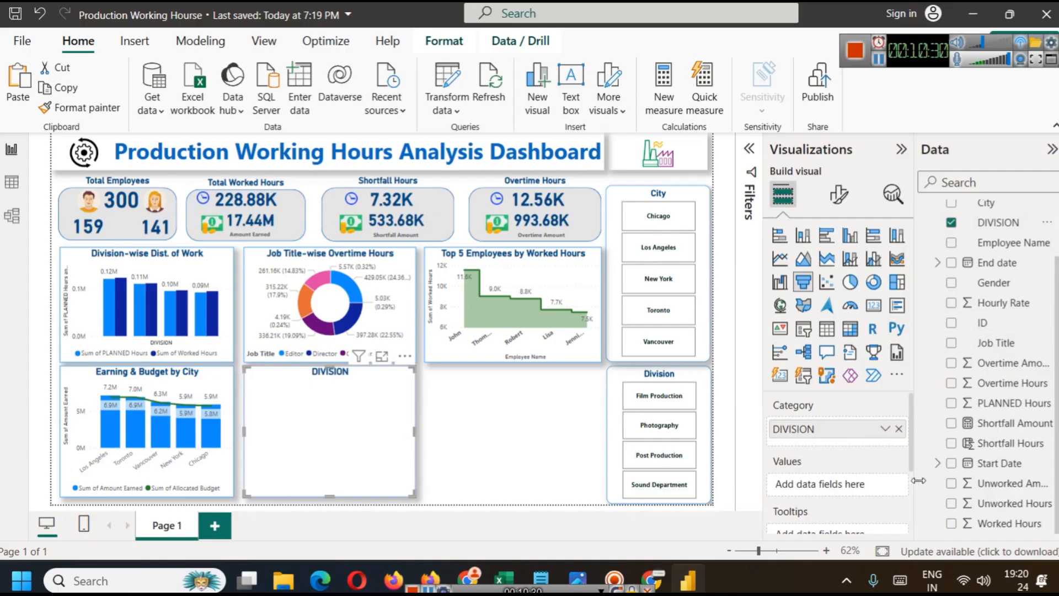
pyautogui.scroll(3, 1011, 477)
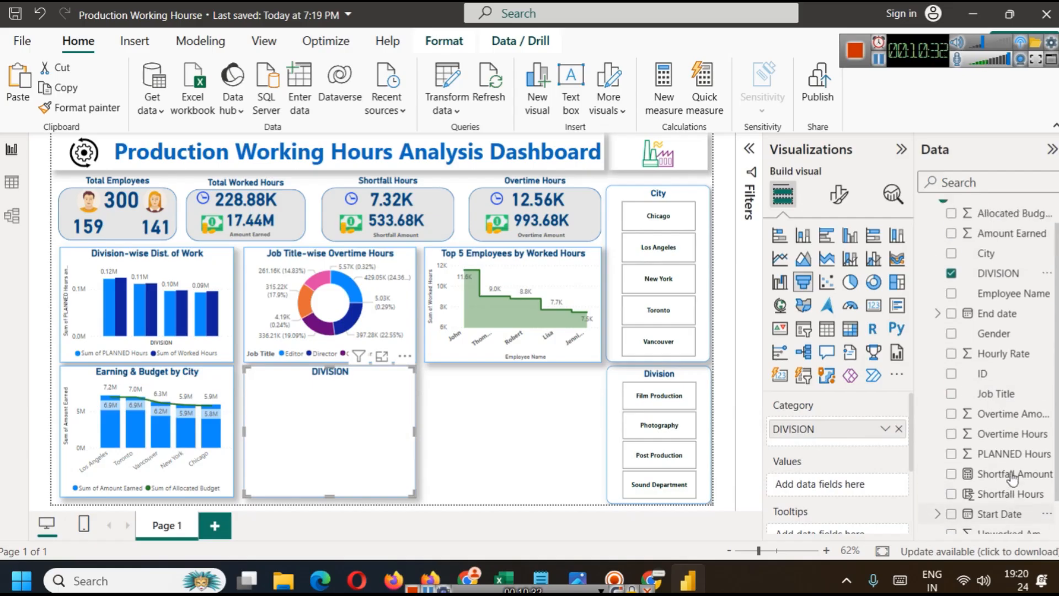
pyautogui.moveTo(1017, 371); pyautogui.dragTo(839, 486)
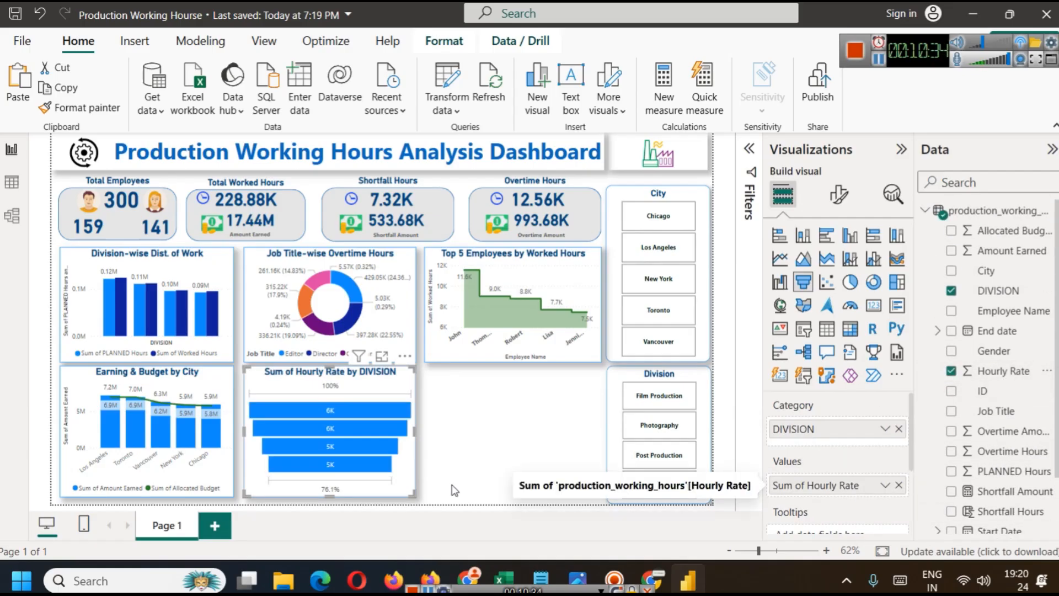
pyautogui.click(885, 485)
pyautogui.click(933, 300)
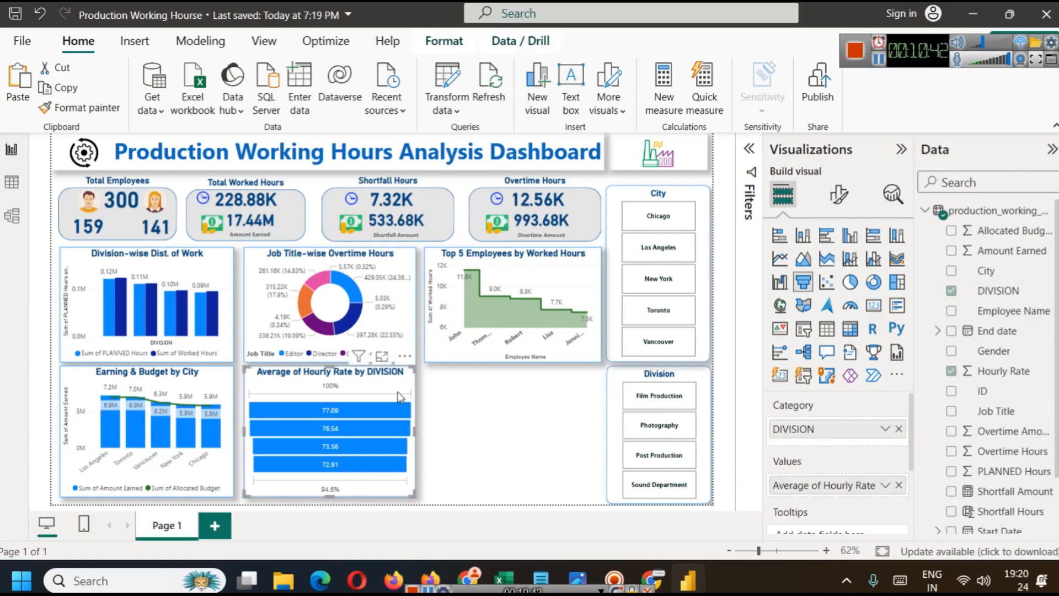
# Step: Set up conditional formatting for the funnel chart's default bar color using the Gradient format style
pyautogui.click(839, 194)
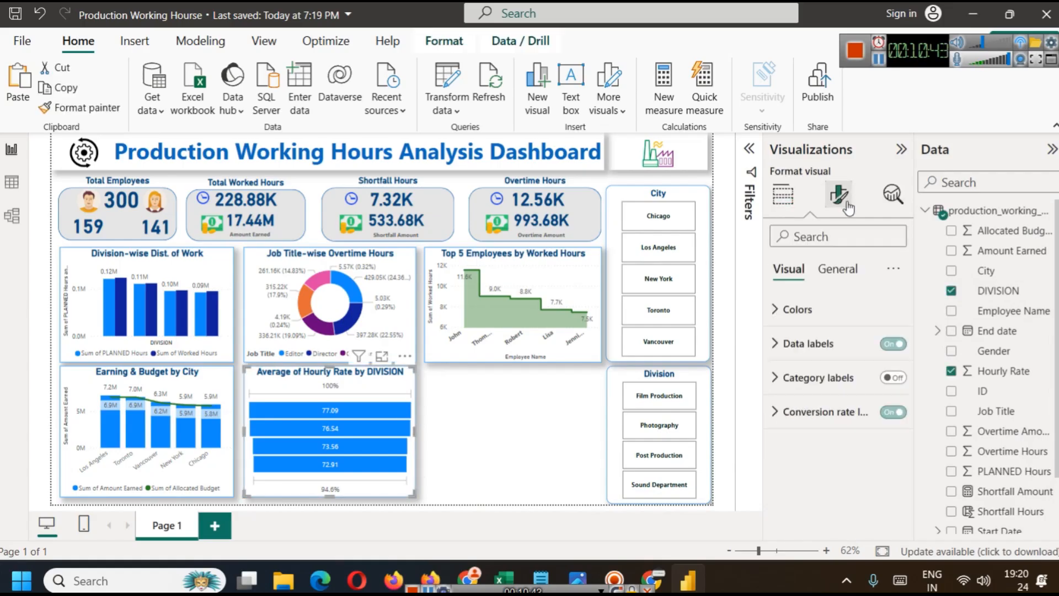
pyautogui.click(812, 310)
pyautogui.click(833, 365)
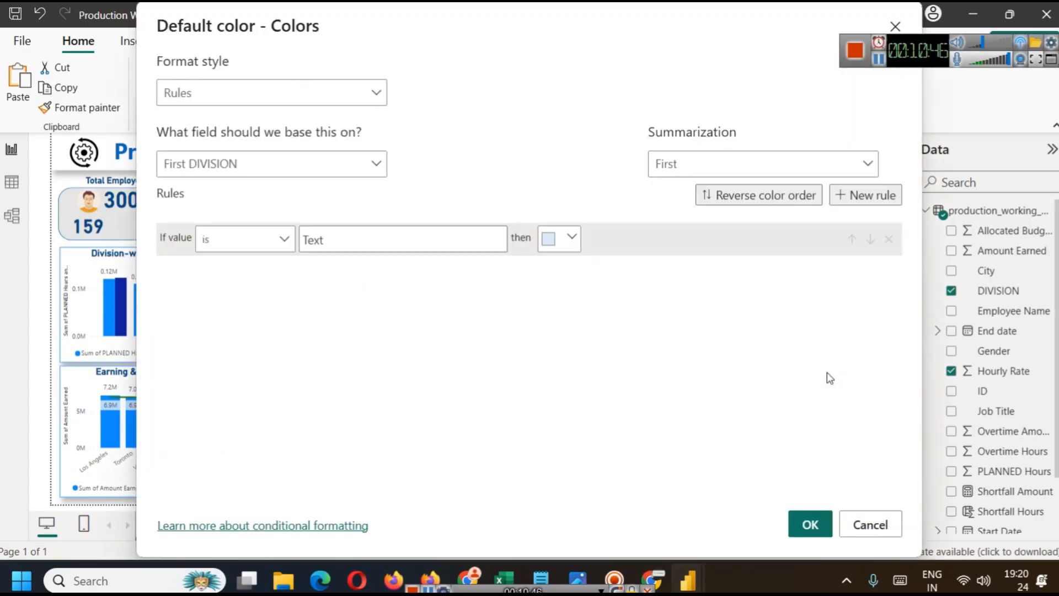
pyautogui.click(311, 92)
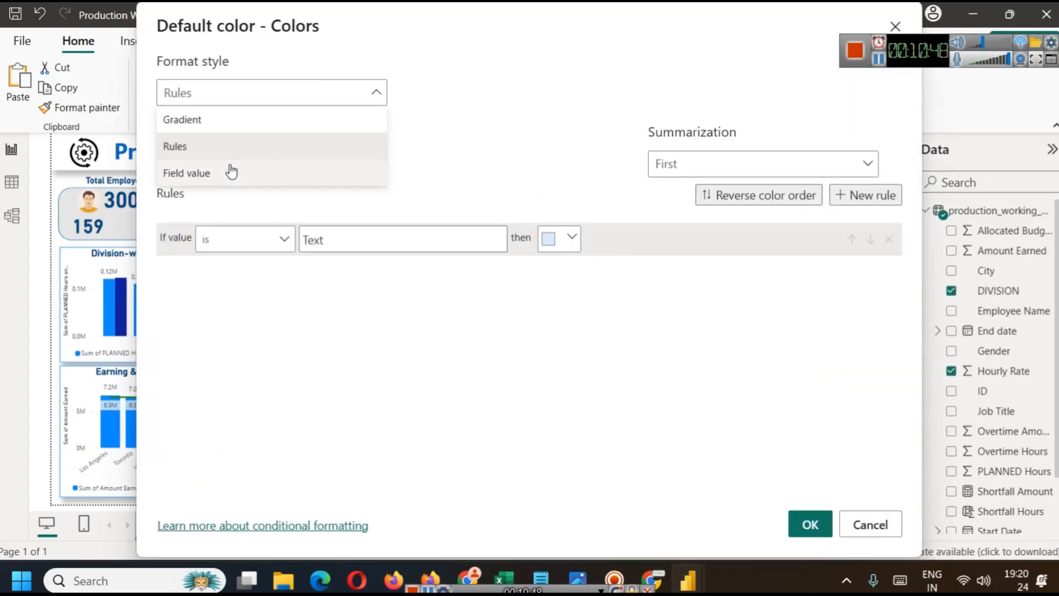
pyautogui.click(231, 127)
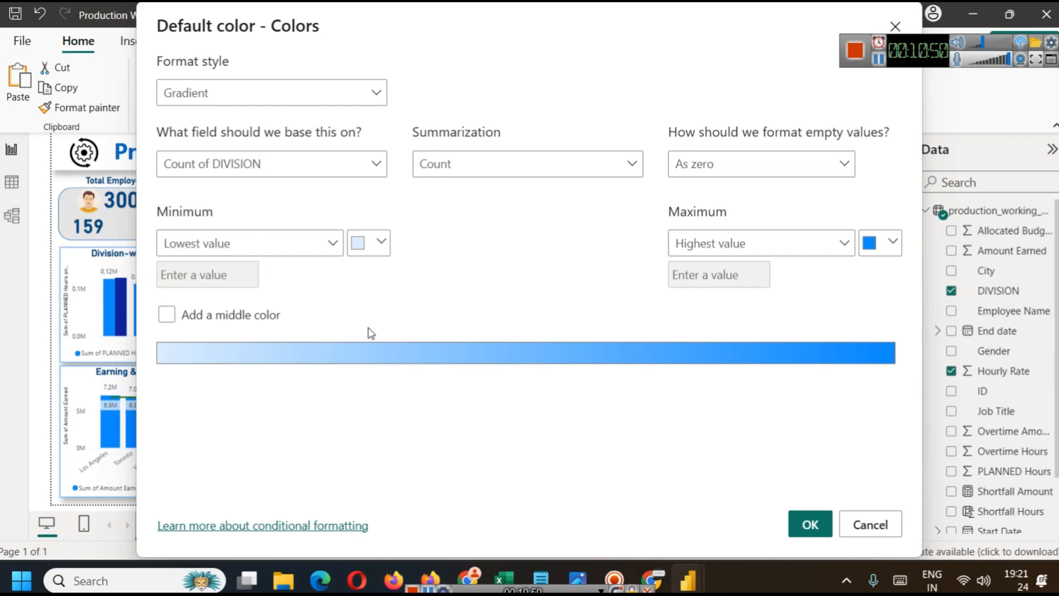
# Step: Set the gradient's lowest-value color to light blue #a0d1ff and highest-value color to dark blue, with a middle color added
pyautogui.click(381, 243)
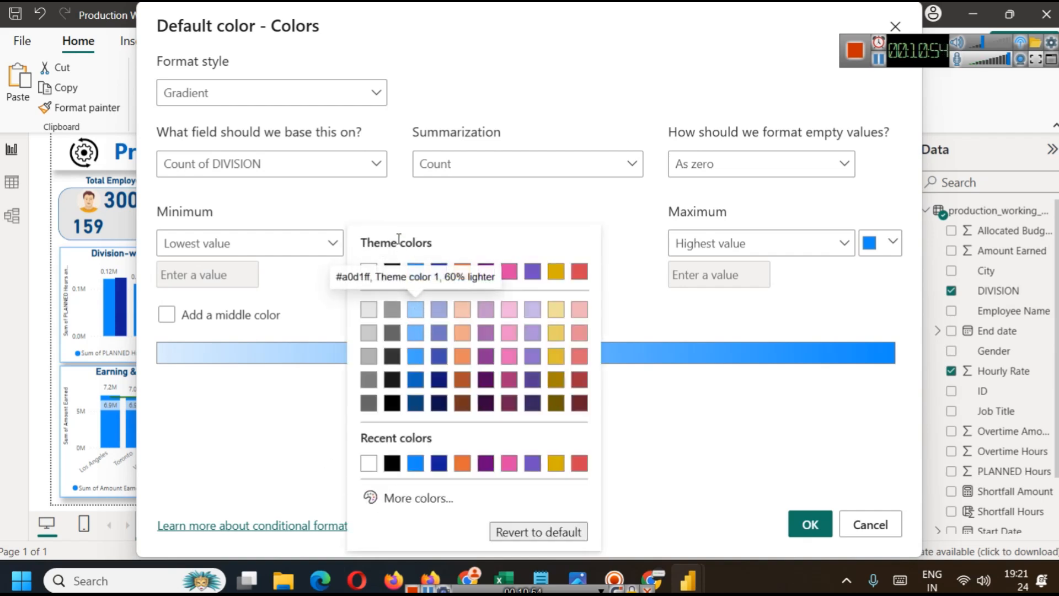
pyautogui.click(416, 314)
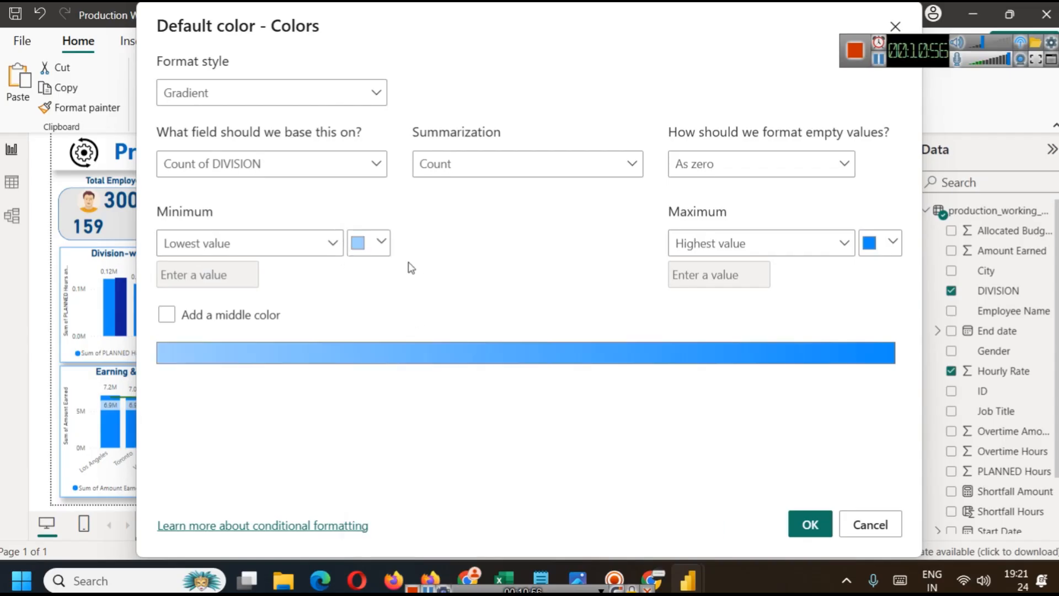
pyautogui.click(871, 251)
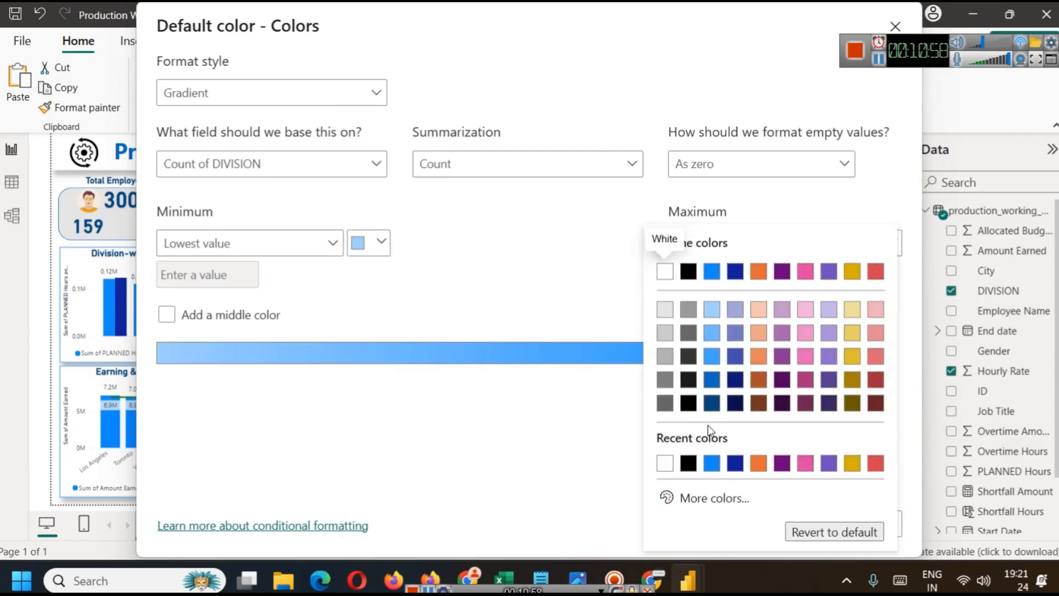
pyautogui.click(711, 403)
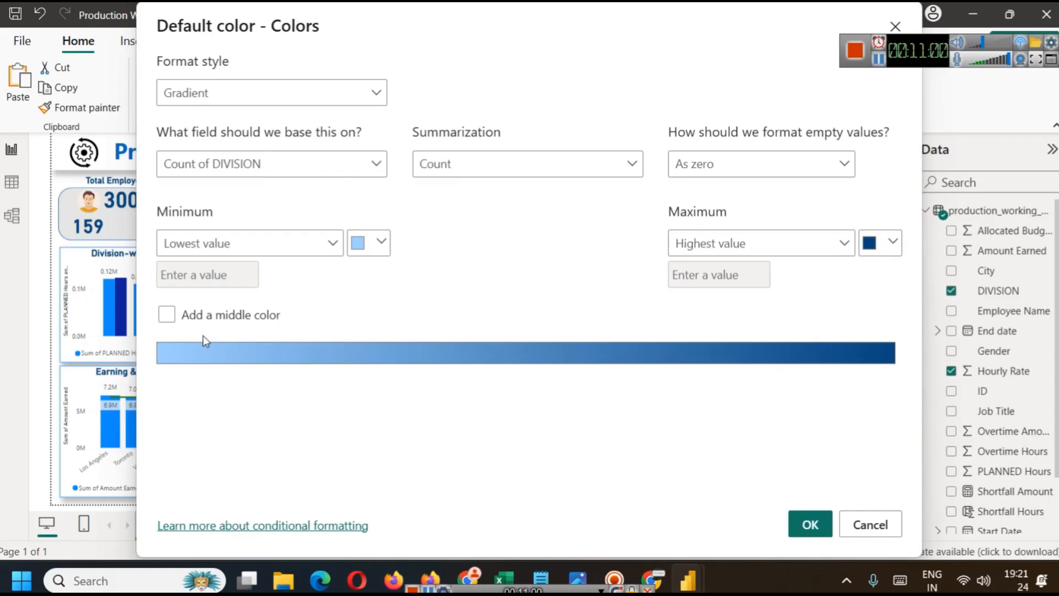
pyautogui.click(206, 318)
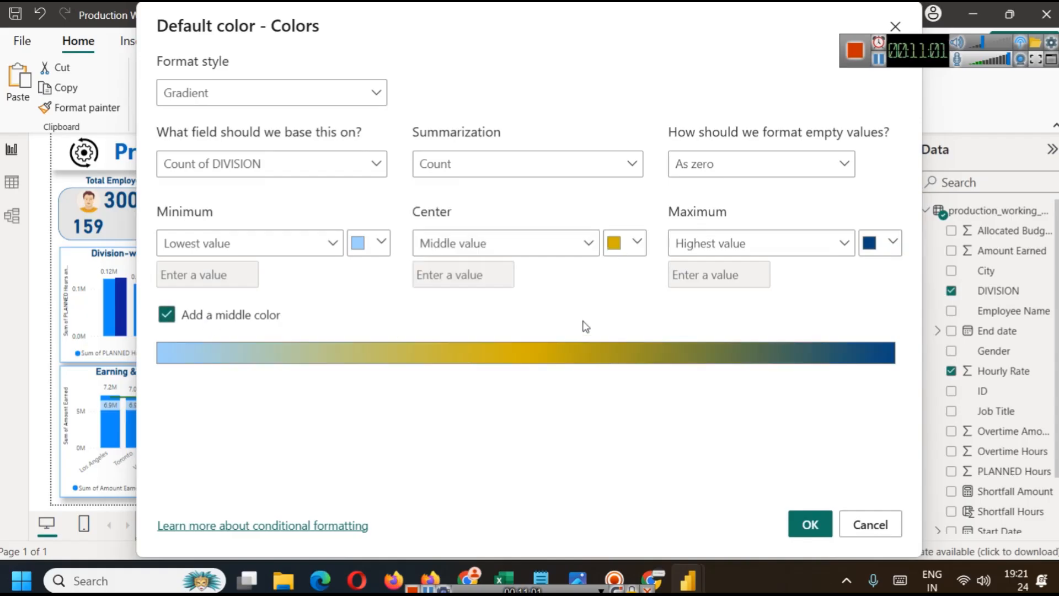
pyautogui.click(632, 244)
pyautogui.click(676, 498)
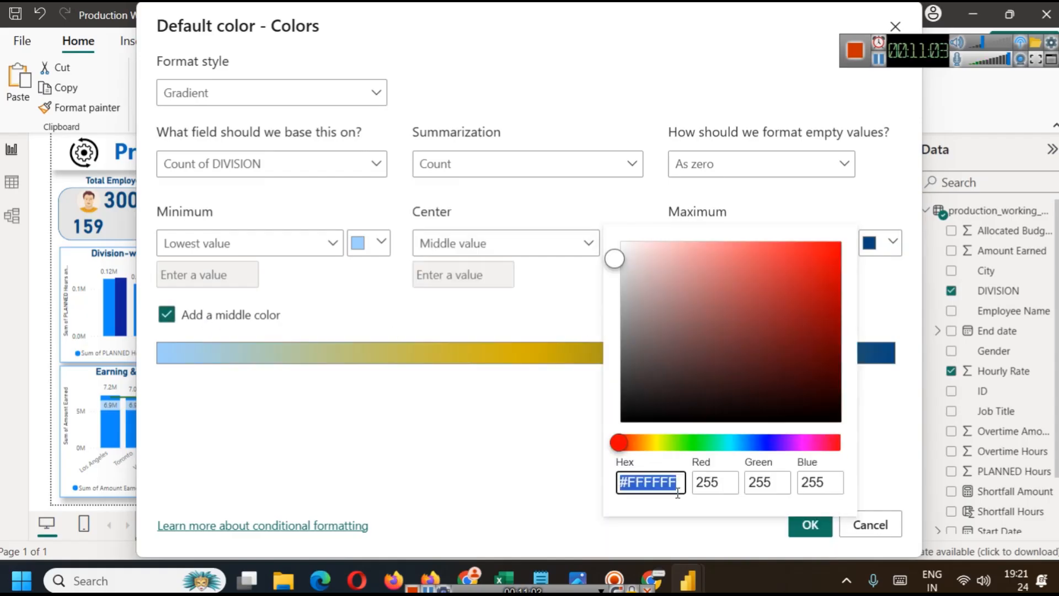
pyautogui.click(707, 453)
pyautogui.click(762, 402)
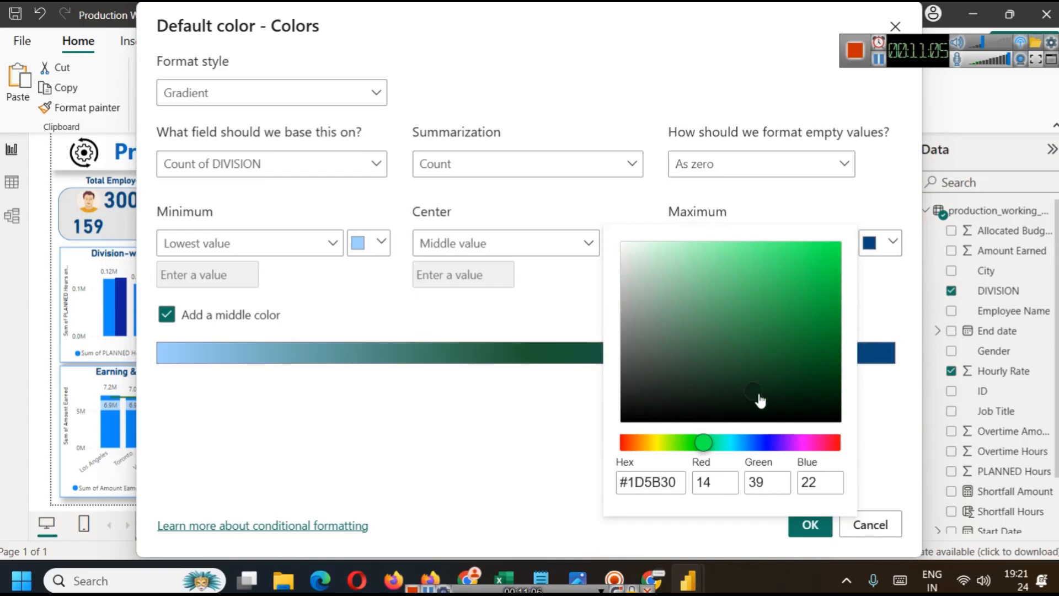
pyautogui.click(571, 436)
# Step: Set the gradient's middle color to the custom green #5DCB80 and apply the gradient to the funnel chart
pyautogui.click(630, 243)
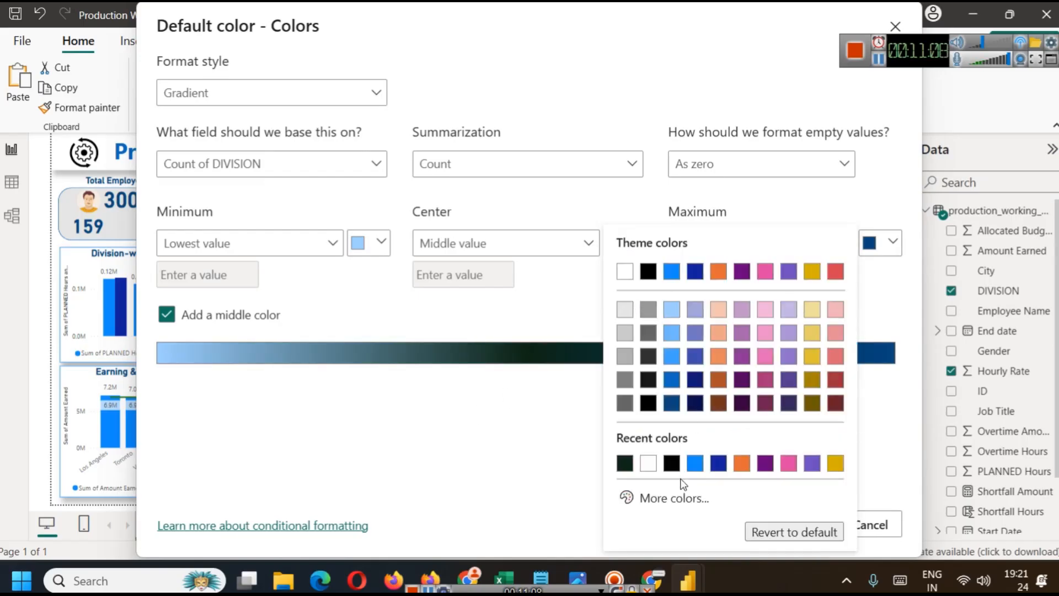
pyautogui.click(663, 507)
pyautogui.click(734, 276)
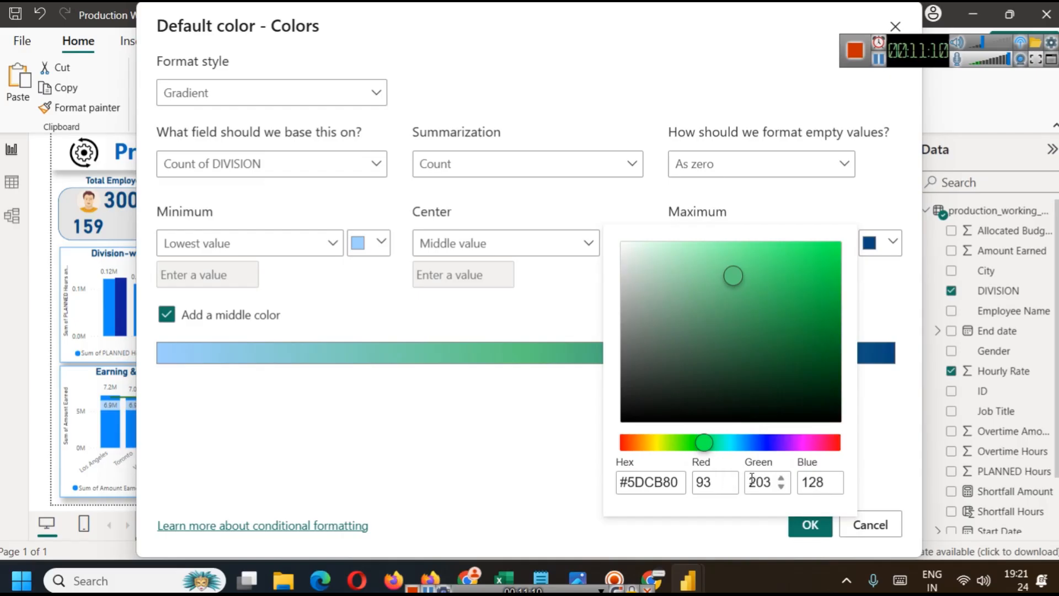
pyautogui.click(871, 455)
pyautogui.click(811, 525)
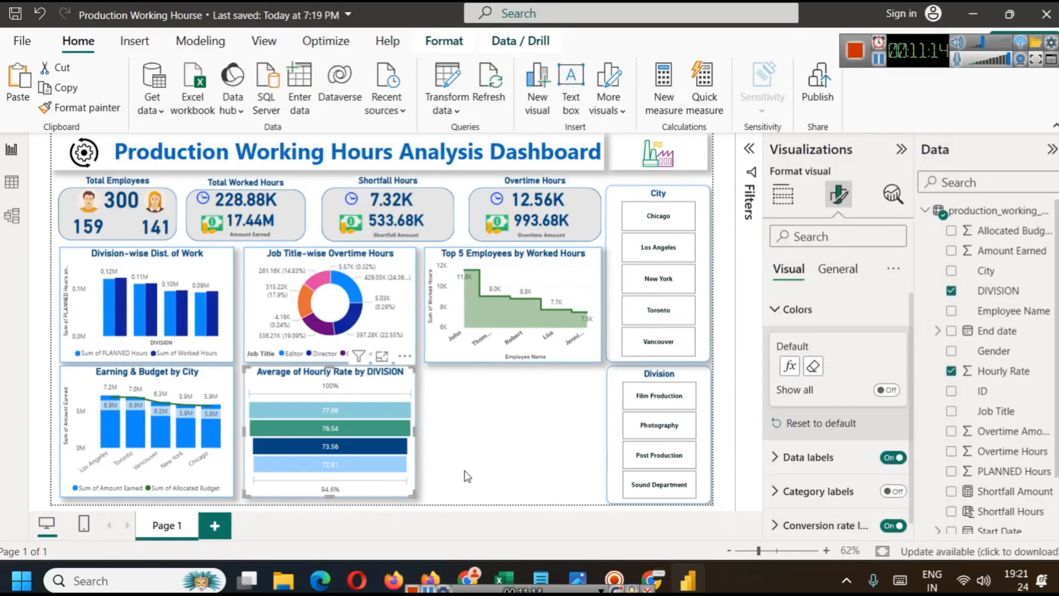
pyautogui.click(457, 442)
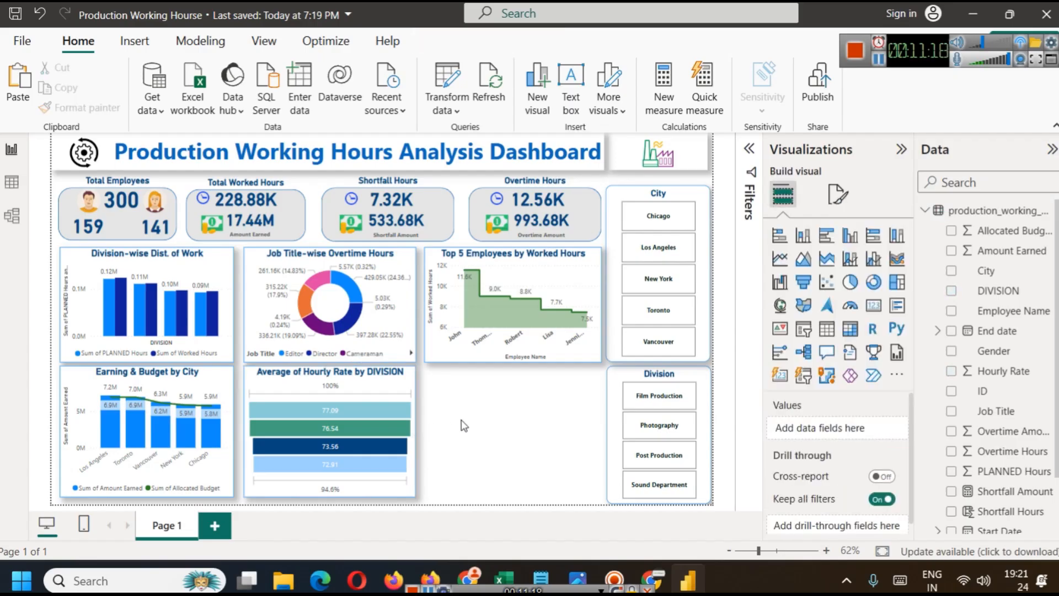
pyautogui.click(879, 60)
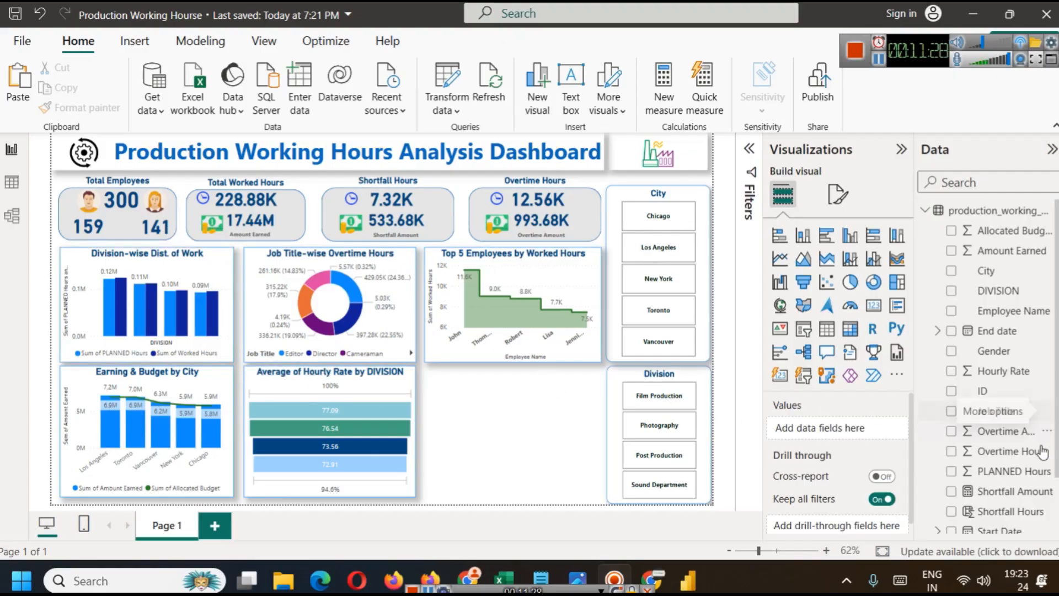
pyautogui.scroll(-3, 1042, 452)
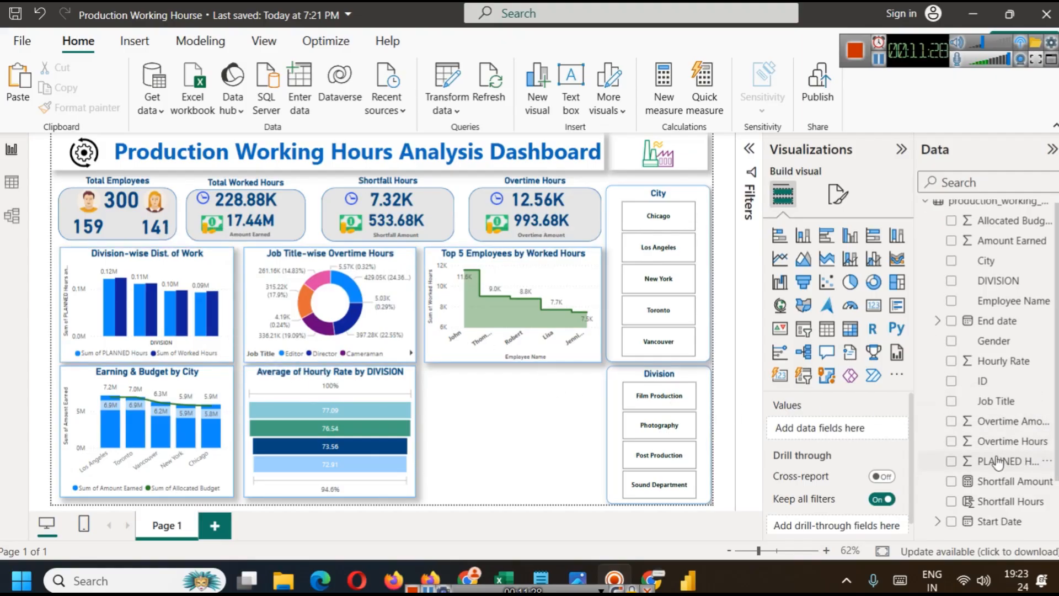
# Step: Duplicate the Top 5 Employees by Worked Hours chart directly below the original and extend the copy's height to match the neighbouring funnel chart
pyautogui.click(597, 268)
pyautogui.hotkey('ctrl', 'c')
pyautogui.hotkey('ctrl', 'v')
pyautogui.moveTo(597, 267); pyautogui.dragTo(589, 383)
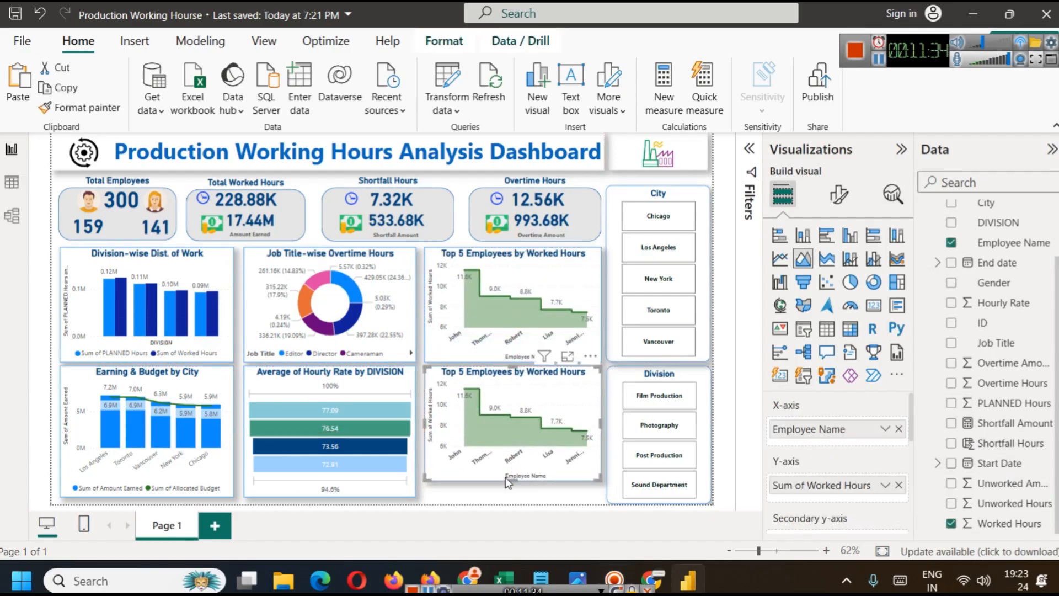
pyautogui.moveTo(507, 483); pyautogui.dragTo(512, 496)
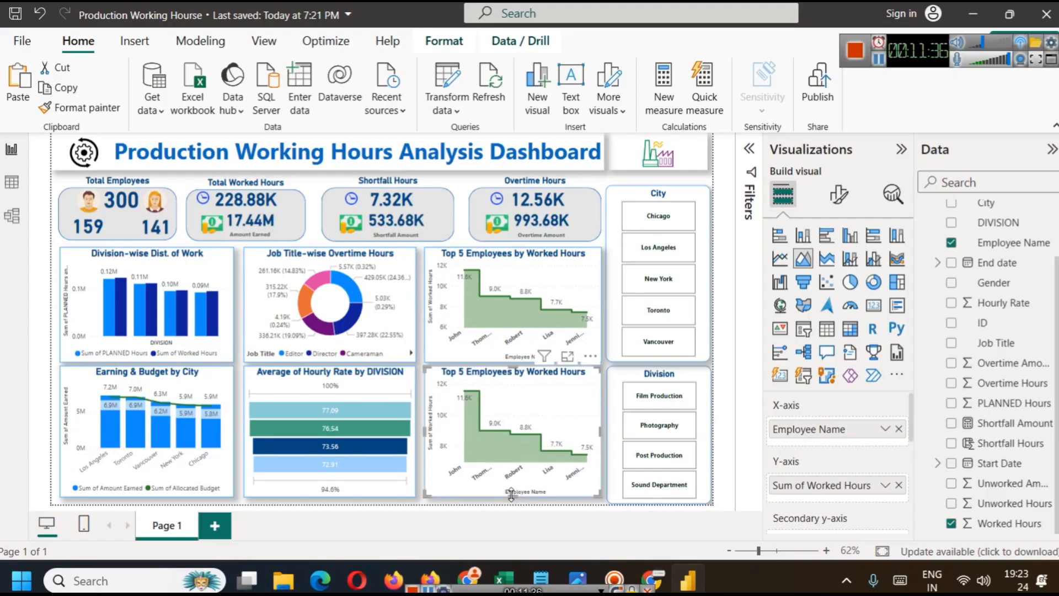
# Step: Convert the duplicated Top 5 Employees chart into a matrix and remove its Employee Name and Worked Hours fields
pyautogui.click(852, 334)
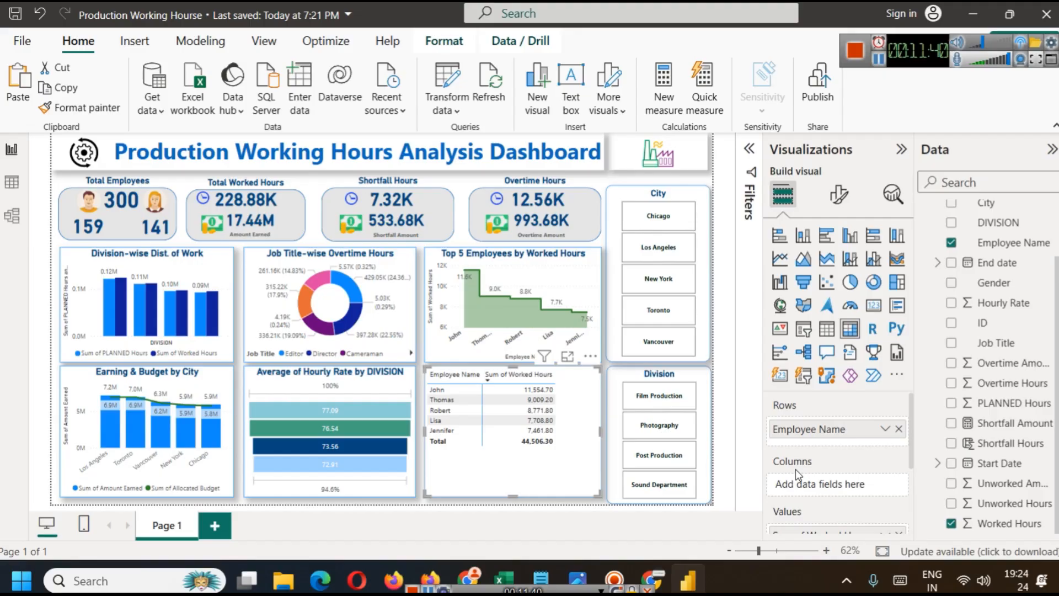
pyautogui.click(899, 428)
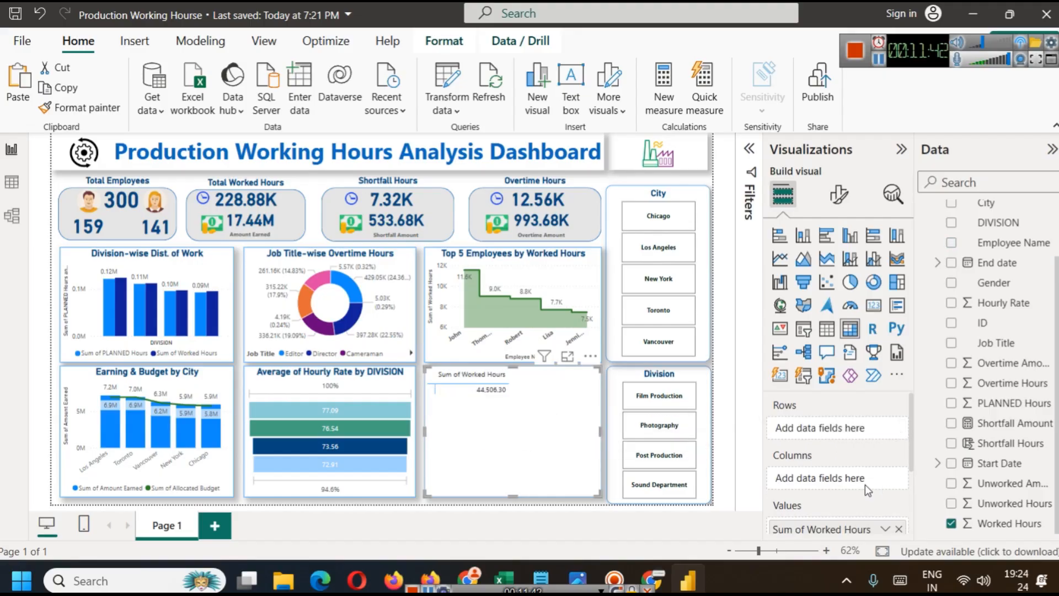
pyautogui.scroll(-2, 882, 475)
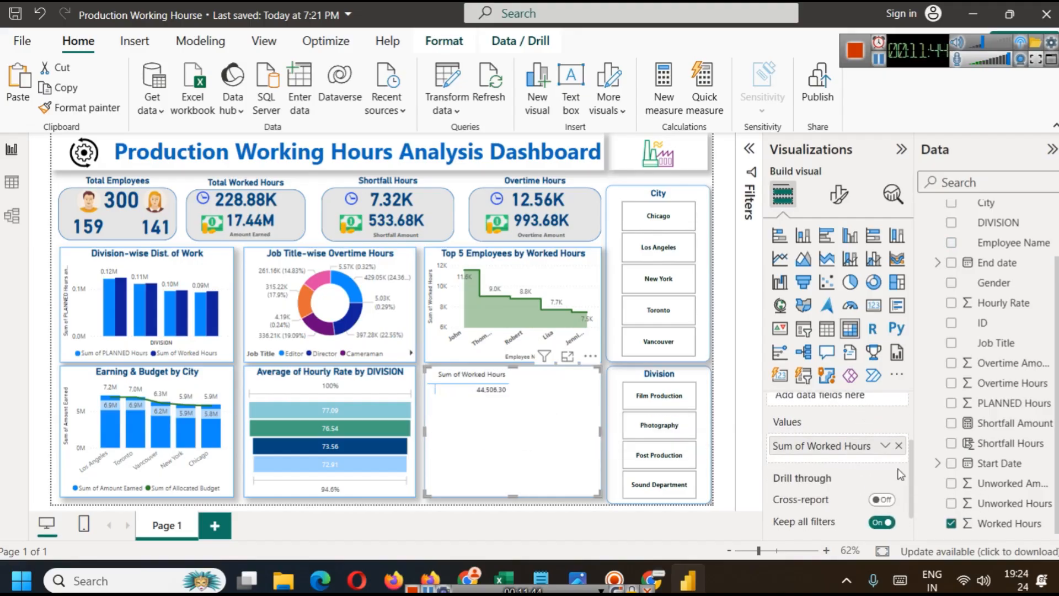
pyautogui.click(899, 442)
pyautogui.scroll(2, 854, 462)
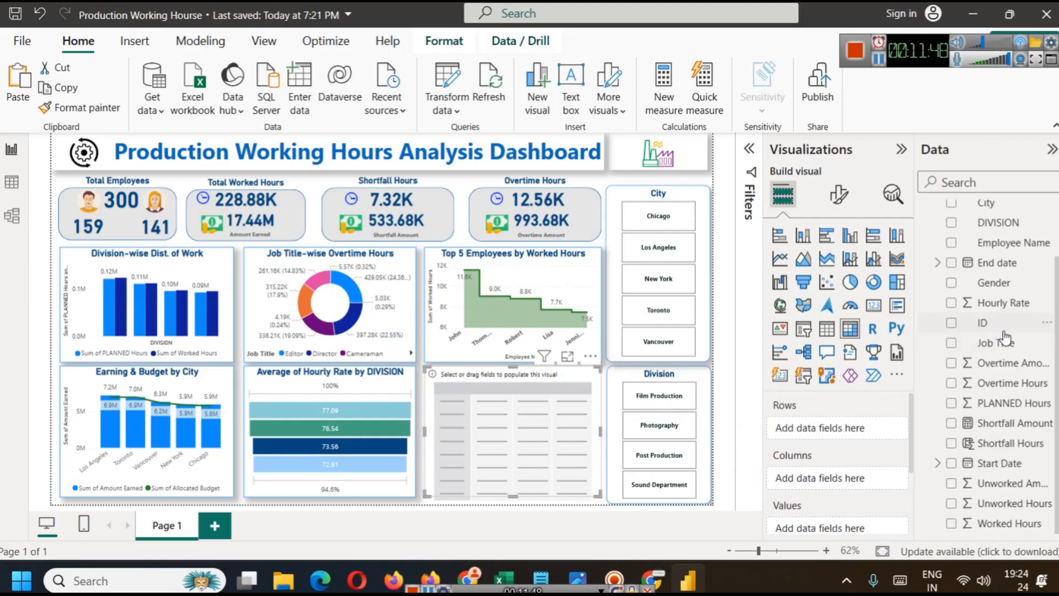
# Step: Assign DIVISION to the matrix's rows and Gender to its columns
pyautogui.scroll(3, 1002, 356)
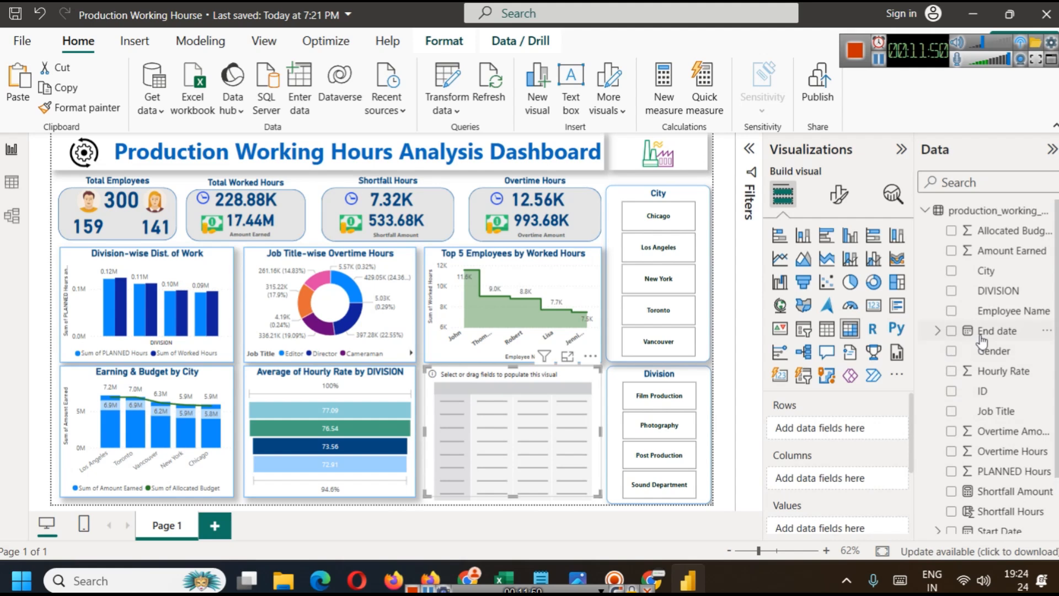
pyautogui.moveTo(993, 356); pyautogui.dragTo(833, 435)
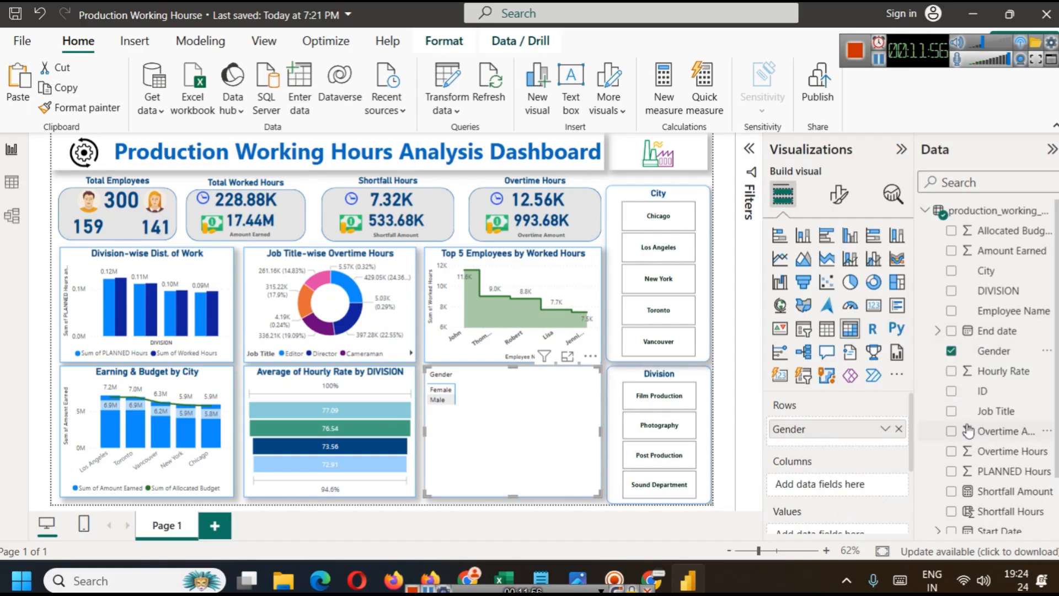
pyautogui.moveTo(1009, 292); pyautogui.dragTo(843, 490)
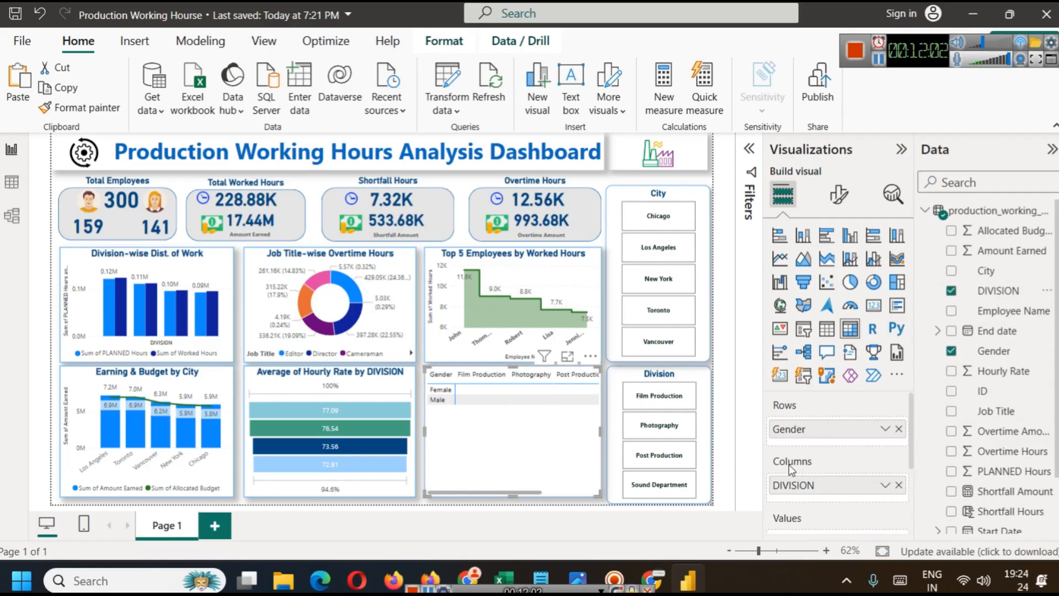
pyautogui.moveTo(795, 486); pyautogui.dragTo(816, 503)
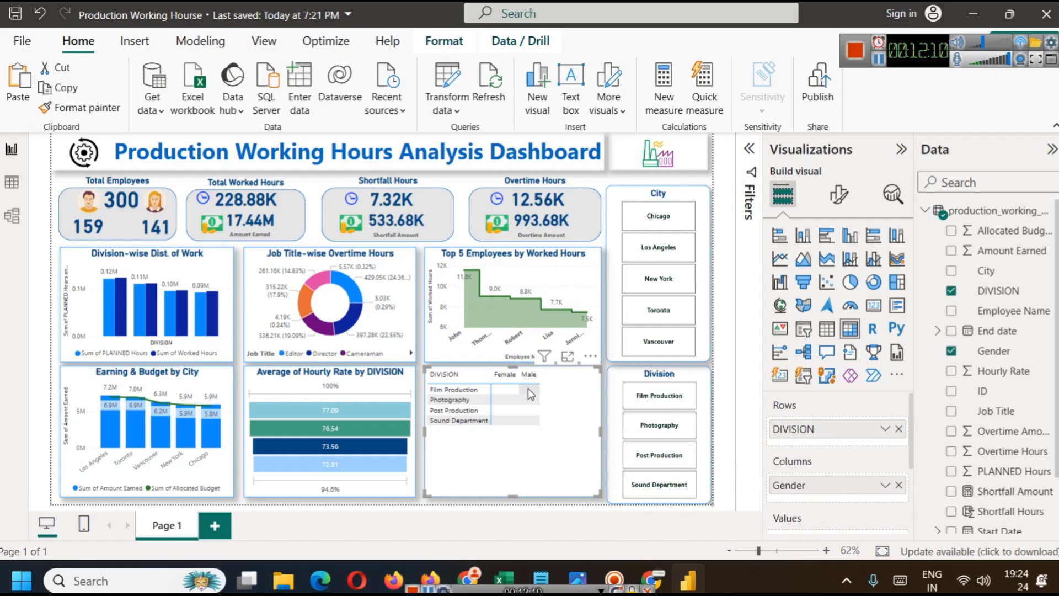
# Step: Try Hourly Rate as the matrix's values and remove it
pyautogui.scroll(-3, 834, 476)
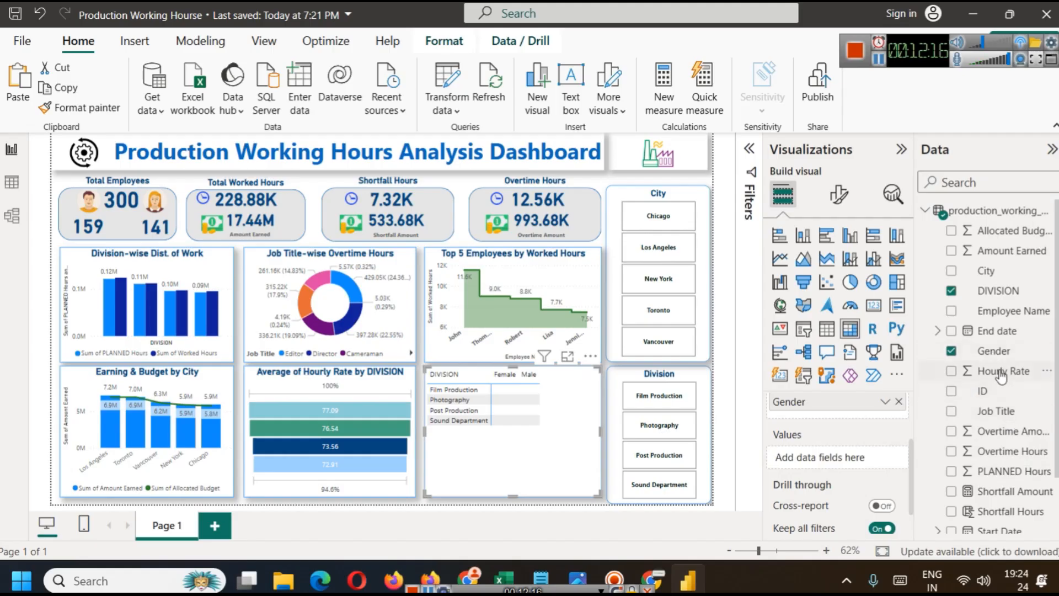
pyautogui.moveTo(1002, 376); pyautogui.dragTo(837, 468)
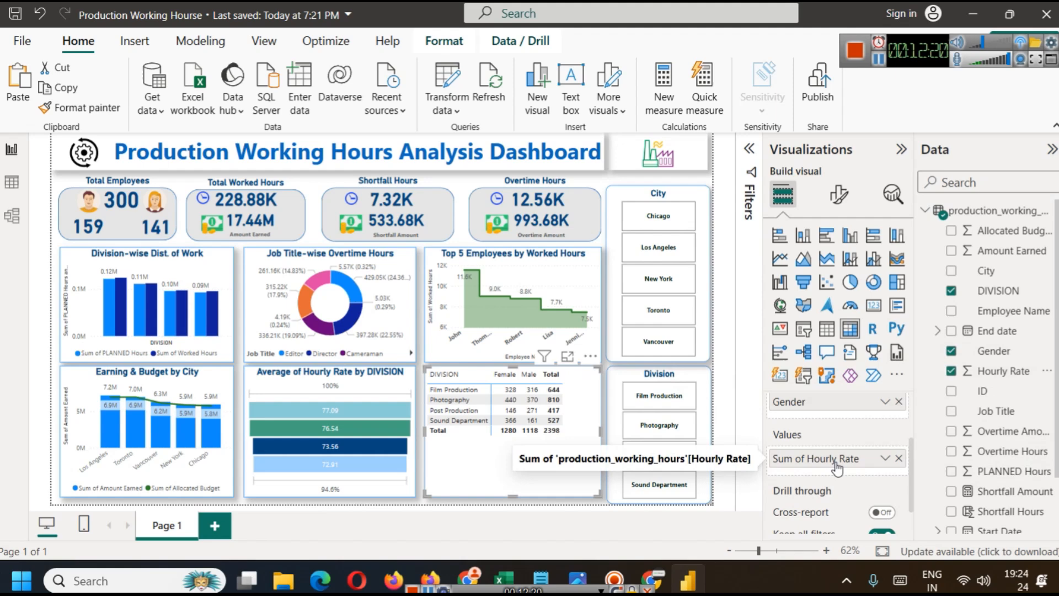
pyautogui.scroll(-1, 864, 472)
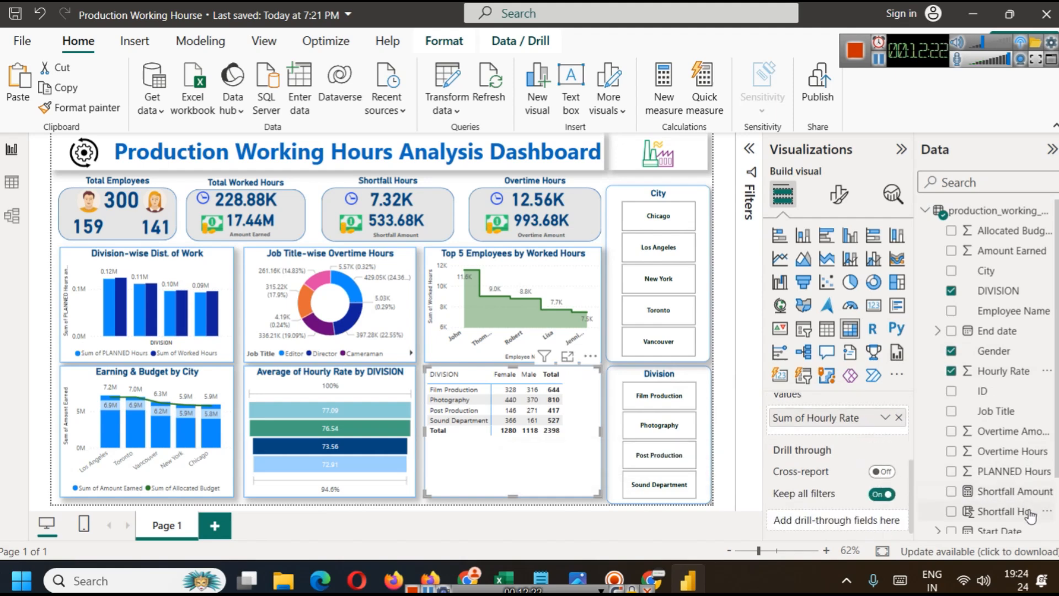
pyautogui.scroll(-1, 1003, 500)
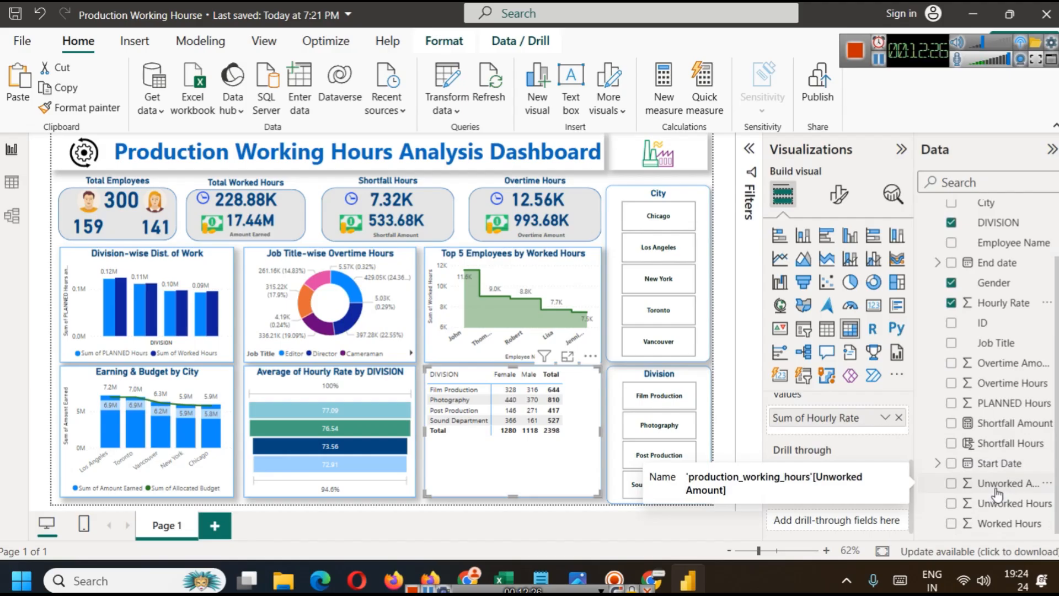
pyautogui.click(899, 418)
# Step: Try Unworked Amount and Unworked Hours as the matrix's values, in both orders, leaving only Unworked Hours
pyautogui.moveTo(1012, 490); pyautogui.dragTo(830, 426)
pyautogui.moveTo(1012, 504); pyautogui.dragTo(859, 439)
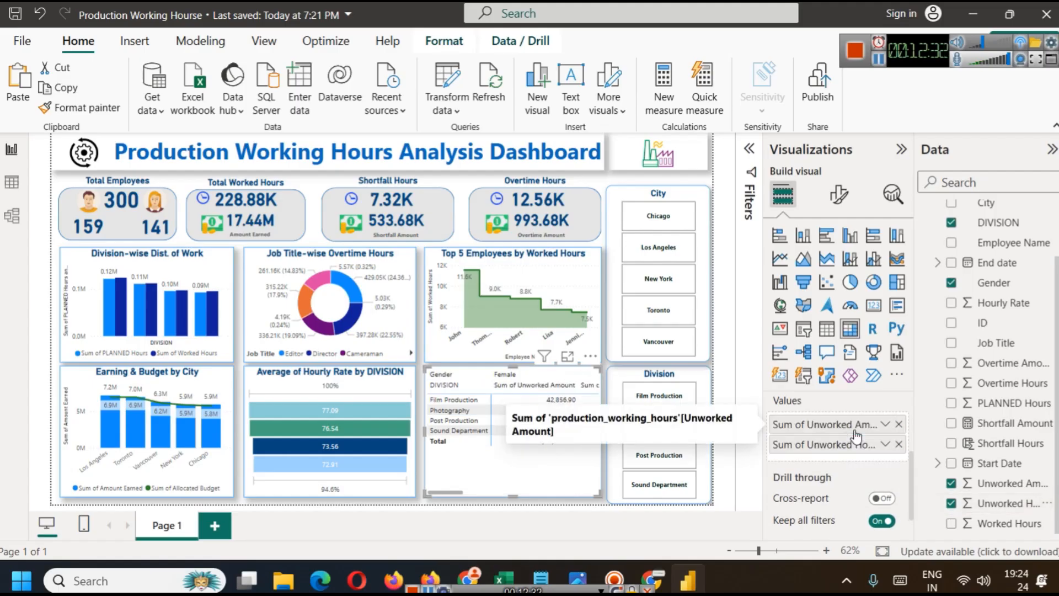
pyautogui.click(899, 424)
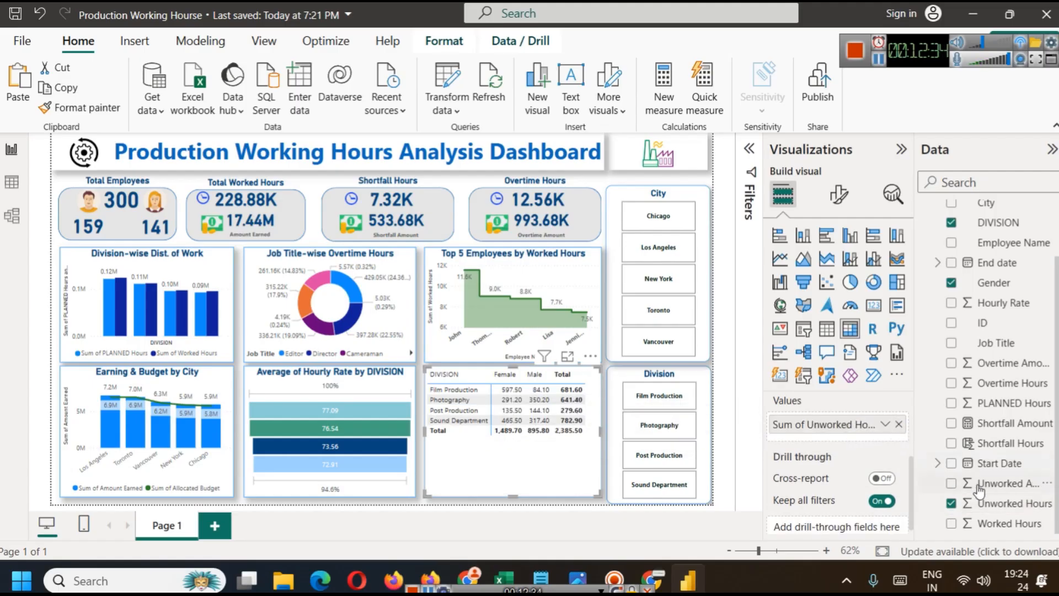
pyautogui.moveTo(1010, 483); pyautogui.dragTo(831, 444)
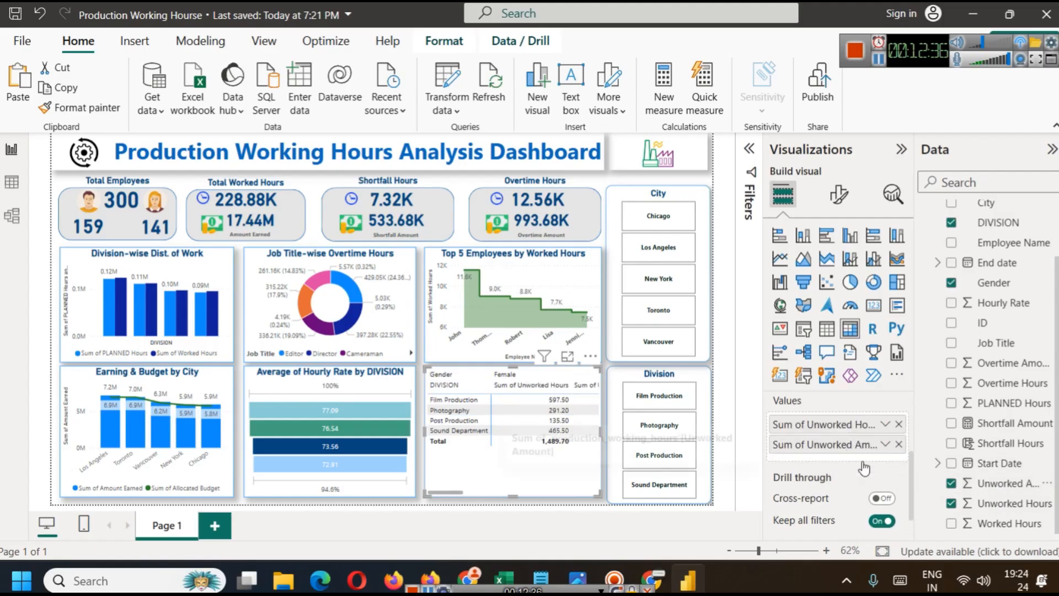
pyautogui.moveTo(447, 492)
pyautogui.mouseDown()
pyautogui.moveTo(609, 492)
pyautogui.moveTo(461, 488)
pyautogui.moveTo(607, 503)
pyautogui.moveTo(442, 493)
pyautogui.mouseUp()
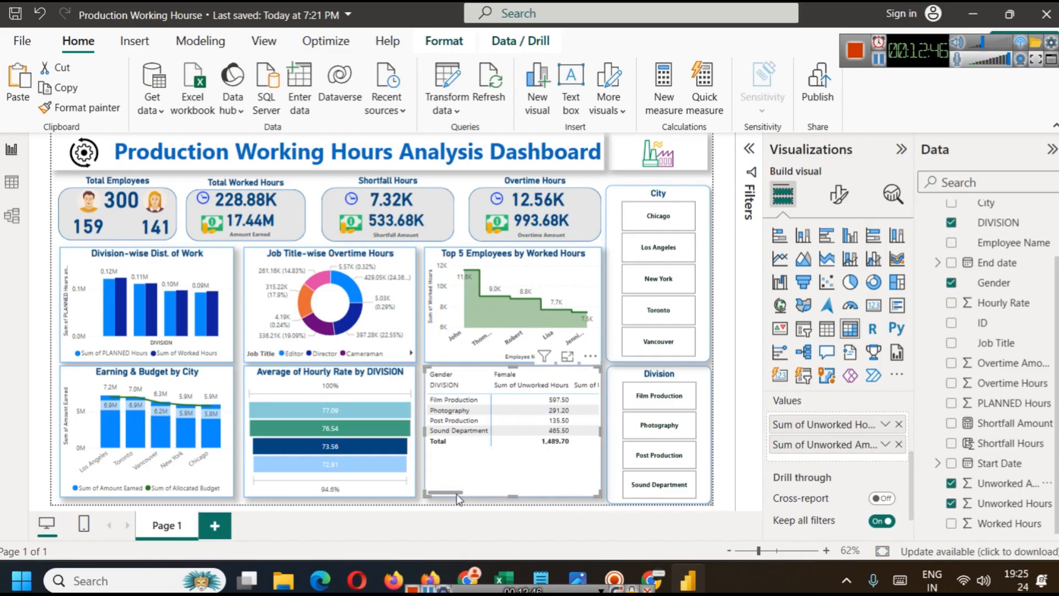
pyautogui.click(899, 444)
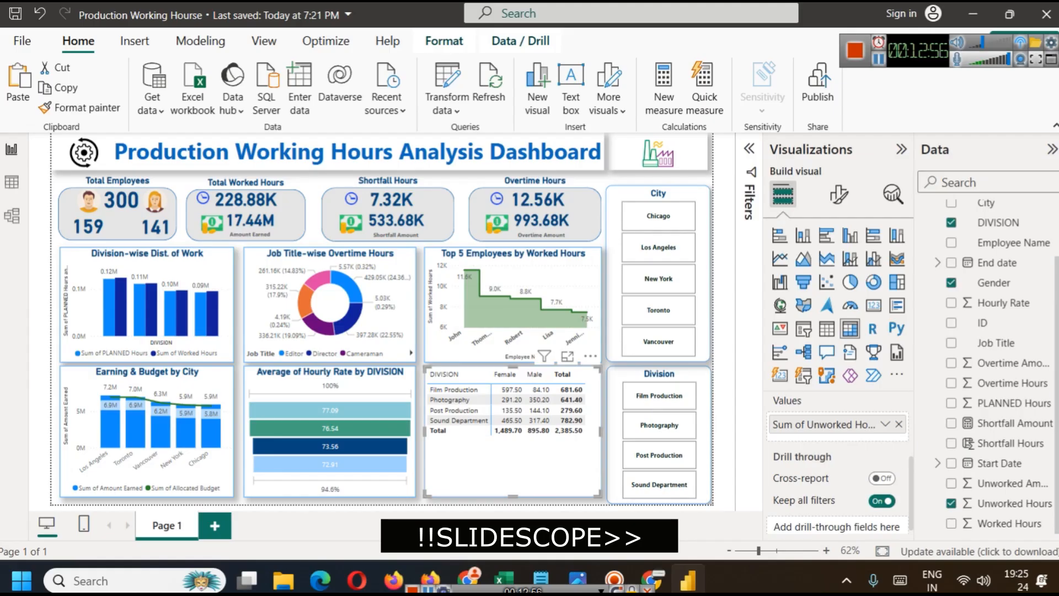
# Step: Replace Unworked Hours with Amount Earned as the matrix's values
pyautogui.scroll(3, 1021, 276)
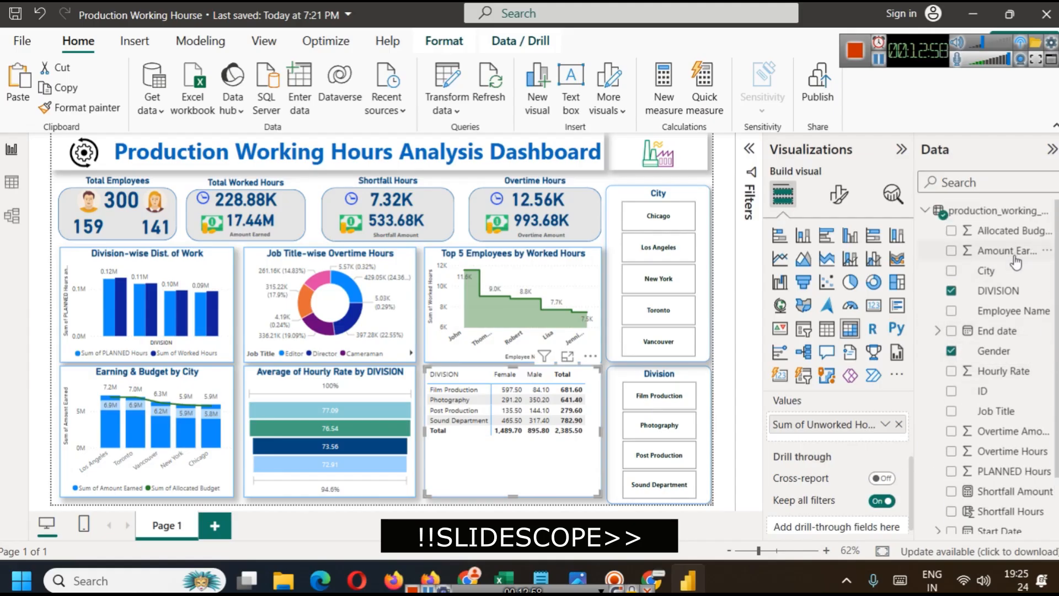
pyautogui.click(899, 424)
pyautogui.moveTo(1008, 263); pyautogui.dragTo(838, 423)
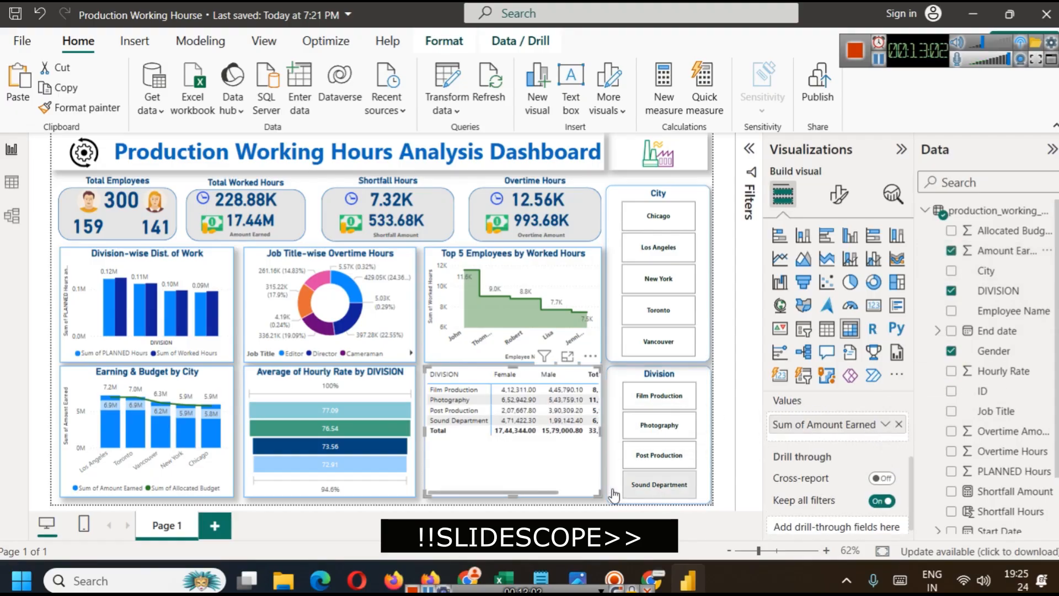
pyautogui.moveTo(534, 493)
pyautogui.mouseDown()
pyautogui.moveTo(580, 494)
pyautogui.moveTo(540, 495)
pyautogui.mouseUp()
# Step: Try background color formatting on the matrix's Sum of Amount Earned cells
pyautogui.click(838, 195)
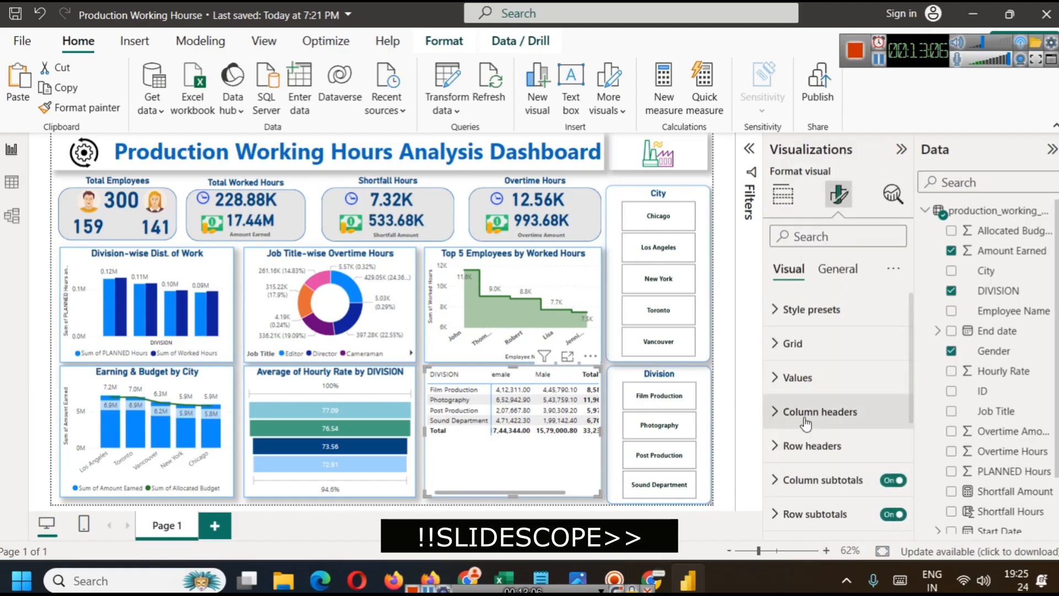
pyautogui.click(798, 377)
pyautogui.scroll(-5, 827, 419)
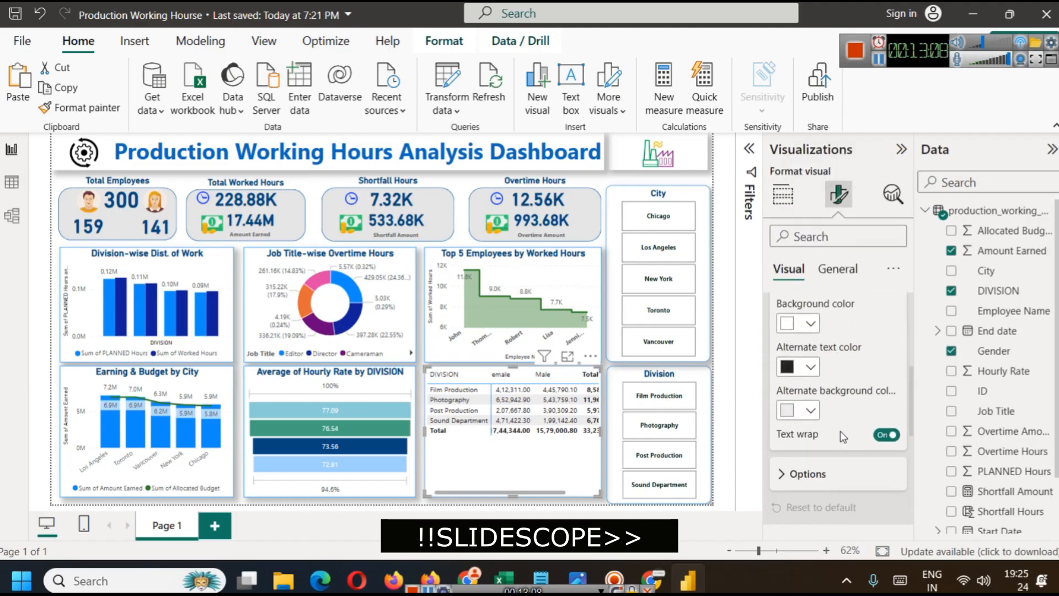
pyautogui.click(831, 472)
pyautogui.scroll(-3, 859, 439)
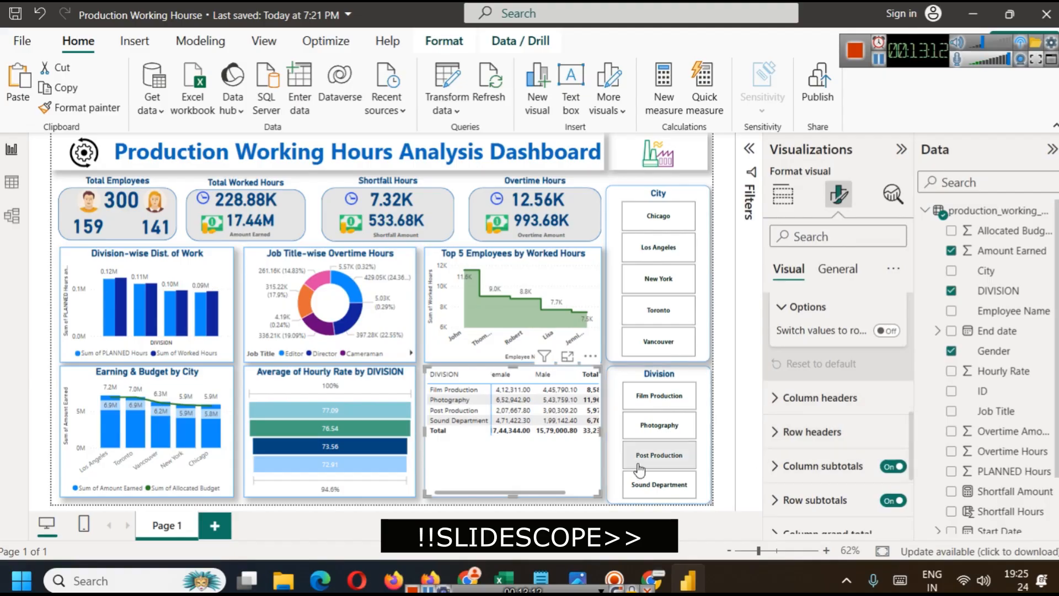
pyautogui.scroll(-1, 847, 443)
pyautogui.scroll(-3, 845, 440)
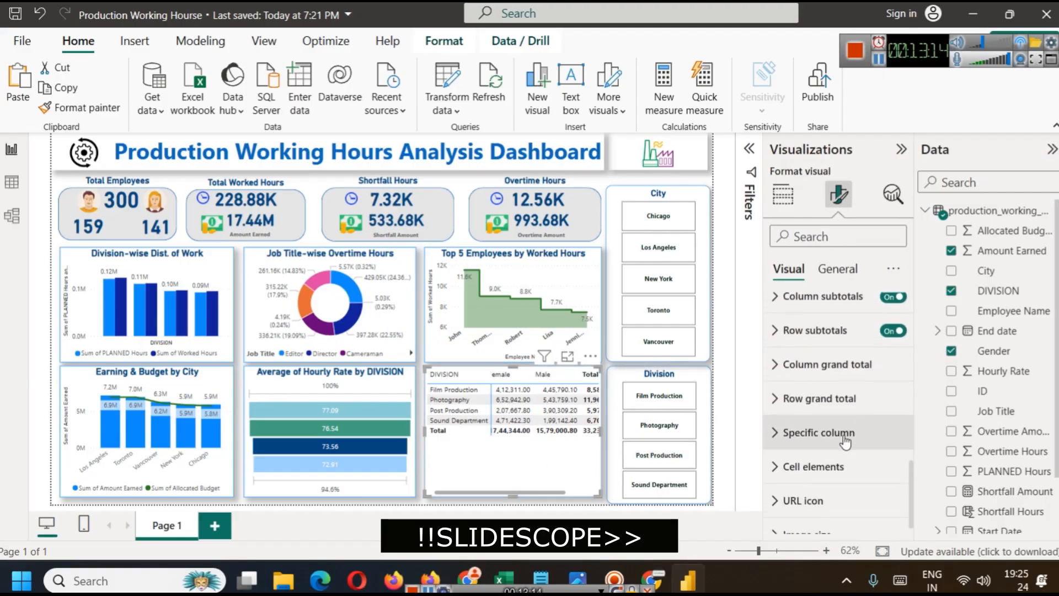
pyautogui.scroll(8, 843, 435)
pyautogui.scroll(-10, 852, 424)
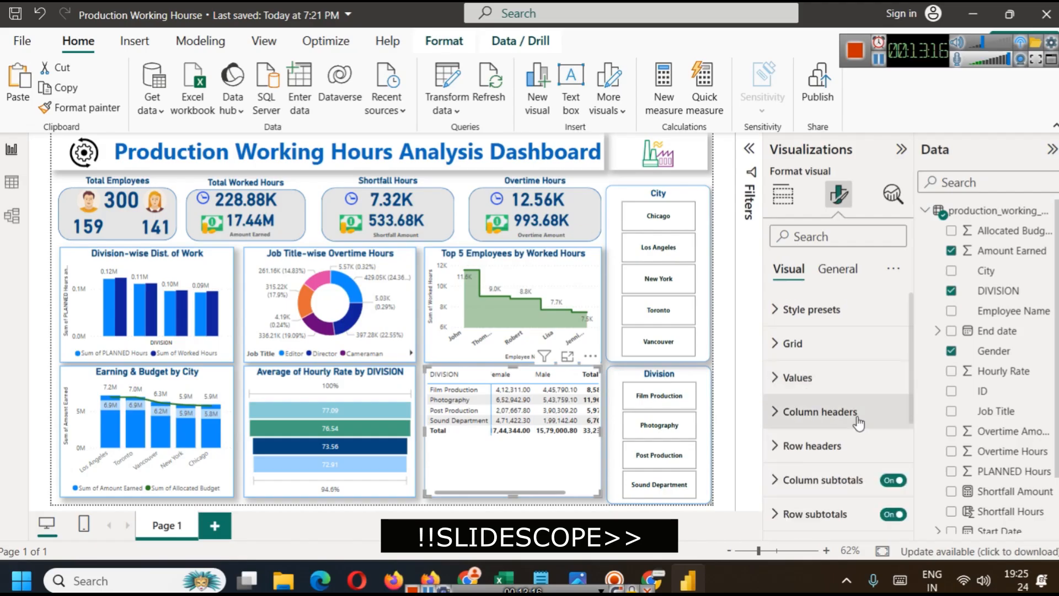
pyautogui.click(839, 448)
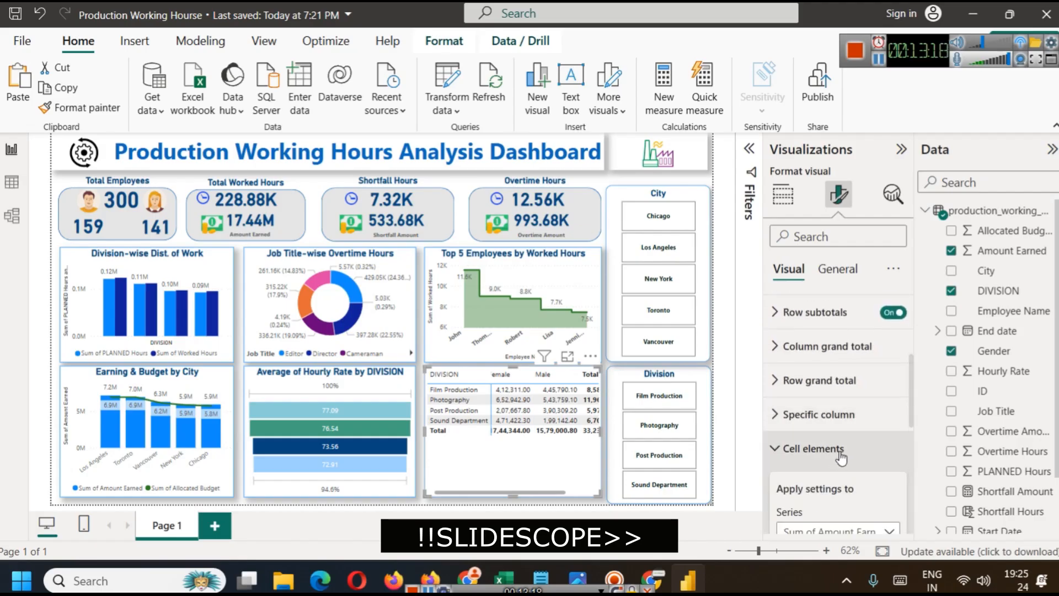
pyautogui.click(886, 402)
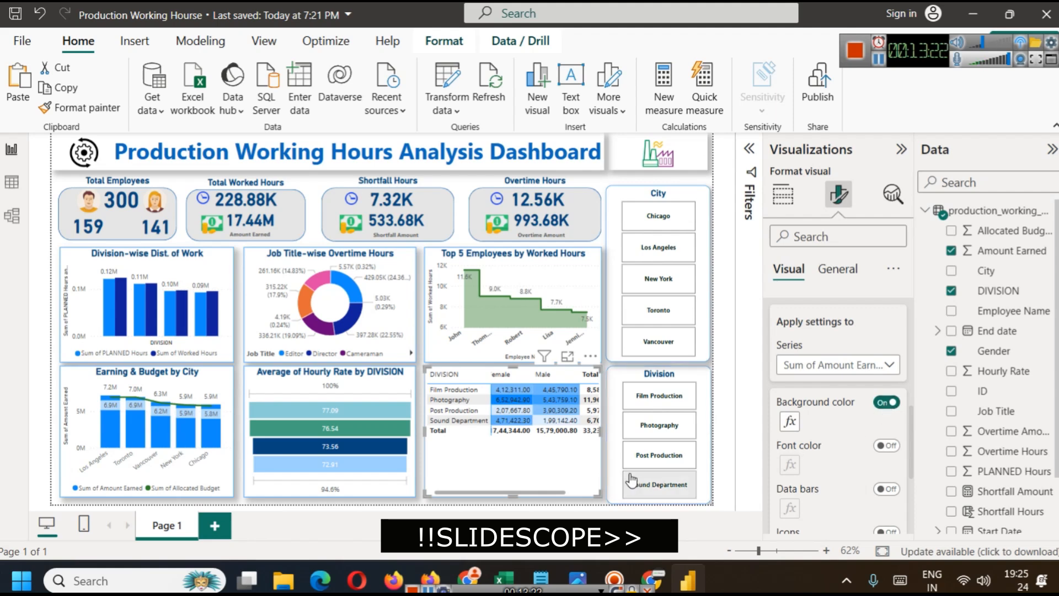
# Step: Turn on data bars for the matrix's Sum of Amount Earned cells and turn off their background color
pyautogui.moveTo(552, 490); pyautogui.dragTo(536, 476)
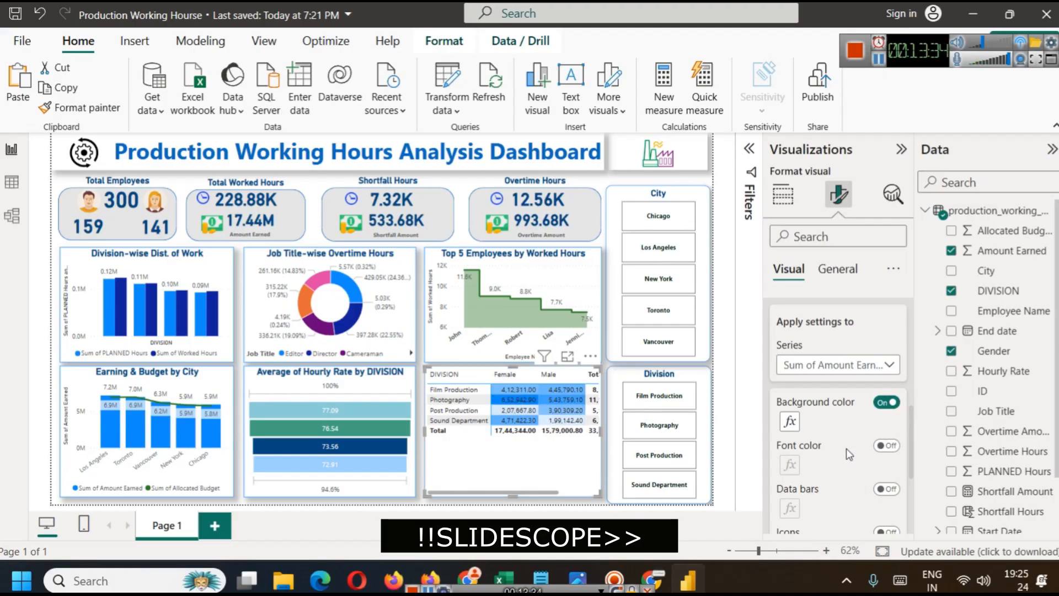
pyautogui.click(892, 492)
pyautogui.click(888, 403)
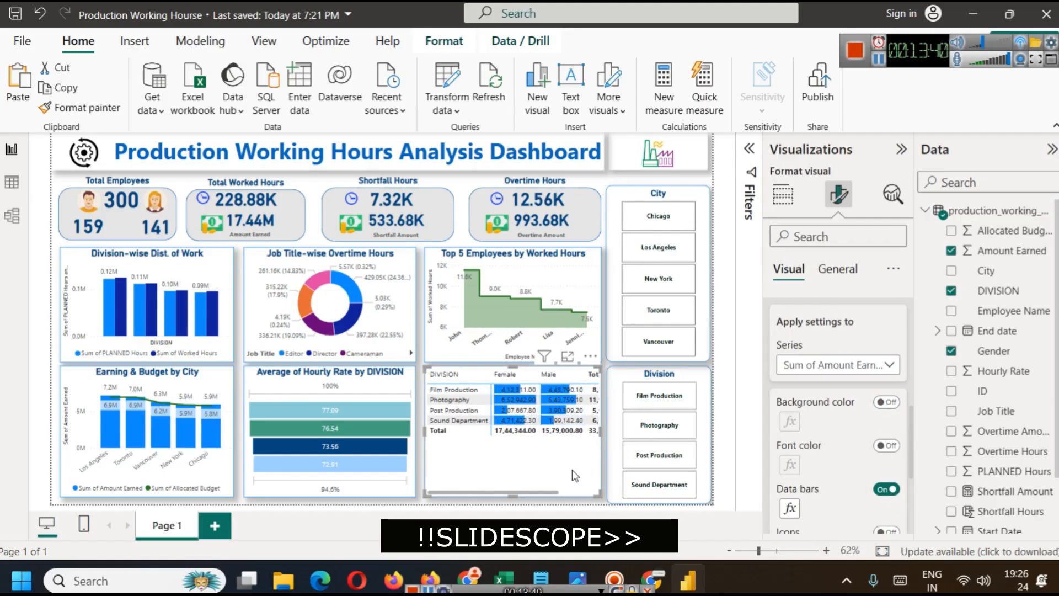
# Step: Set the font size of the matrix's values to 12
pyautogui.scroll(3, 864, 405)
pyautogui.scroll(5, 861, 397)
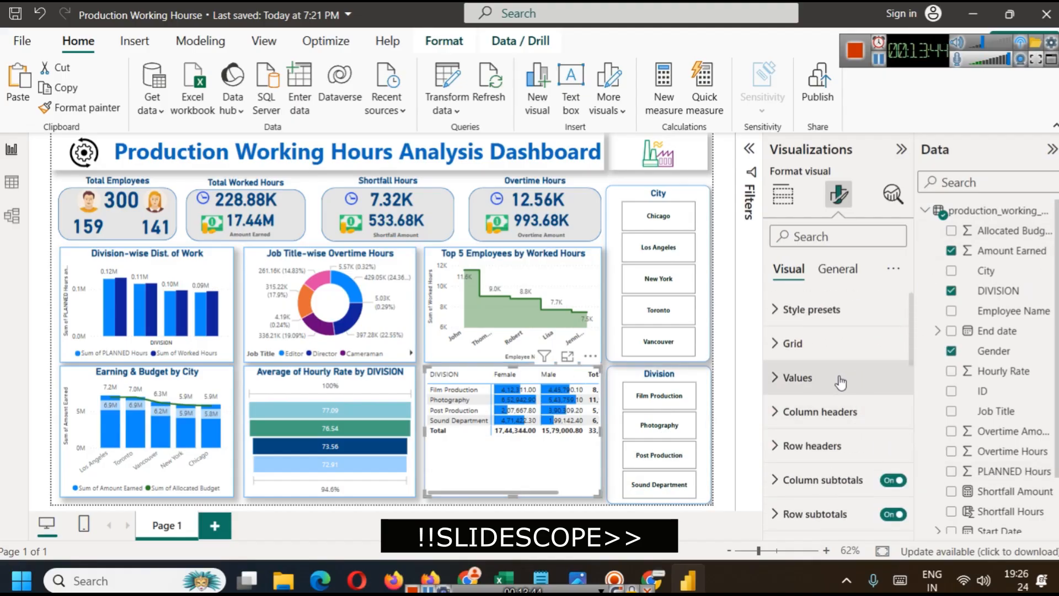
pyautogui.click(841, 381)
pyautogui.click(894, 458)
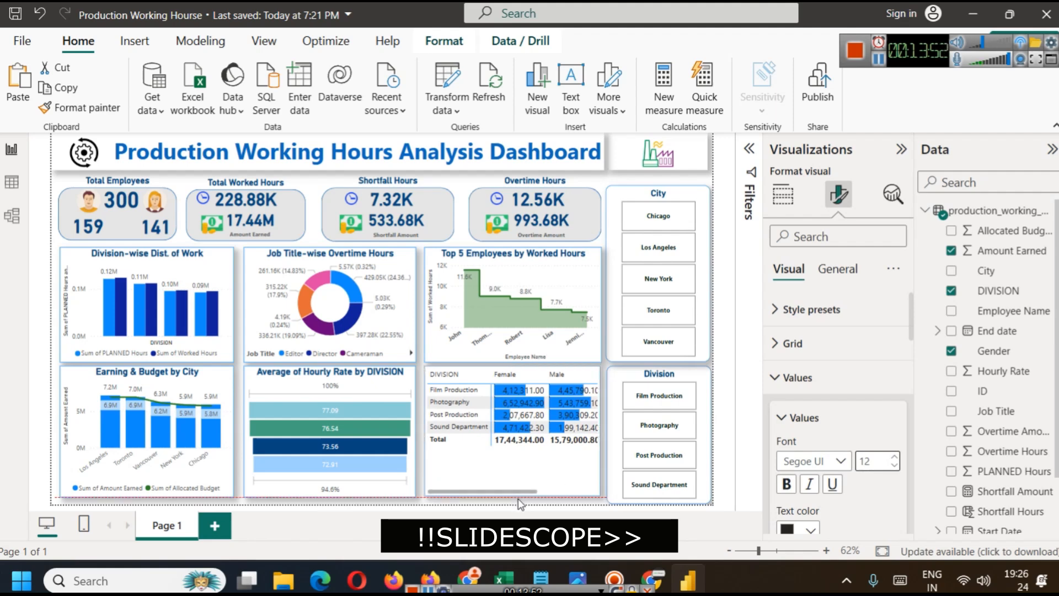
pyautogui.click(810, 333)
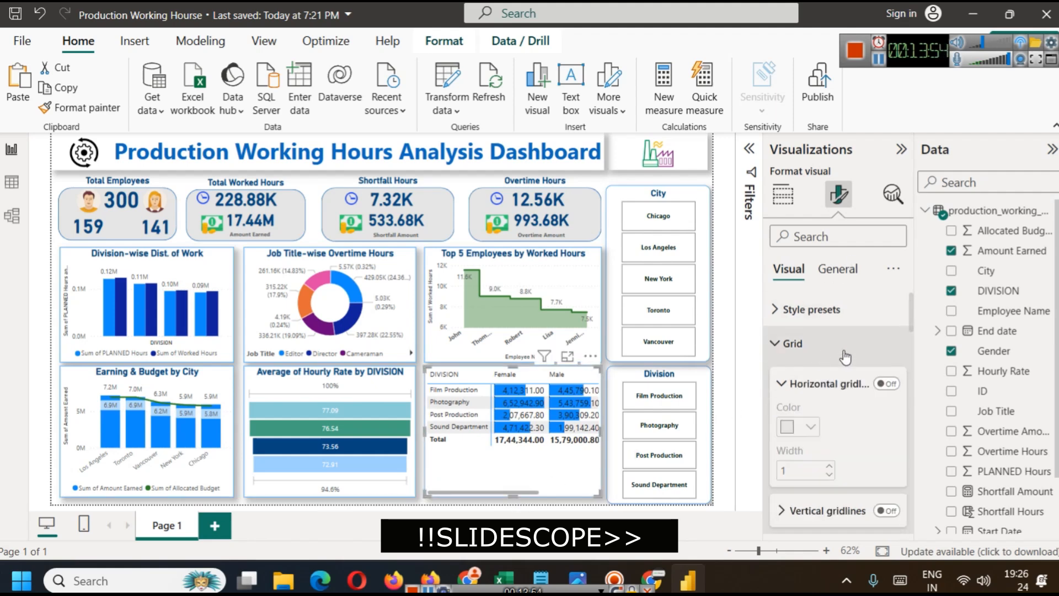
pyautogui.click(820, 309)
pyautogui.scroll(-5, 841, 346)
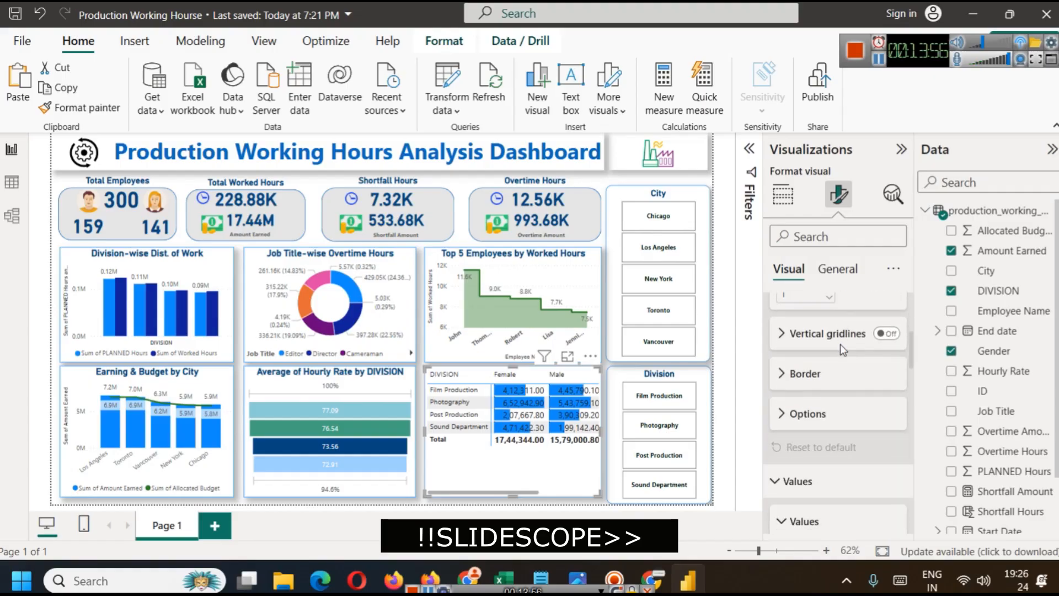
pyautogui.scroll(-8, 829, 409)
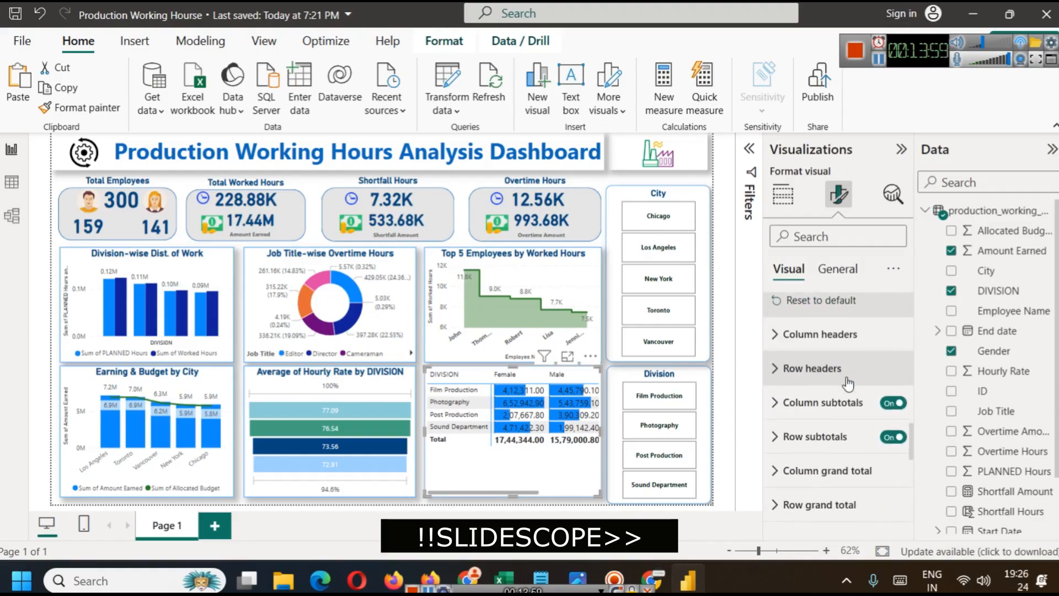
# Step: Format the matrix's column headers as bold, size 14 text in dark green
pyautogui.click(839, 334)
pyautogui.scroll(-2, 877, 353)
pyautogui.click(894, 331)
pyautogui.click(894, 331)
pyautogui.click(893, 331)
pyautogui.click(894, 331)
pyautogui.click(797, 359)
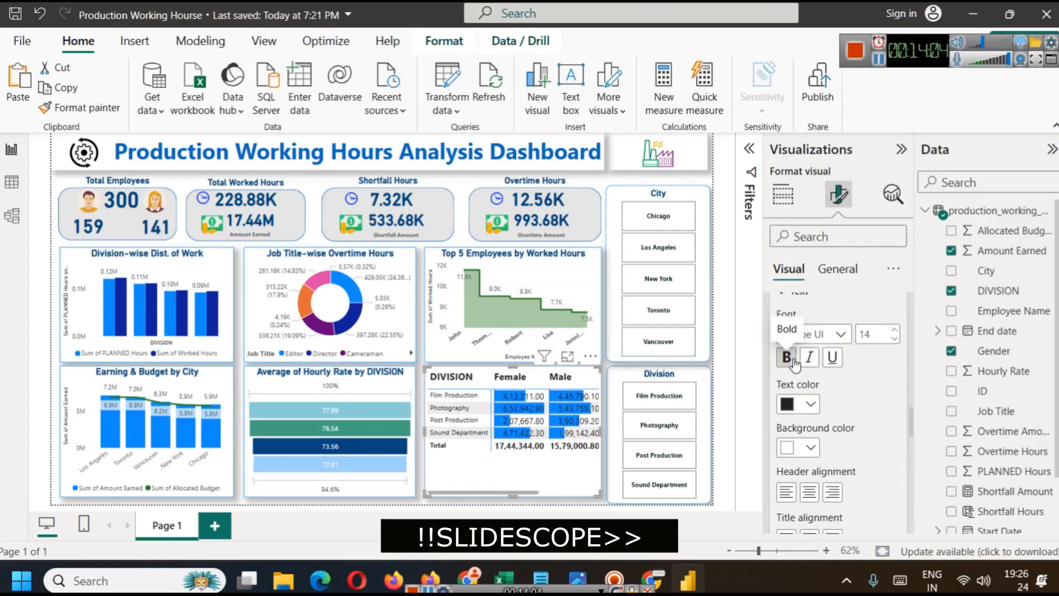
pyautogui.click(800, 404)
pyautogui.click(797, 330)
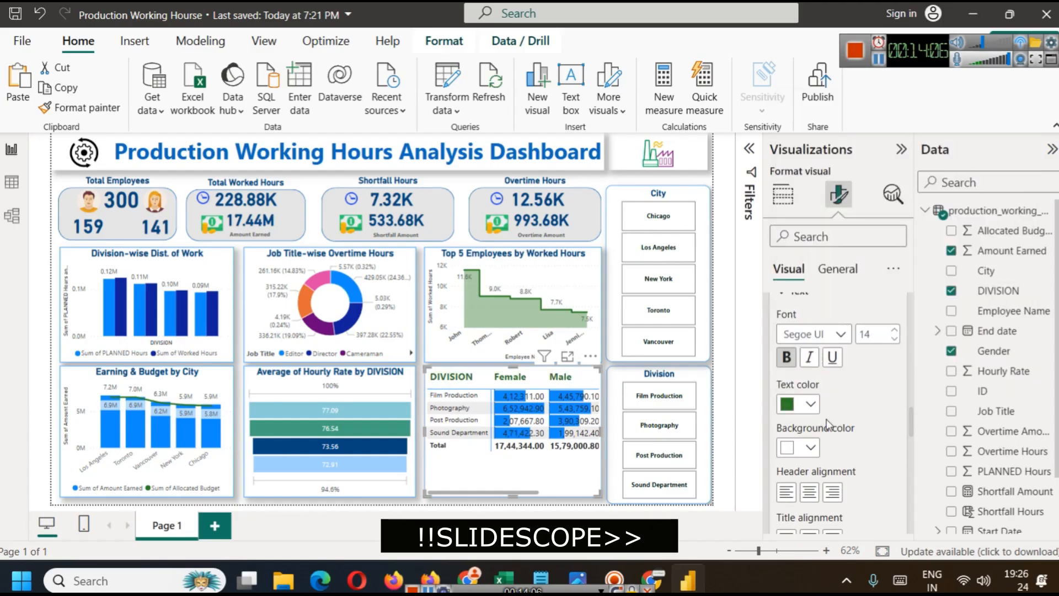
# Step: Turn off the matrix's column subtotals
pyautogui.scroll(-2, 810, 486)
pyautogui.scroll(-1, 811, 472)
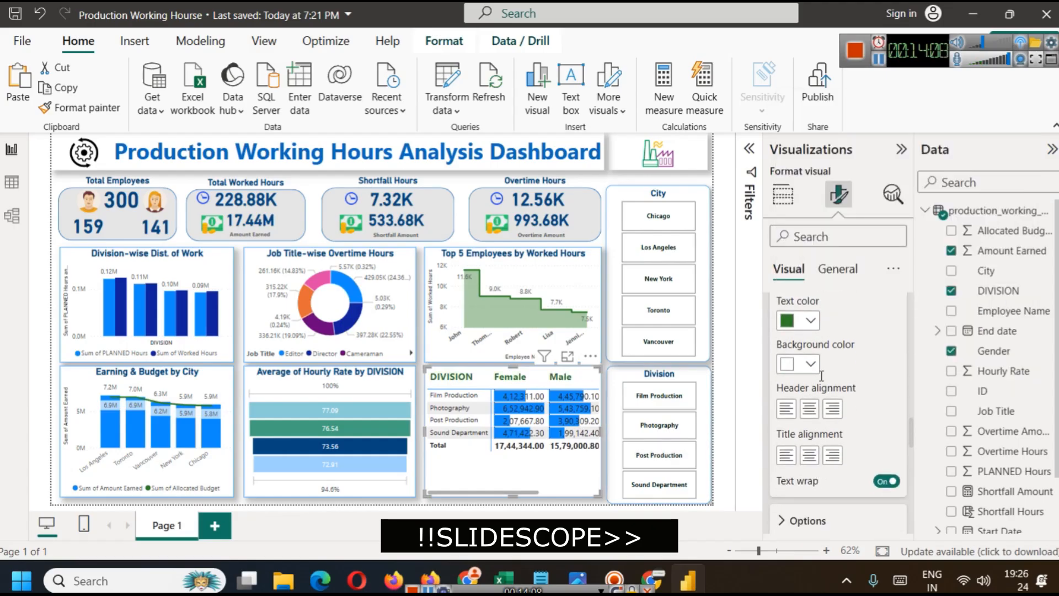
pyautogui.scroll(-2, 857, 434)
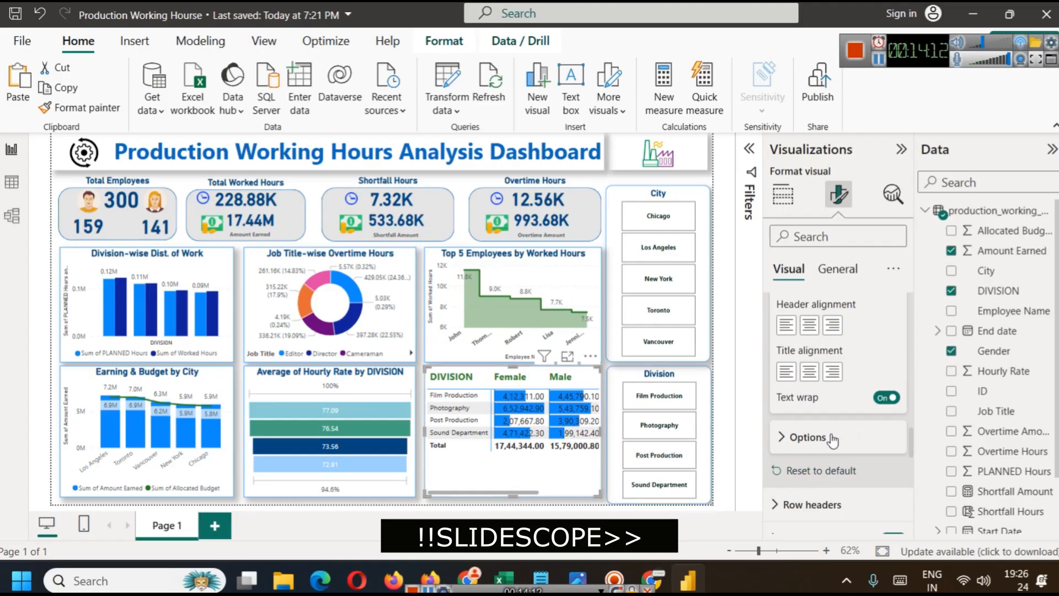
pyautogui.scroll(1, 849, 437)
pyautogui.scroll(12, 849, 441)
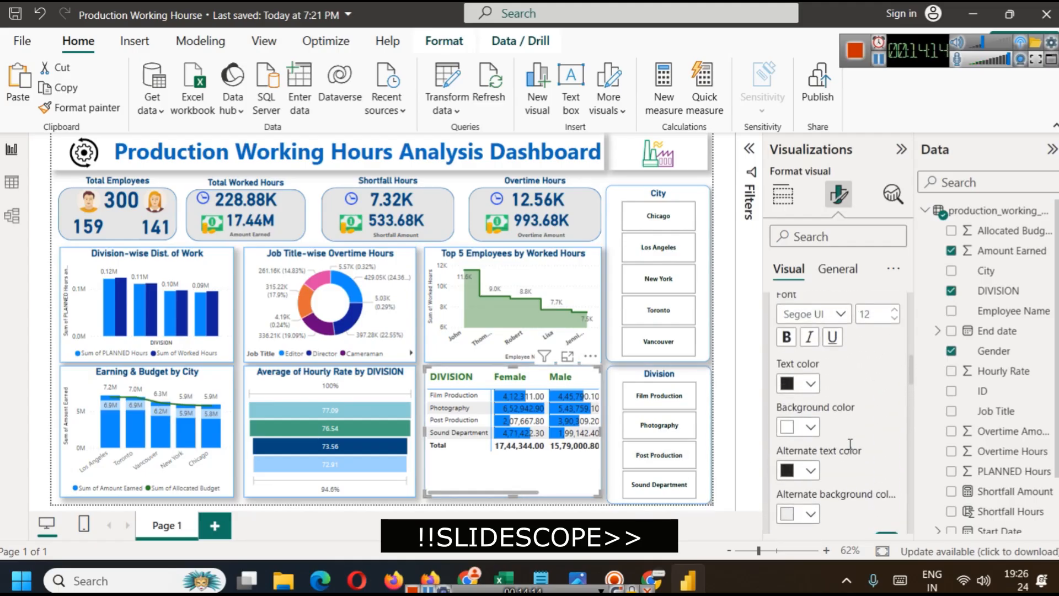
pyautogui.scroll(5, 850, 451)
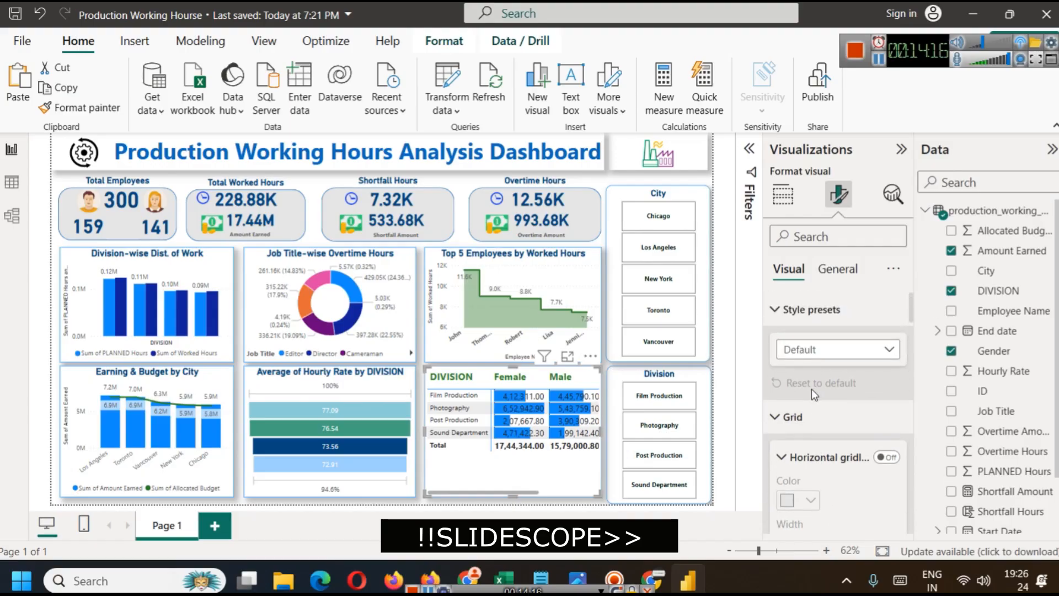
pyautogui.click(793, 309)
pyautogui.click(791, 343)
pyautogui.scroll(-10, 836, 423)
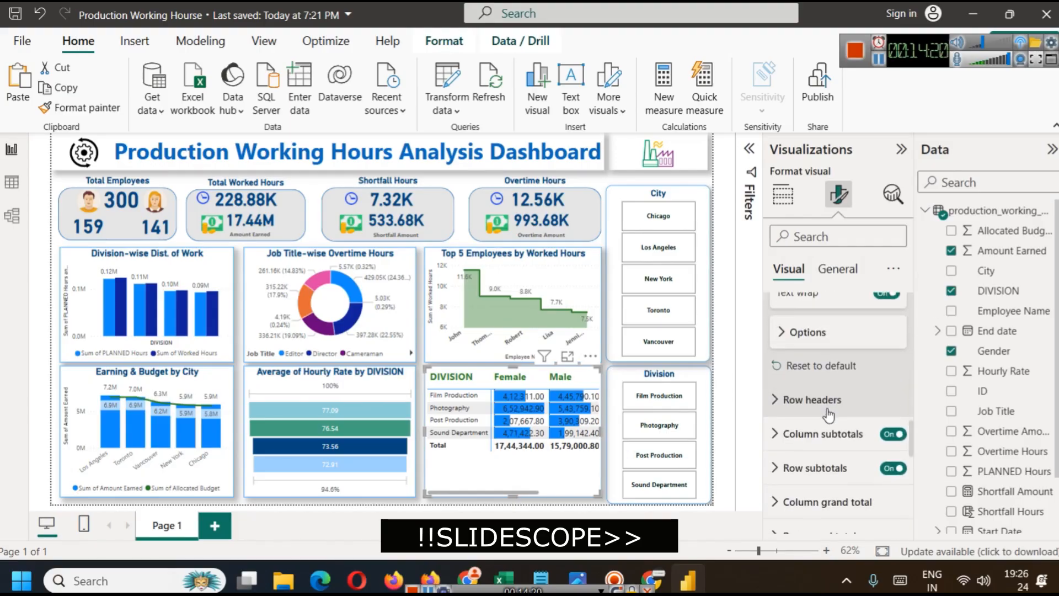
pyautogui.scroll(2, 829, 415)
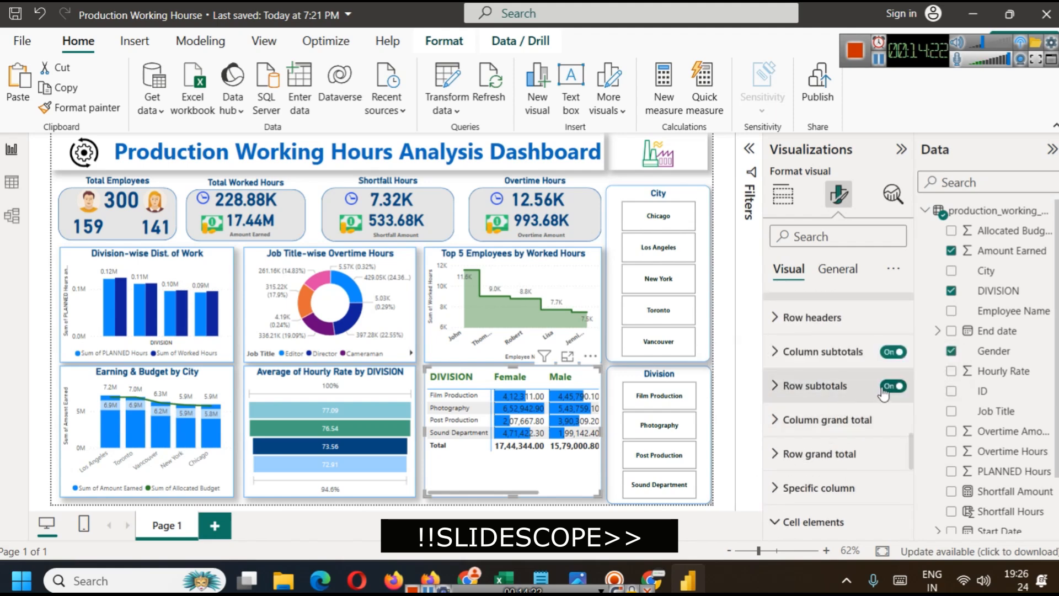
pyautogui.click(891, 354)
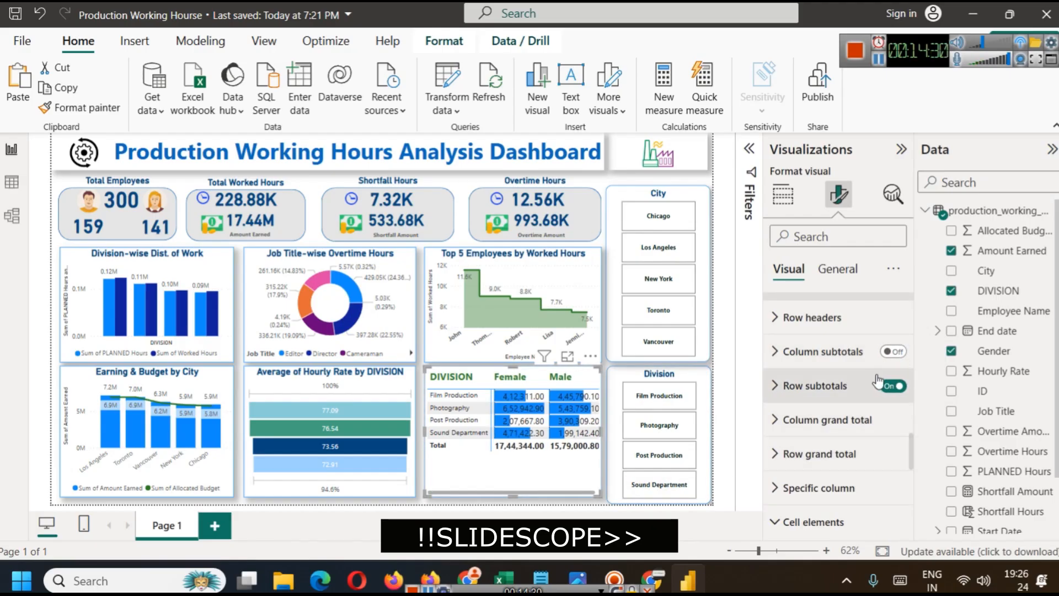
# Step: Try turning off the matrix's row subtotals and the Sum of Amount Earned column's apply-to-subtotals option, restoring each one
pyautogui.click(892, 387)
pyautogui.click(895, 388)
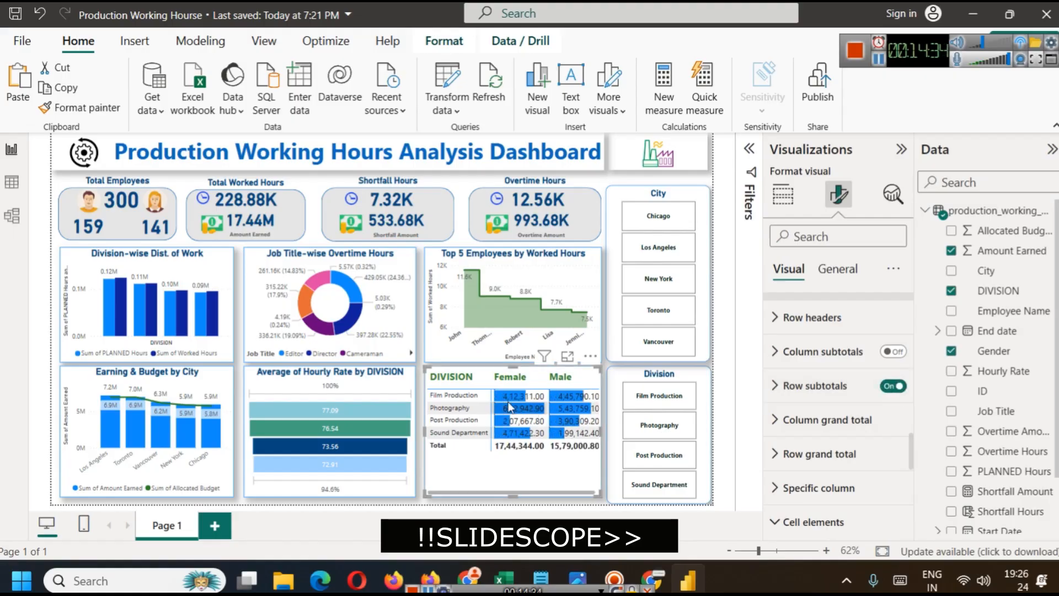
pyautogui.scroll(-3, 844, 452)
pyautogui.scroll(1, 848, 452)
pyautogui.click(827, 404)
pyautogui.scroll(-2, 857, 453)
pyautogui.scroll(-2, 857, 453)
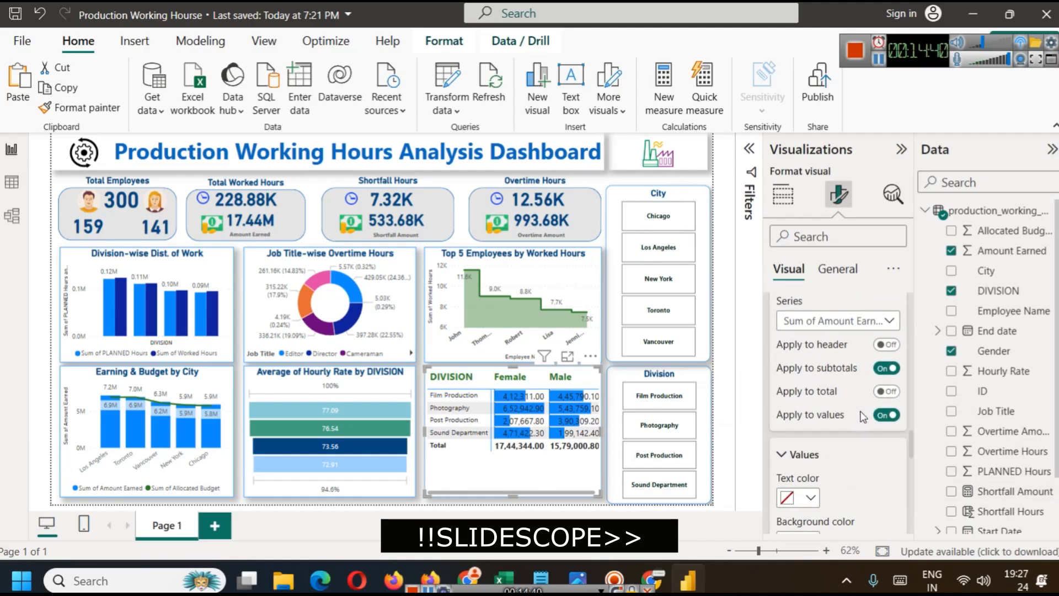
pyautogui.click(888, 368)
pyautogui.click(887, 368)
# Step: Turn on icons for the matrix's Sum of Amount Earned cells
pyautogui.scroll(-5, 876, 431)
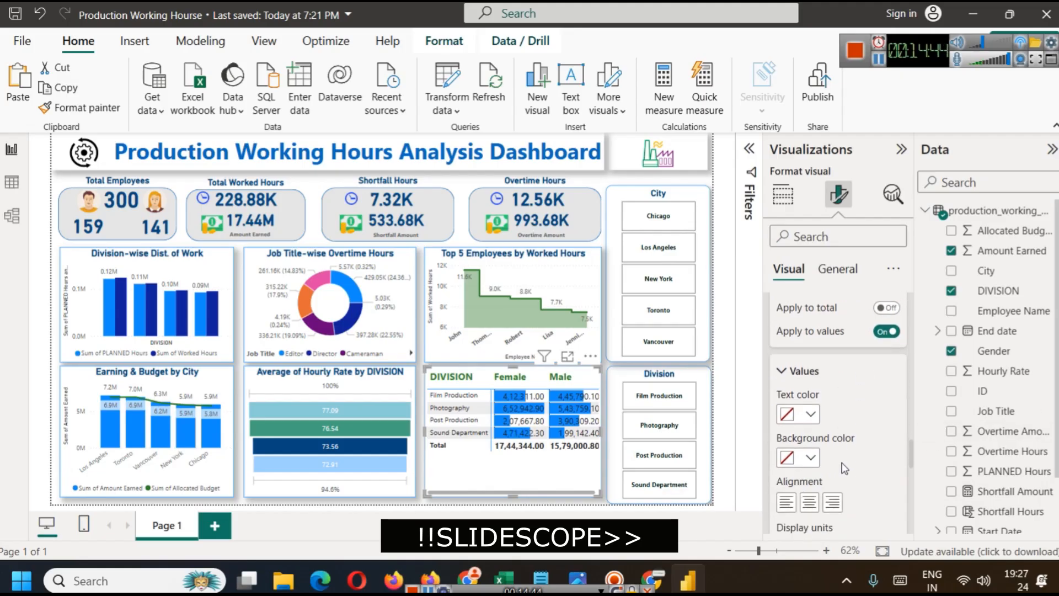
pyautogui.scroll(-8, 850, 435)
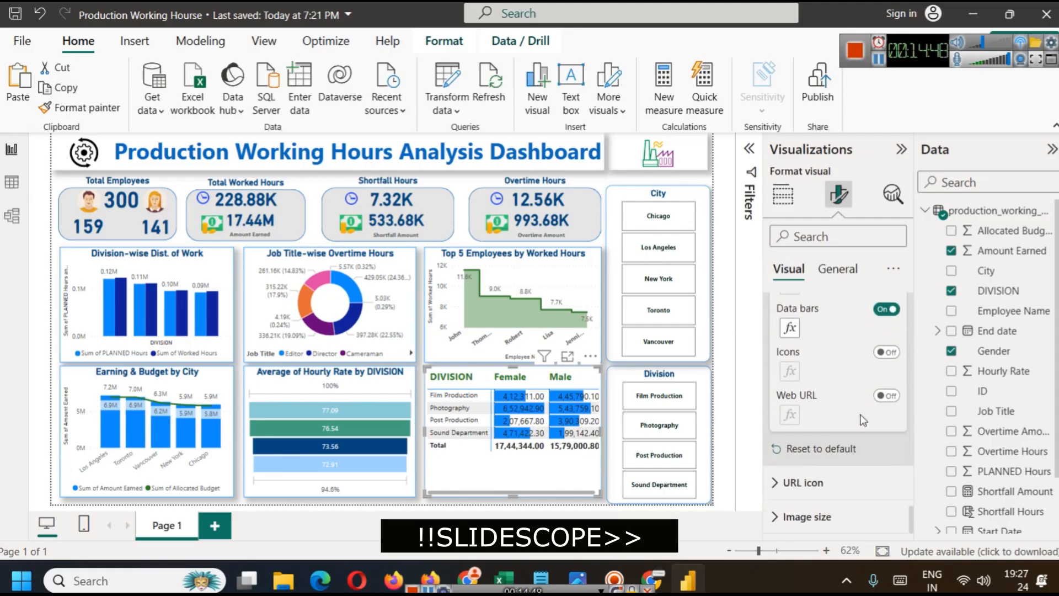
pyautogui.click(887, 353)
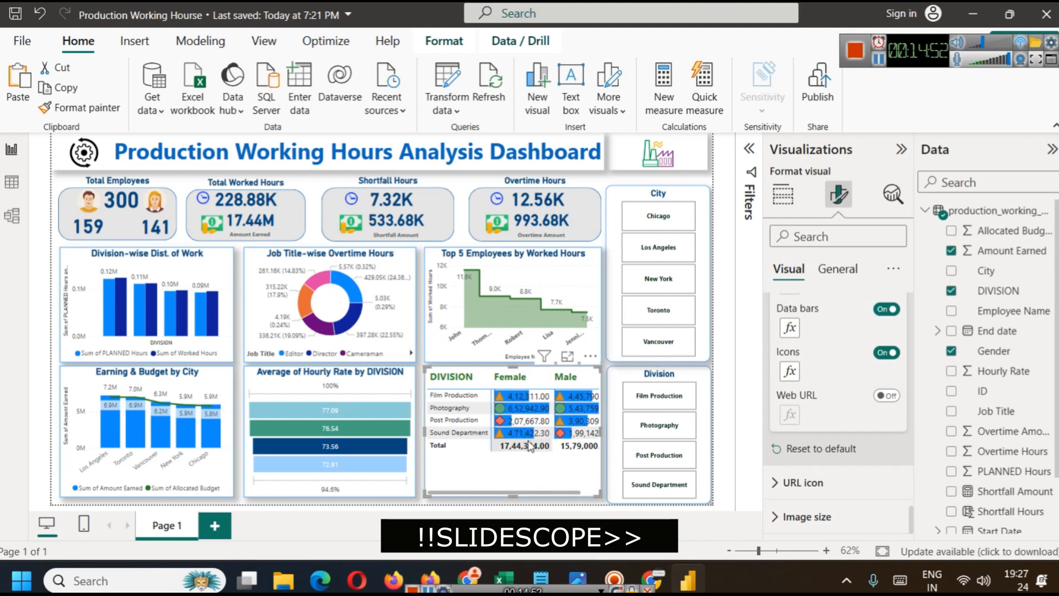
# Step: Review the icon rules for the matrix's Sum of Amount Earned cells and close them without changes
pyautogui.scroll(1, 822, 498)
pyautogui.scroll(1, 822, 493)
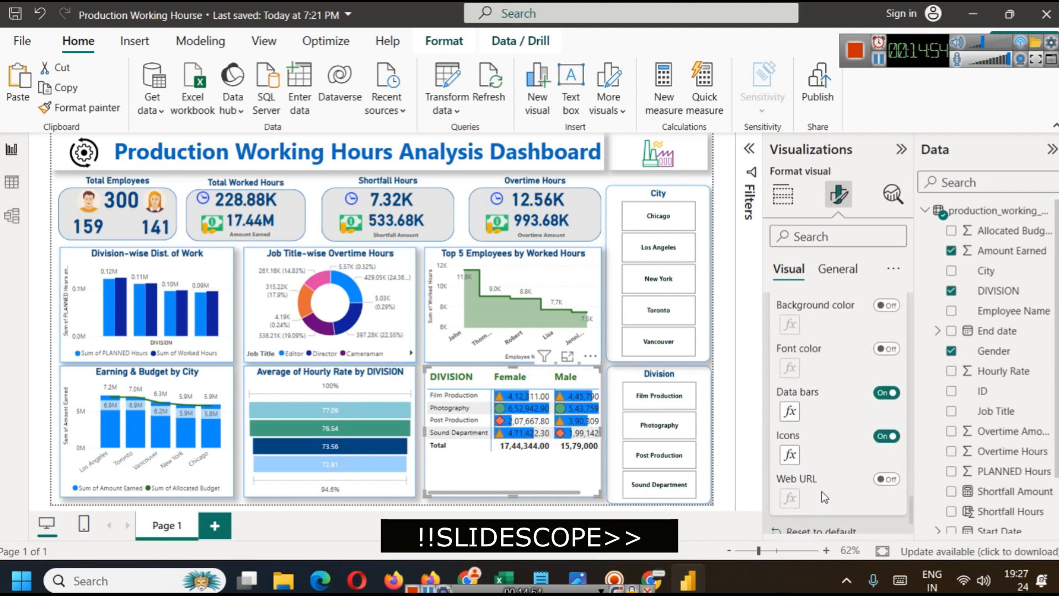
pyautogui.click(791, 456)
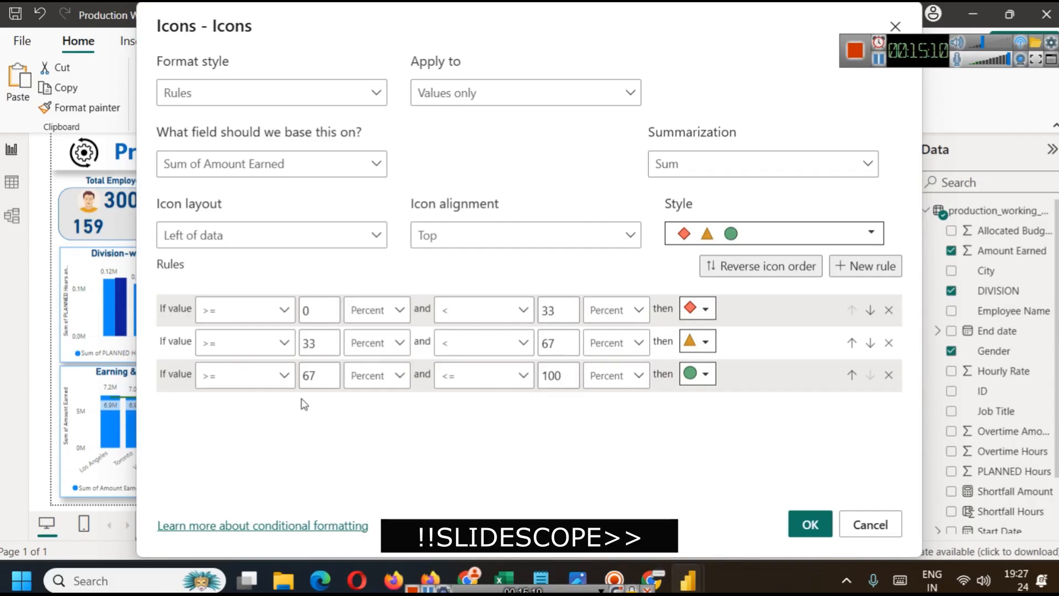
pyautogui.click(873, 525)
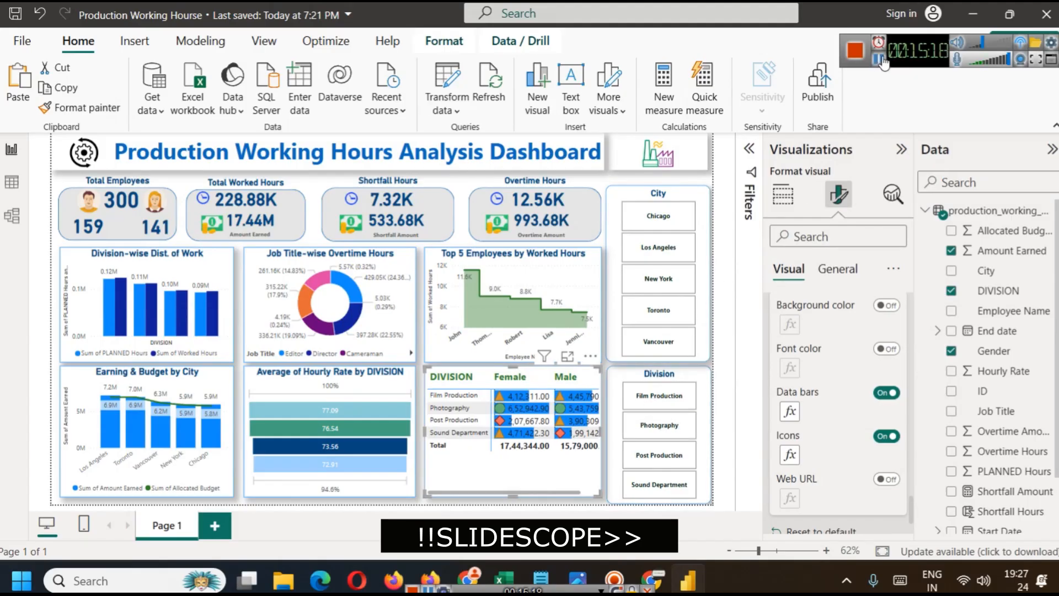
# Step: Set the matrix's overall background color to the light gray from the recent colors
pyautogui.scroll(-5, 838, 396)
pyautogui.scroll(8, 837, 396)
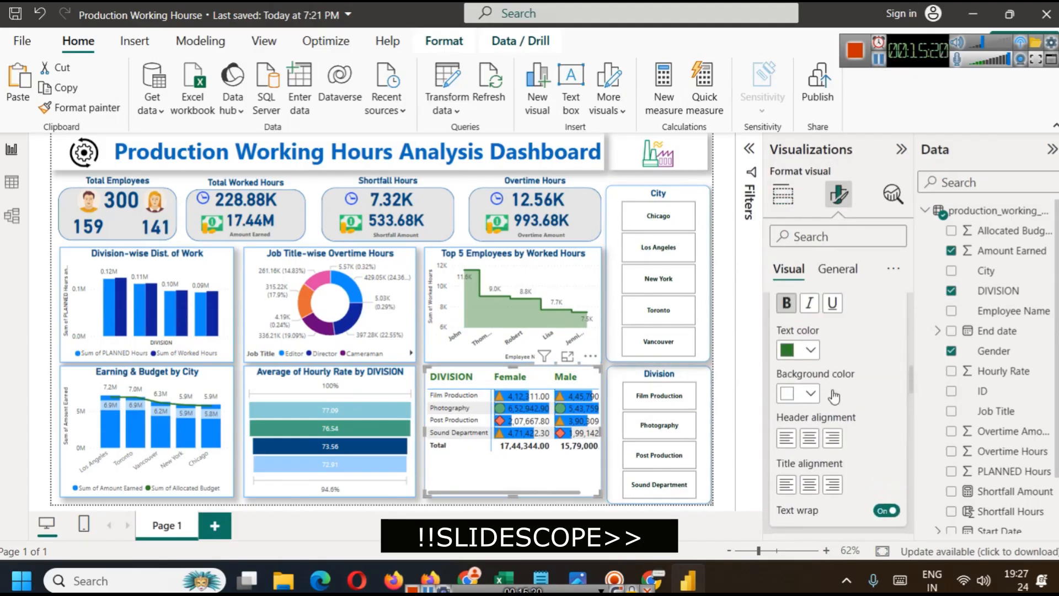
pyautogui.click(836, 269)
pyautogui.click(832, 377)
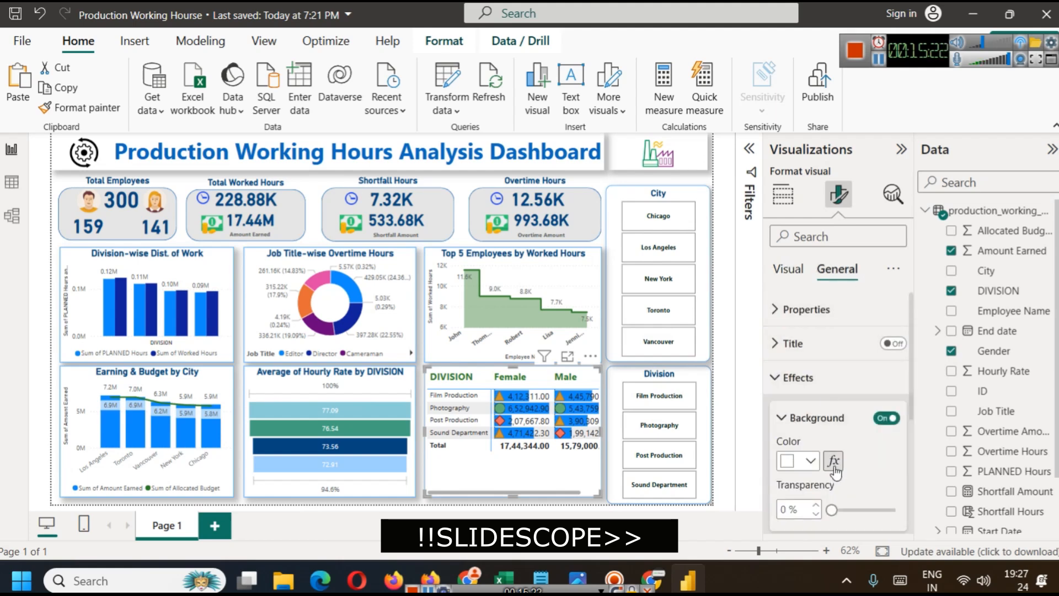
pyautogui.scroll(-2, 832, 458)
pyautogui.click(809, 378)
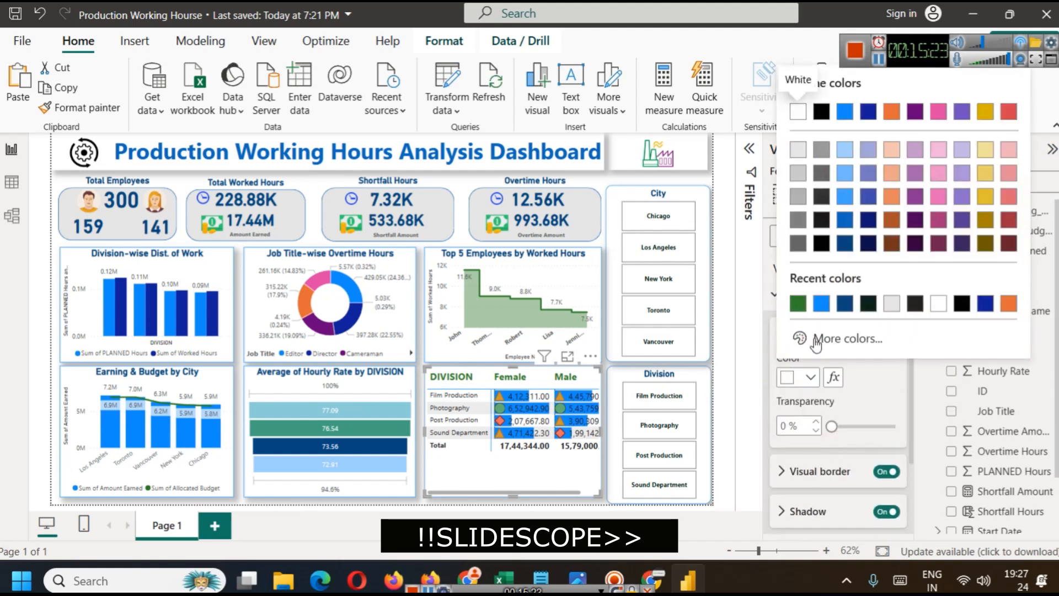
pyautogui.click(893, 305)
pyautogui.scroll(3, 807, 378)
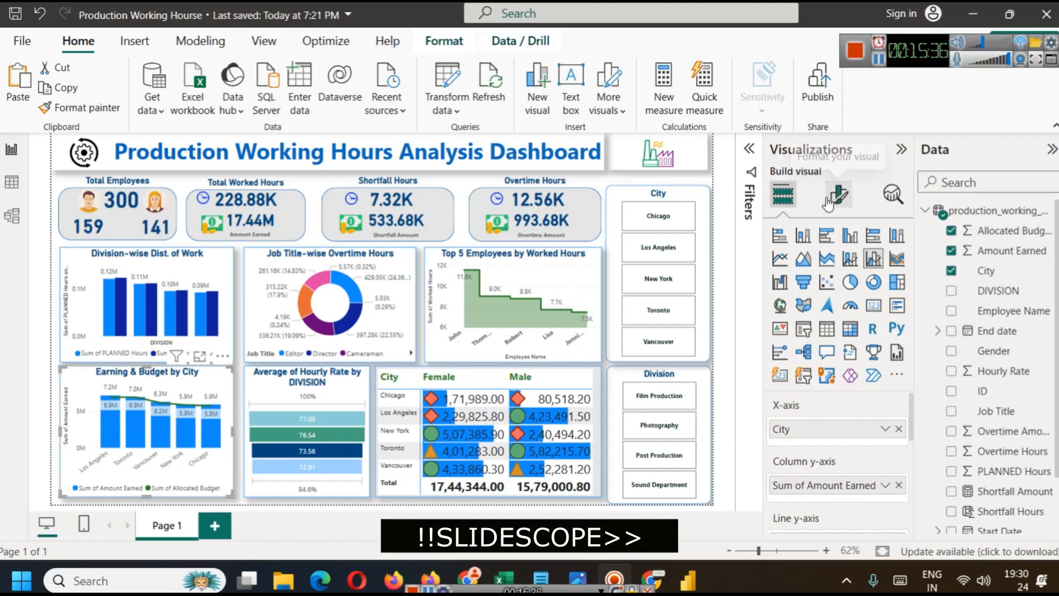
# Step: Look through the visual formatting options of the Earning & Budget by City chart, including its axes, columns and lines
pyautogui.click(839, 194)
pyautogui.click(815, 311)
pyautogui.click(820, 312)
pyautogui.click(824, 352)
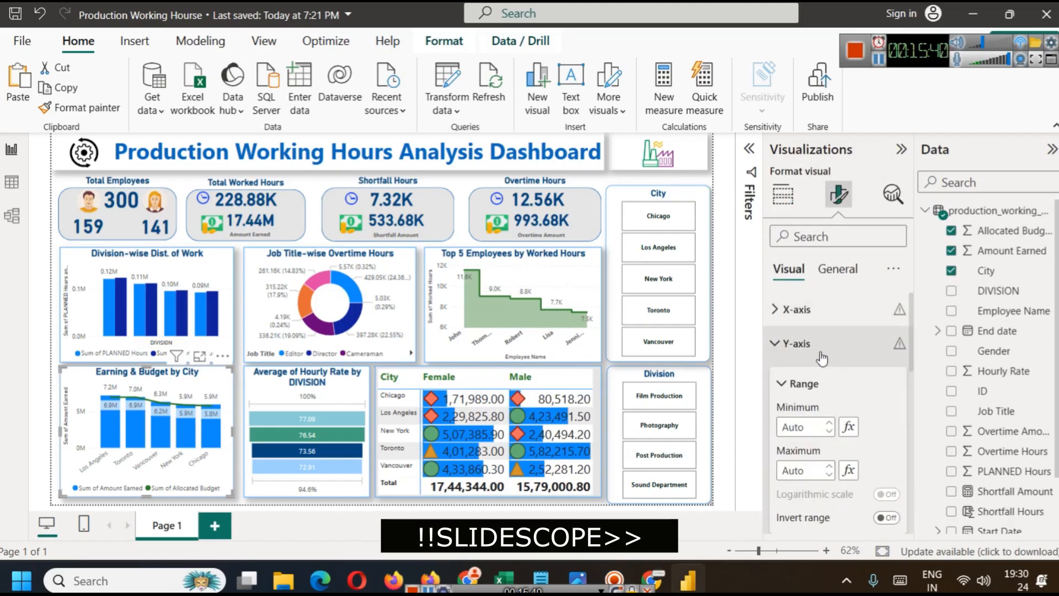
pyautogui.click(825, 348)
pyautogui.scroll(-3, 827, 409)
pyautogui.scroll(3, 828, 408)
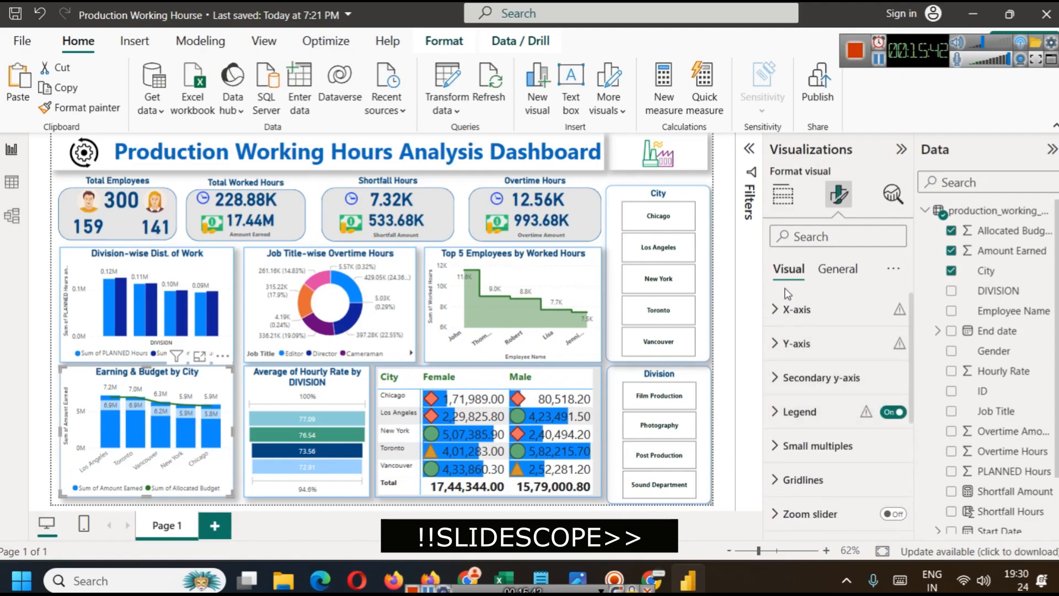
pyautogui.scroll(-3, 828, 375)
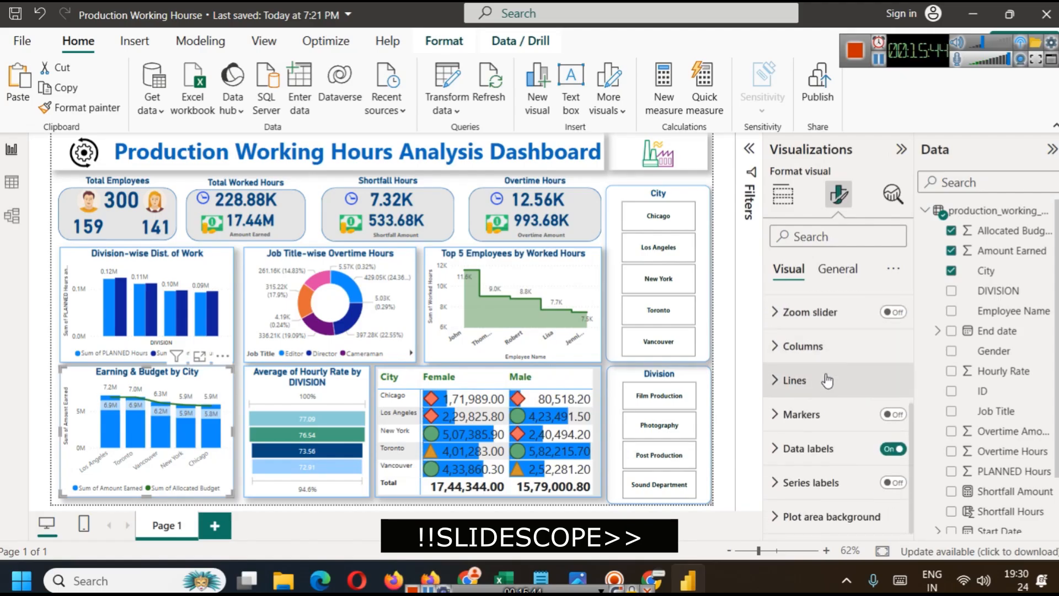
# Step: Try font size 17 for the values of the city-by-gender matrix, restore size 18 and deselect the matrix
pyautogui.click(599, 474)
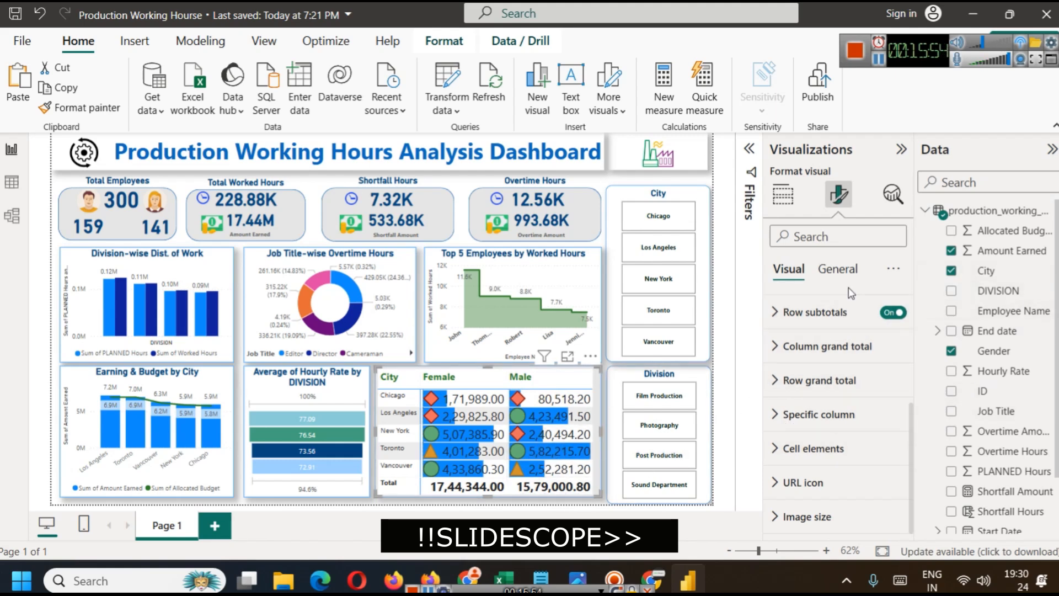
pyautogui.scroll(3, 833, 420)
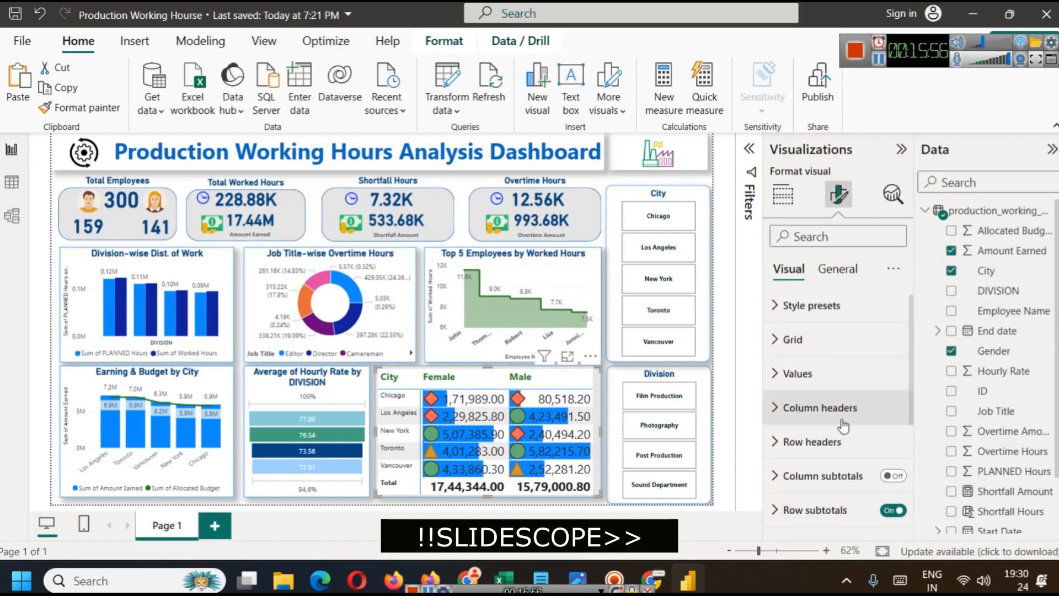
pyautogui.click(798, 378)
pyautogui.click(896, 467)
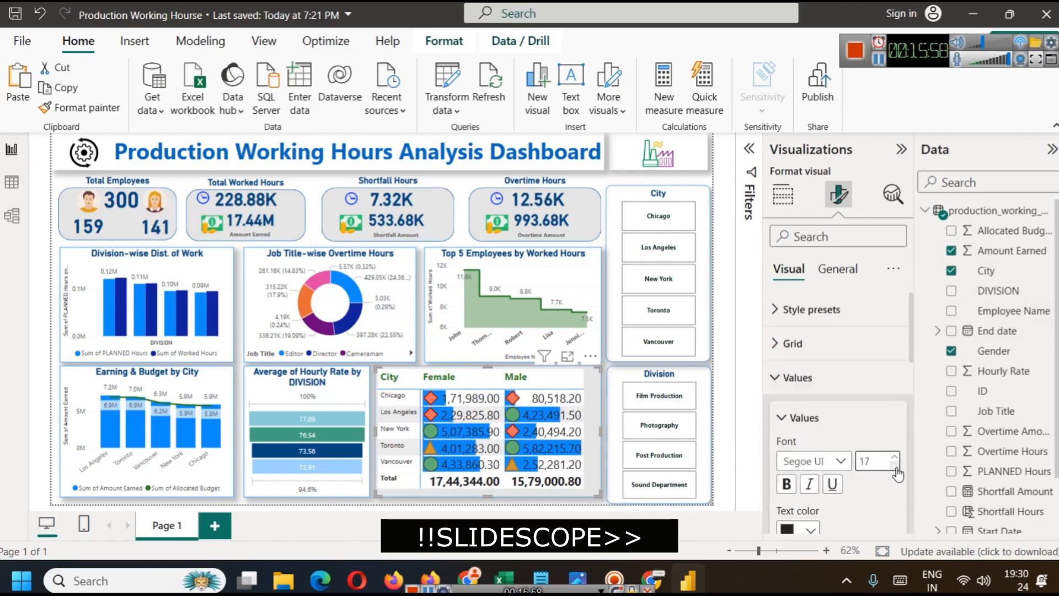
pyautogui.click(894, 457)
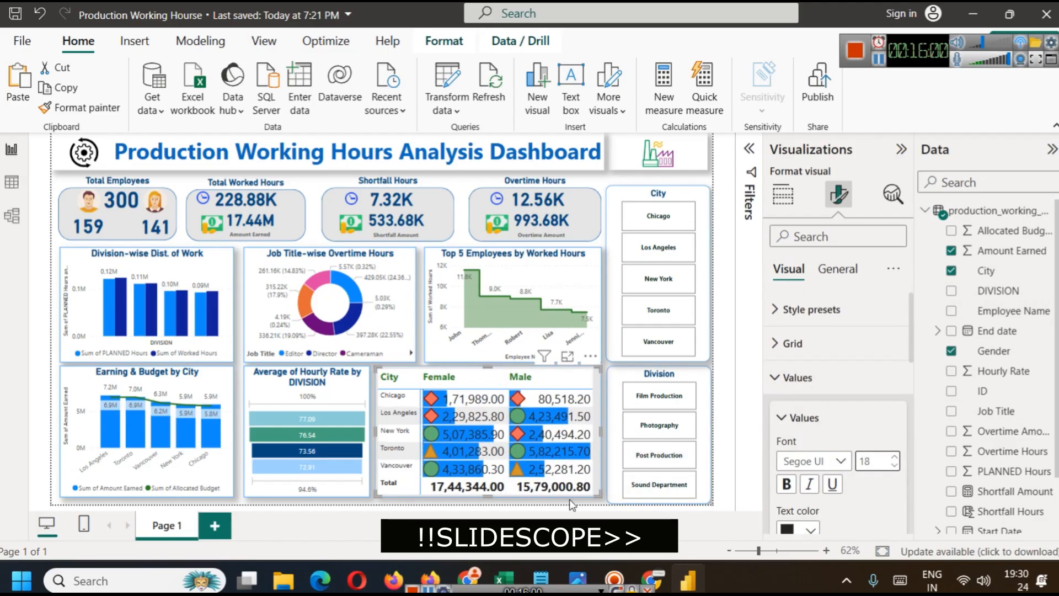
pyautogui.click(572, 512)
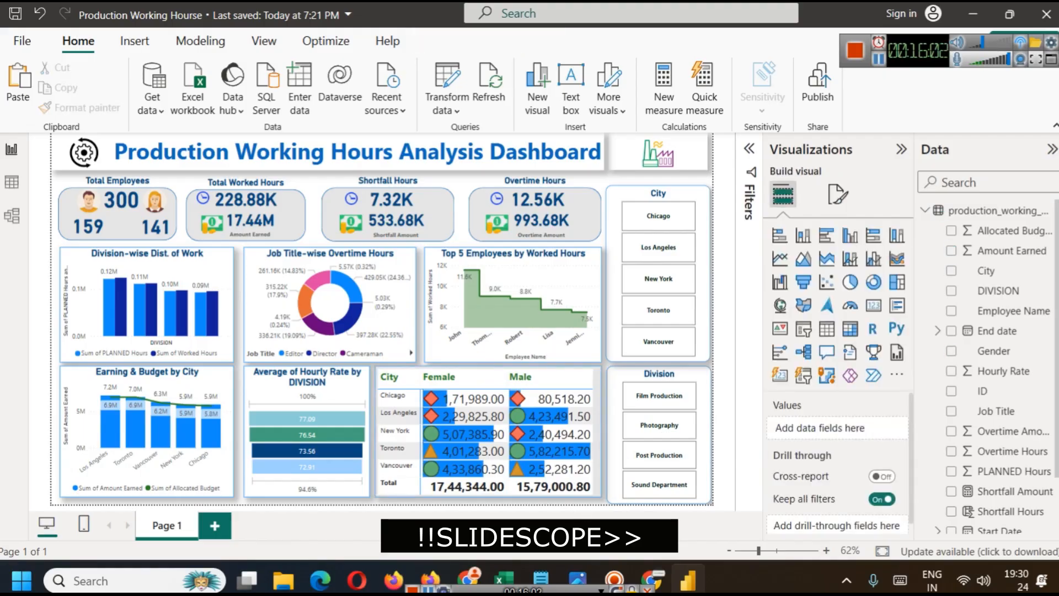
# Step: Collapse the Visualizations and Data panes and the ribbon to enlarge the report canvas
pyautogui.click(904, 150)
pyautogui.click(1051, 149)
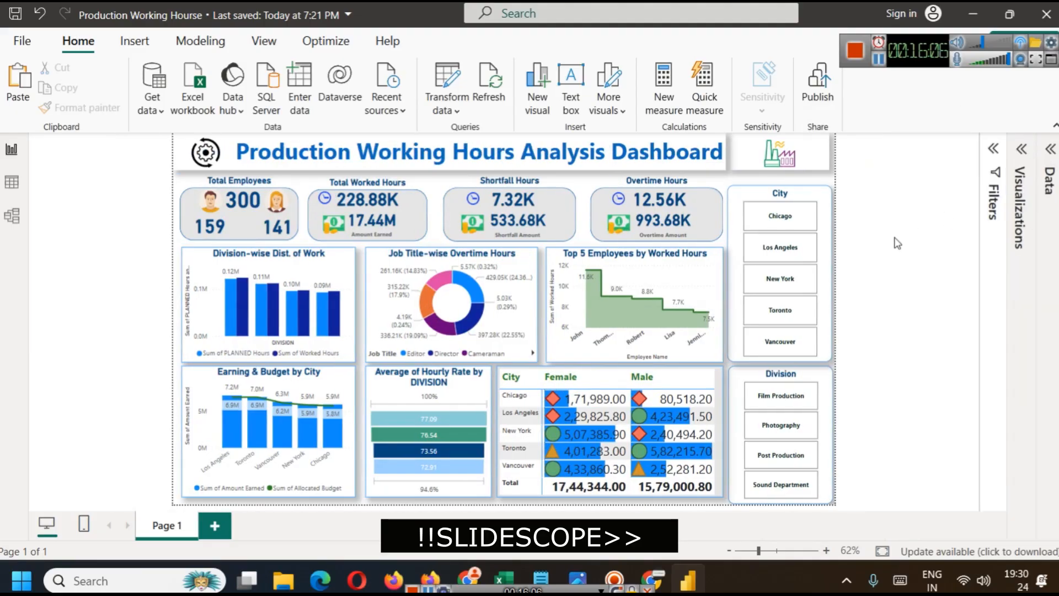
pyautogui.click(1055, 126)
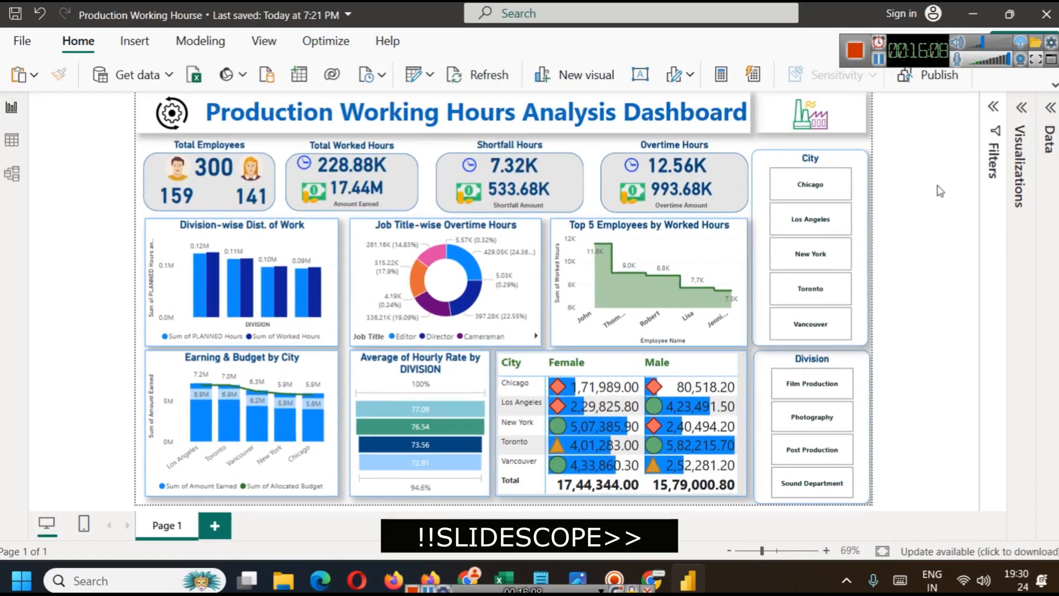